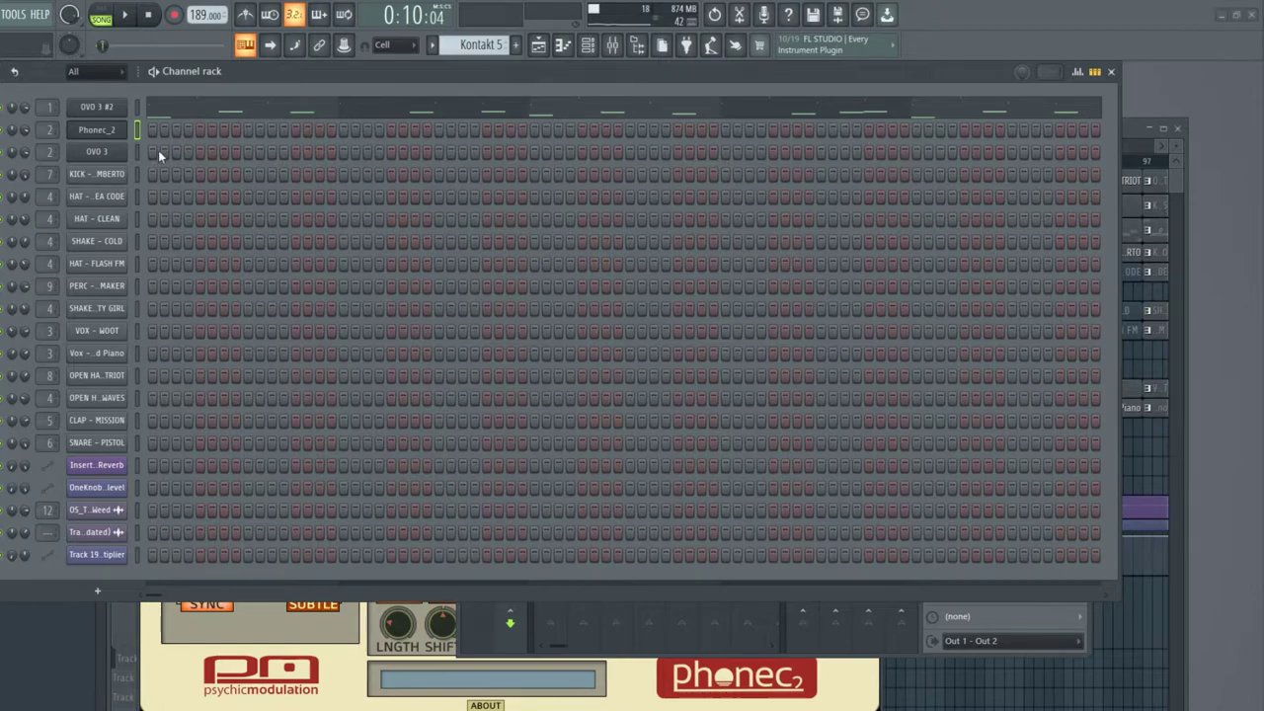
# Step: Start song playback, bring the Phonec_2 synth forward for inspection and slightly raise its channel volume
pyautogui.press('space')
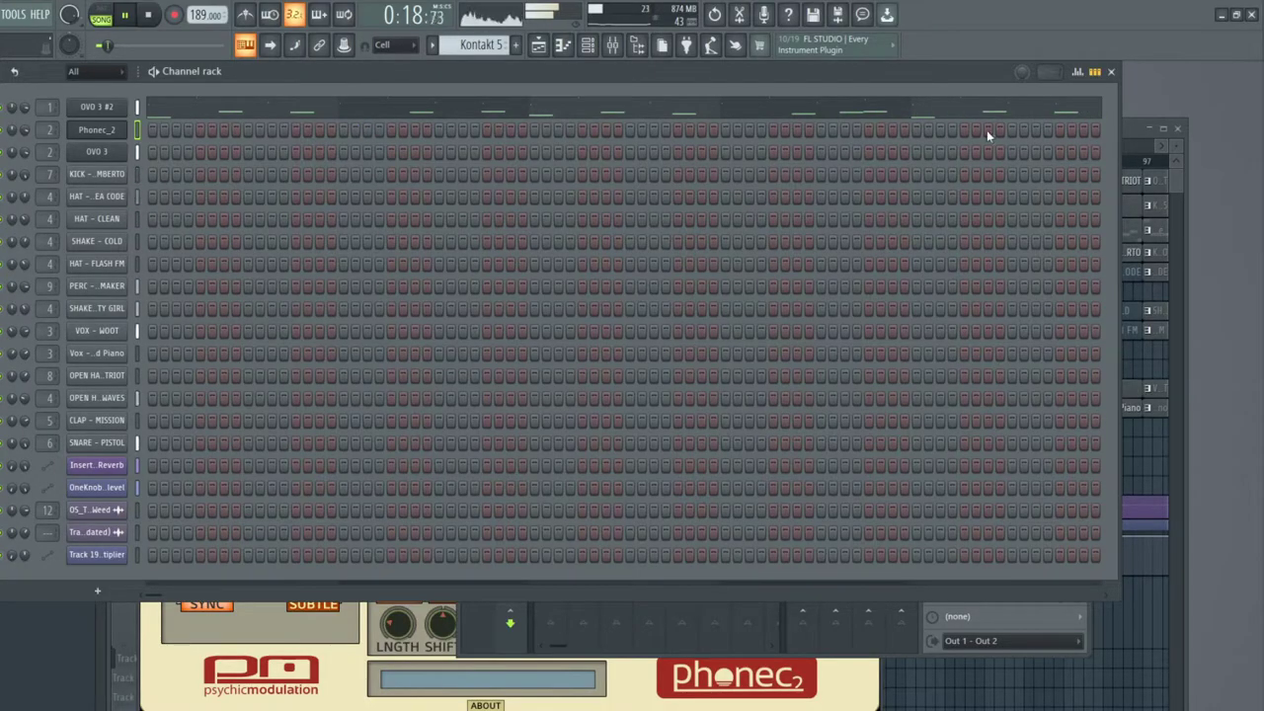
pyautogui.click(285, 602)
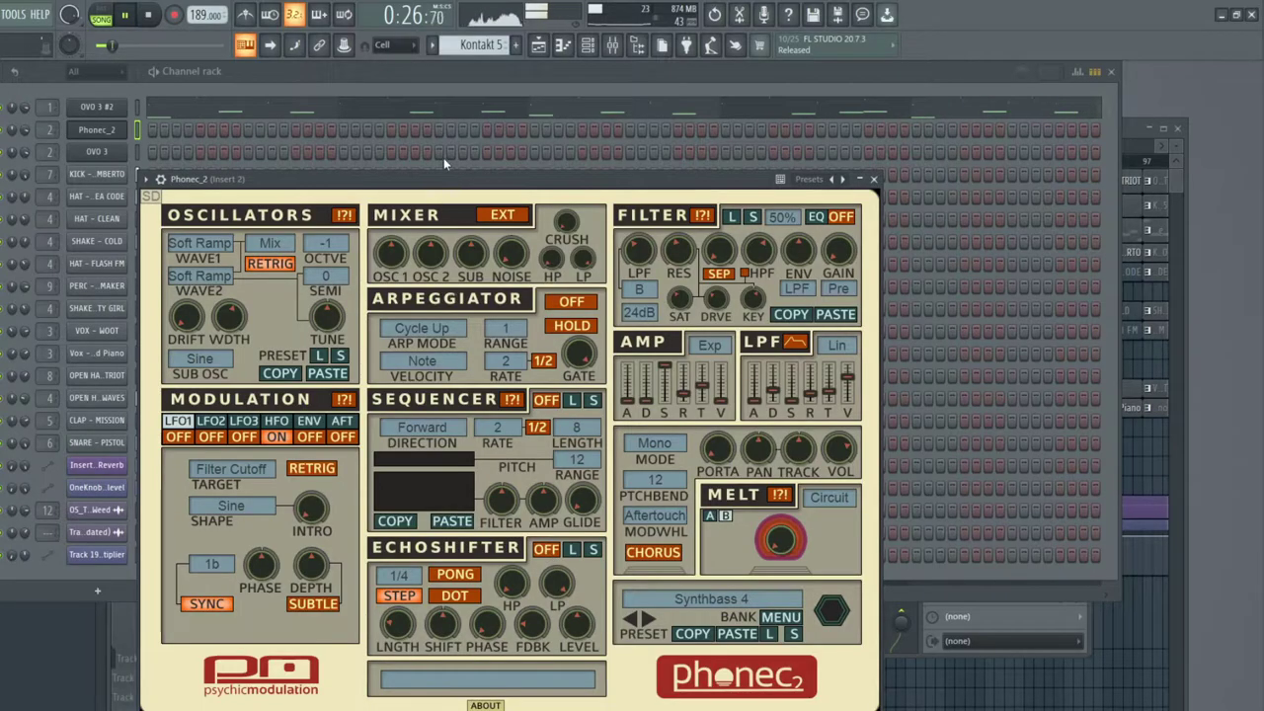
pyautogui.moveTo(451, 184); pyautogui.dragTo(503, 159)
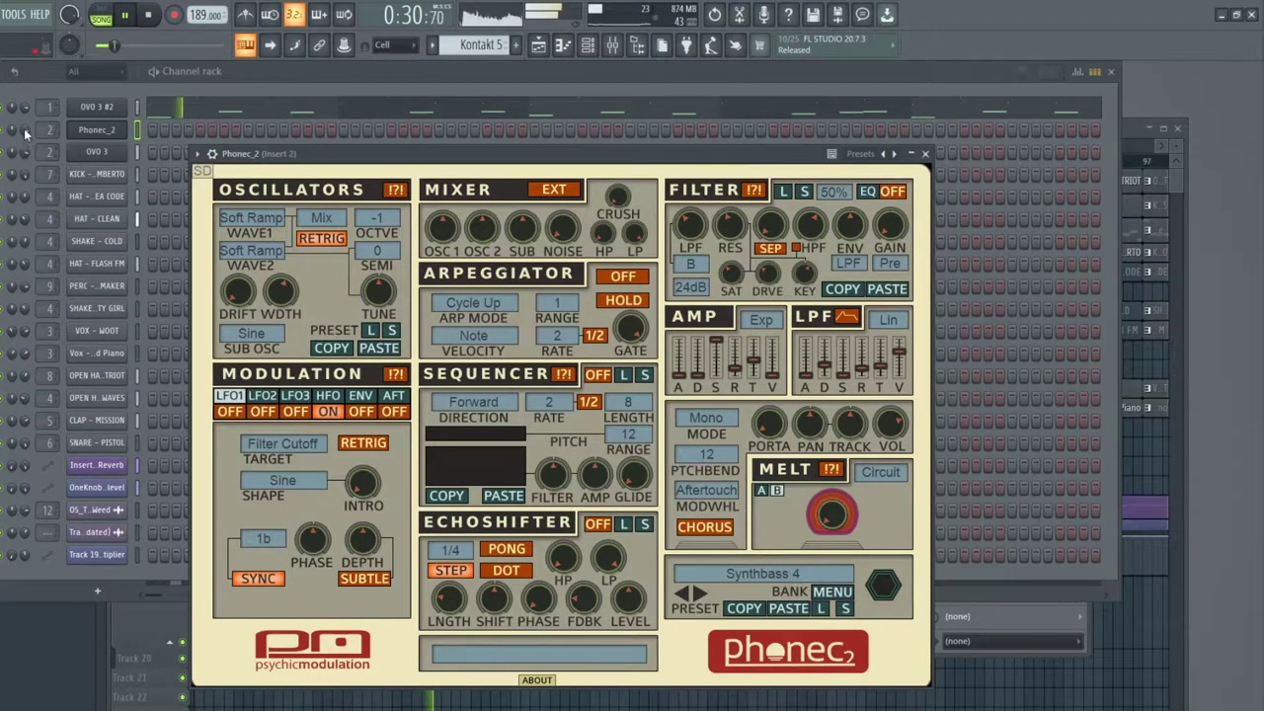
pyautogui.moveTo(25, 131); pyautogui.dragTo(25, 126)
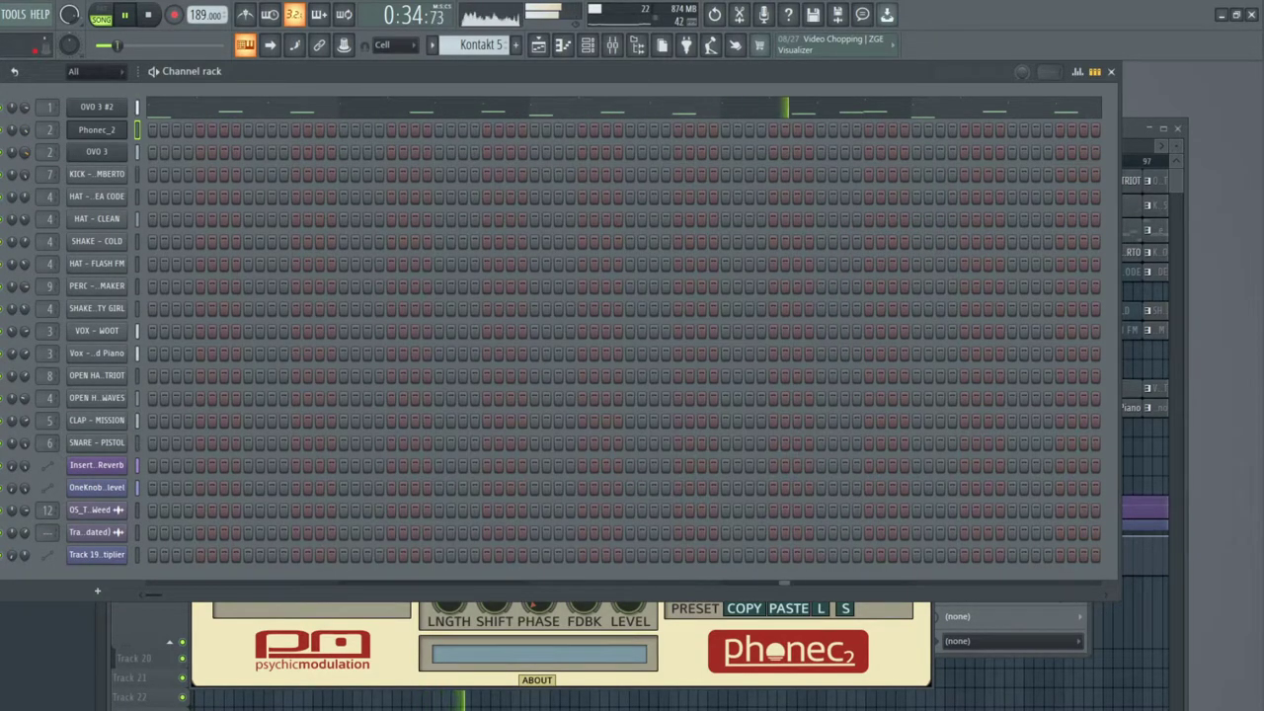
# Step: Set the Pitch Bend knob of the OVO 3 channel's BASS - OVO DEEP preset to its centre position and close the plugin
pyautogui.click(89, 153)
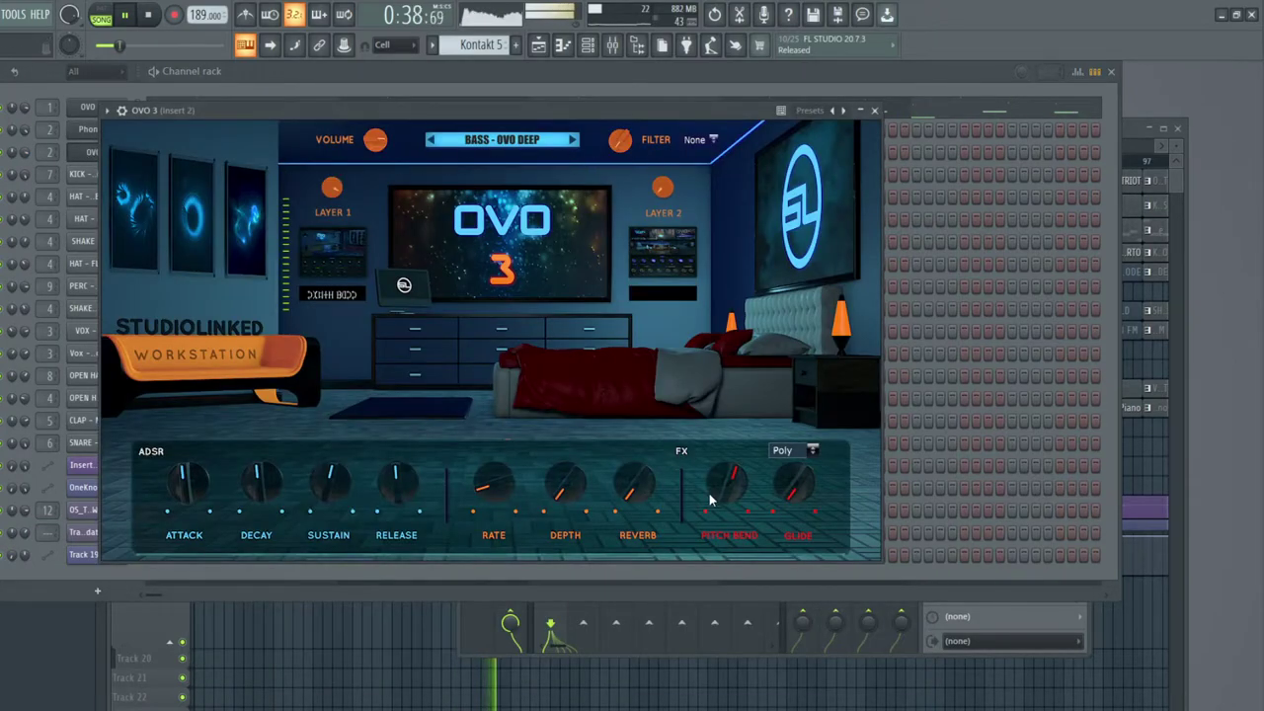
pyautogui.moveTo(727, 489)
pyautogui.mouseDown()
pyautogui.moveTo(739, 523)
pyautogui.moveTo(730, 471)
pyautogui.mouseUp()
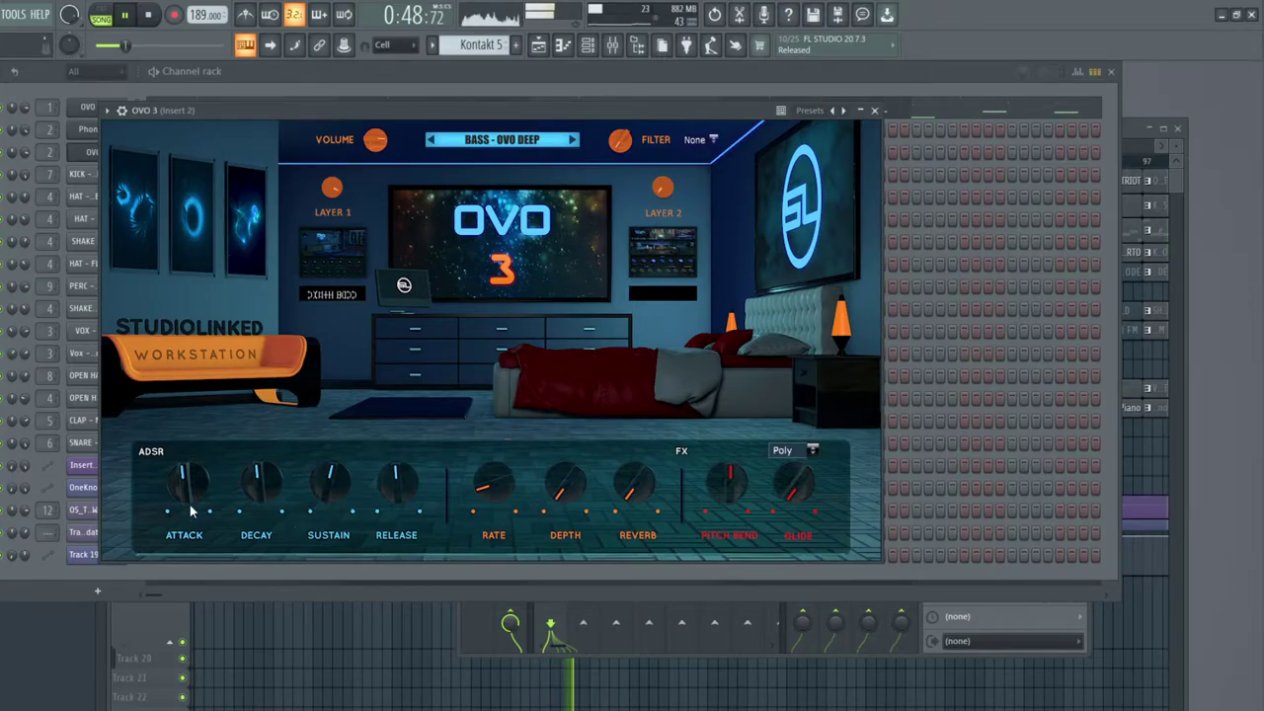
pyautogui.click(875, 111)
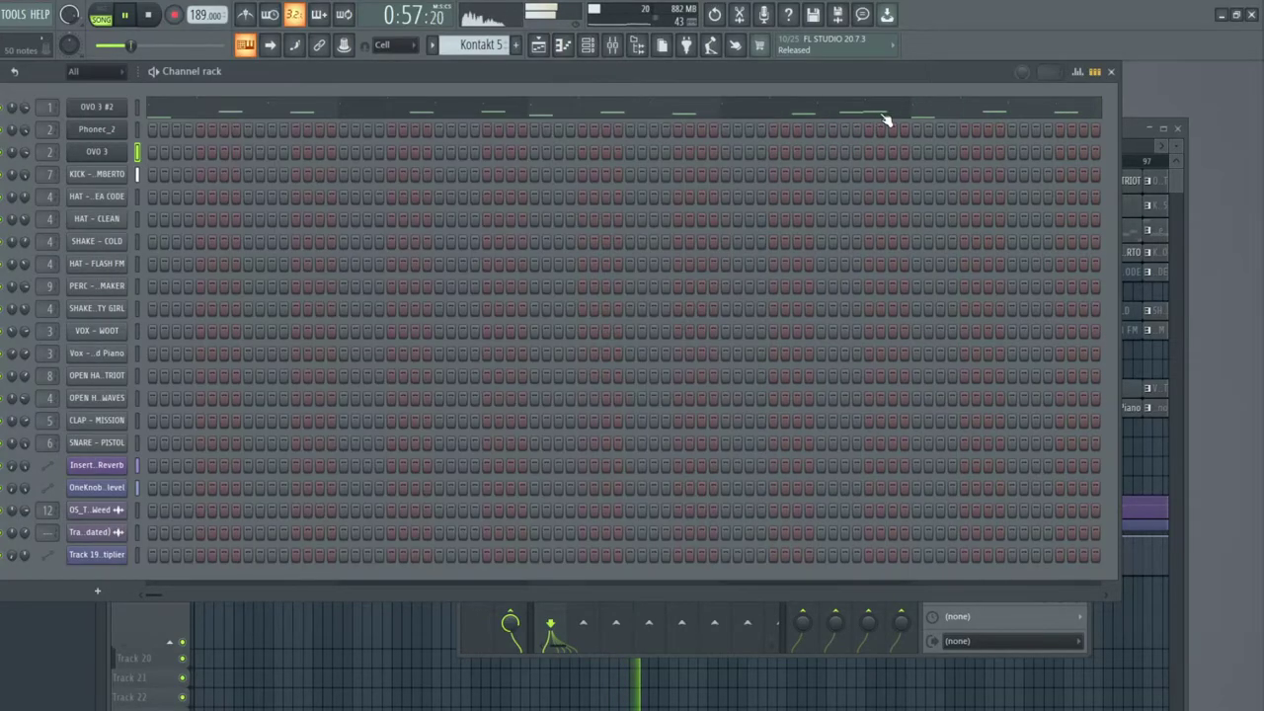
# Step: Delete the Massive clips on Track 3 of the playlist at bars 9, 25, 57 and 73
pyautogui.click(1129, 142)
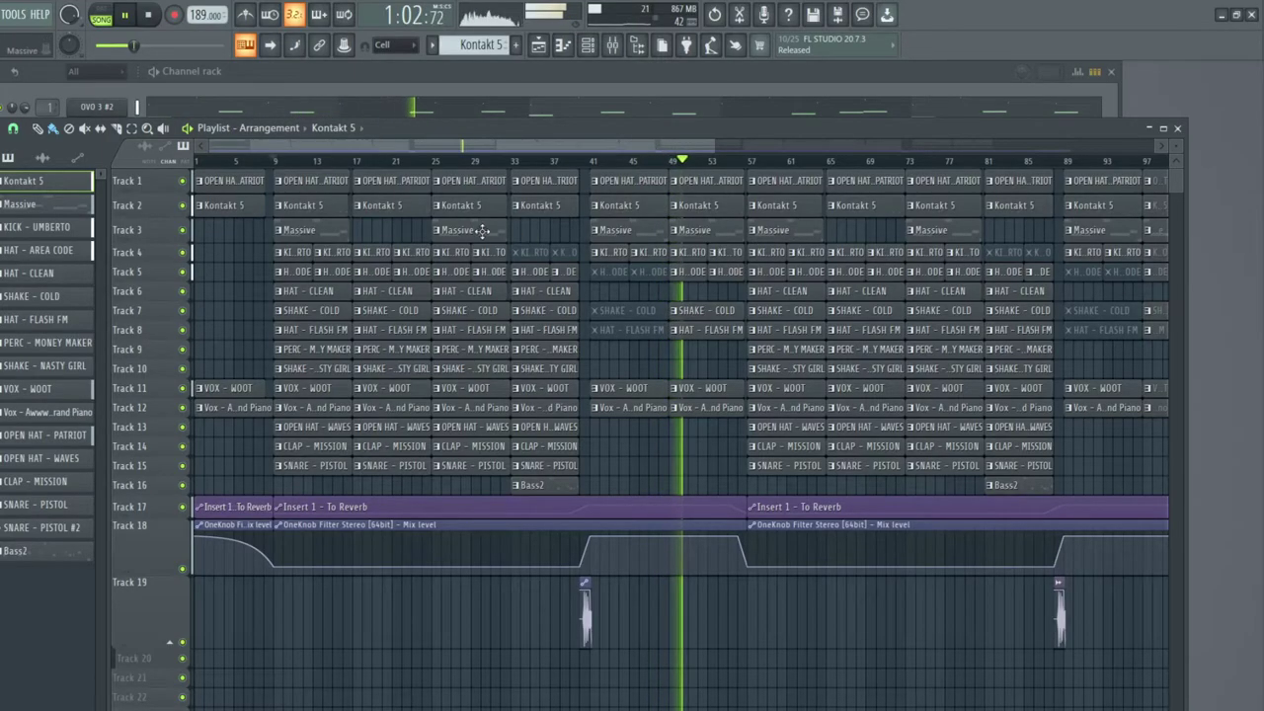
pyautogui.rightClick(316, 230)
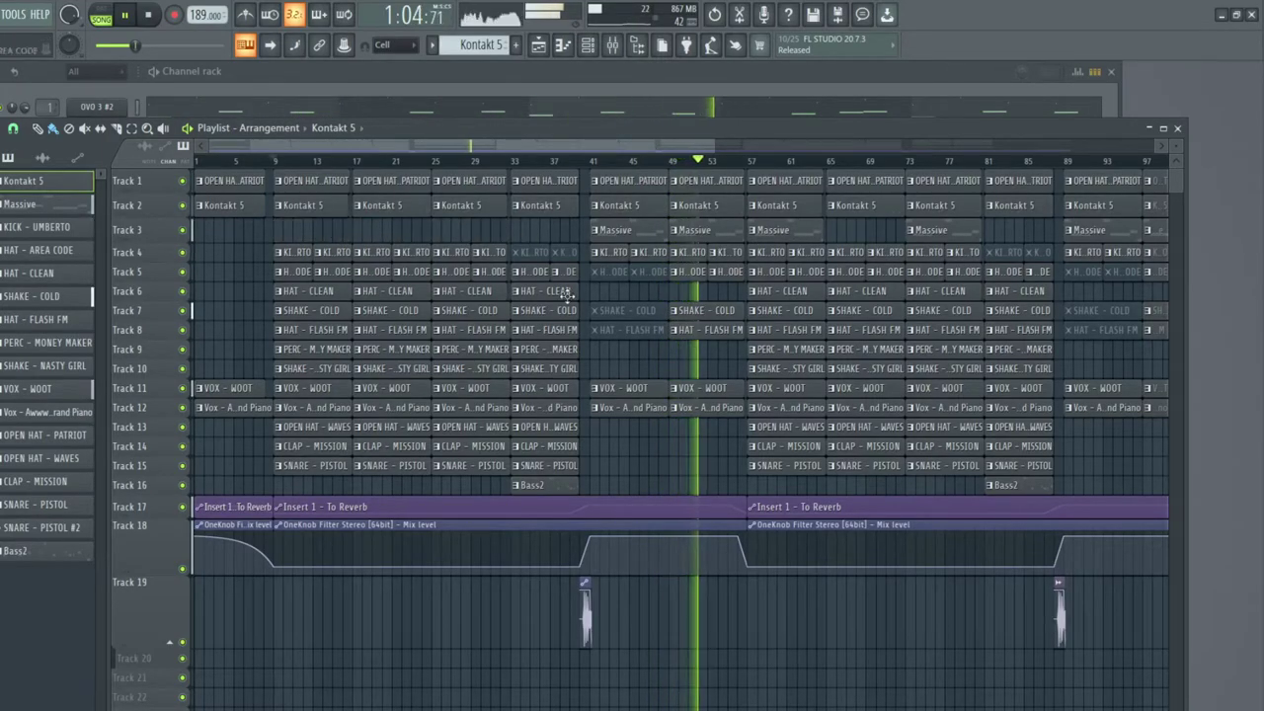
pyautogui.click(550, 485)
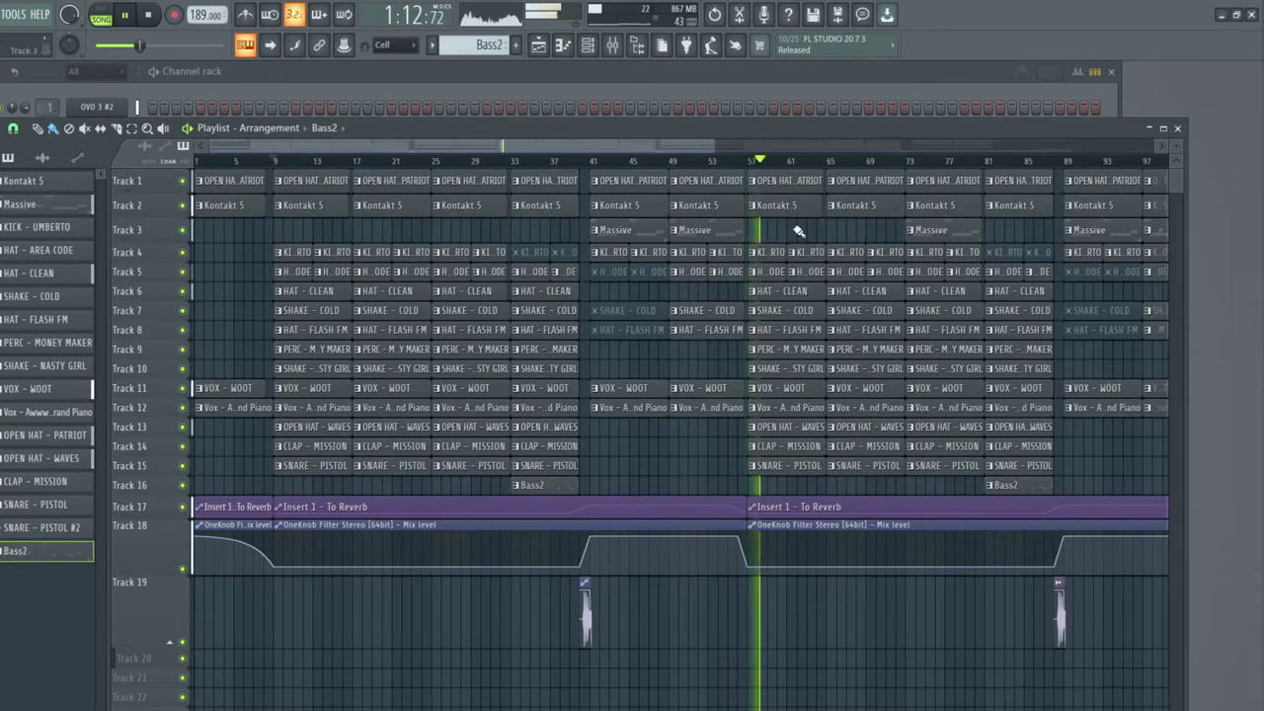
pyautogui.click(747, 164)
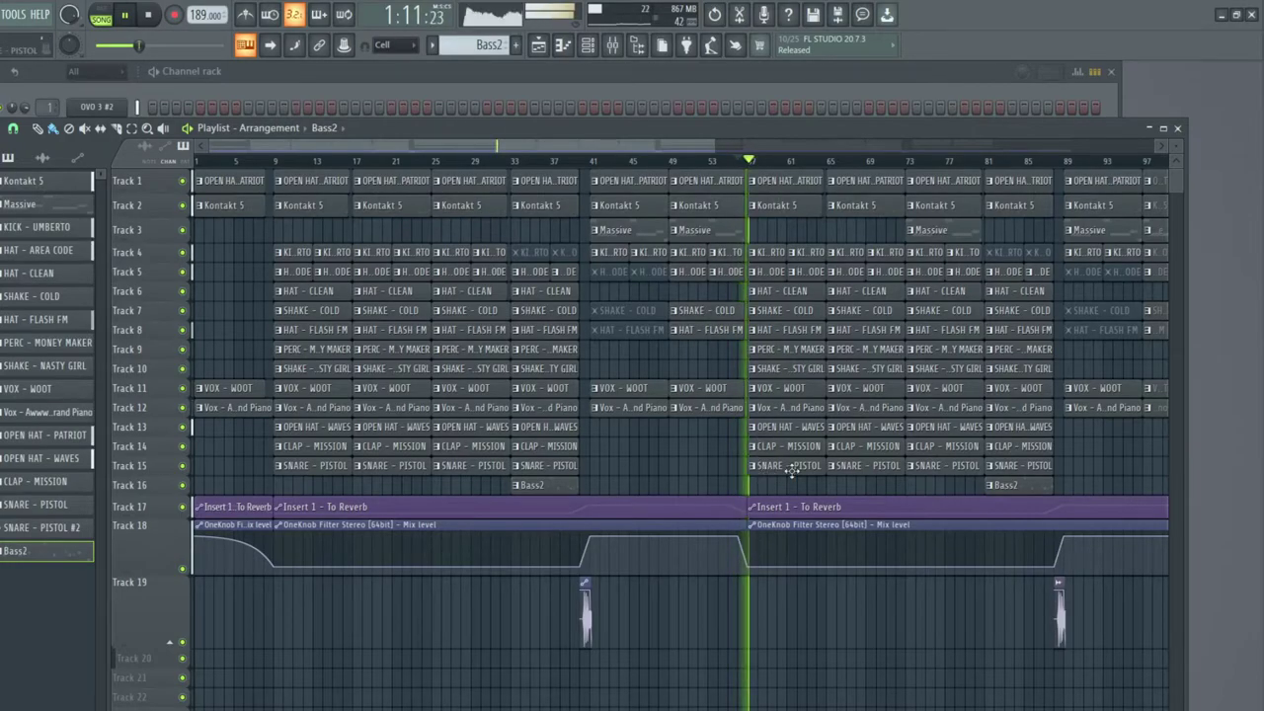
pyautogui.rightClick(943, 234)
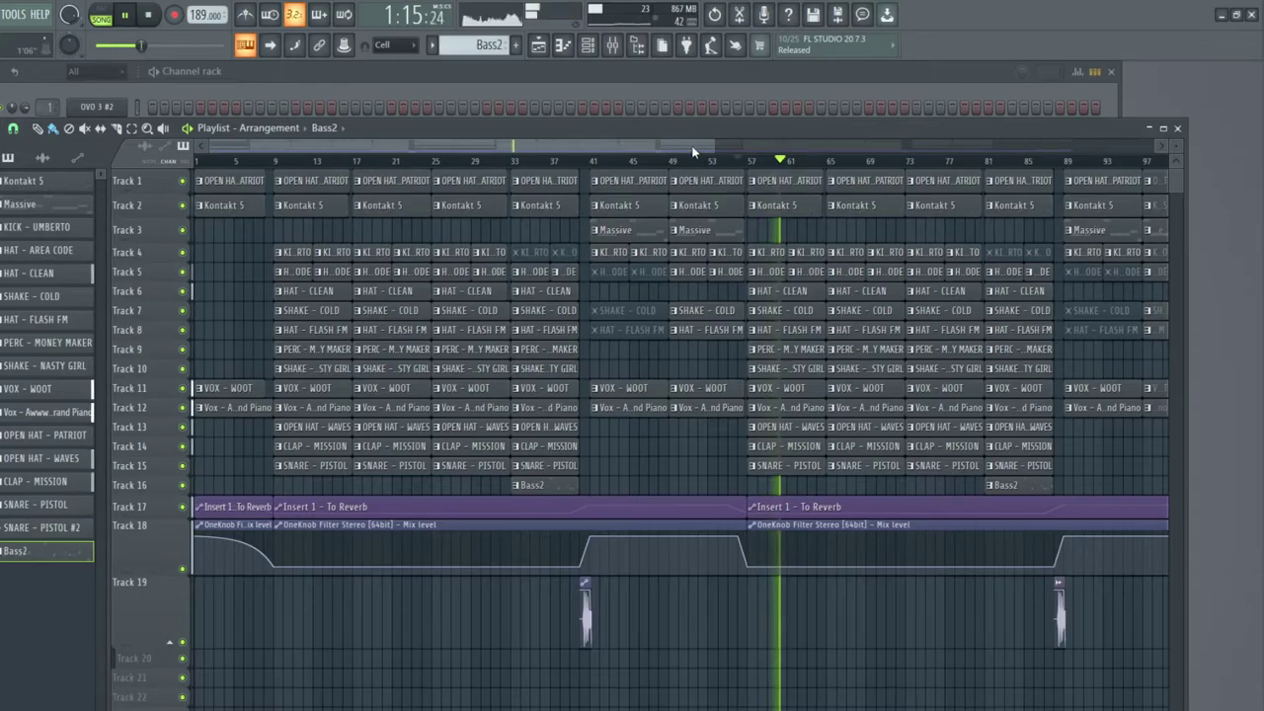
# Step: Place a Massive clip on Track 3 at bar 1, trim its end to bar 8 and play the song from the start
pyautogui.press('space')
pyautogui.click(614, 230)
pyautogui.moveTo(262, 230); pyautogui.dragTo(223, 234)
pyautogui.moveTo(218, 160); pyautogui.dragTo(173, 168)
pyautogui.press('space')
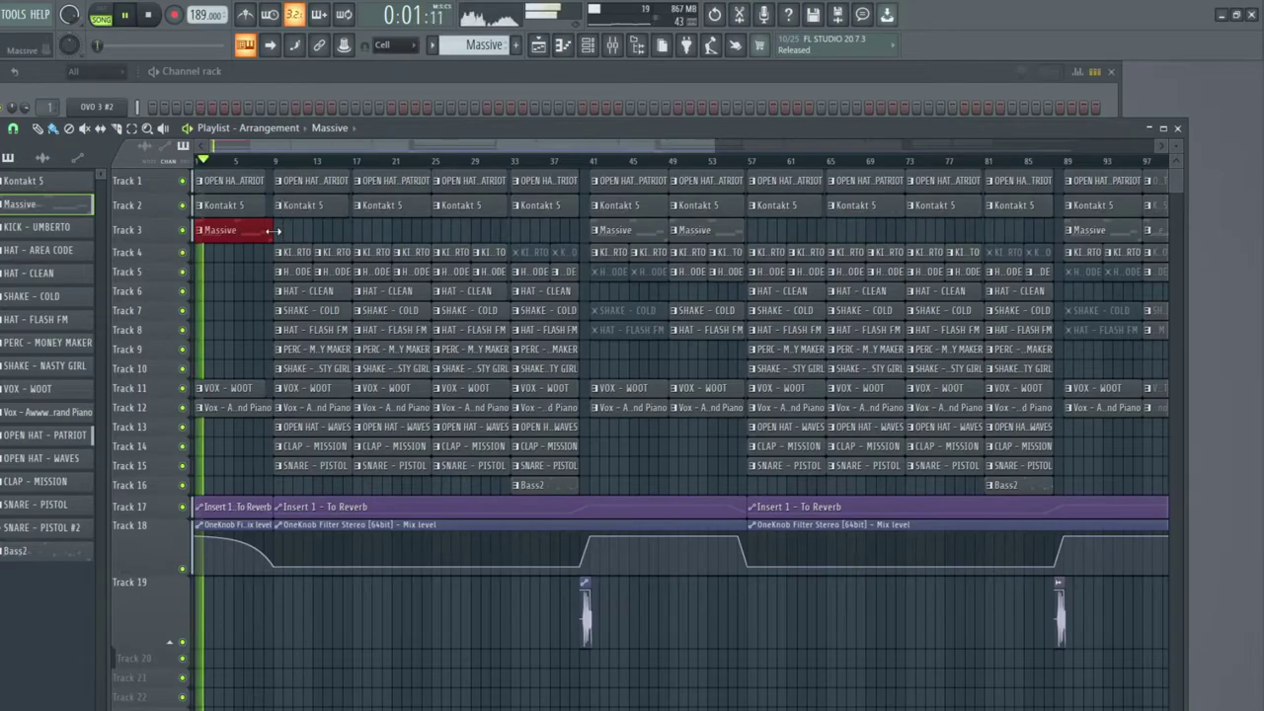
pyautogui.moveTo(273, 230); pyautogui.dragTo(263, 230)
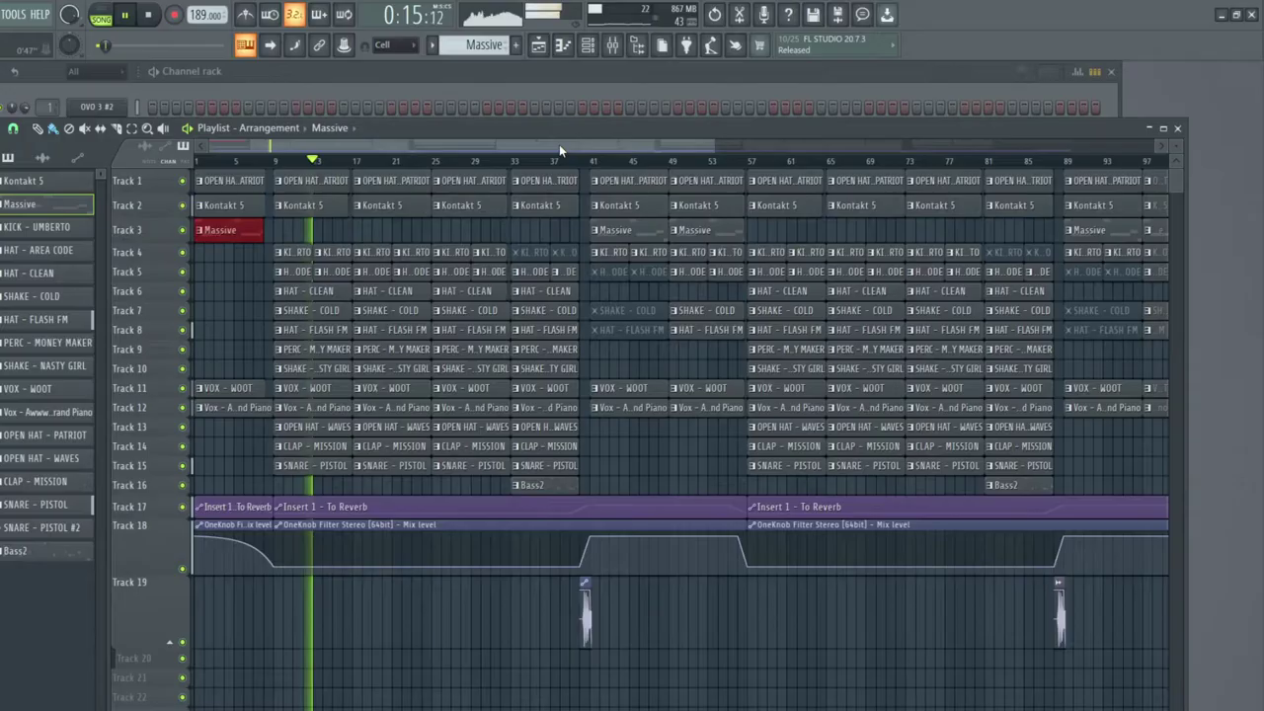
# Step: Check Track 3 through to the end of the arrangement for Massive clips
pyautogui.moveTo(559, 145); pyautogui.dragTo(872, 135)
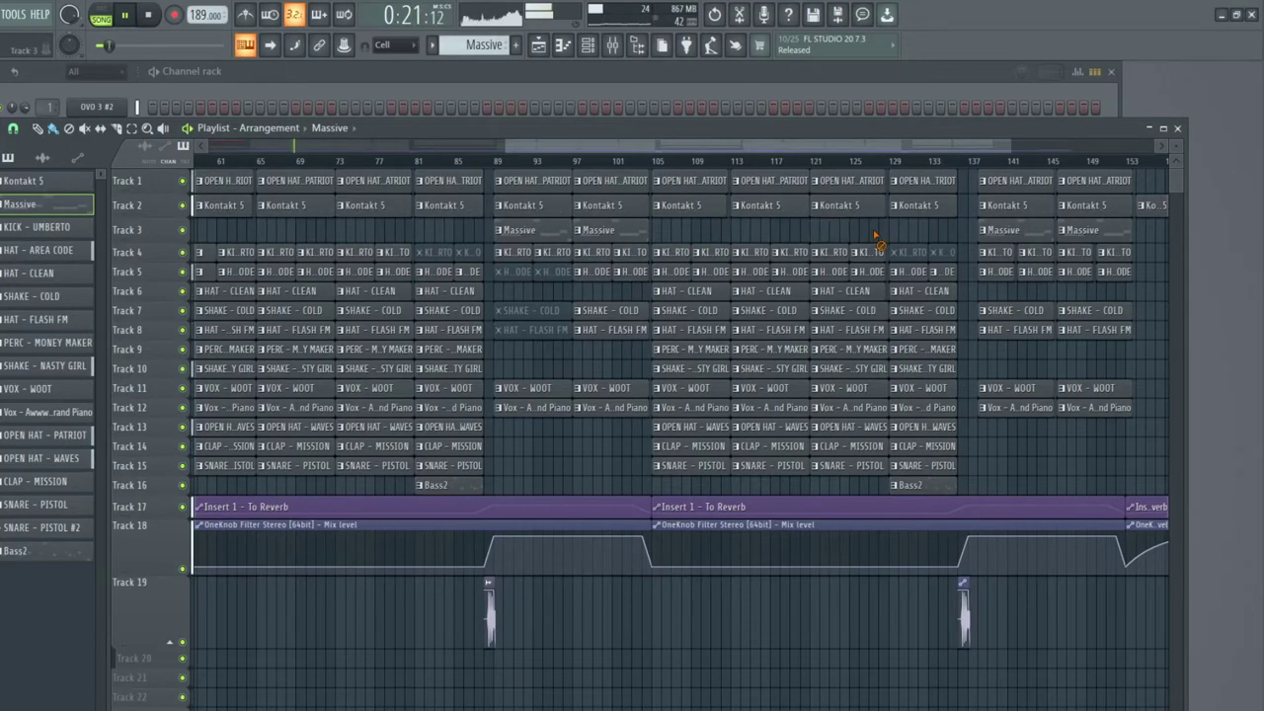
pyautogui.moveTo(845, 145); pyautogui.dragTo(899, 154)
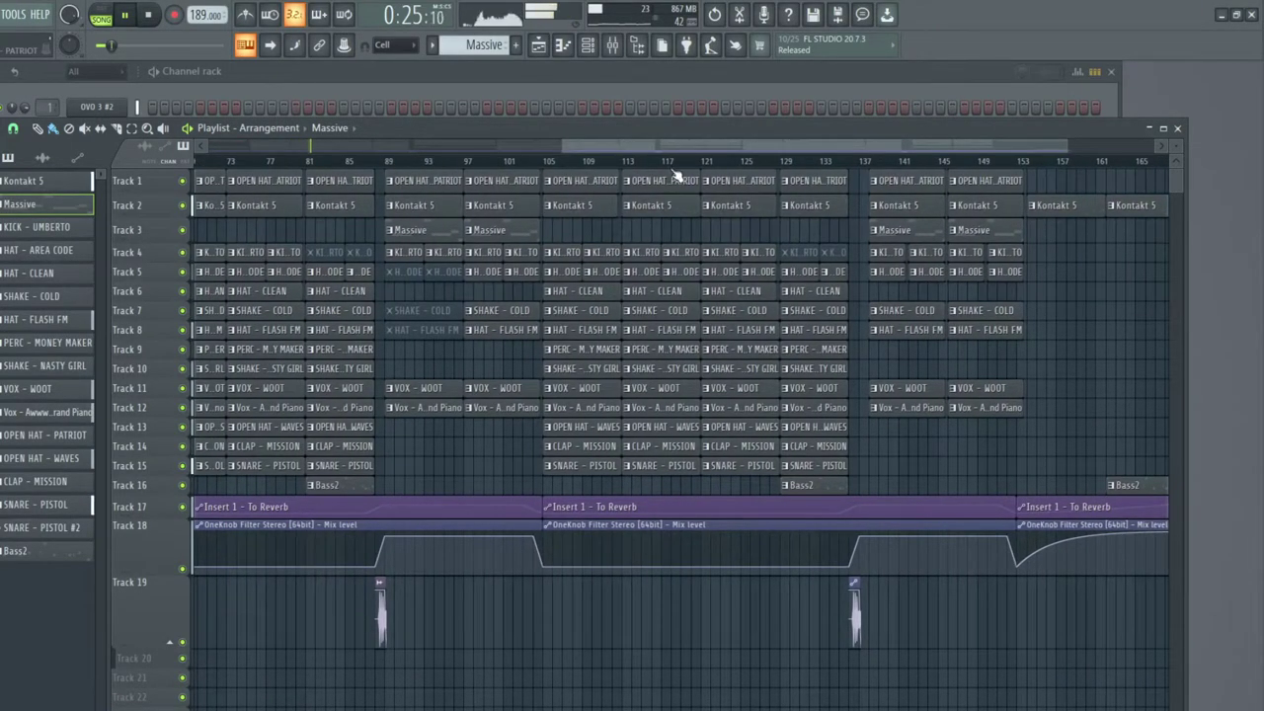
pyautogui.moveTo(661, 145); pyautogui.dragTo(355, 151)
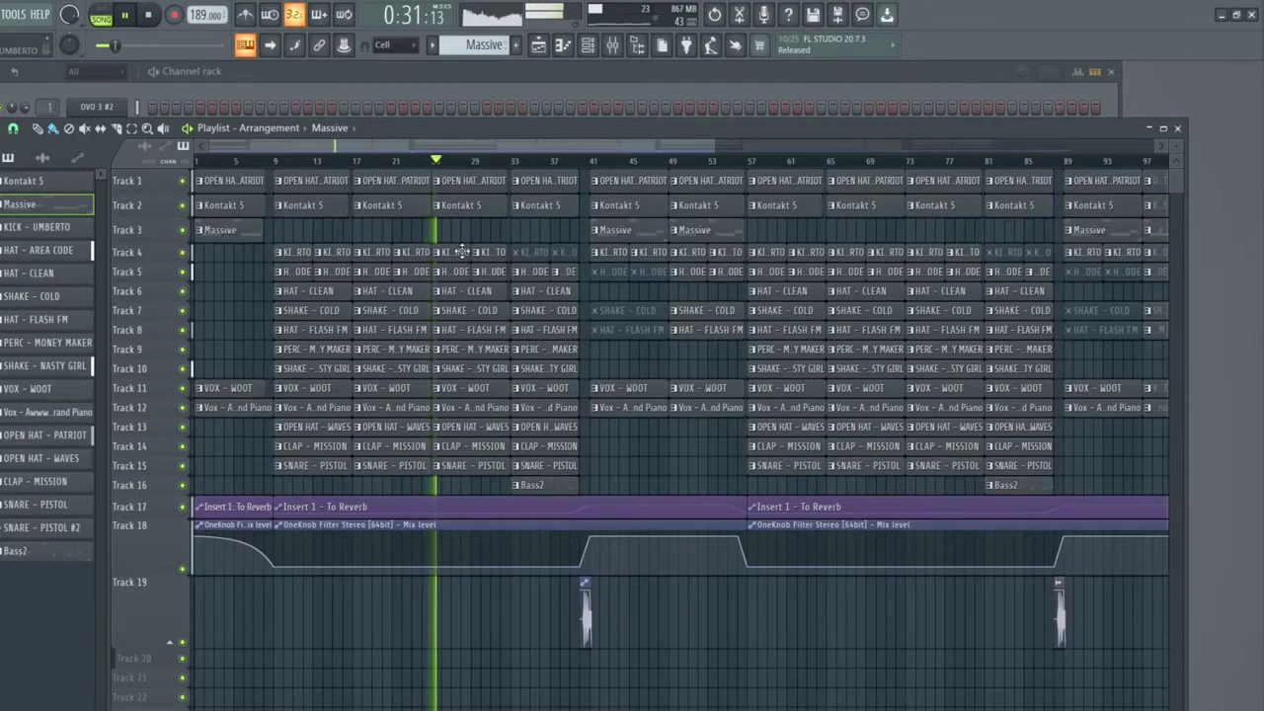
# Step: Stop playback and slice the automation clips on Tracks 17 and 18 at bars 25, 33, 73 and 81
pyautogui.click(99, 130)
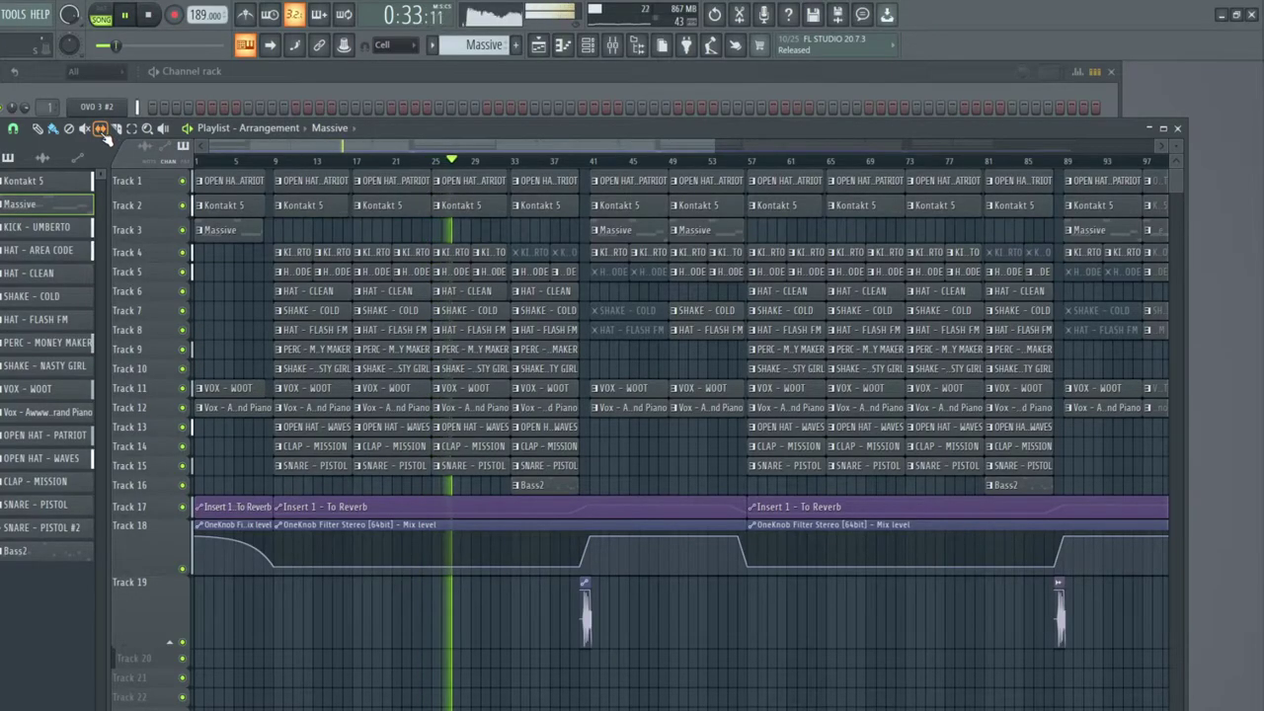
pyautogui.click(84, 130)
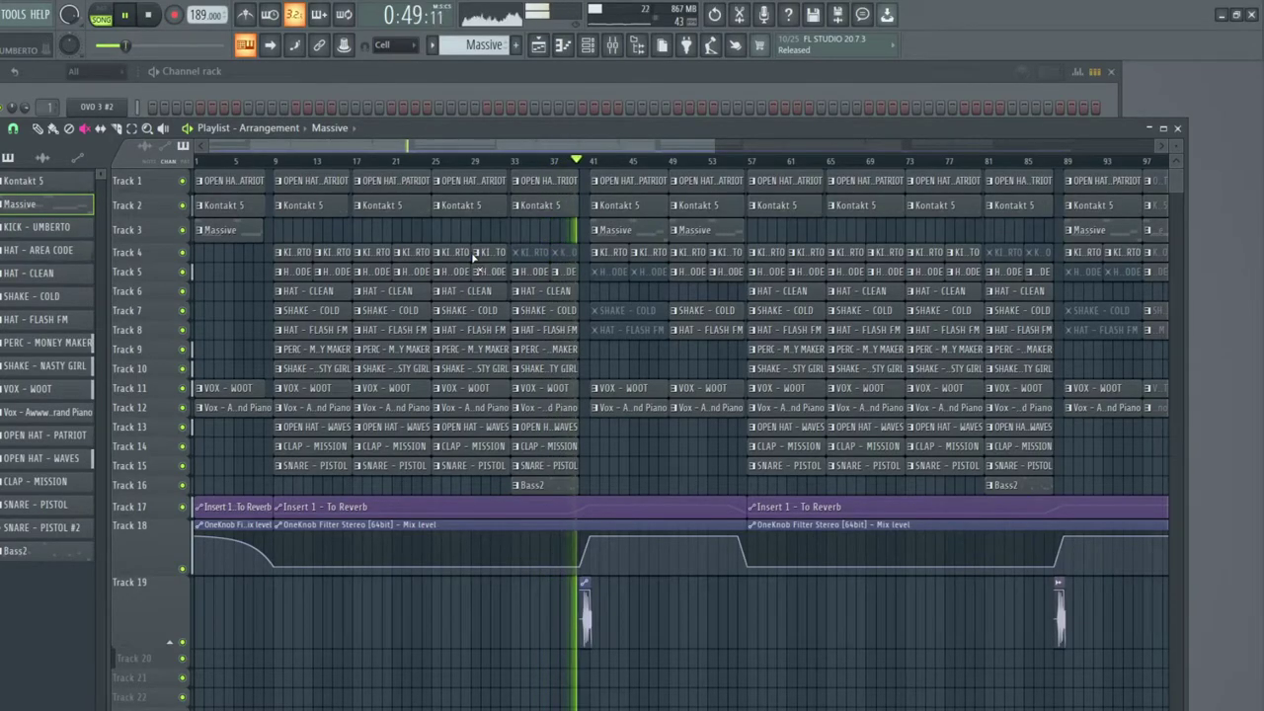
pyautogui.press('space')
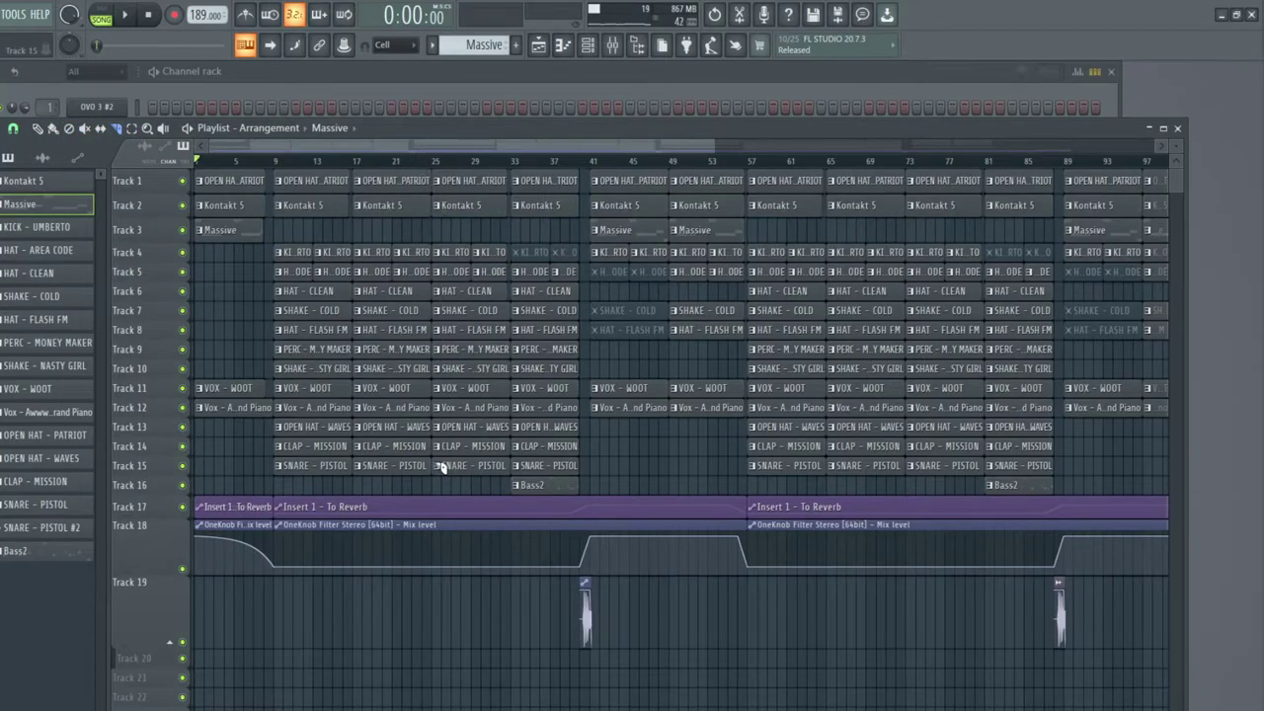
pyautogui.click(439, 553)
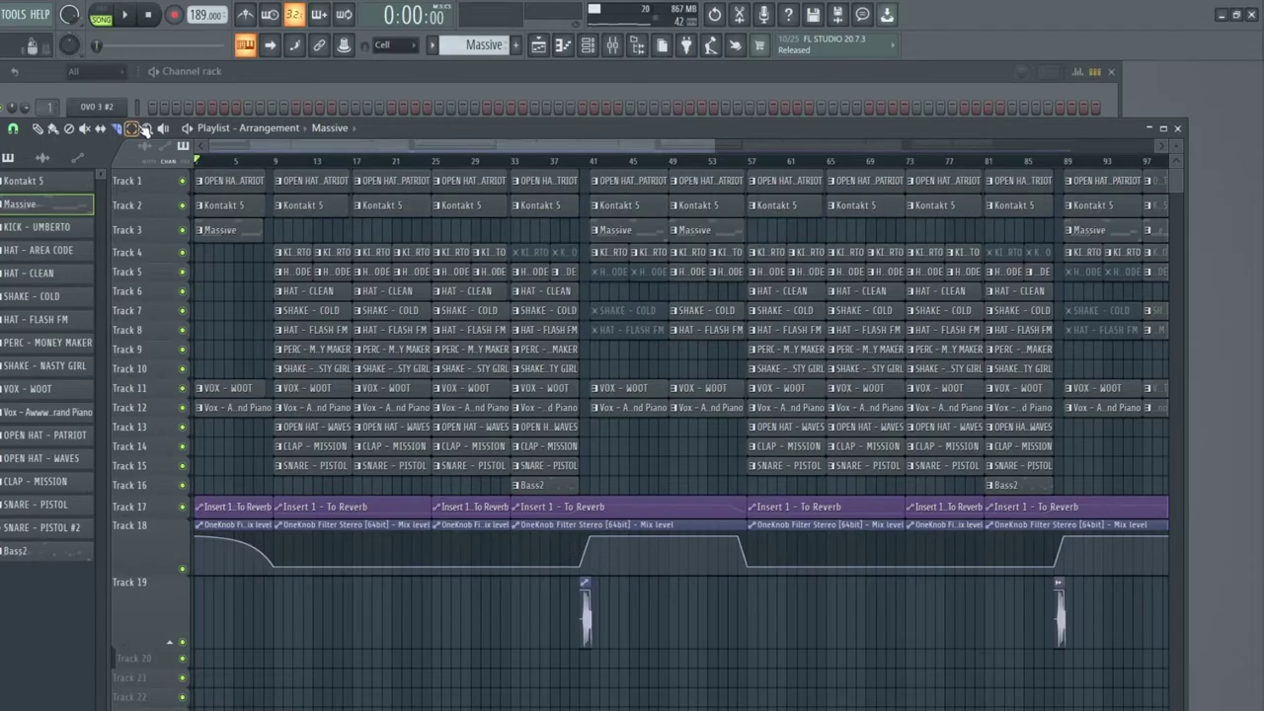
# Step: Delete all clips on every track between bars 25 and 33 and between bars 73 and 81
pyautogui.moveTo(447, 184)
pyautogui.mouseDown()
pyautogui.moveTo(499, 424)
pyautogui.moveTo(505, 572)
pyautogui.mouseUp()
pyautogui.press('Delete')
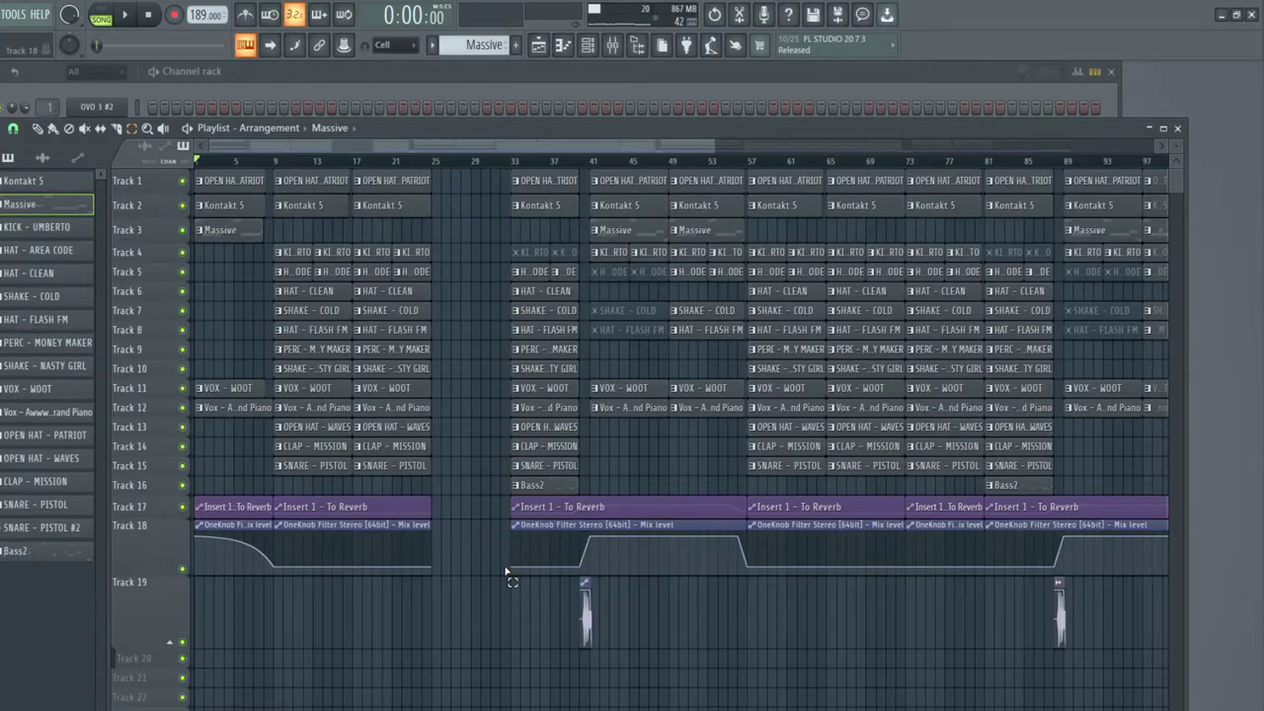
pyautogui.moveTo(527, 149); pyautogui.dragTo(740, 148)
pyautogui.moveTo(647, 172); pyautogui.dragTo(704, 575)
pyautogui.press('Delete')
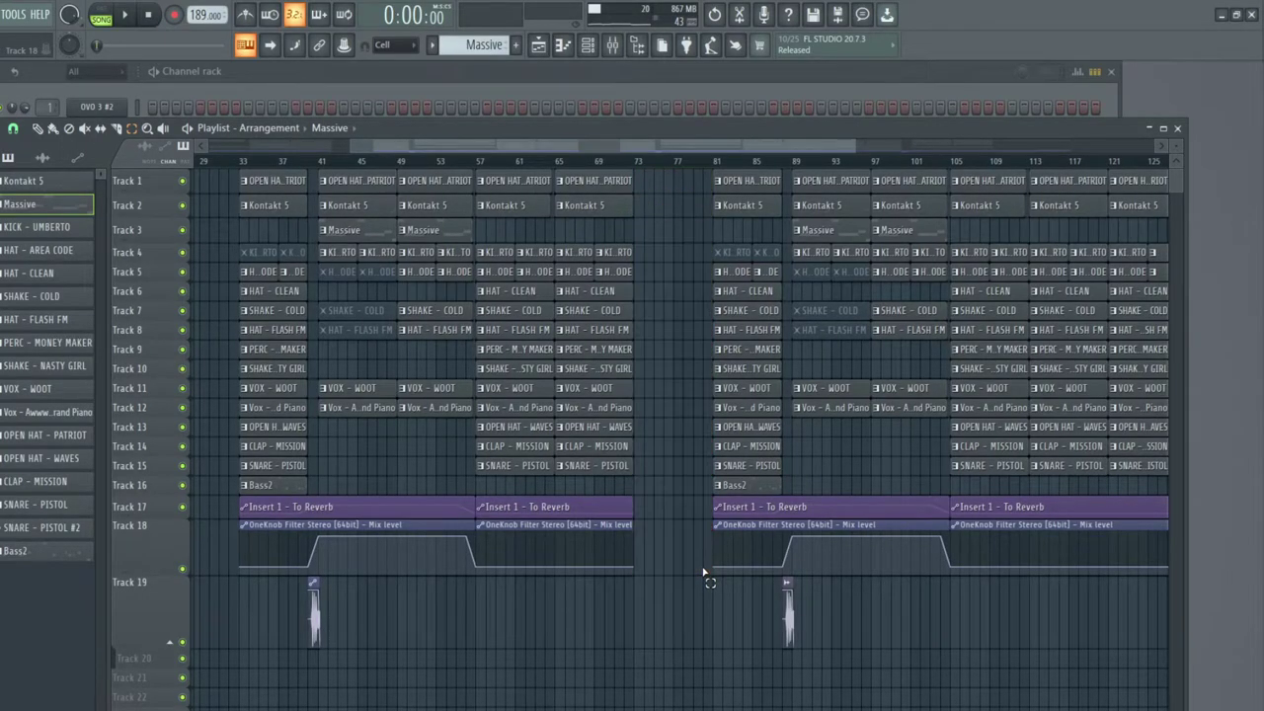
# Step: Delete all clips between bars 121 and 129, slicing the automation clips on Tracks 17 and 18 at those bars
pyautogui.moveTo(725, 144); pyautogui.dragTo(992, 144)
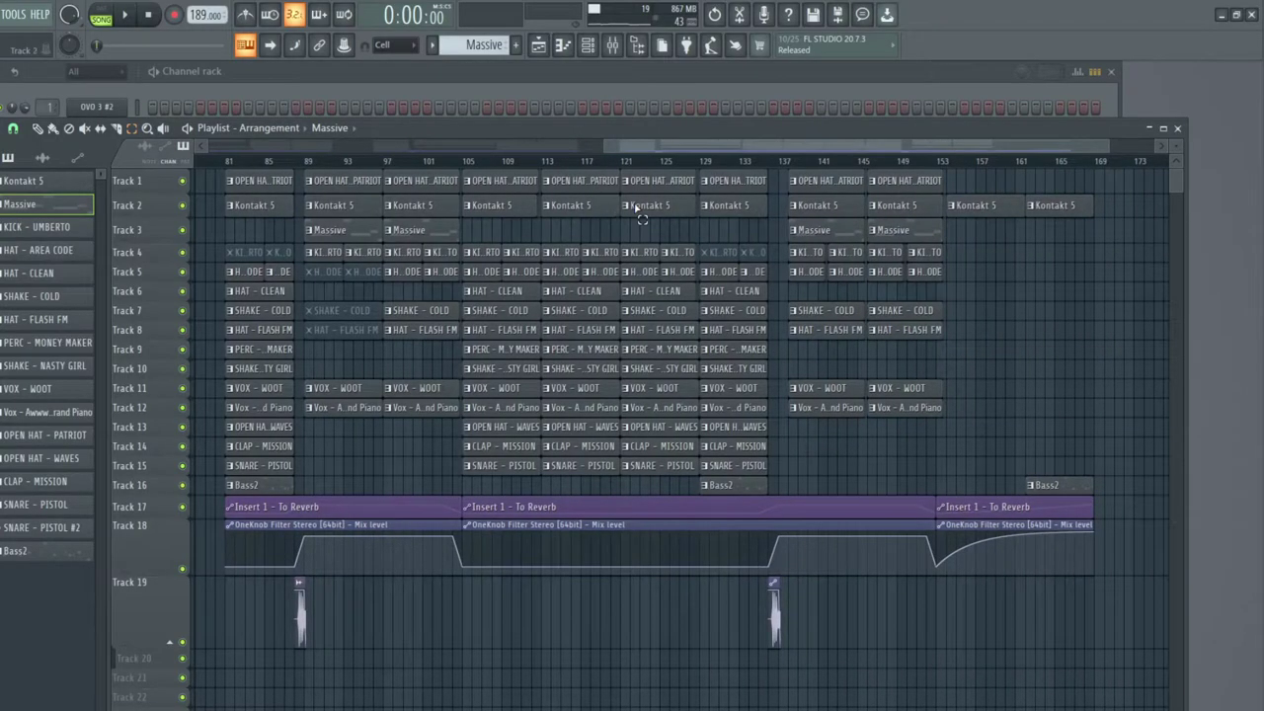
pyautogui.moveTo(640, 187); pyautogui.dragTo(691, 481)
pyautogui.press('Delete')
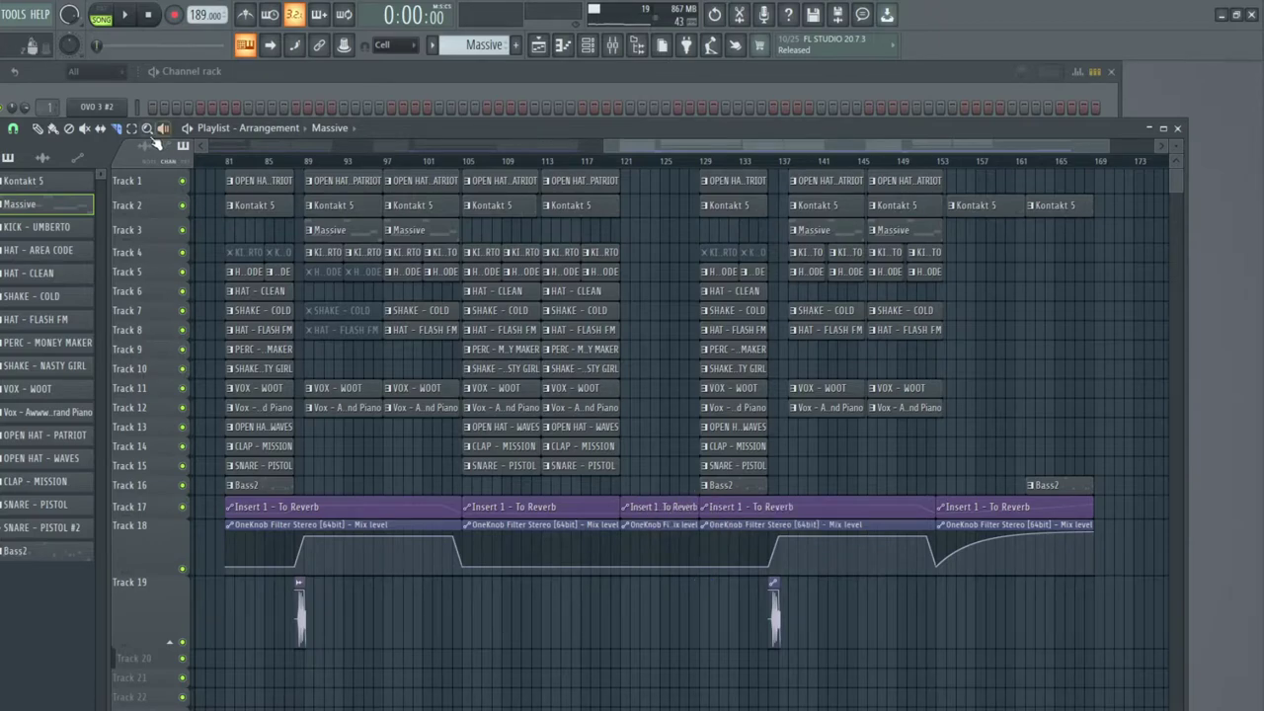
pyautogui.moveTo(655, 488); pyautogui.dragTo(666, 579)
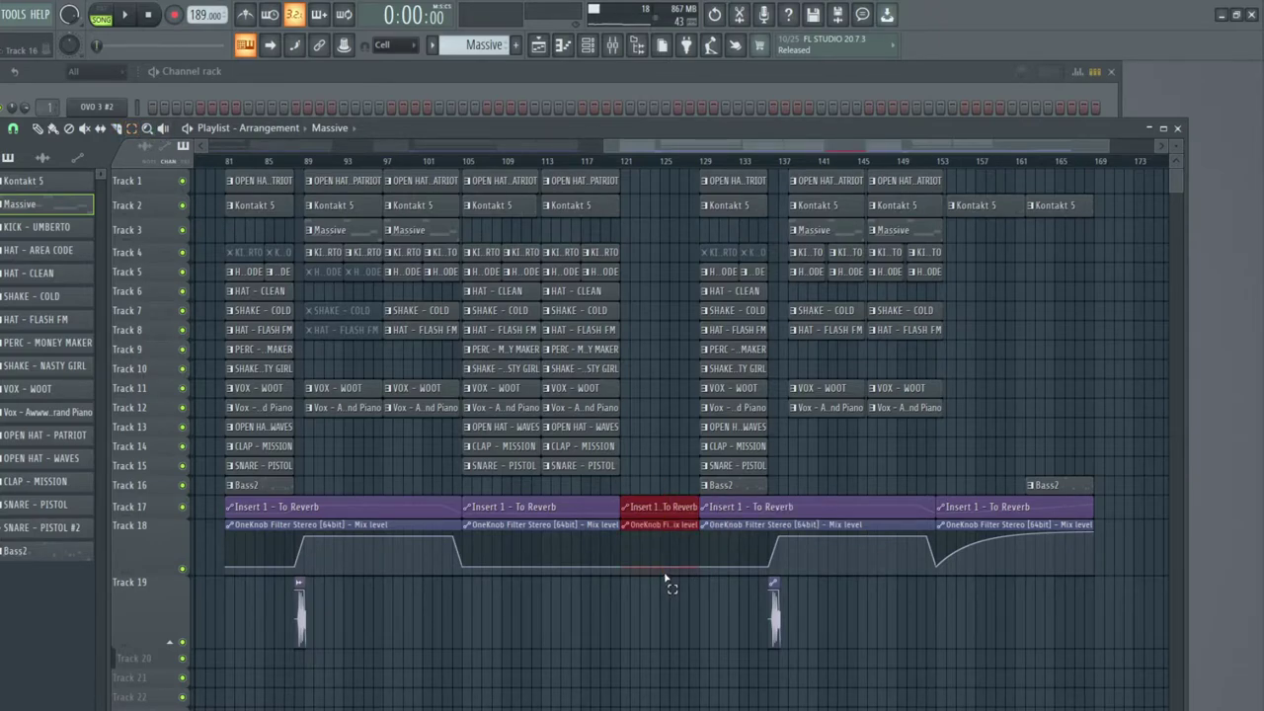
pyautogui.press('Delete')
# Step: Shift all clips from bar 129 onward earlier so that they start at bar 121
pyautogui.moveTo(676, 202); pyautogui.dragTo(1145, 641)
pyautogui.hotkey('shift', 'Left')
pyautogui.hotkey('shift', 'Left')
pyautogui.hotkey('shift', 'Left')
pyautogui.hotkey('shift', 'Left')
pyautogui.hotkey('shift', 'Left')
pyautogui.hotkey('shift', 'Left')
pyautogui.hotkey('shift', 'Left')
pyautogui.hotkey('shift', 'Left')
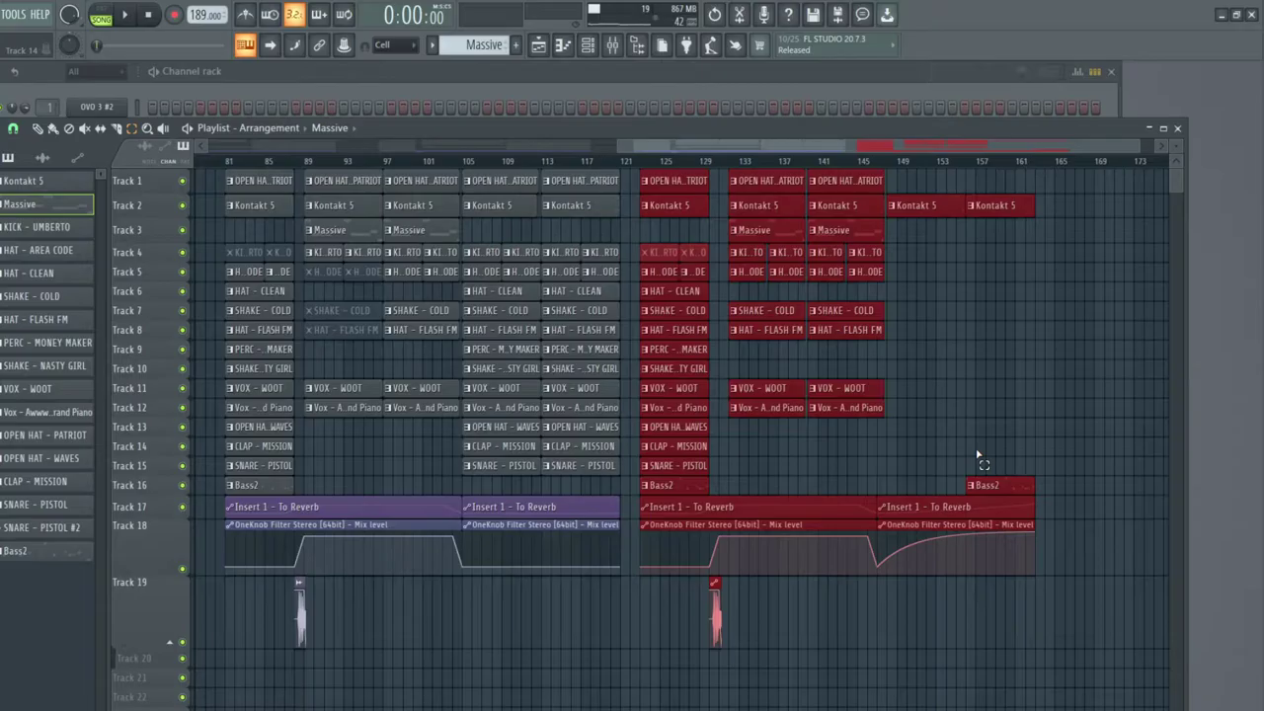
pyautogui.hotkey('shift', 'Left')
pyautogui.hotkey('shift', 'Left')
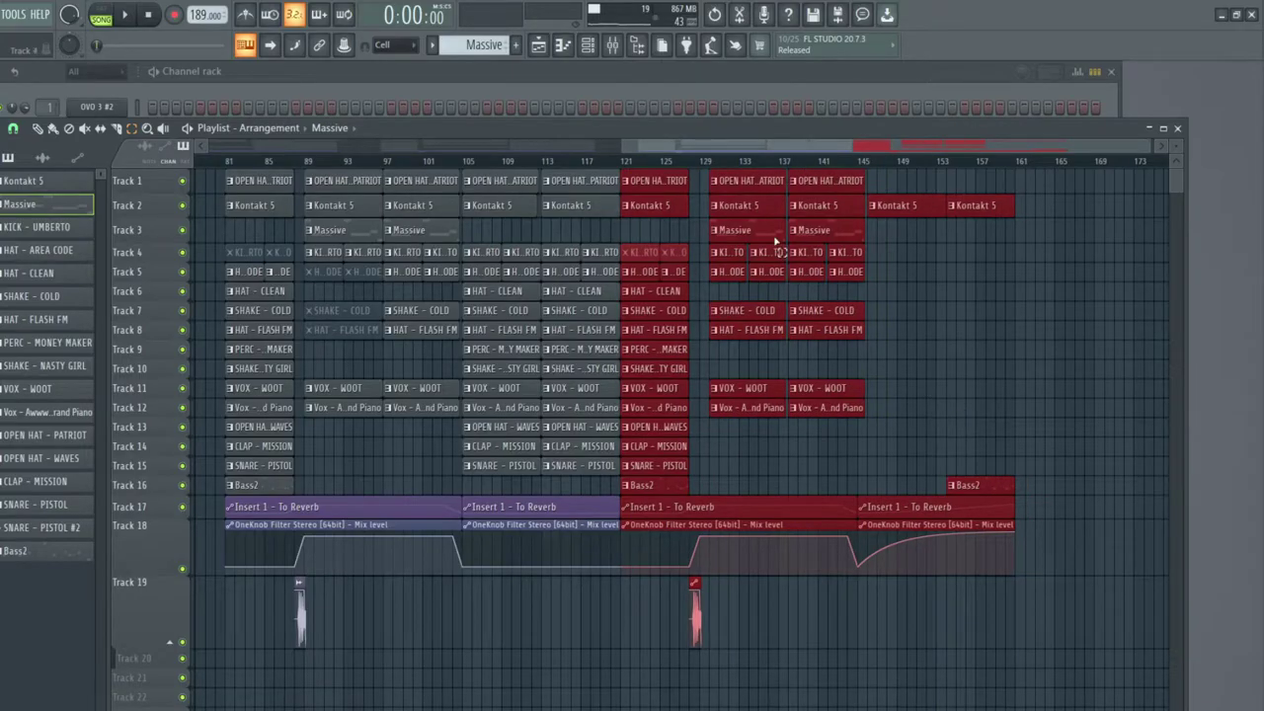
# Step: Close the two remaining gaps by moving the clips from bar 81 onward to bar 73 and those from bar 33 onward to bar 25
pyautogui.moveTo(703, 146); pyautogui.dragTo(581, 168)
pyautogui.scroll(-3, 581, 164)
pyautogui.moveTo(626, 648); pyautogui.dragTo(1145, 170)
pyautogui.moveTo(829, 170); pyautogui.dragTo(626, 158)
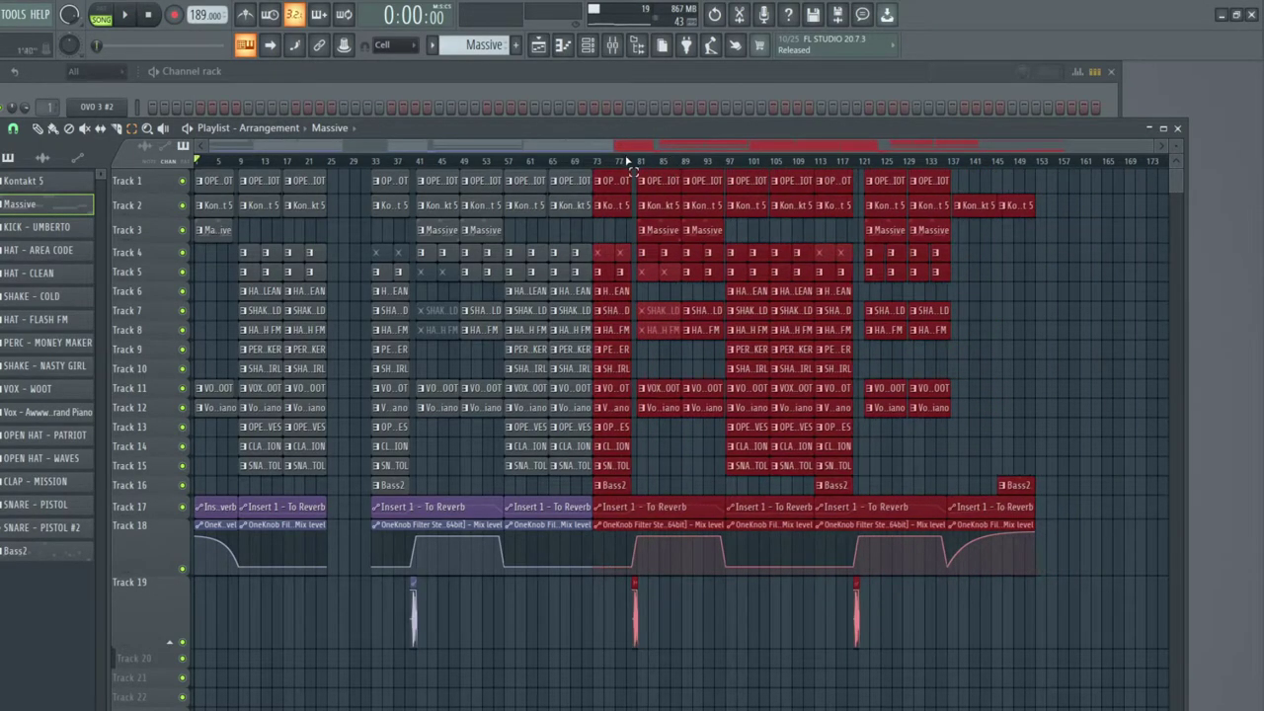
pyautogui.moveTo(361, 667); pyautogui.dragTo(1149, 167)
pyautogui.moveTo(624, 178); pyautogui.dragTo(569, 193)
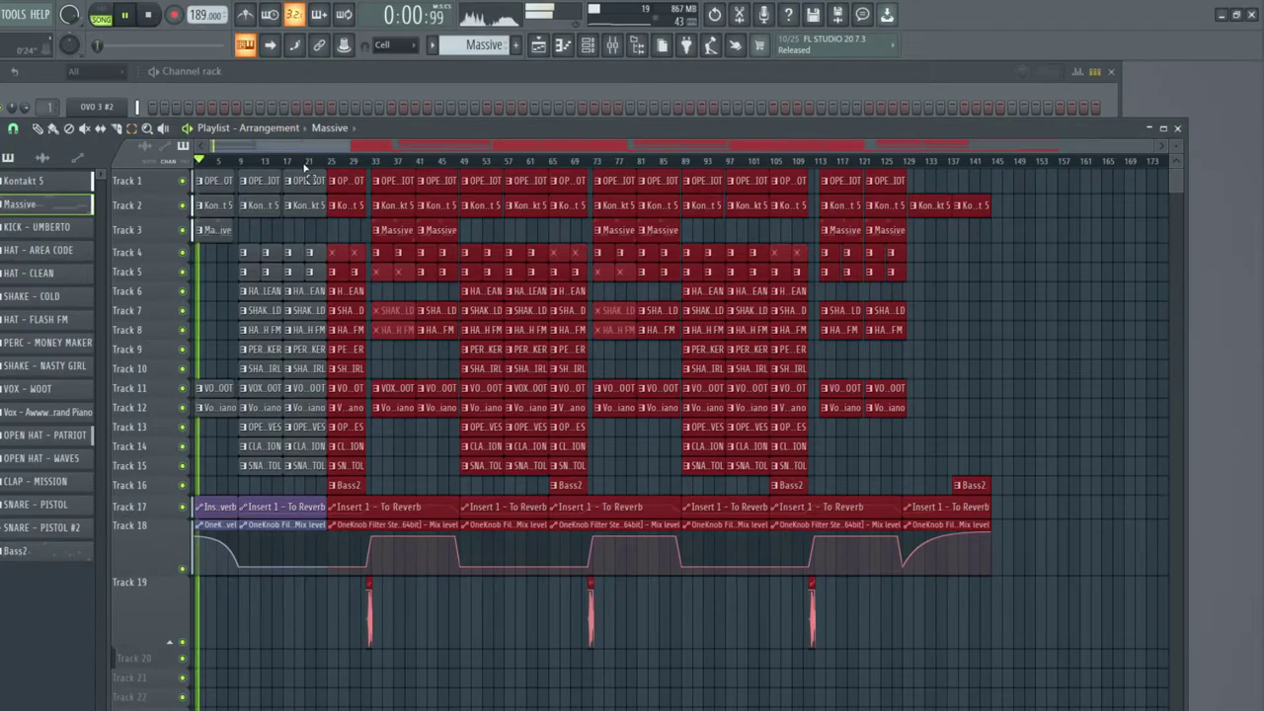
# Step: Clear the clip selection and listen to the shortened arrangement from the start
pyautogui.scroll(3, 305, 164)
pyautogui.click(215, 146)
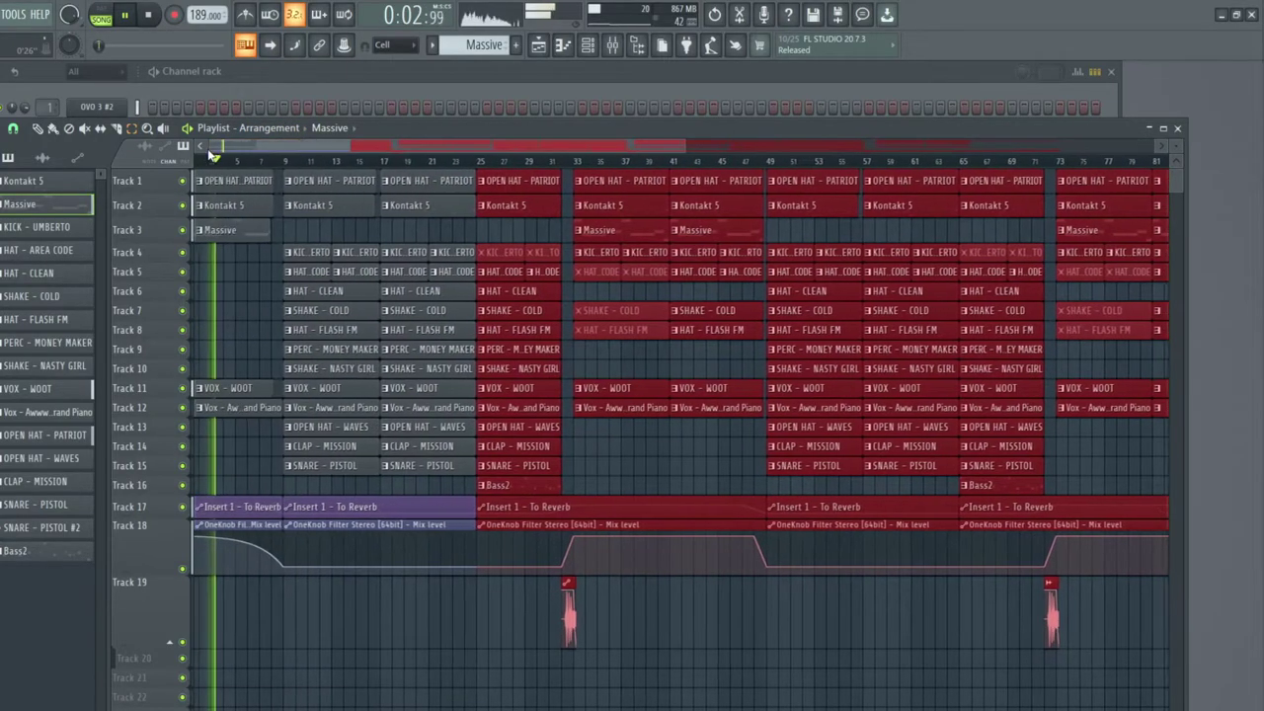
pyautogui.click(485, 583)
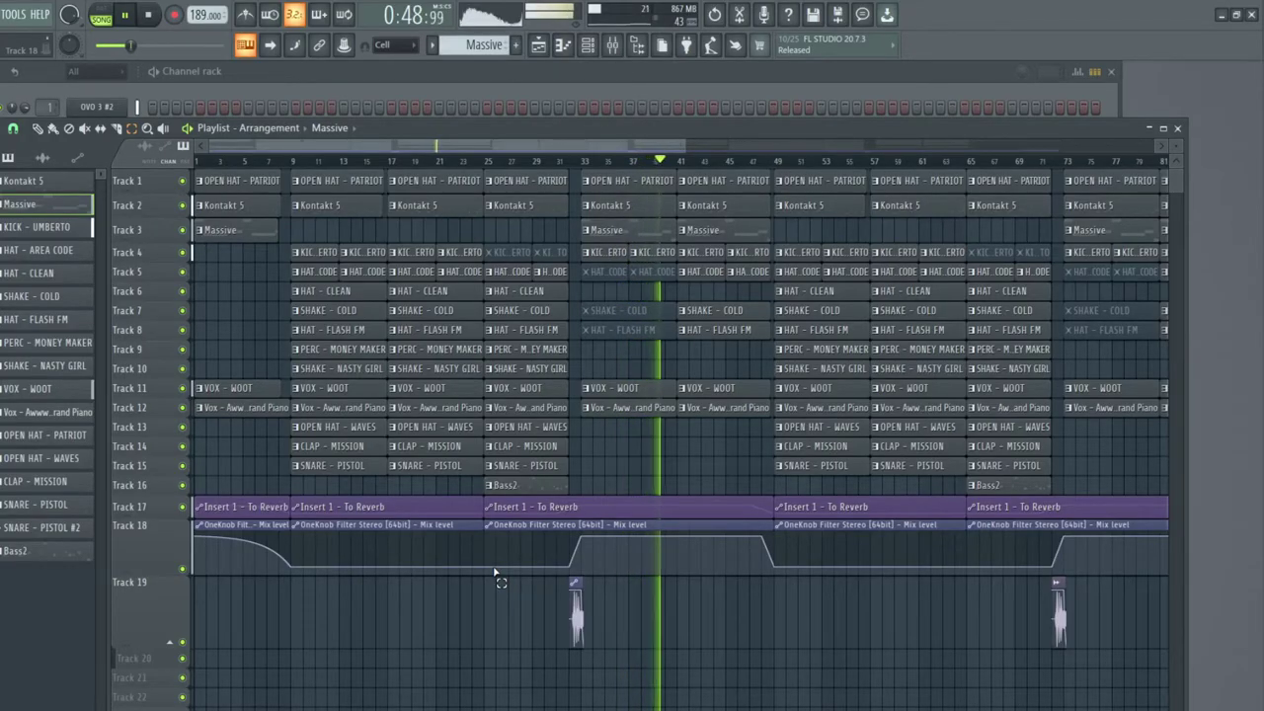
# Step: Inspect the sampler settings of the Track 19 (consolidated) channel and close its window
pyautogui.click(369, 90)
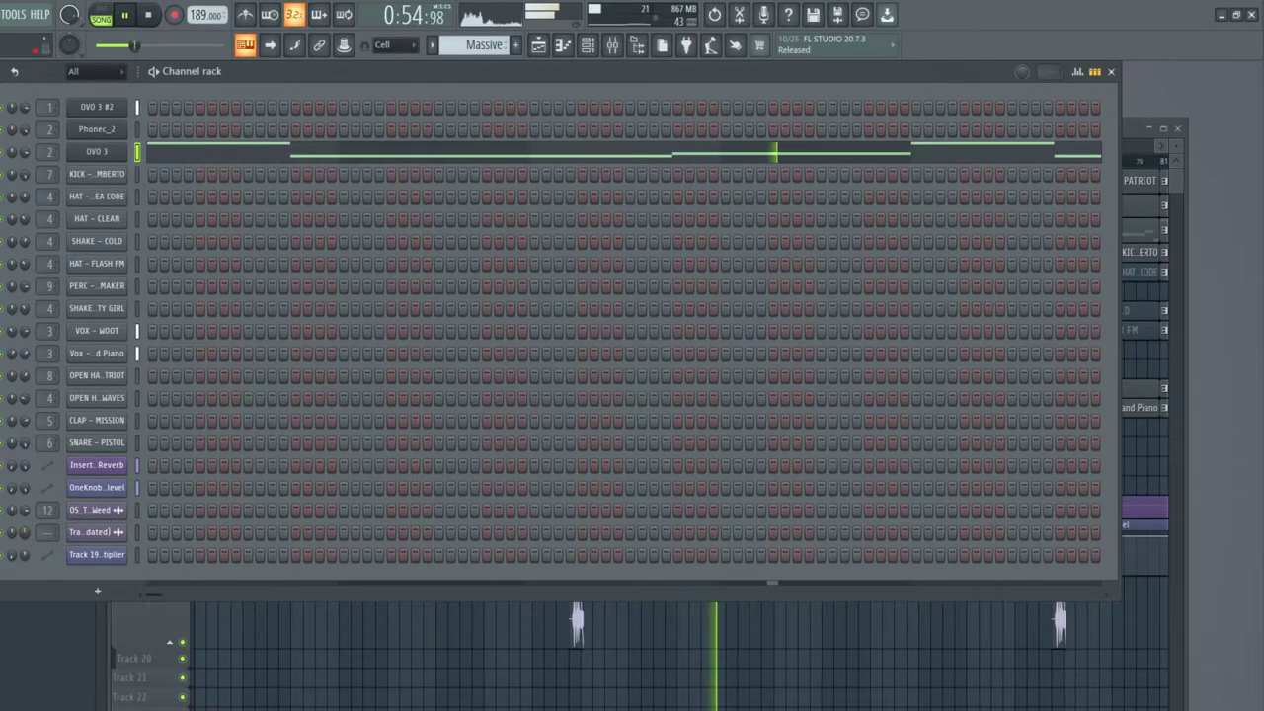
pyautogui.click(90, 533)
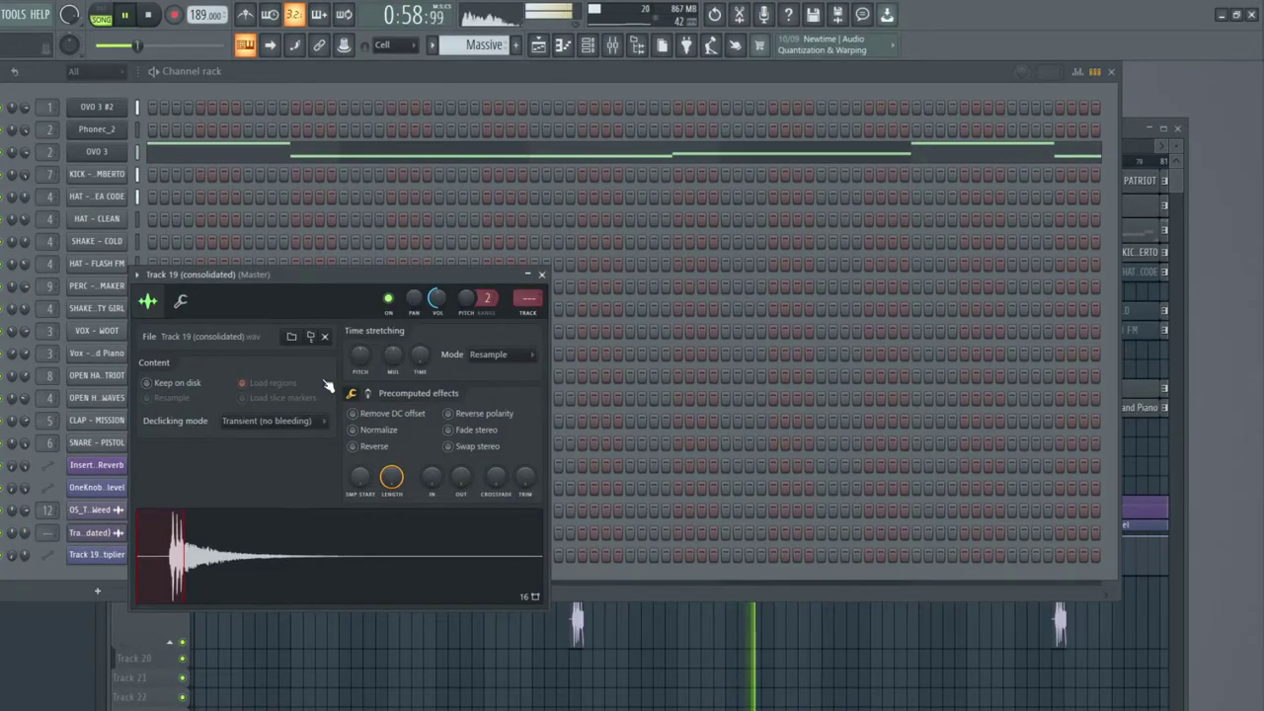
pyautogui.click(542, 275)
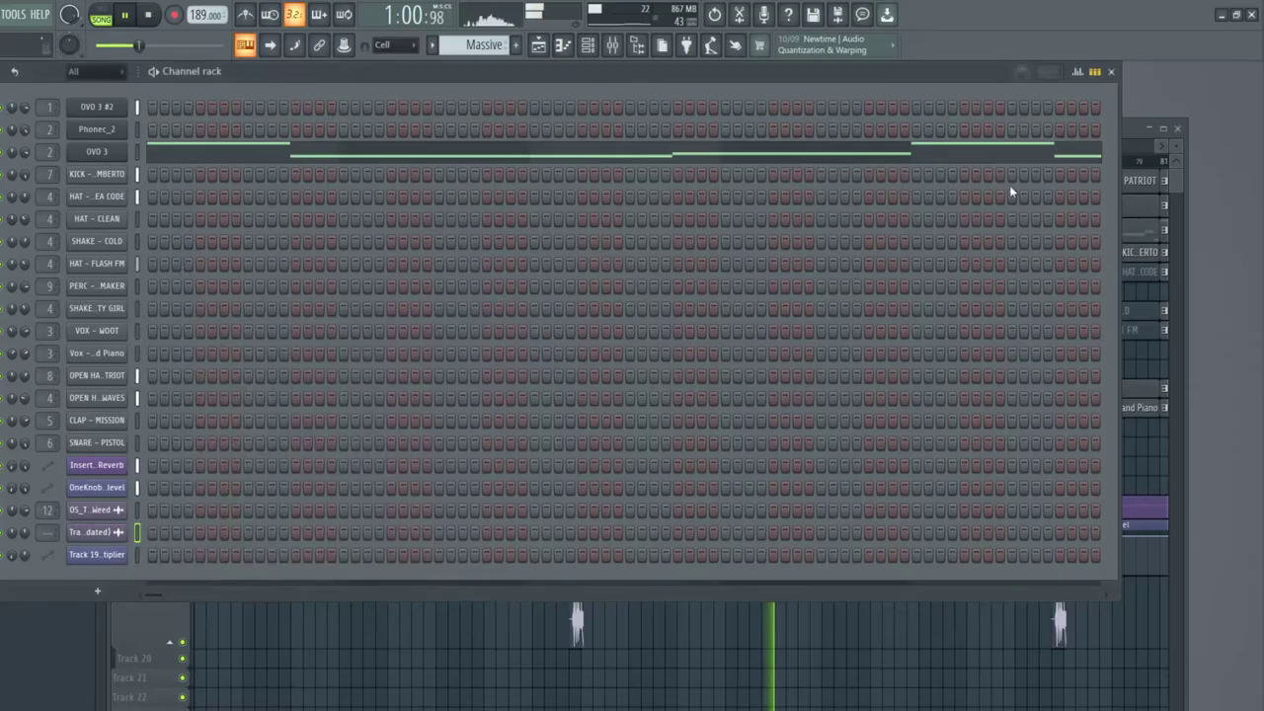
# Step: Delete the Massive clip at bar 41 on Track 3 and stop playback
pyautogui.click(1134, 133)
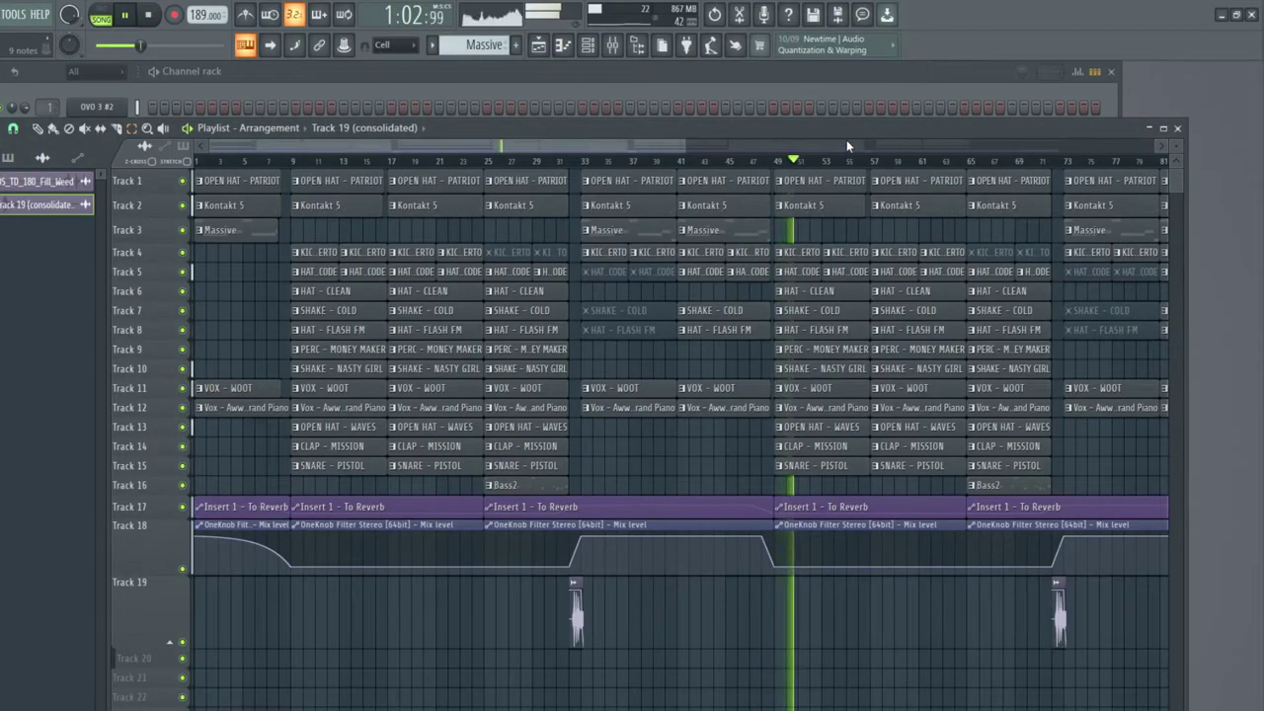
pyautogui.moveTo(643, 145); pyautogui.dragTo(719, 140)
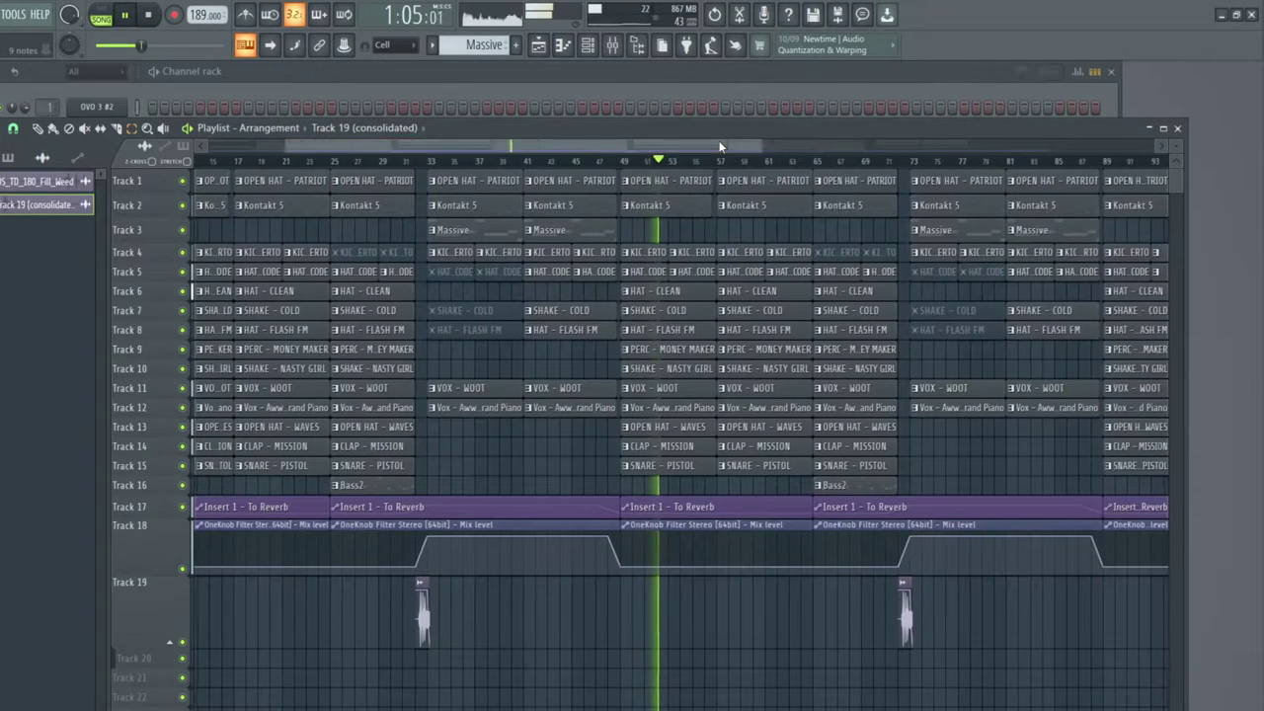
pyautogui.click(546, 233)
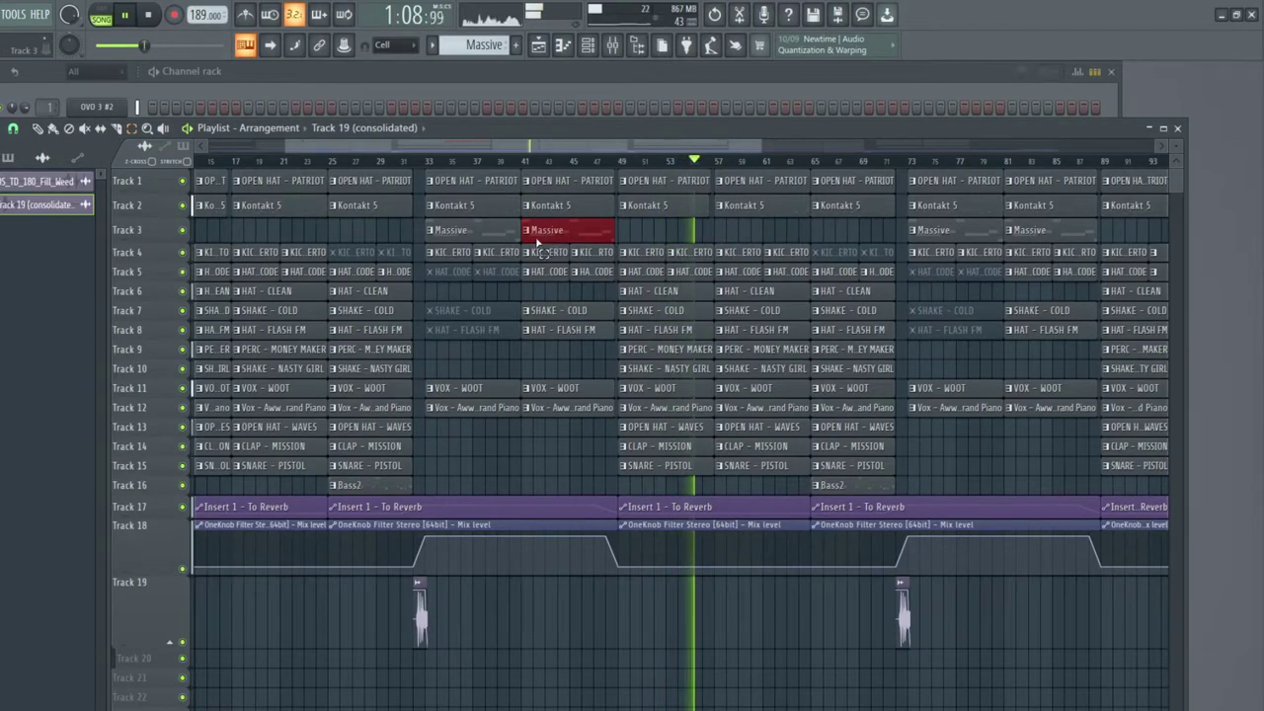
pyautogui.press('Delete')
pyautogui.press('space')
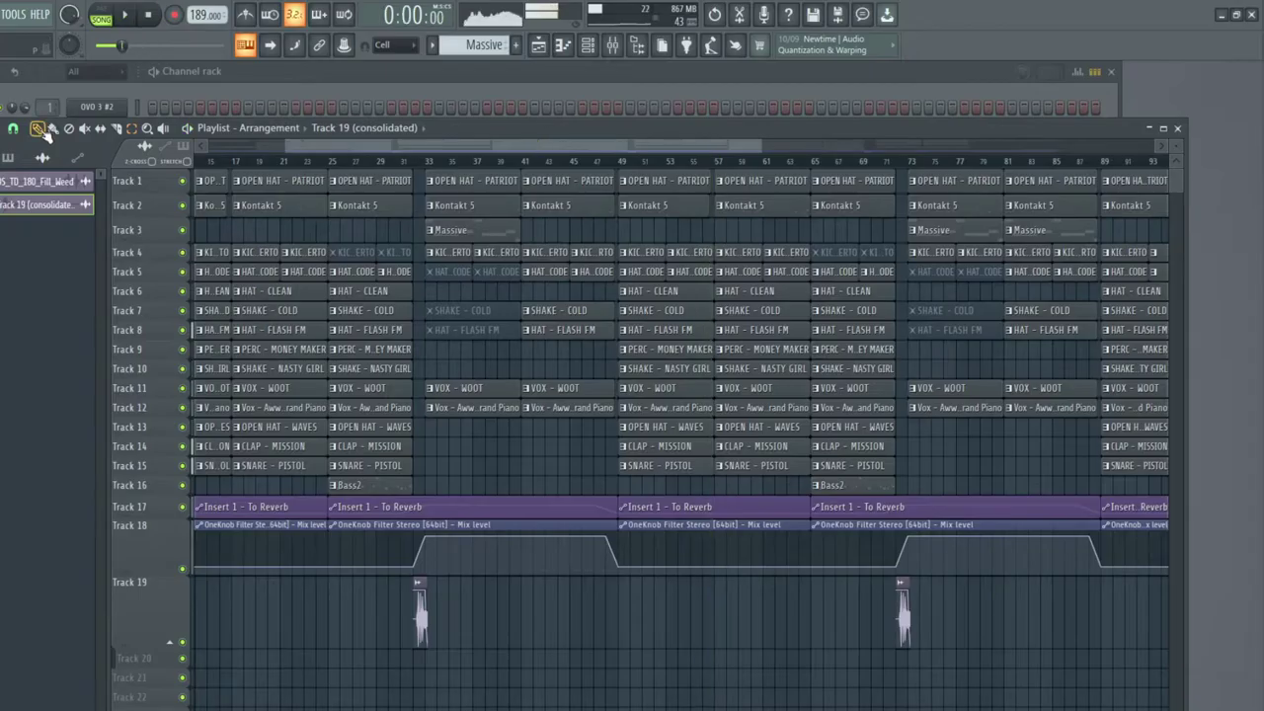
# Step: Add a Bass2 clip at bar 41 on Track 16 and play the arrangement from bar 32
pyautogui.click(403, 486)
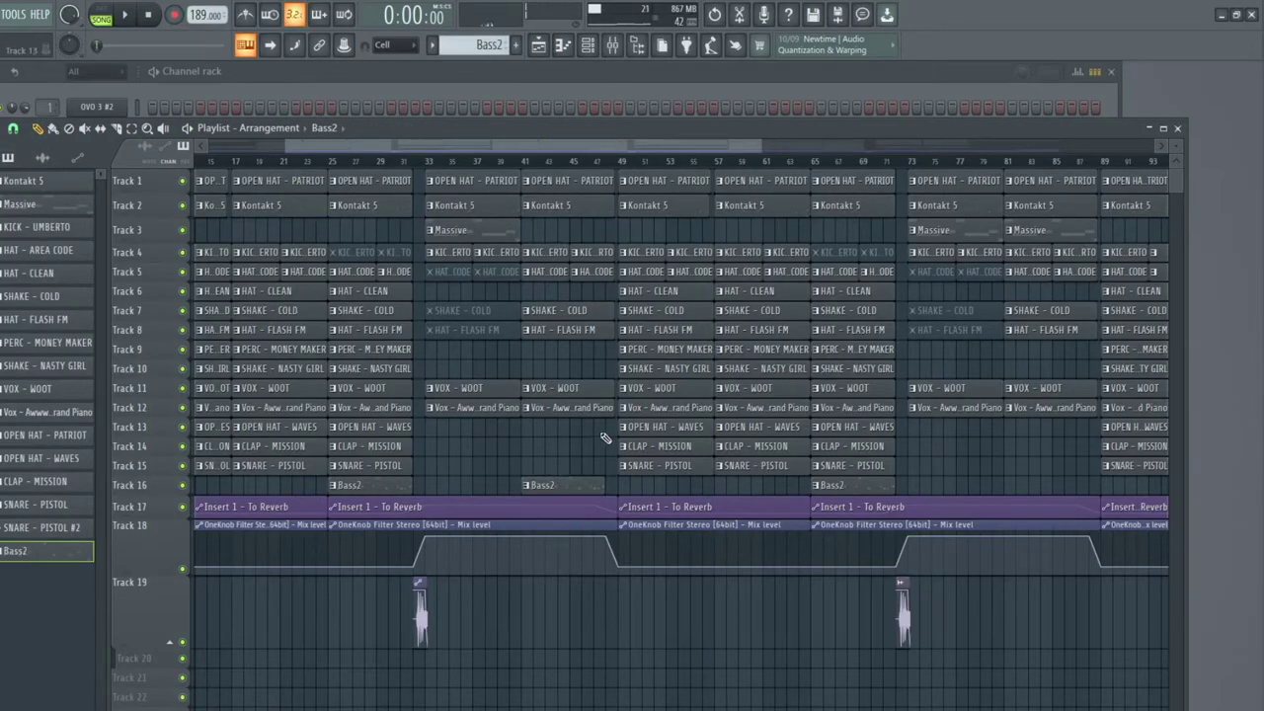
pyautogui.scroll(2, 610, 193)
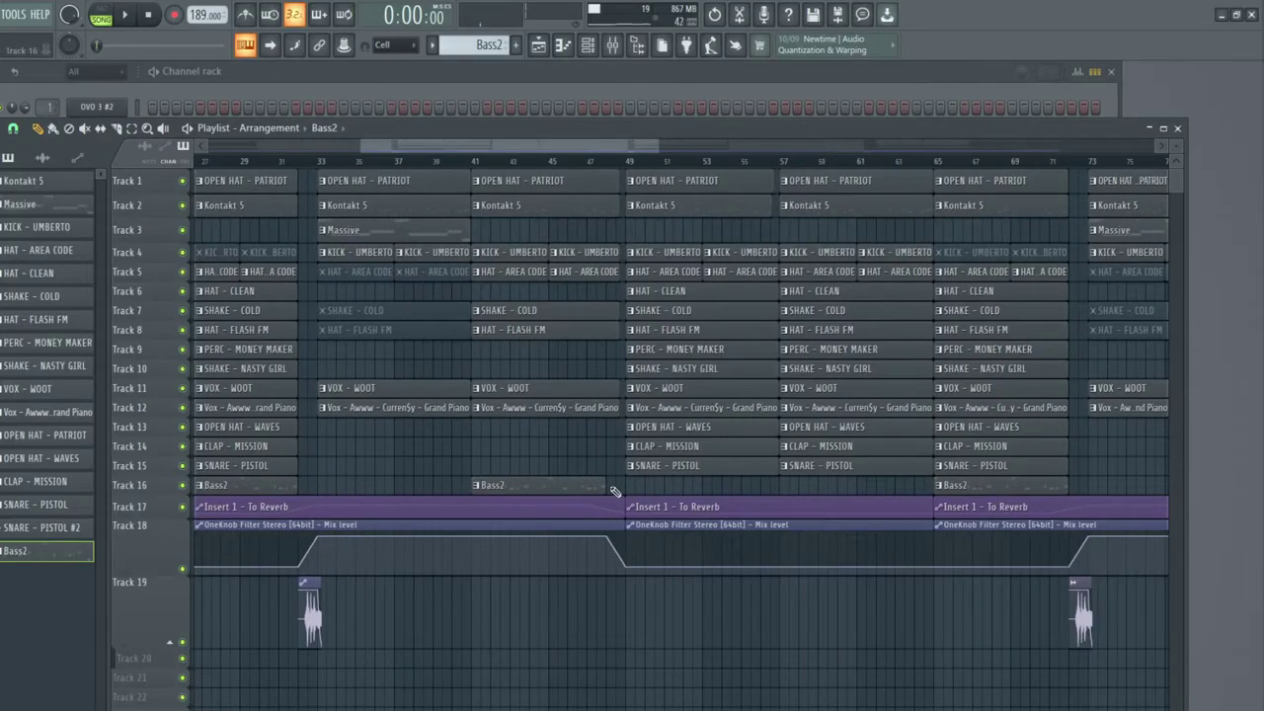
pyautogui.click(296, 160)
pyautogui.press('space')
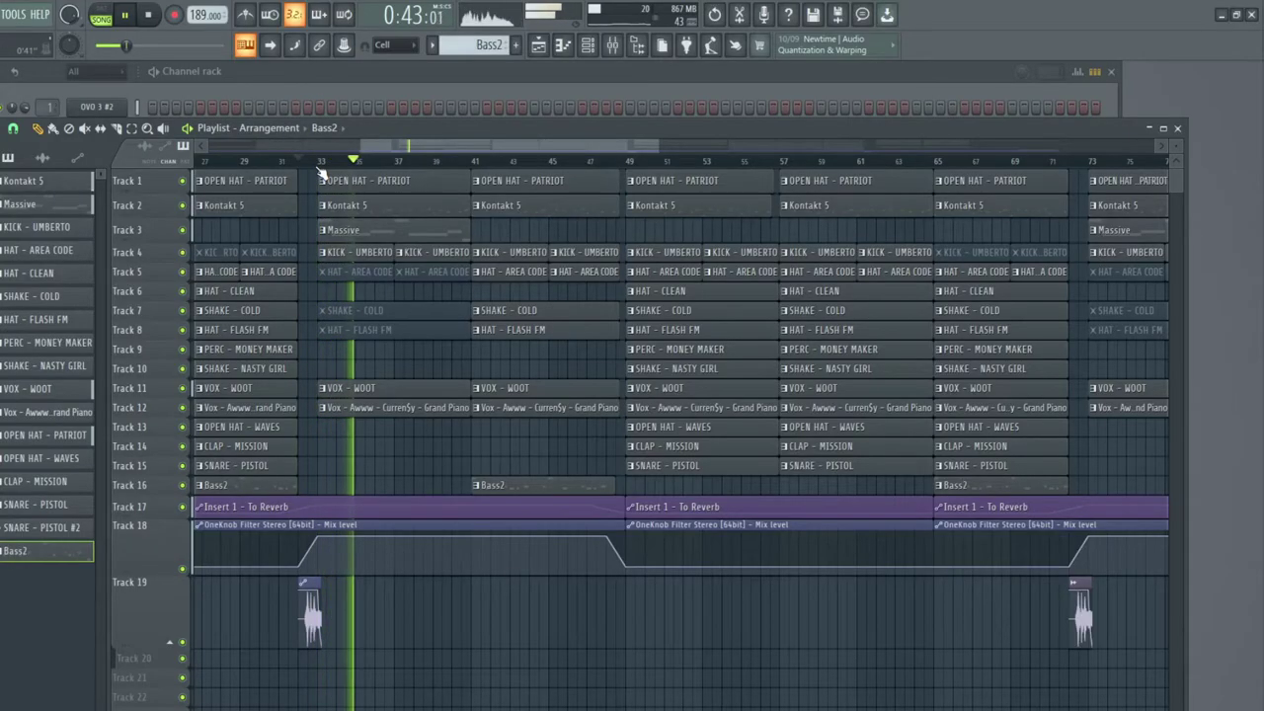
# Step: Select all clips on Track 19 and extend their ends to about the middle of bar 33
pyautogui.scroll(-5, 316, 170)
pyautogui.click(133, 130)
pyautogui.click(187, 603)
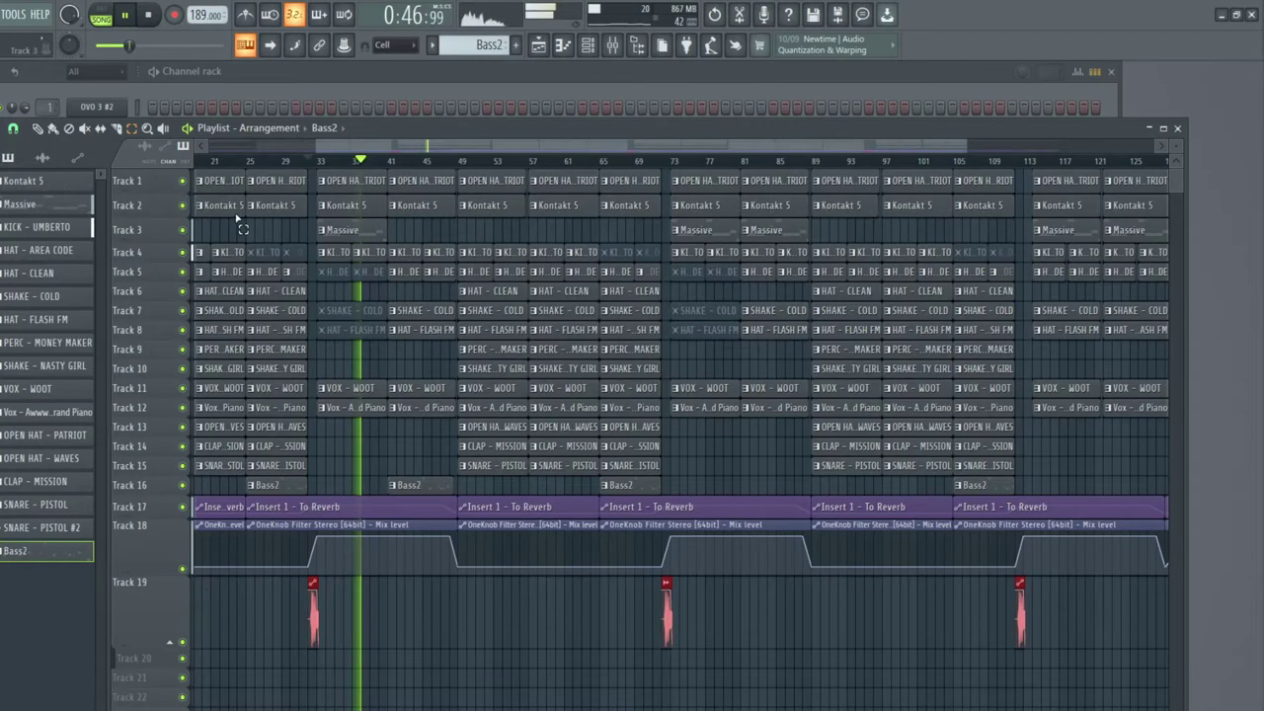
pyautogui.scroll(8, 317, 166)
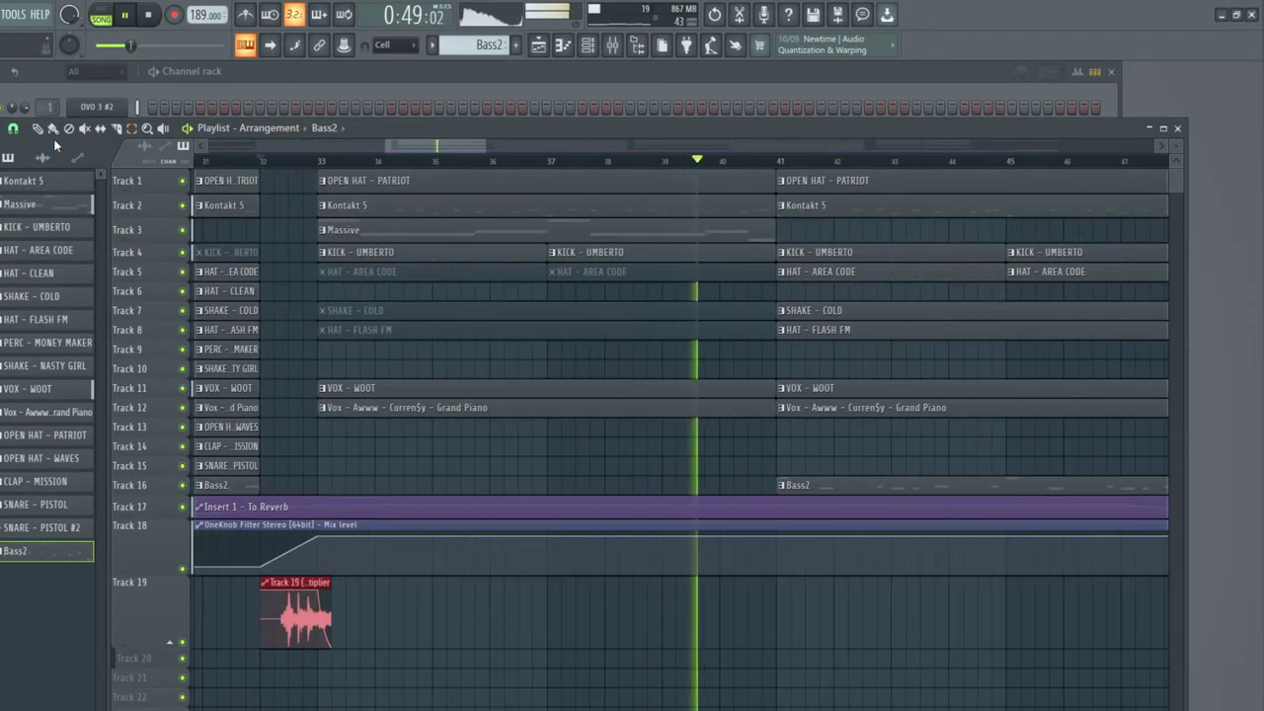
pyautogui.moveTo(332, 582); pyautogui.dragTo(348, 583)
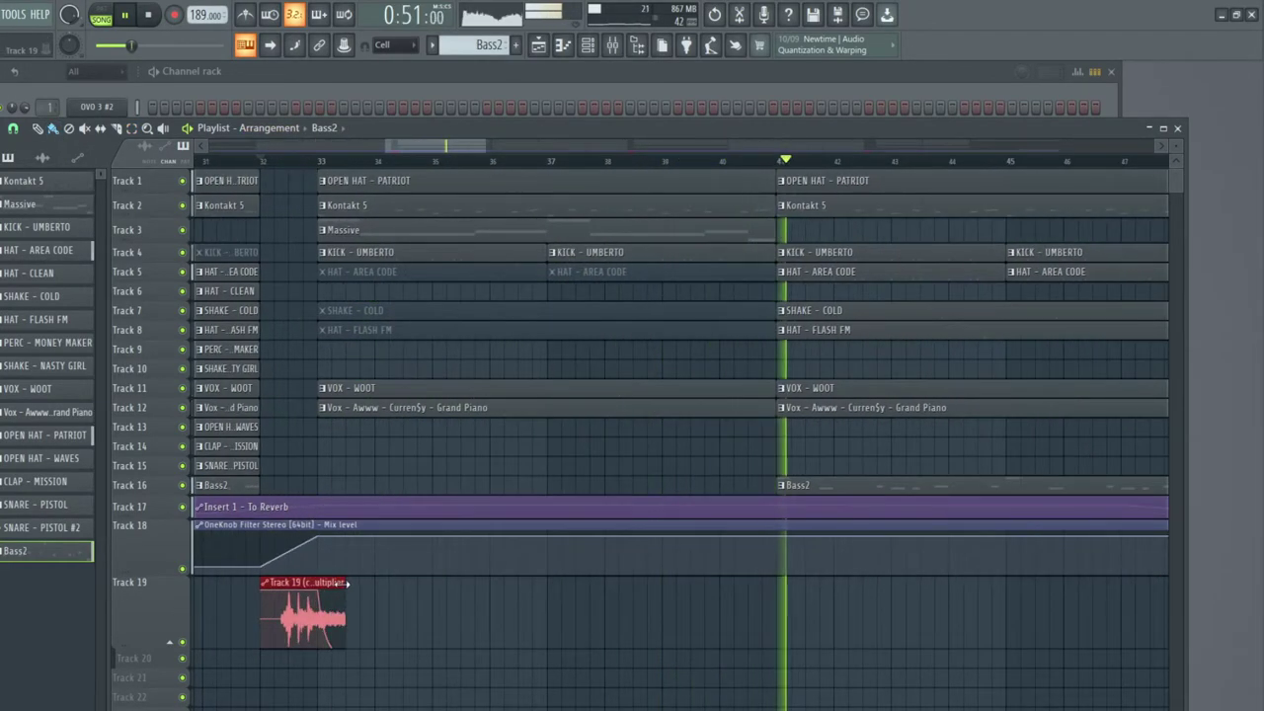
# Step: Clear the selection and move the end point of the Track 19 volume multiplier fade to the extended clip's end
pyautogui.click(74, 163)
pyautogui.click(67, 228)
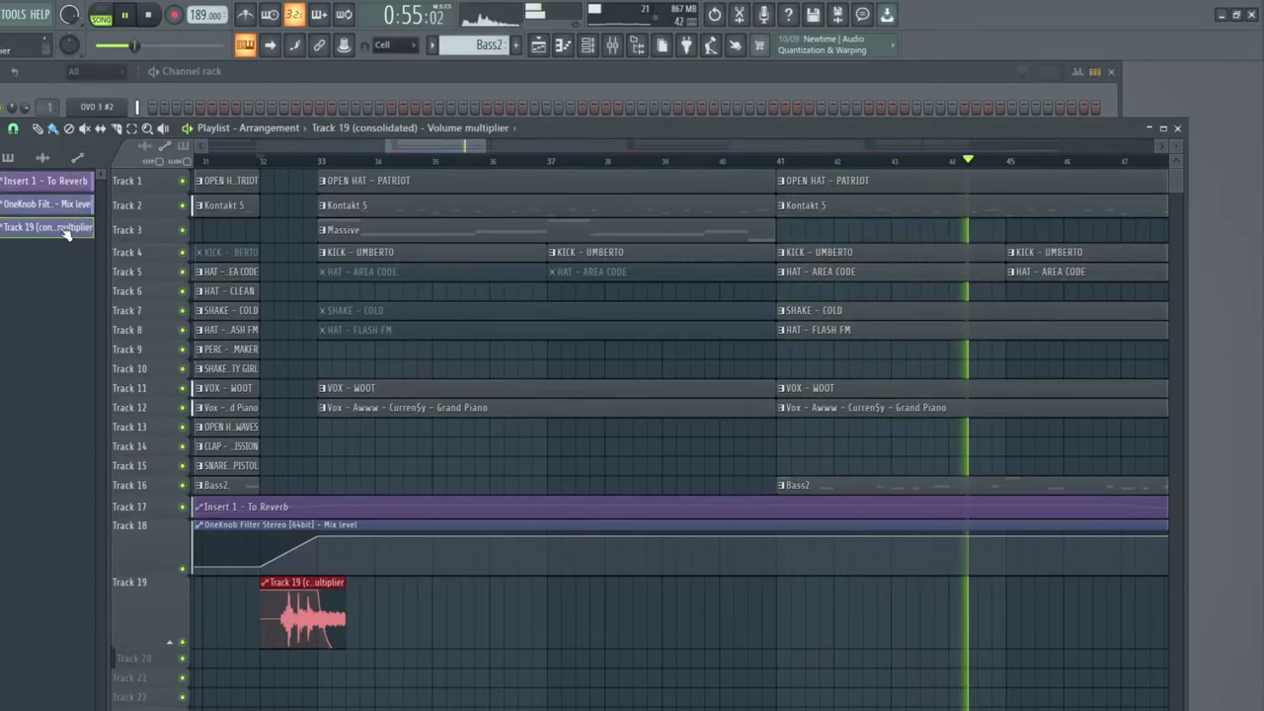
pyautogui.click(426, 640)
pyautogui.rightClick(459, 584)
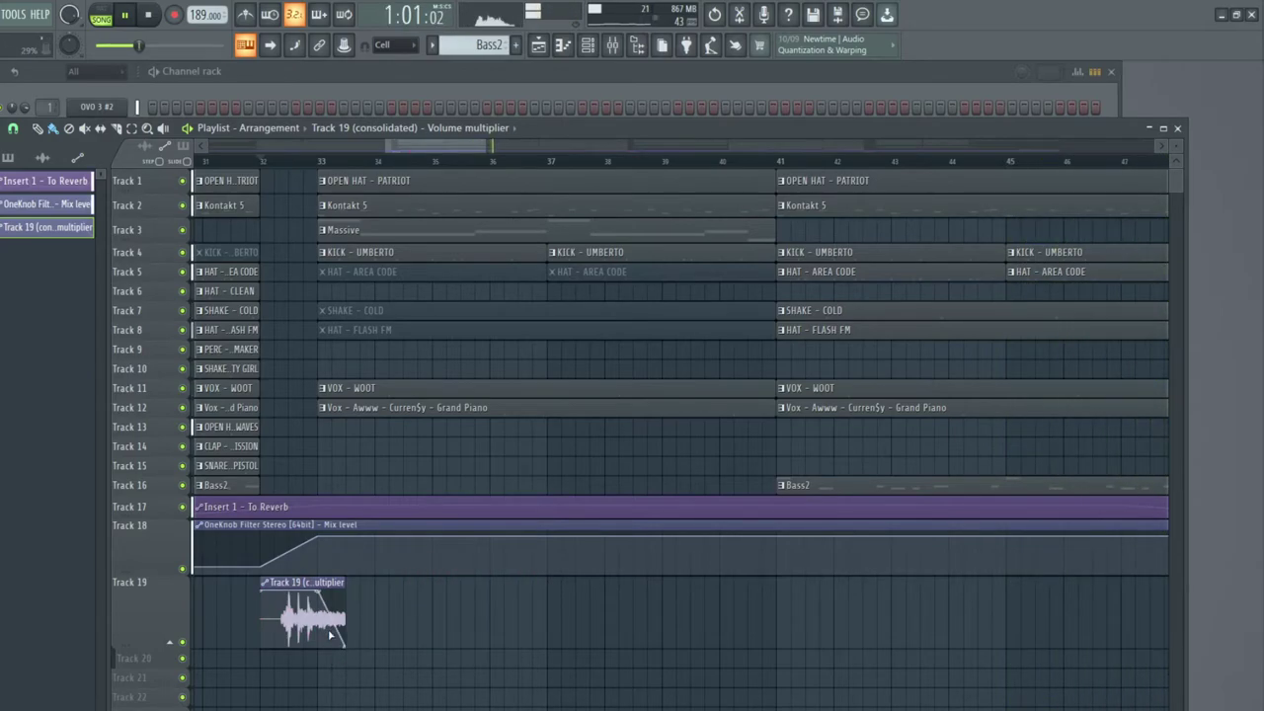
# Step: Adjust the curve tension of the Track 19 volume fade while replaying the transition from bar 32
pyautogui.press('space')
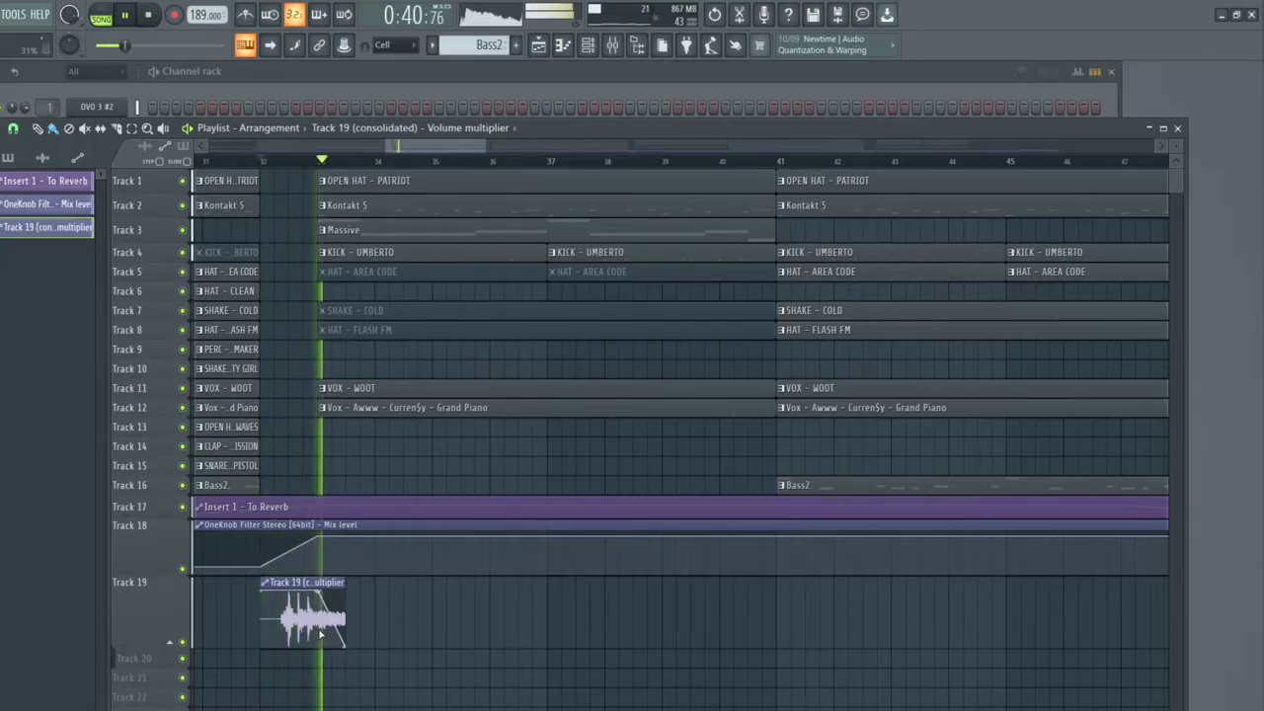
pyautogui.moveTo(331, 620); pyautogui.dragTo(331, 593)
pyautogui.press('space')
pyautogui.press('space')
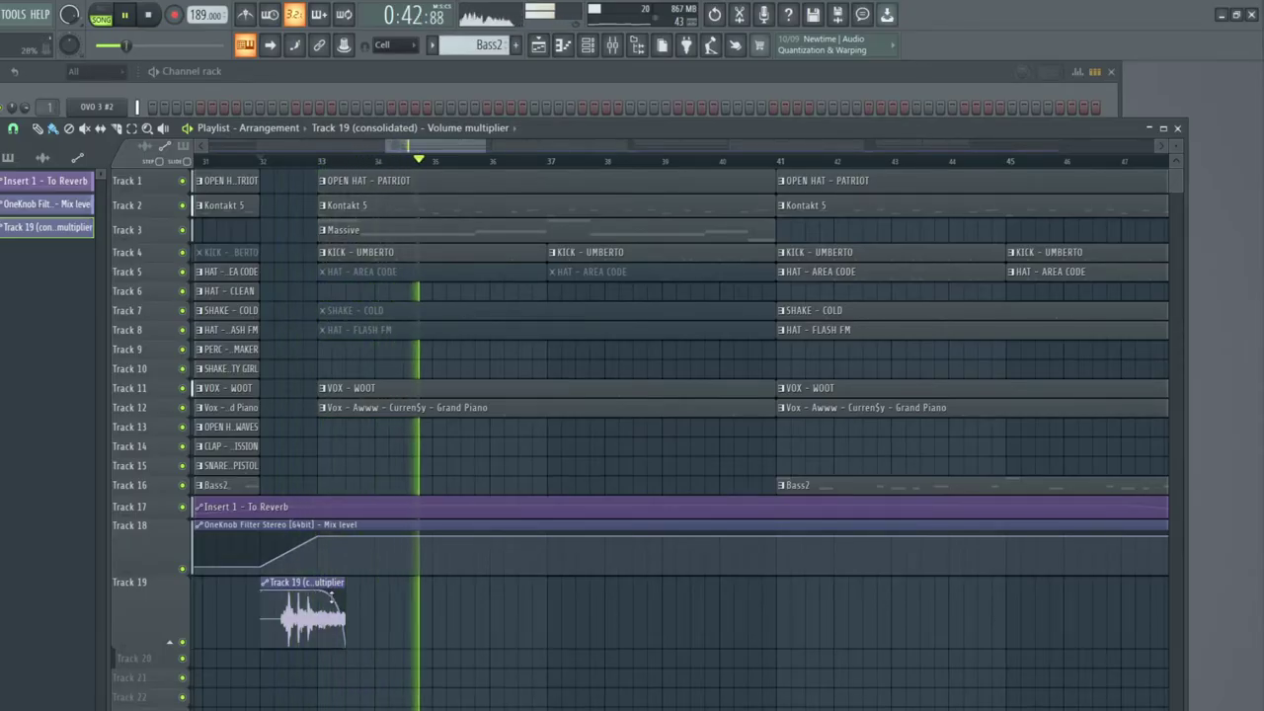
pyautogui.press('space')
pyautogui.press('space')
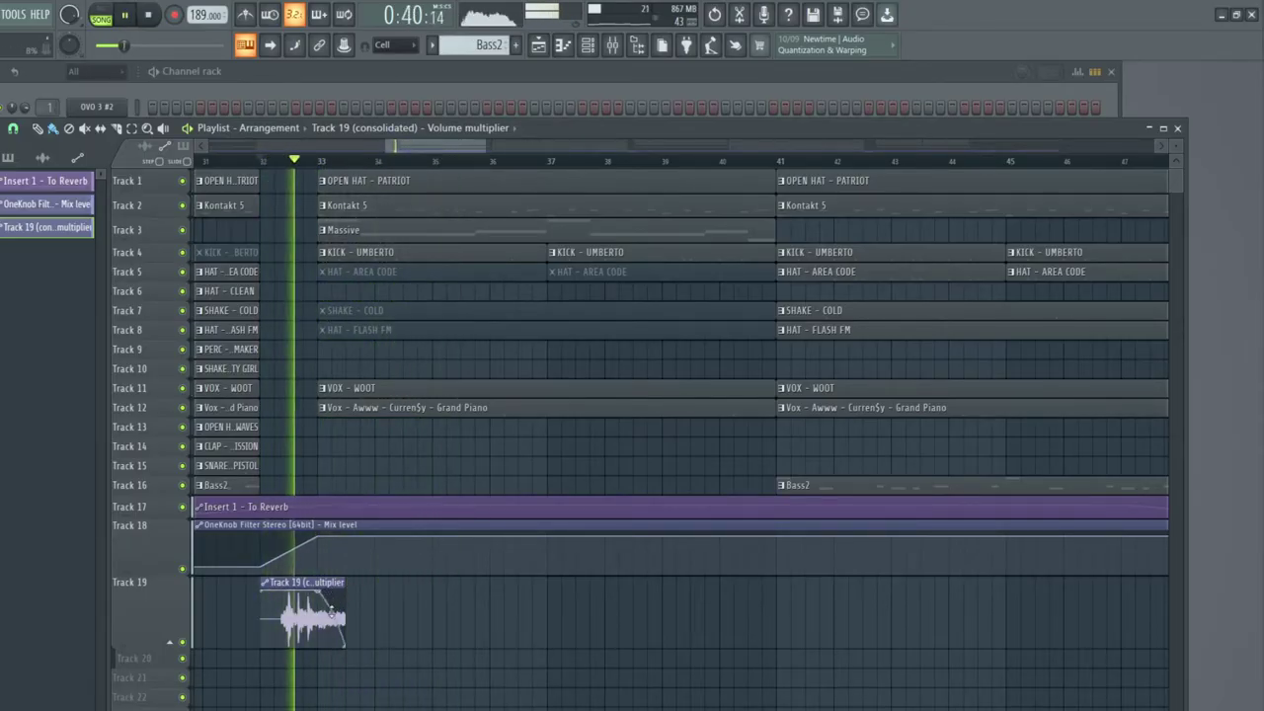
pyautogui.press('space')
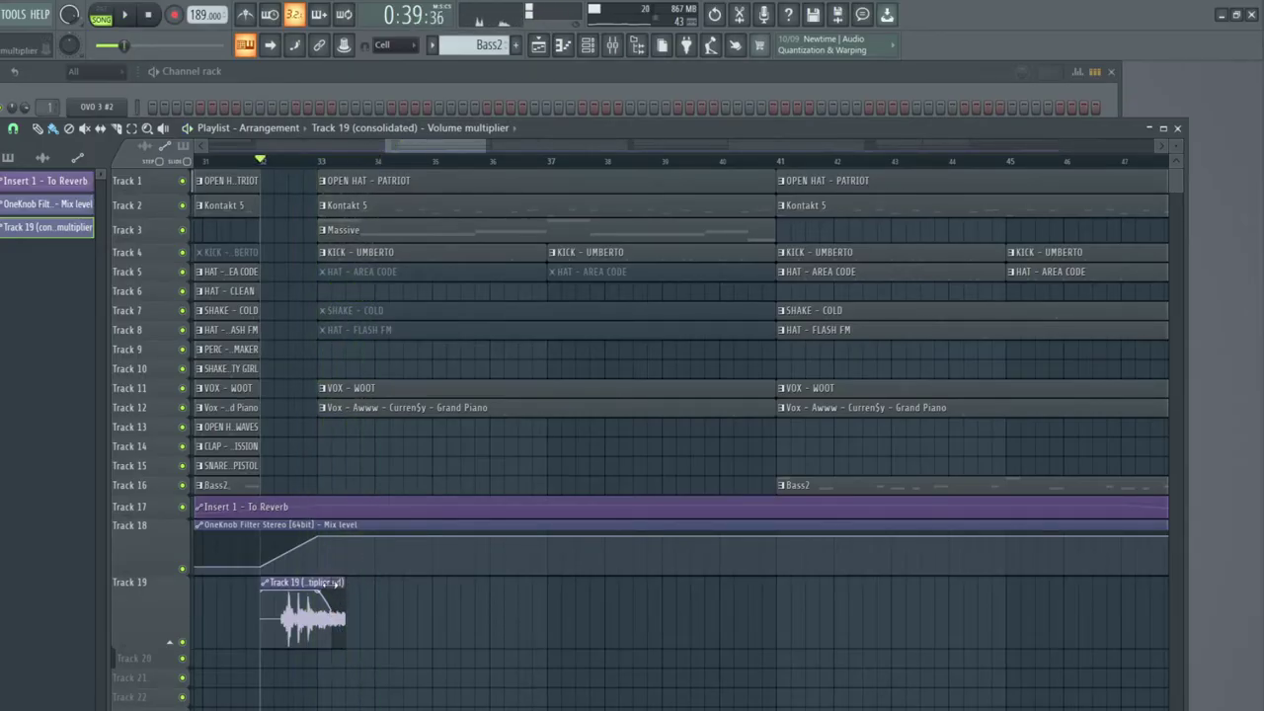
# Step: Shorten the Track 19 audio clip and its volume fade to end at bar 33, and replay the transition
pyautogui.click(329, 584)
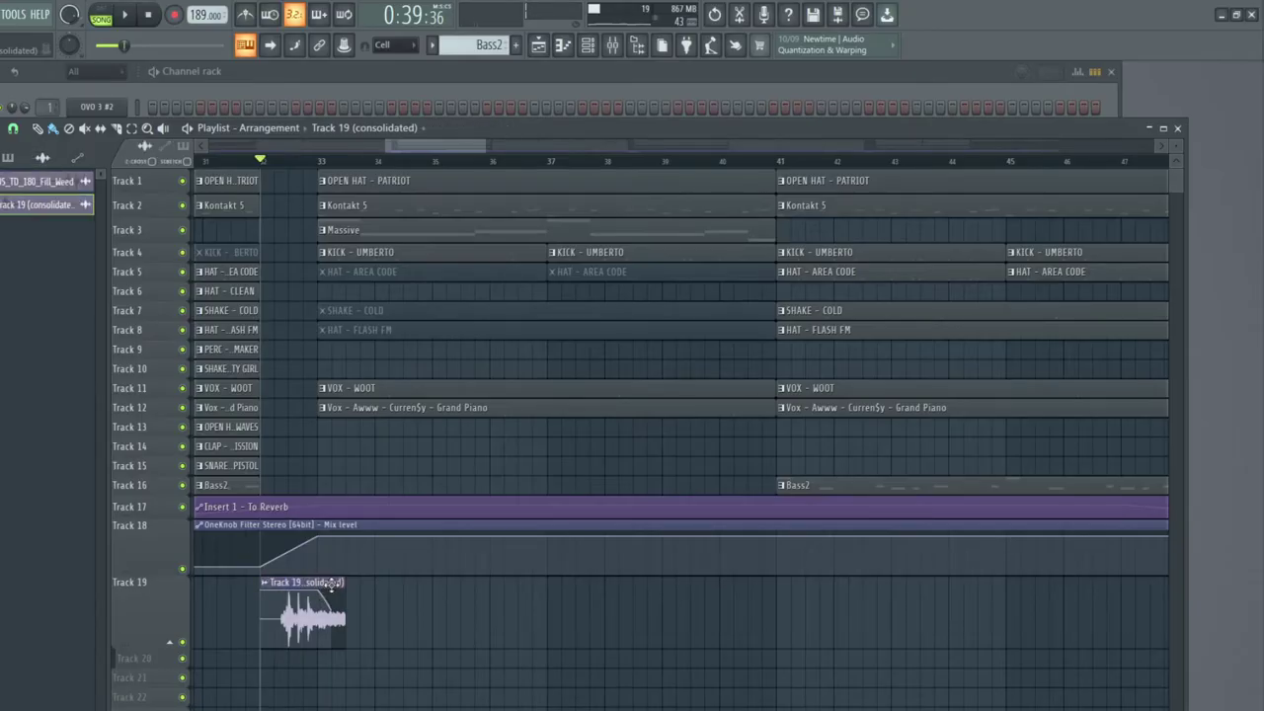
pyautogui.moveTo(303, 648); pyautogui.dragTo(317, 659)
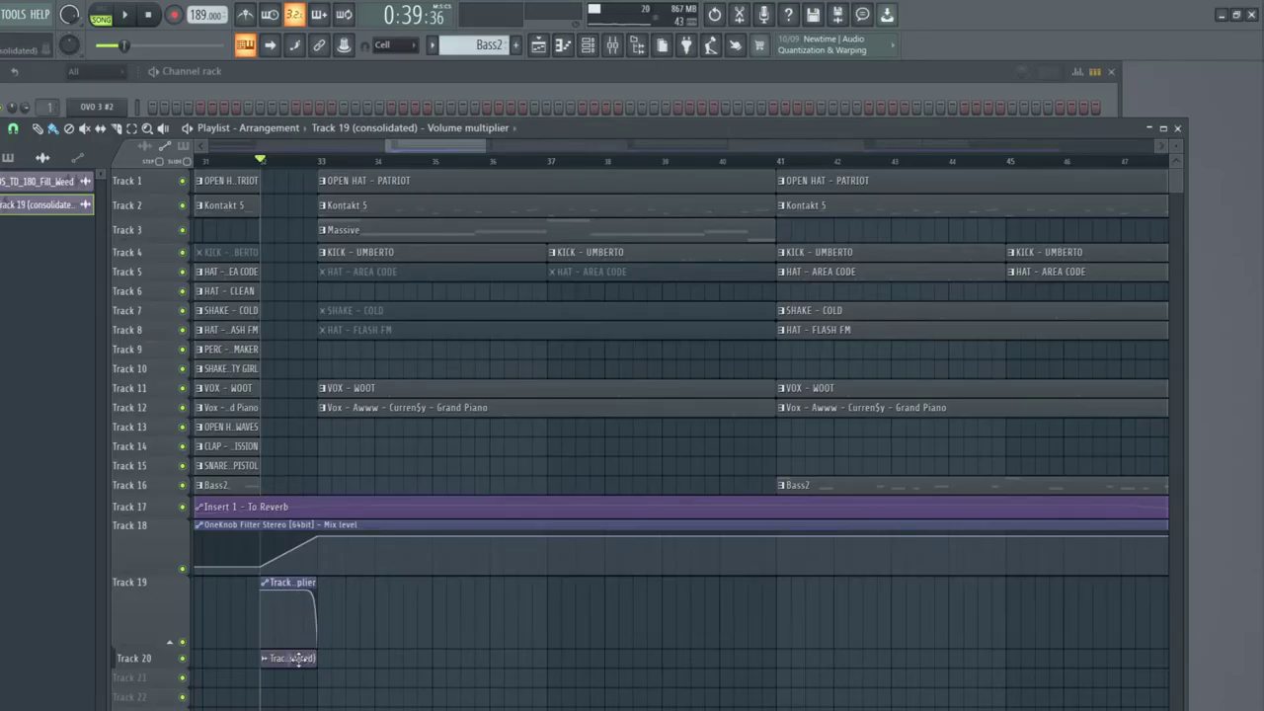
pyautogui.press('space')
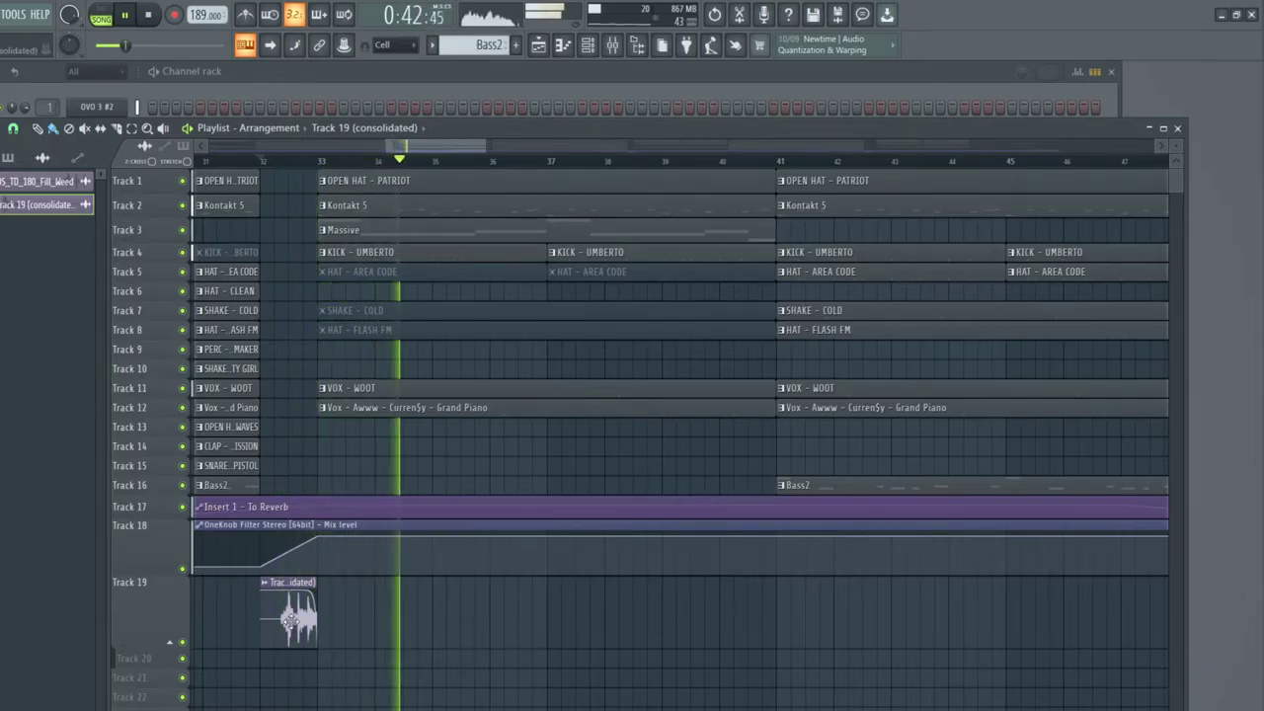
pyautogui.press('space')
pyautogui.press('space')
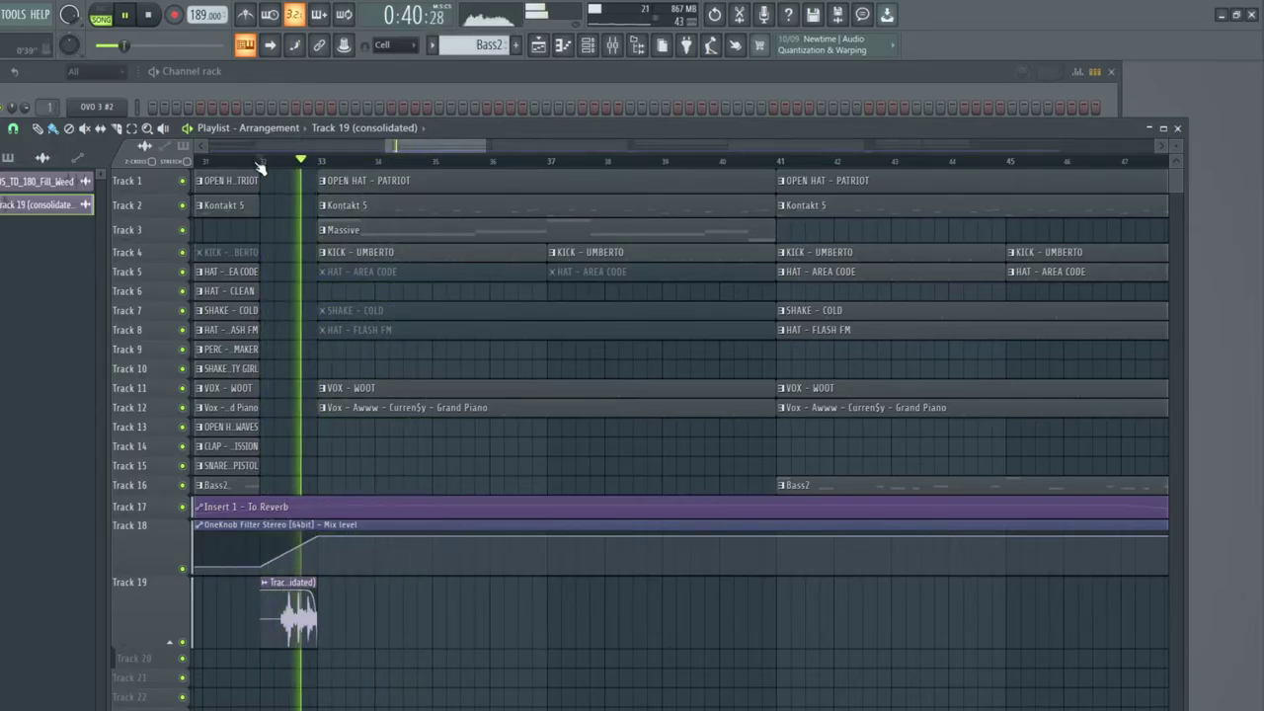
# Step: Extend the Track 19 audio clip and its volume fade slightly past bar 33, keeping both overlaid on Track 19
pyautogui.scroll(-3, 260, 166)
pyautogui.scroll(2, 260, 166)
pyautogui.scroll(2, 259, 166)
pyautogui.scroll(1, 260, 166)
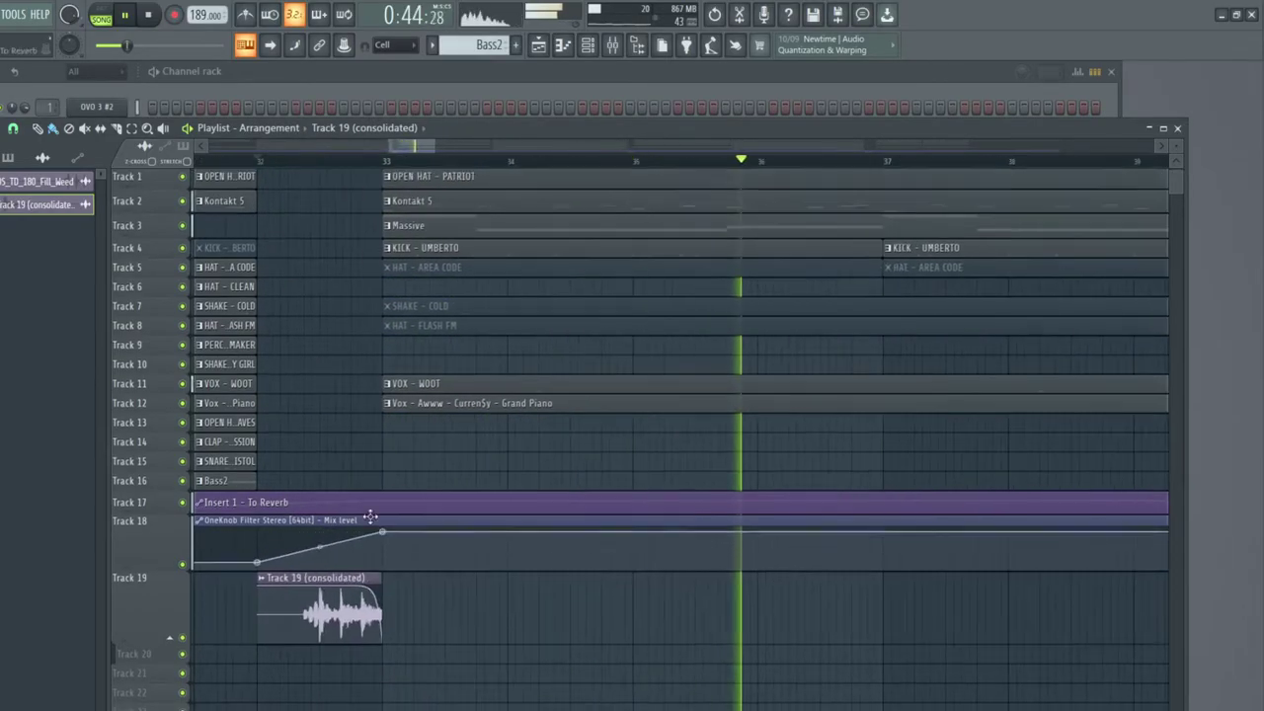
pyautogui.scroll(-1, 366, 508)
pyautogui.press('space')
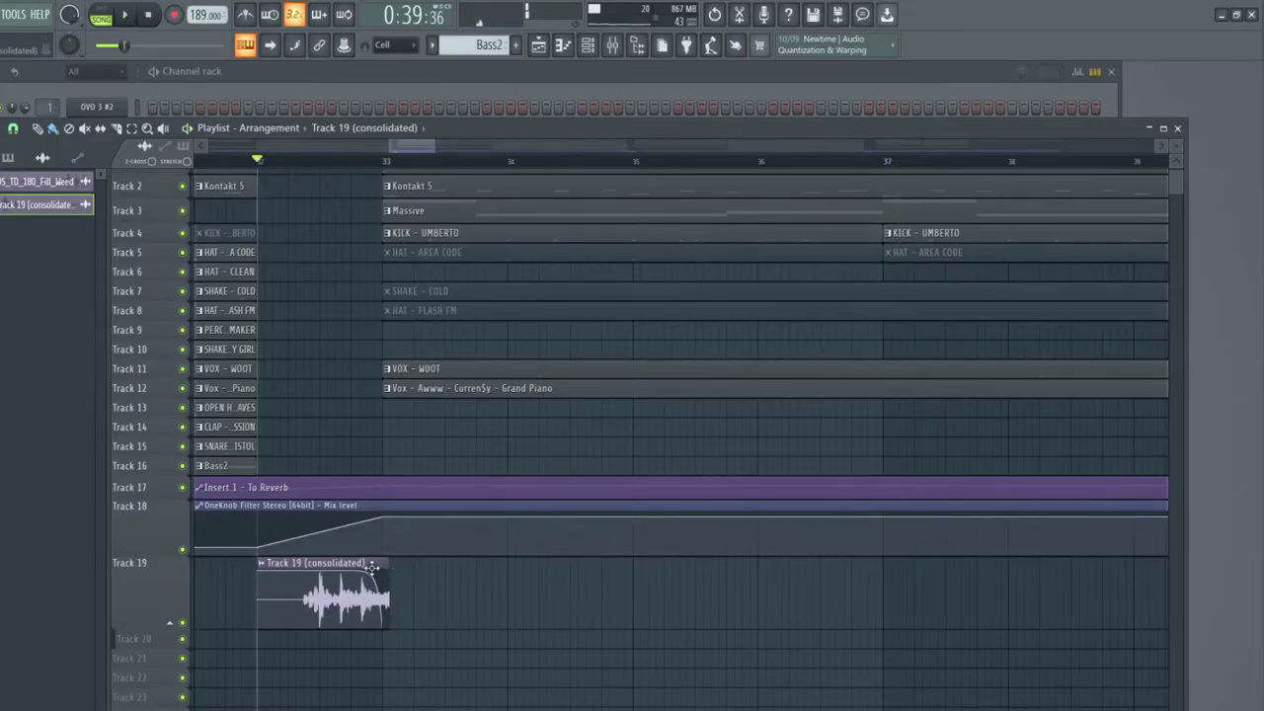
pyautogui.moveTo(371, 566); pyautogui.dragTo(369, 636)
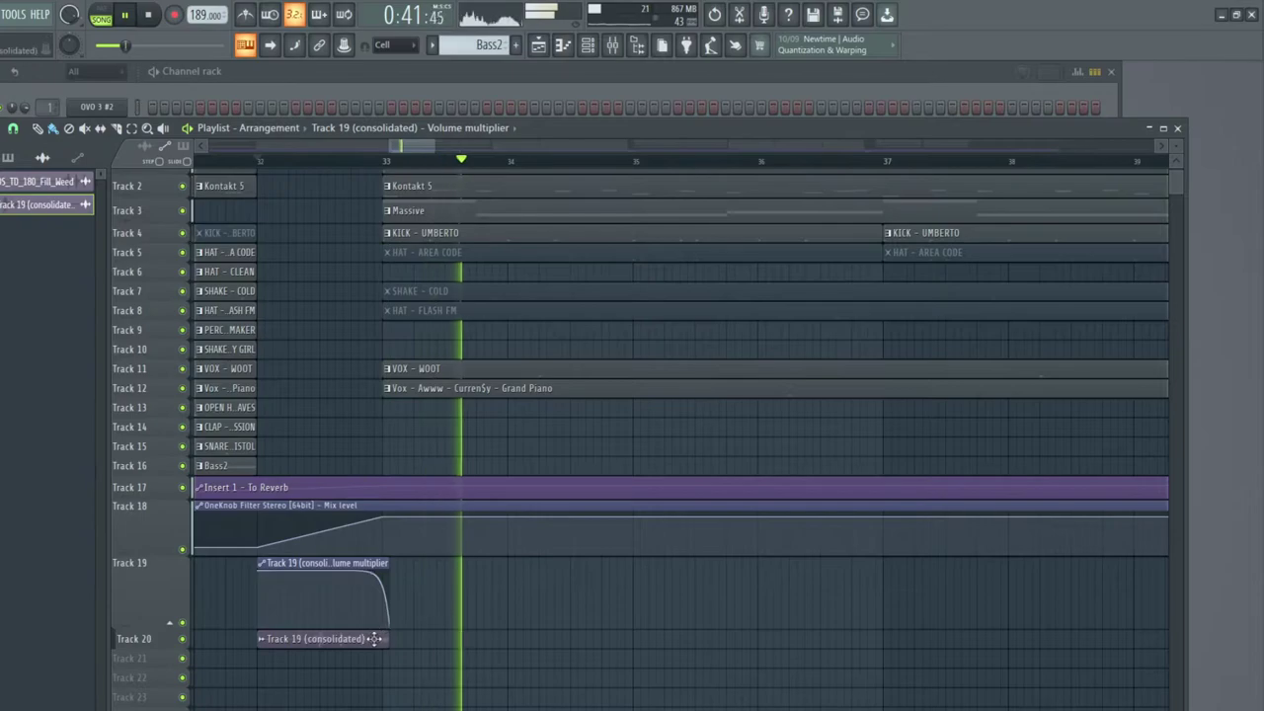
pyautogui.moveTo(376, 637); pyautogui.dragTo(375, 563)
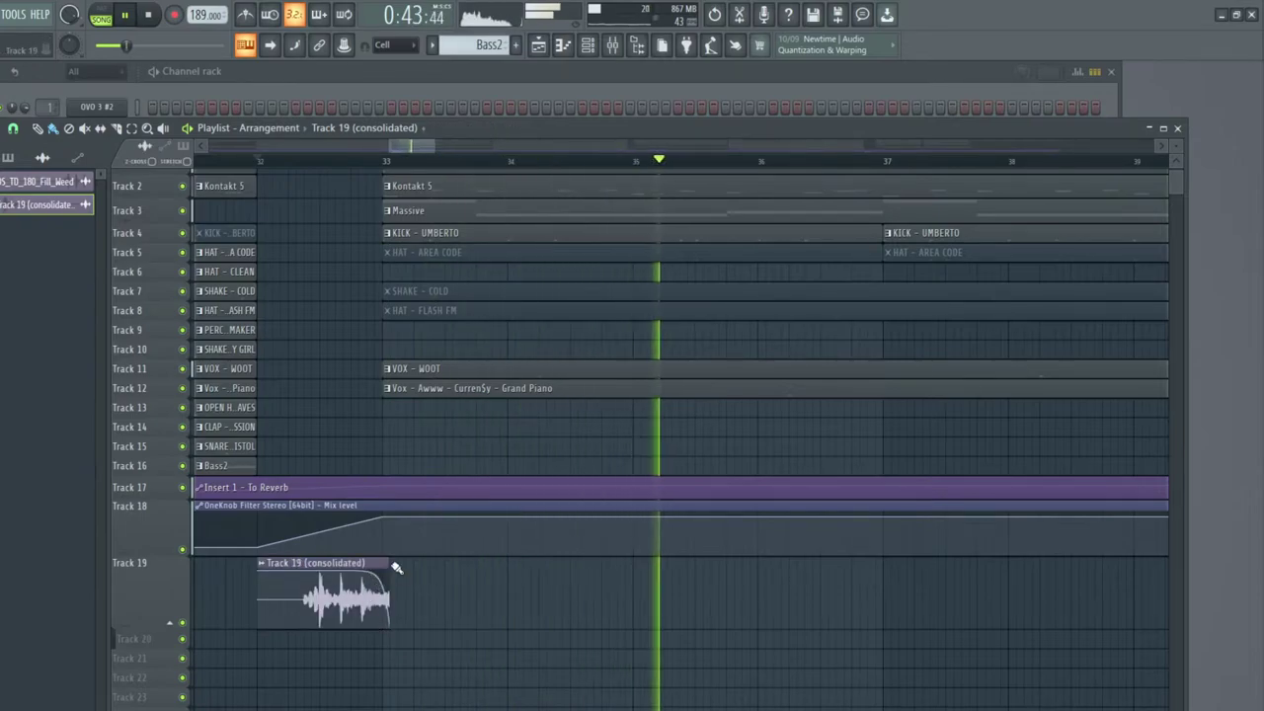
# Step: Lengthen the Track 19 audio and volume automation clips to bar 34, with the fade's end point at bar 34
pyautogui.moveTo(395, 570); pyautogui.dragTo(508, 595)
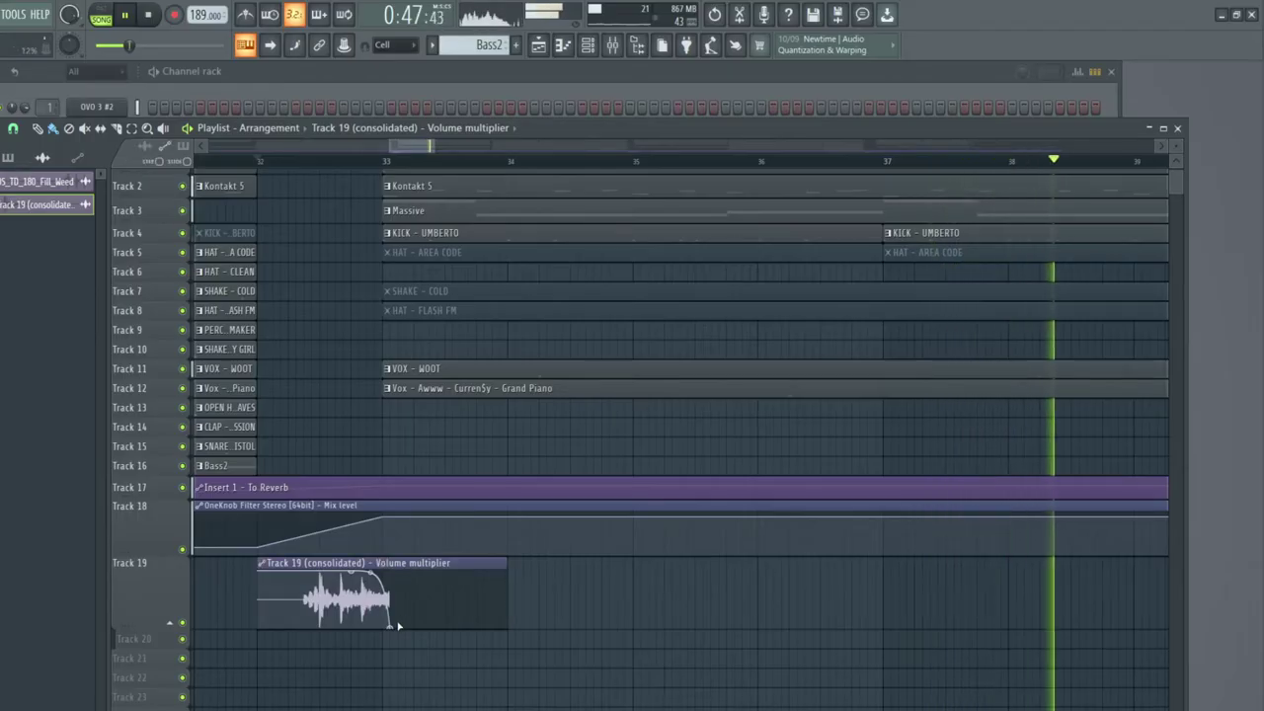
pyautogui.moveTo(398, 625); pyautogui.dragTo(502, 667)
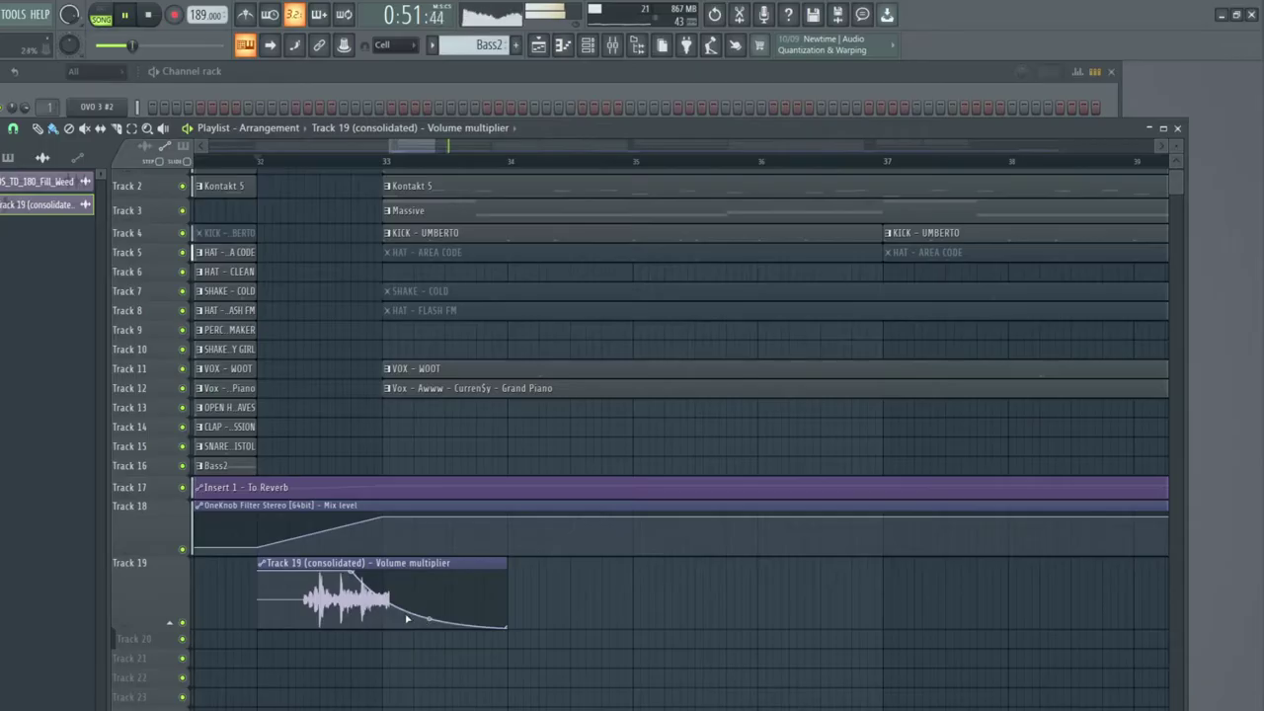
pyautogui.moveTo(372, 626); pyautogui.dragTo(369, 638)
pyautogui.moveTo(391, 565); pyautogui.dragTo(486, 570)
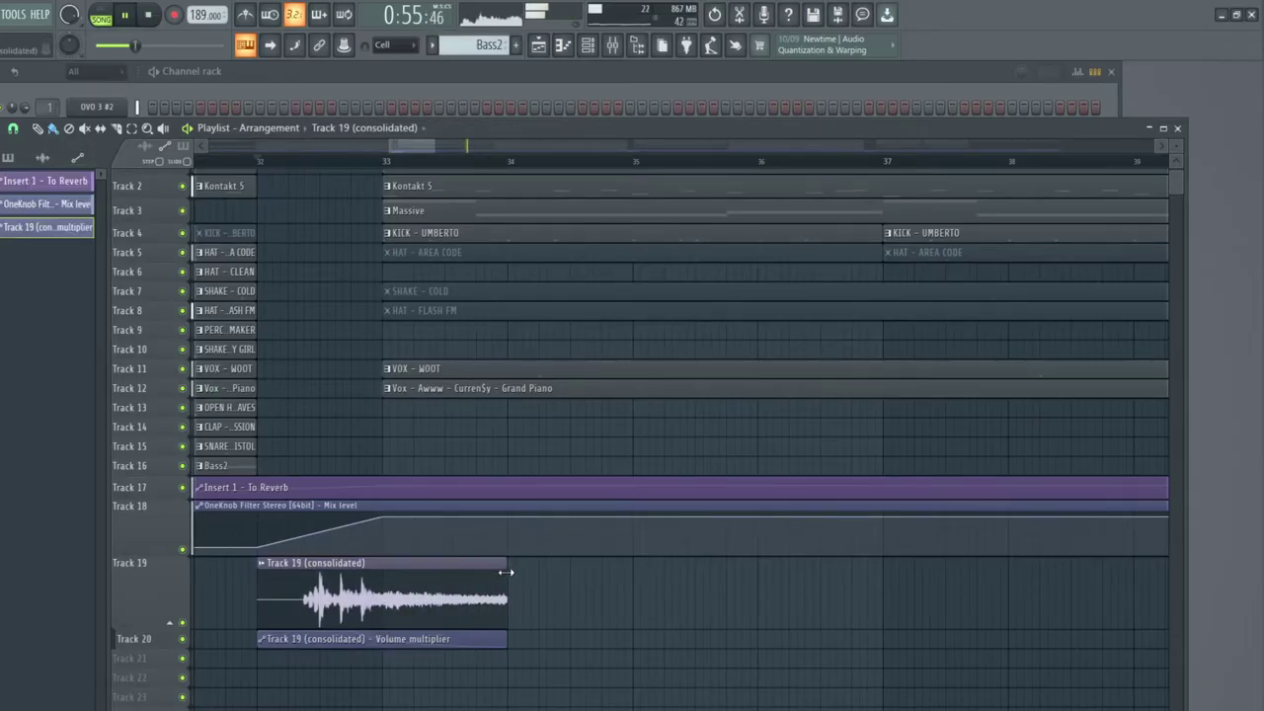
pyautogui.moveTo(405, 643); pyautogui.dragTo(407, 580)
# Step: Bow the Track 19 volume fade upward and pull its end point to about three quarters through bar 33 while listening
pyautogui.press('space')
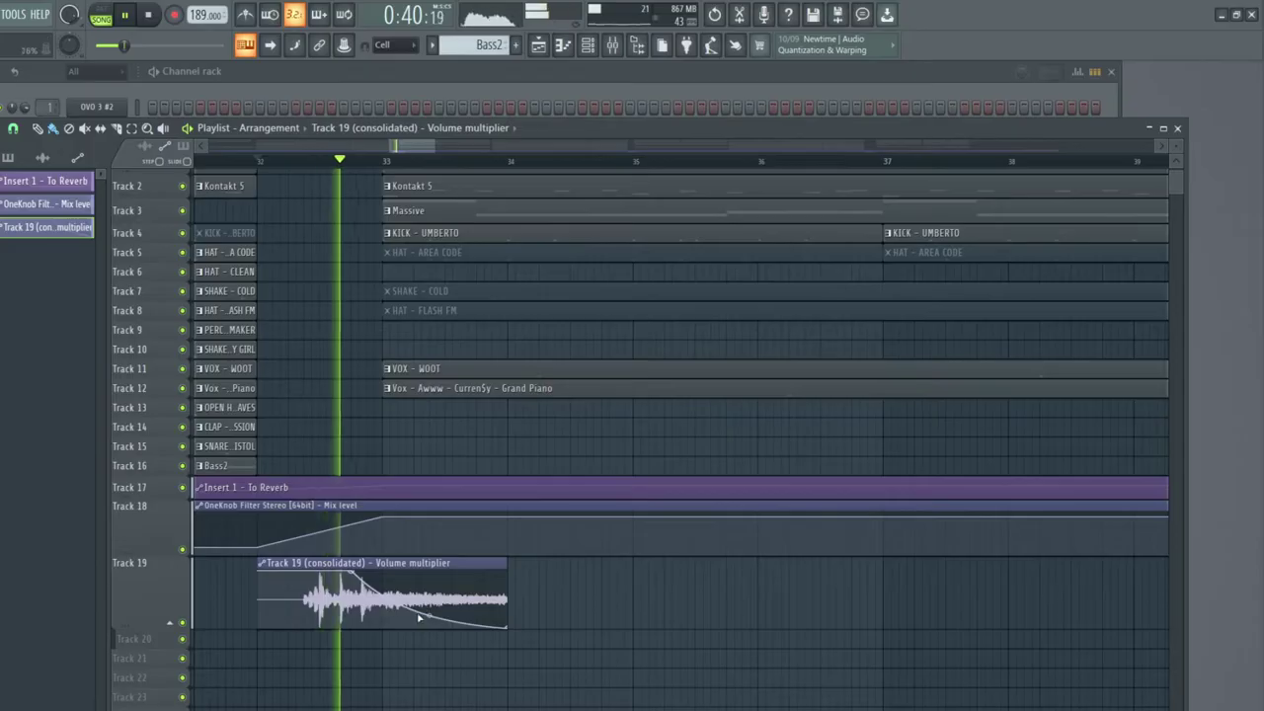
pyautogui.moveTo(428, 616)
pyautogui.mouseDown()
pyautogui.moveTo(428, 583)
pyautogui.moveTo(430, 597)
pyautogui.mouseUp()
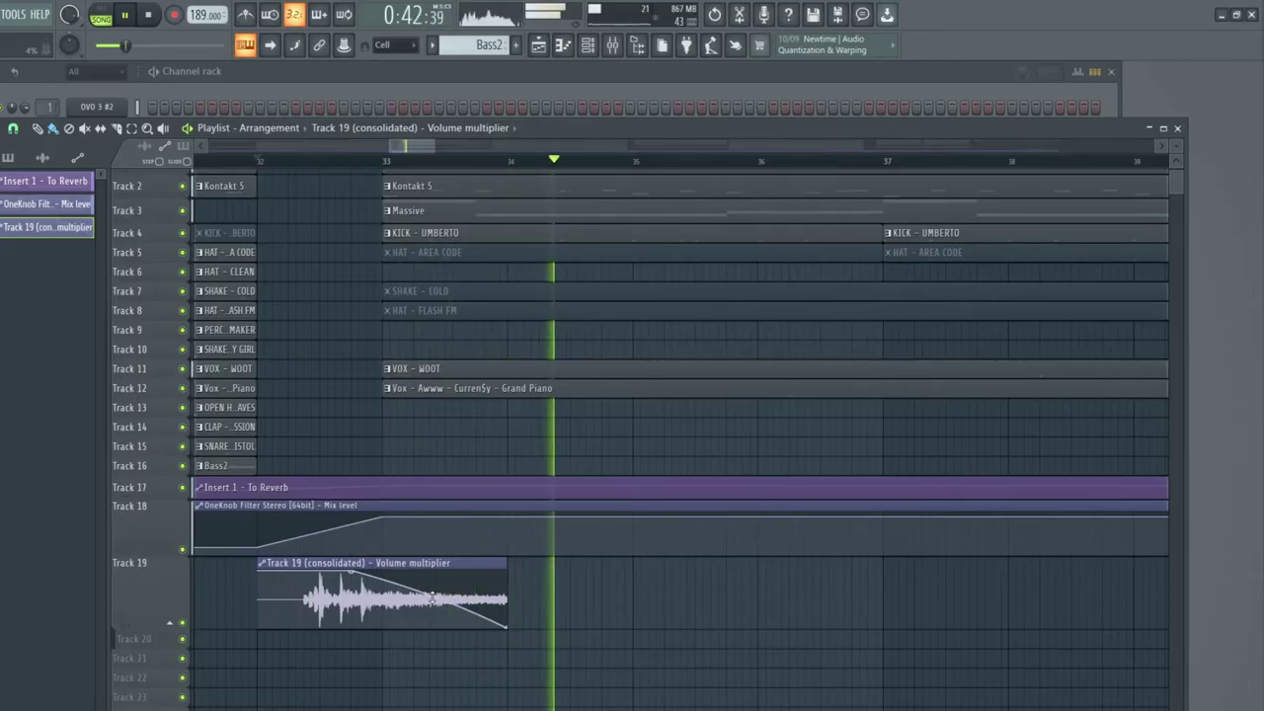
pyautogui.moveTo(503, 628); pyautogui.dragTo(482, 639)
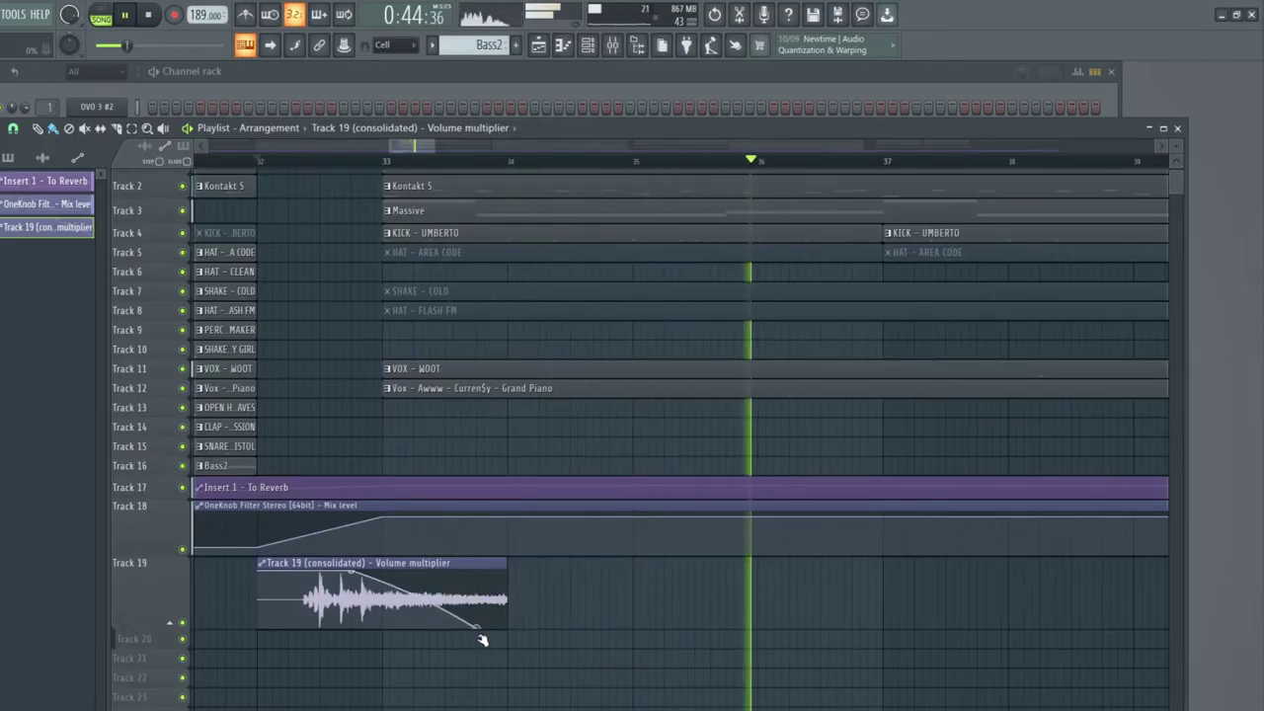
pyautogui.moveTo(414, 599); pyautogui.dragTo(413, 579)
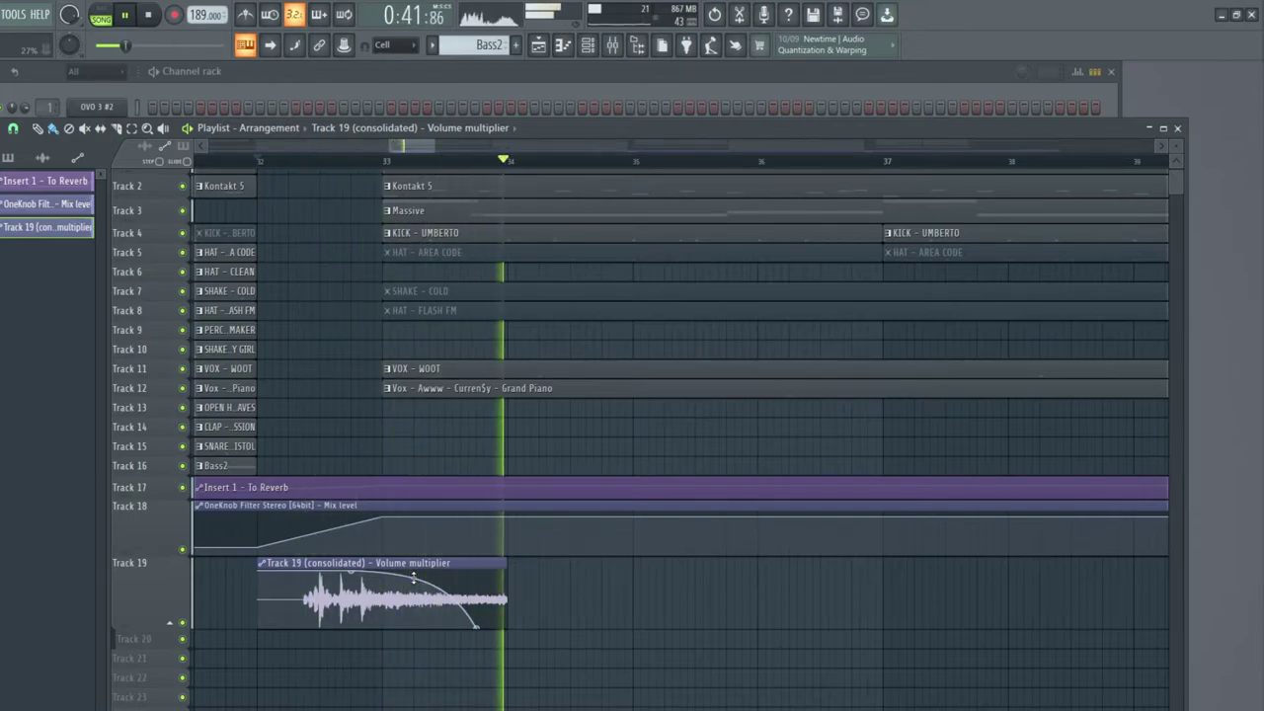
pyautogui.press('space')
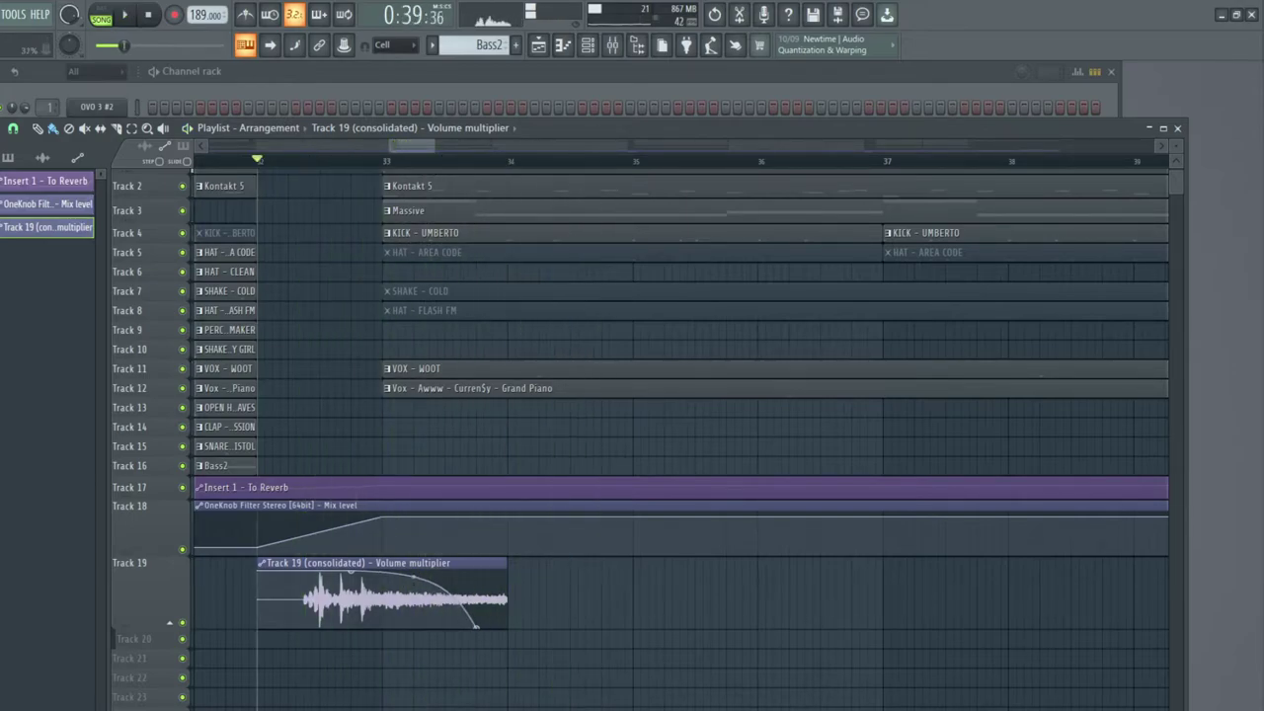
pyautogui.press('space')
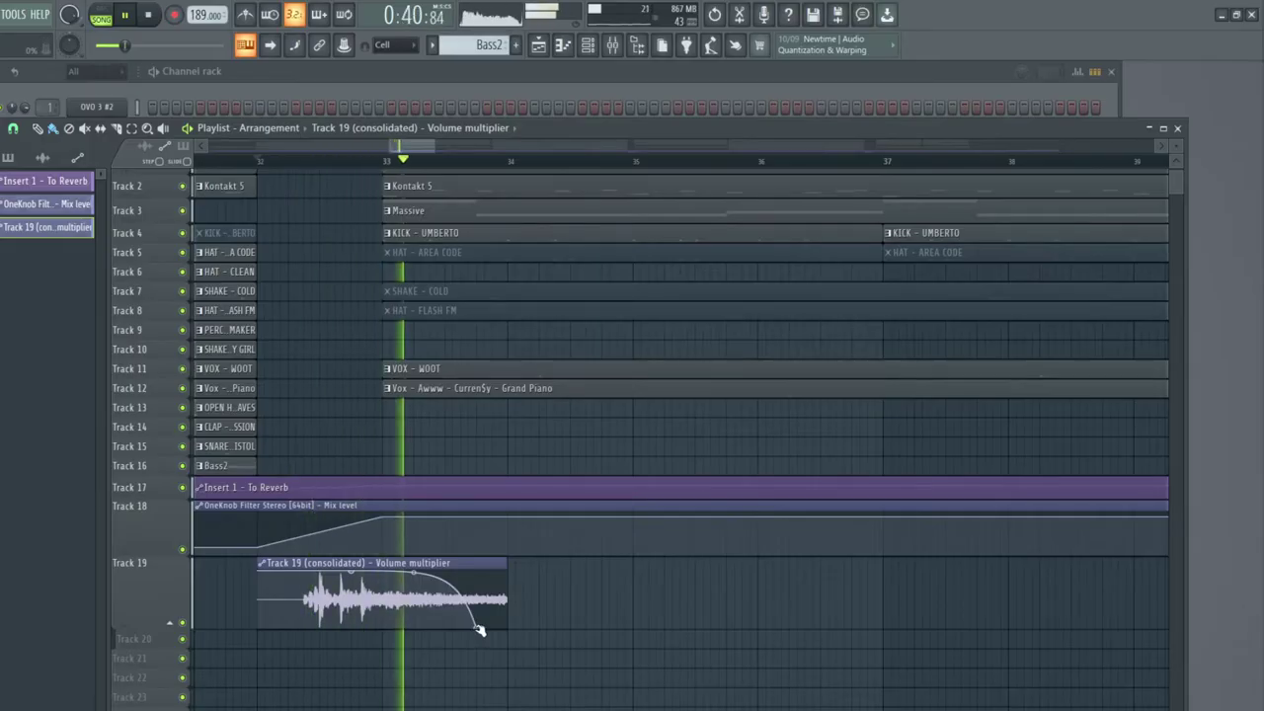
# Step: Move the Track 19 fade's end point back to bar 33, bow its curve further upward and replay the transition
pyautogui.moveTo(479, 629); pyautogui.dragTo(414, 625)
pyautogui.press('space')
pyautogui.press('space')
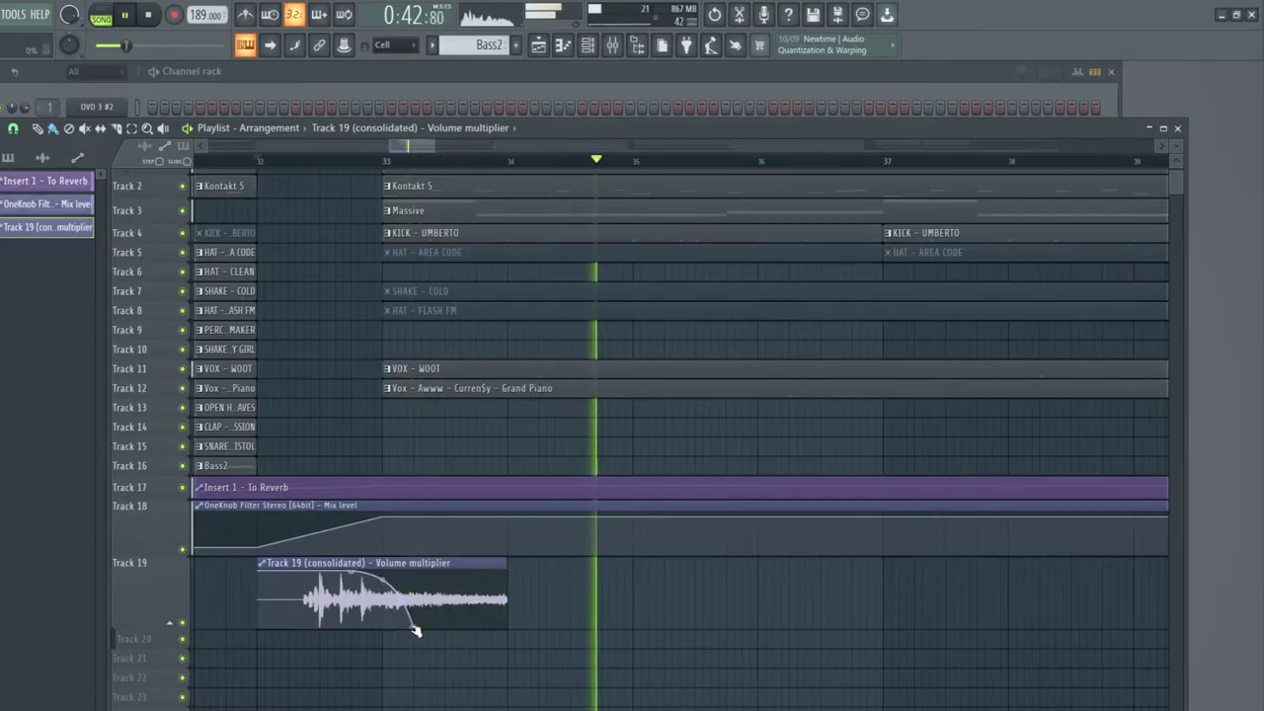
pyautogui.moveTo(413, 626); pyautogui.dragTo(388, 632)
pyautogui.moveTo(366, 580); pyautogui.dragTo(367, 570)
pyautogui.press('space')
pyautogui.press('space')
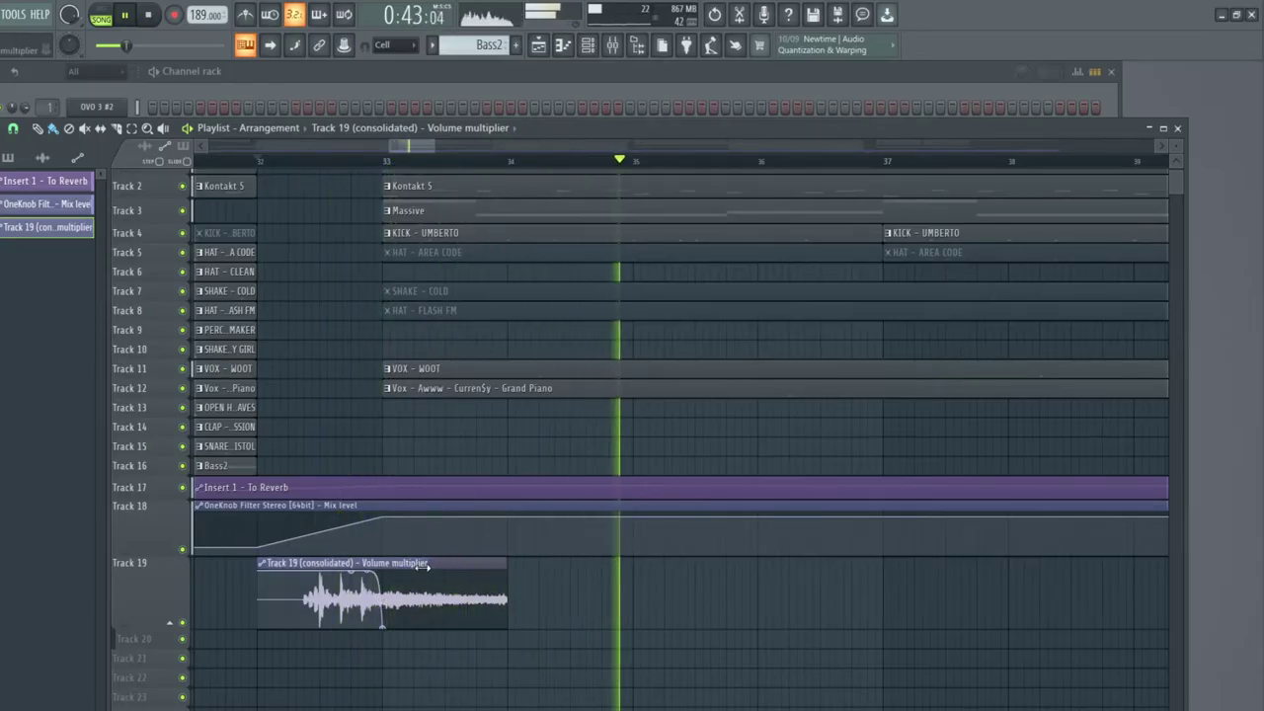
# Step: Reshape the Track 19 volume fade with an upward bow ending slightly past bar 33, and trim both Track 19 clips to that end point
pyautogui.press('space')
pyautogui.press('space')
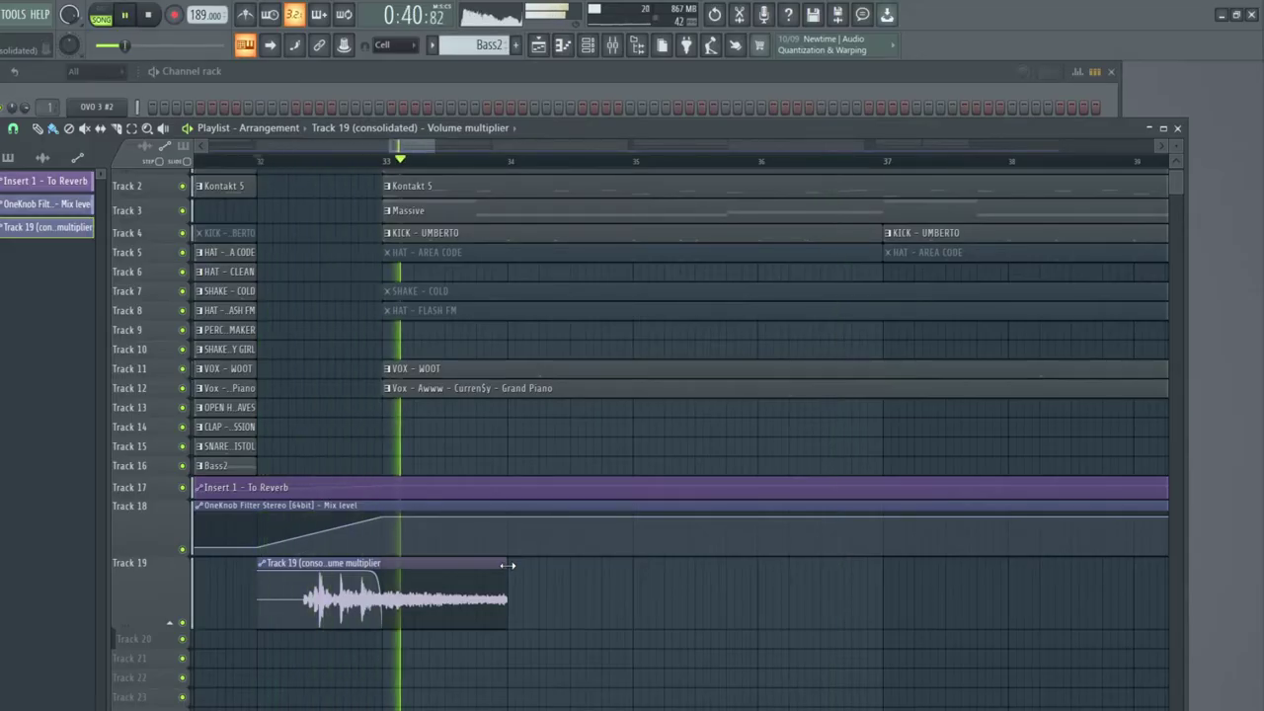
pyautogui.press('space')
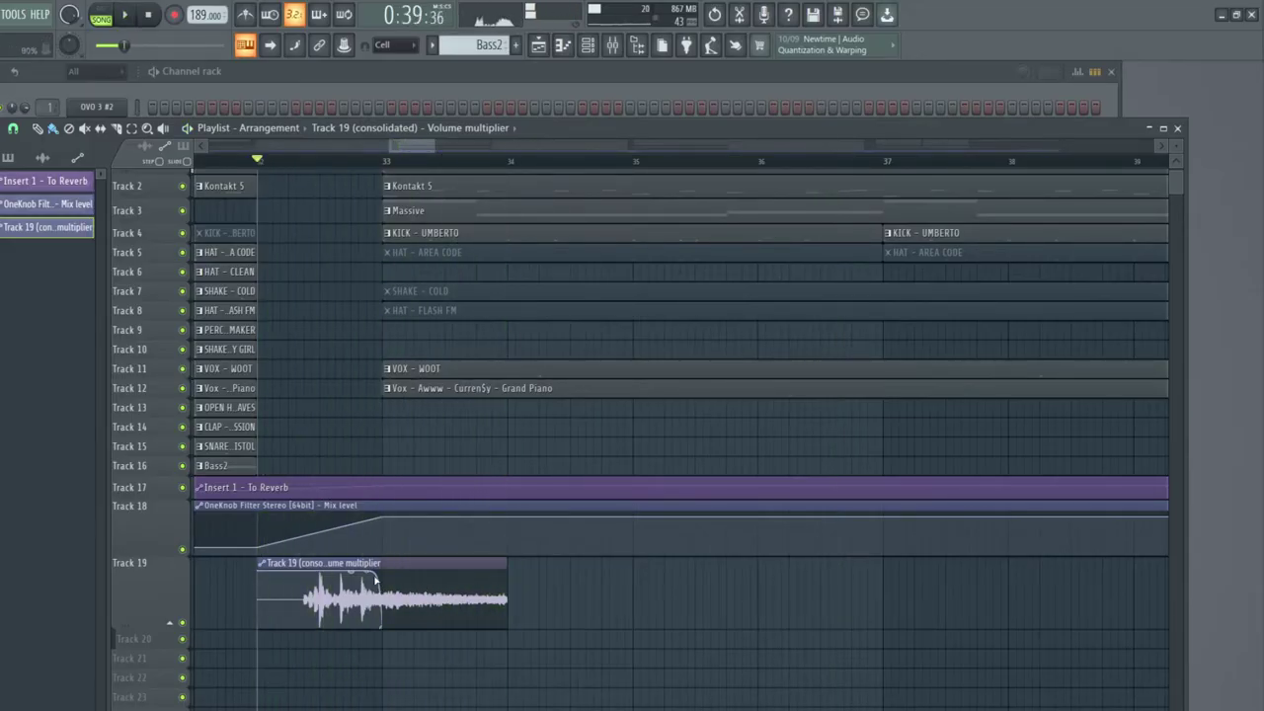
pyautogui.press('space')
pyautogui.press('space')
pyautogui.press('space')
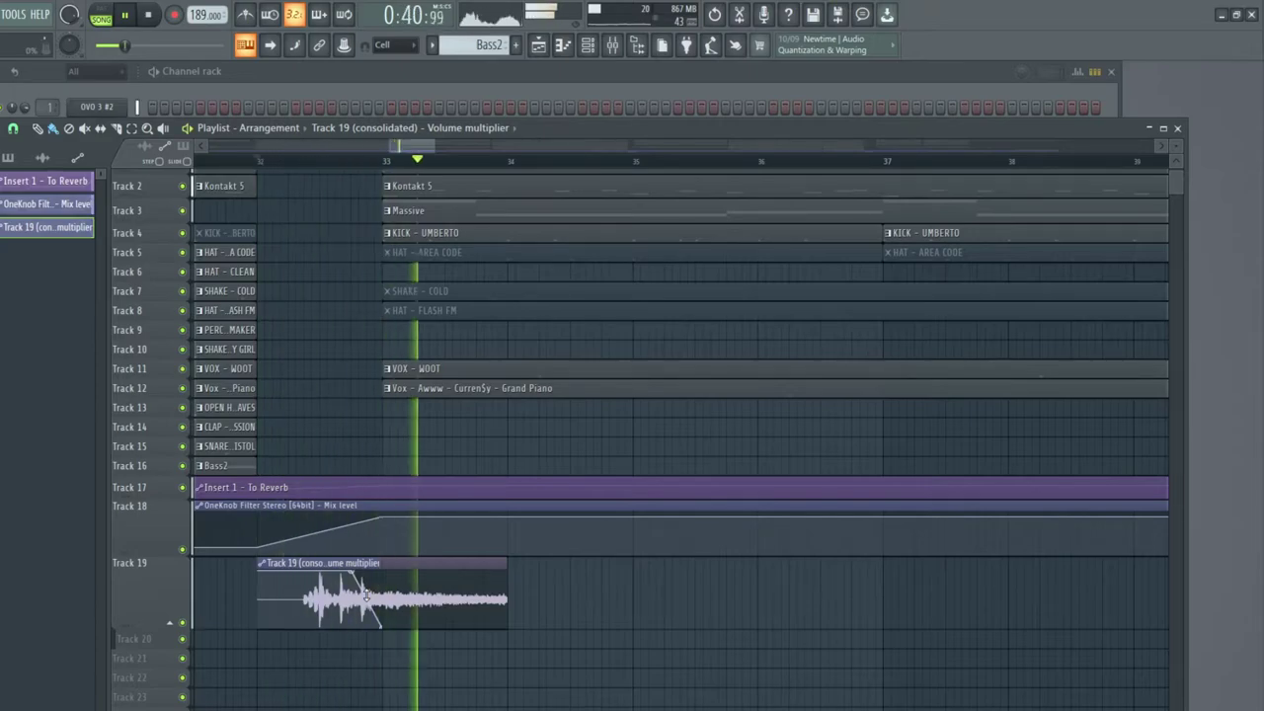
pyautogui.press('space')
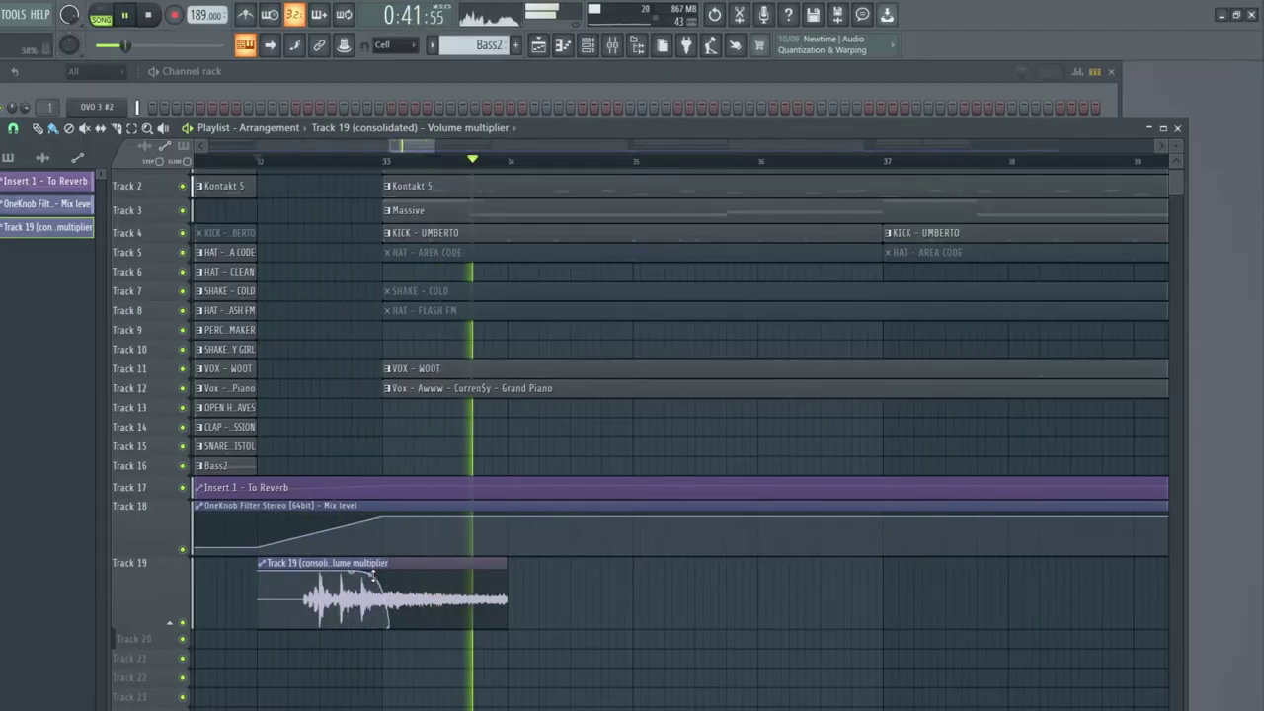
pyautogui.moveTo(506, 564); pyautogui.dragTo(390, 564)
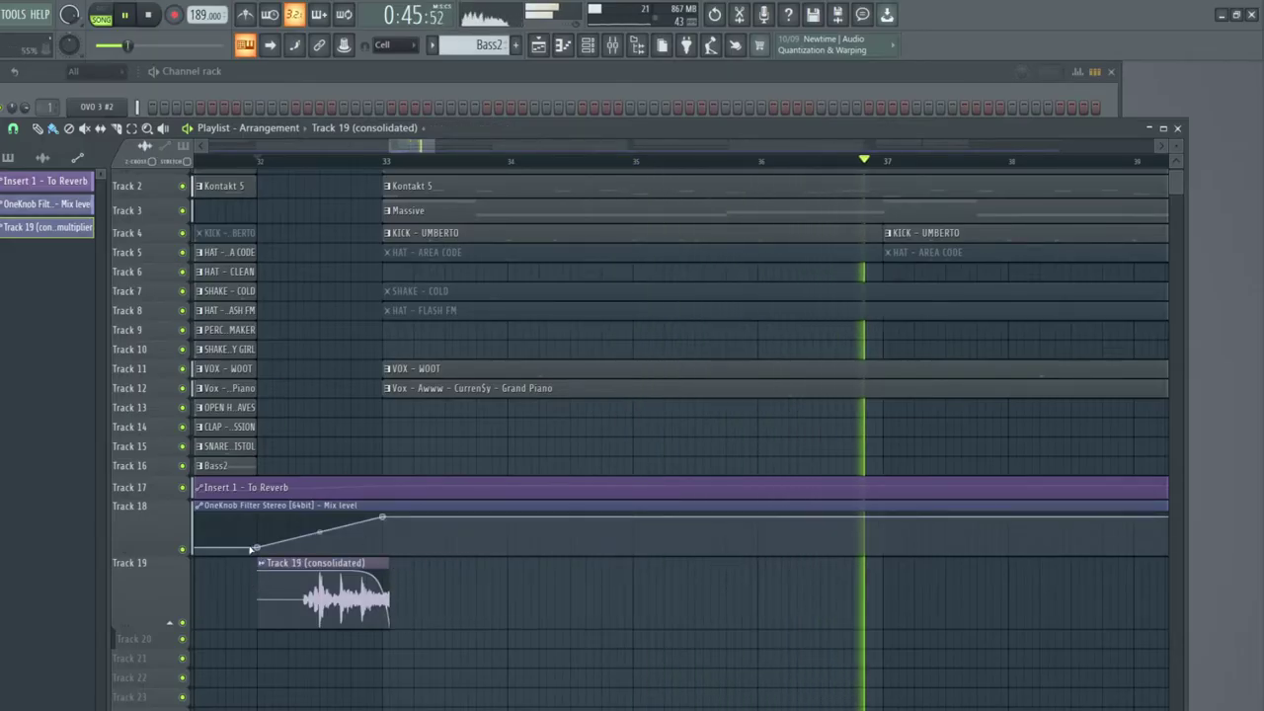
# Step: Delete the Bass2 clip at bar 41 on Track 16 and place a Massive clip at bar 41 on Track 3
pyautogui.scroll(-8, 347, 168)
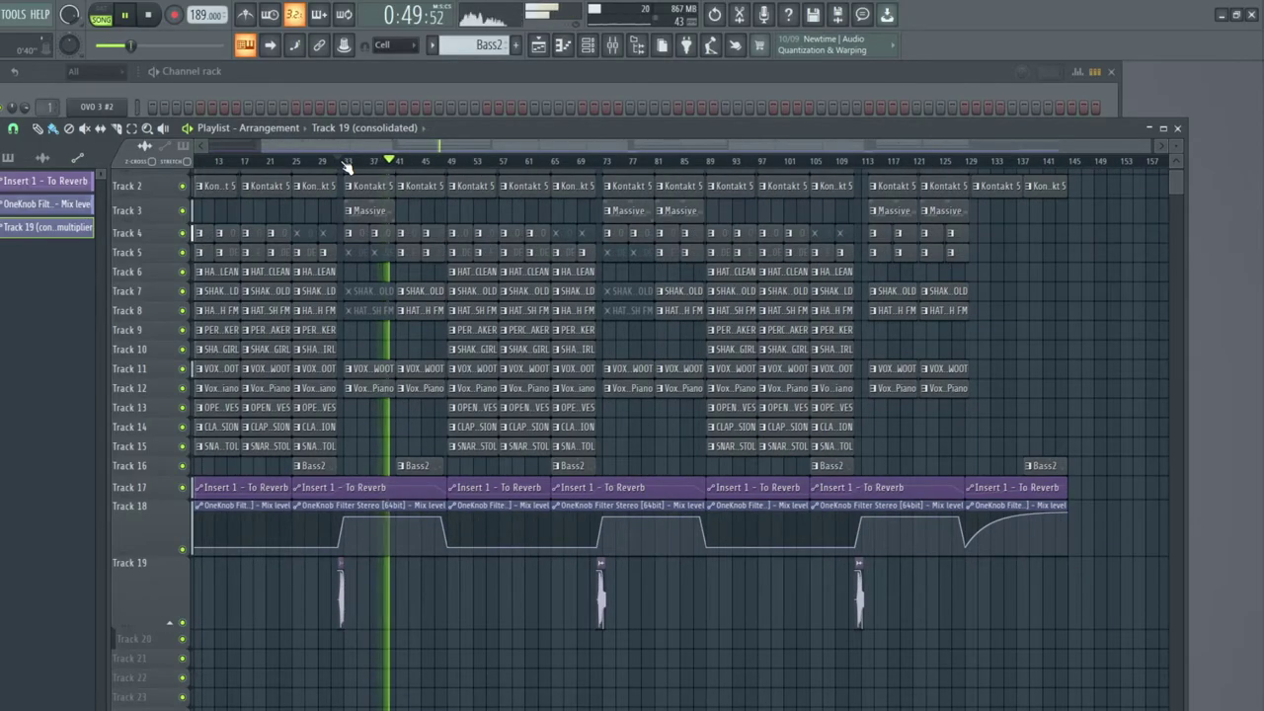
pyautogui.click(385, 213)
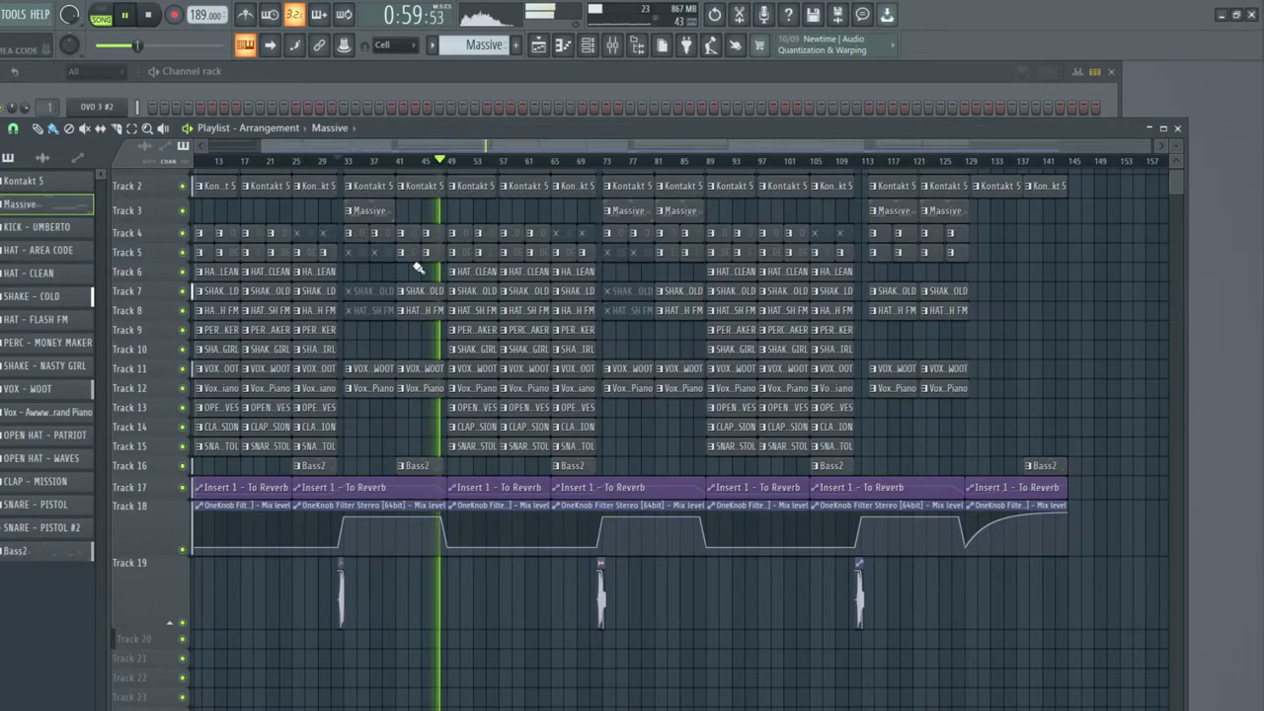
pyautogui.scroll(3, 395, 168)
pyautogui.scroll(-1, 396, 169)
pyautogui.scroll(1, 412, 210)
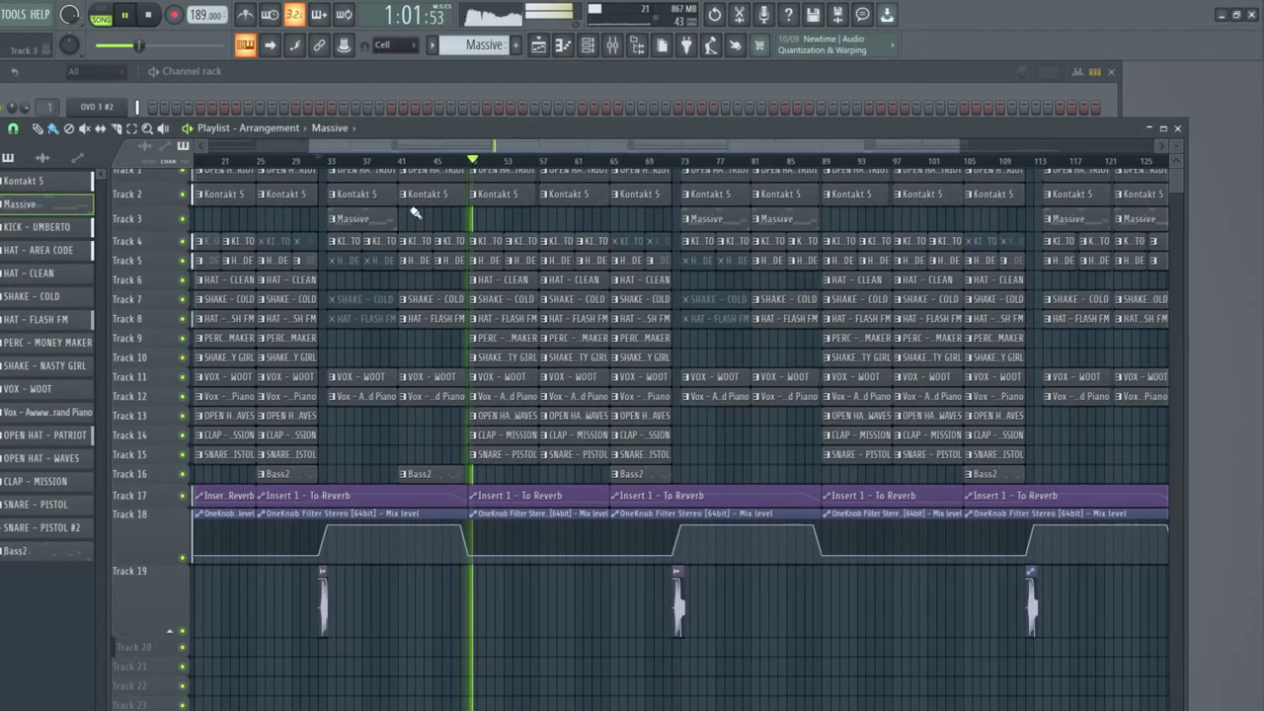
pyautogui.scroll(-2, 415, 158)
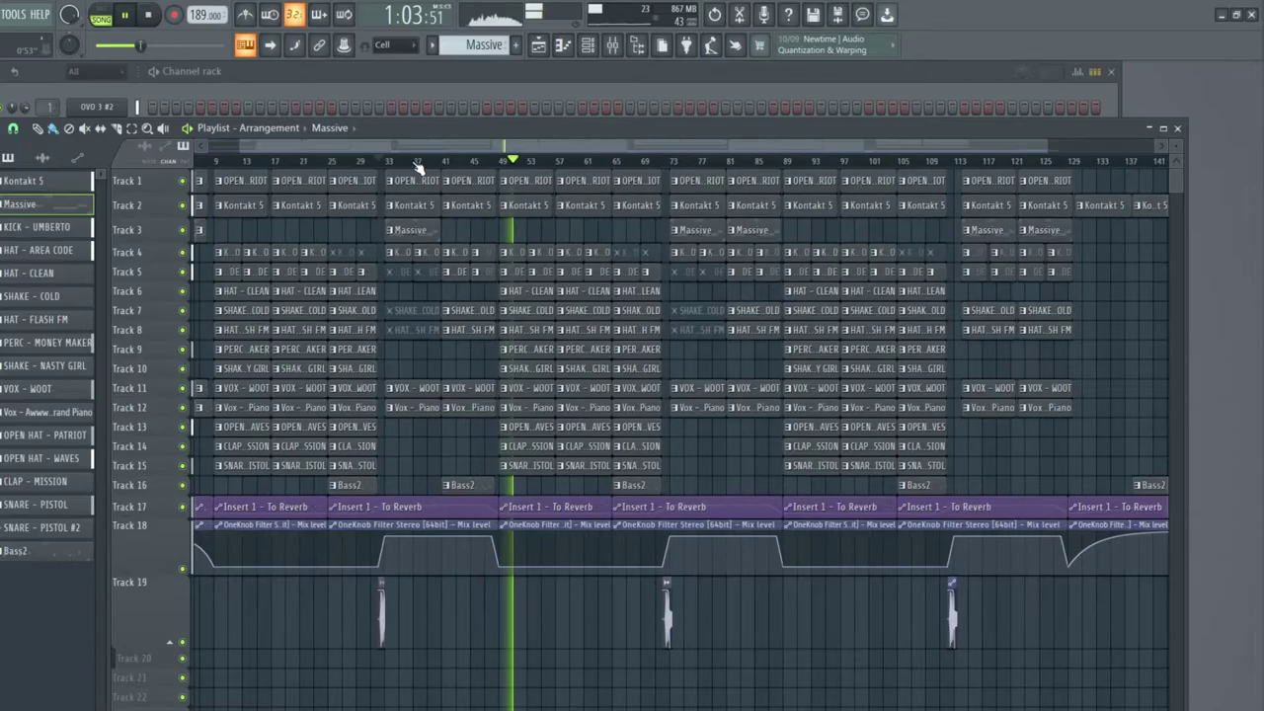
pyautogui.scroll(2, 418, 168)
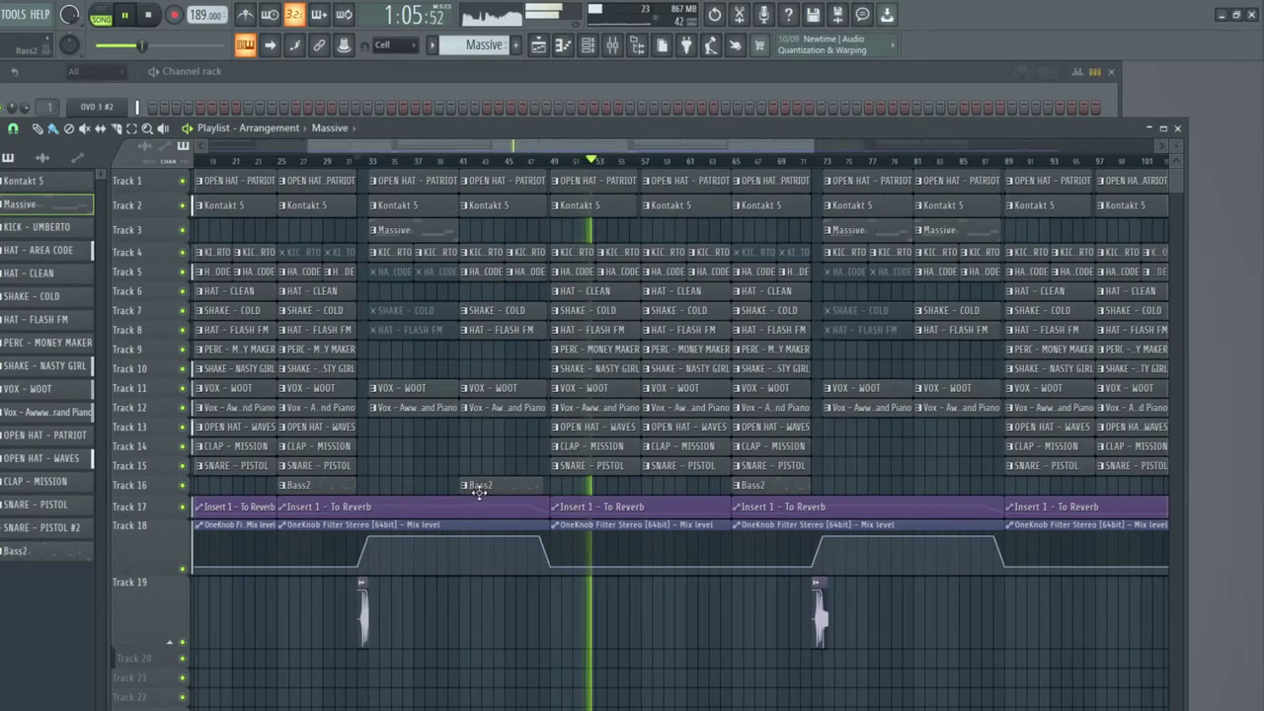
pyautogui.rightClick(478, 491)
pyautogui.press('space')
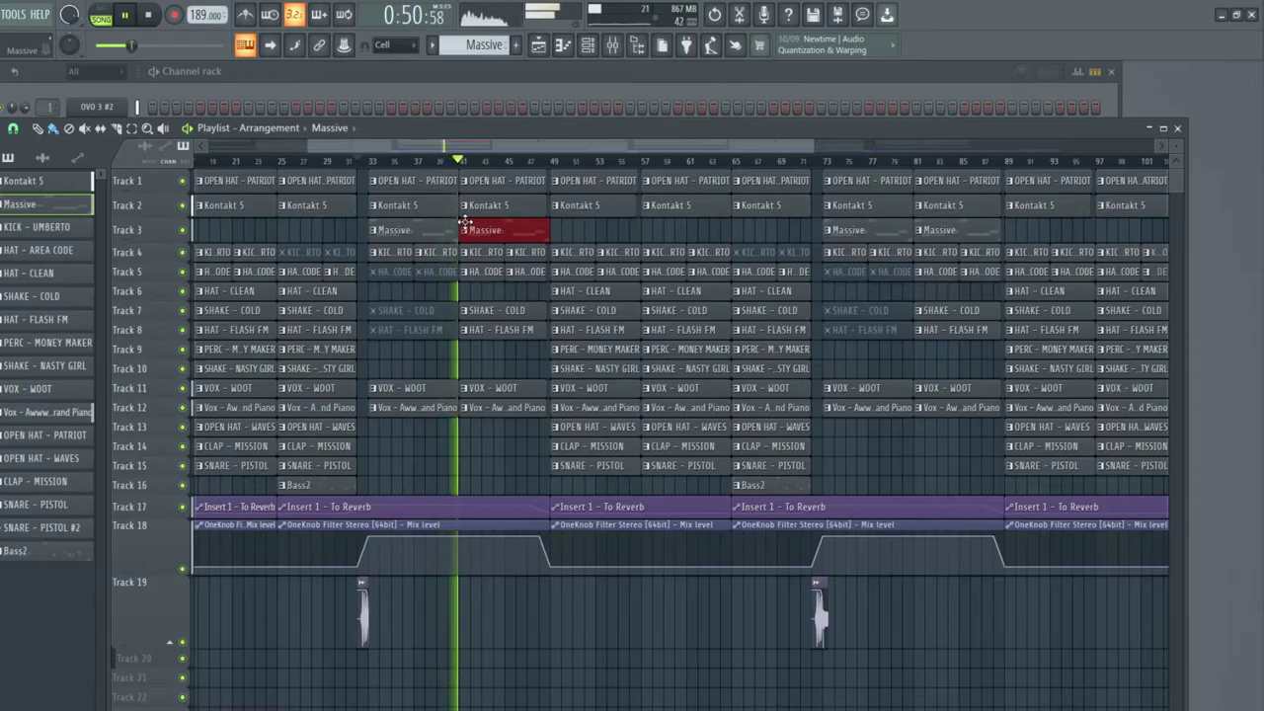
# Step: Add HAT - CLEAN, PERC - MONEY MAKER, SHAKE - NASTY GIRL and OPEN HAT - WAVES clips from bar 41 to slightly before bar 49
pyautogui.click(573, 289)
pyautogui.click(467, 295)
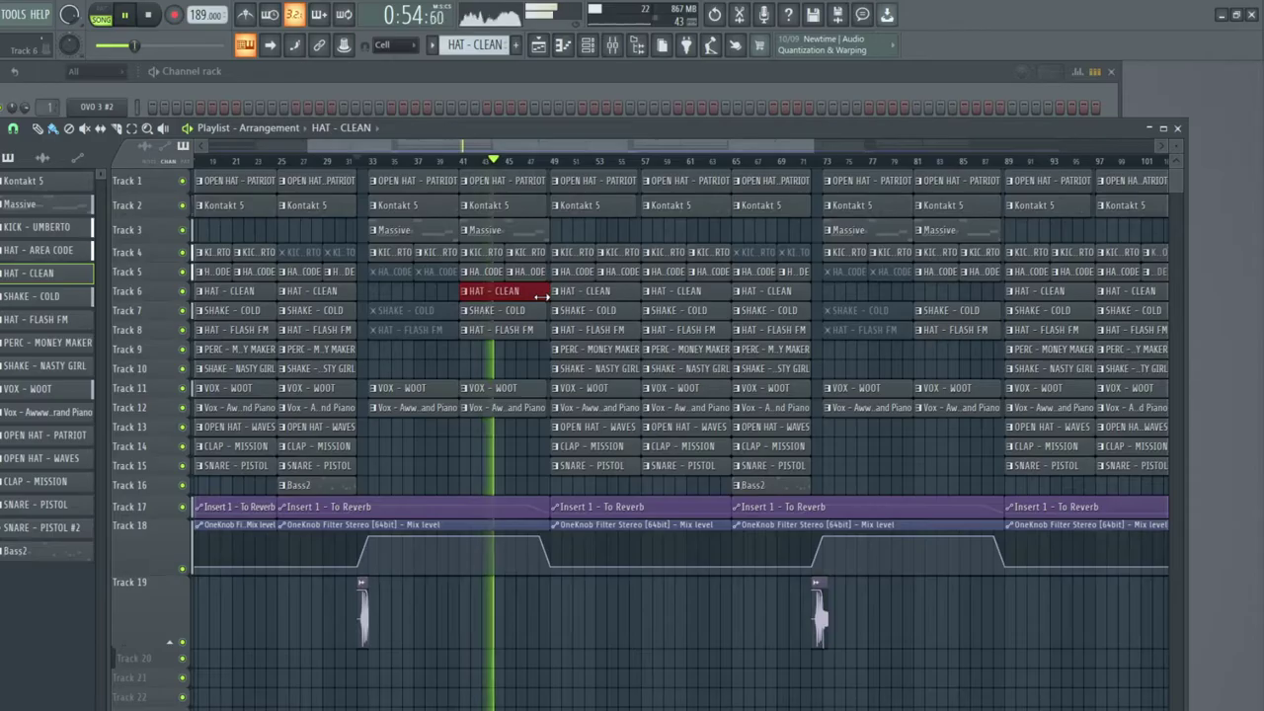
pyautogui.scroll(3, 550, 171)
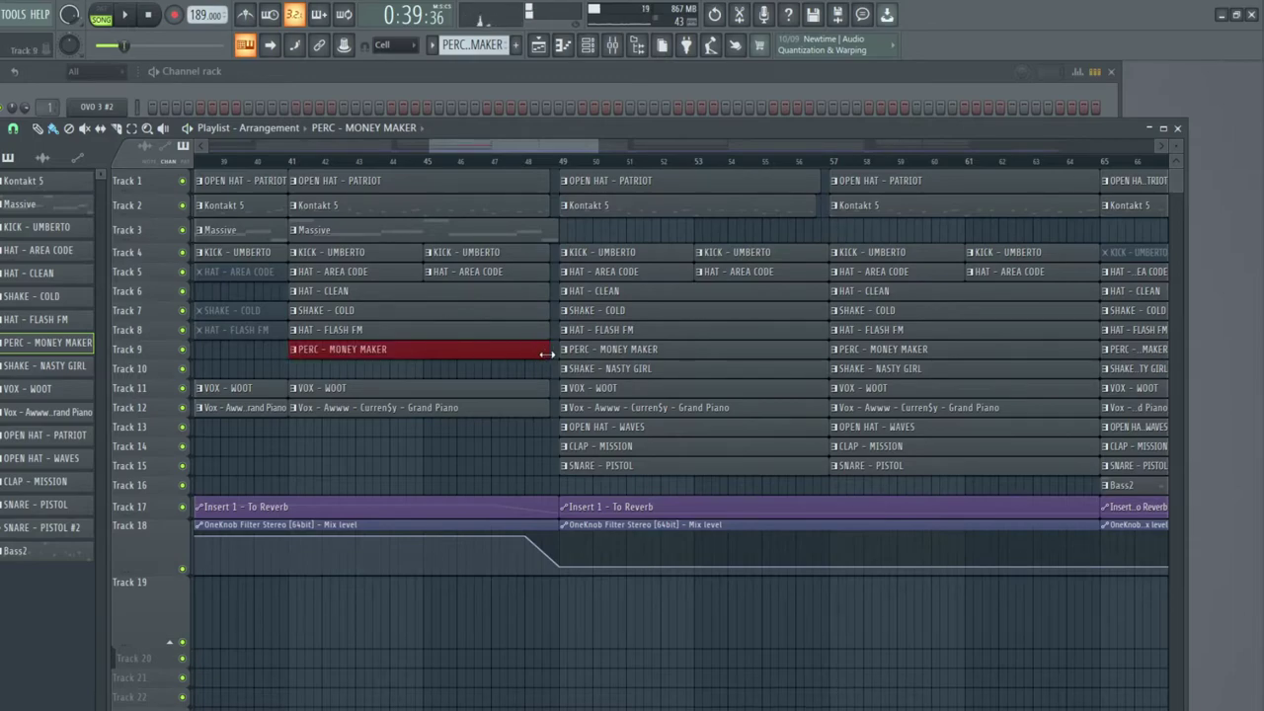
pyautogui.click(598, 370)
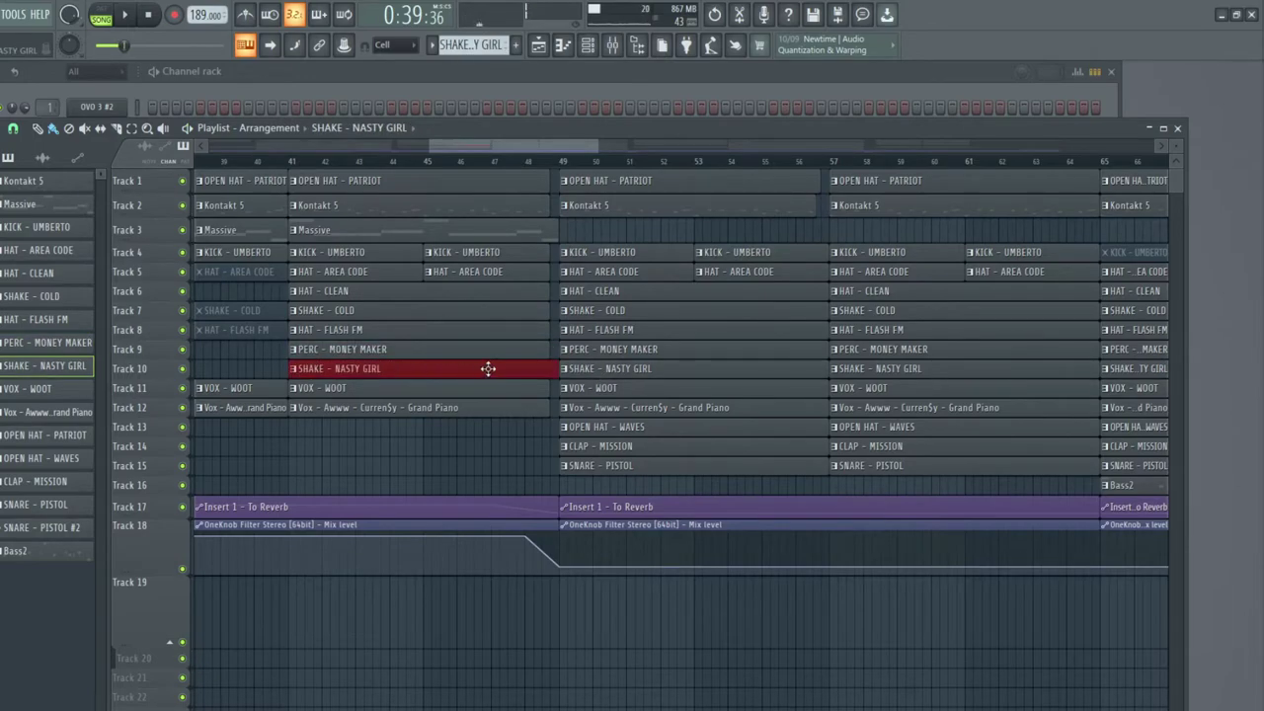
pyautogui.click(590, 426)
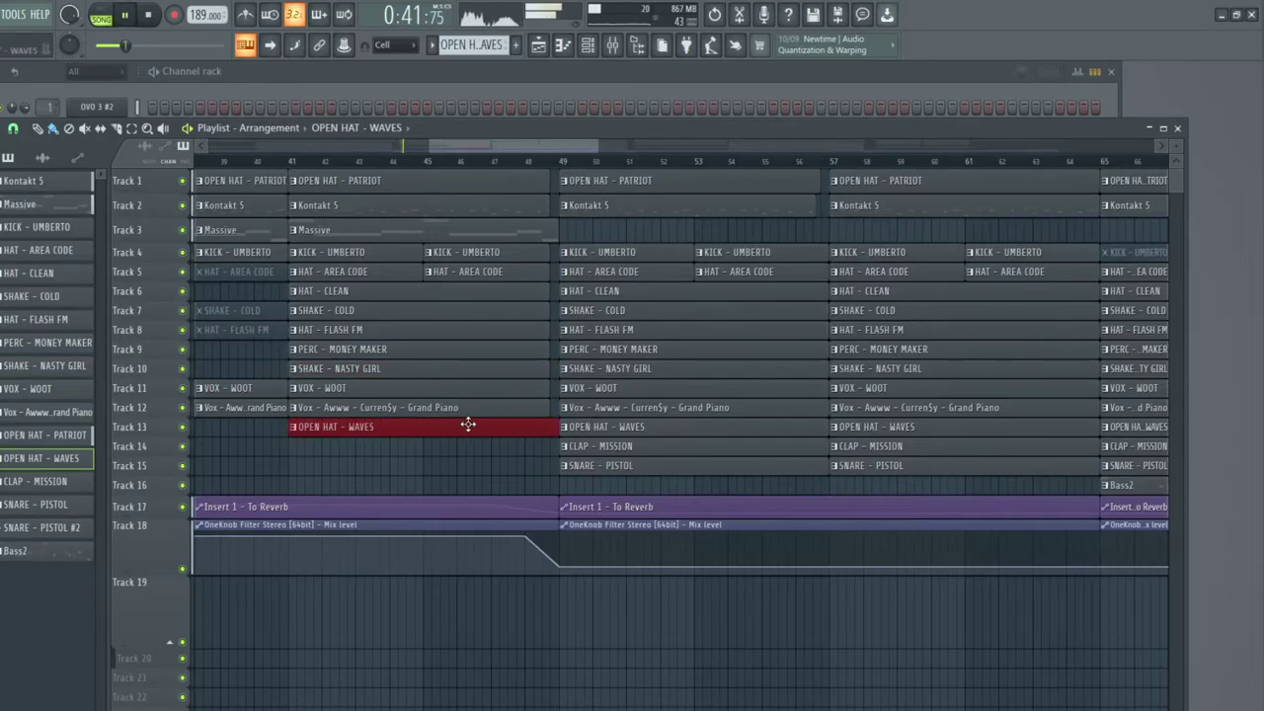
pyautogui.click(587, 446)
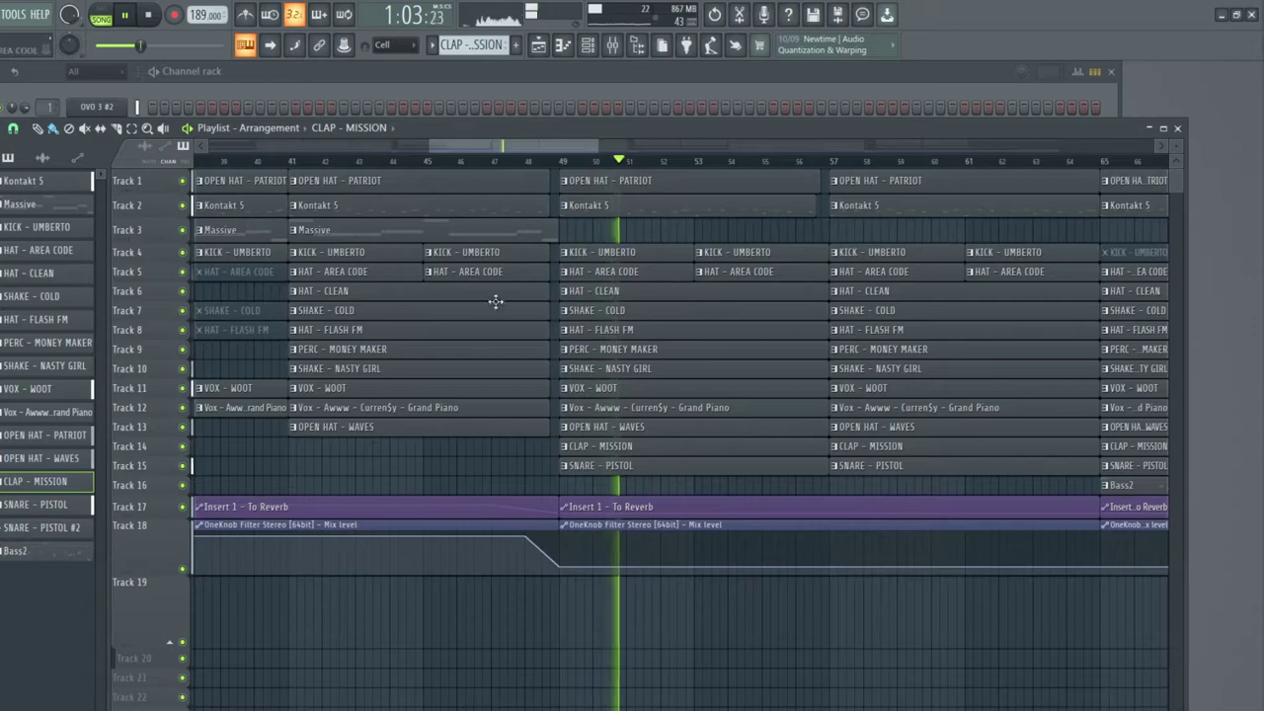
pyautogui.press('space')
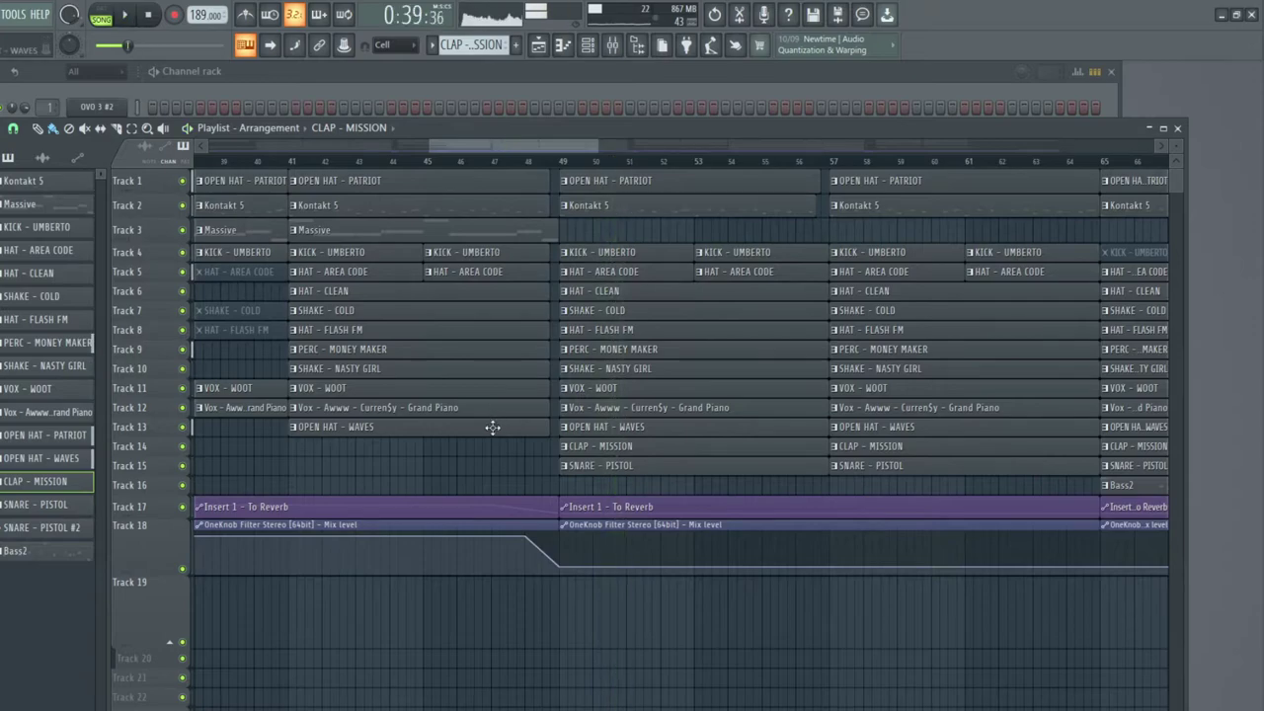
# Step: Examine the OPEN HAT - WAVES pattern in the piano roll and listen through the arrangement from bar 33
pyautogui.doubleClick(491, 428)
pyautogui.scroll(-12, 498, 344)
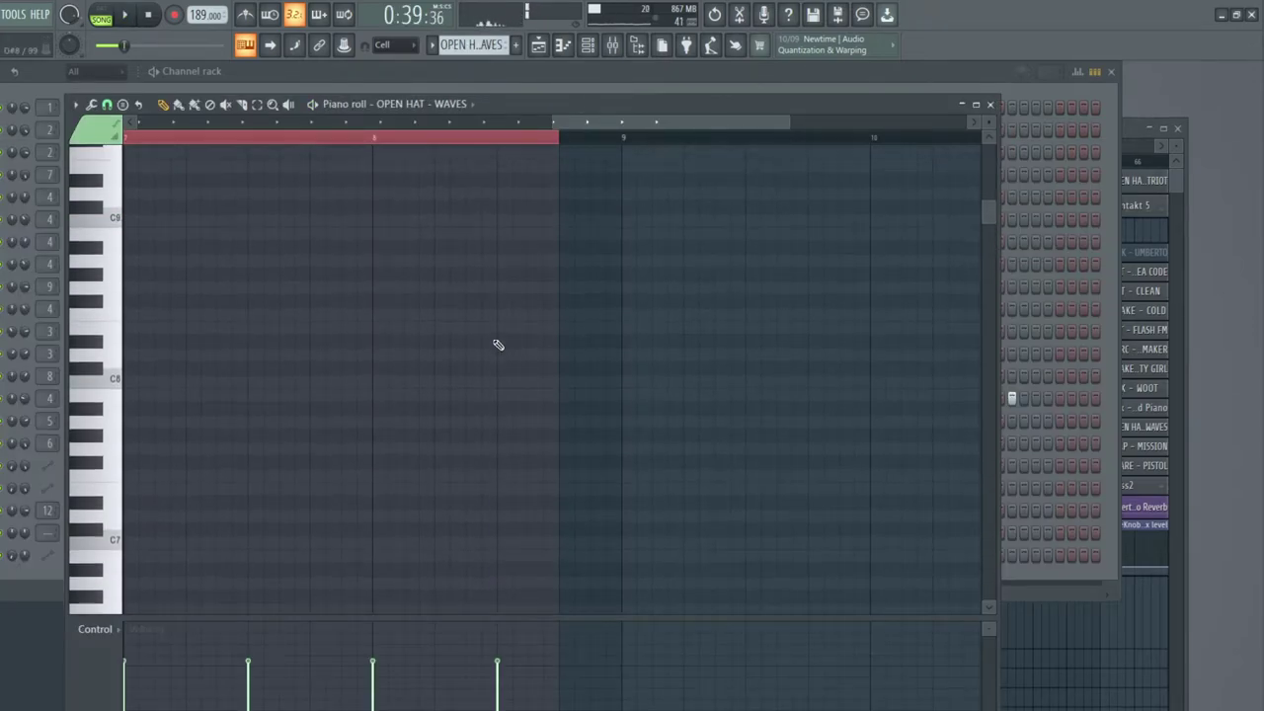
pyautogui.scroll(8, 498, 345)
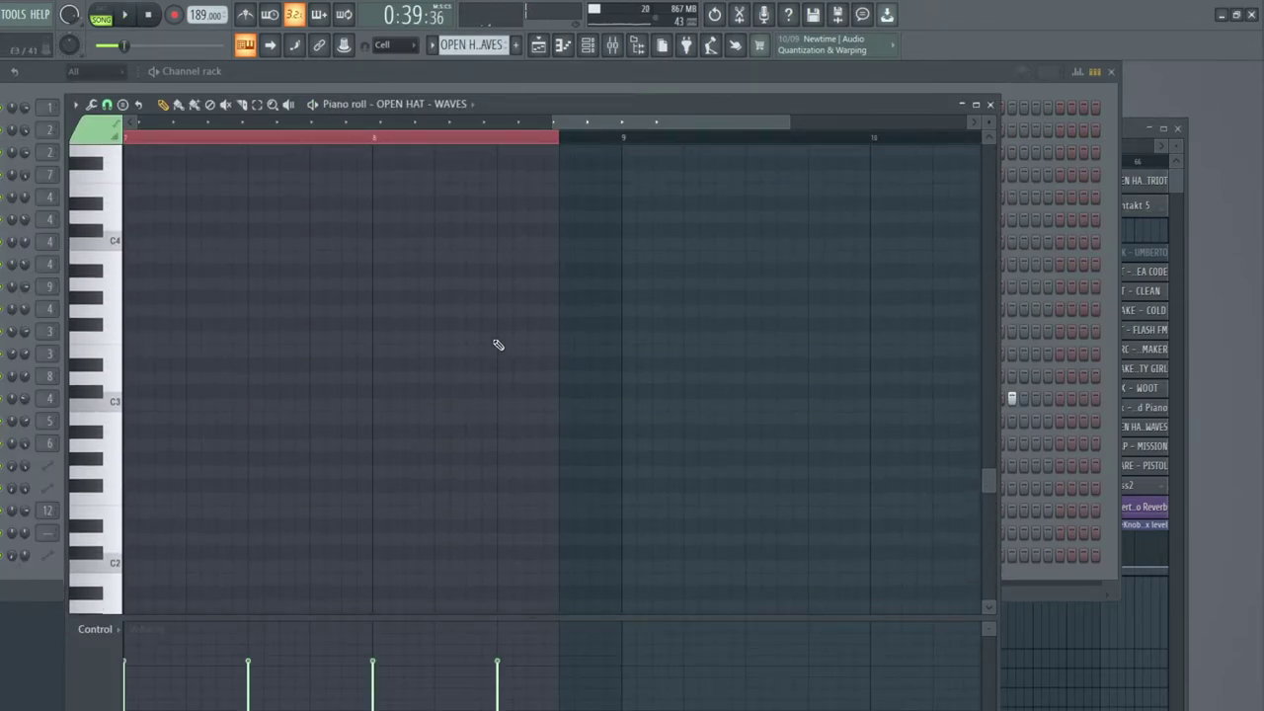
pyautogui.click(989, 105)
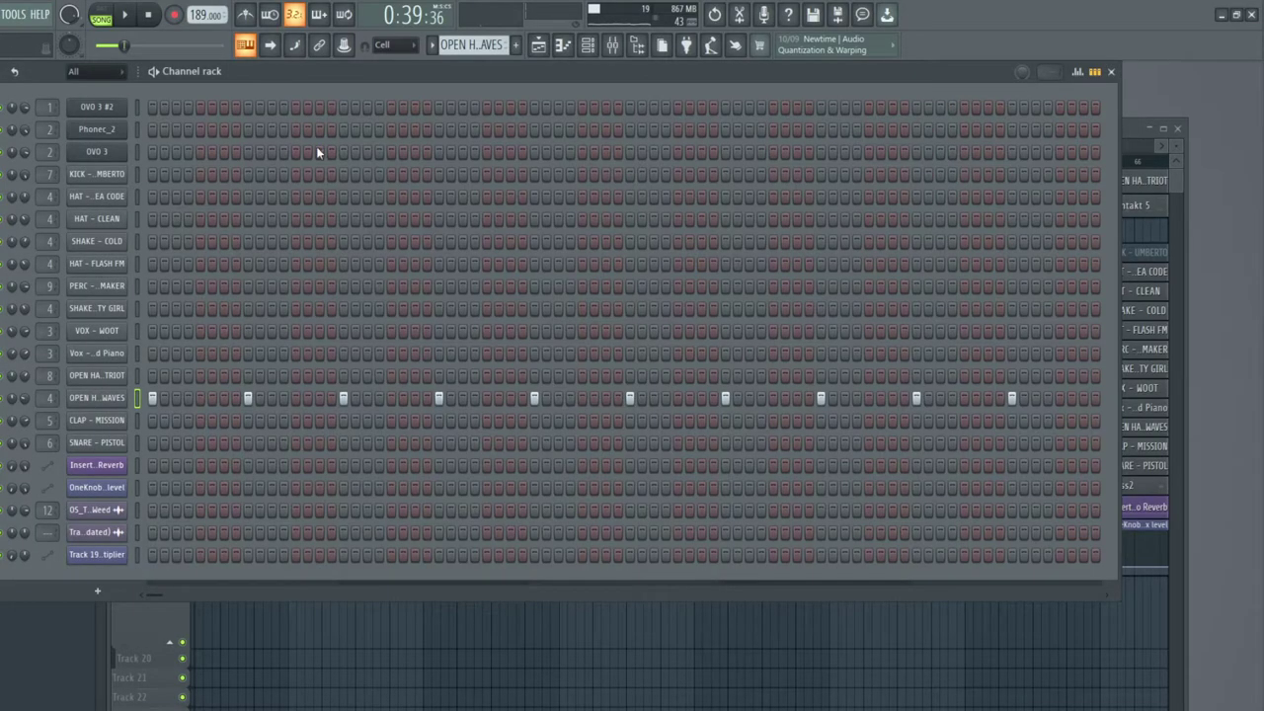
pyautogui.click(1124, 128)
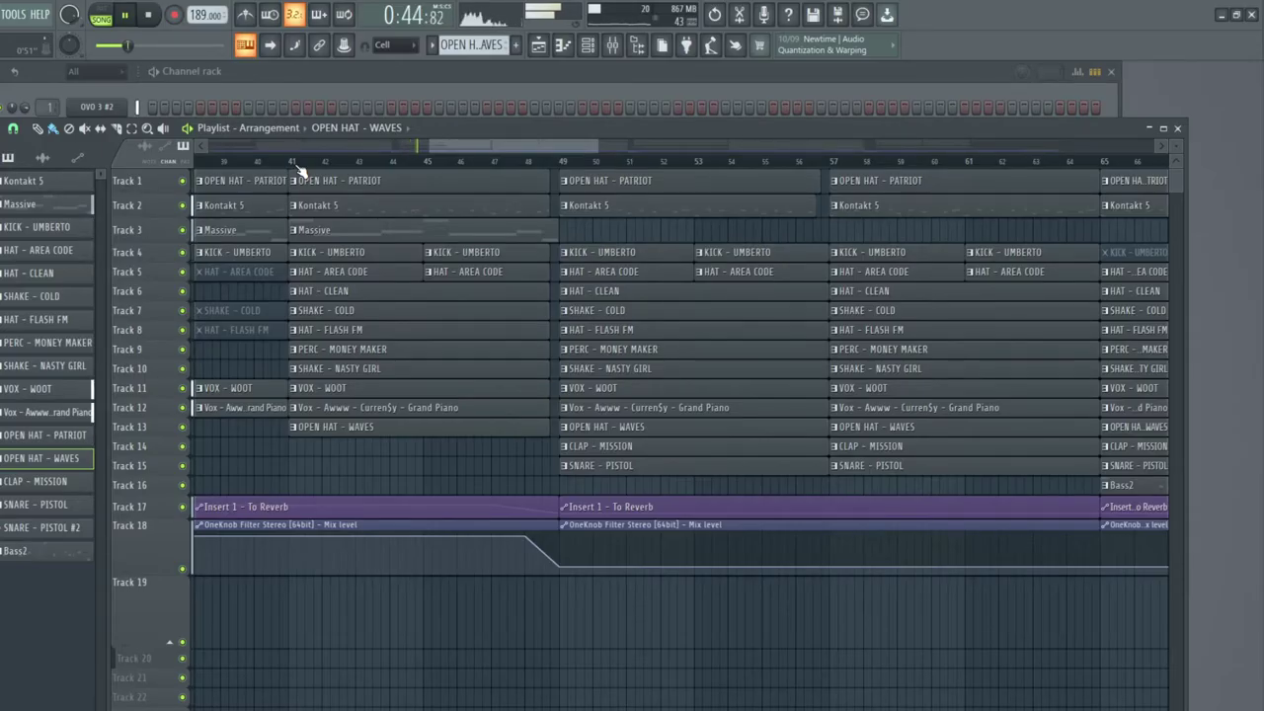
pyautogui.scroll(-2, 301, 171)
pyautogui.scroll(-1, 302, 171)
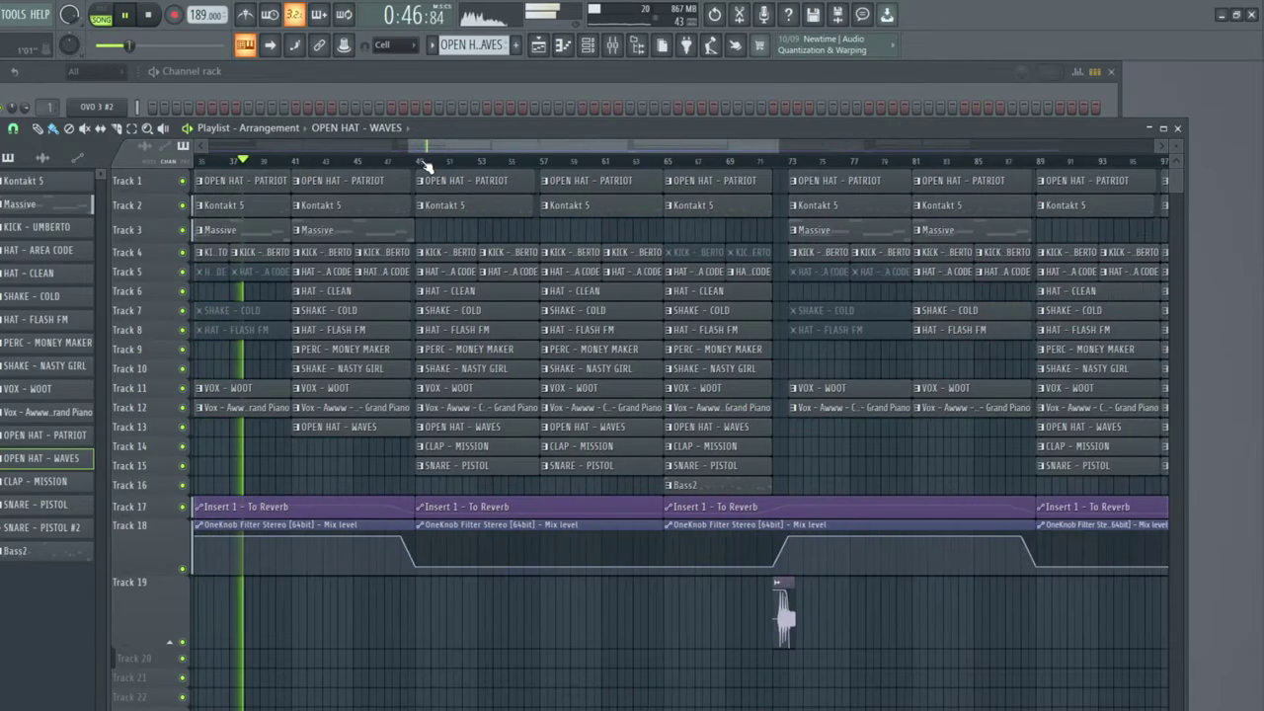
pyautogui.moveTo(444, 150); pyautogui.dragTo(380, 149)
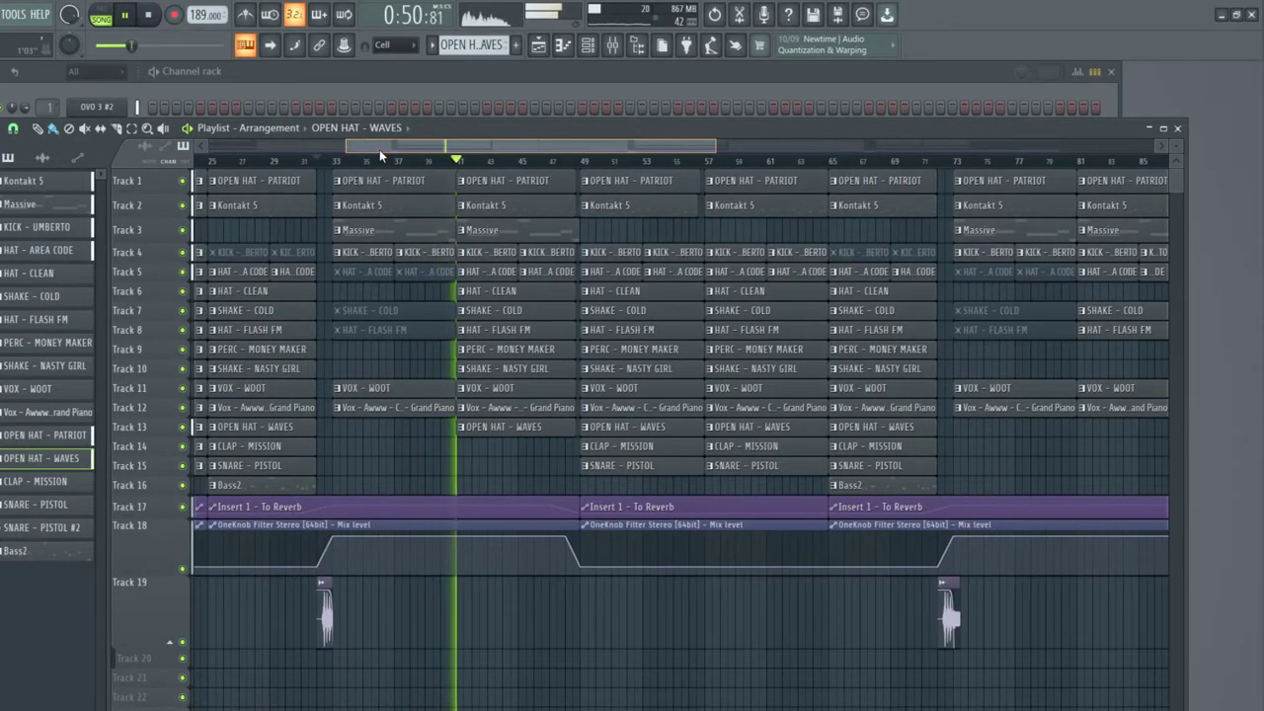
pyautogui.moveTo(379, 154); pyautogui.dragTo(347, 158)
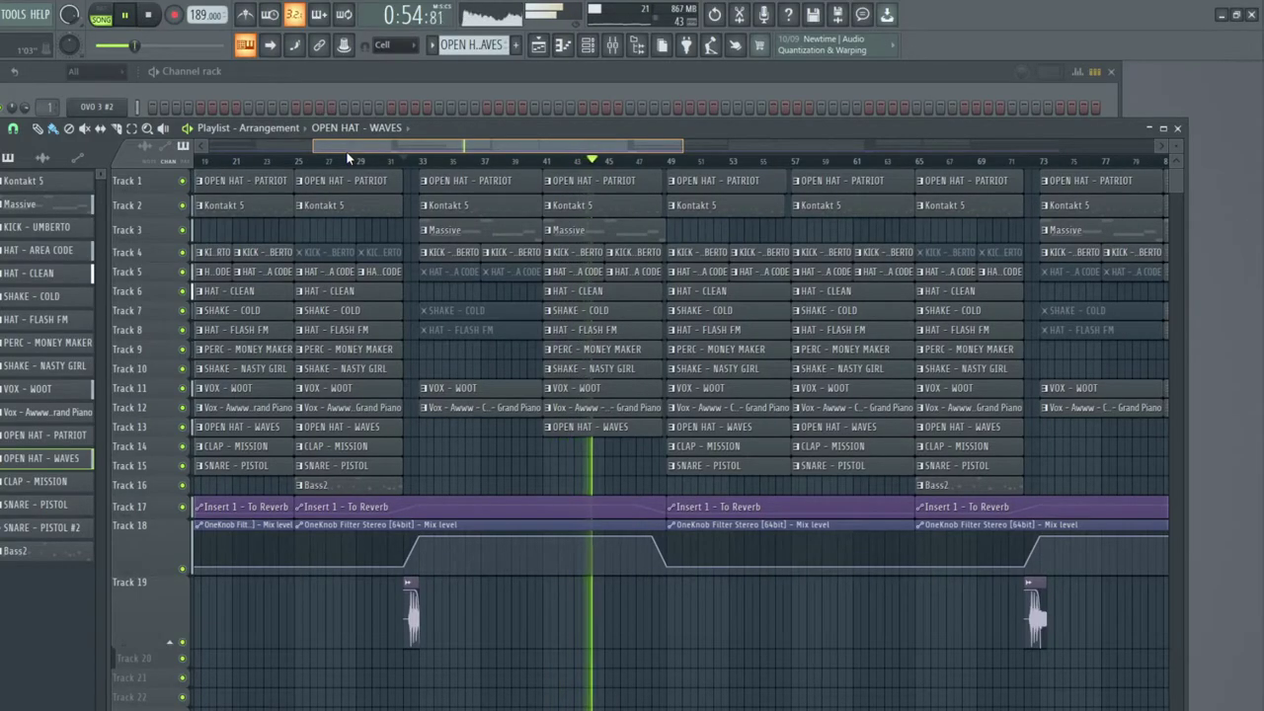
# Step: Open the Bark Of Dog 2 plugin on mixer Insert 7 and set its boost to 8.9 dB
pyautogui.click(298, 87)
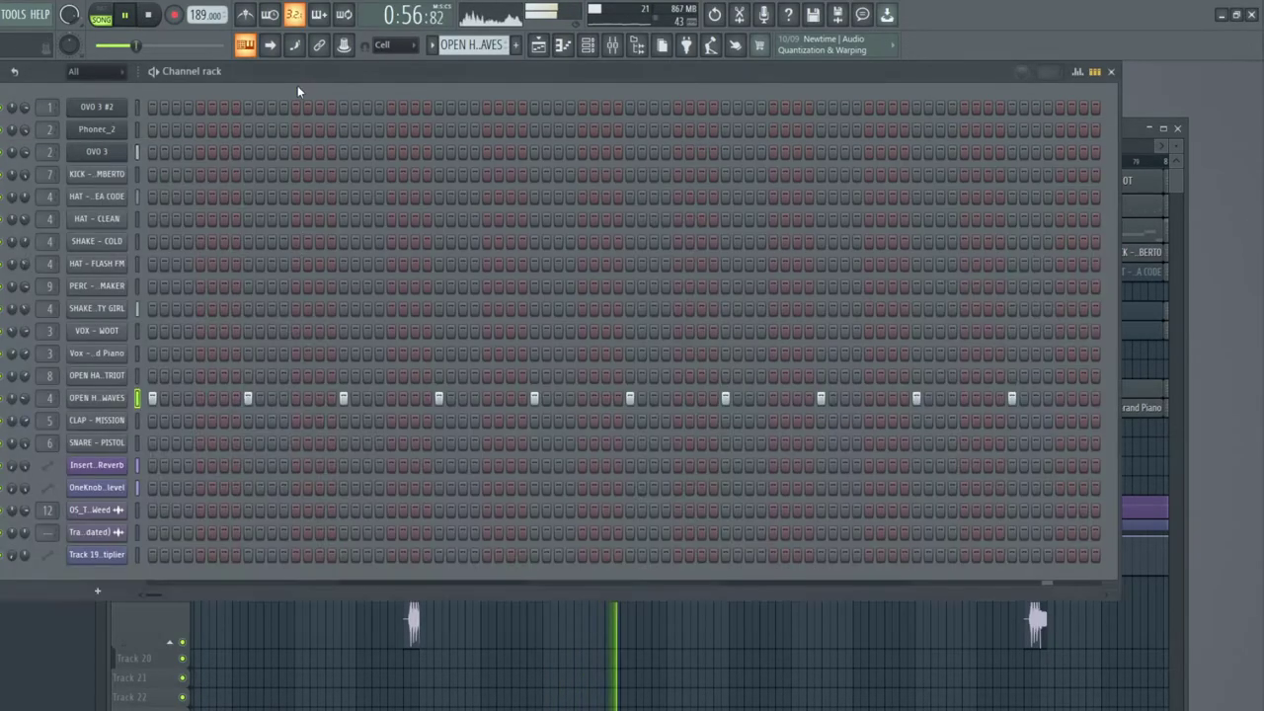
pyautogui.click(612, 46)
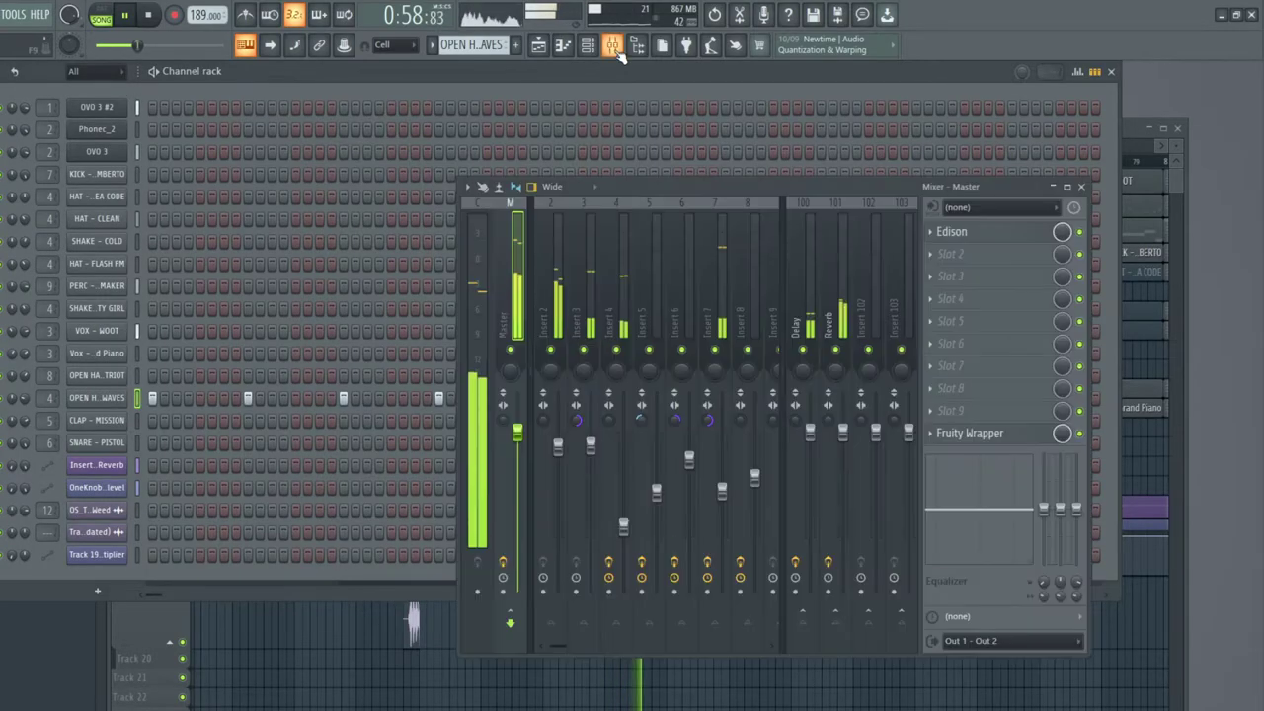
pyautogui.click(694, 299)
pyautogui.click(719, 291)
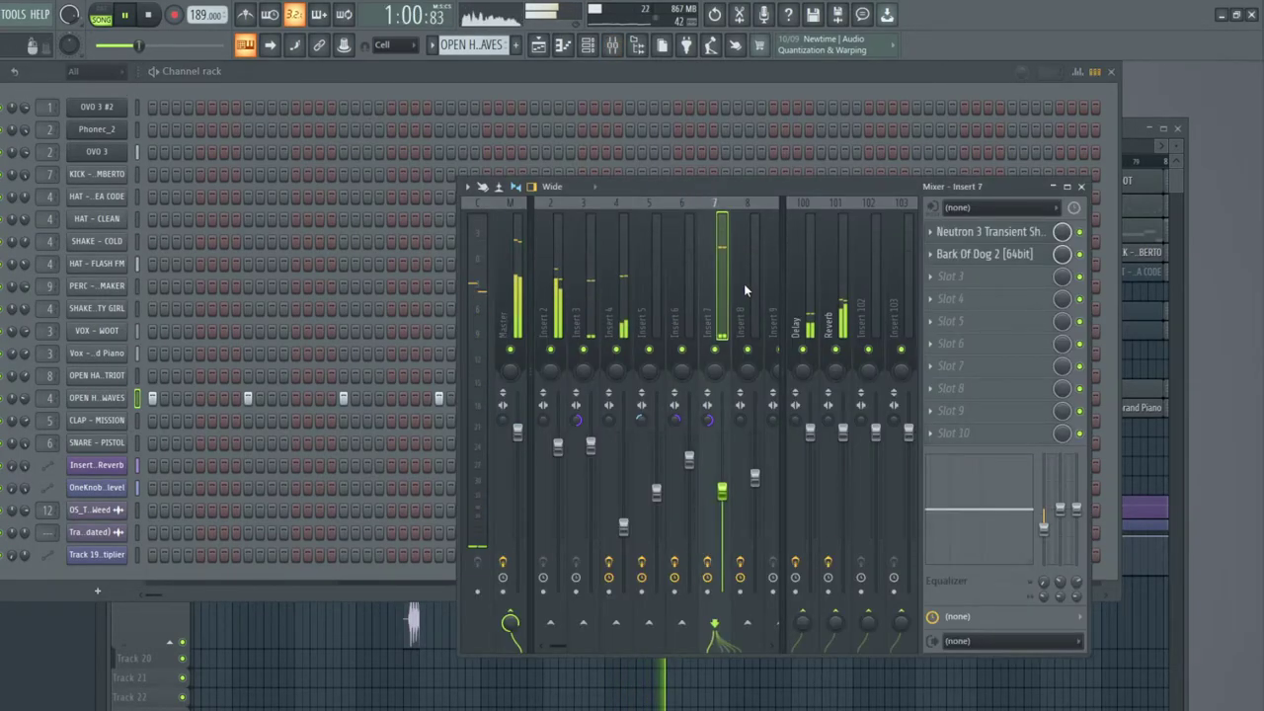
pyautogui.click(979, 254)
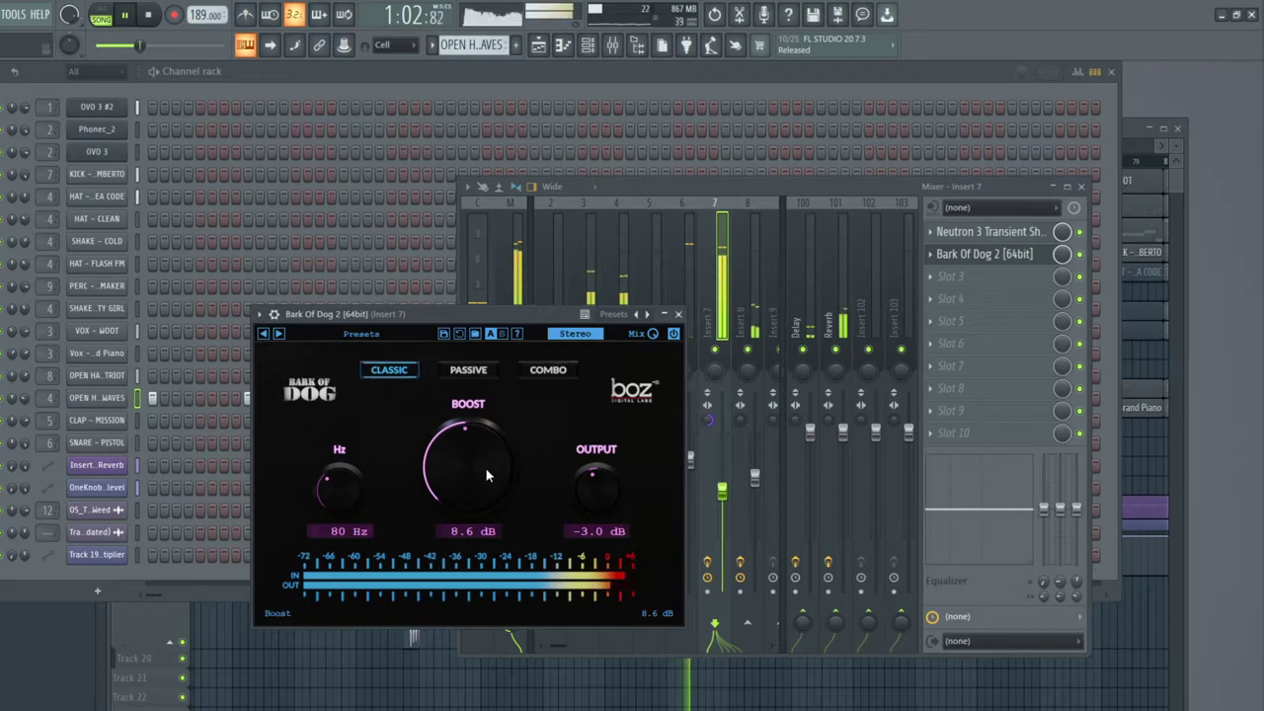
pyautogui.moveTo(480, 465); pyautogui.dragTo(480, 501)
pyautogui.moveTo(479, 472); pyautogui.dragTo(478, 466)
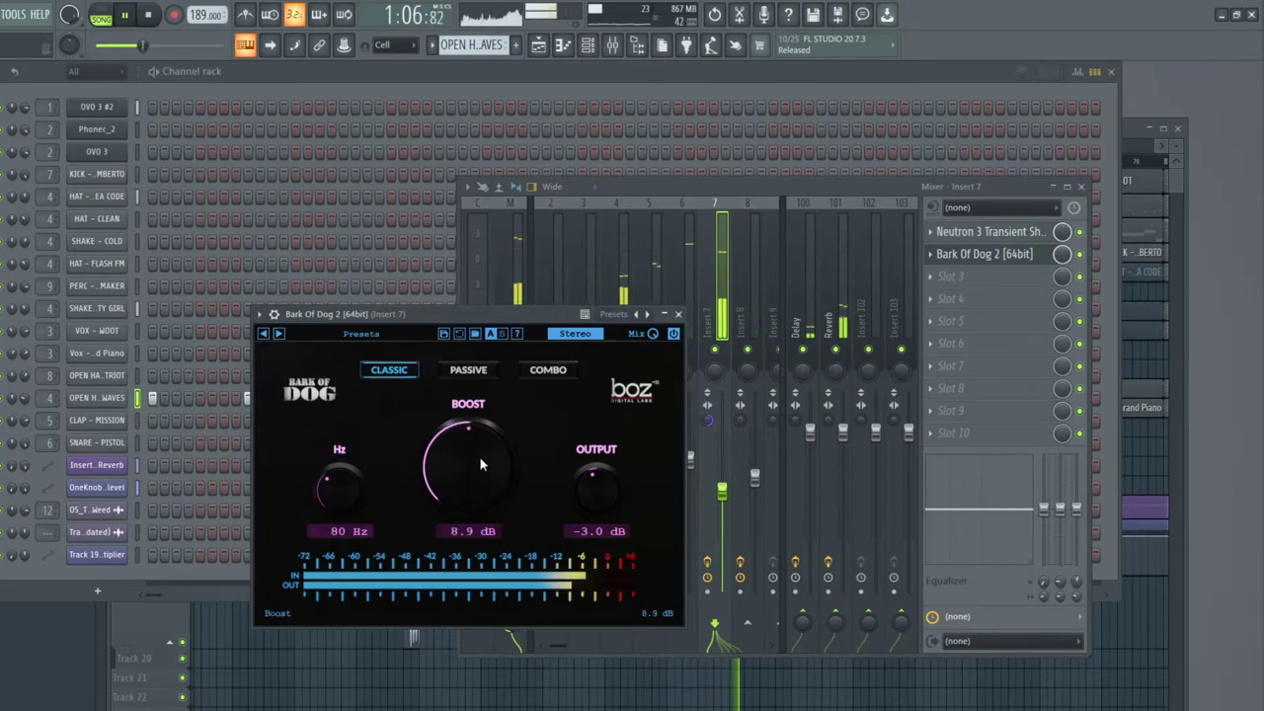
# Step: Set Bark Of Dog 2's frequency to 57 Hz and output to -5.9 dB, and raise the Insert 7 volume fader
pyautogui.moveTo(329, 490); pyautogui.dragTo(330, 498)
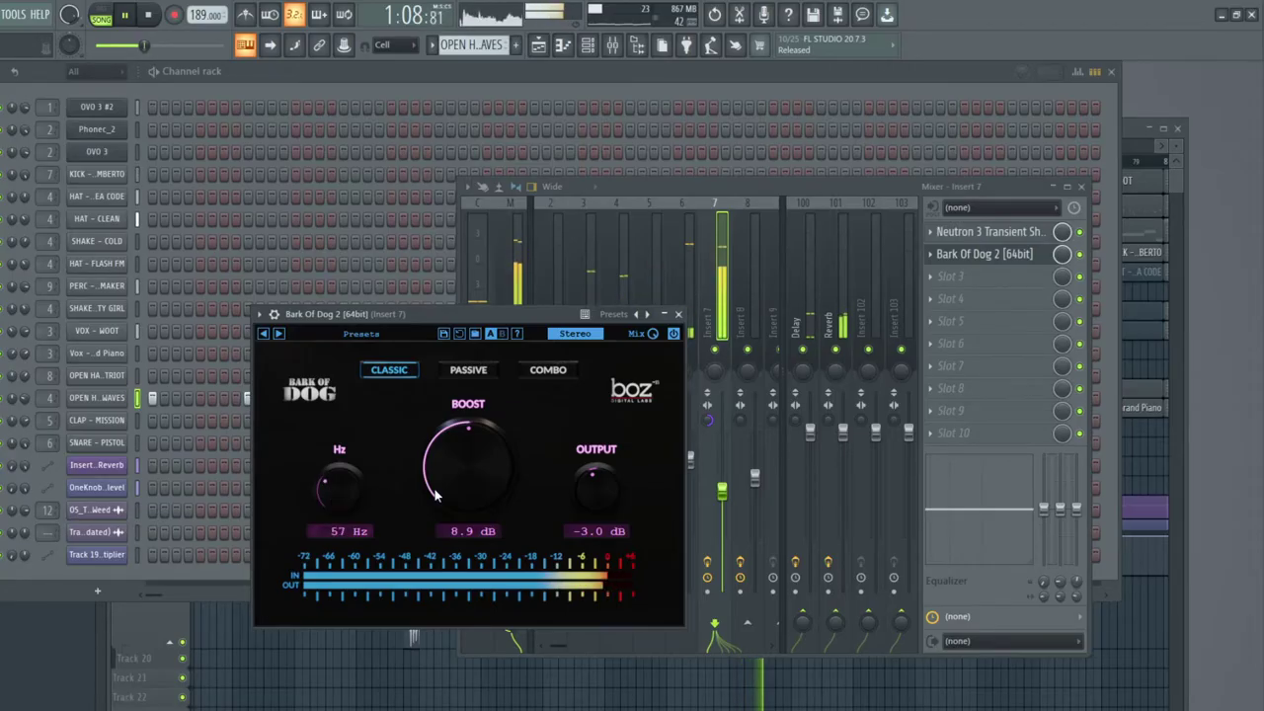
pyautogui.moveTo(599, 487); pyautogui.dragTo(598, 506)
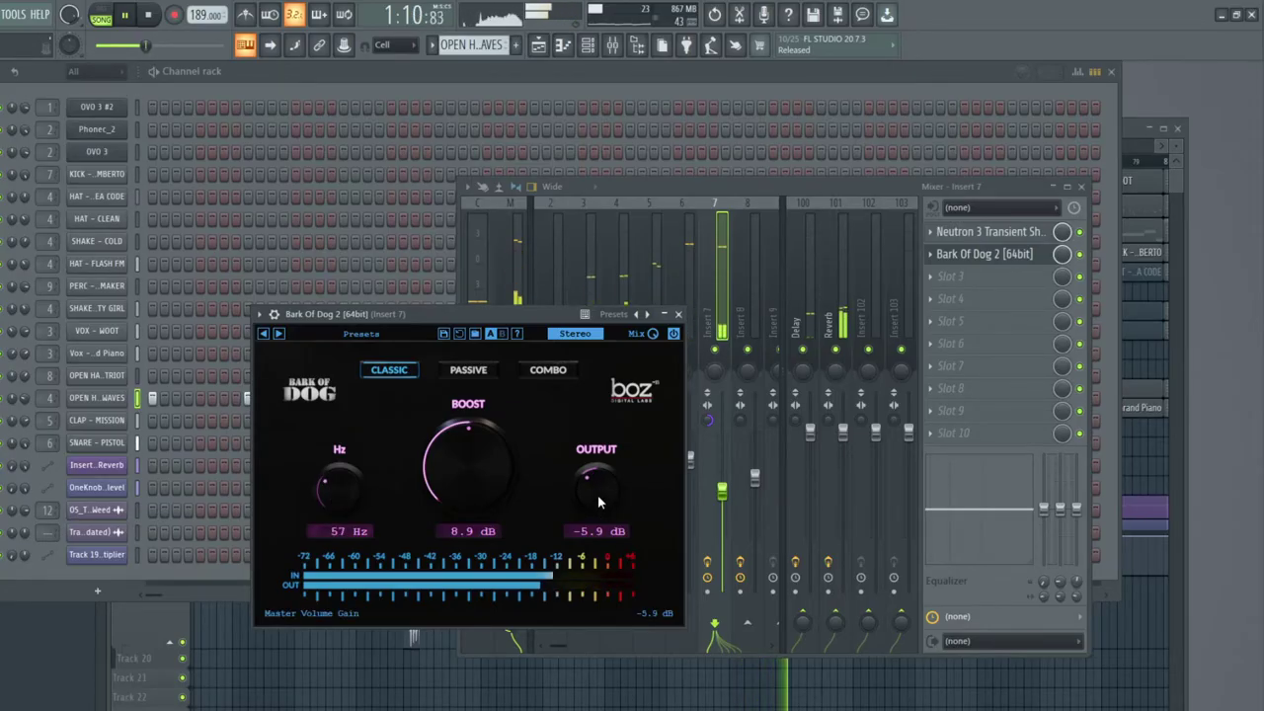
pyautogui.moveTo(721, 490); pyautogui.dragTo(722, 459)
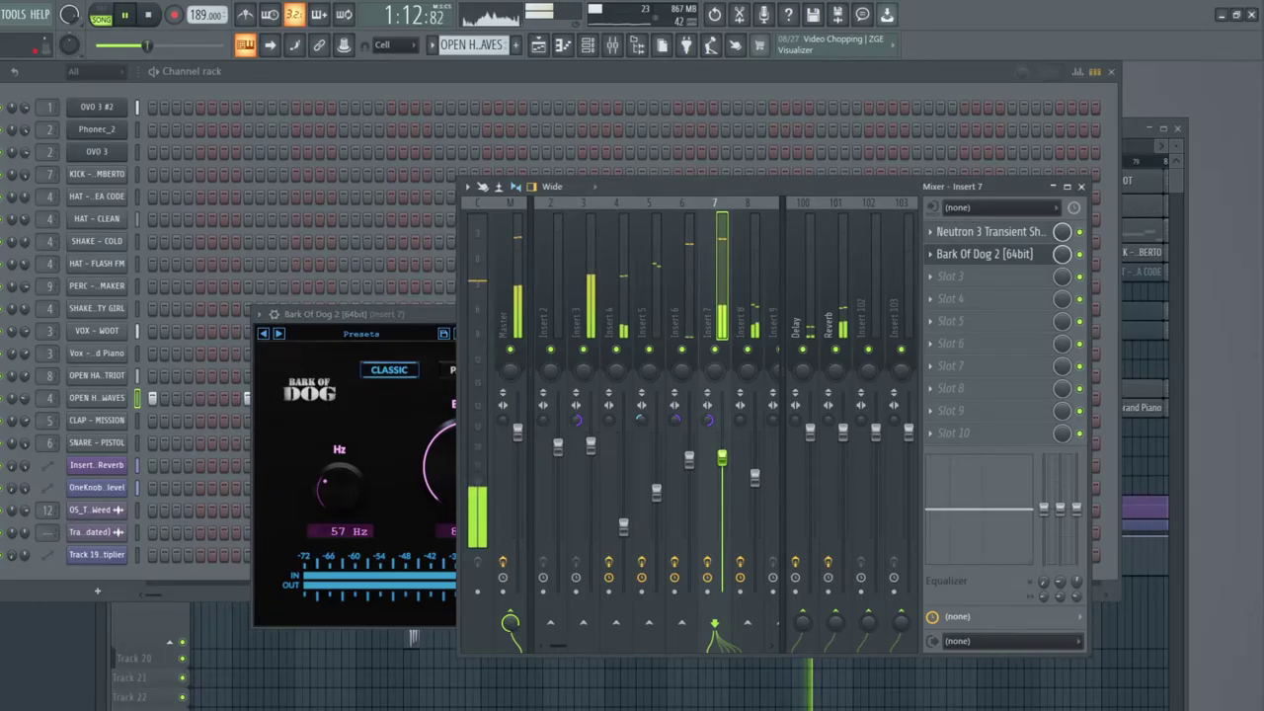
# Step: Increase Bark Of Dog 2's boost to 10.5 dB and its output to -3.3 dB
pyautogui.click(421, 313)
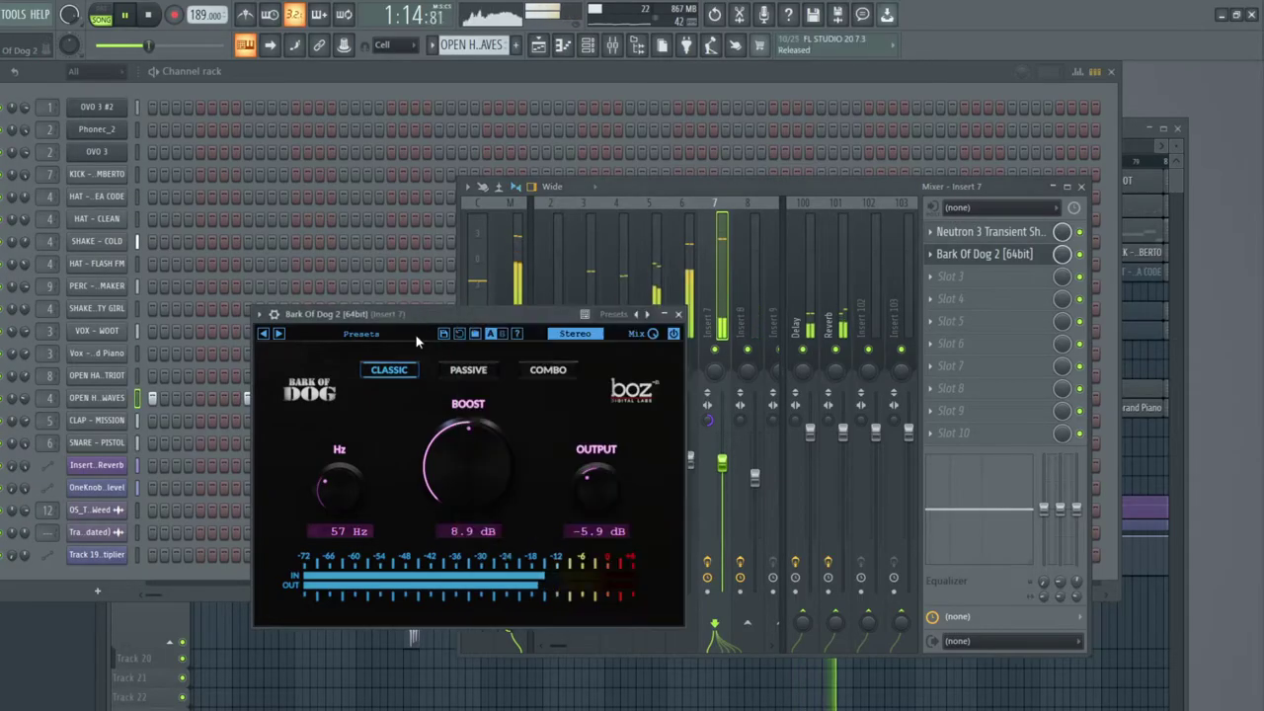
pyautogui.moveTo(494, 412); pyautogui.dragTo(491, 440)
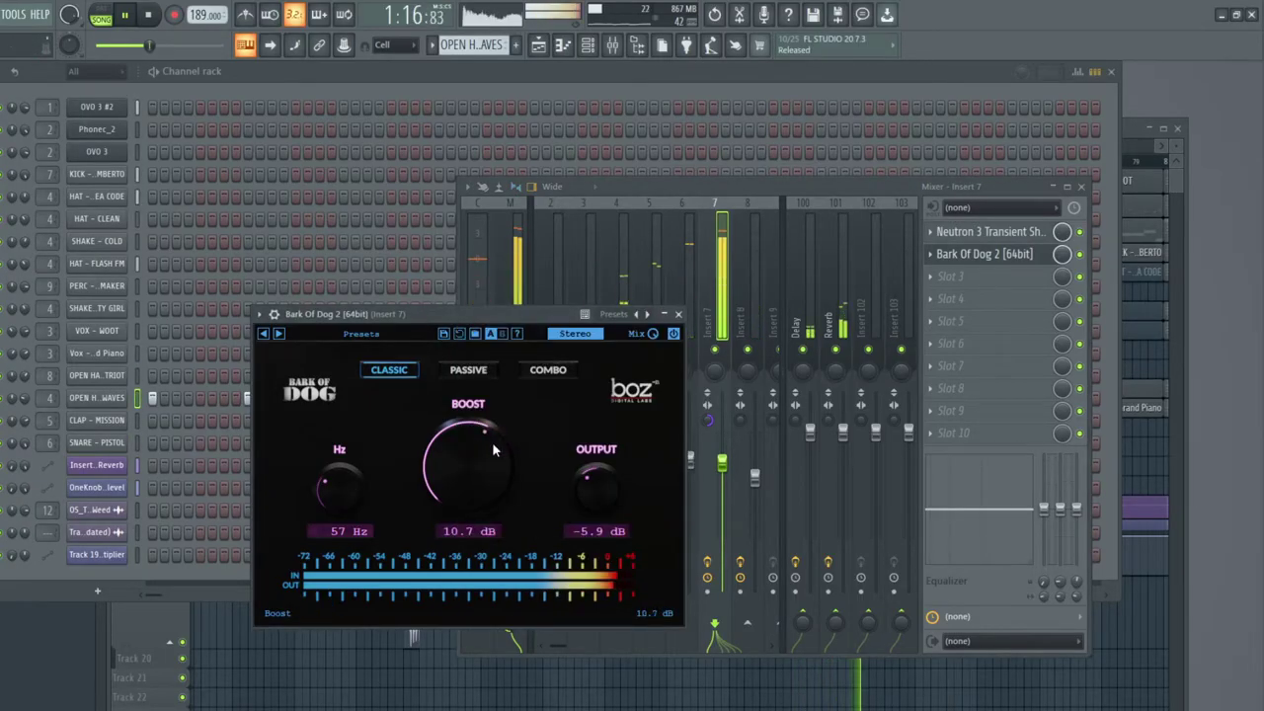
pyautogui.moveTo(603, 483); pyautogui.dragTo(610, 465)
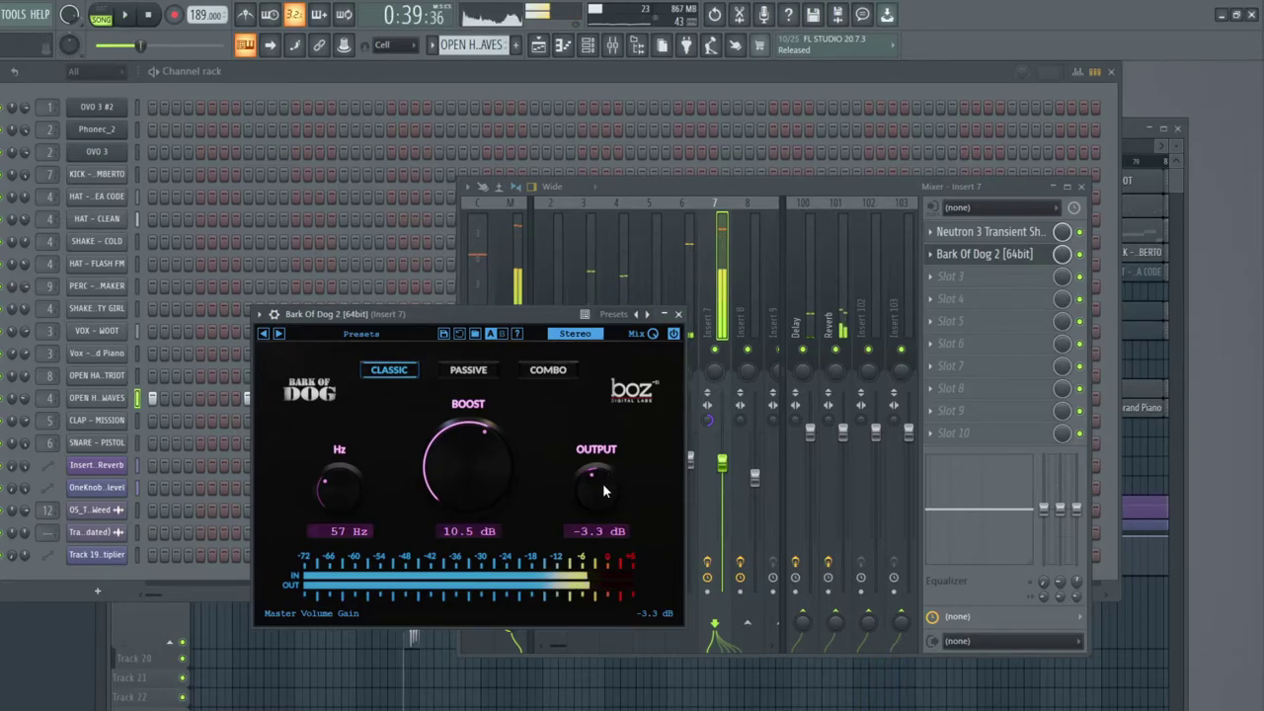
# Step: Lower Bark Of Dog 2's output to -6.3 dB, listen to the result in playback, and close the plugin window
pyautogui.moveTo(602, 489); pyautogui.dragTo(601, 504)
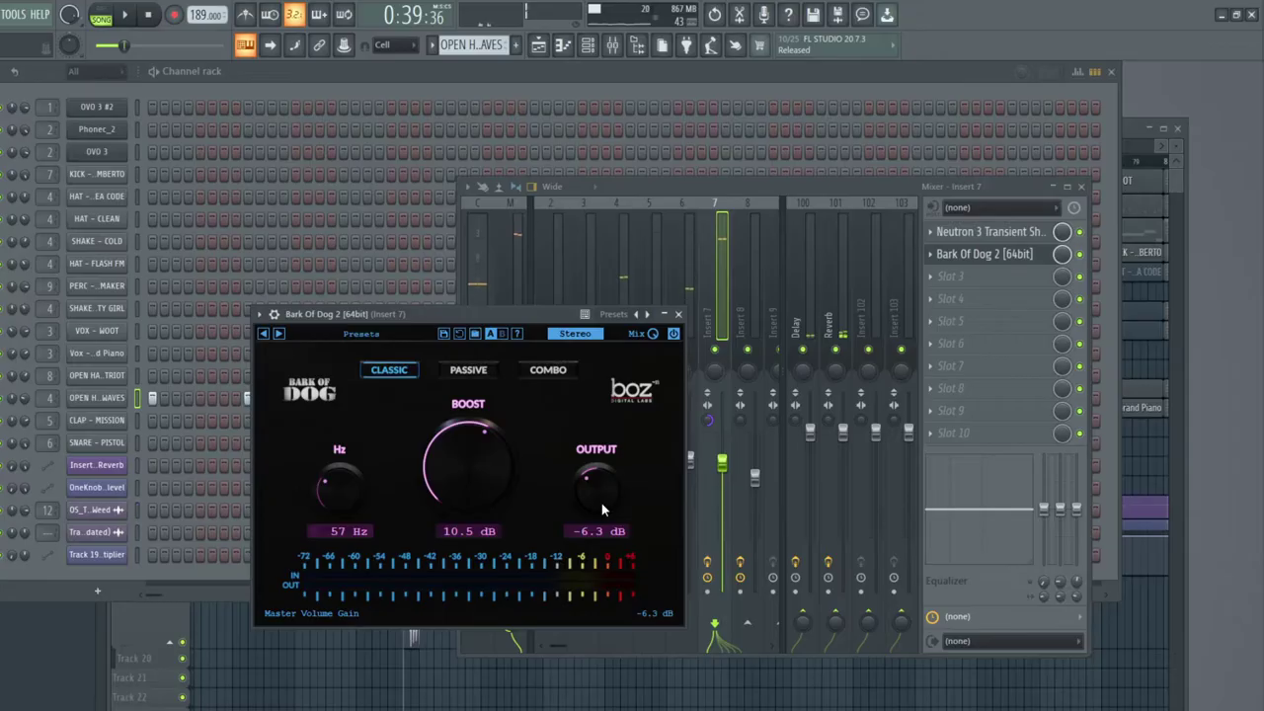
pyautogui.press('space')
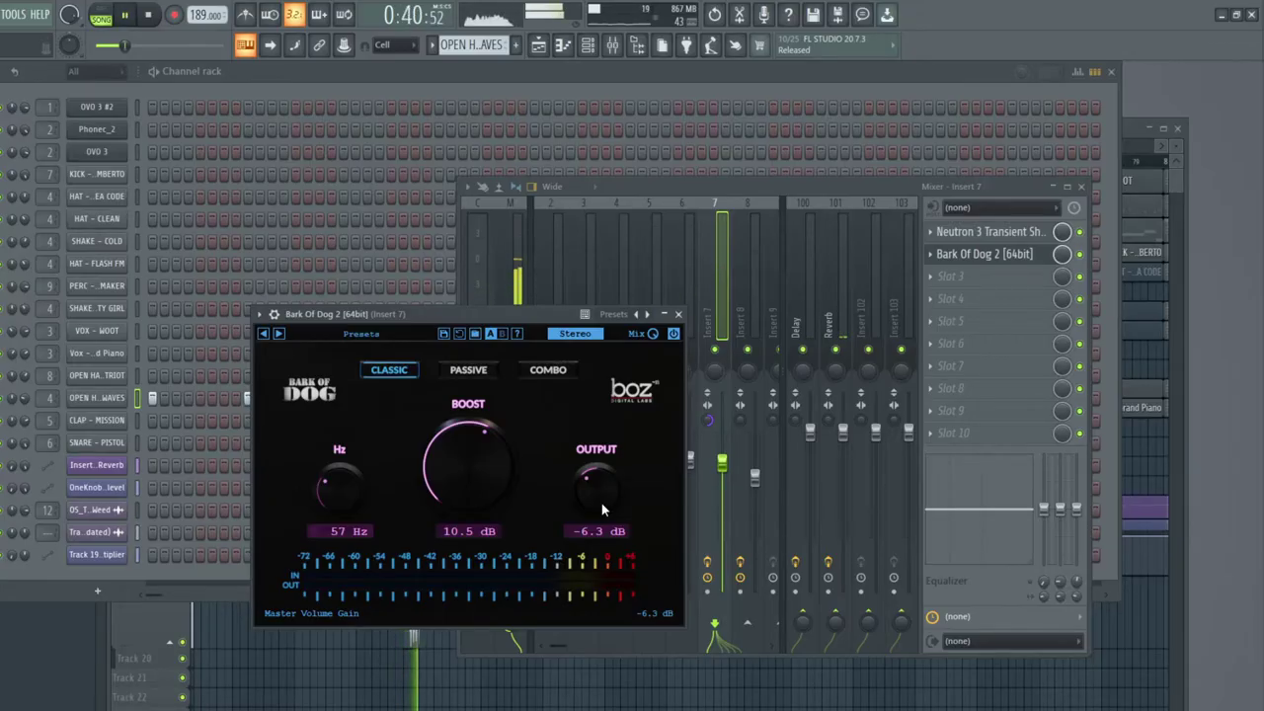
pyautogui.press('space')
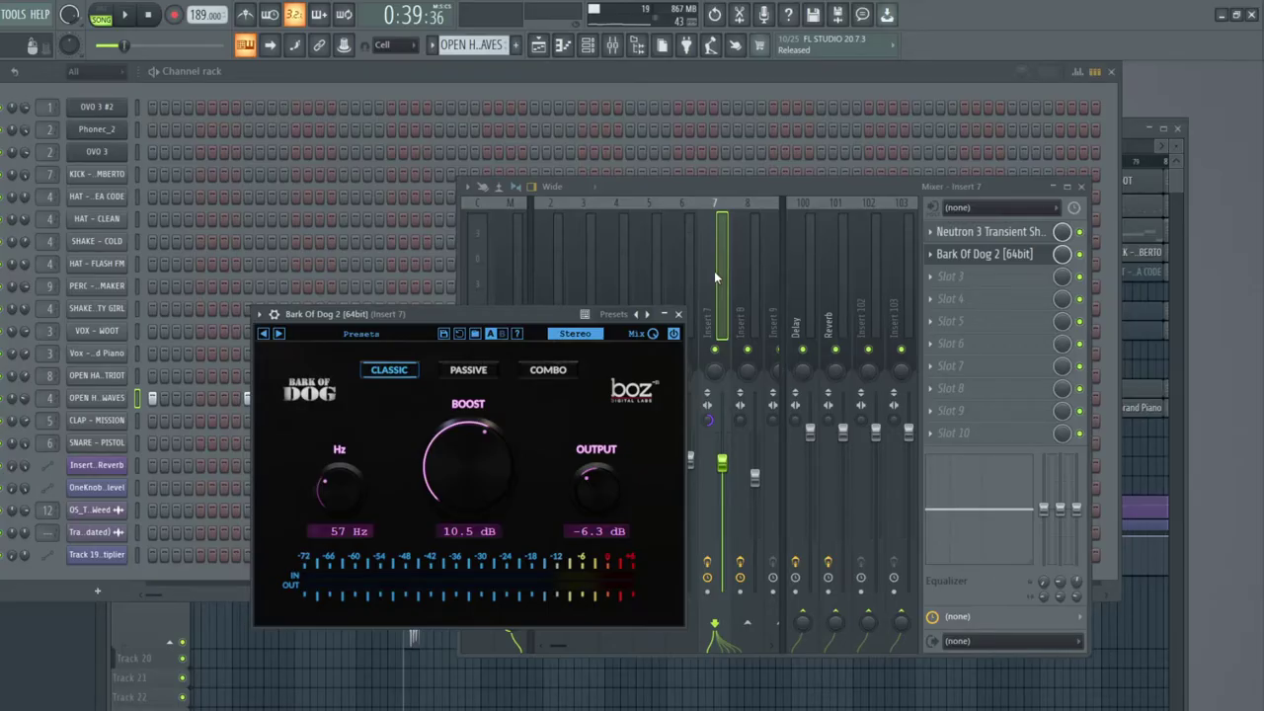
pyautogui.press('space')
pyautogui.moveTo(514, 315); pyautogui.dragTo(527, 306)
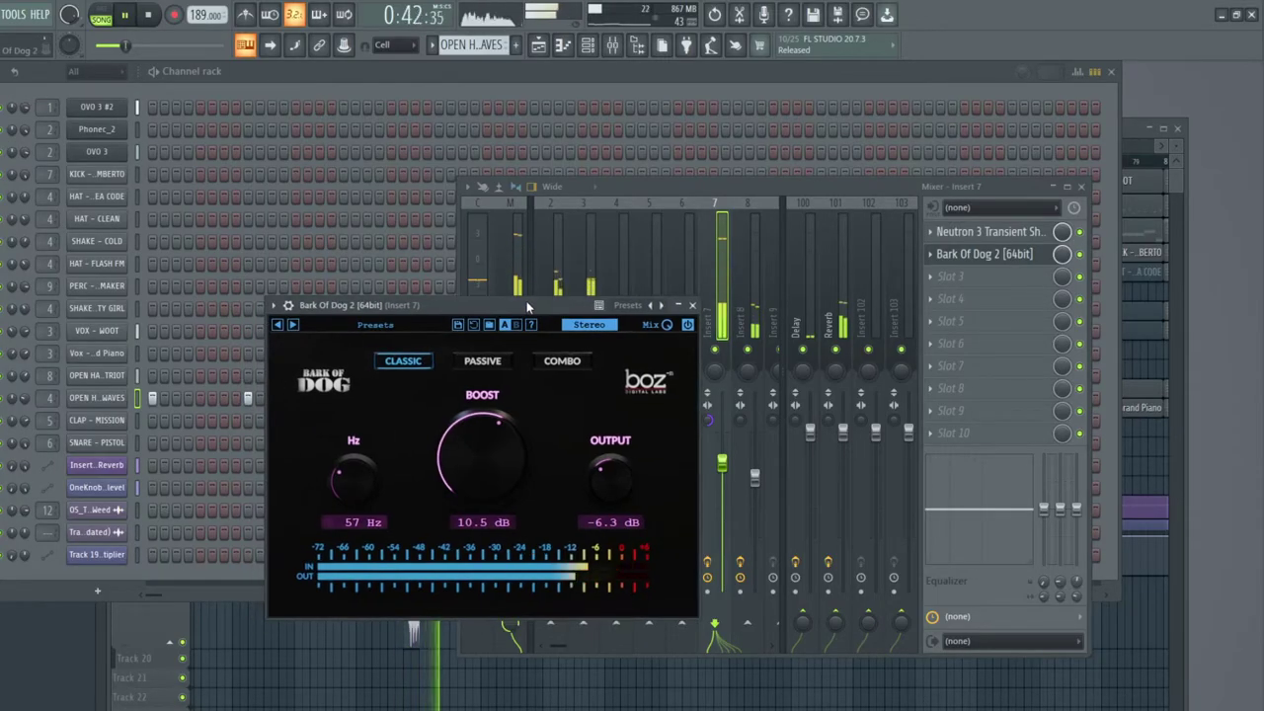
pyautogui.click(693, 306)
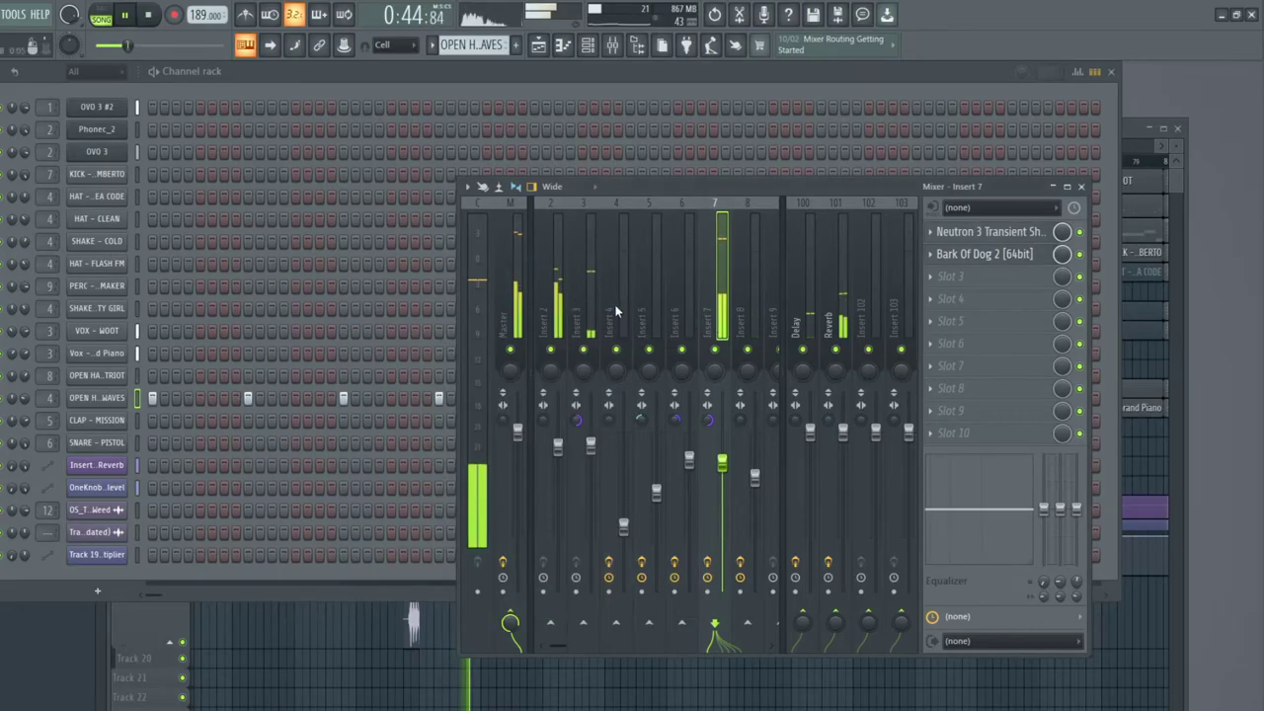
# Step: Remove Edison from the first effect slot of the Master track
pyautogui.click(515, 286)
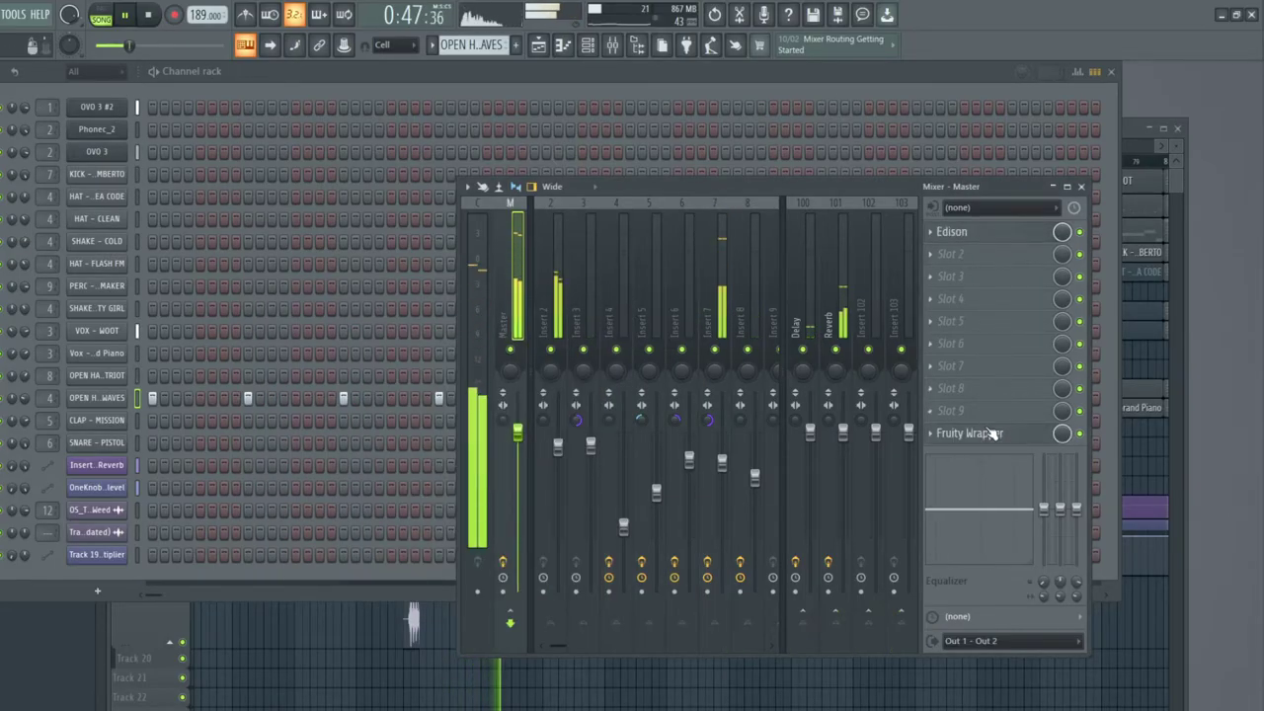
pyautogui.click(931, 232)
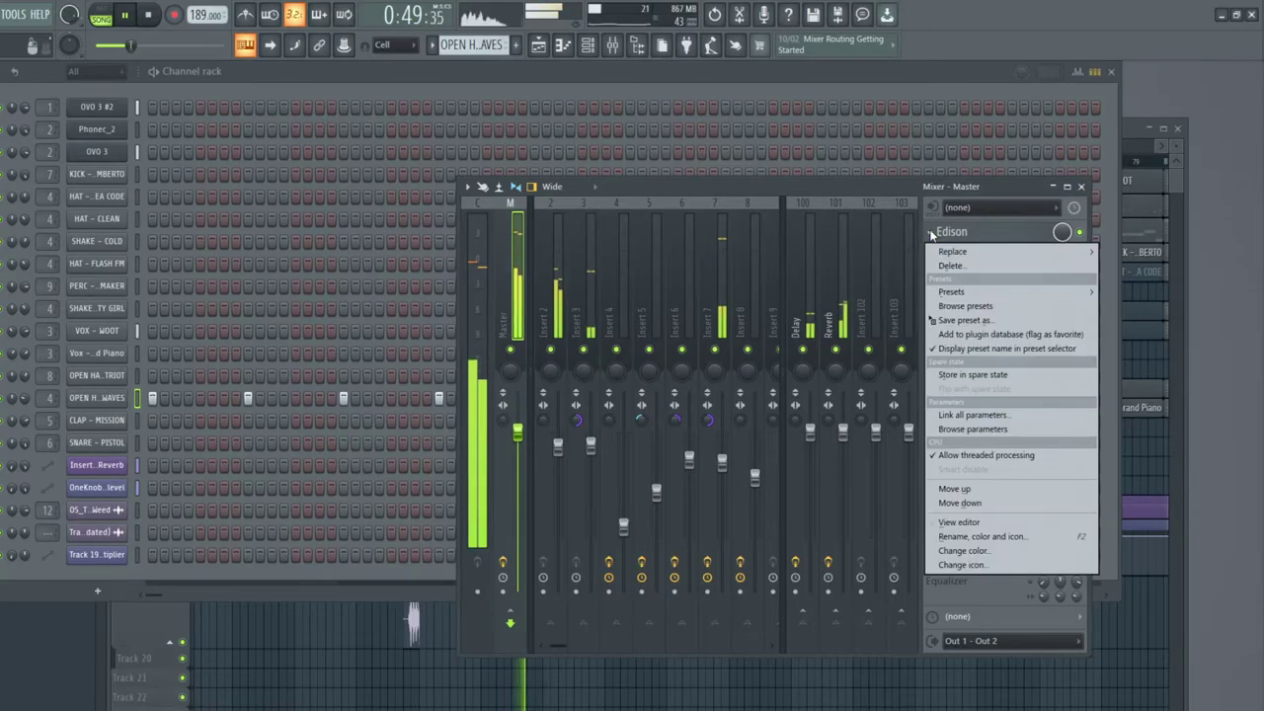
pyautogui.click(950, 265)
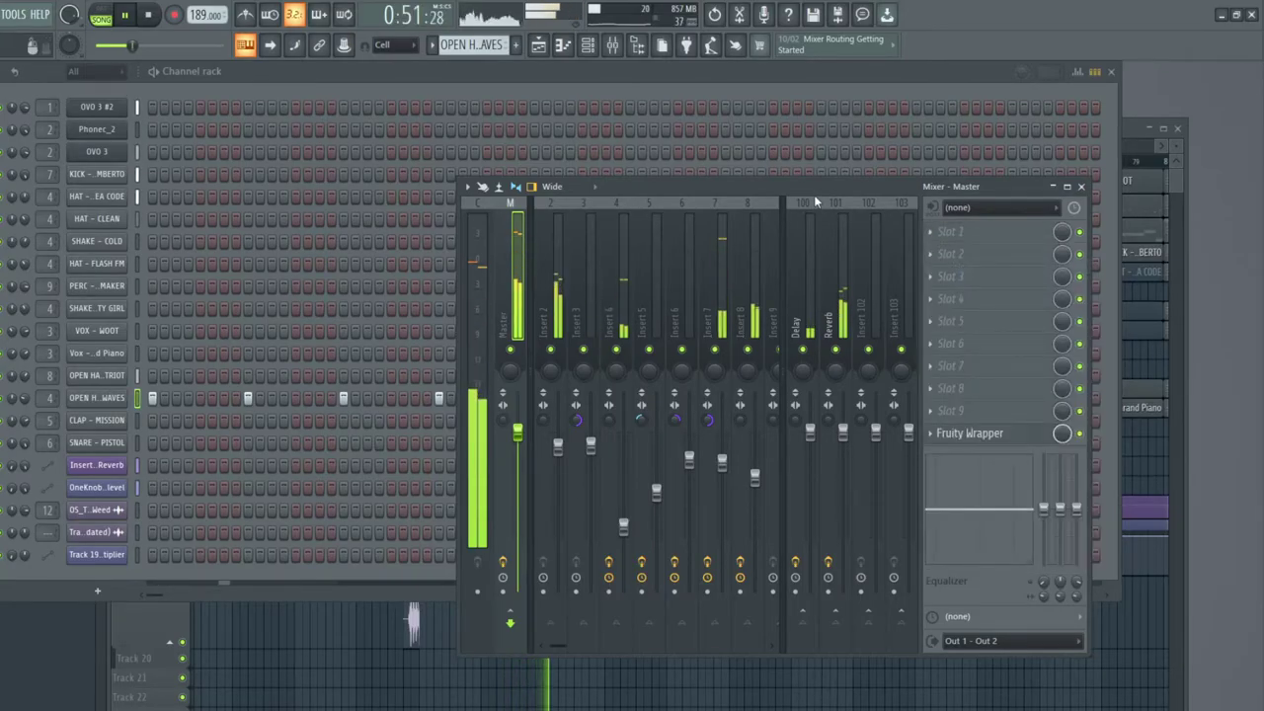
pyautogui.moveTo(814, 188); pyautogui.dragTo(738, 190)
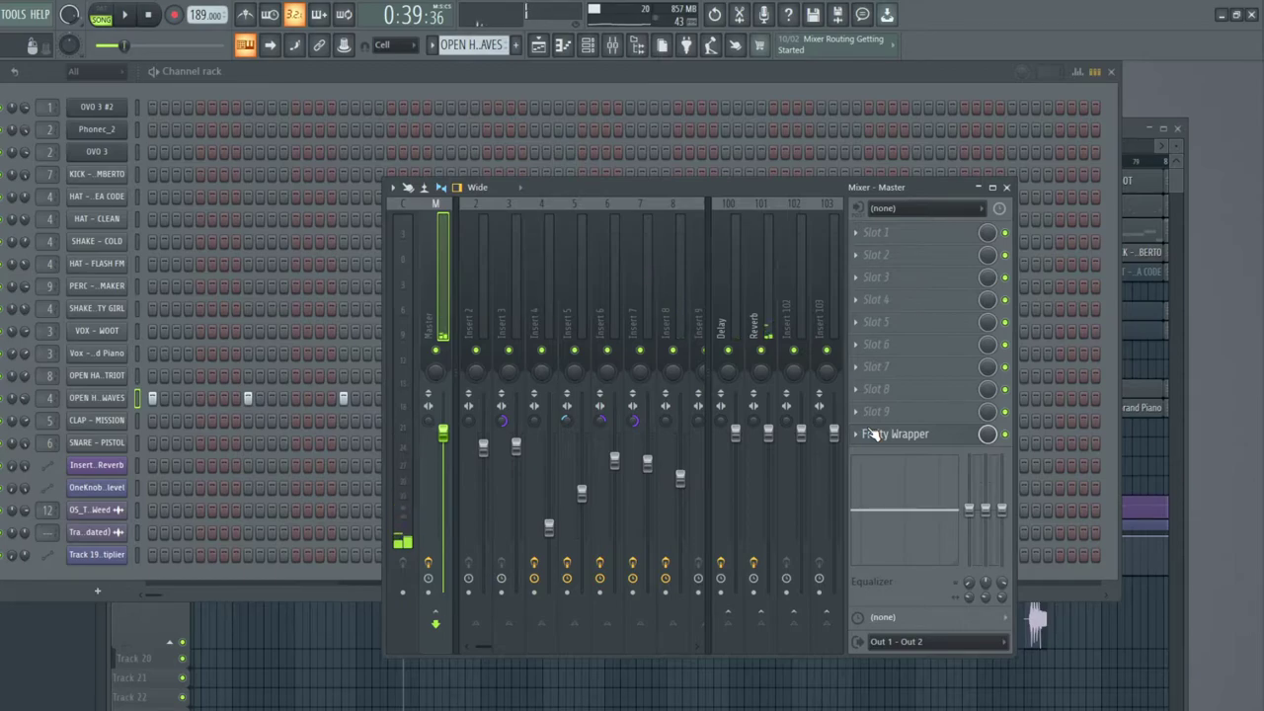
pyautogui.click(857, 434)
pyautogui.moveTo(874, 454)
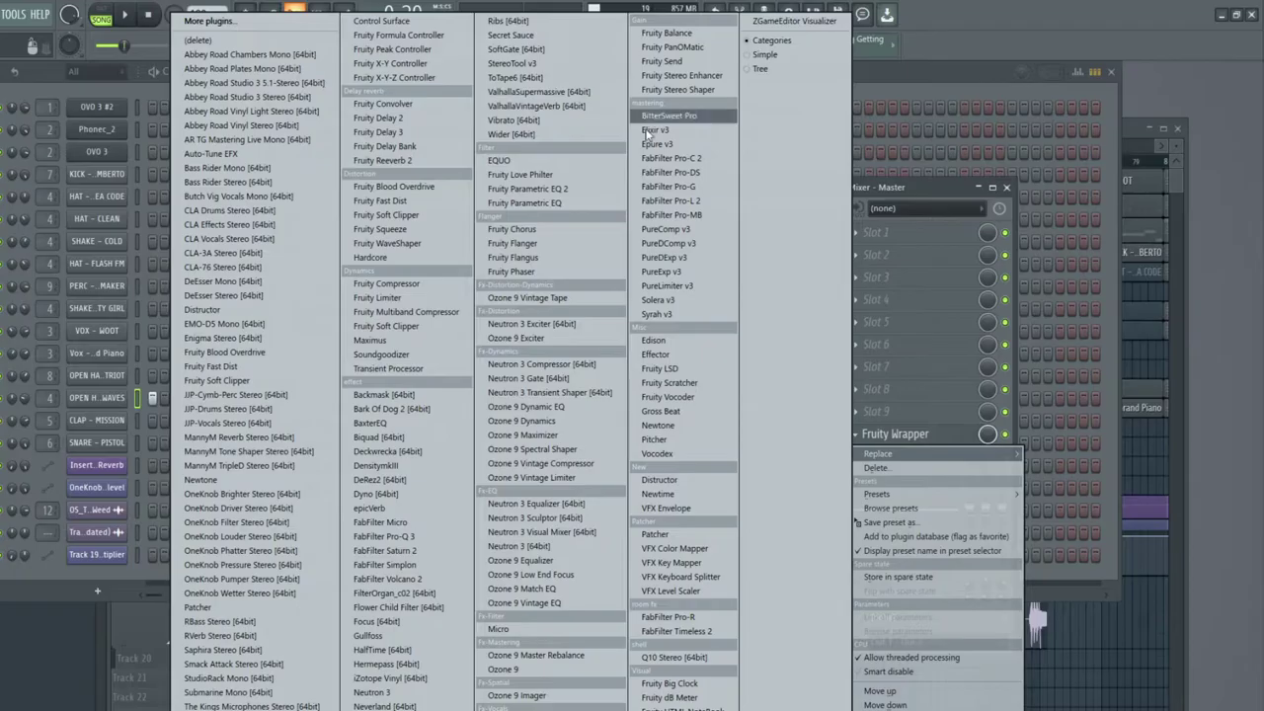
pyautogui.click(222, 310)
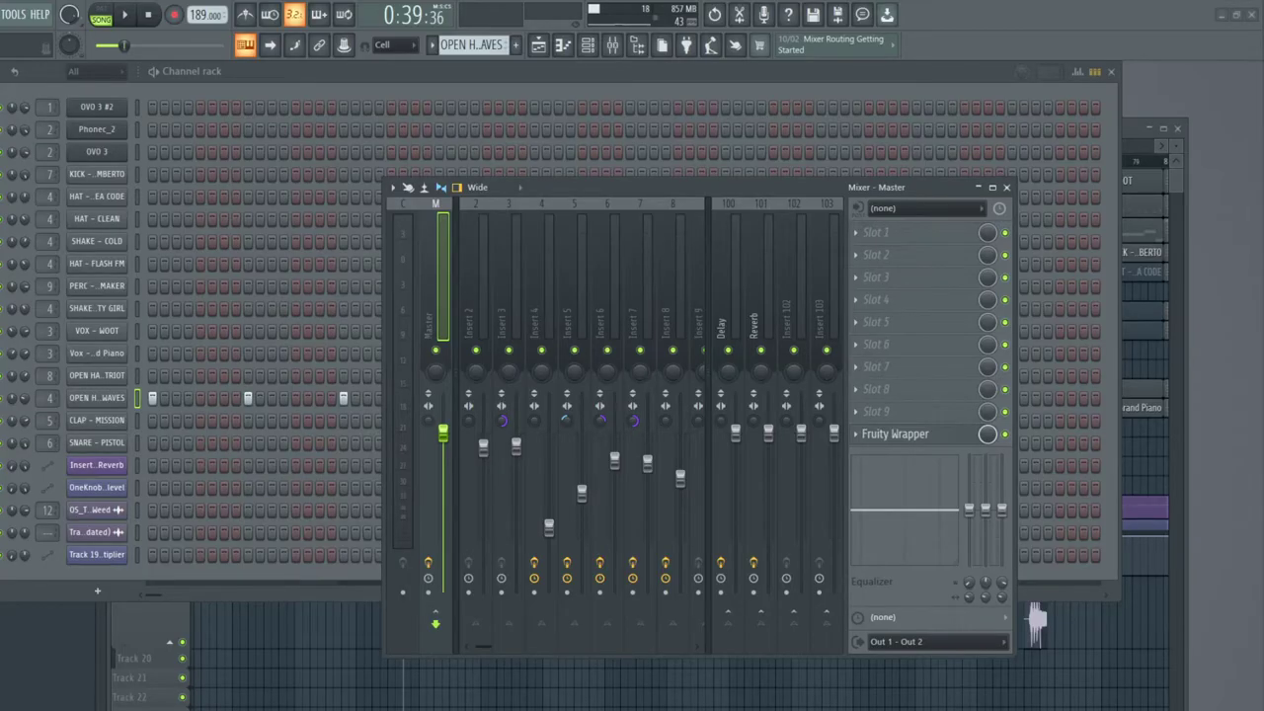
# Step: Replace the Fruity Wrapper in the Master track's last effect slot with Gullfoss while the song plays
pyautogui.moveTo(608, 188); pyautogui.dragTo(570, 166)
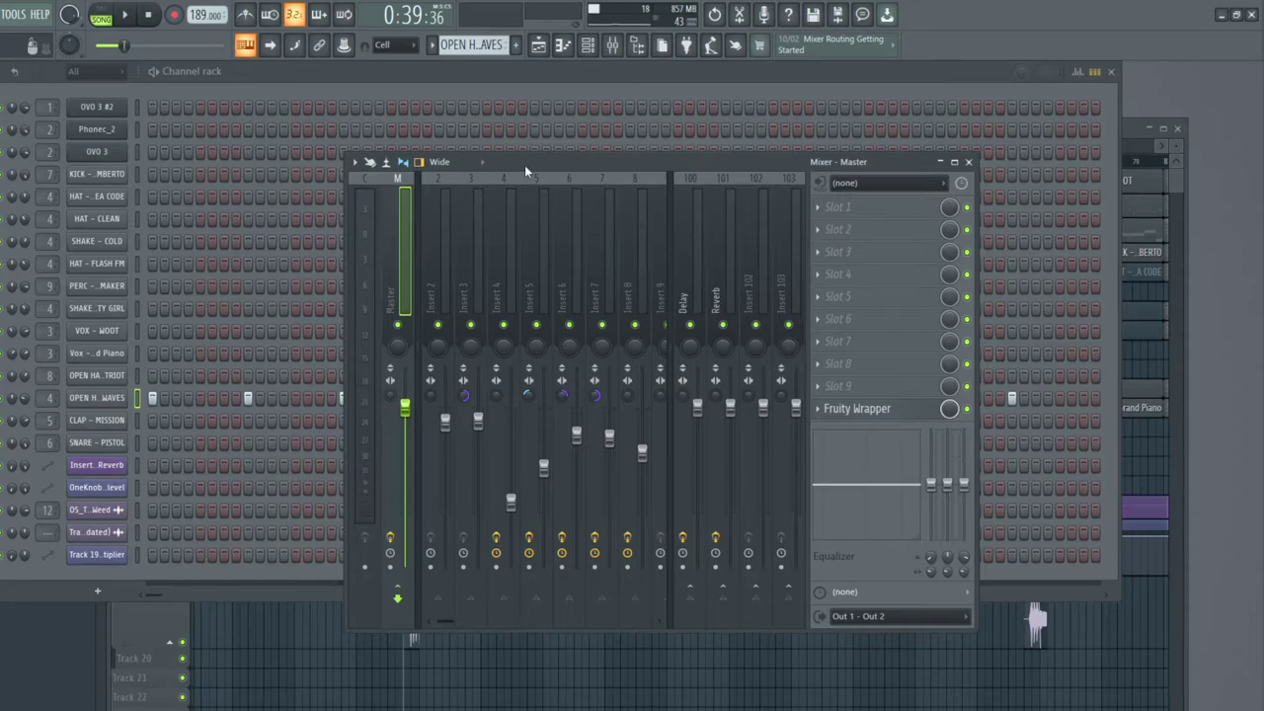
pyautogui.moveTo(525, 168); pyautogui.dragTo(526, 154)
pyautogui.press('space')
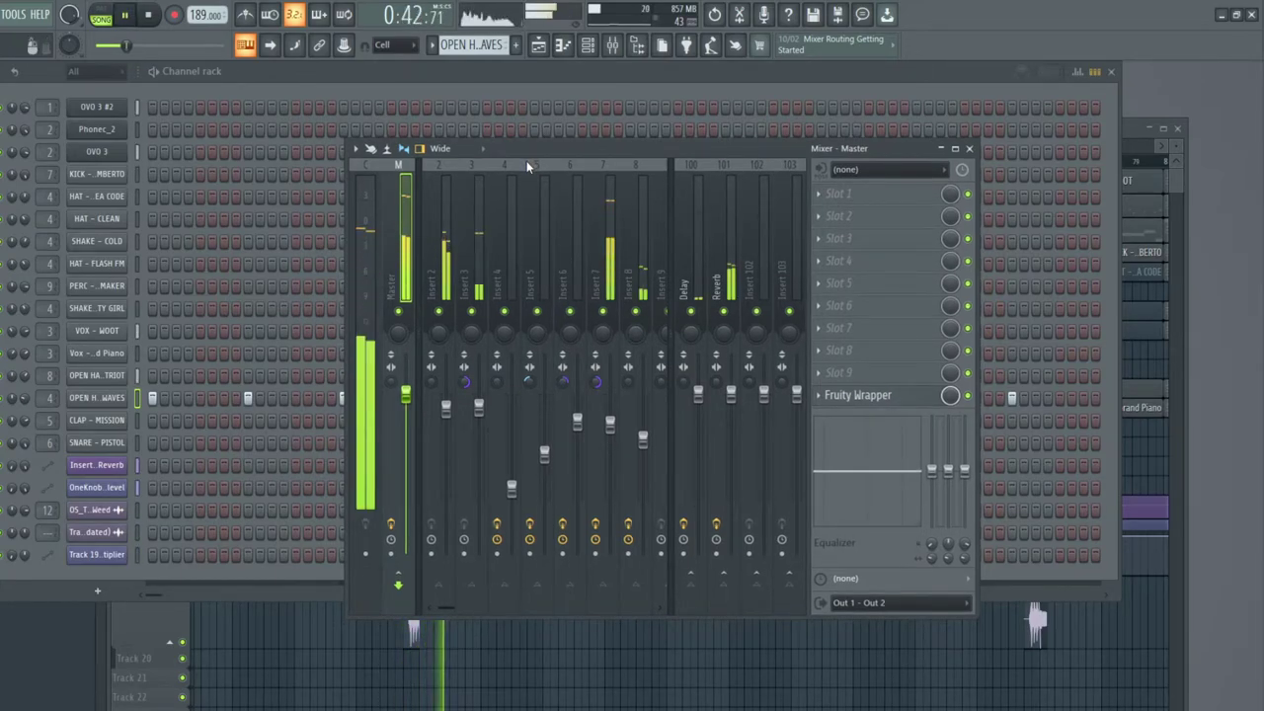
pyautogui.click(819, 396)
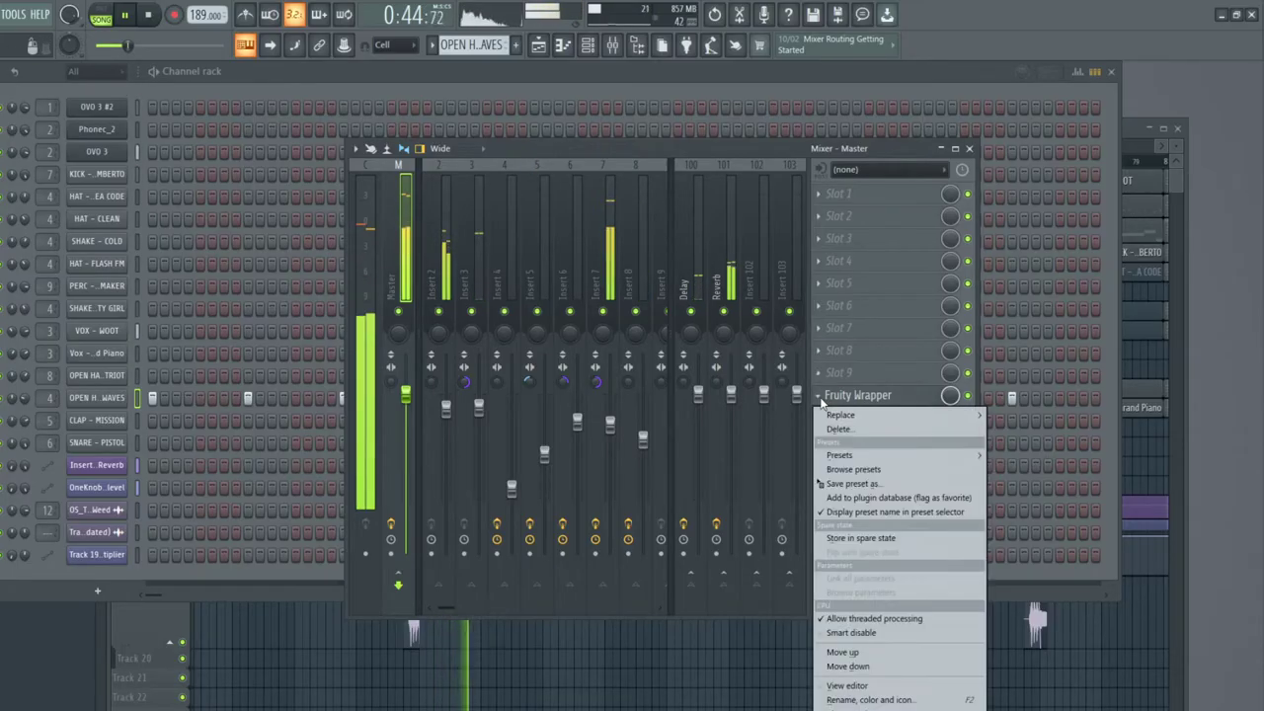
pyautogui.moveTo(840, 415)
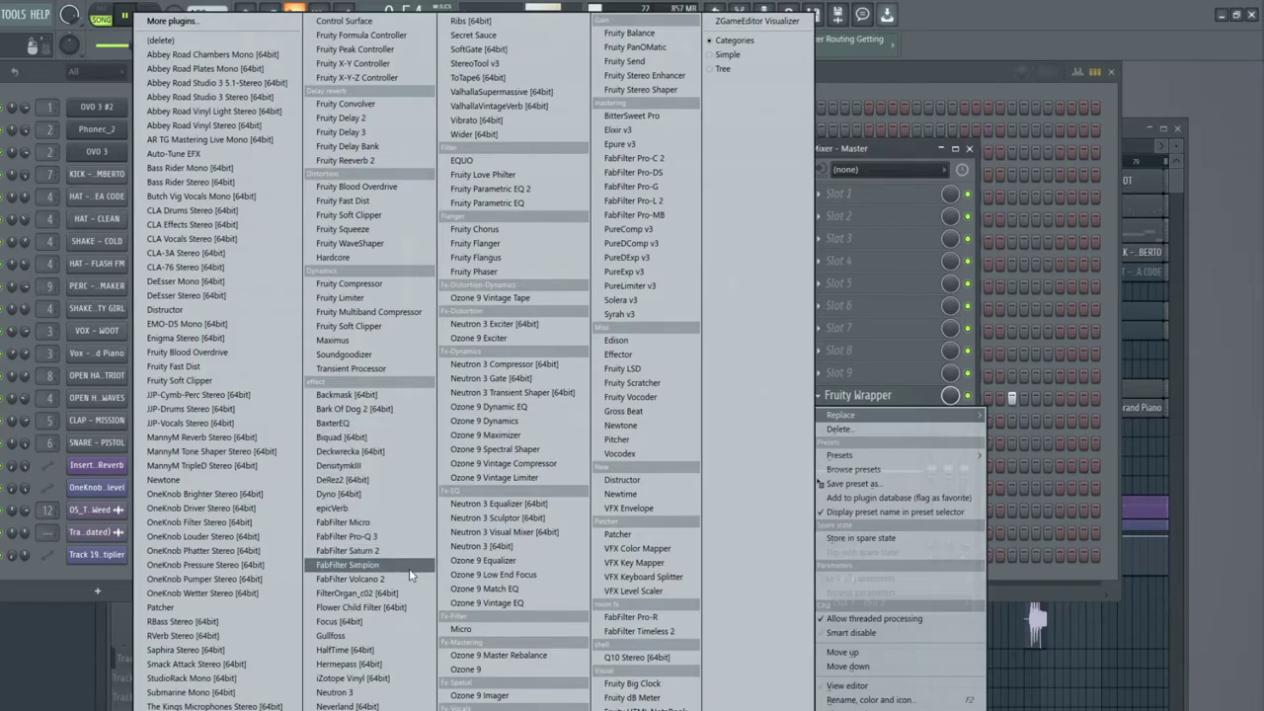
pyautogui.click(408, 639)
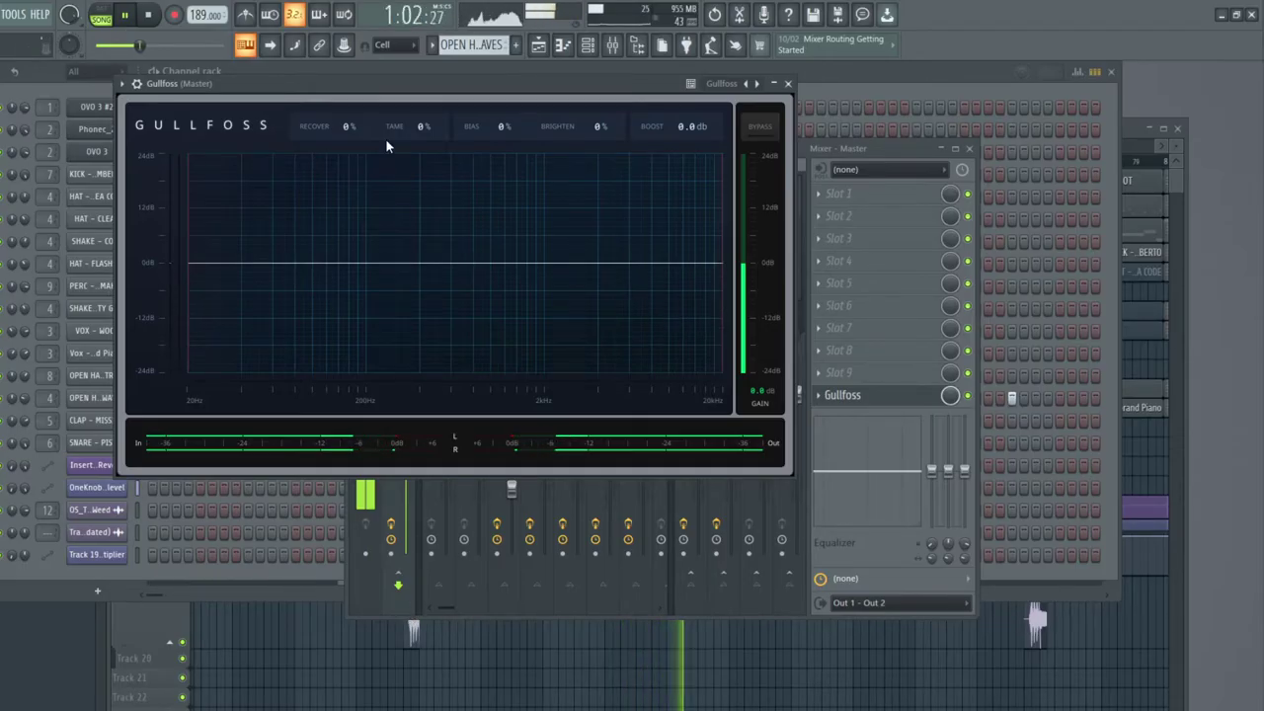
# Step: Set Gullfoss on the Master to Tame 19%, Recover 40% and Brighten 17%
pyautogui.moveTo(397, 131); pyautogui.dragTo(406, 108)
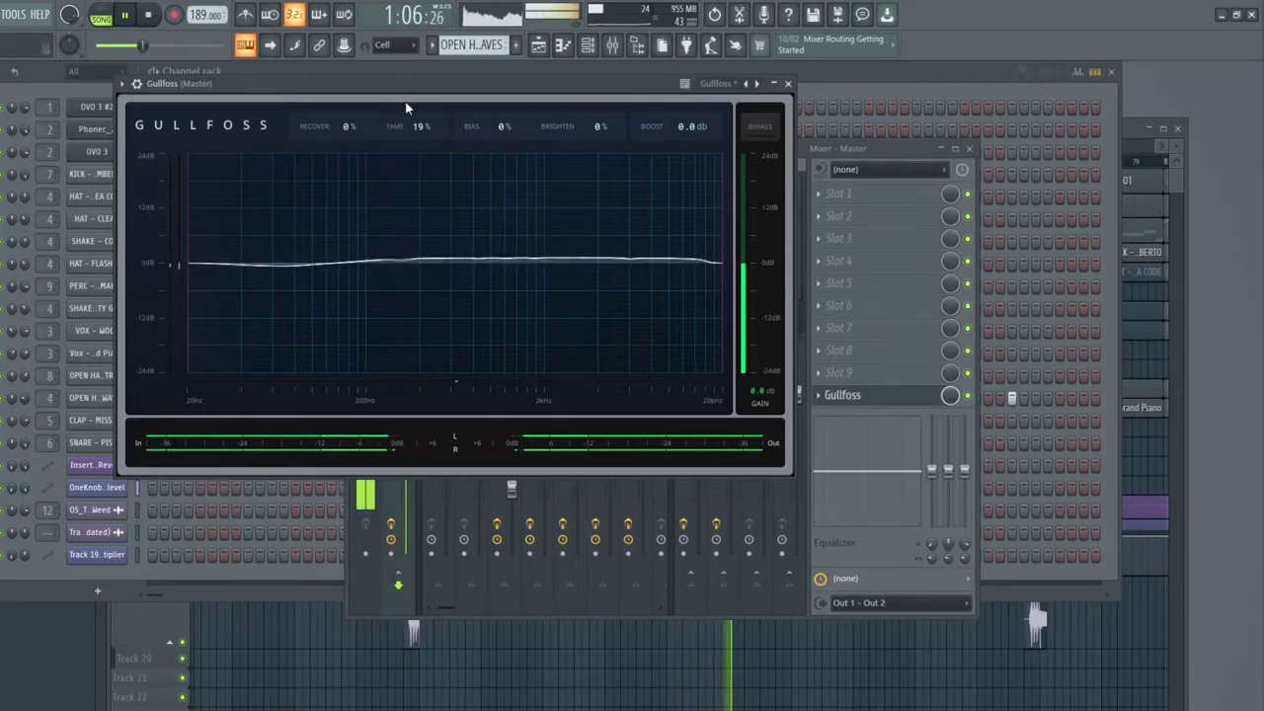
pyautogui.moveTo(331, 131); pyautogui.dragTo(338, 85)
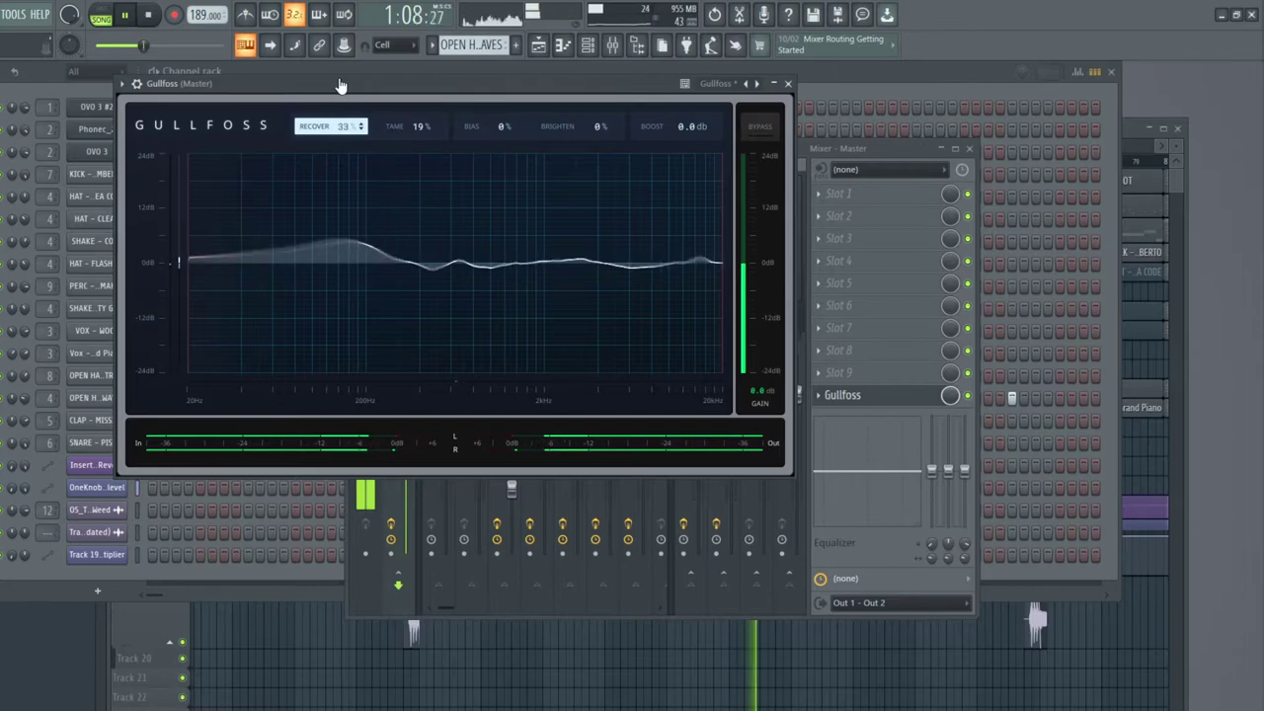
pyautogui.moveTo(338, 131); pyautogui.dragTo(340, 124)
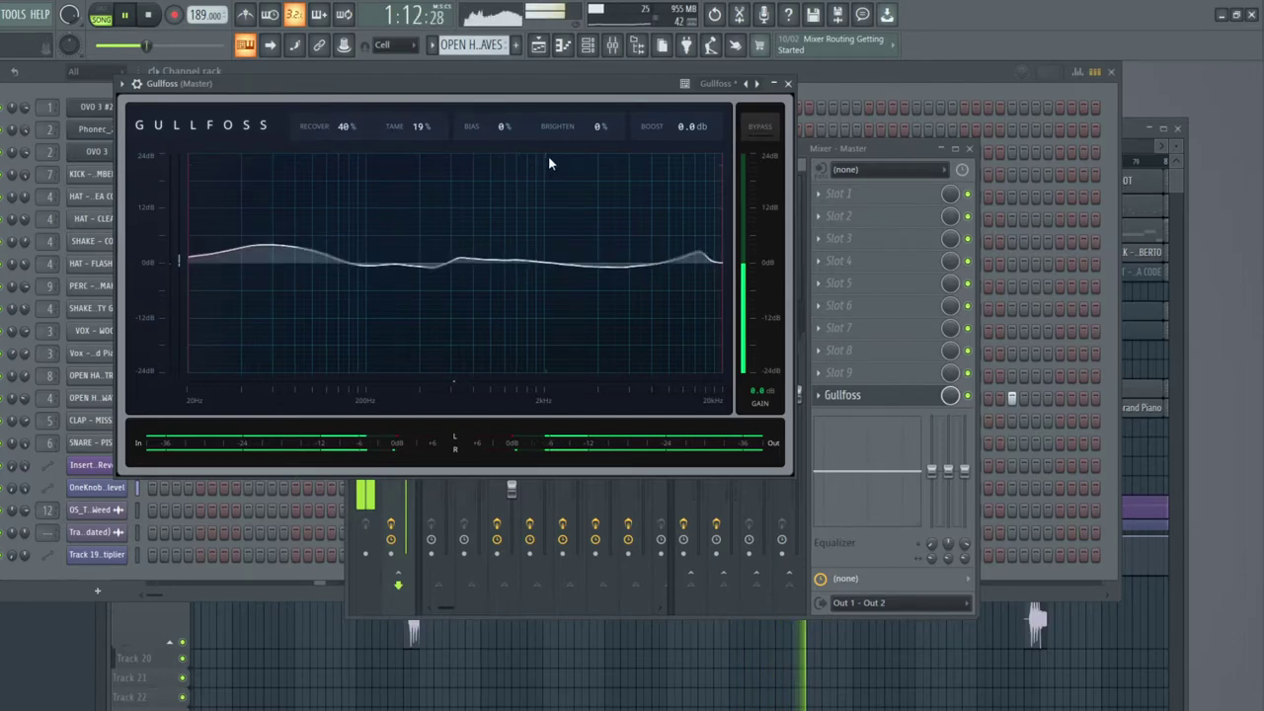
pyautogui.moveTo(560, 136); pyautogui.dragTo(589, 277)
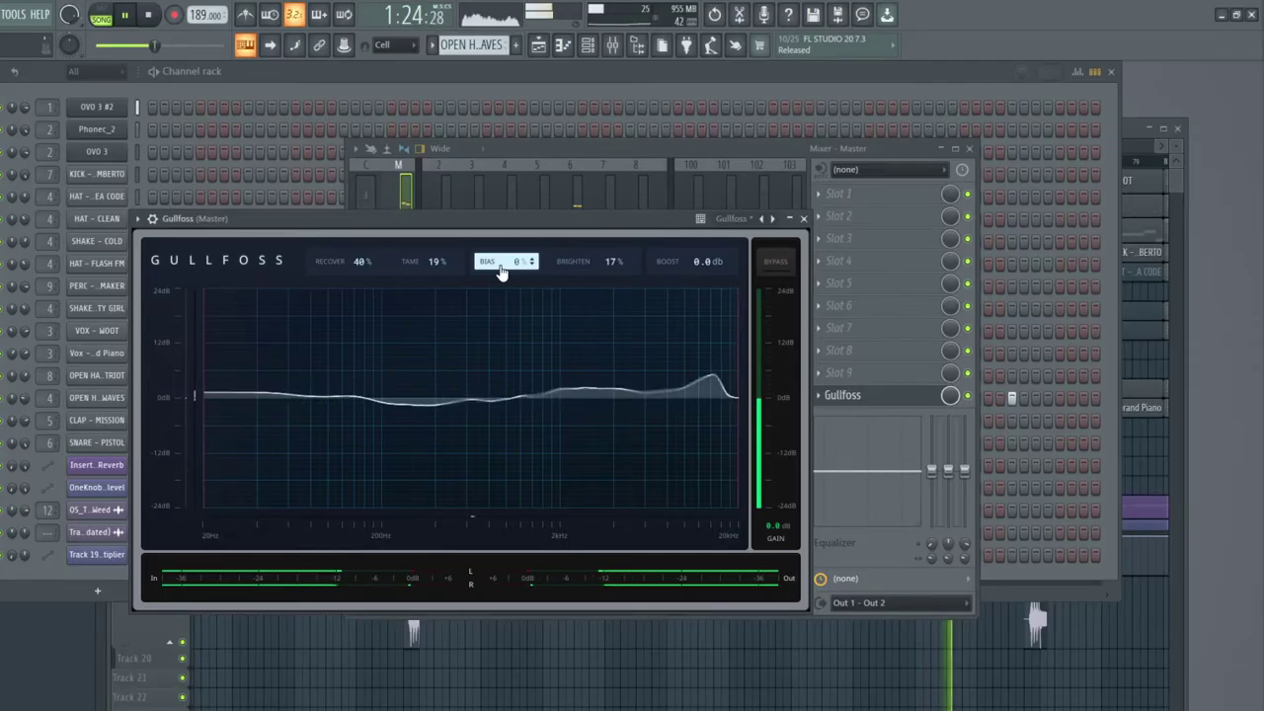
# Step: Set Gullfoss's Bias to -31% after trying 47%, and close the plugin window
pyautogui.moveTo(510, 220); pyautogui.dragTo(541, 241)
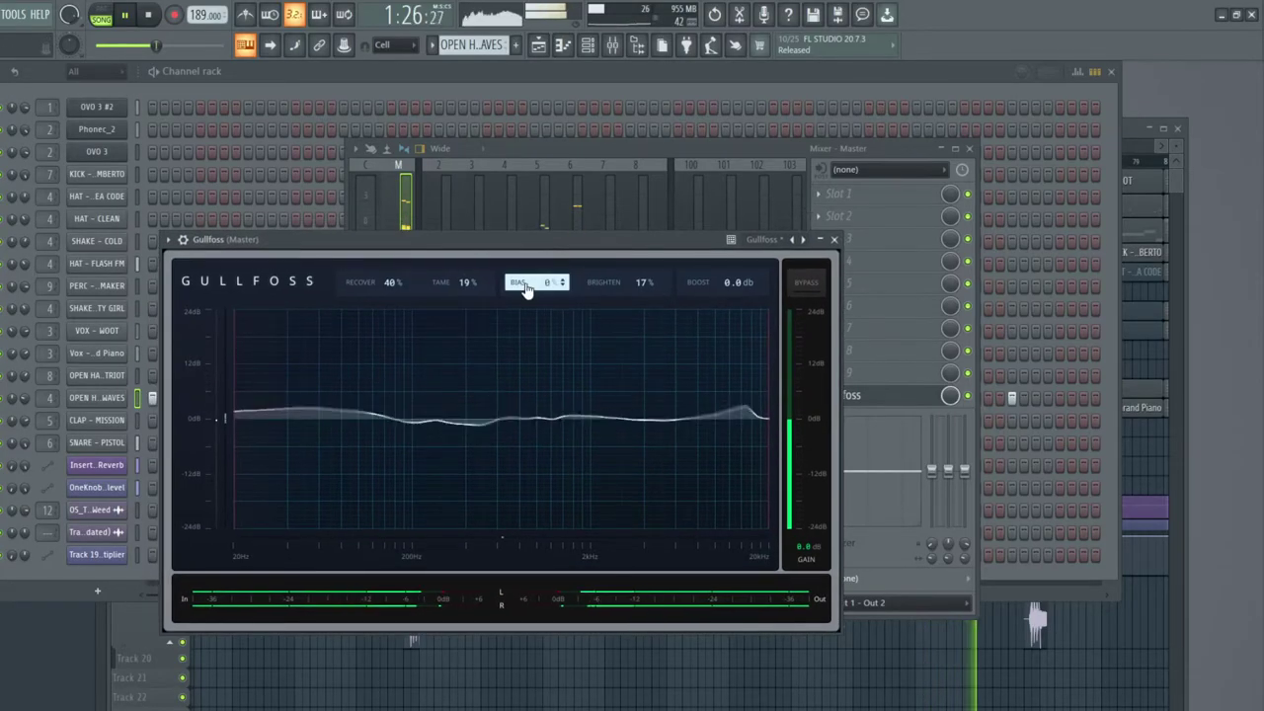
pyautogui.moveTo(525, 285); pyautogui.dragTo(551, 221)
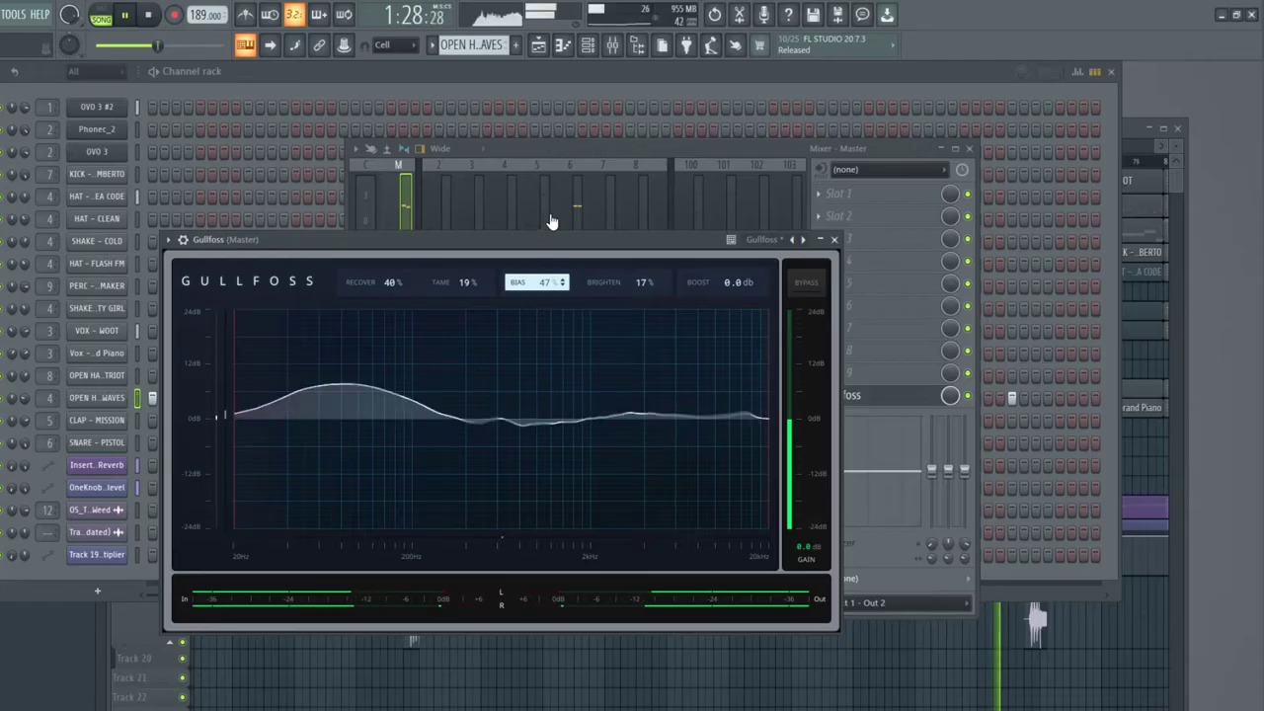
pyautogui.moveTo(550, 221); pyautogui.dragTo(551, 338)
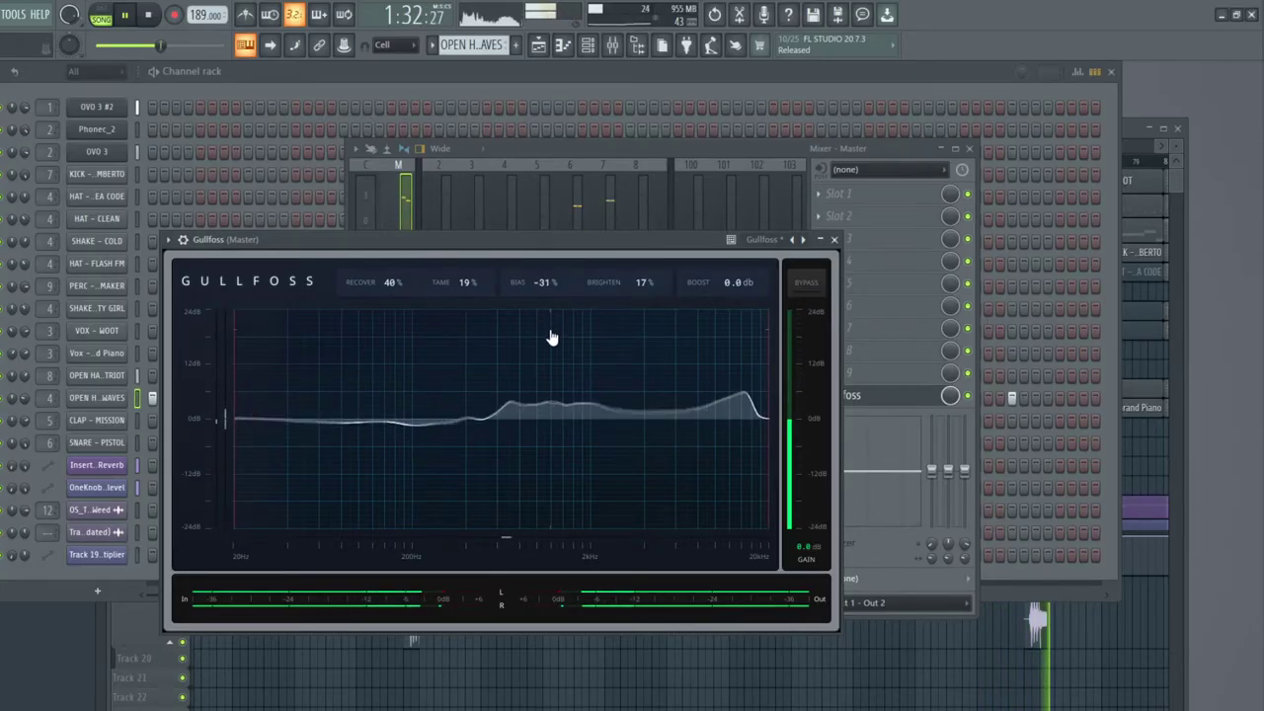
pyautogui.moveTo(673, 245); pyautogui.dragTo(687, 245)
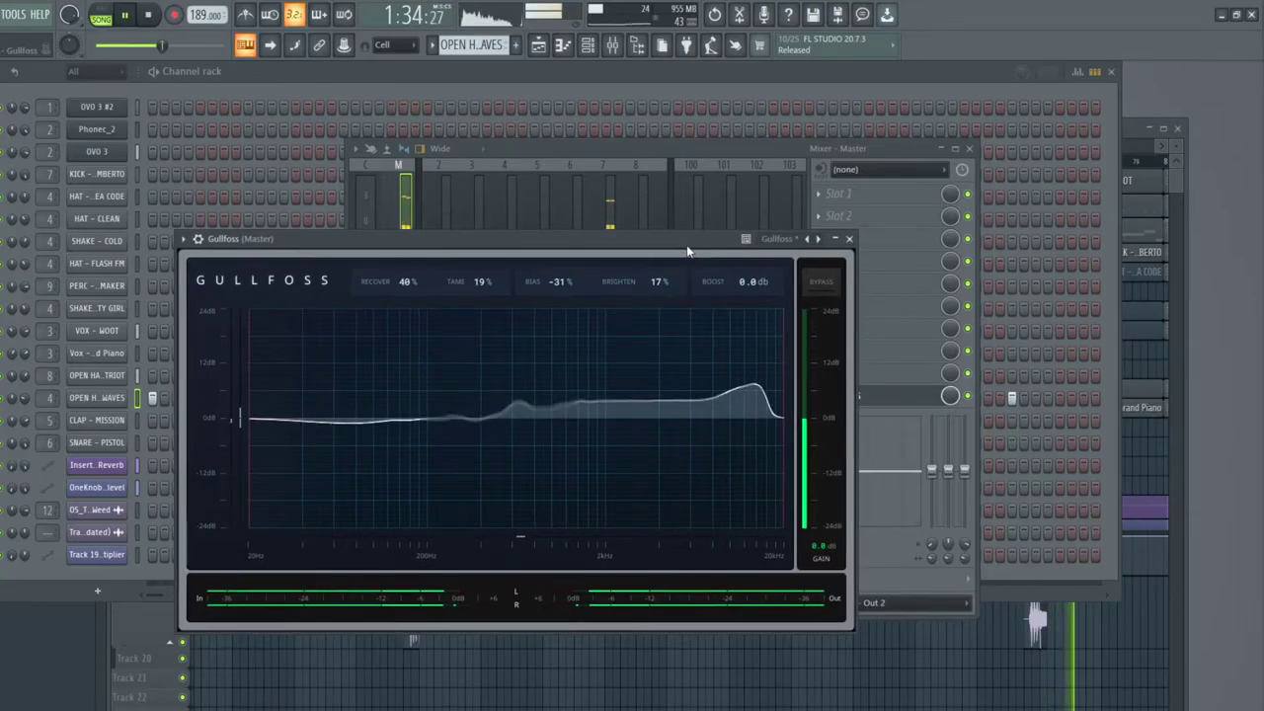
pyautogui.click(847, 242)
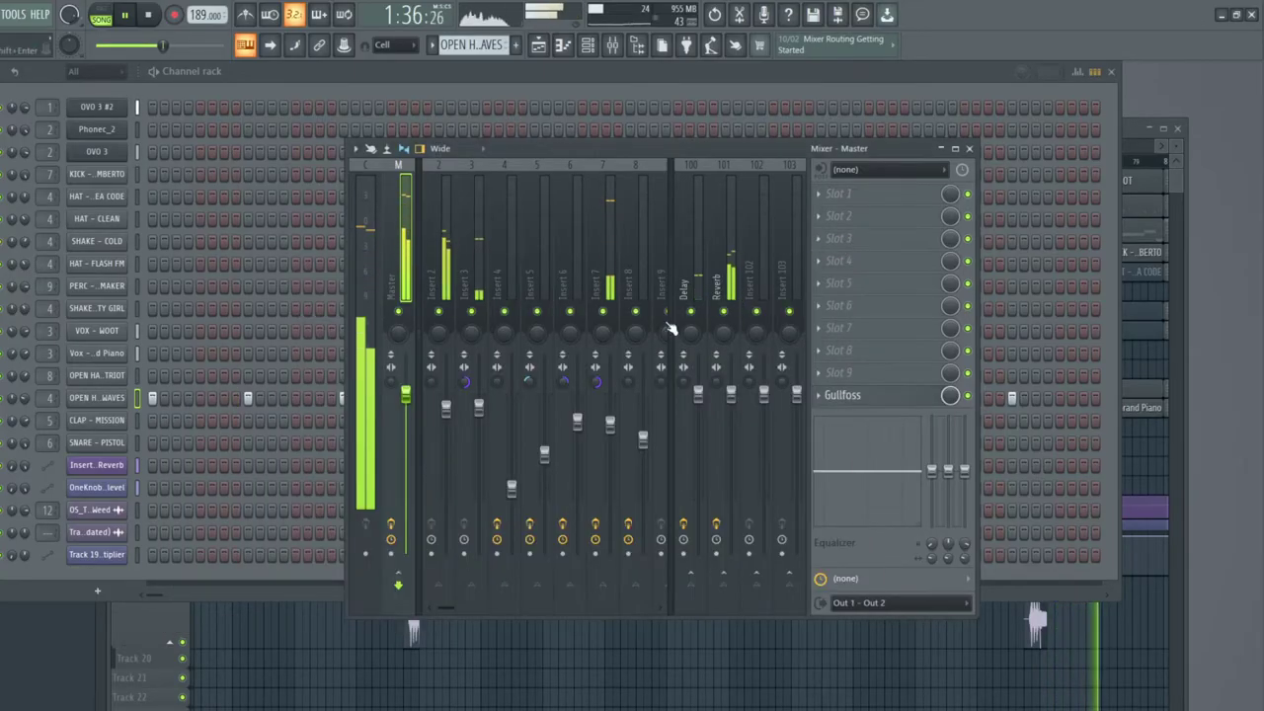
# Step: Load PanCake2 into the first effect slot of mixer Insert 3
pyautogui.moveTo(444, 608); pyautogui.dragTo(449, 611)
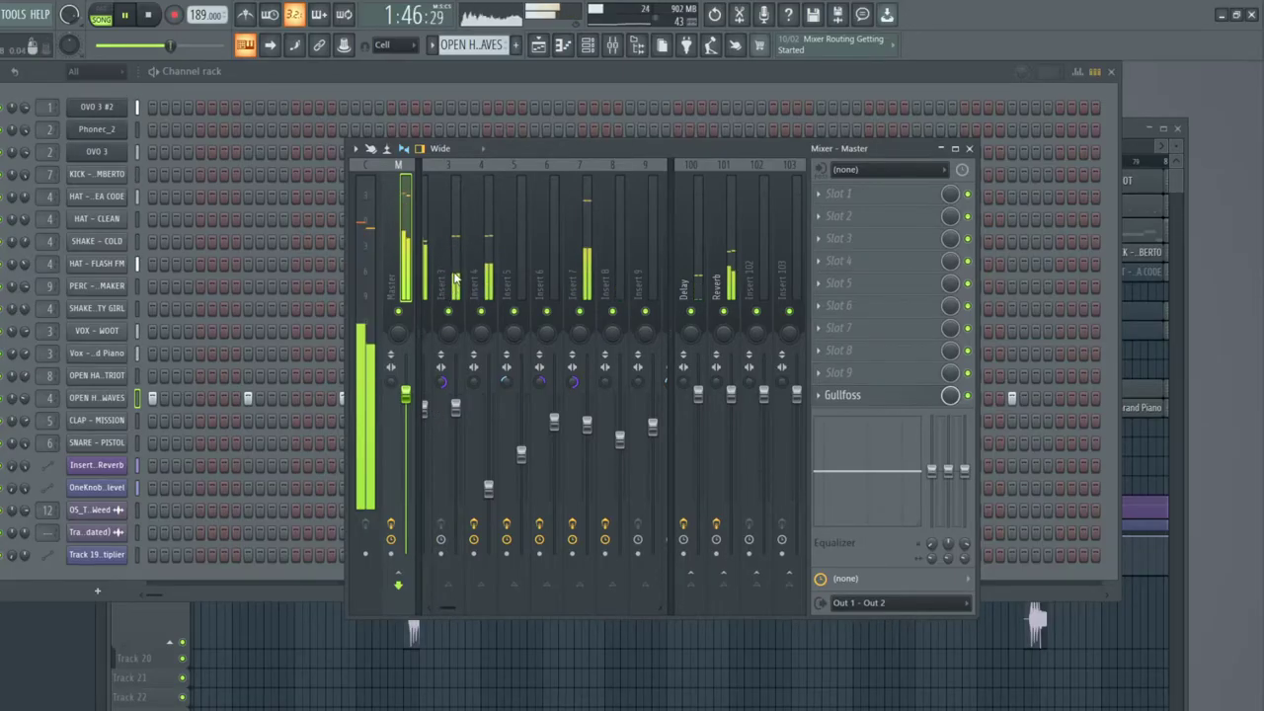
pyautogui.click(442, 508)
pyautogui.click(826, 194)
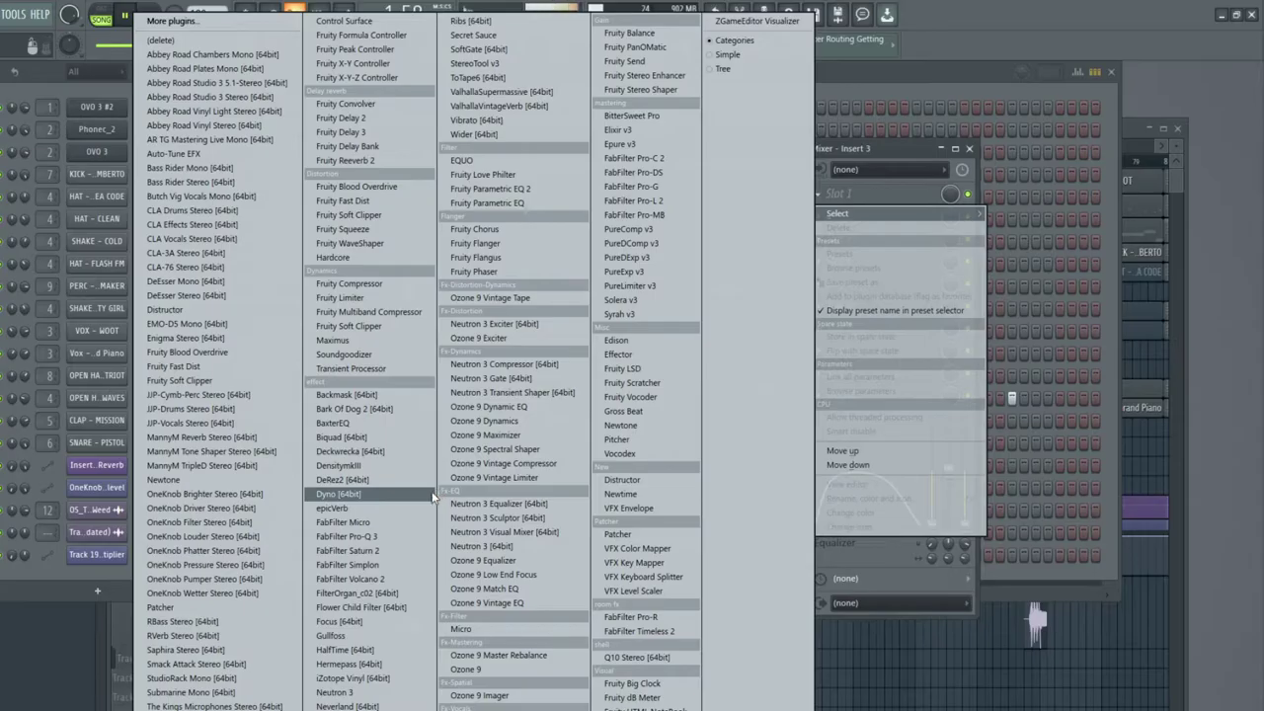
pyautogui.click(393, 691)
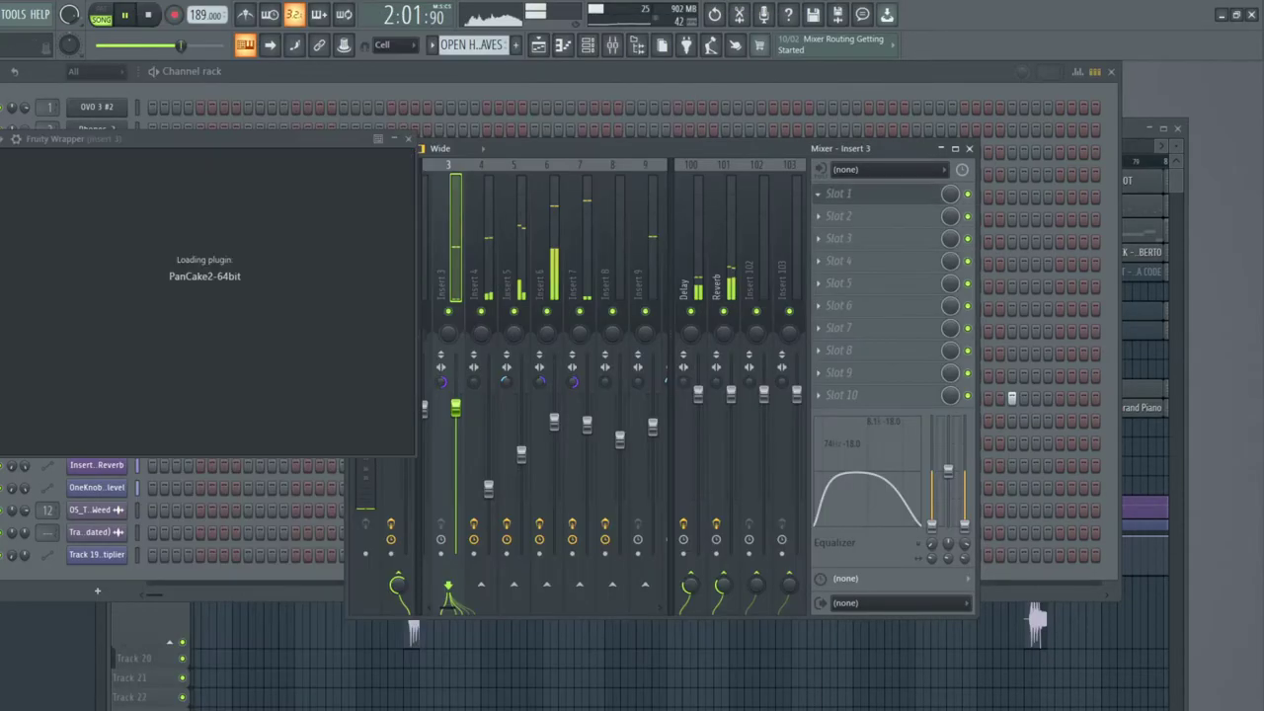
pyautogui.moveTo(211, 140); pyautogui.dragTo(532, 195)
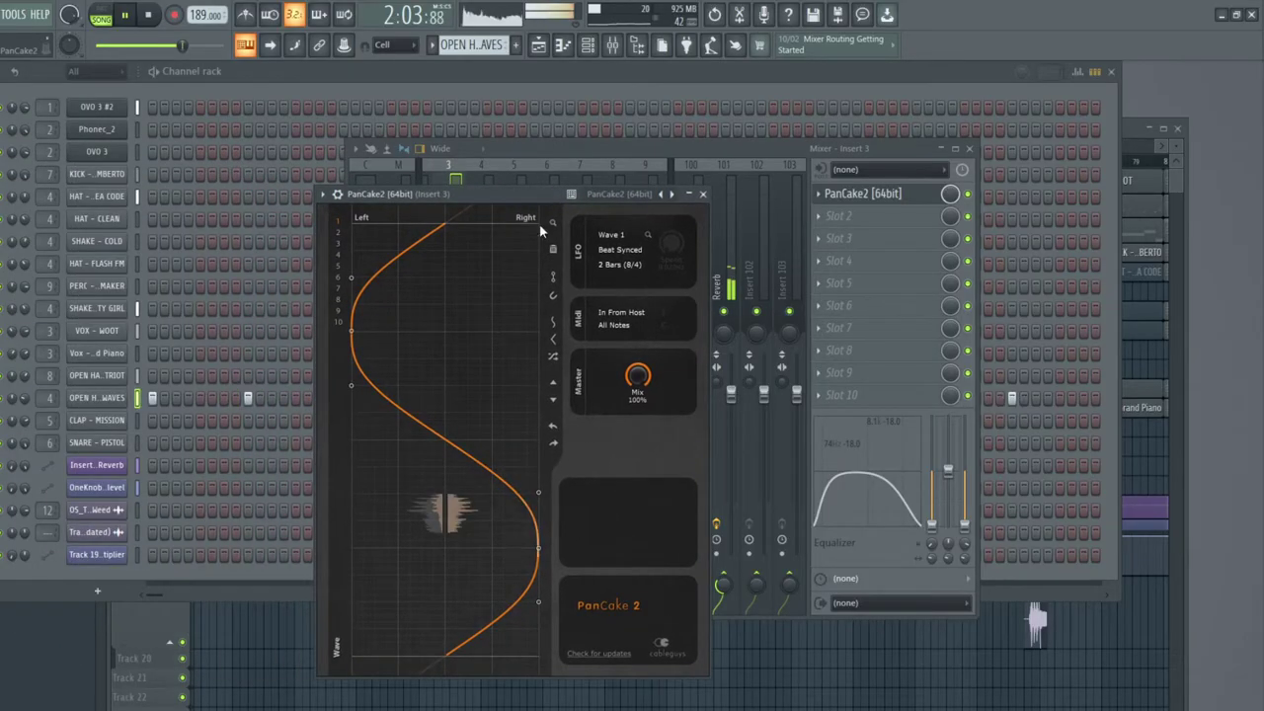
# Step: Try PanCake2 on Insert 3 with a 50% Mix and beat-synced LFO rates of 1/8 and 1/4
pyautogui.moveTo(624, 393); pyautogui.dragTo(624, 403)
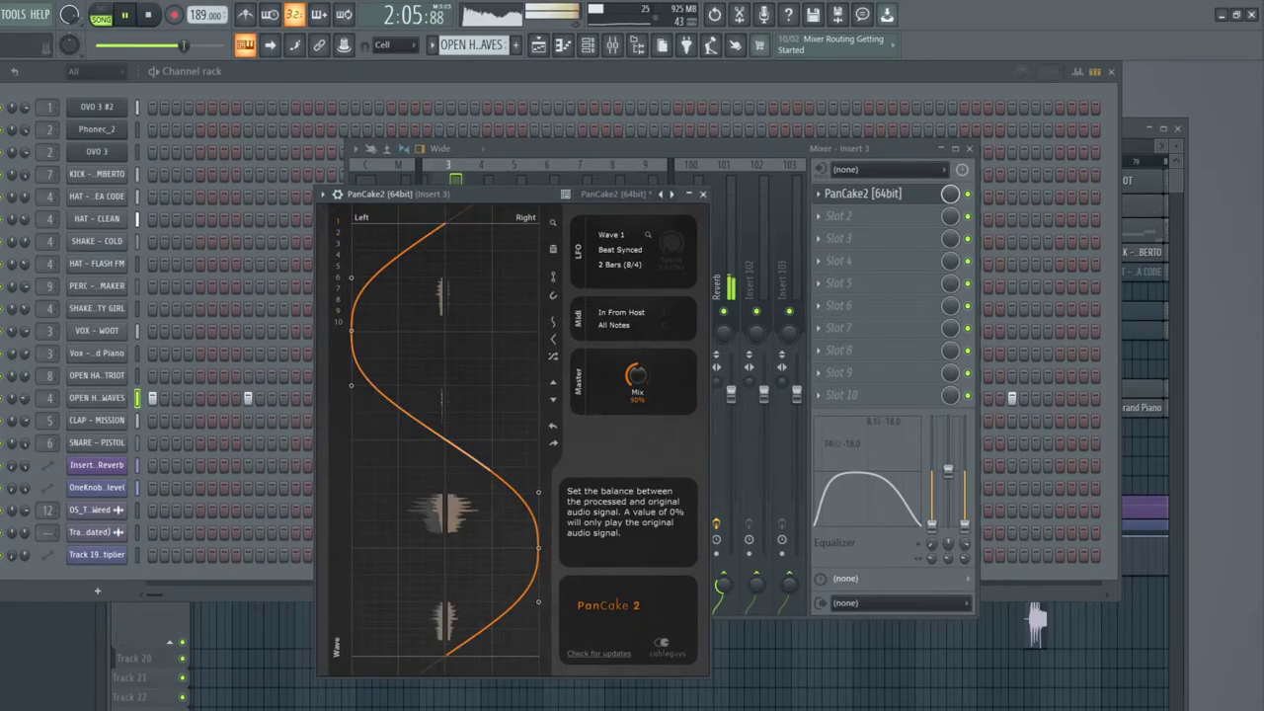
pyautogui.click(636, 267)
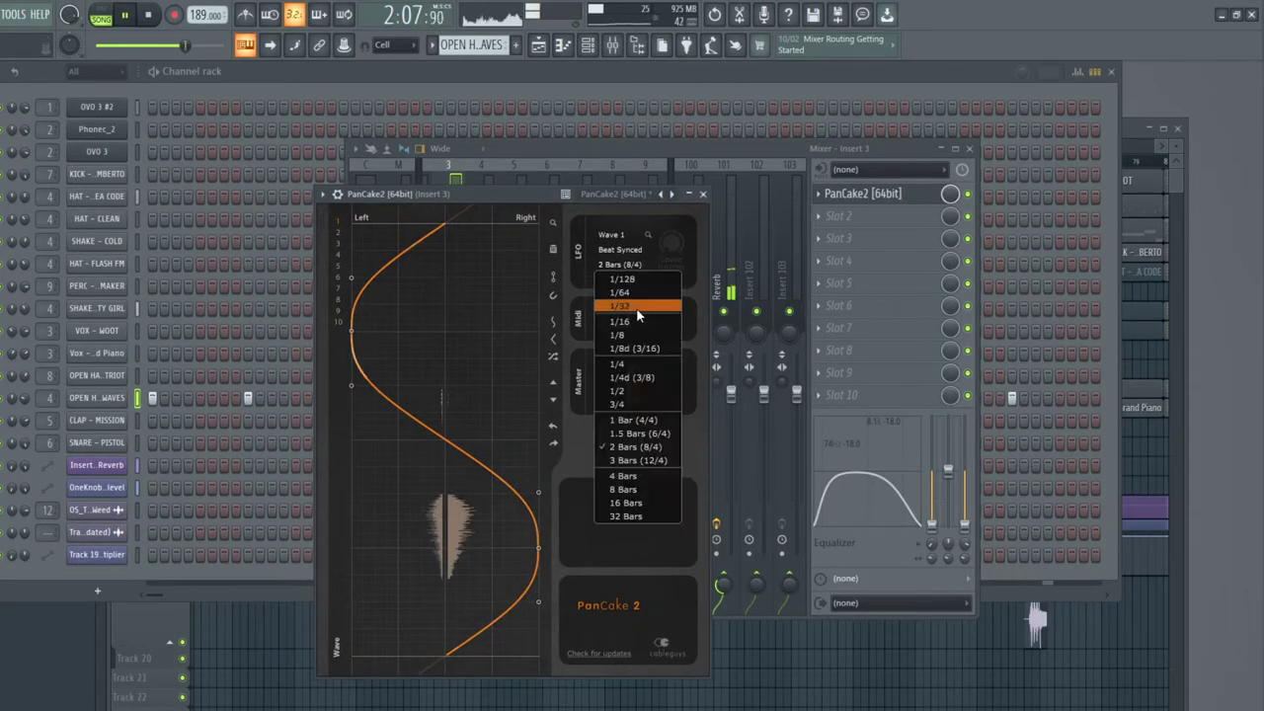
pyautogui.click(636, 333)
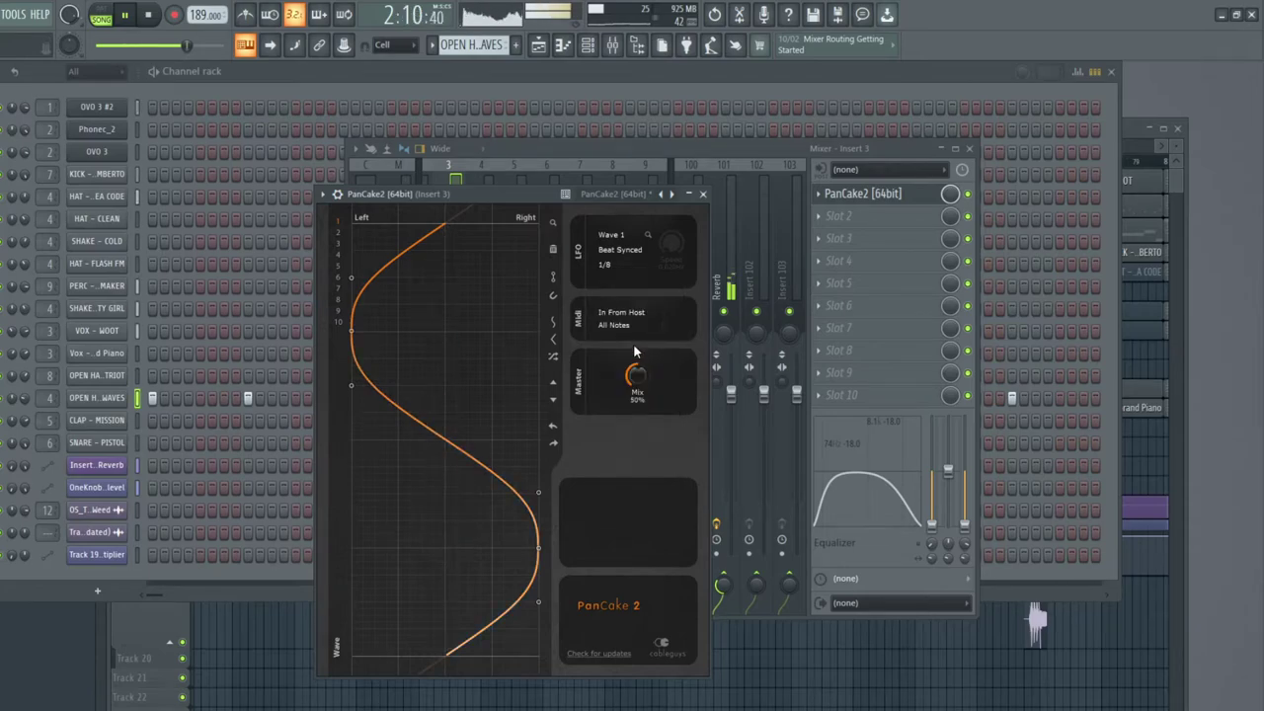
pyautogui.click(624, 268)
pyautogui.click(657, 363)
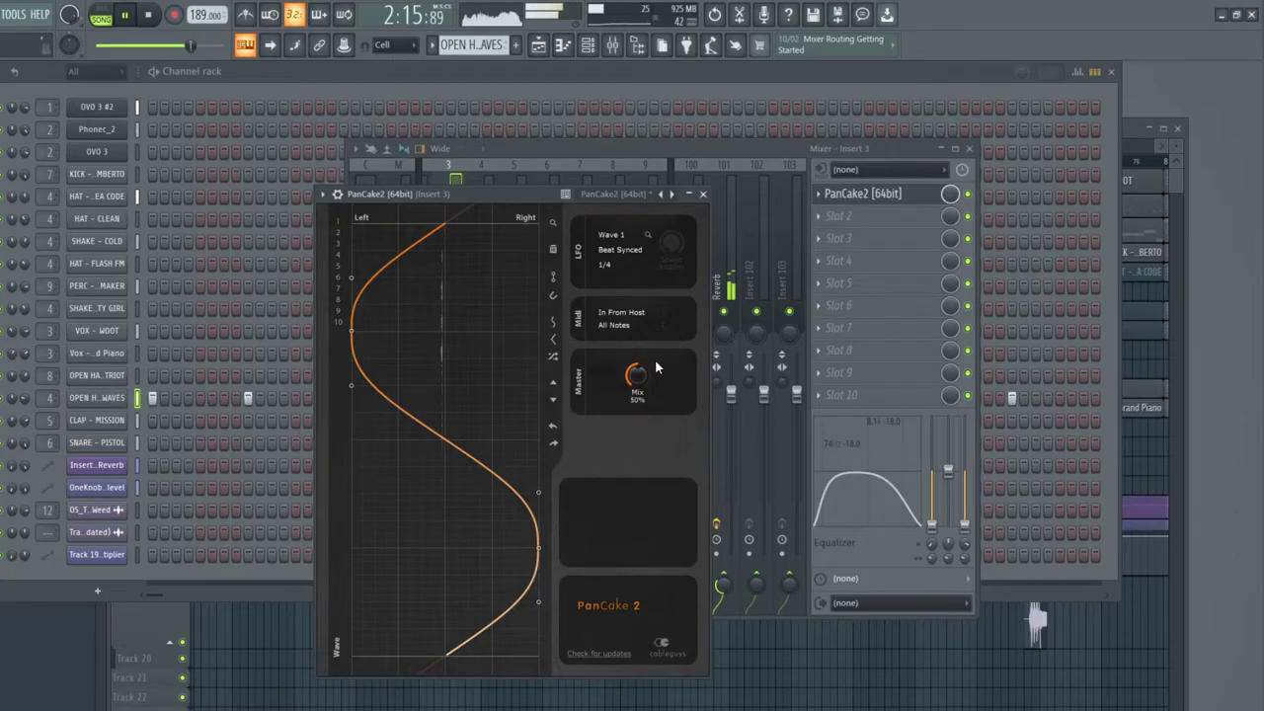
pyautogui.moveTo(646, 371)
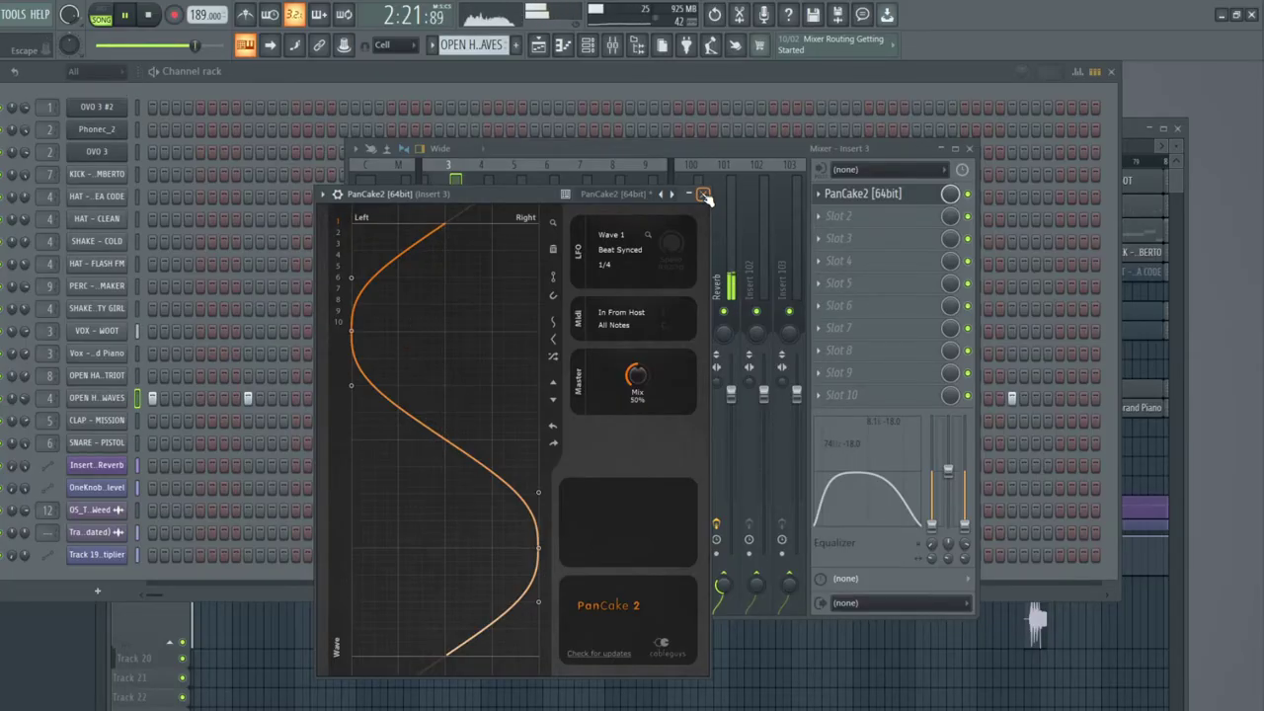
# Step: Set PanCake2's LFO rate to 1/2 and raise its Mix to about 78%
pyautogui.click(617, 265)
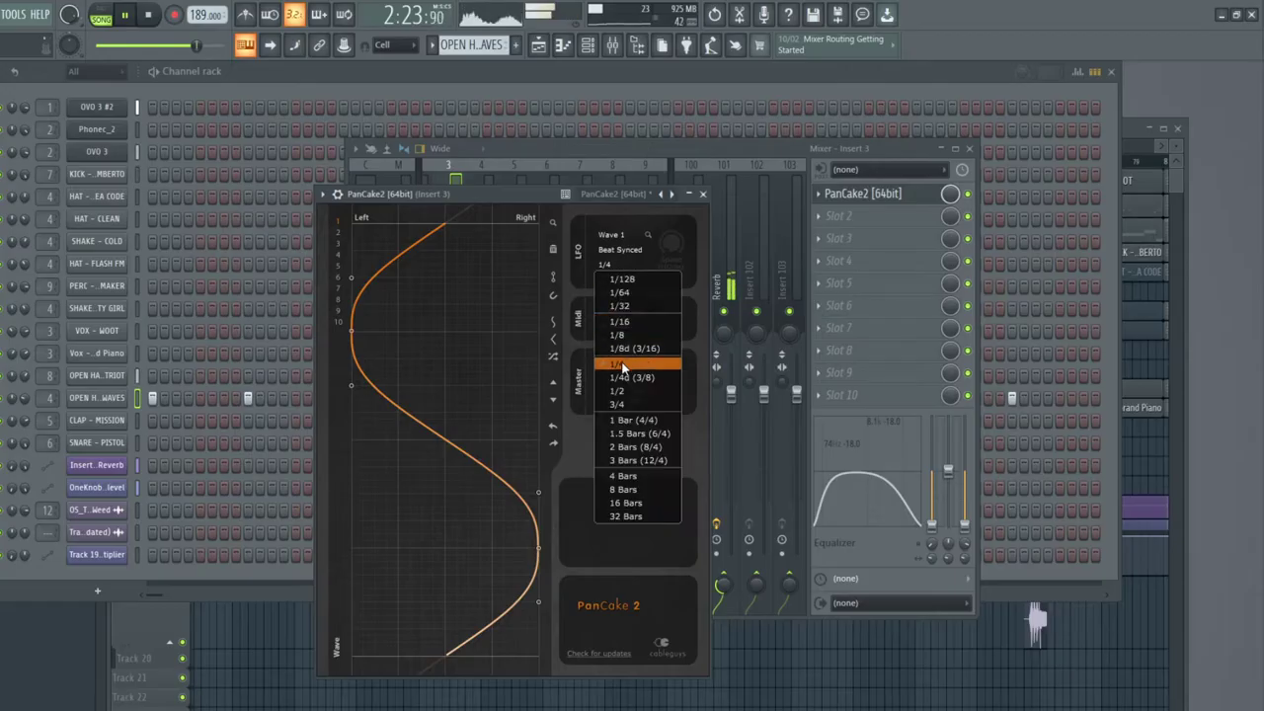
pyautogui.click(628, 391)
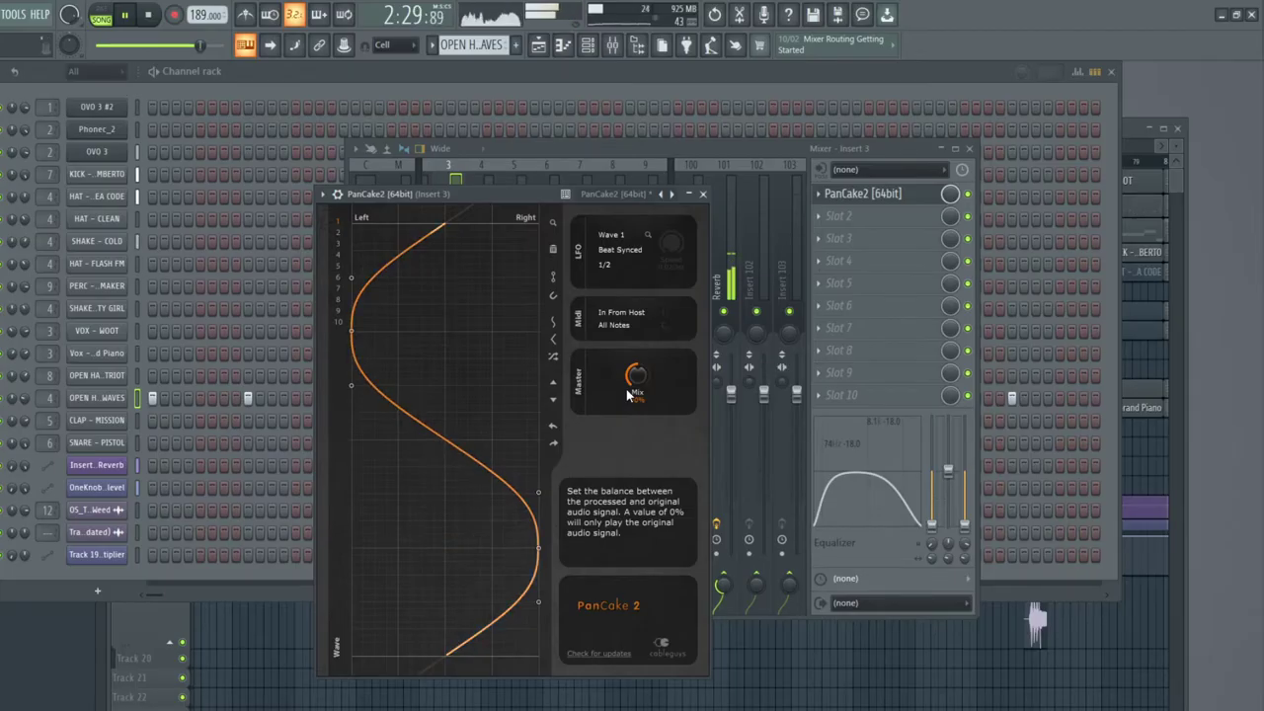
pyautogui.moveTo(634, 383); pyautogui.dragTo(634, 341)
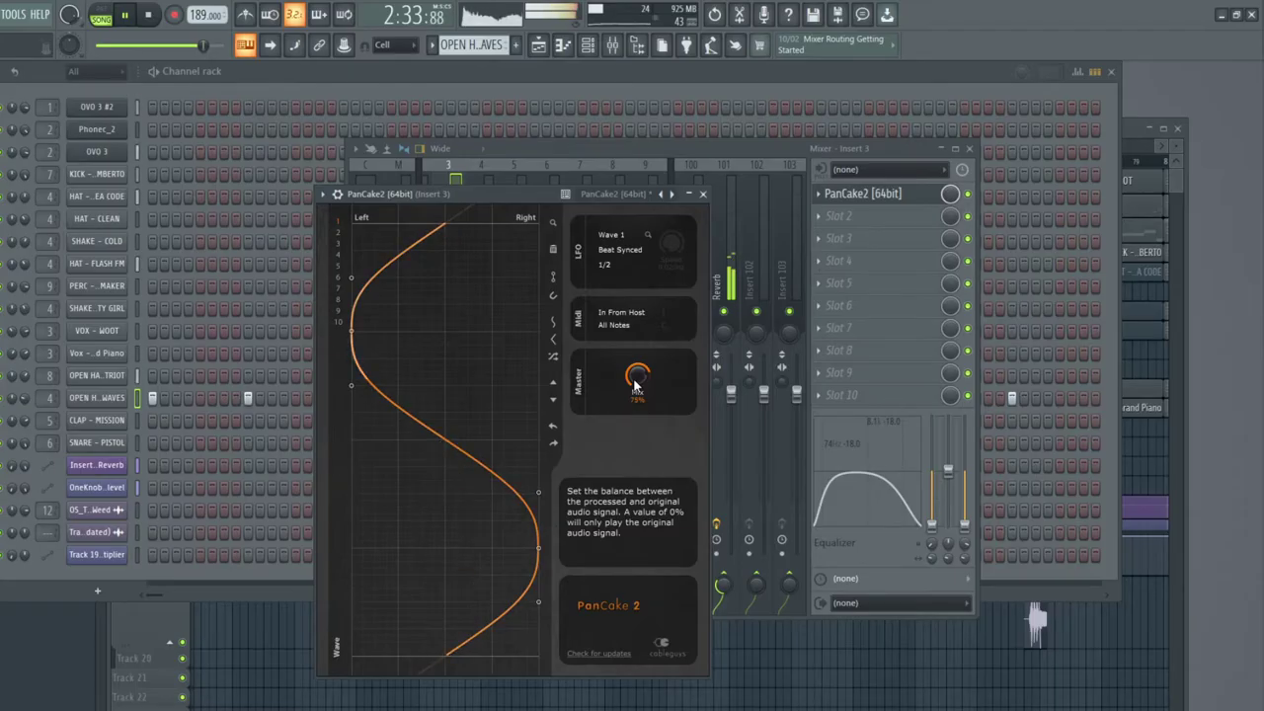
# Step: Reopen PanCake2 from the mixer's Insert 3, fine-tune its Mix, and close the plugin and mixer windows
pyautogui.press('F9')
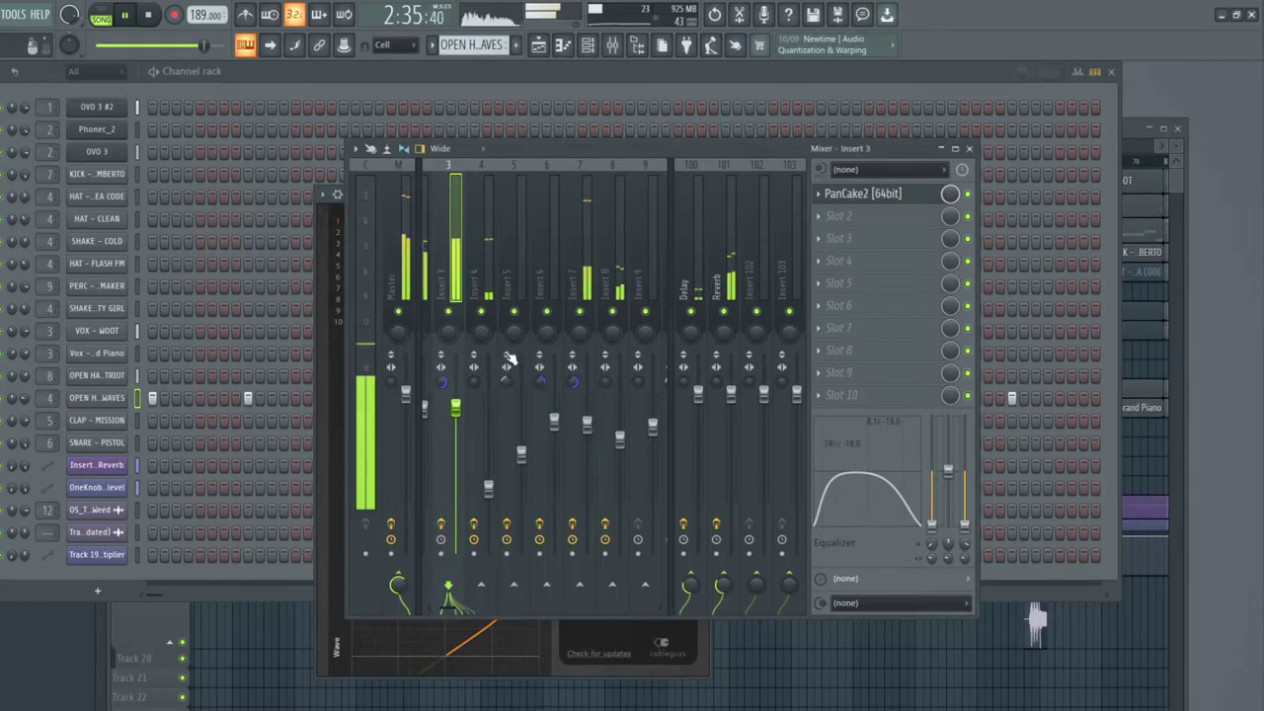
pyautogui.rightClick(447, 391)
pyautogui.click(399, 399)
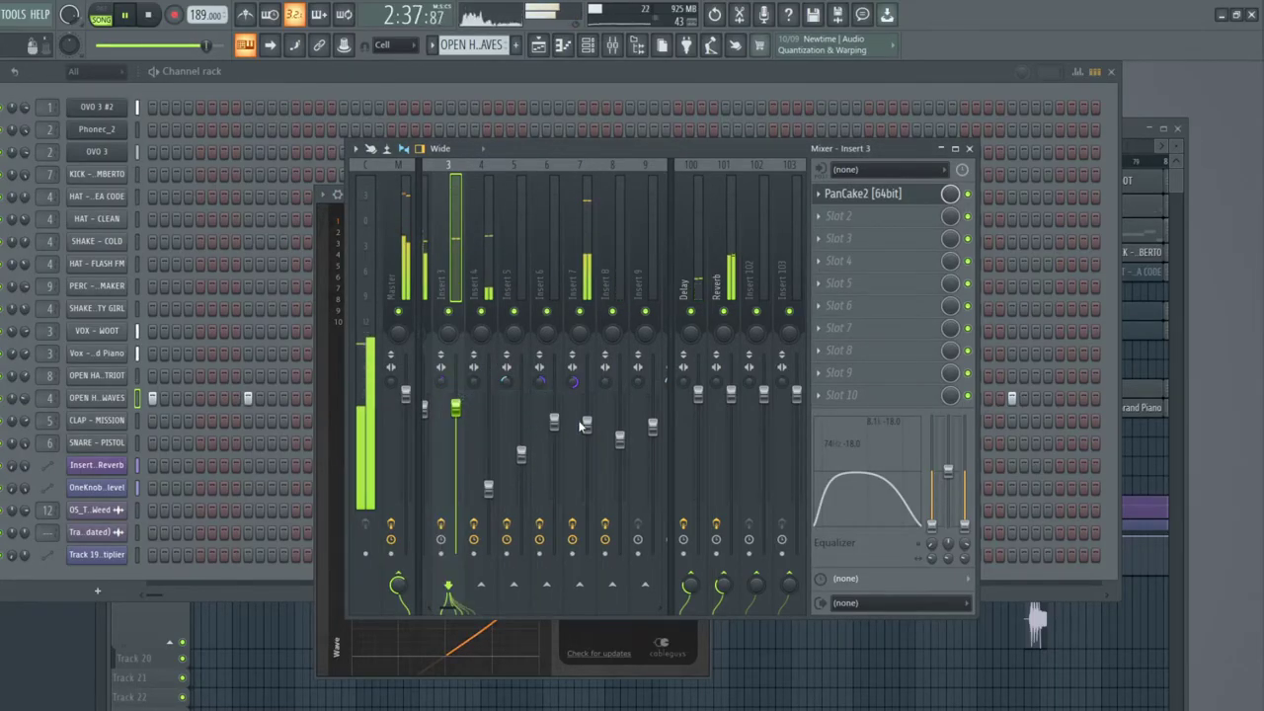
pyautogui.click(876, 196)
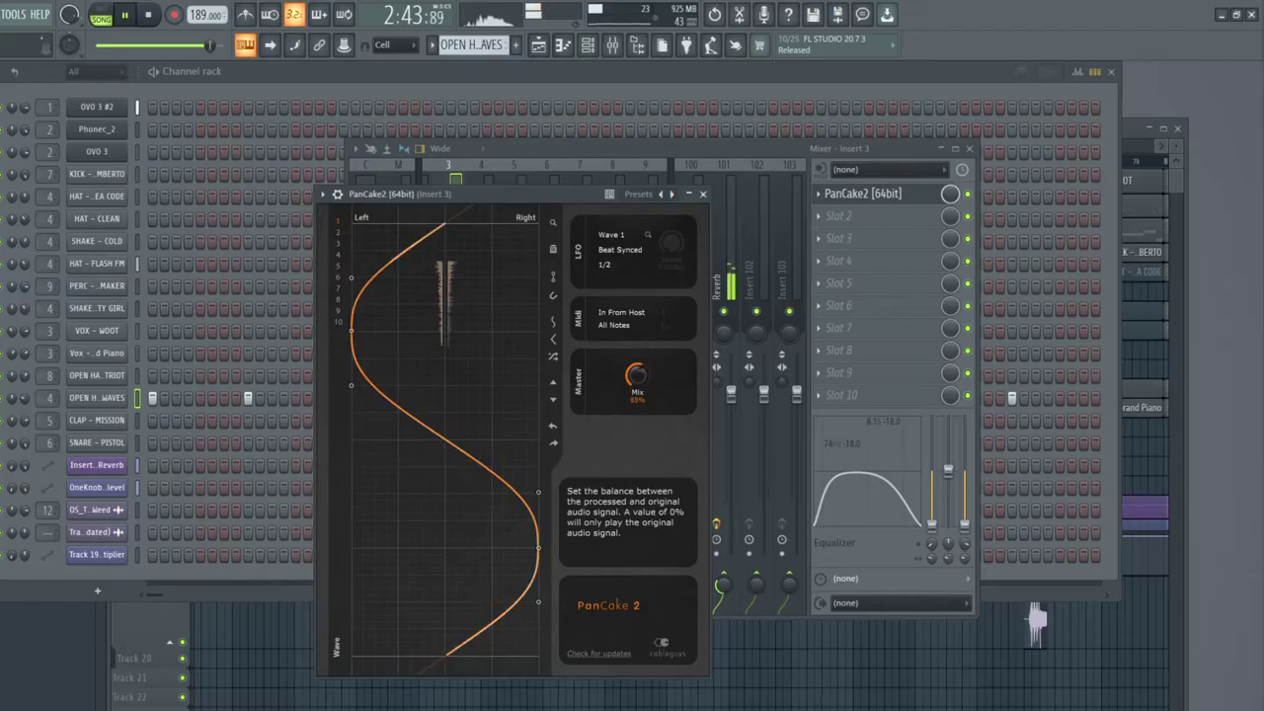
pyautogui.click(702, 193)
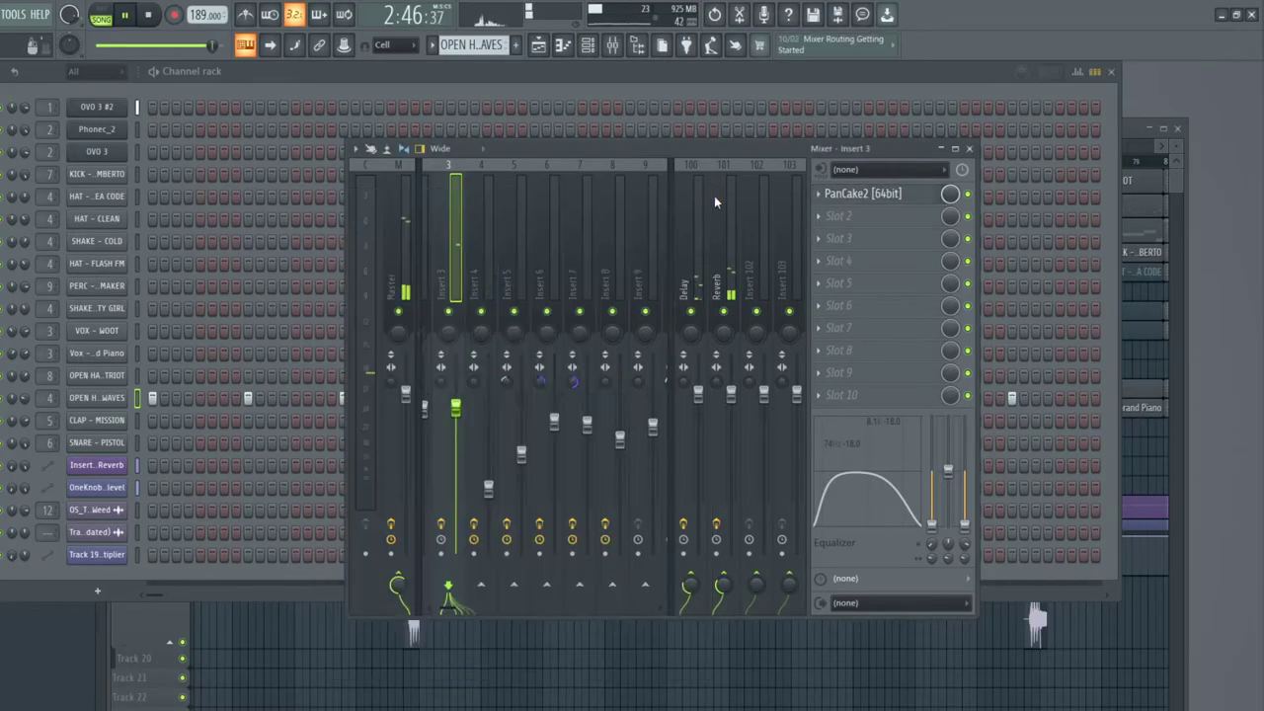
pyautogui.click(970, 149)
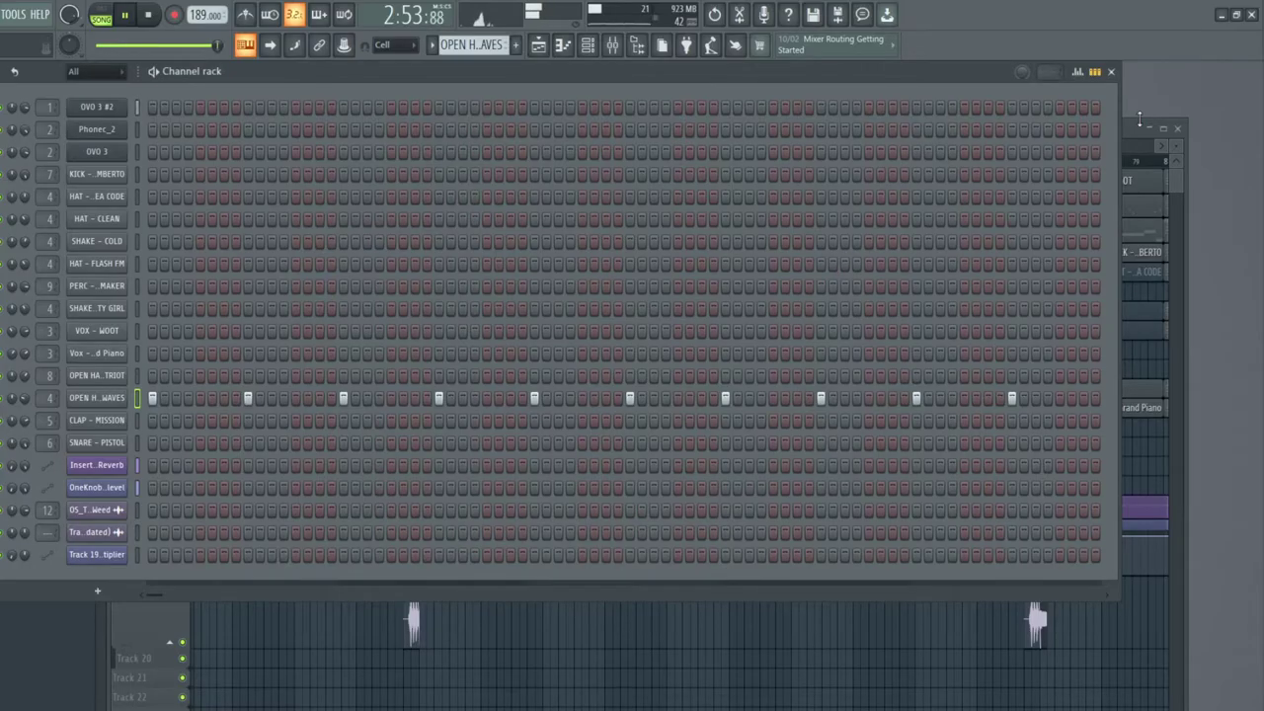
# Step: Bring the Playlist to the front, show the whole arrangement, and restart playback from bar 1
pyautogui.click(1130, 129)
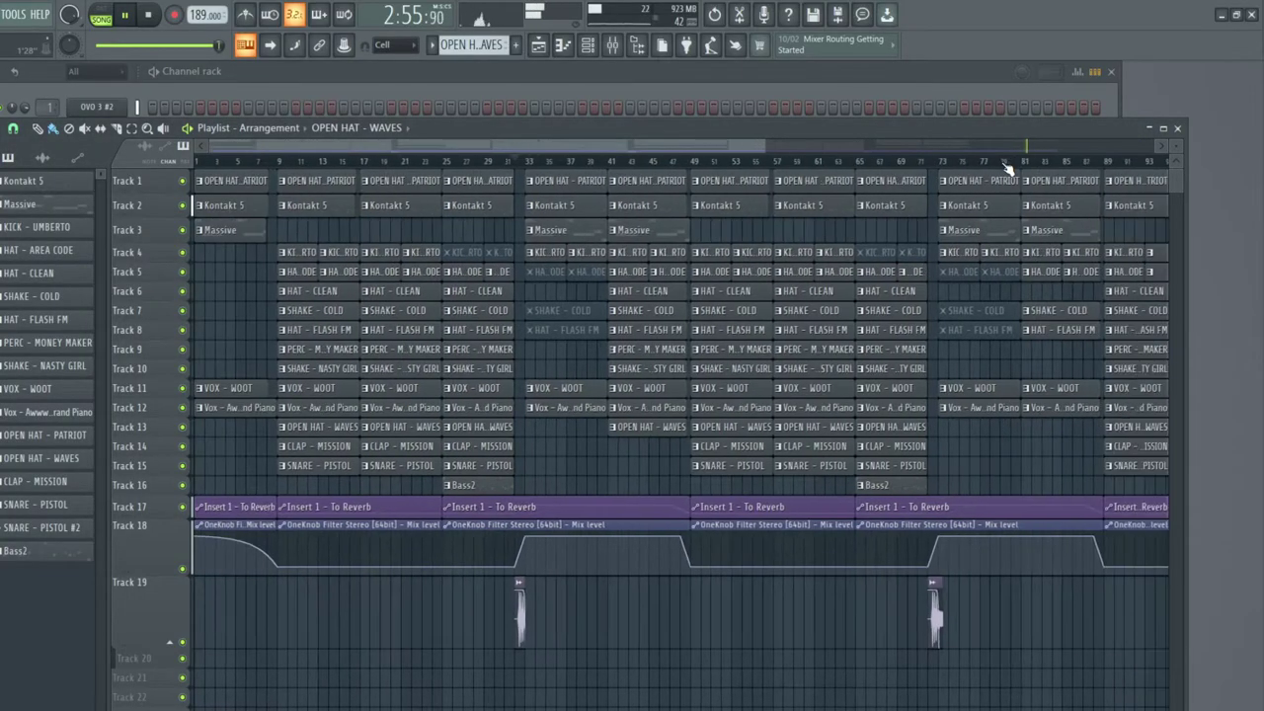
pyautogui.scroll(-4, 1007, 168)
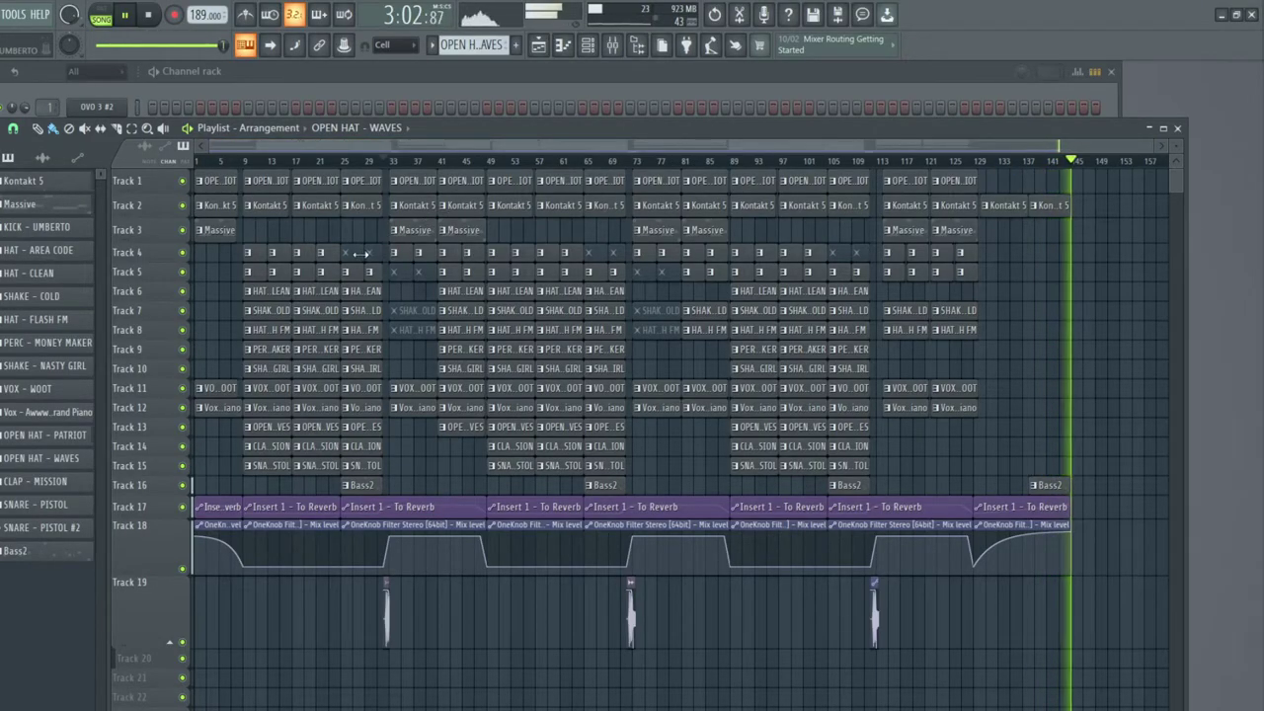
pyautogui.press('space')
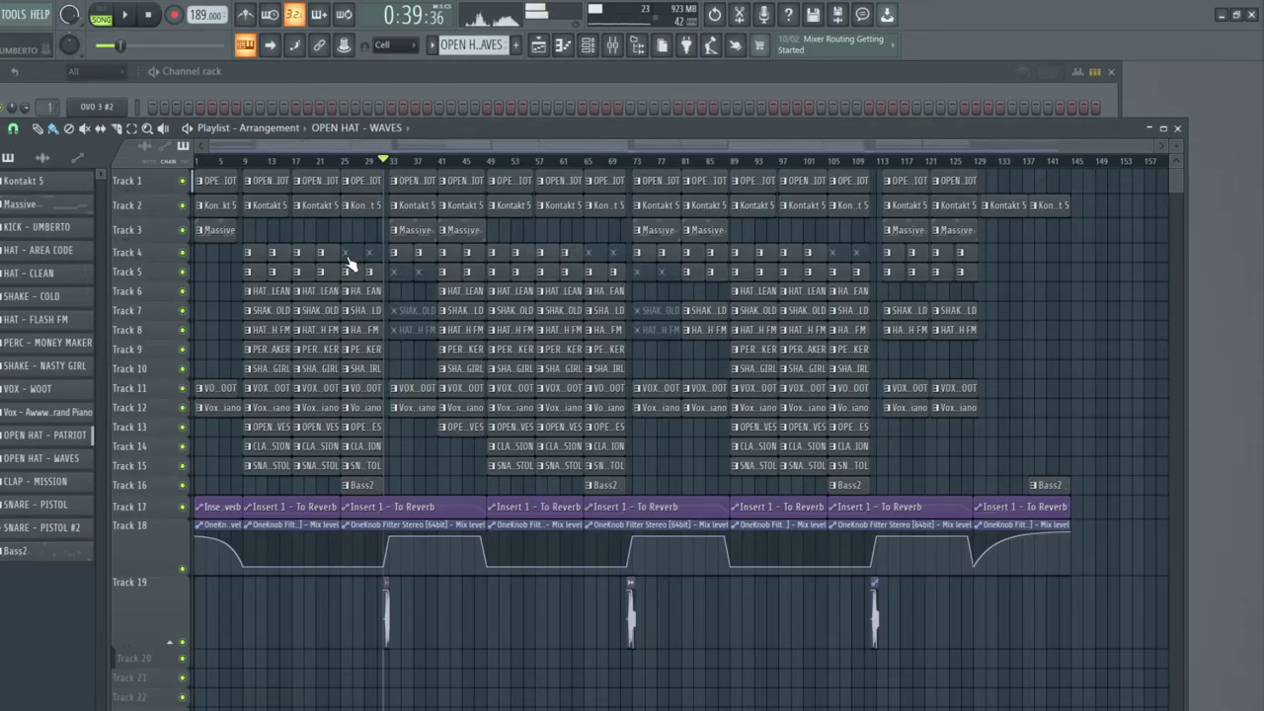
pyautogui.click(195, 160)
pyautogui.press('space')
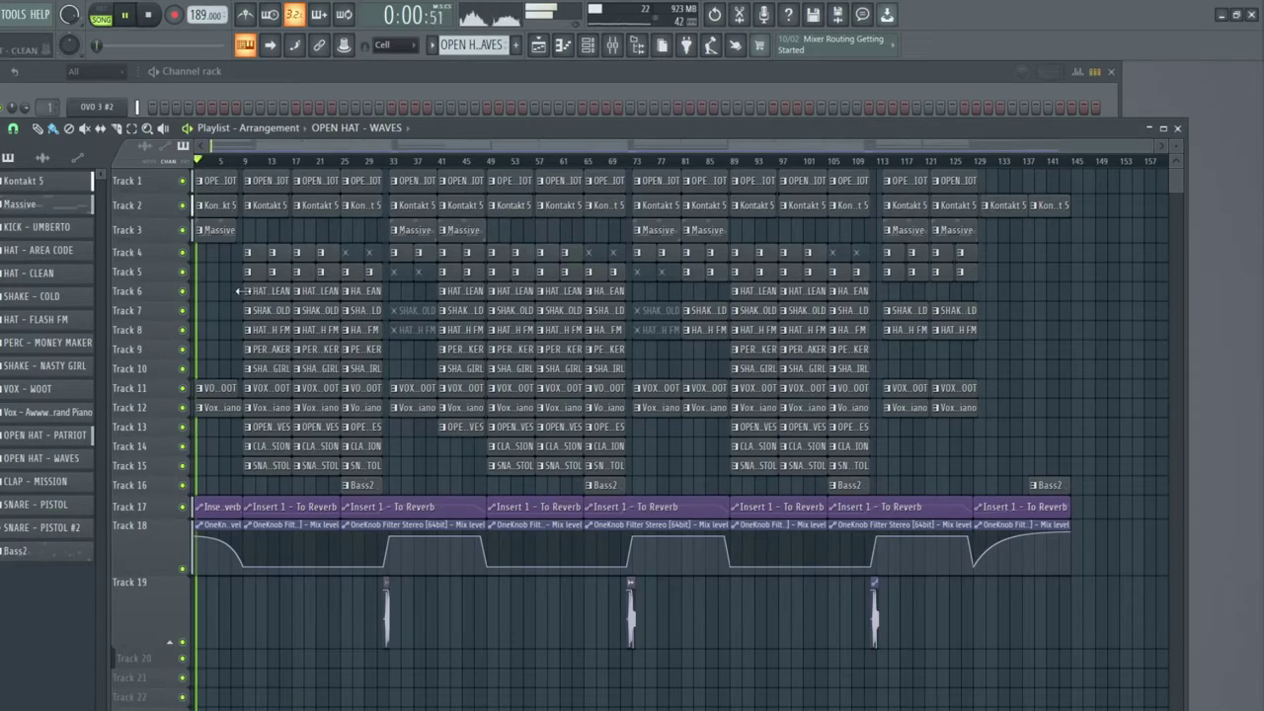
# Step: Duplicate the last Bass2 clip on Track 16 to bar 129 and extend both clips to cover bars 129 to 145
pyautogui.moveTo(1049, 485); pyautogui.dragTo(995, 487)
pyautogui.click(1031, 485)
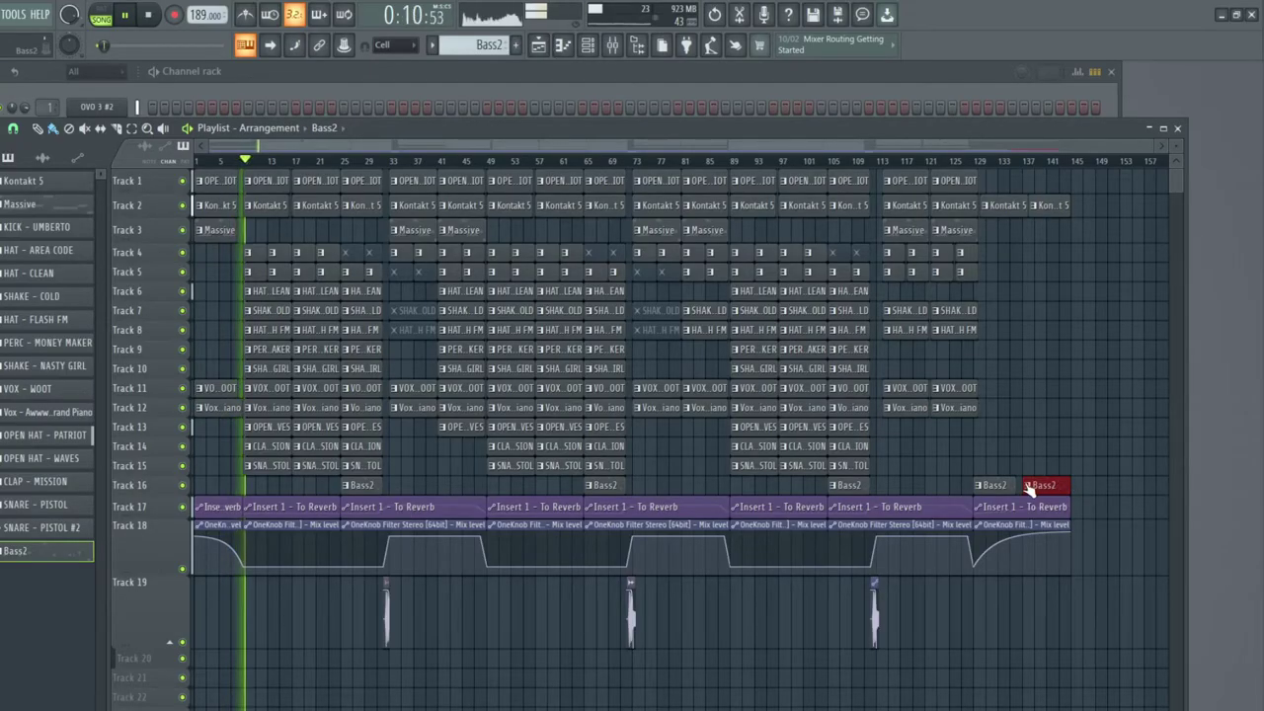
pyautogui.click(1016, 484)
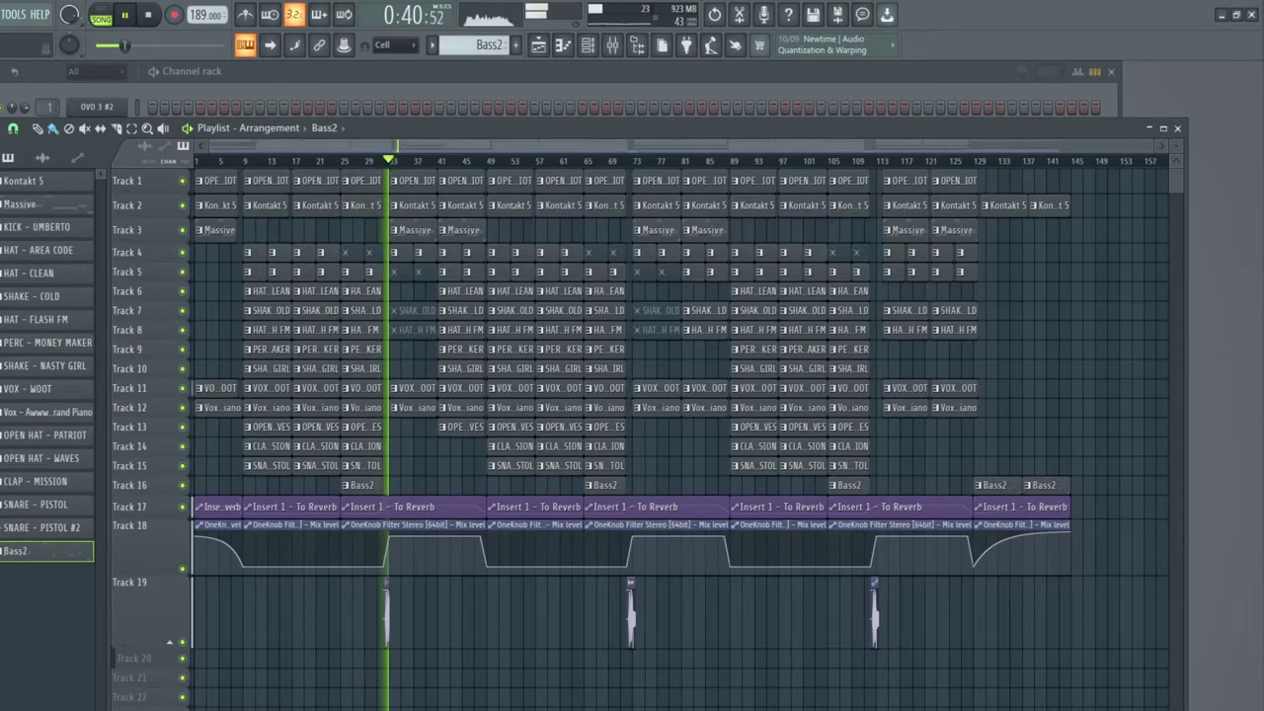
# Step: Stop playback and mark bars 89 to 105 in the Playlist as the playback selection
pyautogui.moveTo(2, 406); pyautogui.dragTo(0, 406)
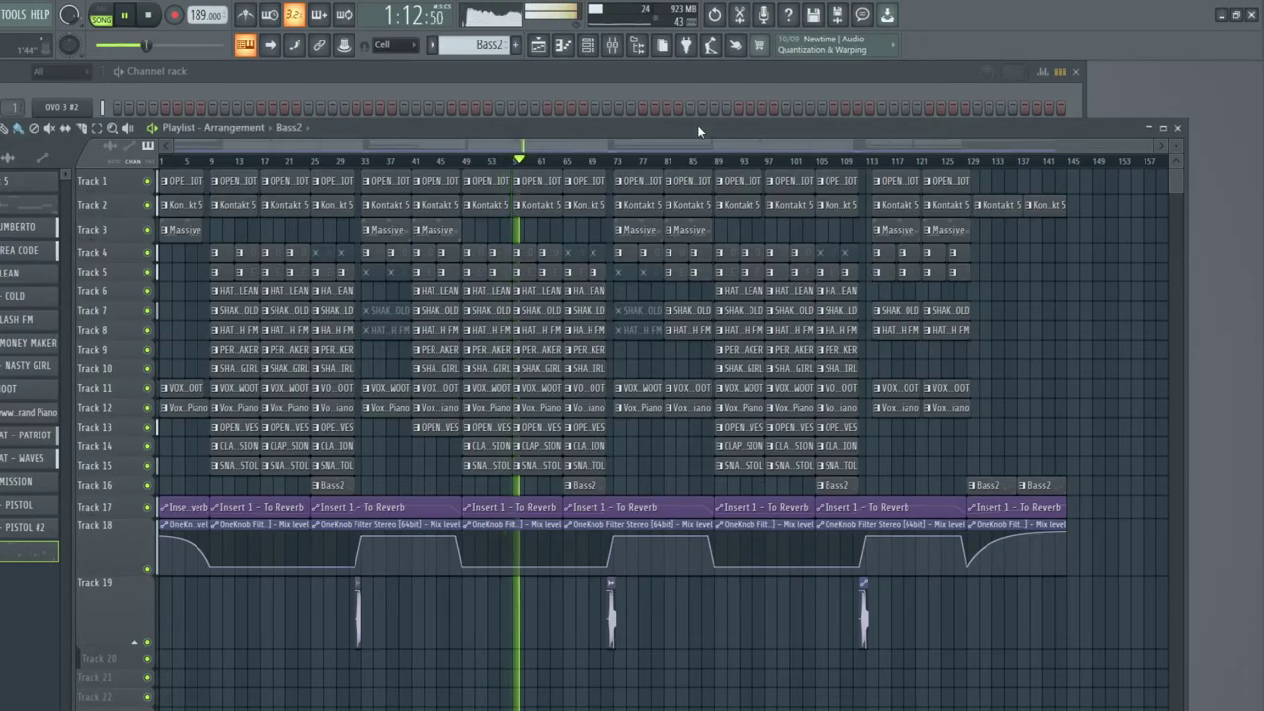
pyautogui.moveTo(697, 125); pyautogui.dragTo(689, 126)
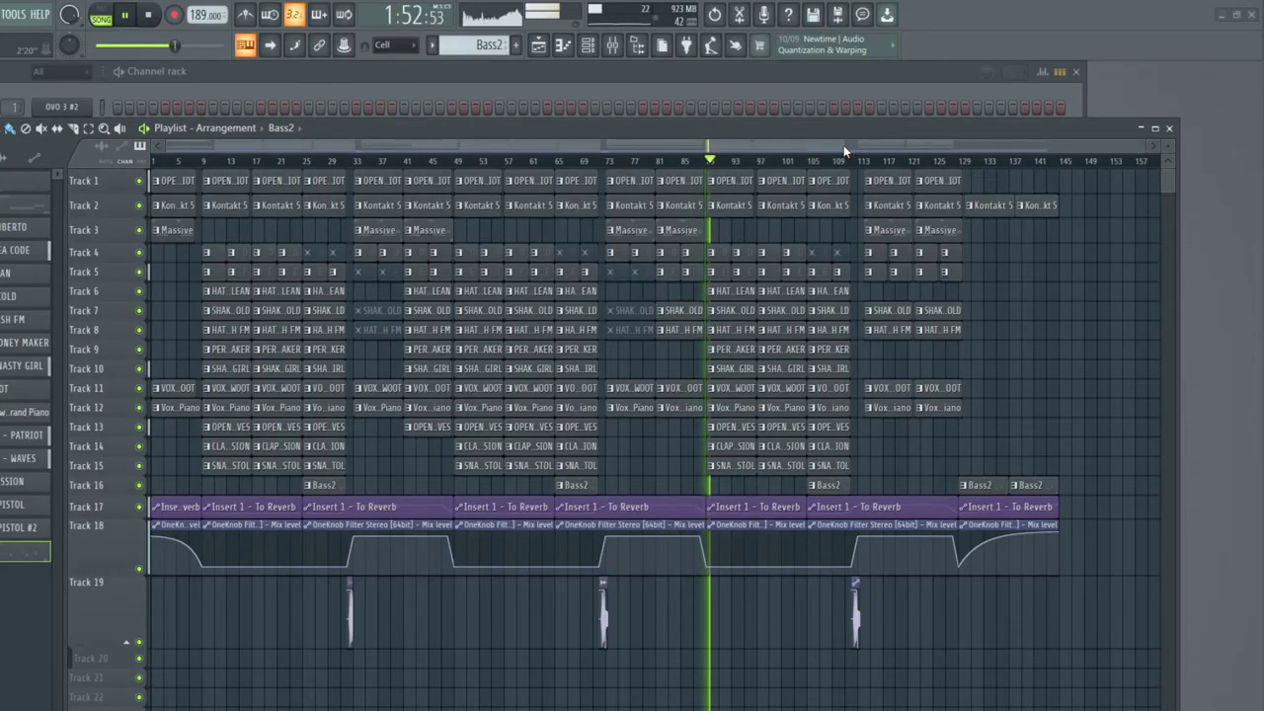
pyautogui.moveTo(844, 146)
pyautogui.mouseDown()
pyautogui.moveTo(864, 144)
pyautogui.moveTo(834, 153)
pyautogui.moveTo(845, 150)
pyautogui.mouseUp()
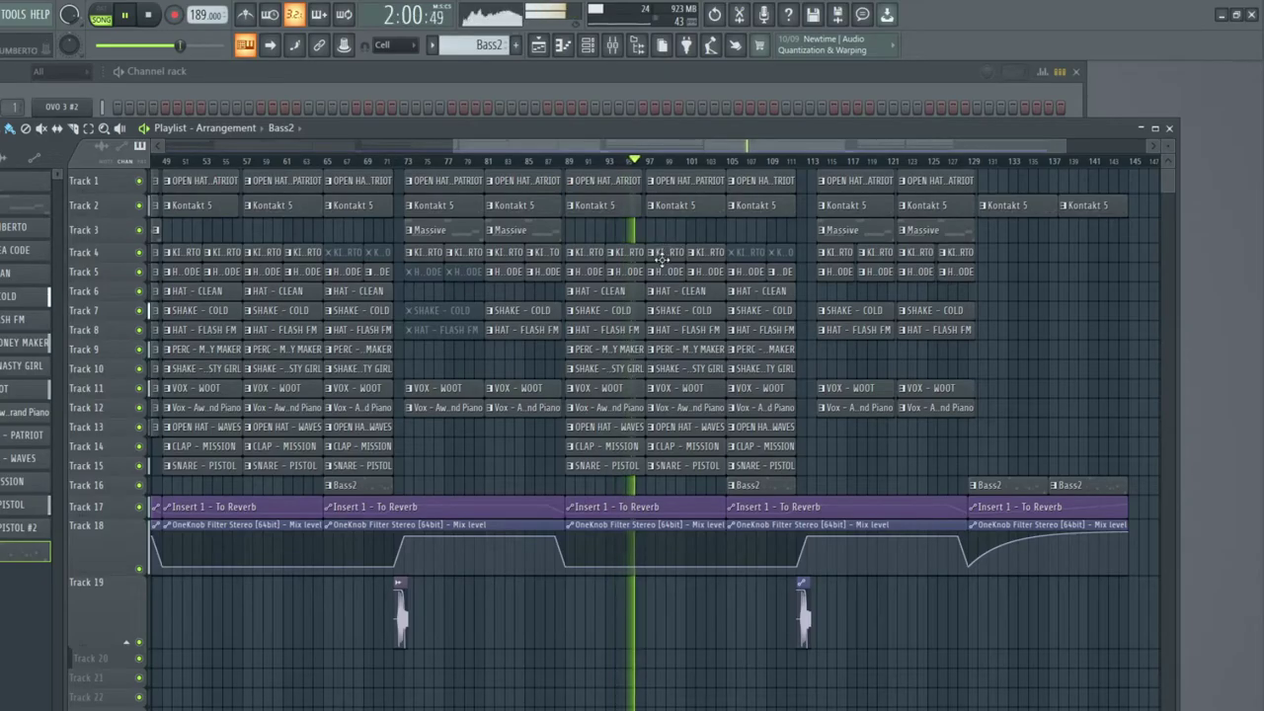
pyautogui.click(566, 161)
pyautogui.moveTo(570, 163); pyautogui.dragTo(727, 174)
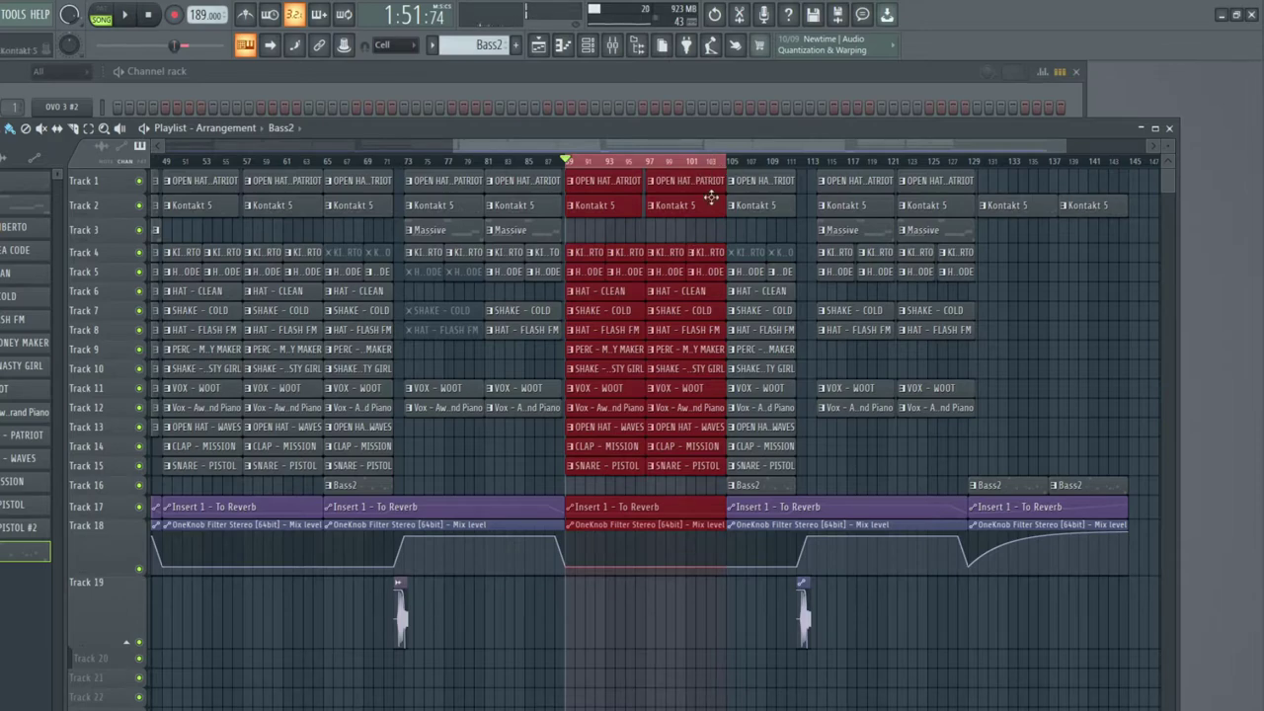
# Step: Load Backmask into Slot 6 of mixer Insert 1, move its window clear of the selection, and close the mixer
pyautogui.click(612, 47)
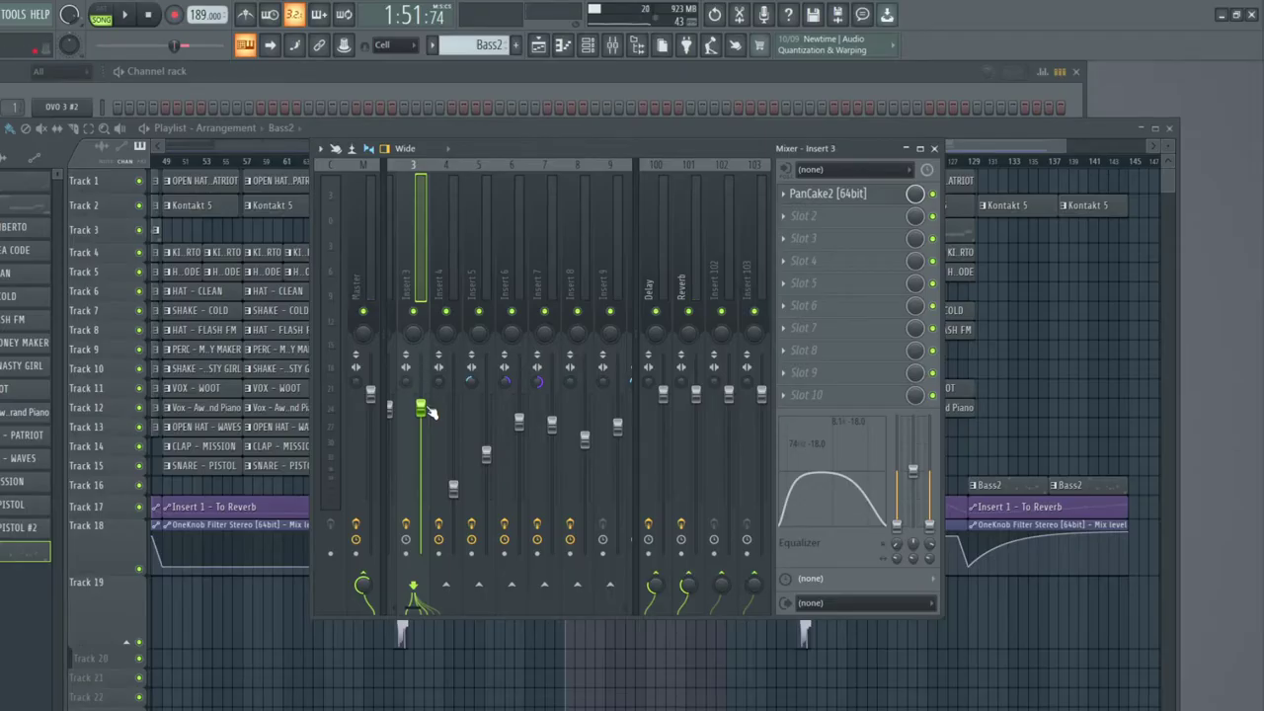
pyautogui.moveTo(417, 608); pyautogui.dragTo(384, 536)
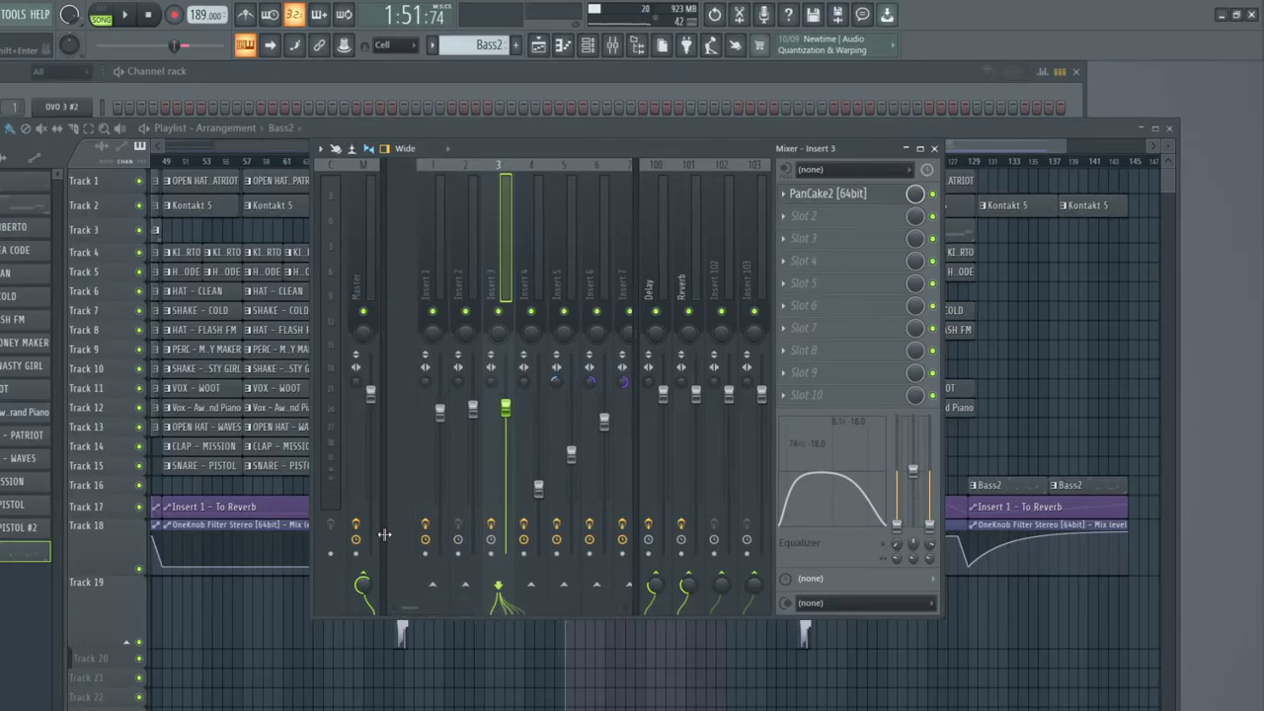
pyautogui.click(405, 262)
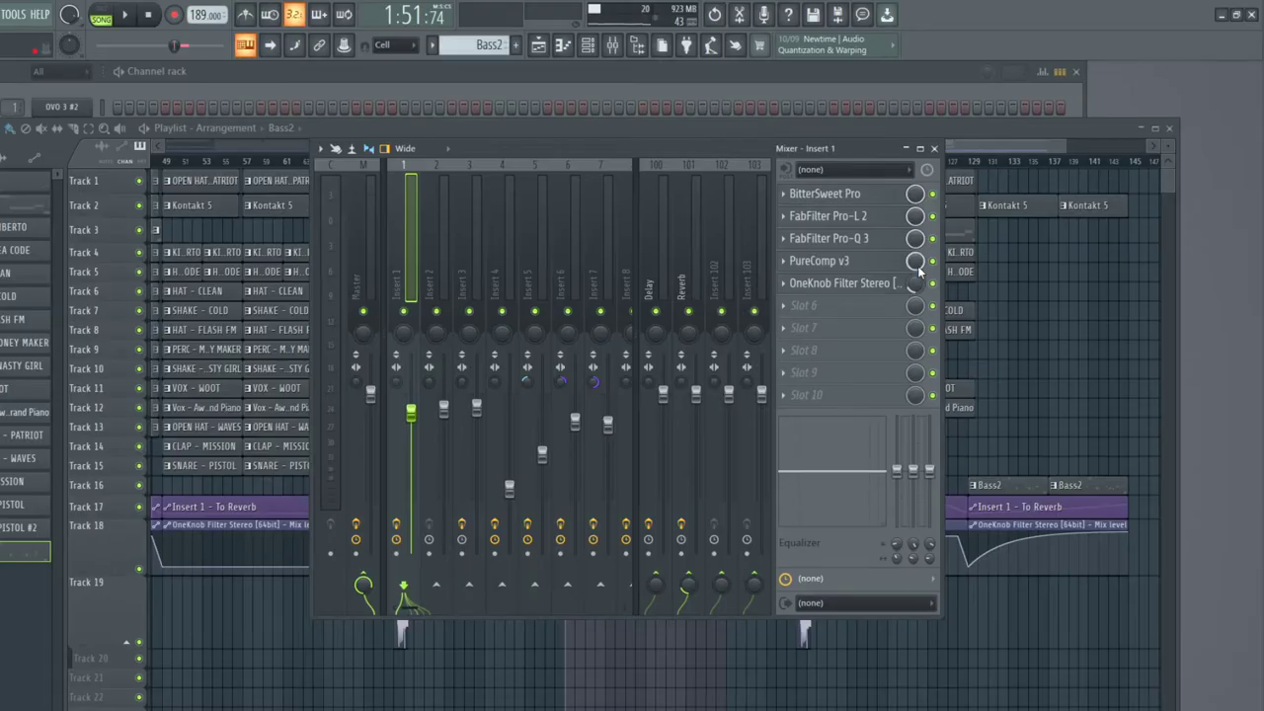
pyautogui.click(789, 312)
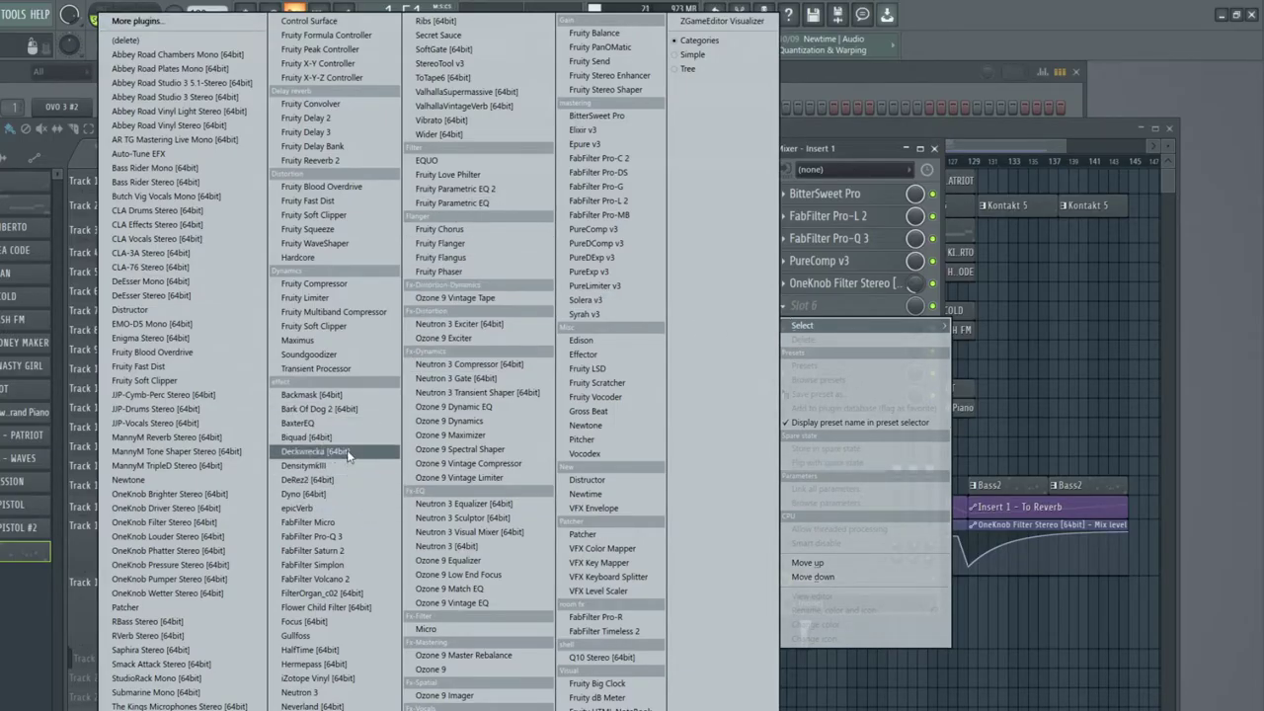
pyautogui.click(348, 398)
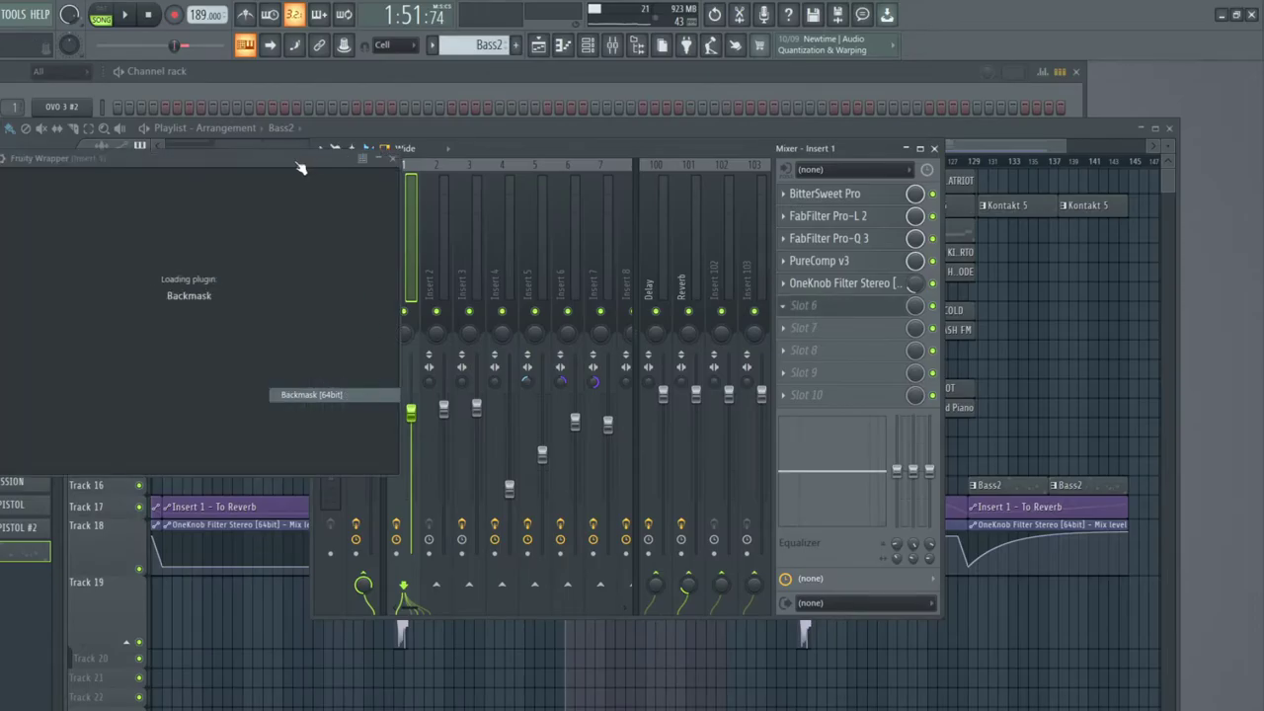
pyautogui.moveTo(249, 162); pyautogui.dragTo(971, 213)
pyautogui.click(934, 148)
# Step: Loop the selected bars to audition Backmask's GRN mode, keeping its window clear of the selected clips, and stop playback
pyautogui.press('space')
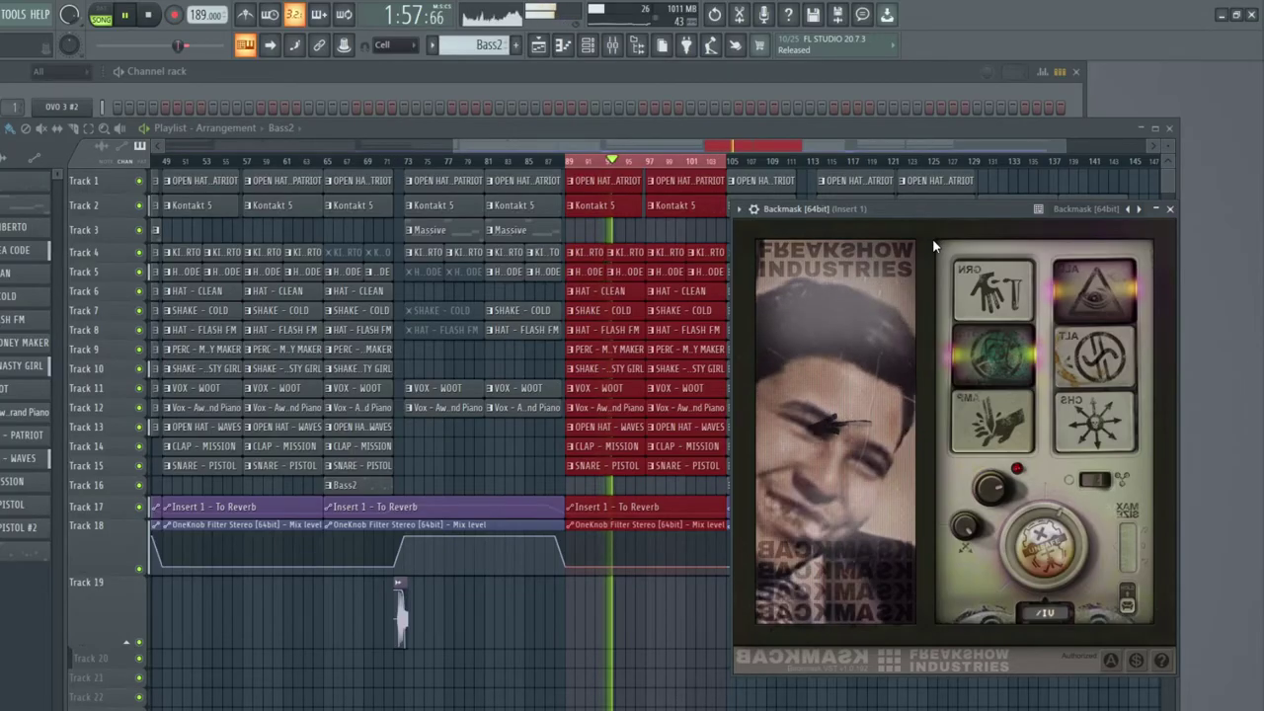
pyautogui.moveTo(922, 212); pyautogui.dragTo(927, 193)
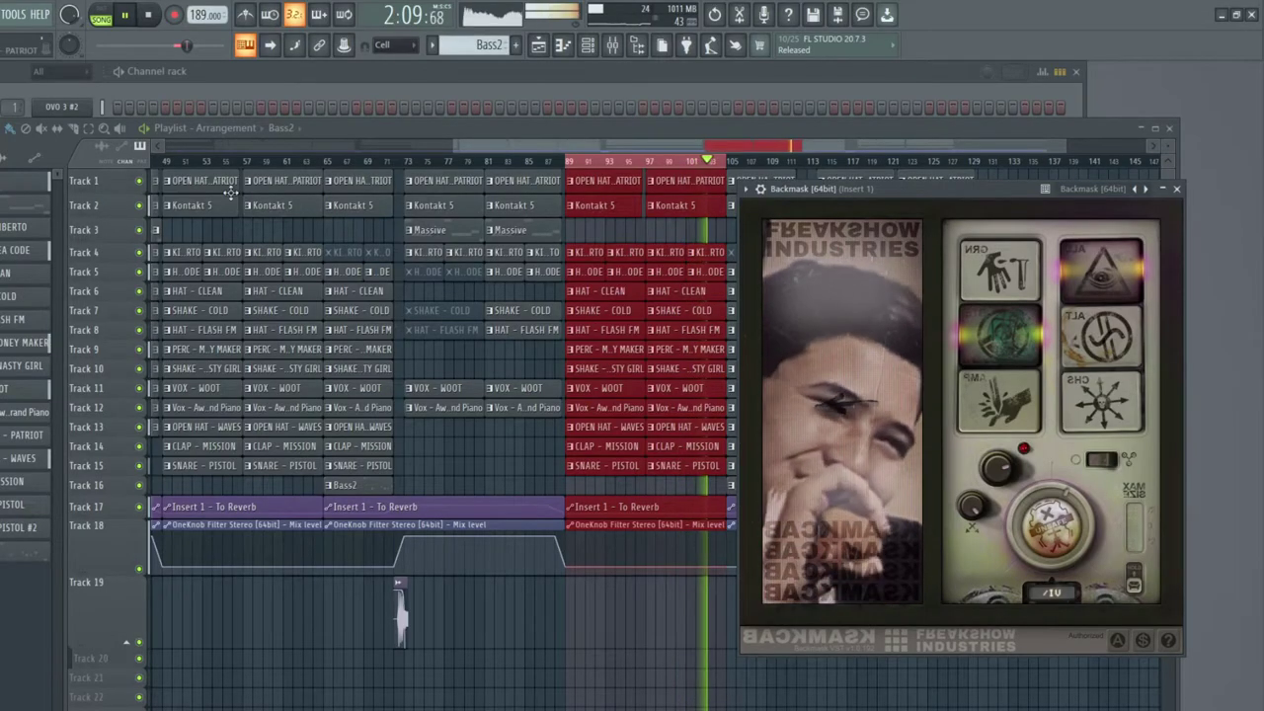
pyautogui.moveTo(997, 190); pyautogui.dragTo(1045, 237)
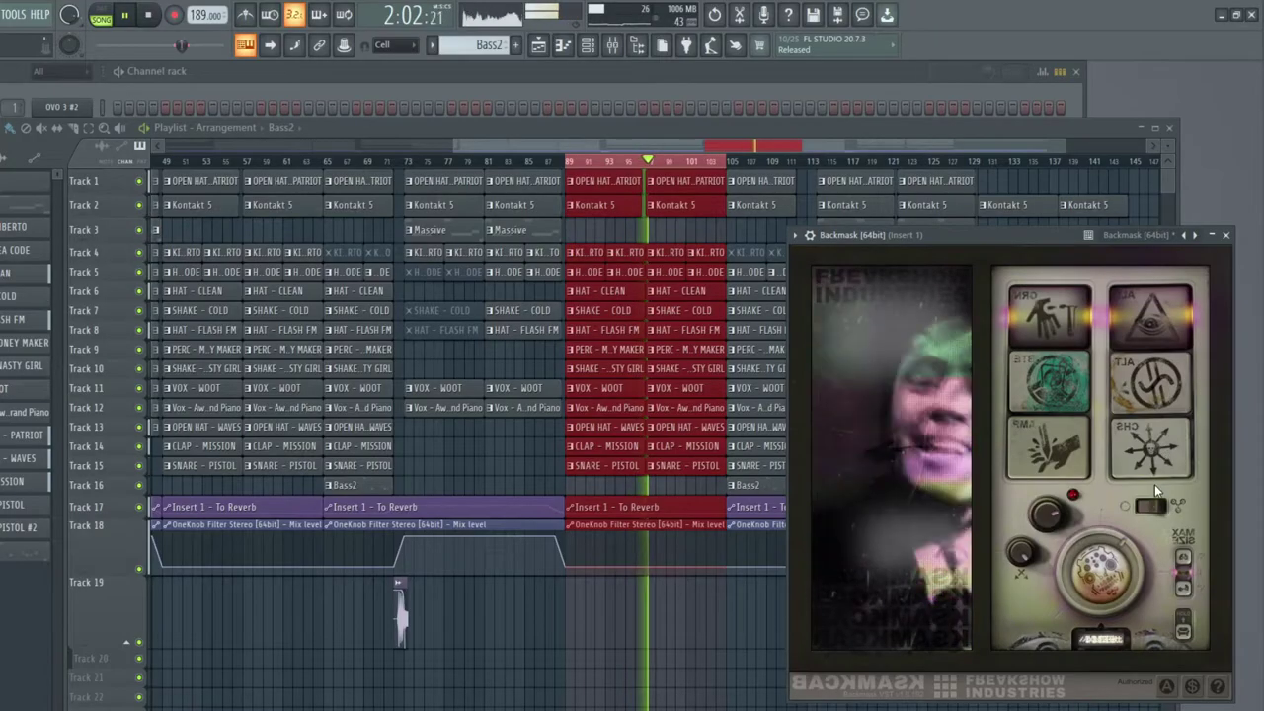
pyautogui.moveTo(988, 234); pyautogui.dragTo(948, 243)
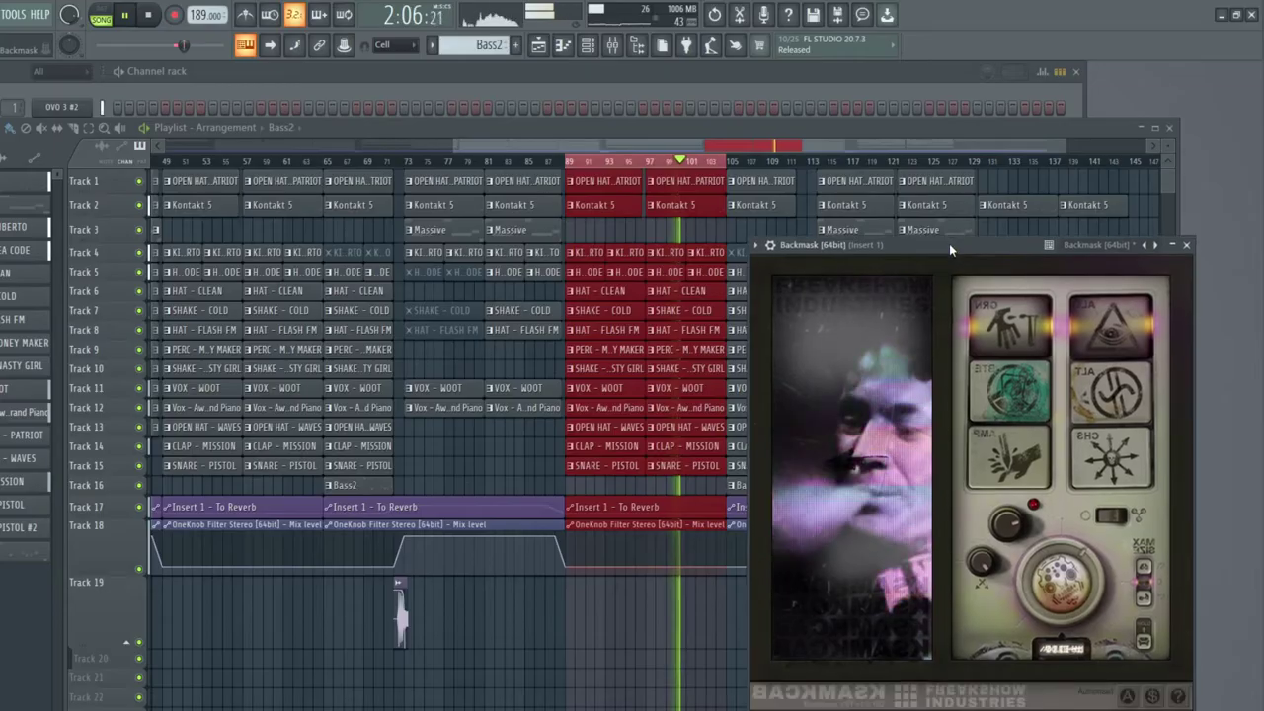
pyautogui.press('space')
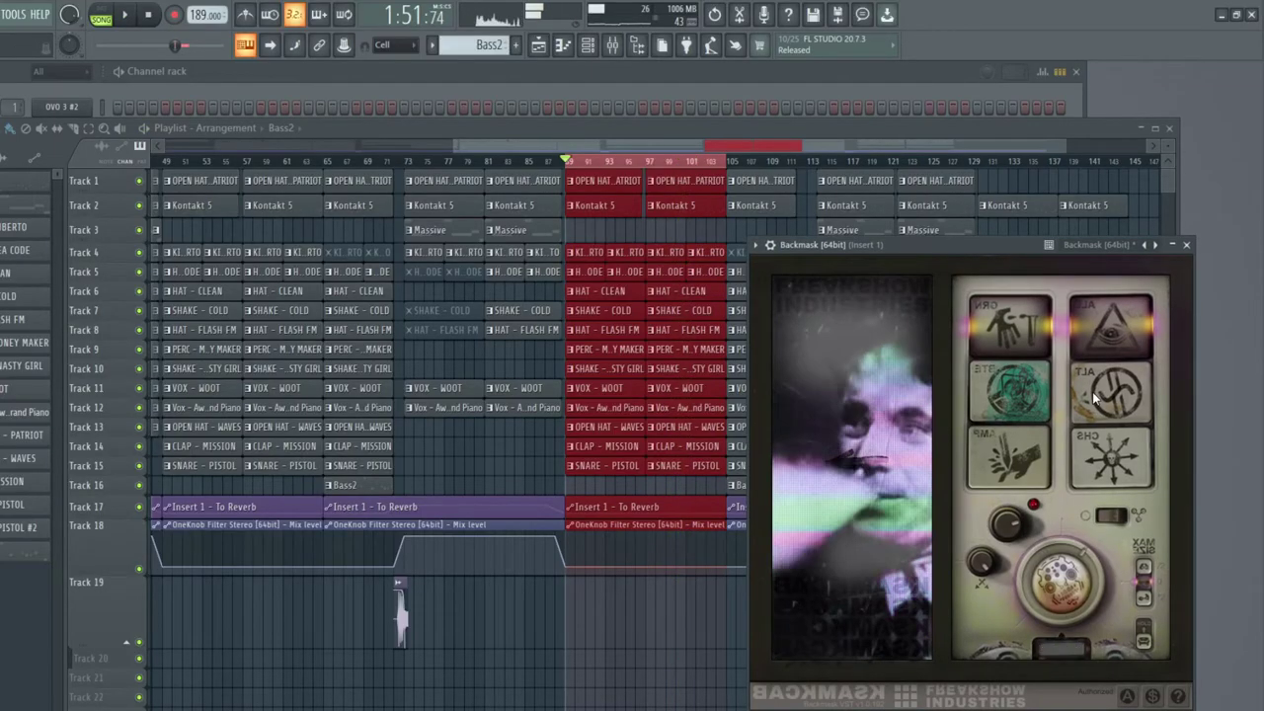
# Step: Play the looped bars while adjusting Backmask's upper knob and auditioning its ALL, AMP and CHS modes, and close its window
pyautogui.press('space')
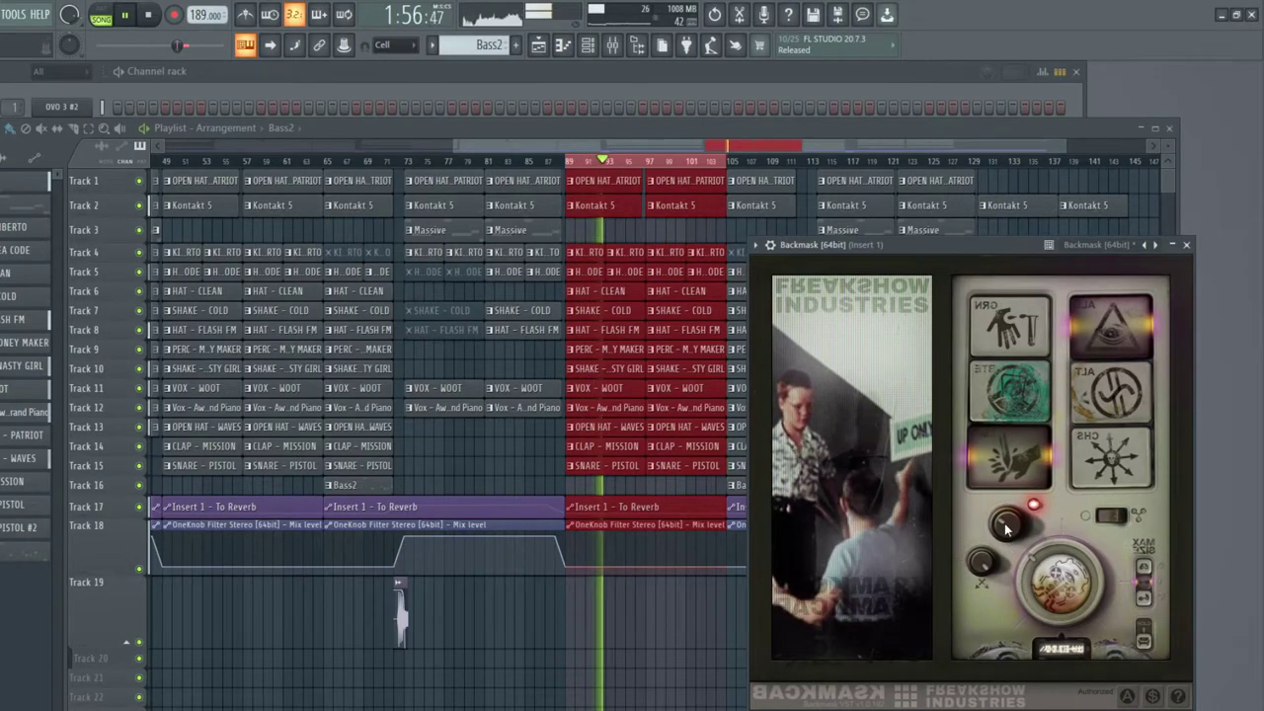
pyautogui.moveTo(1007, 531); pyautogui.dragTo(1007, 523)
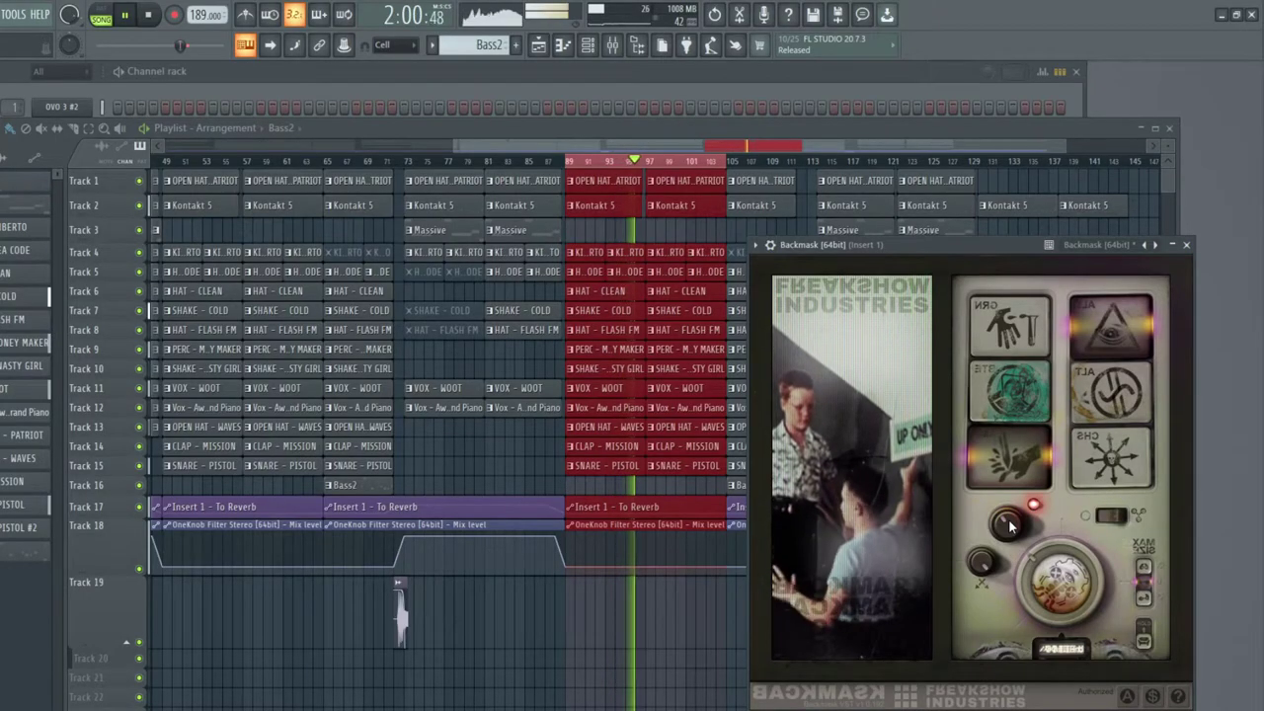
pyautogui.moveTo(1009, 535); pyautogui.dragTo(1009, 528)
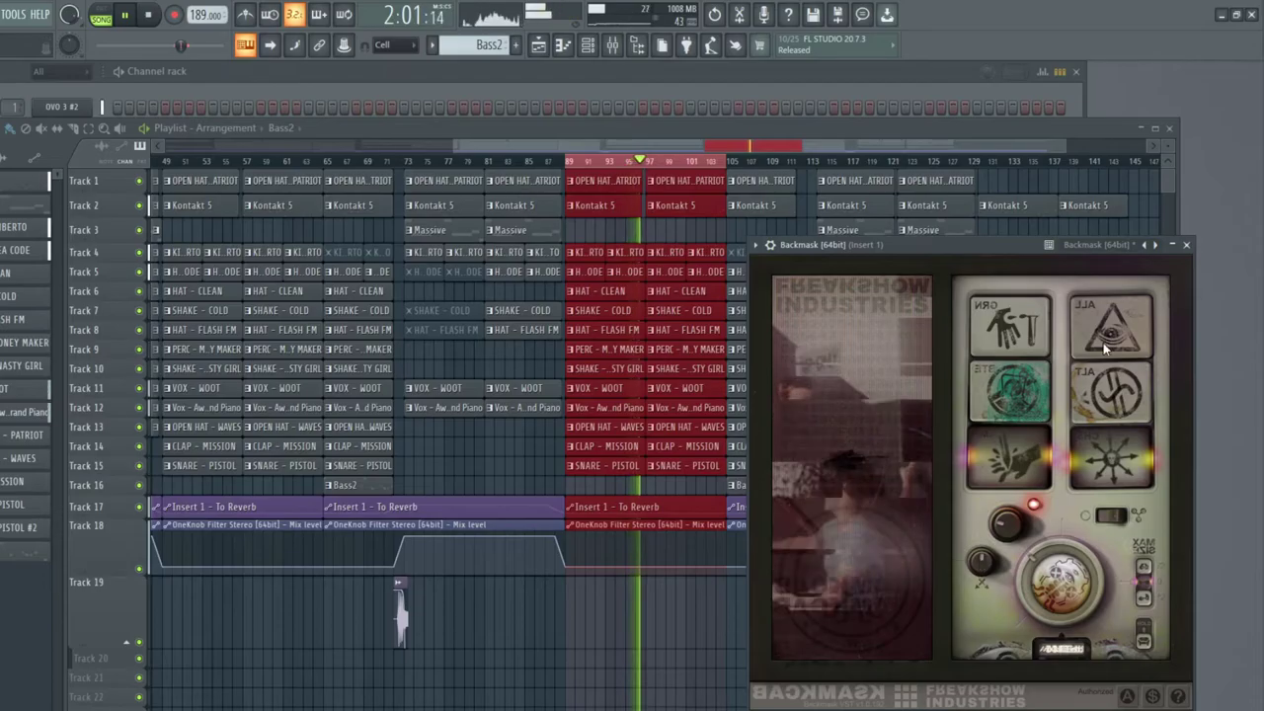
pyautogui.click(1187, 246)
# Step: Load HalfTime into Slot 7 of mixer Insert 1, move its window over the mixer, and open the demo
pyautogui.click(620, 51)
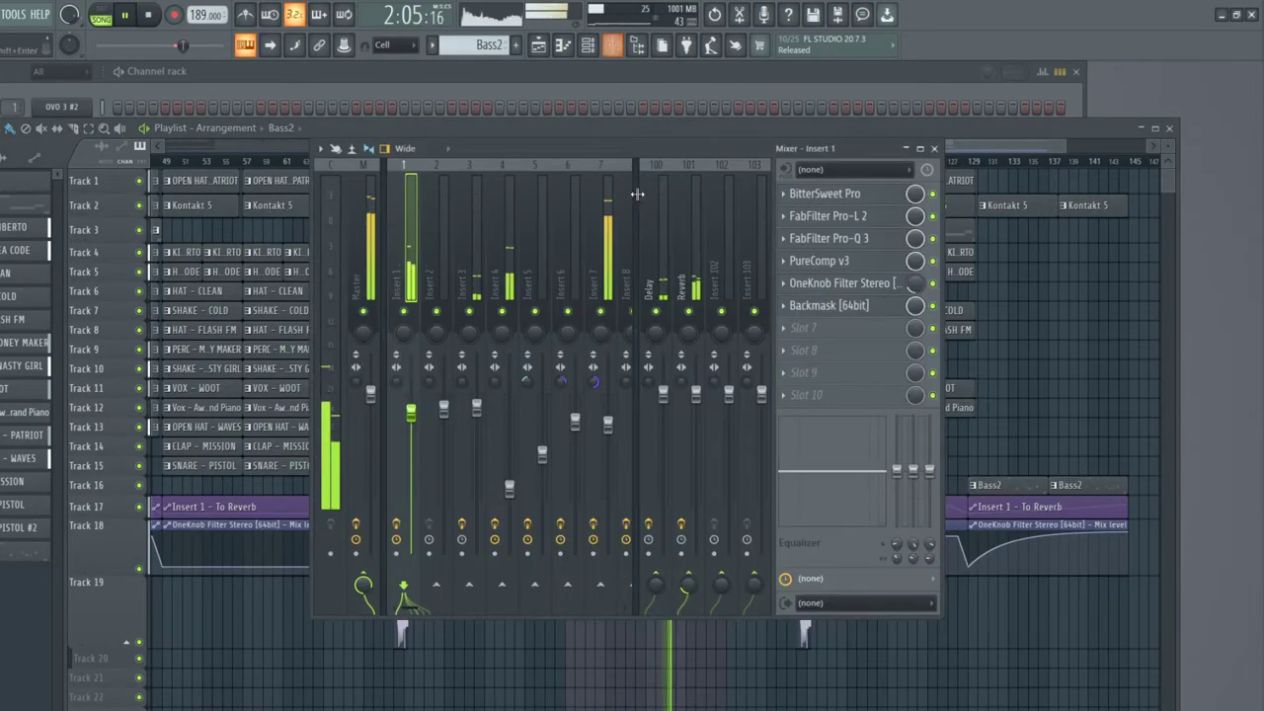
pyautogui.click(784, 331)
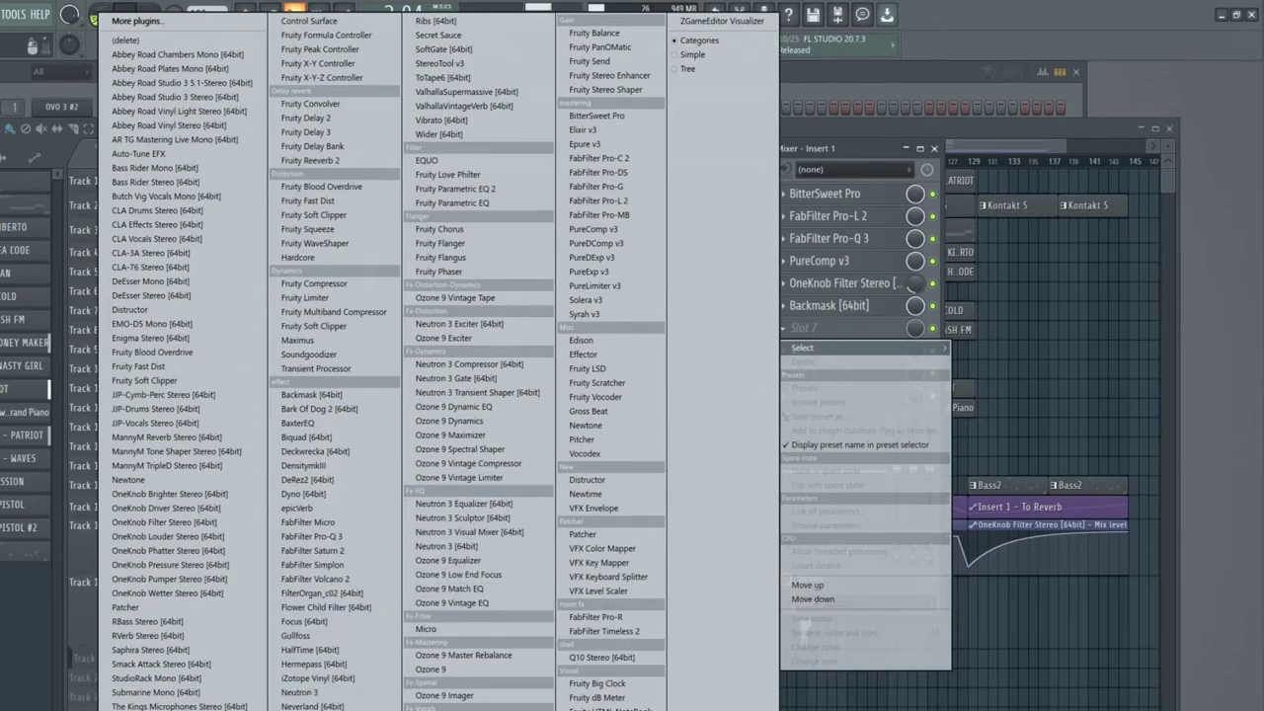
pyautogui.click(334, 650)
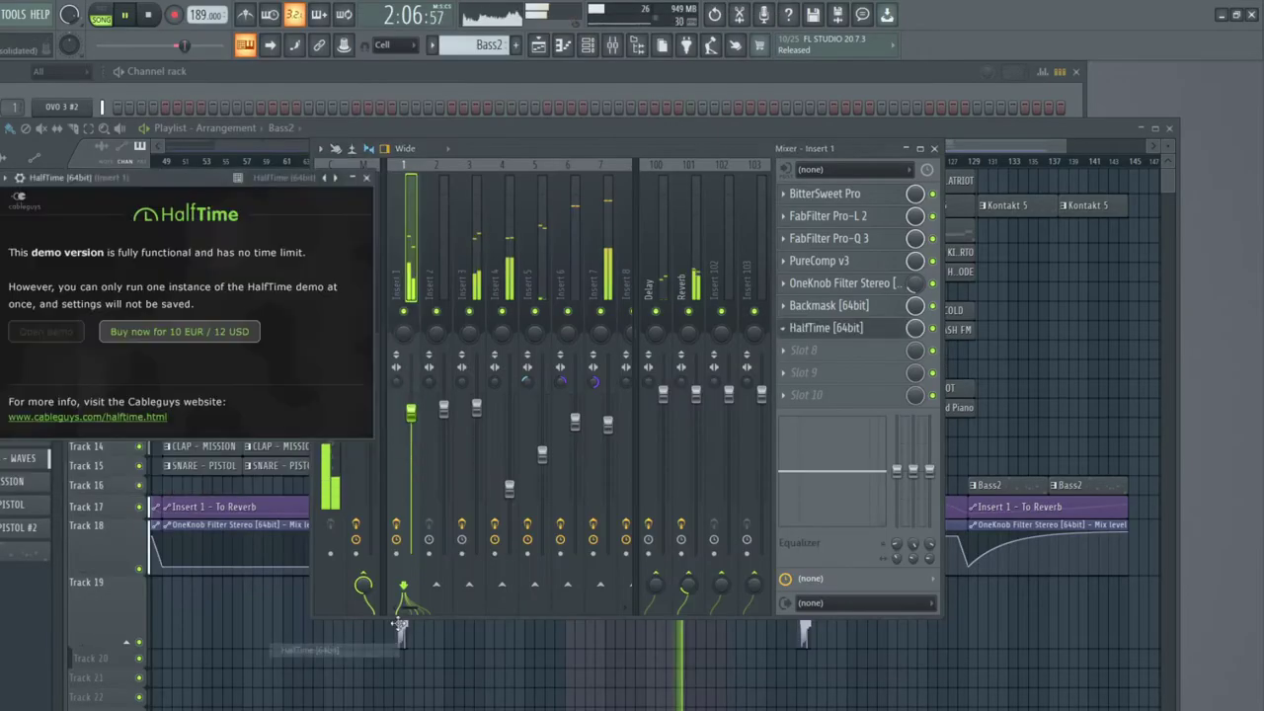
pyautogui.moveTo(203, 170); pyautogui.dragTo(649, 354)
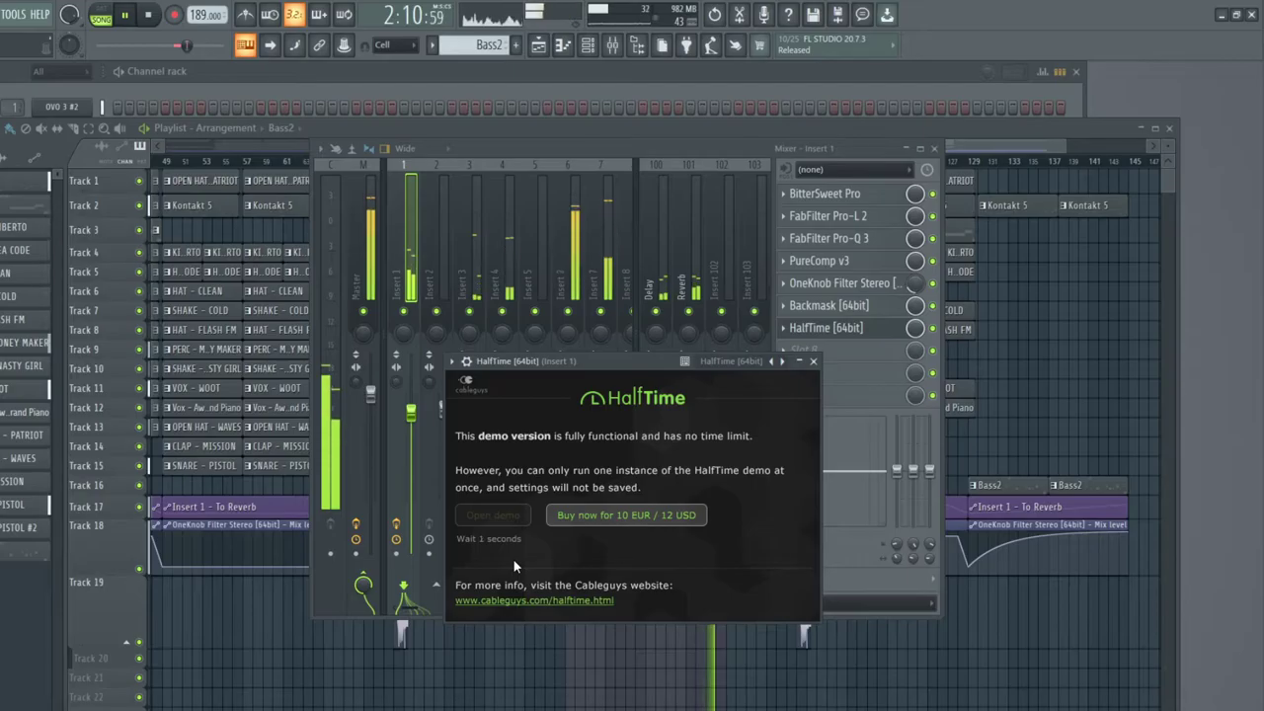
pyautogui.click(507, 523)
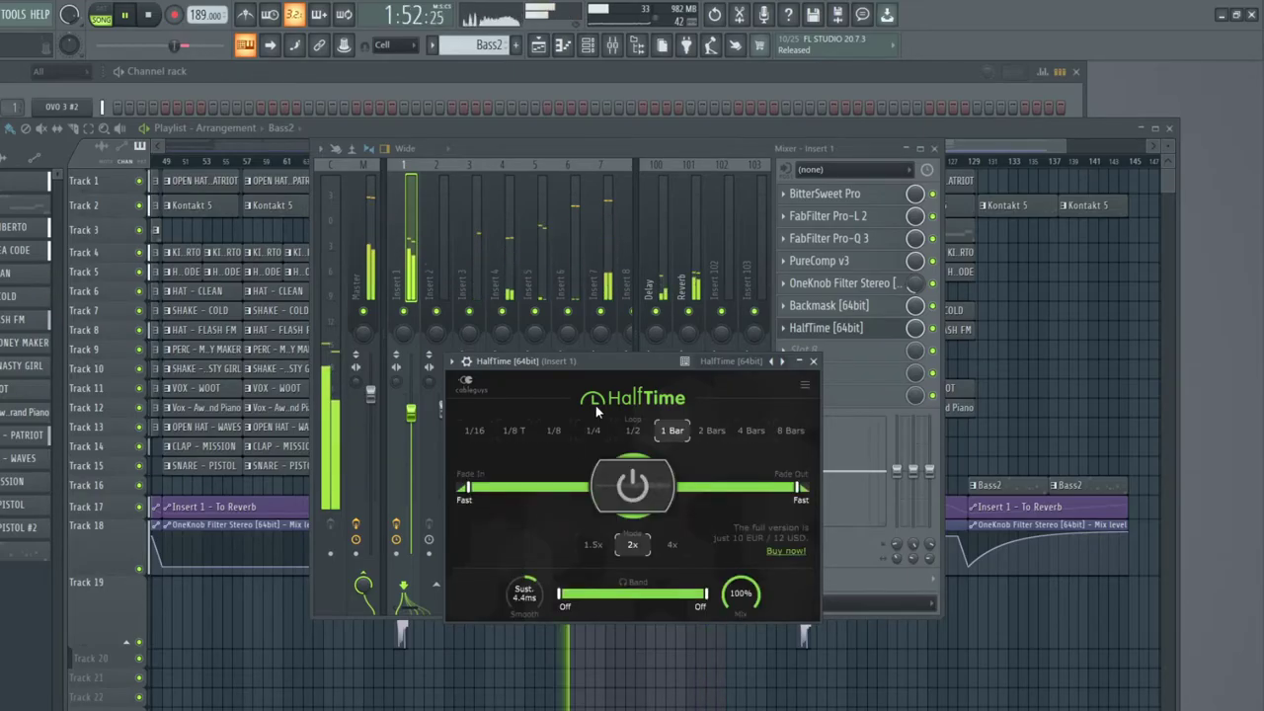
# Step: Audition HalfTime on the looped bars, close its window, and move the mixer clear of the Playlist's upper tracks
pyautogui.moveTo(597, 360); pyautogui.dragTo(861, 444)
pyautogui.press('space')
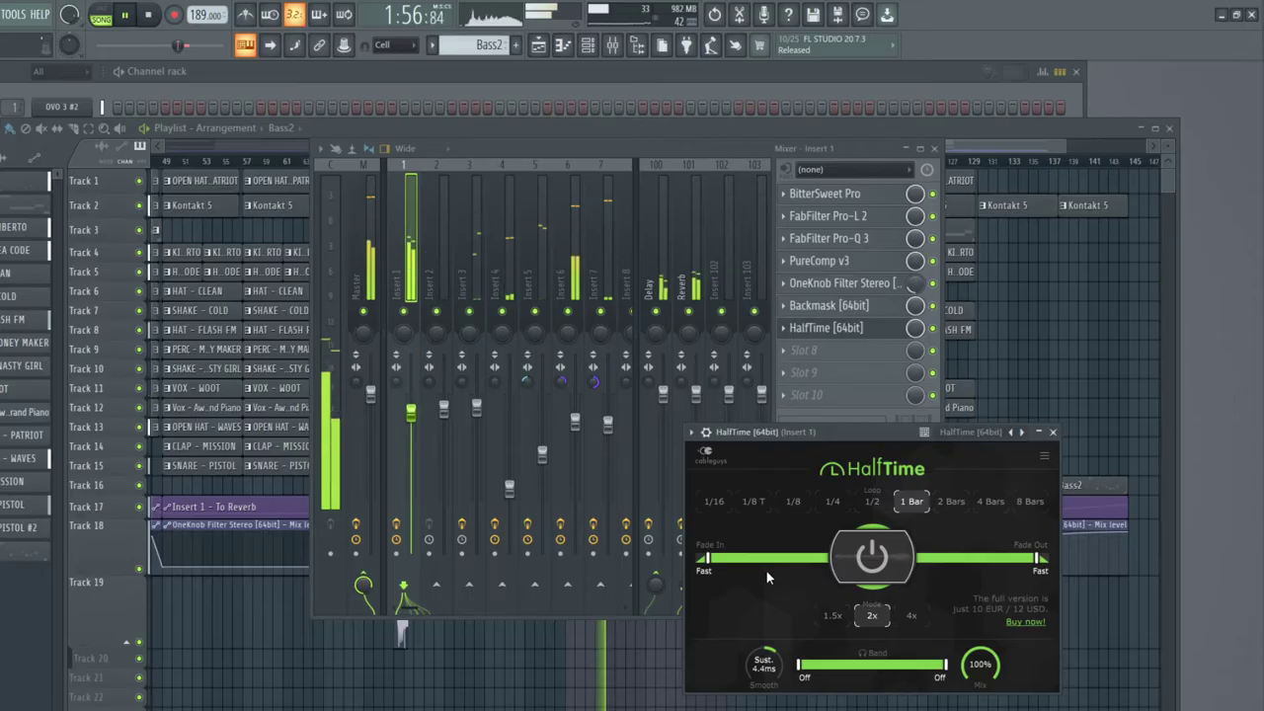
pyautogui.click(1052, 433)
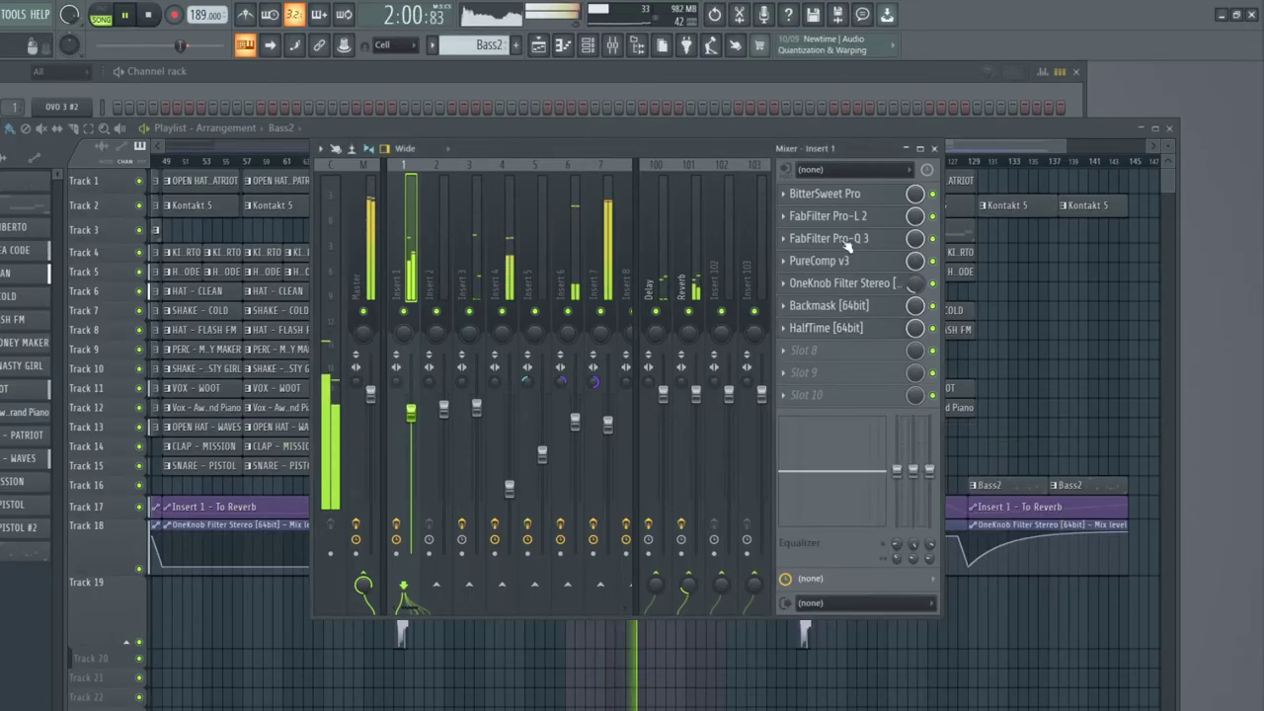
pyautogui.moveTo(698, 146); pyautogui.dragTo(895, 264)
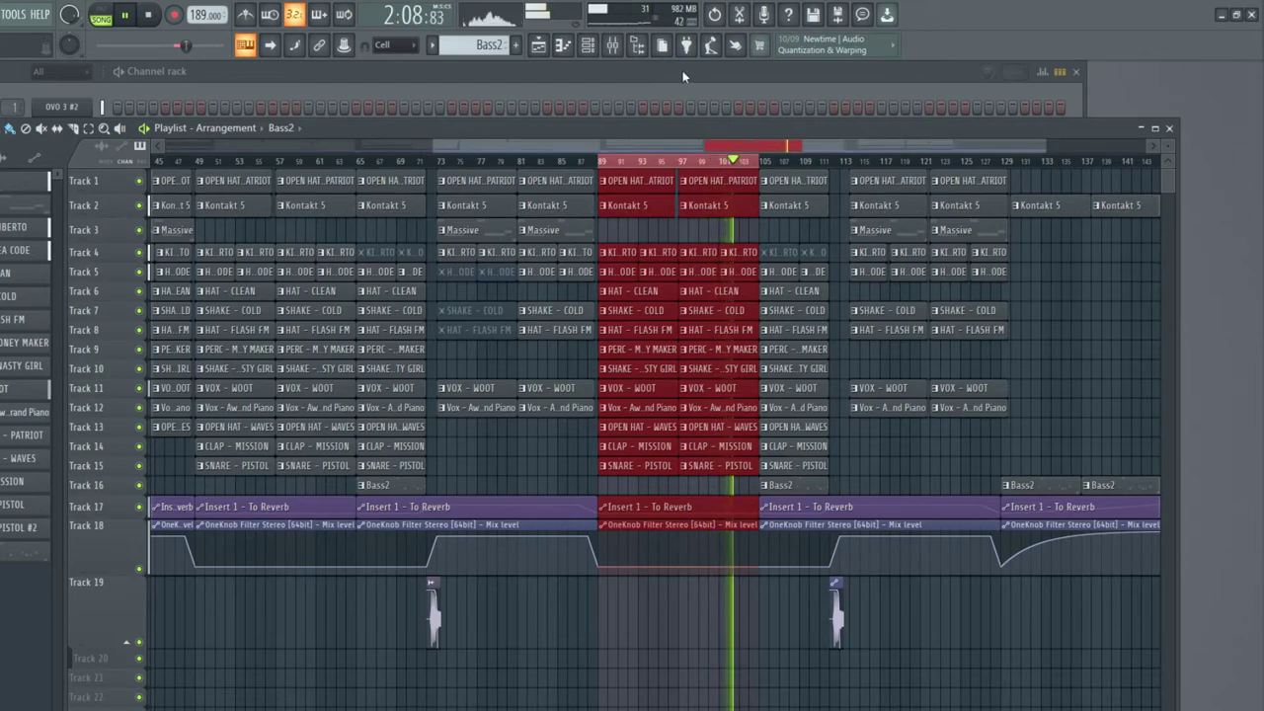
pyautogui.click(612, 44)
pyautogui.moveTo(857, 276); pyautogui.dragTo(605, 316)
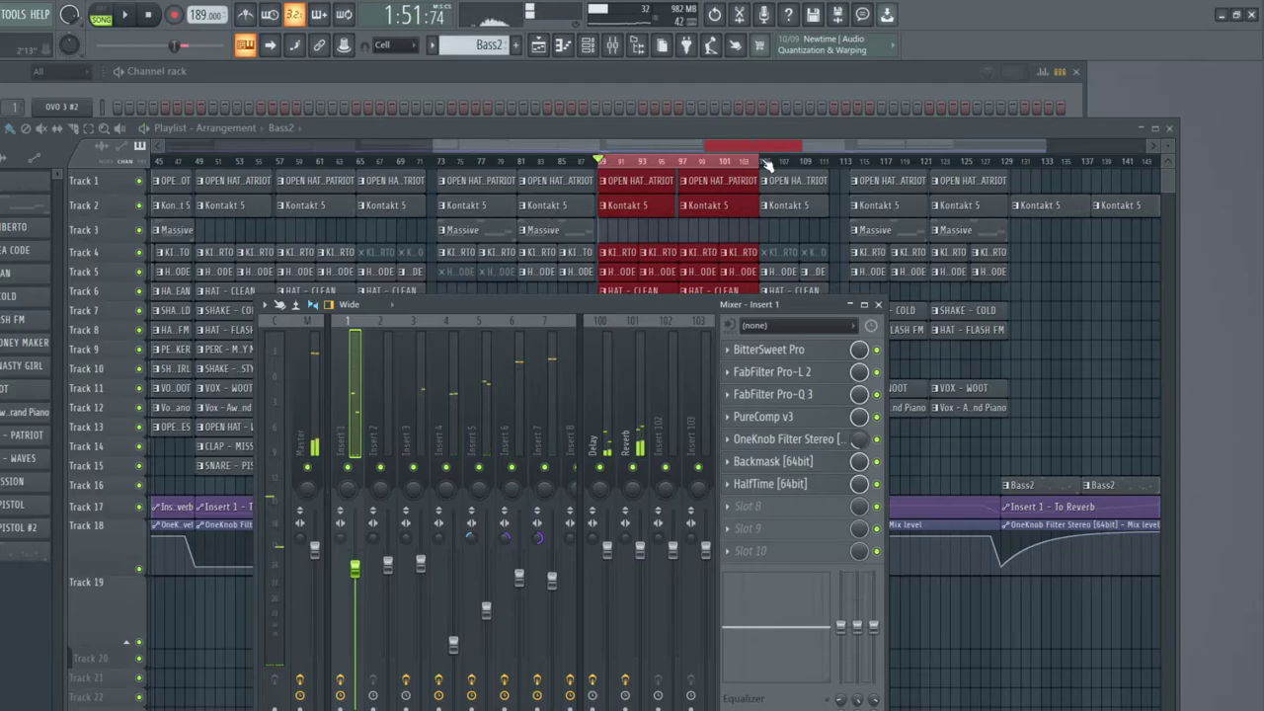
# Step: Mark bars 105 to 112 as the playback selection, extend it to bar 114, and audition the transition
pyautogui.click(766, 163)
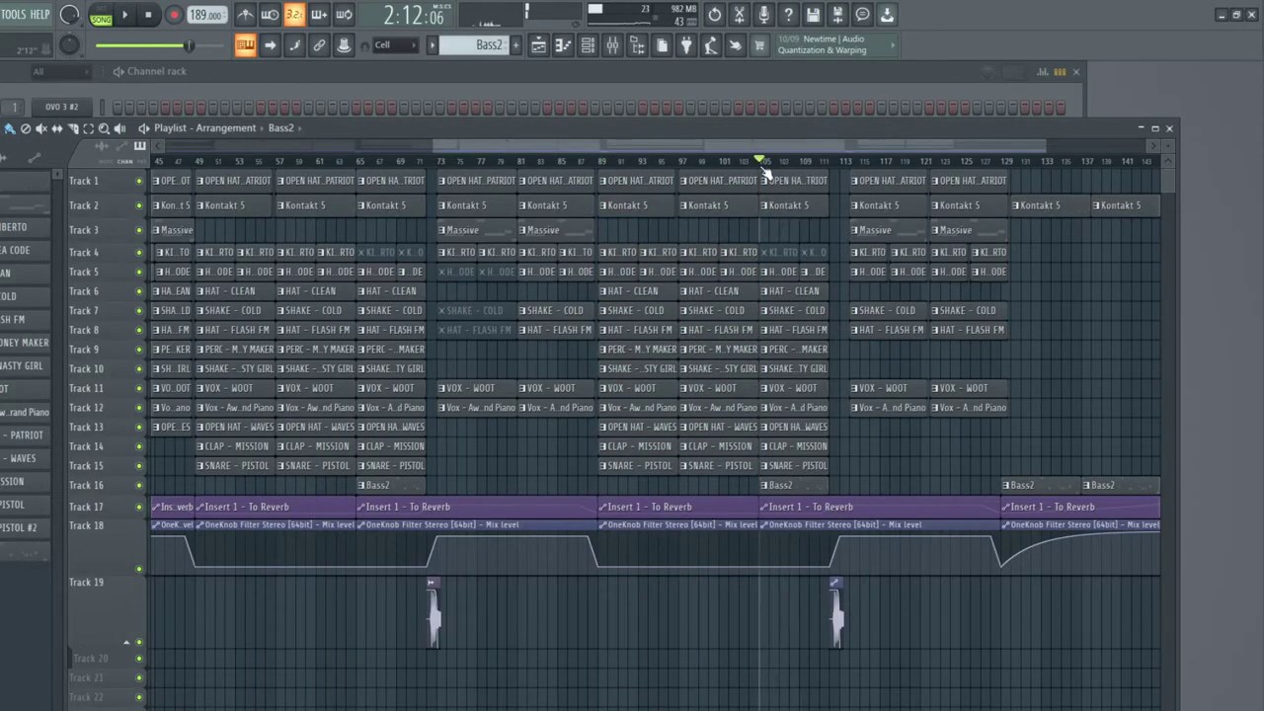
pyautogui.moveTo(760, 171); pyautogui.dragTo(829, 175)
pyautogui.press('space')
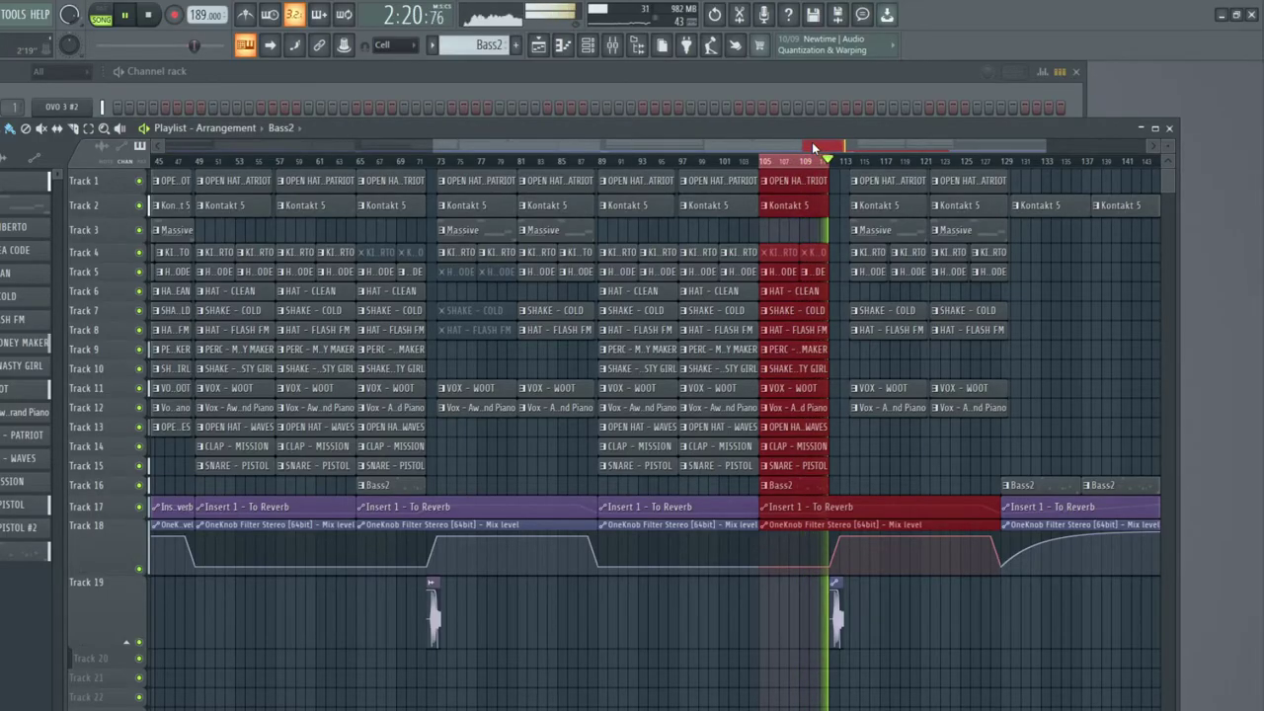
pyautogui.press('space')
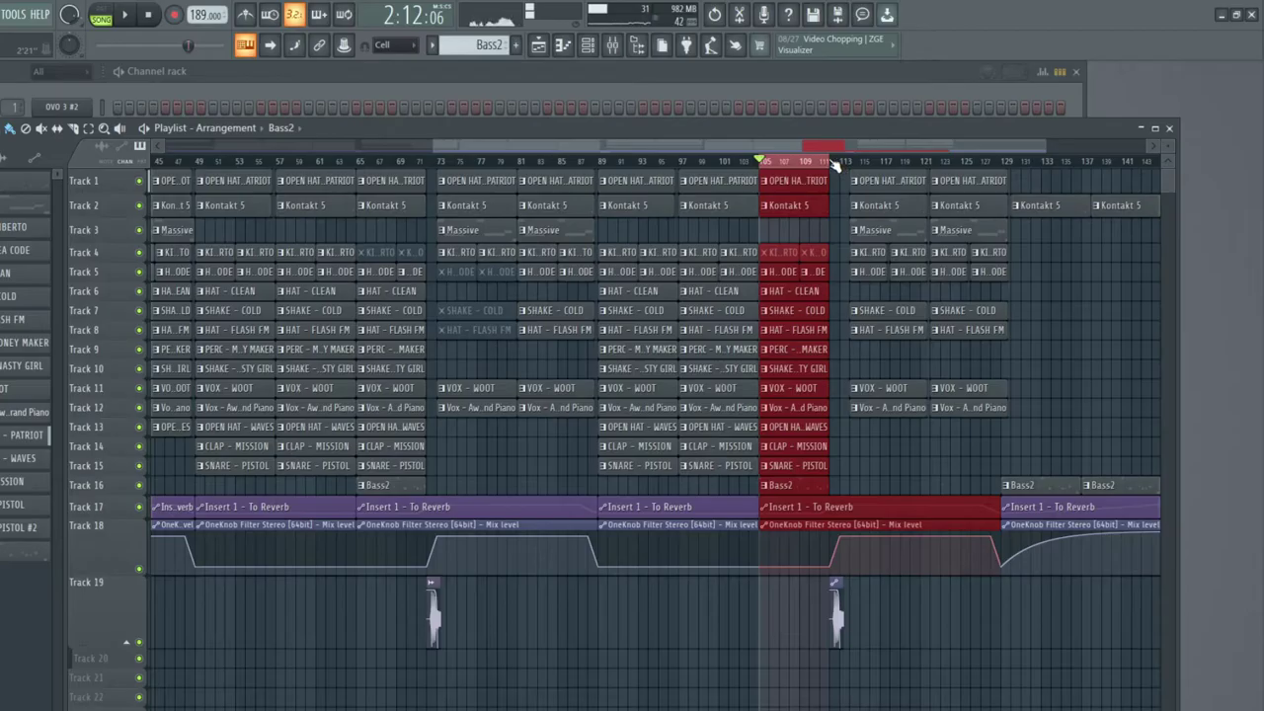
pyautogui.press('space')
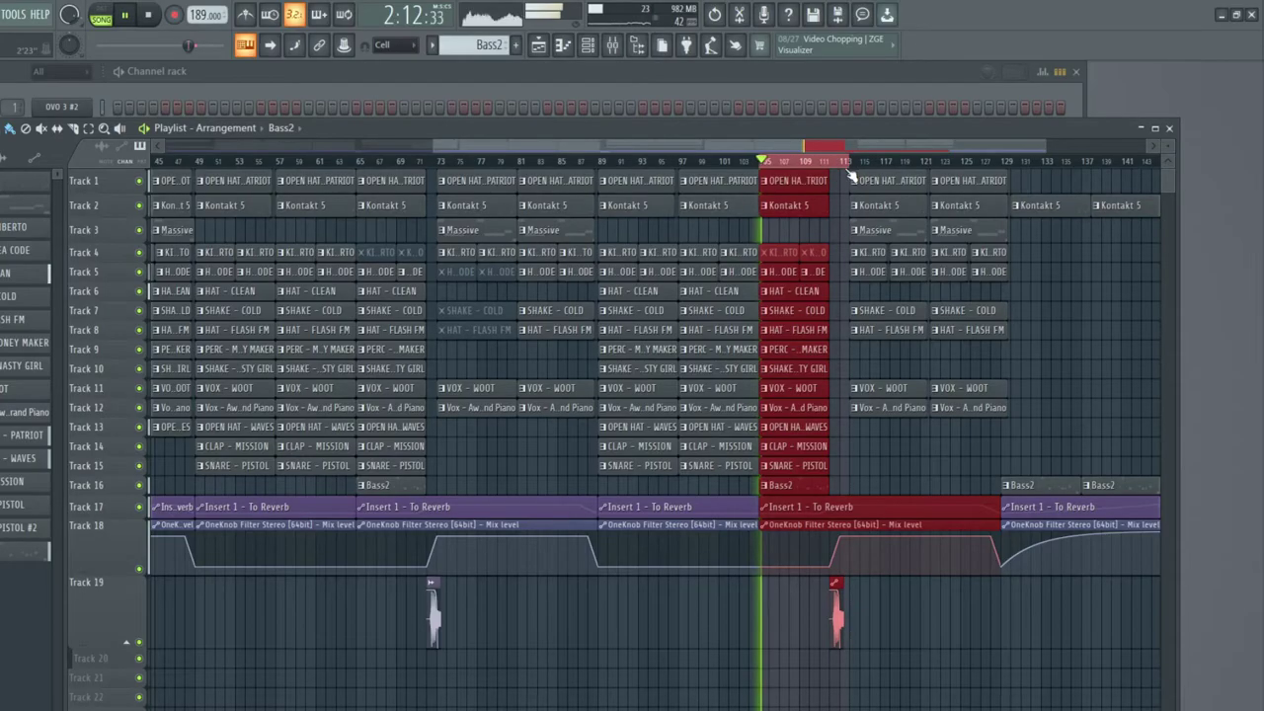
pyautogui.moveTo(834, 141); pyautogui.dragTo(972, 146)
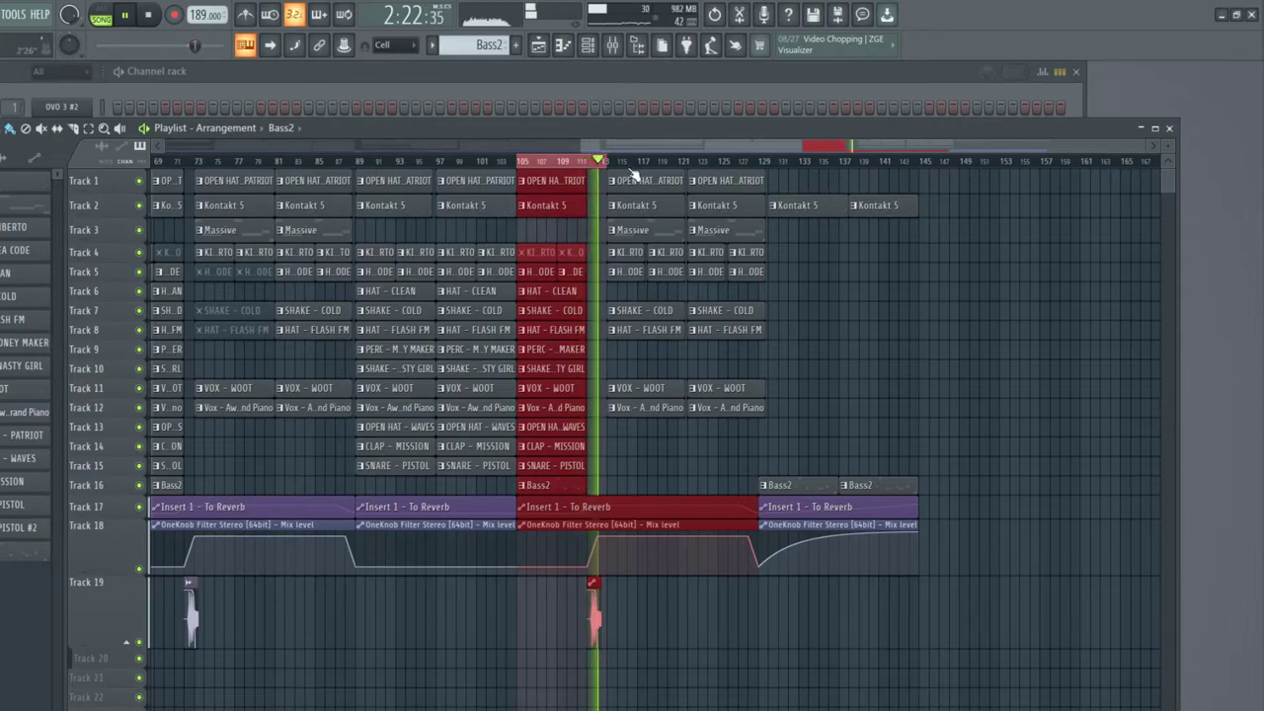
pyautogui.press('space')
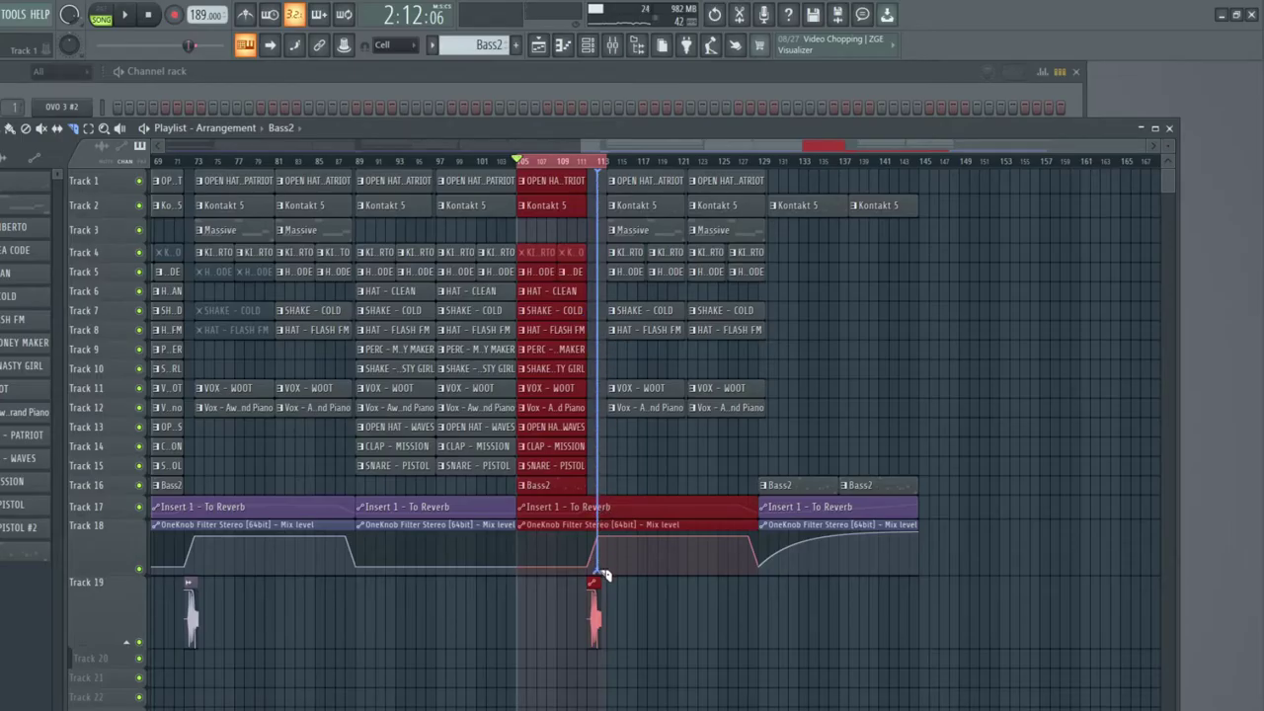
# Step: Slice the Track 17 and 18 automation clips at bar 113 and move the pattern clips after the gap one bar earlier
pyautogui.moveTo(603, 576); pyautogui.dragTo(607, 553)
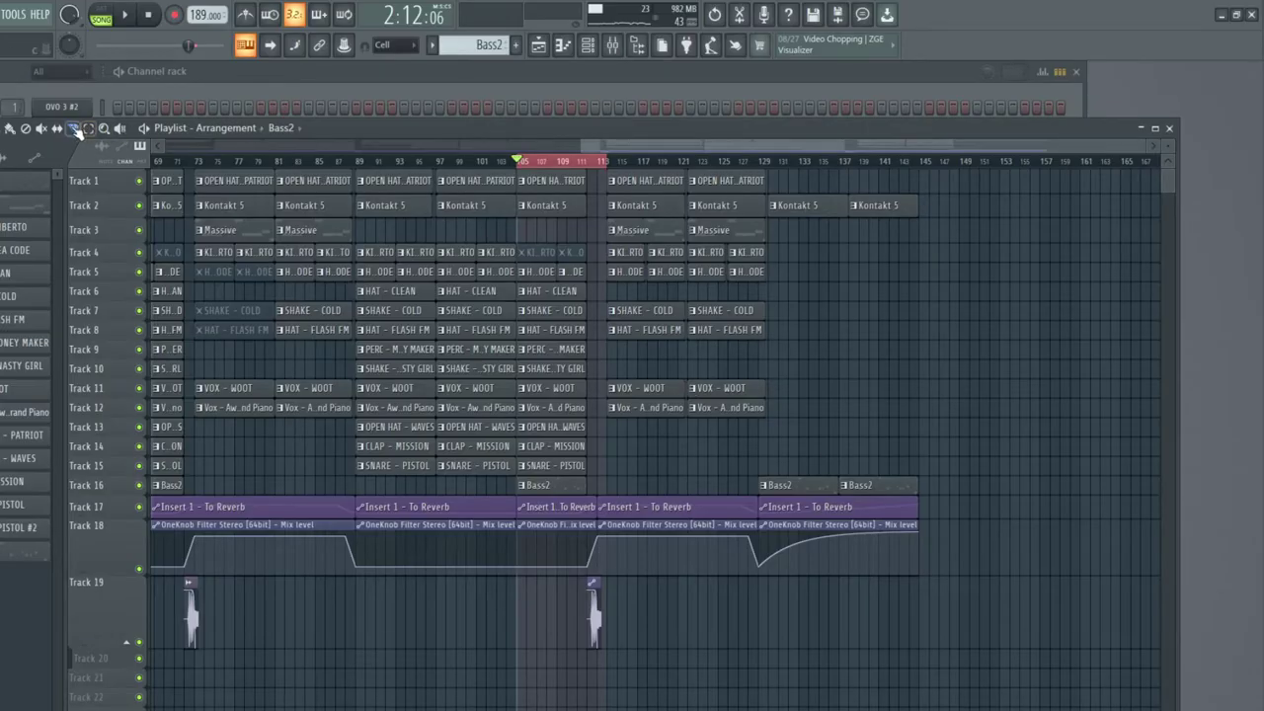
pyautogui.click(655, 179)
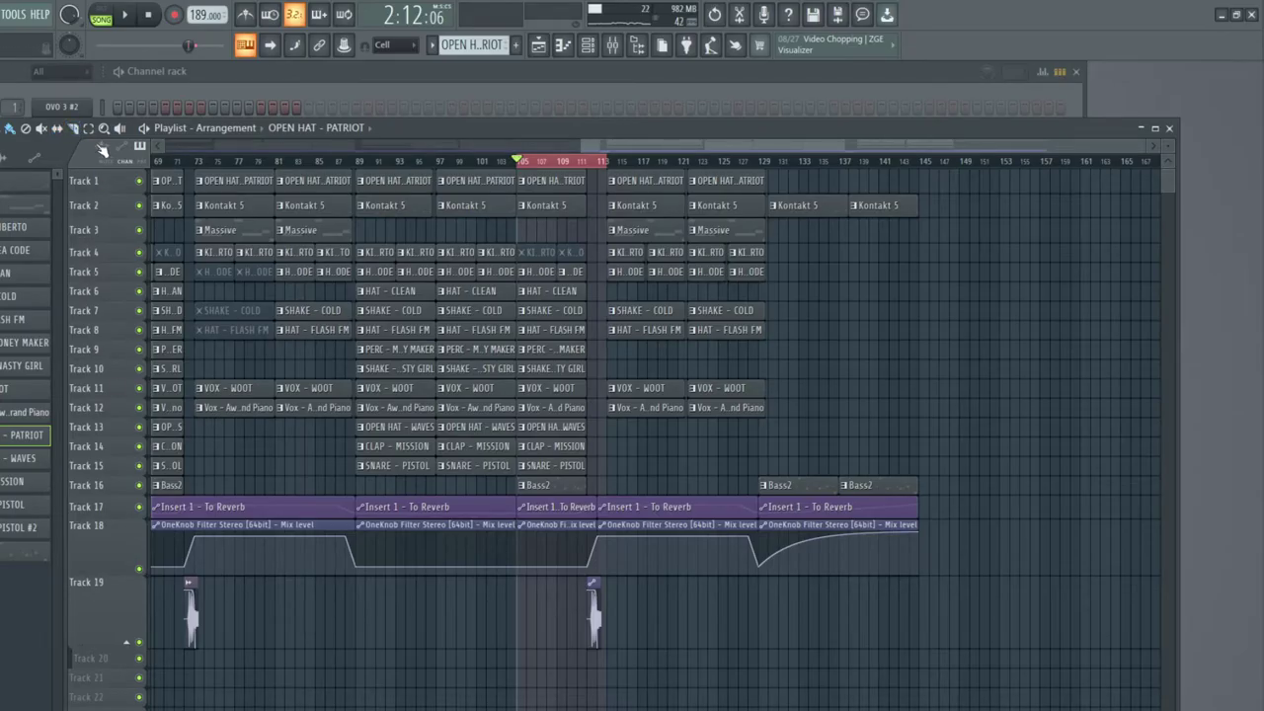
pyautogui.moveTo(602, 181); pyautogui.dragTo(939, 488)
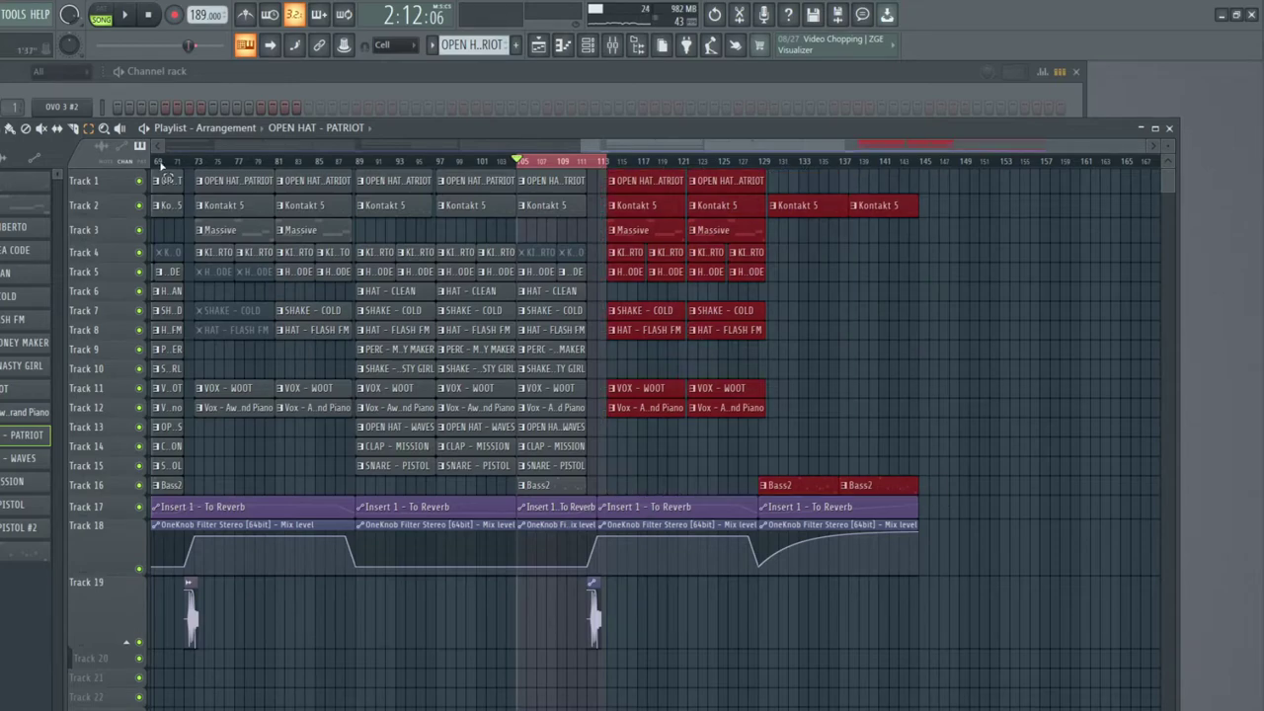
pyautogui.moveTo(647, 186); pyautogui.dragTo(639, 183)
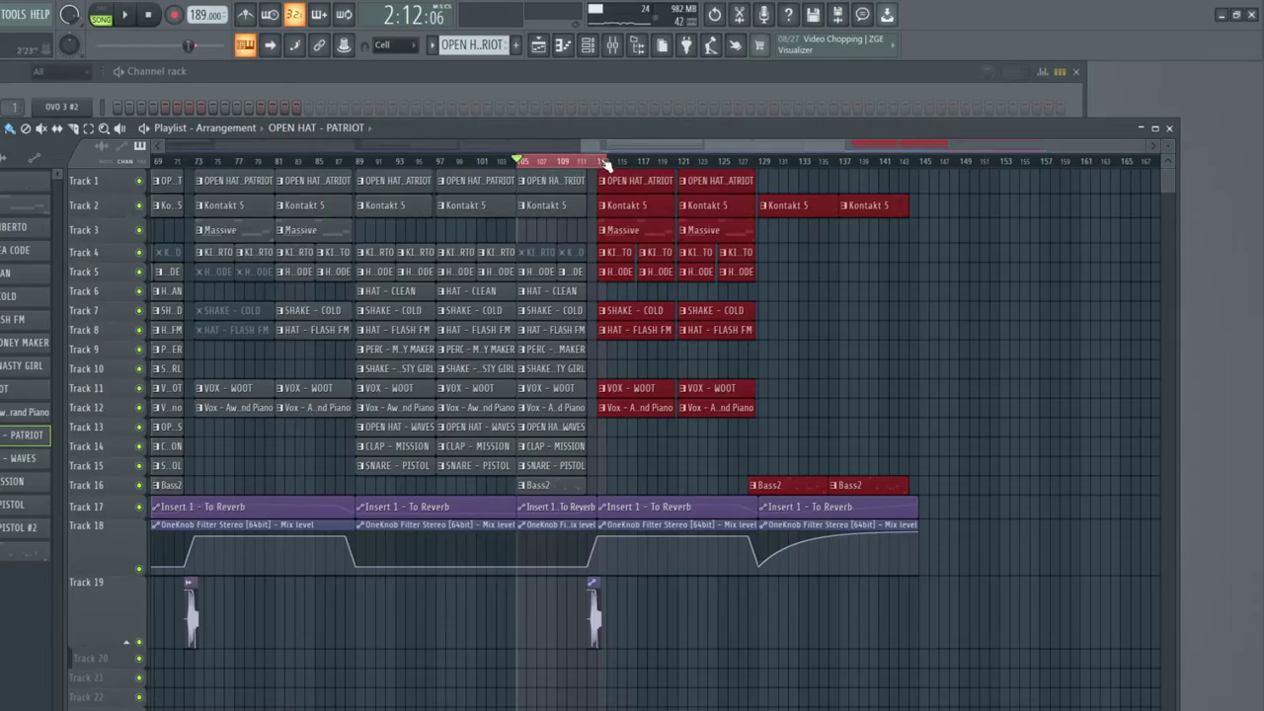
# Step: Shorten the playback selection to end at bar 113 and play the loop
pyautogui.moveTo(605, 160); pyautogui.dragTo(599, 164)
pyautogui.press('space')
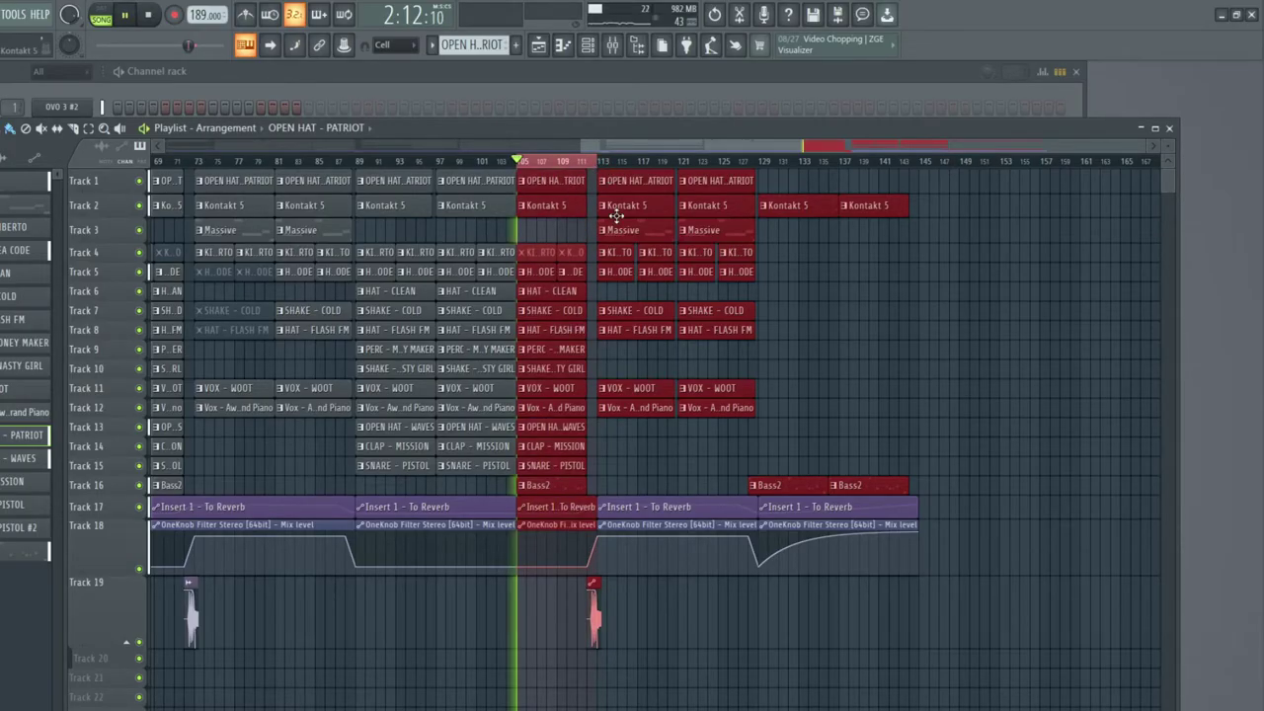
pyautogui.scroll(3, 637, 161)
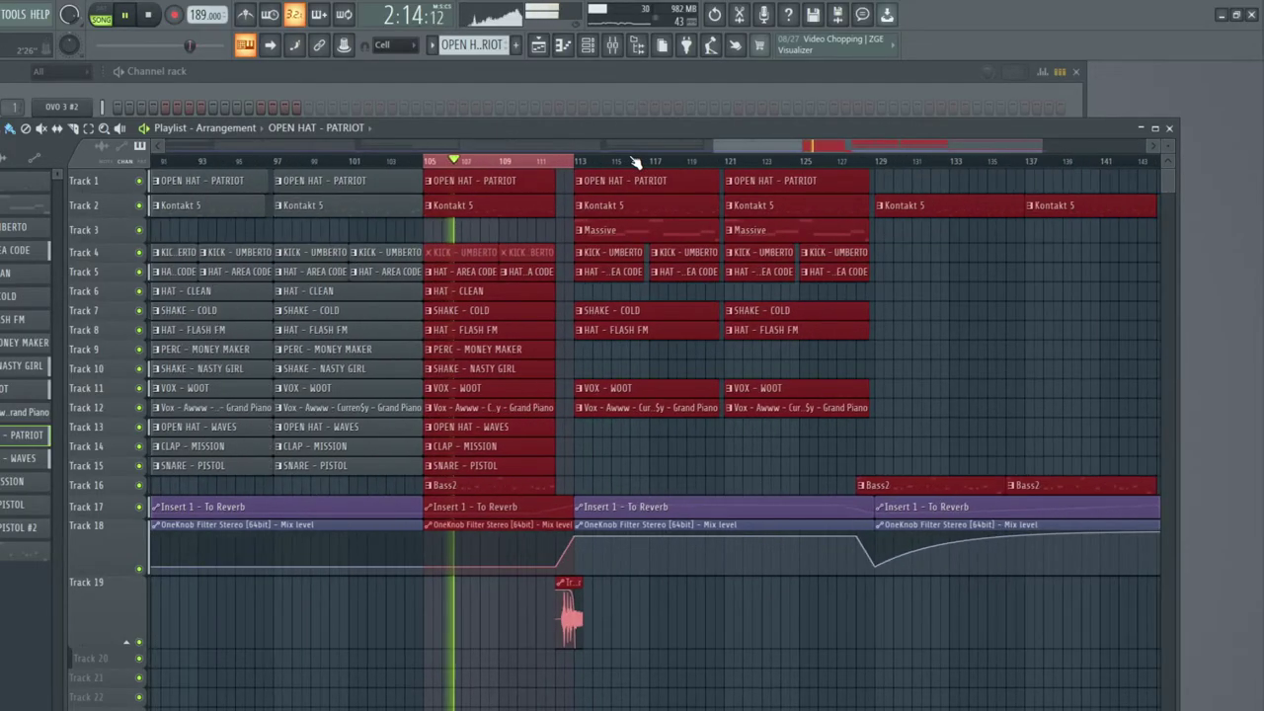
pyautogui.scroll(-2, 773, 150)
pyautogui.moveTo(773, 150); pyautogui.dragTo(793, 145)
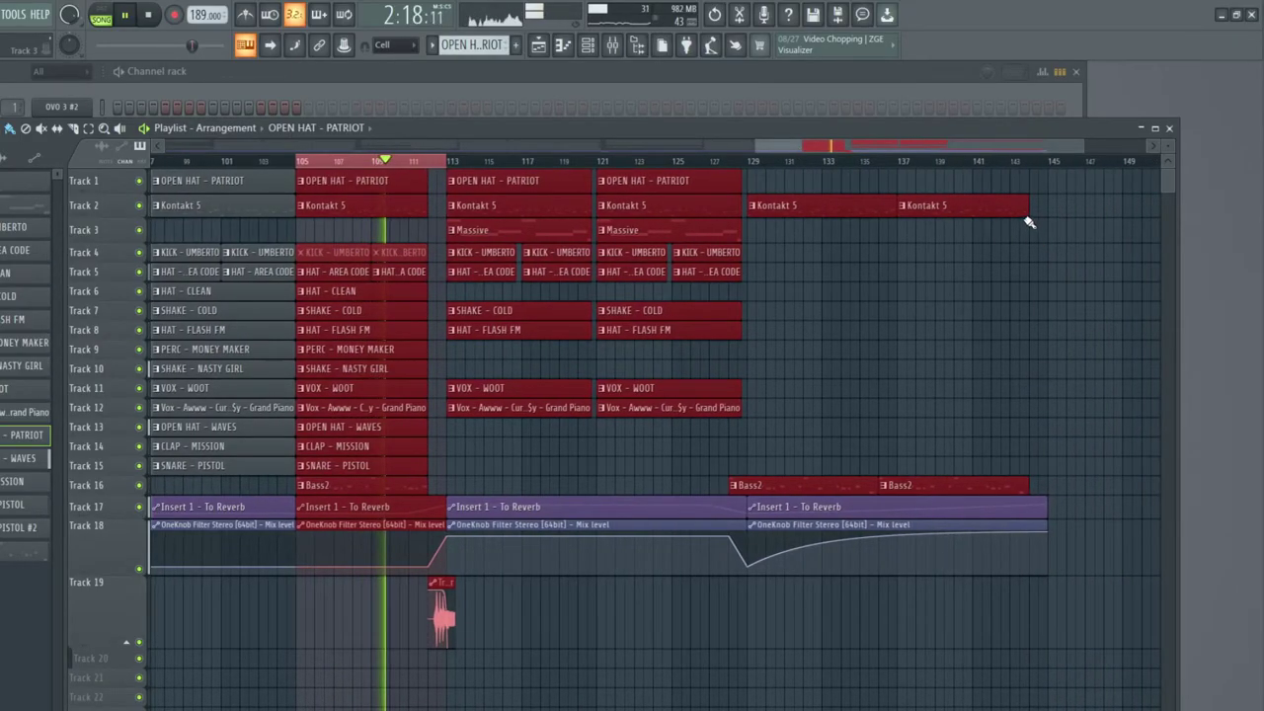
# Step: Deselect the moved clips and extend the last Kontakt 5 clip on Track 2 to bar 145
pyautogui.click(987, 263)
pyautogui.moveTo(1027, 214); pyautogui.dragTo(1045, 215)
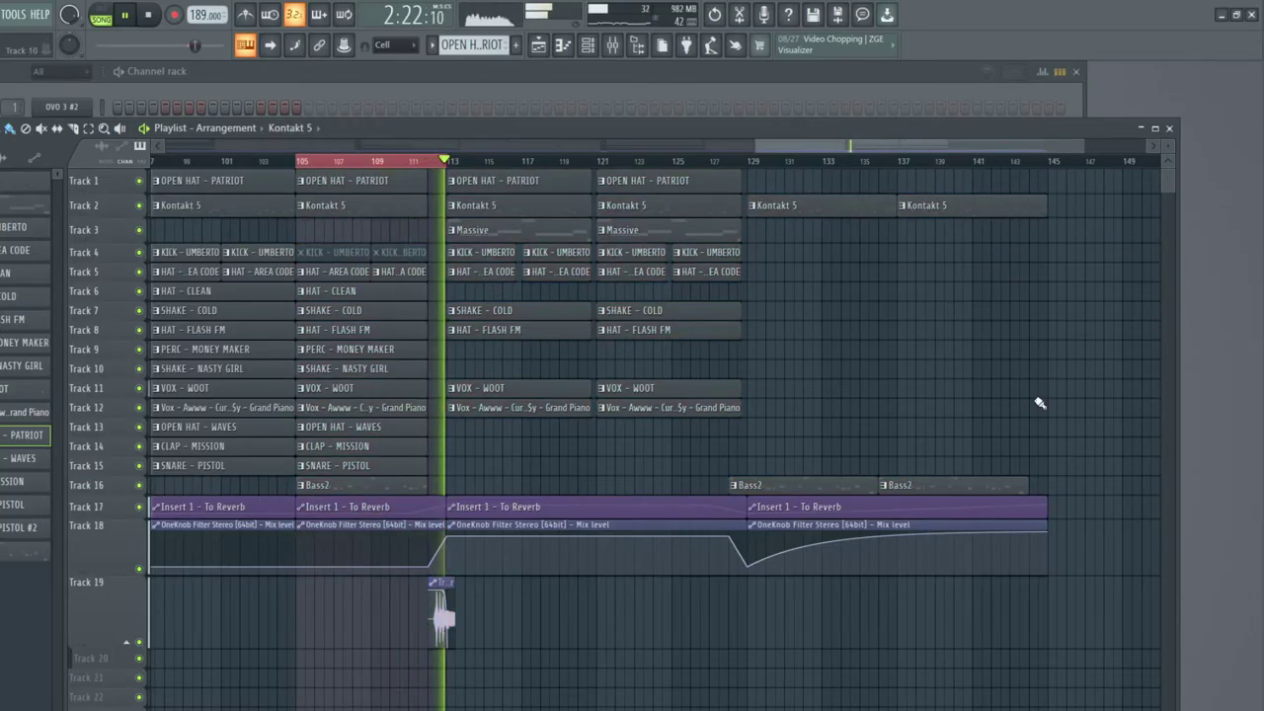
pyautogui.moveTo(1028, 486)
pyautogui.mouseDown()
pyautogui.moveTo(1074, 487)
pyautogui.moveTo(1029, 487)
pyautogui.mouseUp()
pyautogui.click(1044, 209)
# Step: Realign the two outro Bass2 clips on Track 16 to start at bars 129 and 137, ending at bar 145
pyautogui.click(1038, 487)
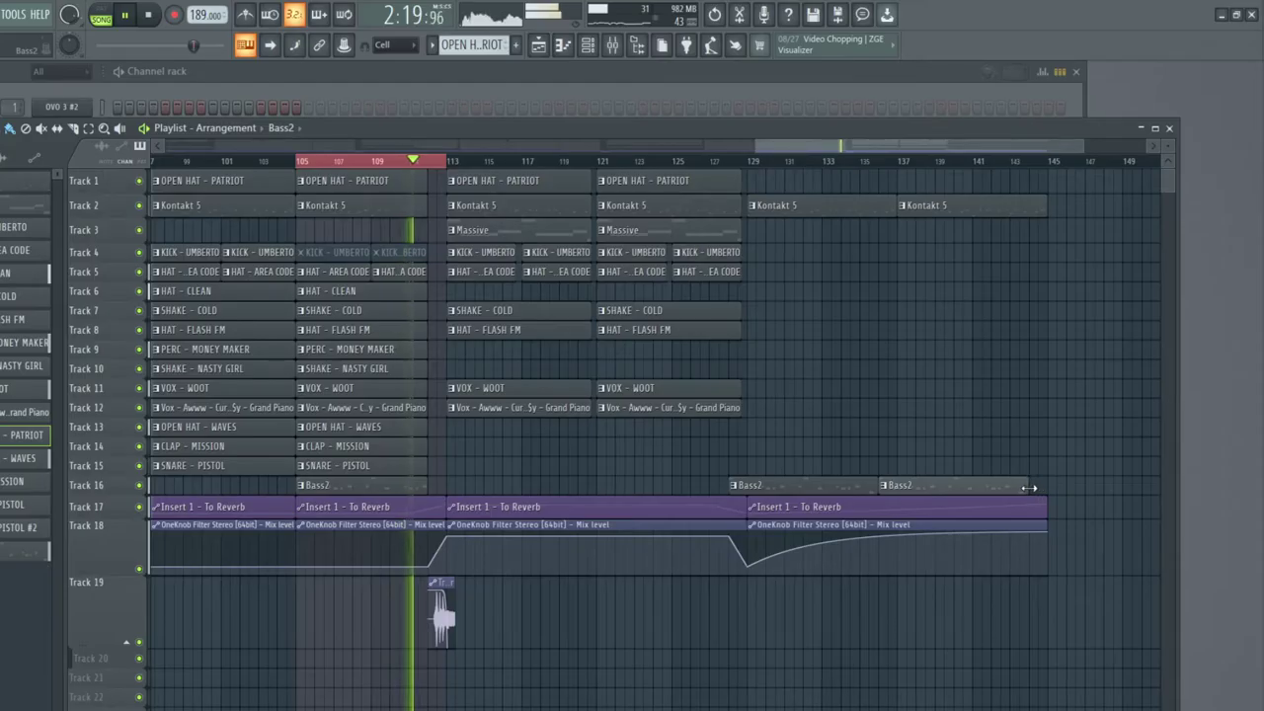
pyautogui.moveTo(1001, 485); pyautogui.dragTo(1010, 484)
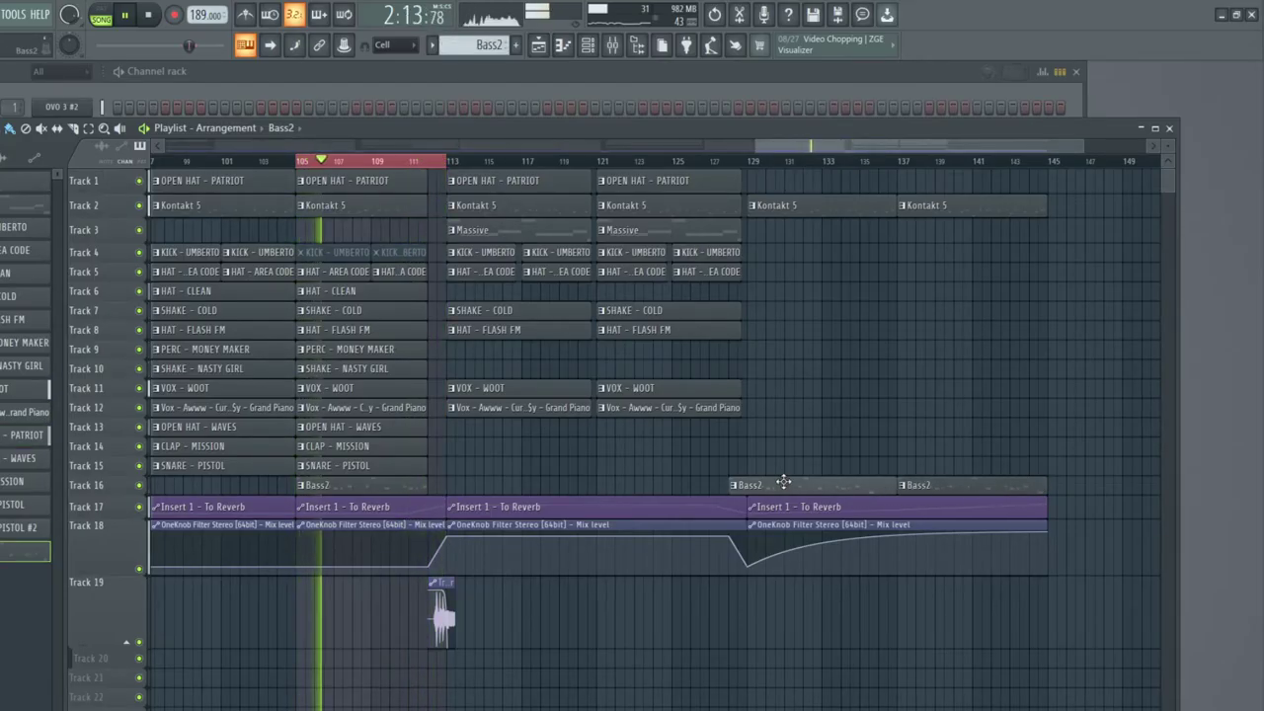
pyautogui.doubleClick(882, 486)
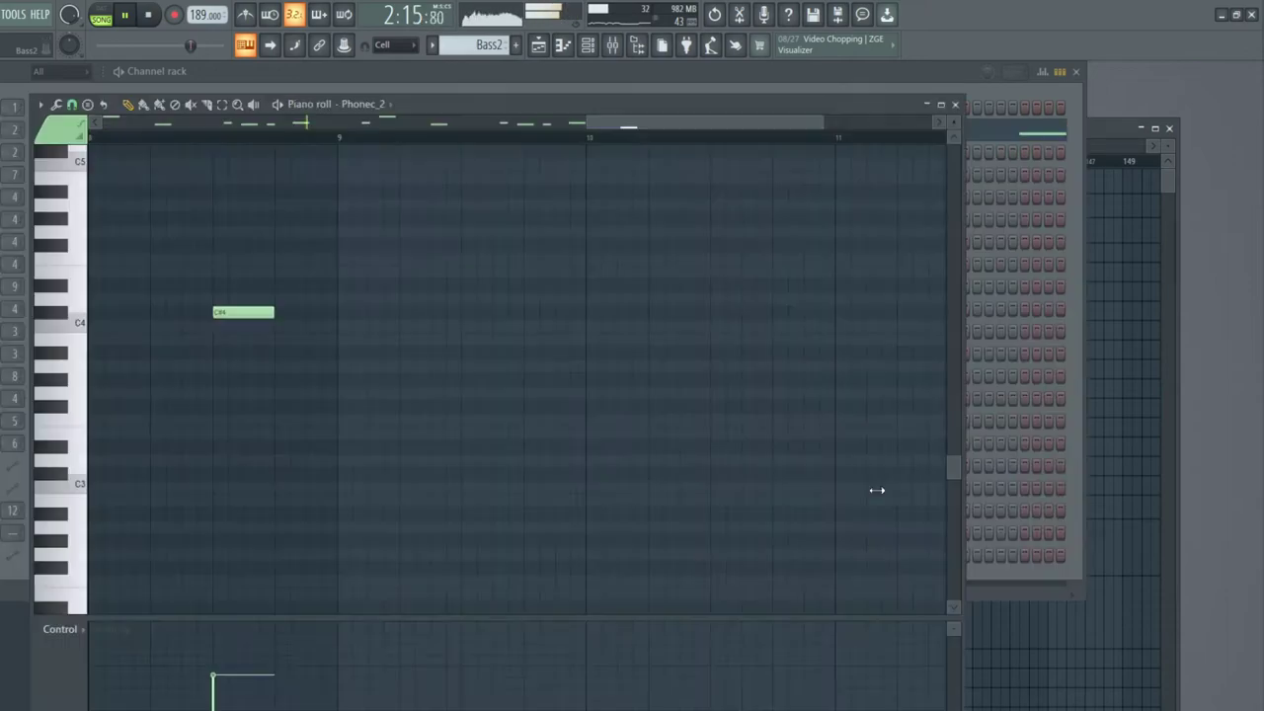
pyautogui.click(955, 106)
pyautogui.click(1122, 128)
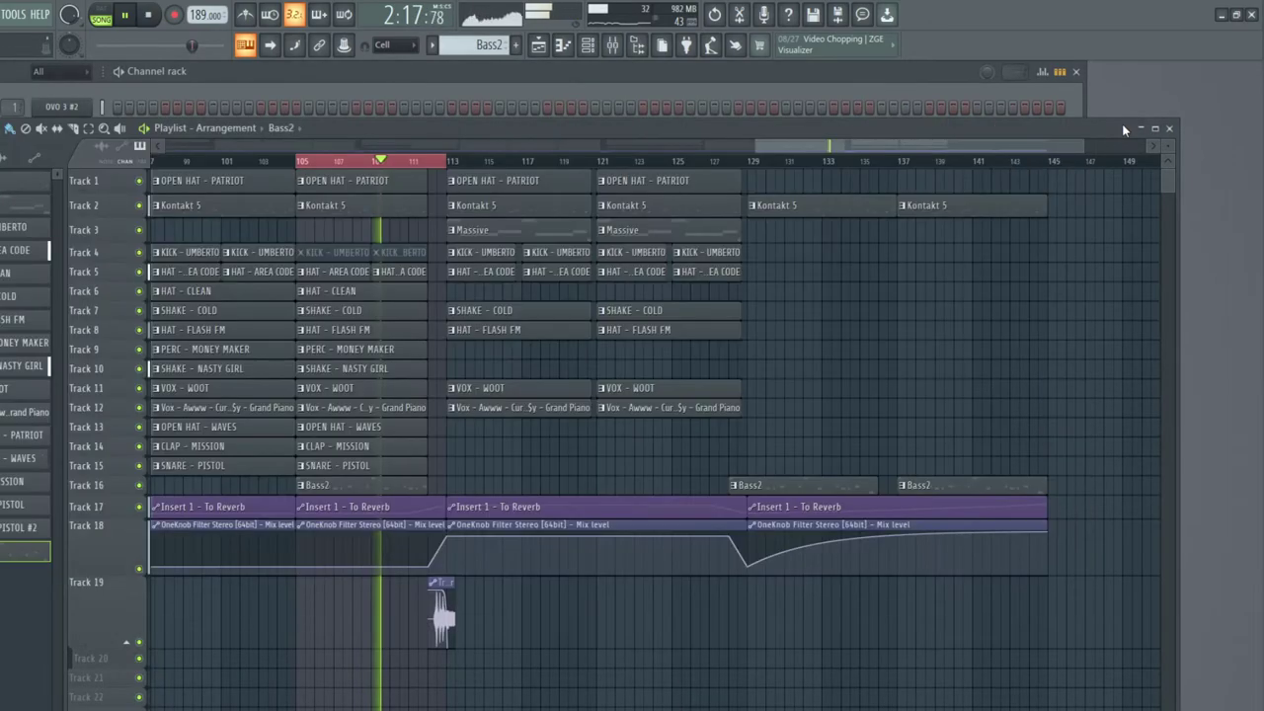
pyautogui.moveTo(786, 484); pyautogui.dragTo(805, 485)
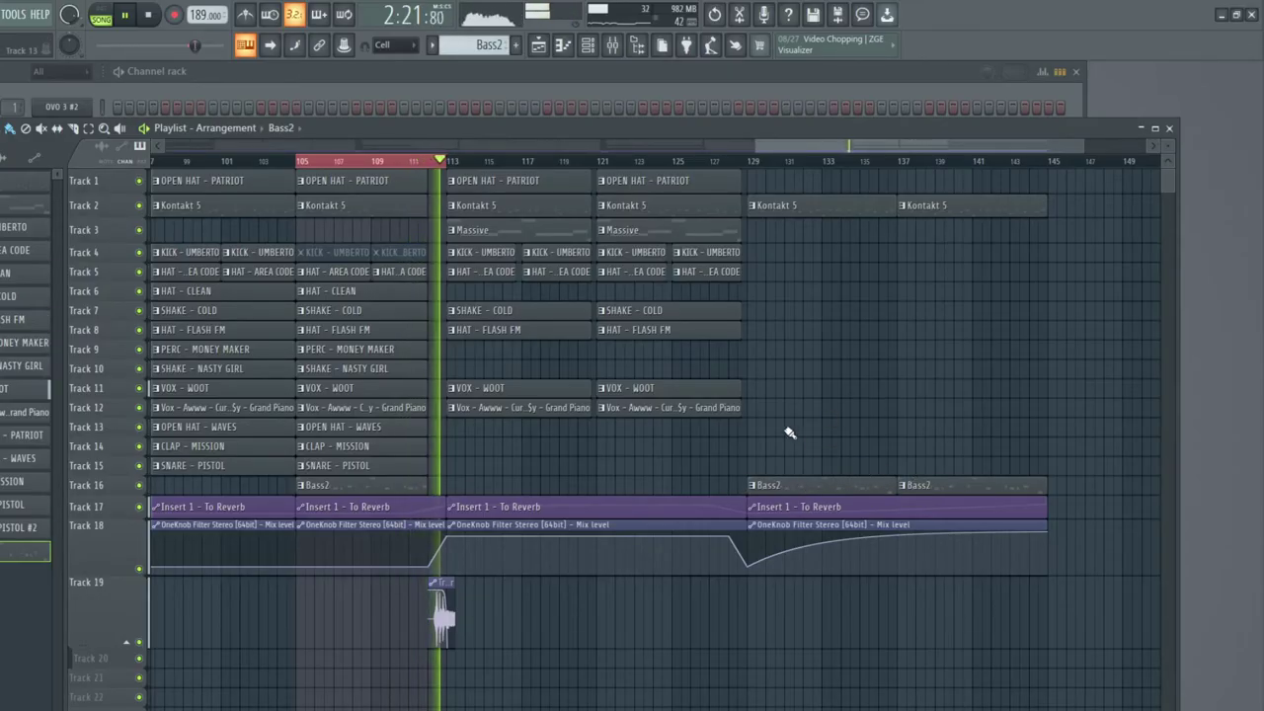
# Step: Stop the loop and play the arrangement from bar 73
pyautogui.press('space')
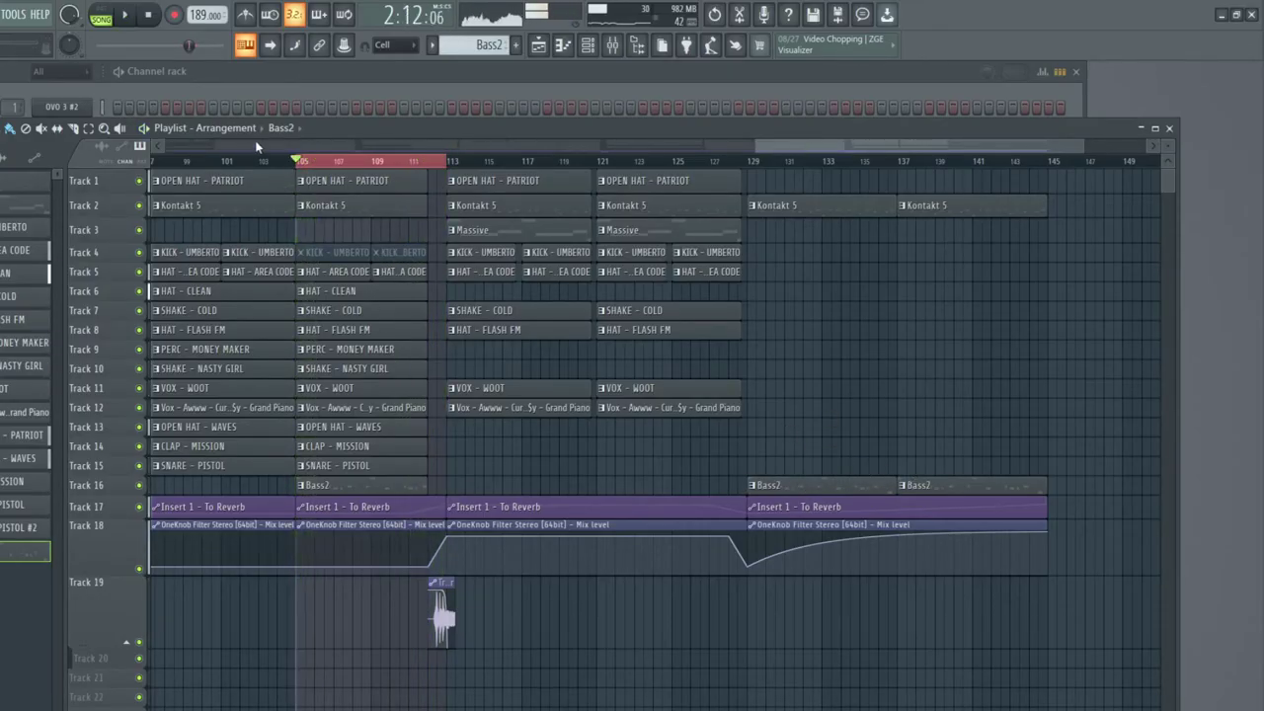
pyautogui.scroll(-2, 291, 163)
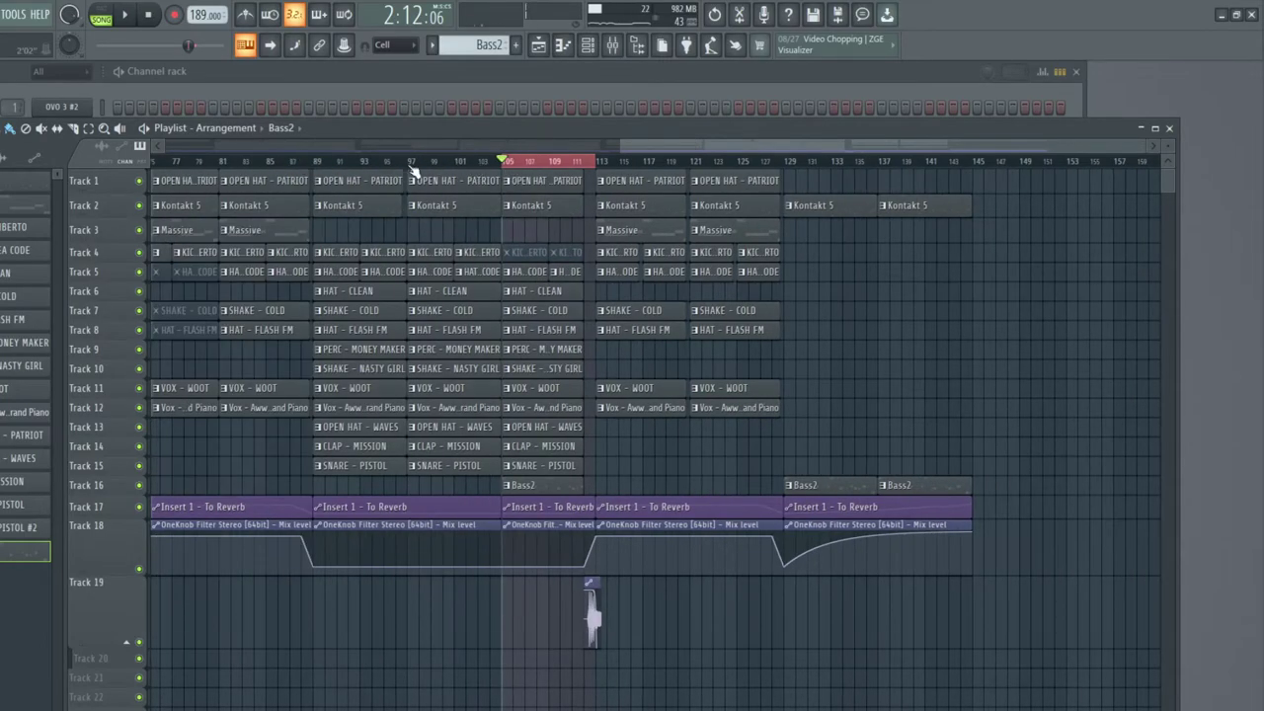
pyautogui.scroll(-2, 411, 166)
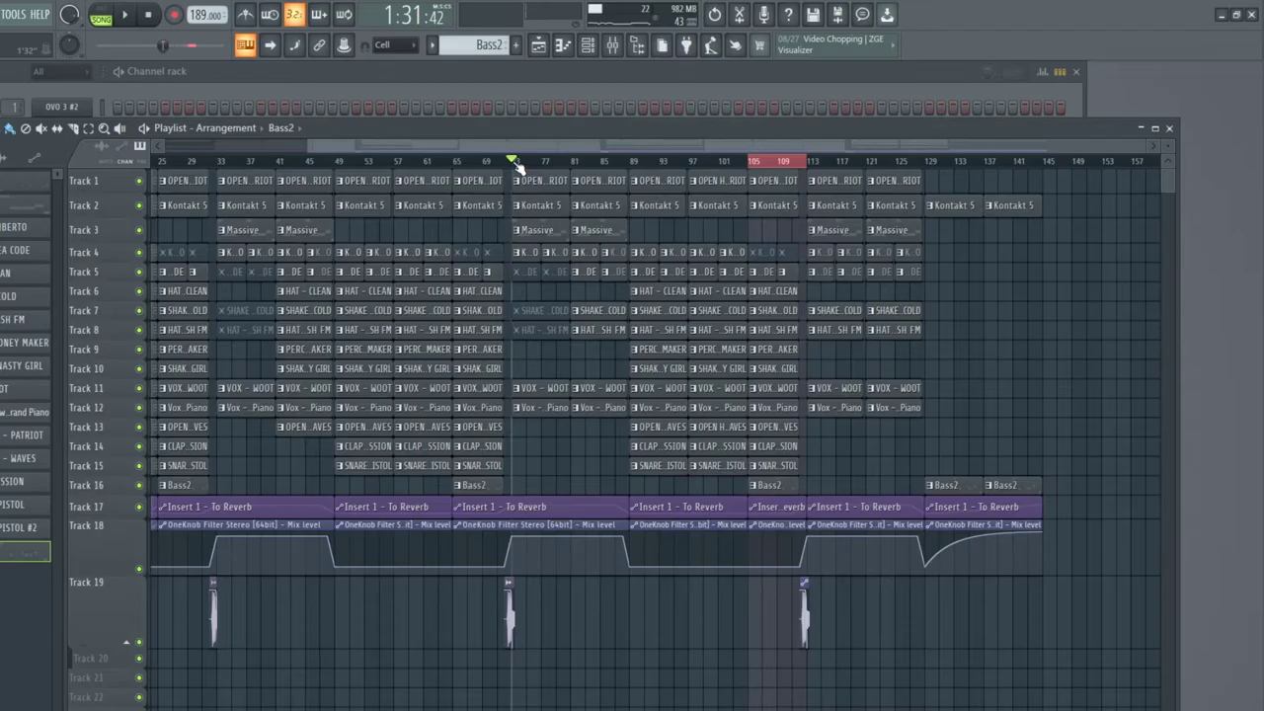
pyautogui.press('space')
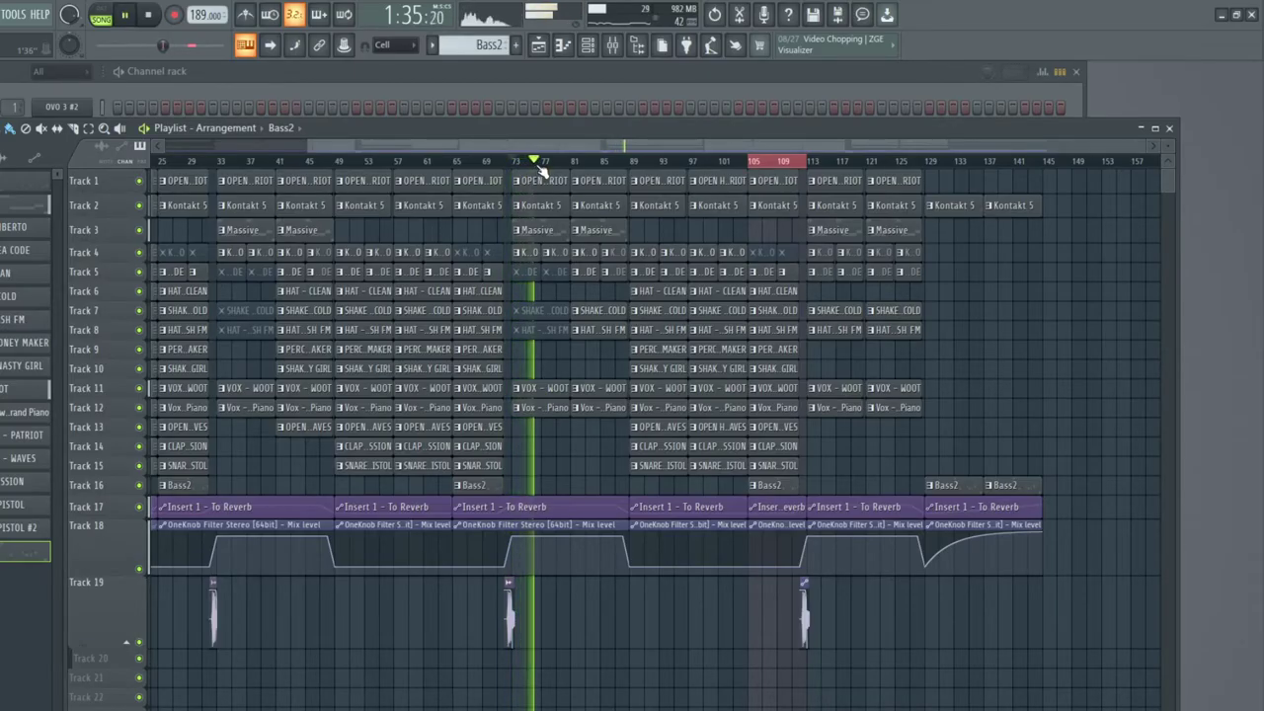
# Step: Restart playback of the selected loop from bar 105 to bar 113
pyautogui.moveTo(539, 147); pyautogui.dragTo(611, 148)
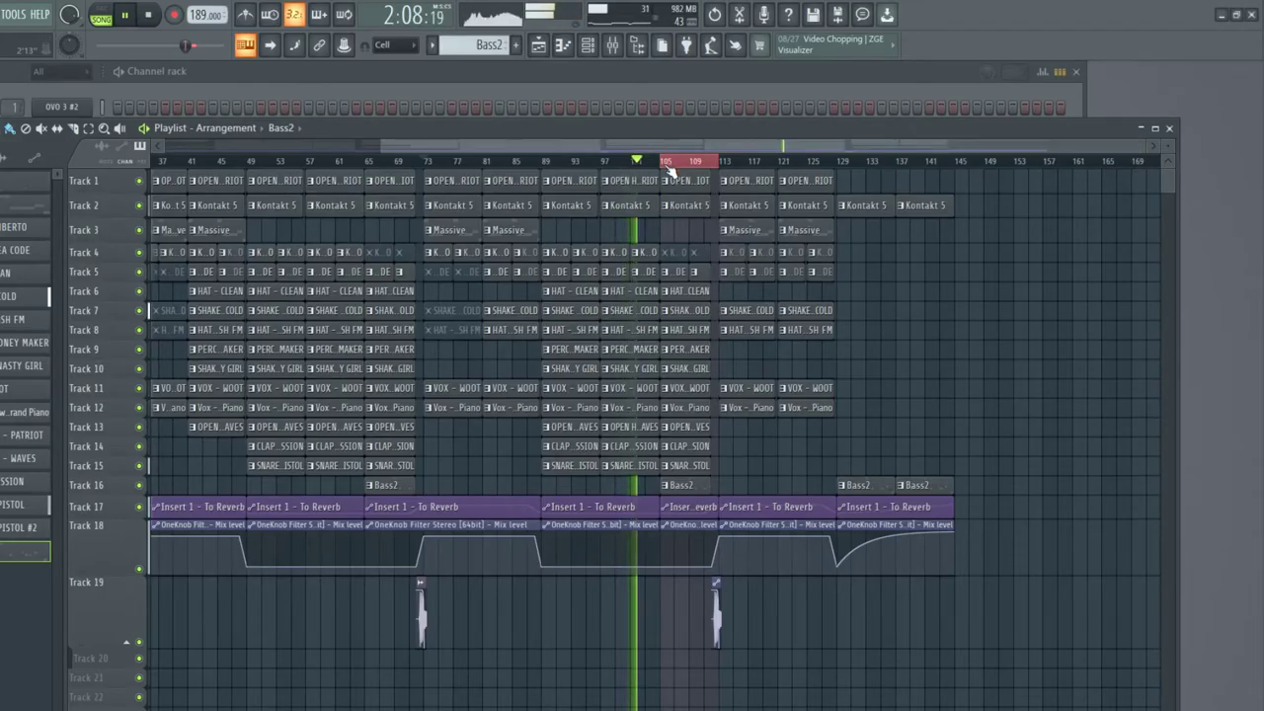
pyautogui.press('space')
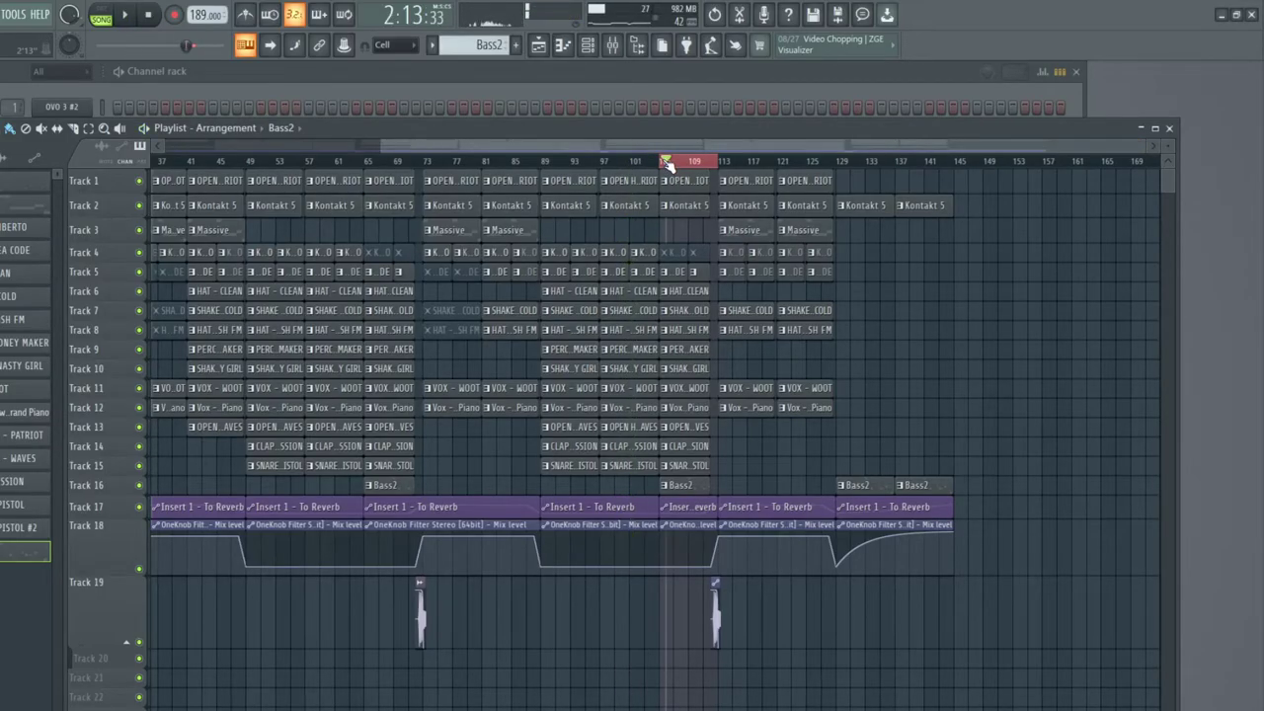
pyautogui.press('space')
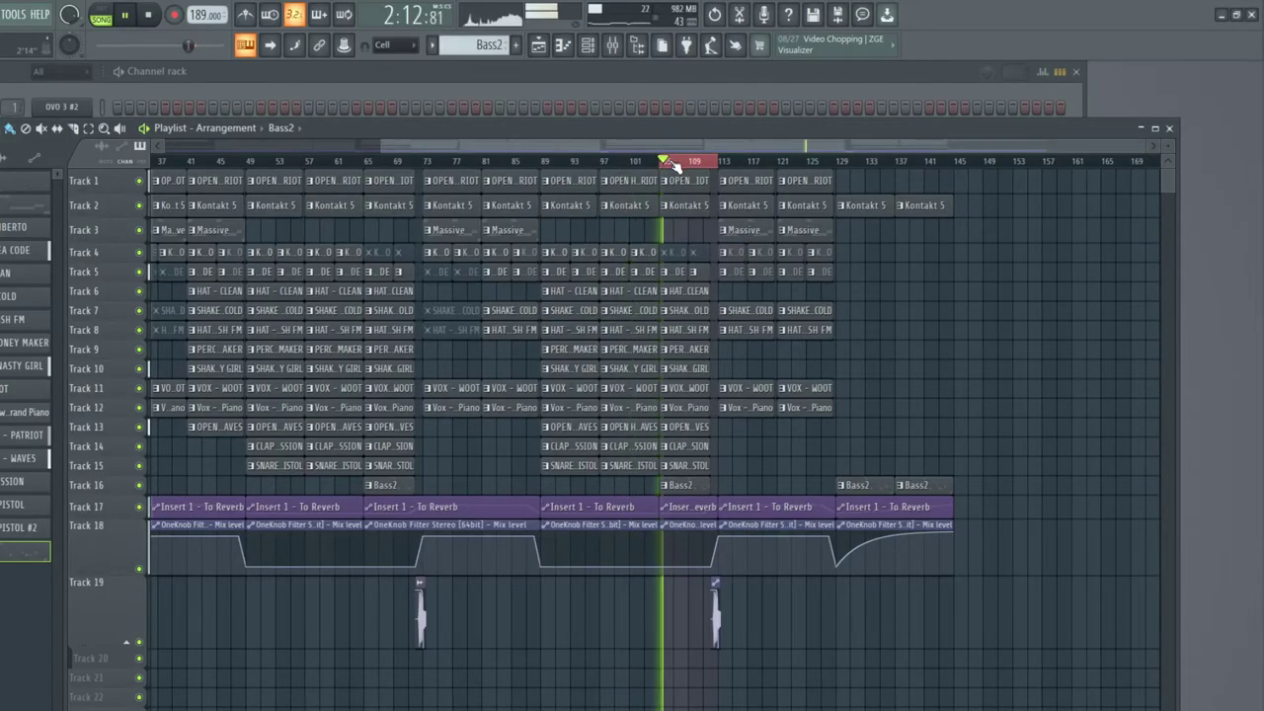
# Step: Move Backmask below HalfTime in Insert 1's effect chain in the mixer, and shift the mixer window aside
pyautogui.click(612, 44)
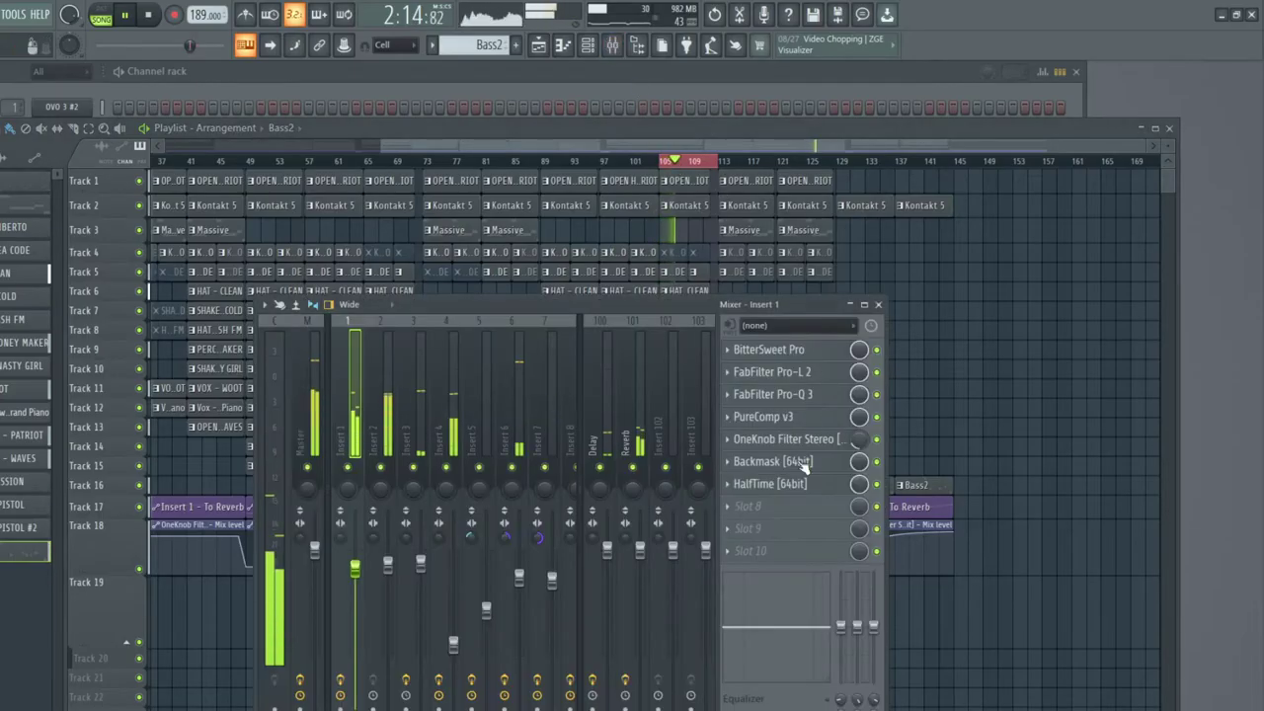
pyautogui.moveTo(798, 476); pyautogui.dragTo(800, 491)
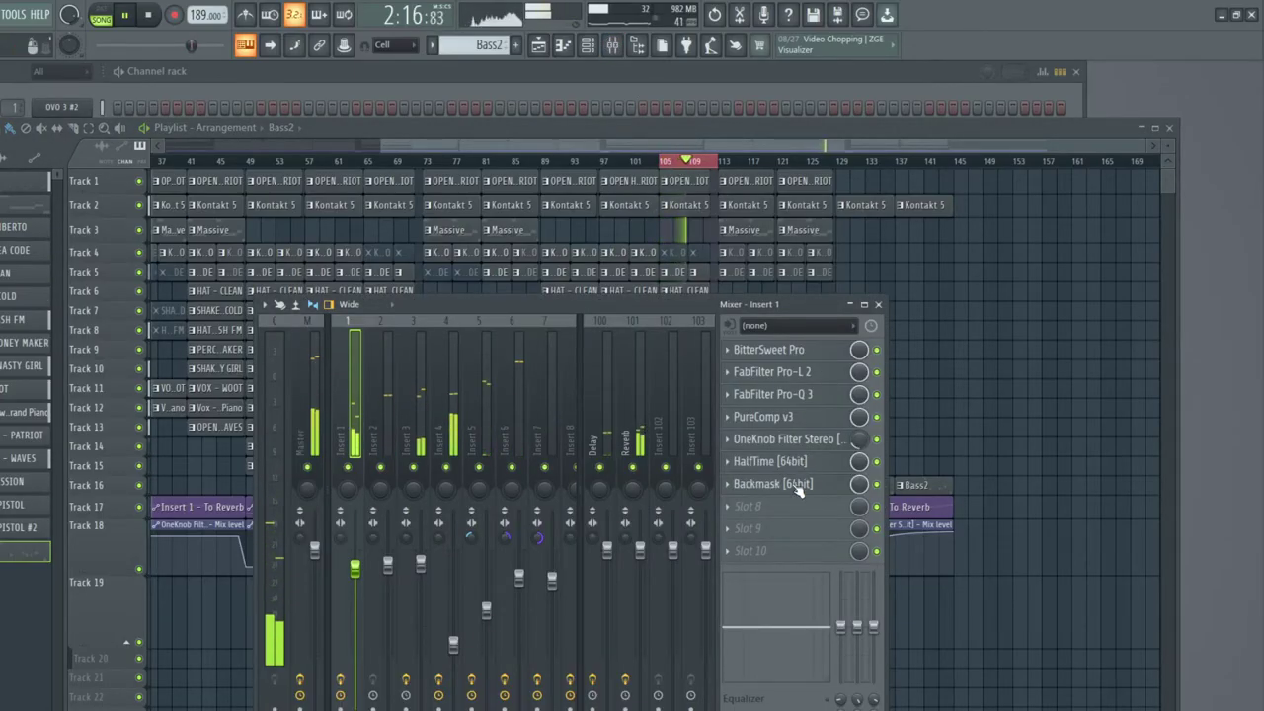
pyautogui.moveTo(701, 321); pyautogui.dragTo(403, 224)
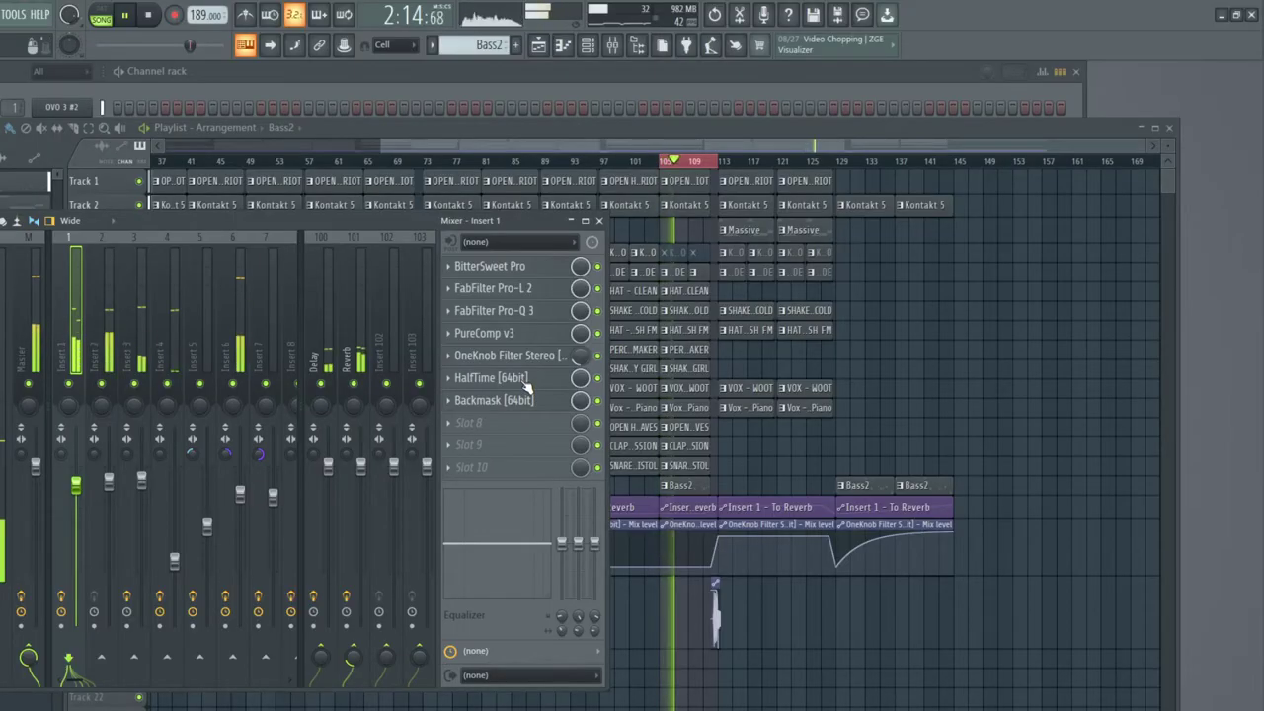
# Step: Open the Backmask plug-in on Insert 1 and place its window beside the mixer
pyautogui.click(493, 400)
pyautogui.moveTo(849, 246); pyautogui.dragTo(972, 286)
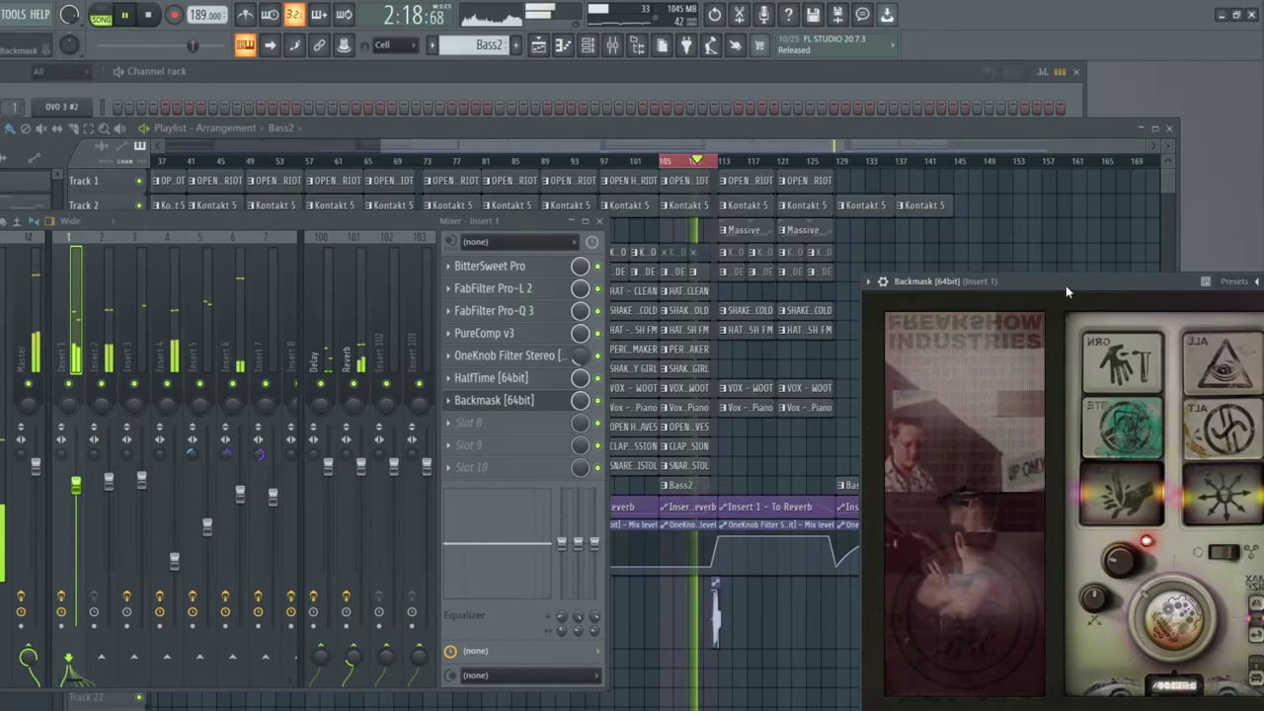
pyautogui.moveTo(1066, 286); pyautogui.dragTo(973, 292)
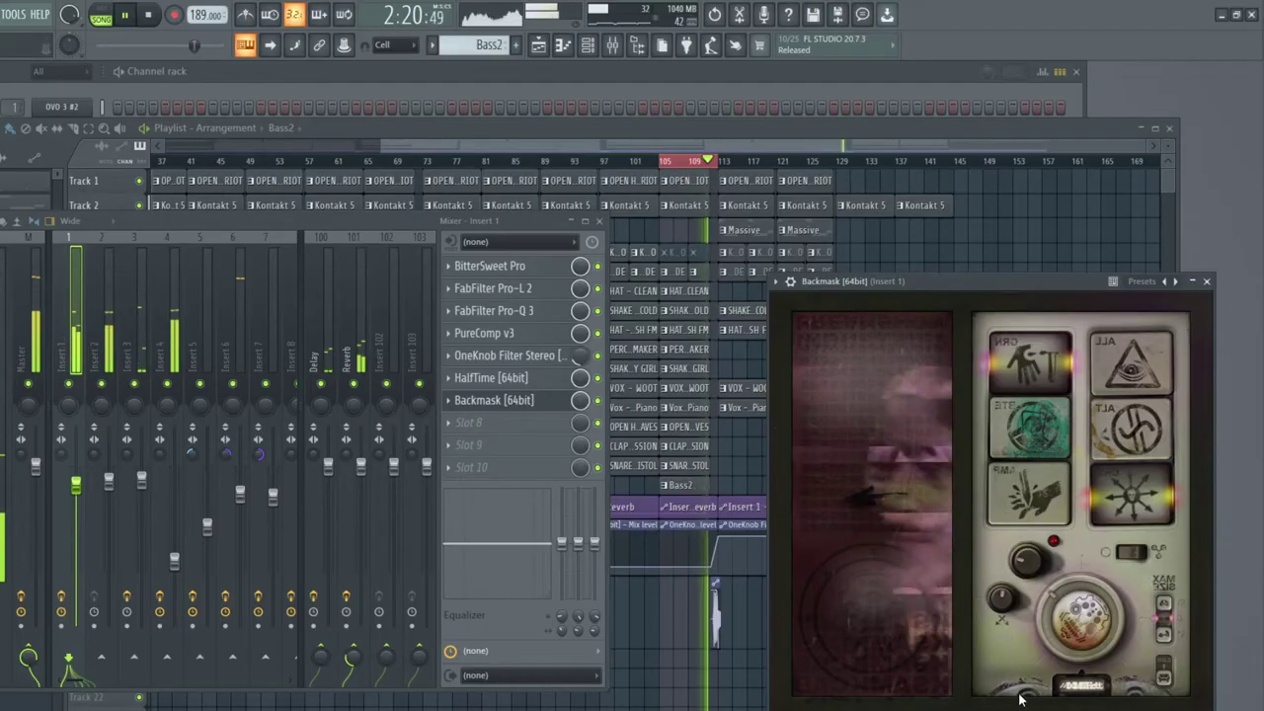
# Step: Restart the loop and set Backmask to the BTE and ALT modes, trying ALL for comparison
pyautogui.press('space')
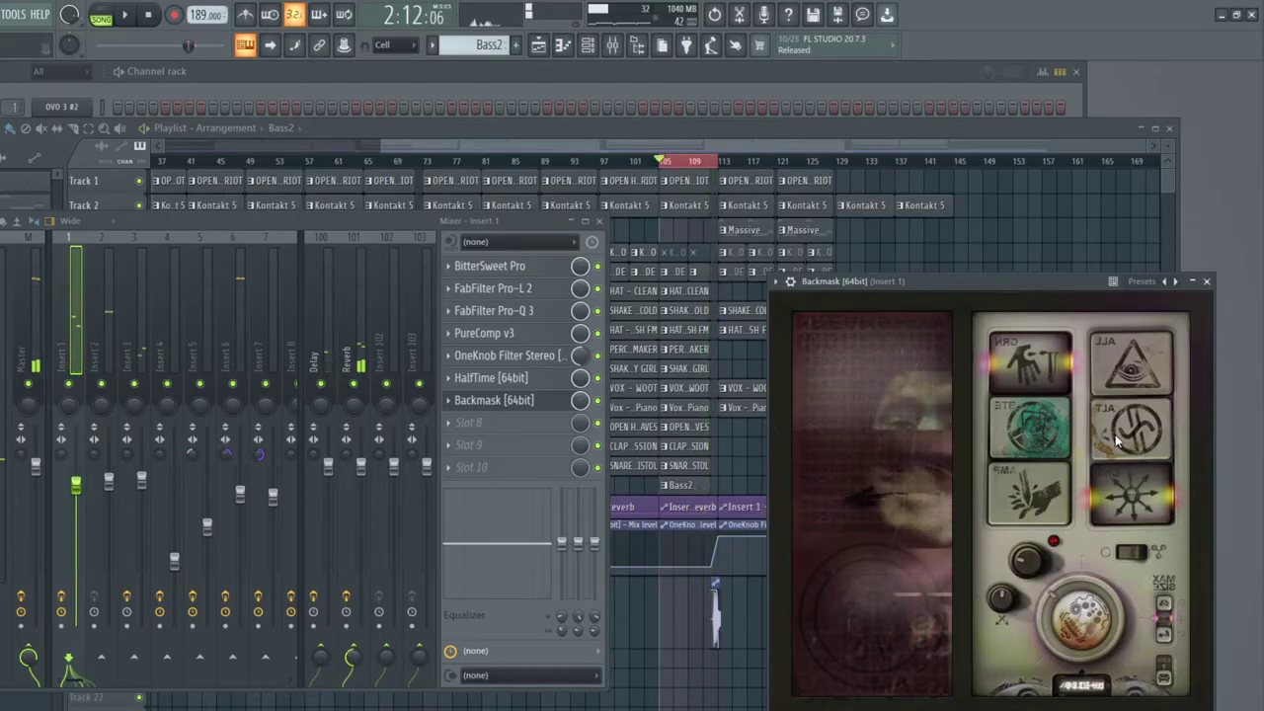
pyautogui.press('space')
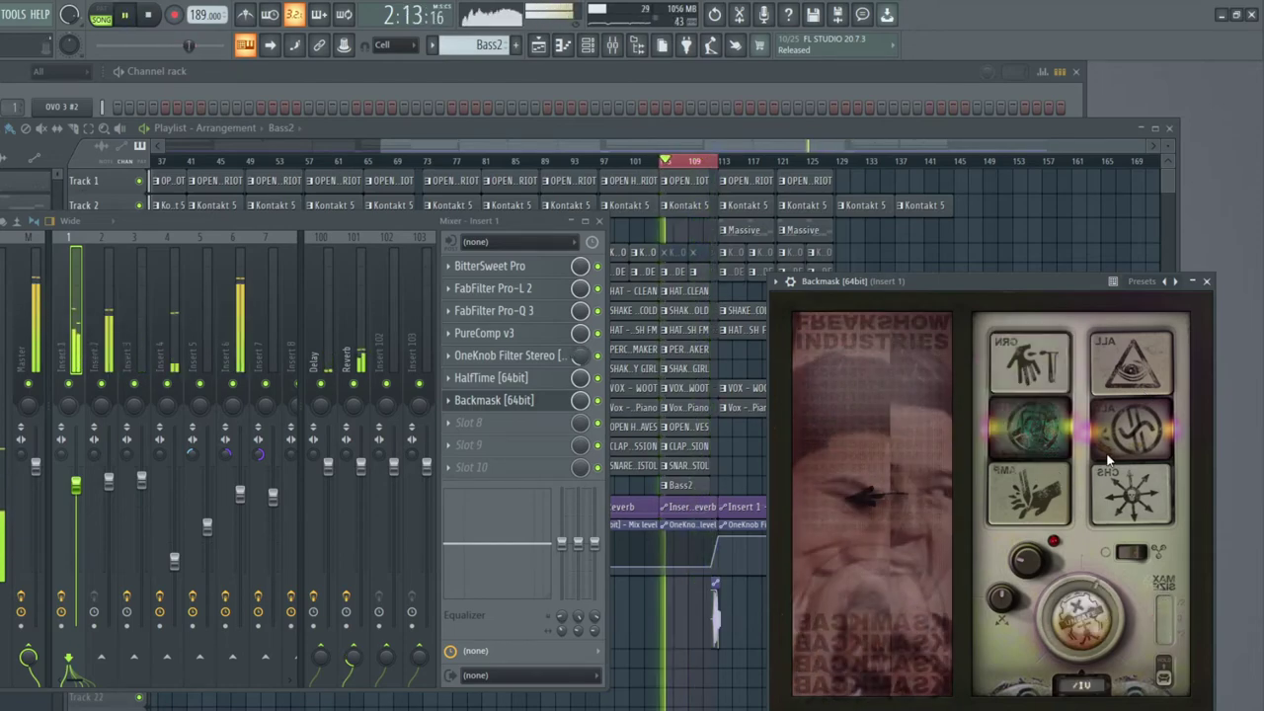
pyautogui.click(1132, 391)
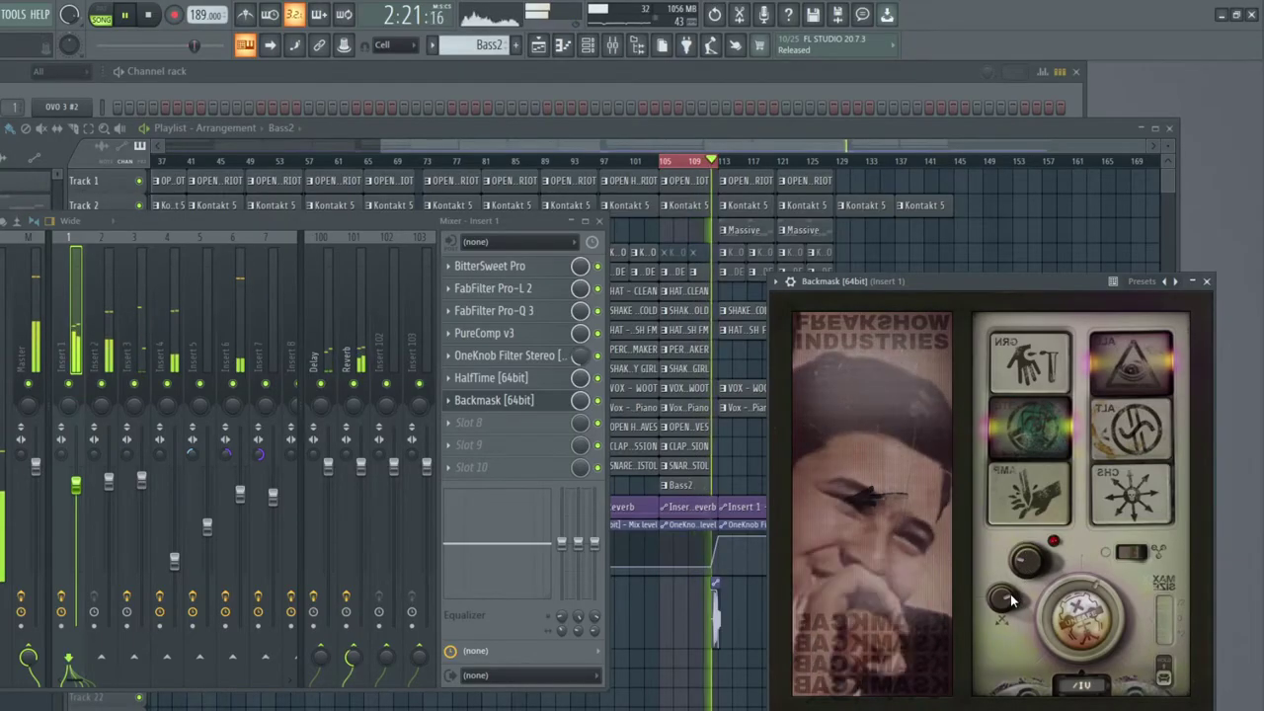
pyautogui.click(1121, 446)
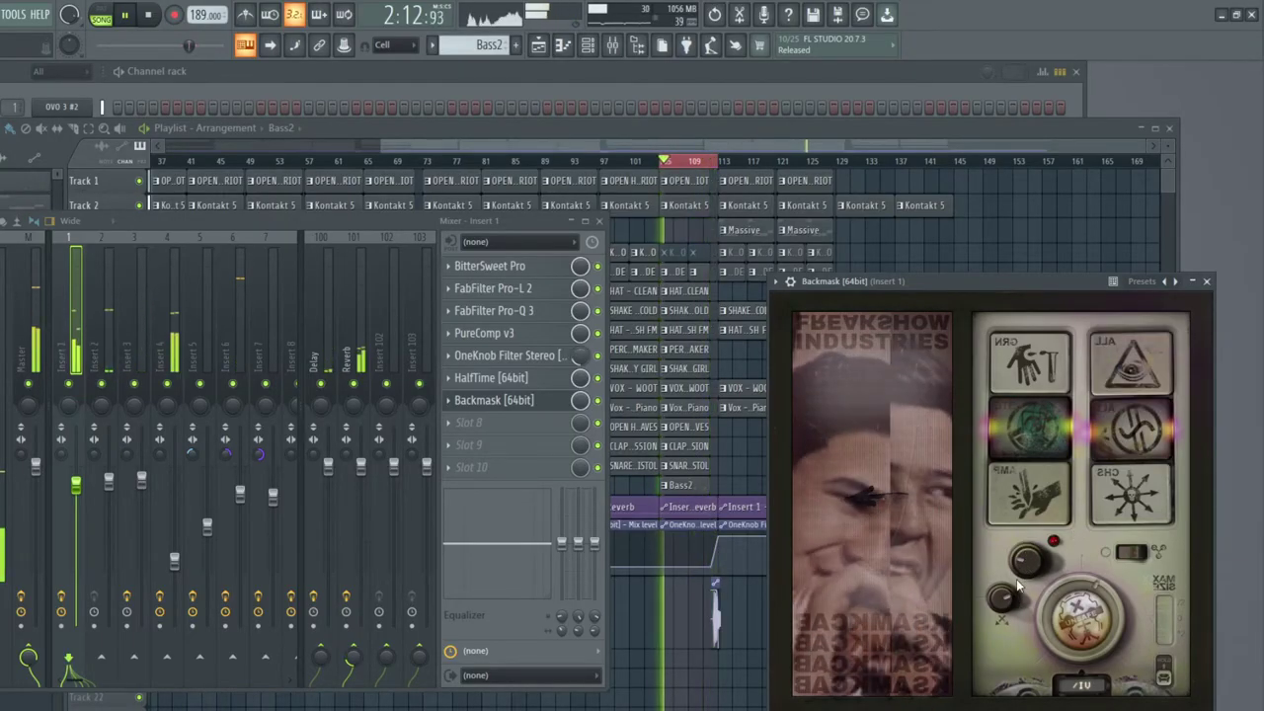
# Step: Audition Backmask's /IV-t, /VIII-d and /IV-d time divisions on the playing loop and return to /IV
pyautogui.moveTo(1066, 607); pyautogui.dragTo(1086, 572)
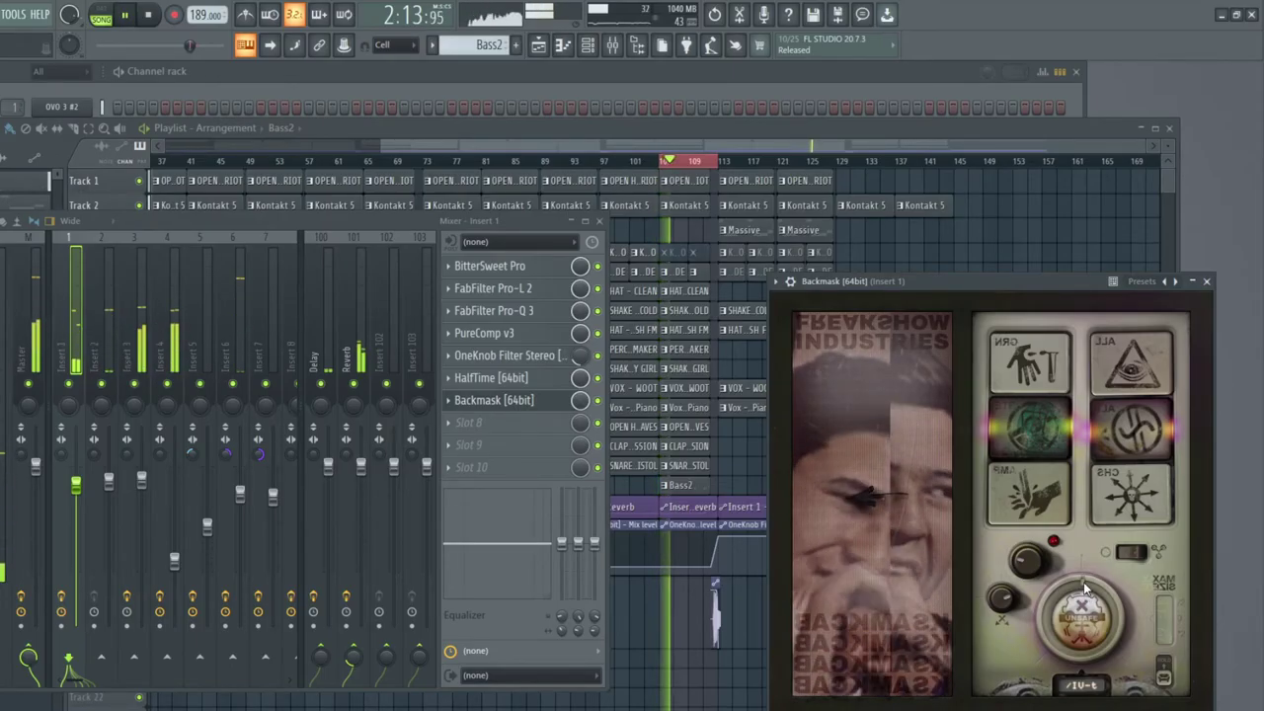
pyautogui.moveTo(1084, 588); pyautogui.dragTo(1117, 606)
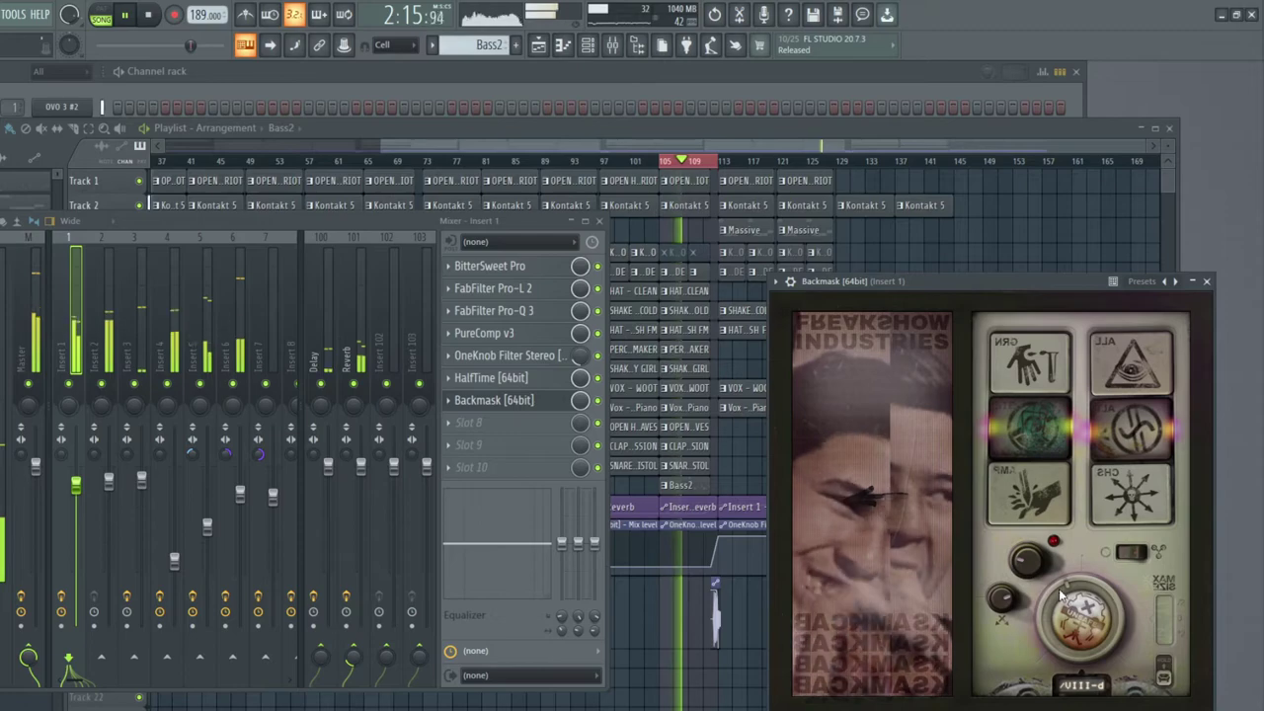
pyautogui.moveTo(1063, 587); pyautogui.dragTo(1105, 594)
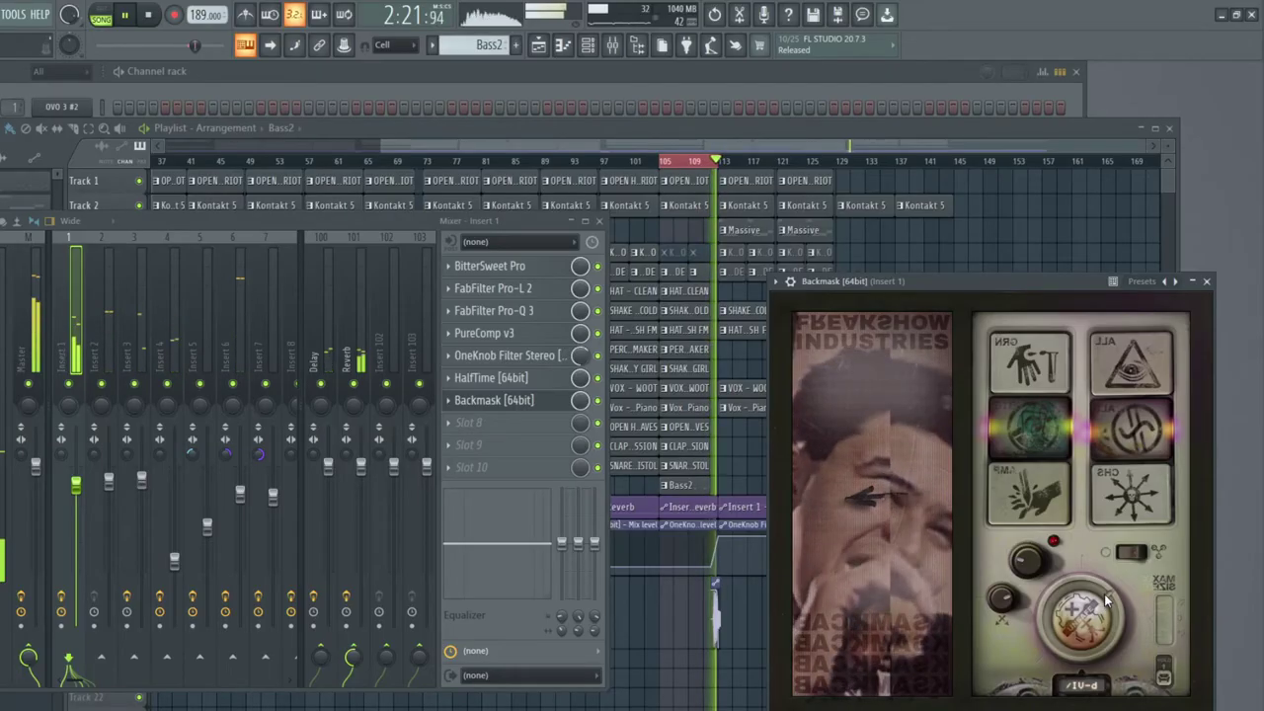
pyautogui.moveTo(1105, 604)
pyautogui.mouseDown()
pyautogui.moveTo(1096, 582)
pyautogui.moveTo(1106, 614)
pyautogui.mouseUp()
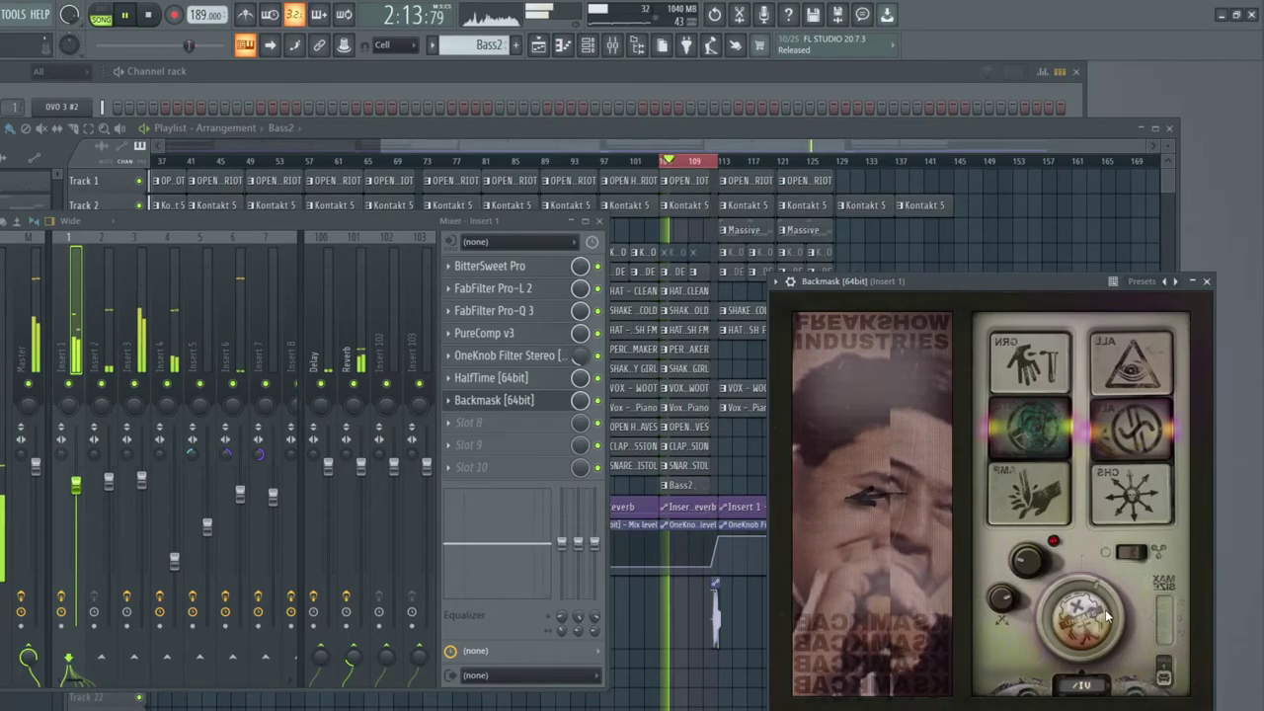
# Step: Audition the CHS mode in the Backmask plugin and load its Half Back preset
pyautogui.click(1060, 423)
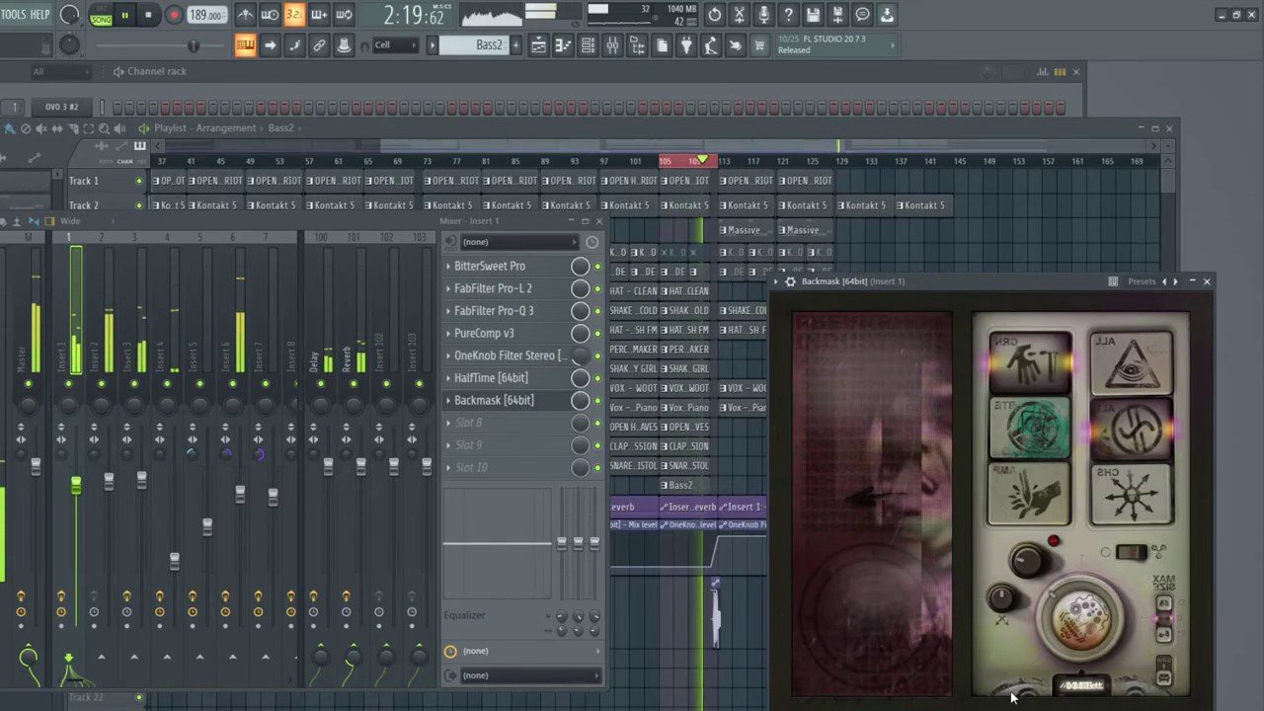
pyautogui.click(1126, 501)
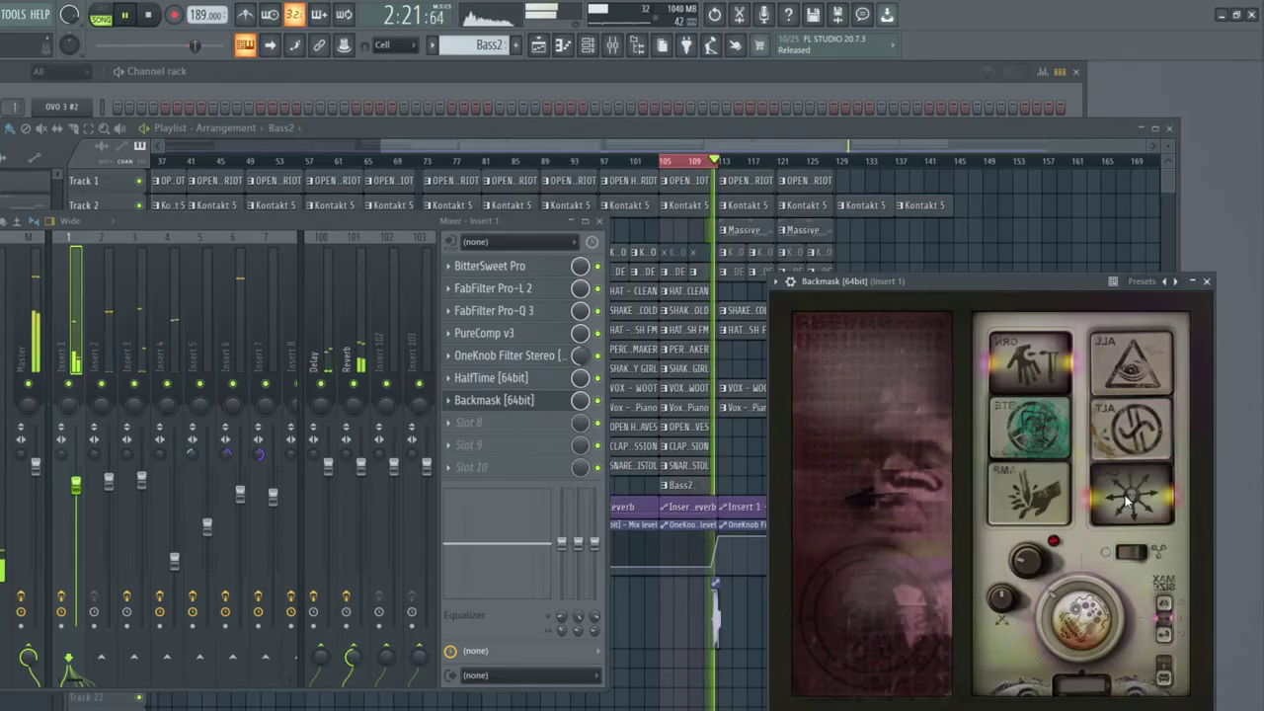
pyautogui.click(1141, 282)
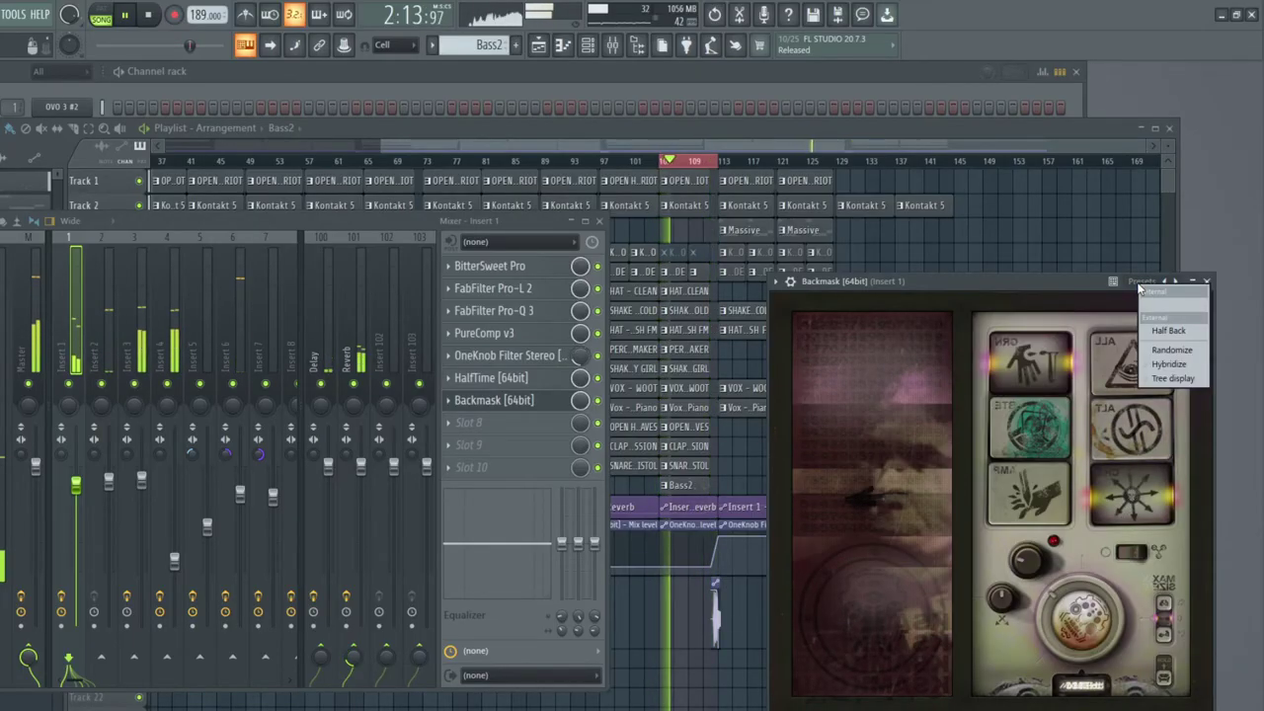
pyautogui.click(1163, 332)
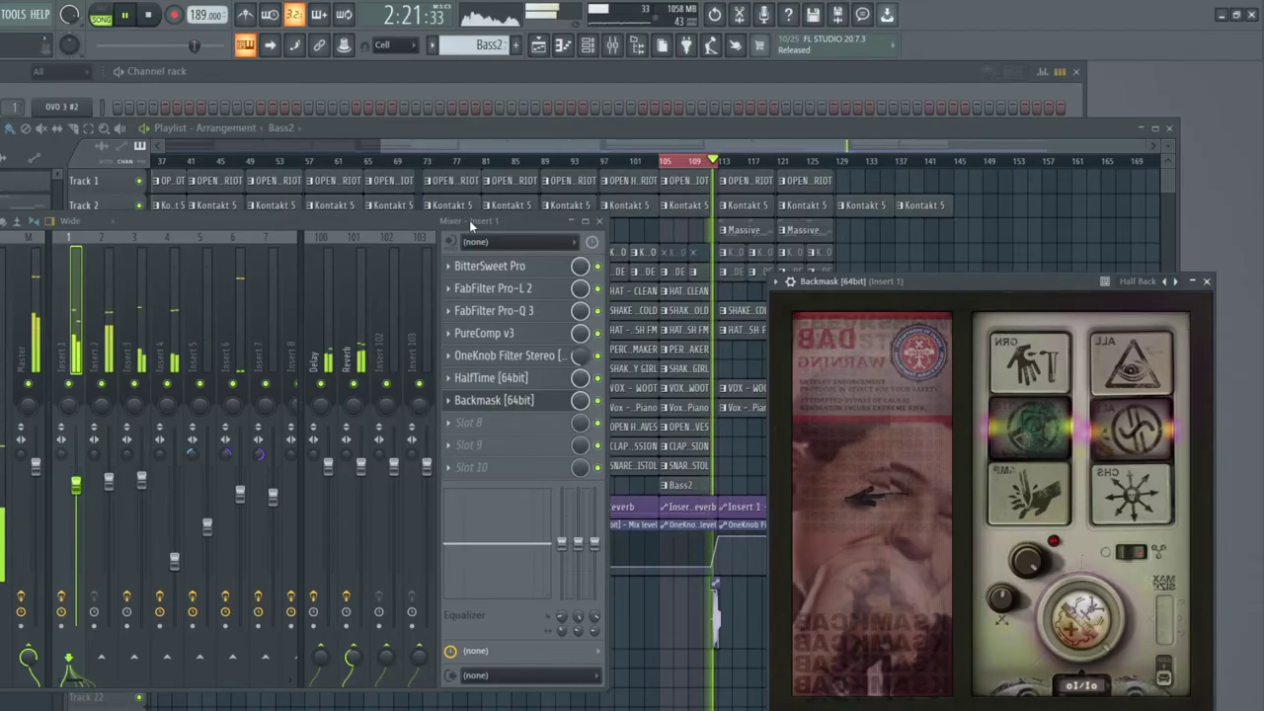
# Step: Move Backmask above HalfTime in Insert 1's effect chain and restart playback with HalfTime disabled
pyautogui.moveTo(500, 401); pyautogui.dragTo(501, 385)
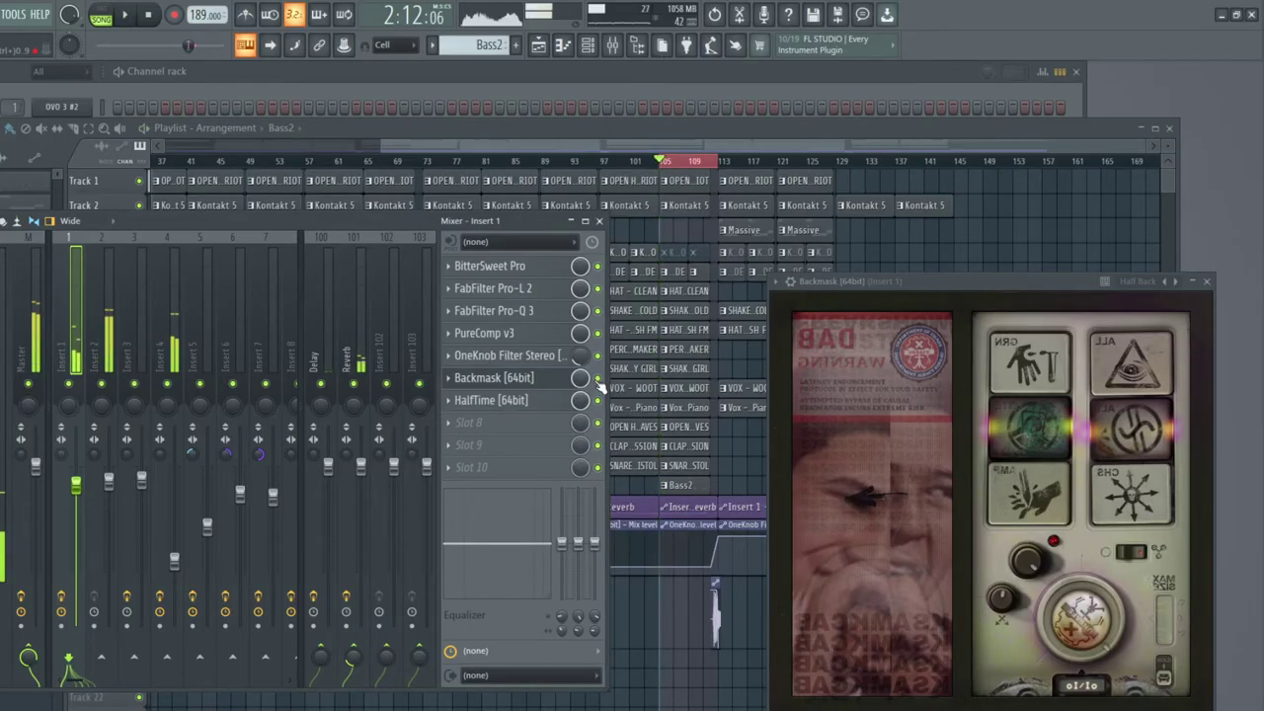
pyautogui.press('space')
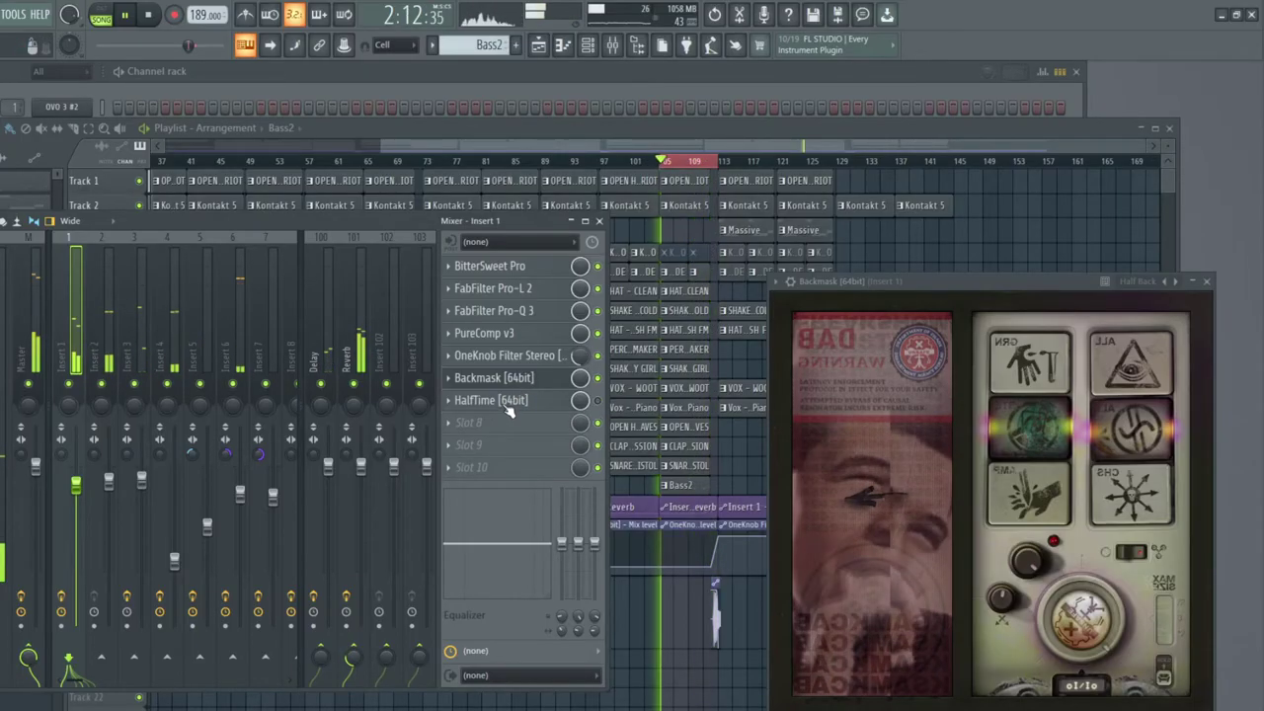
# Step: Open the HalfTime demo on Insert 1 and set its loop length to 1/4 and its mix to 75%
pyautogui.click(514, 395)
pyautogui.moveTo(749, 440); pyautogui.dragTo(724, 469)
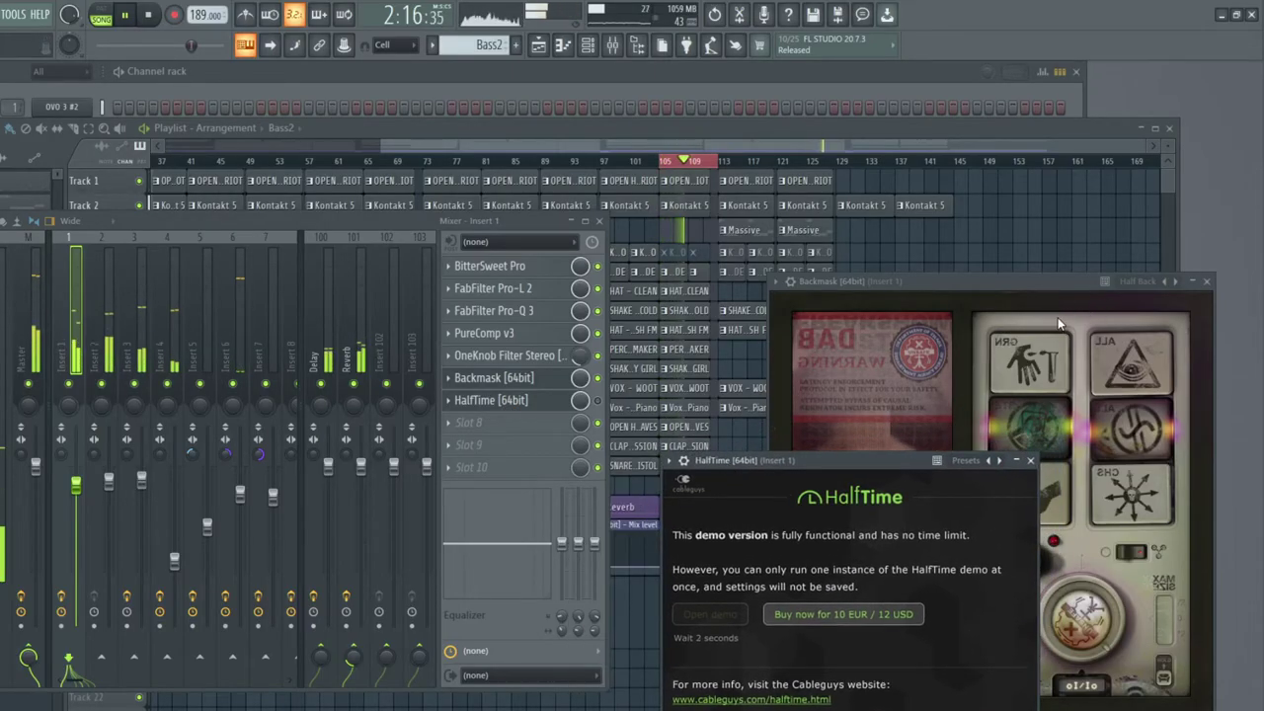
pyautogui.click(726, 617)
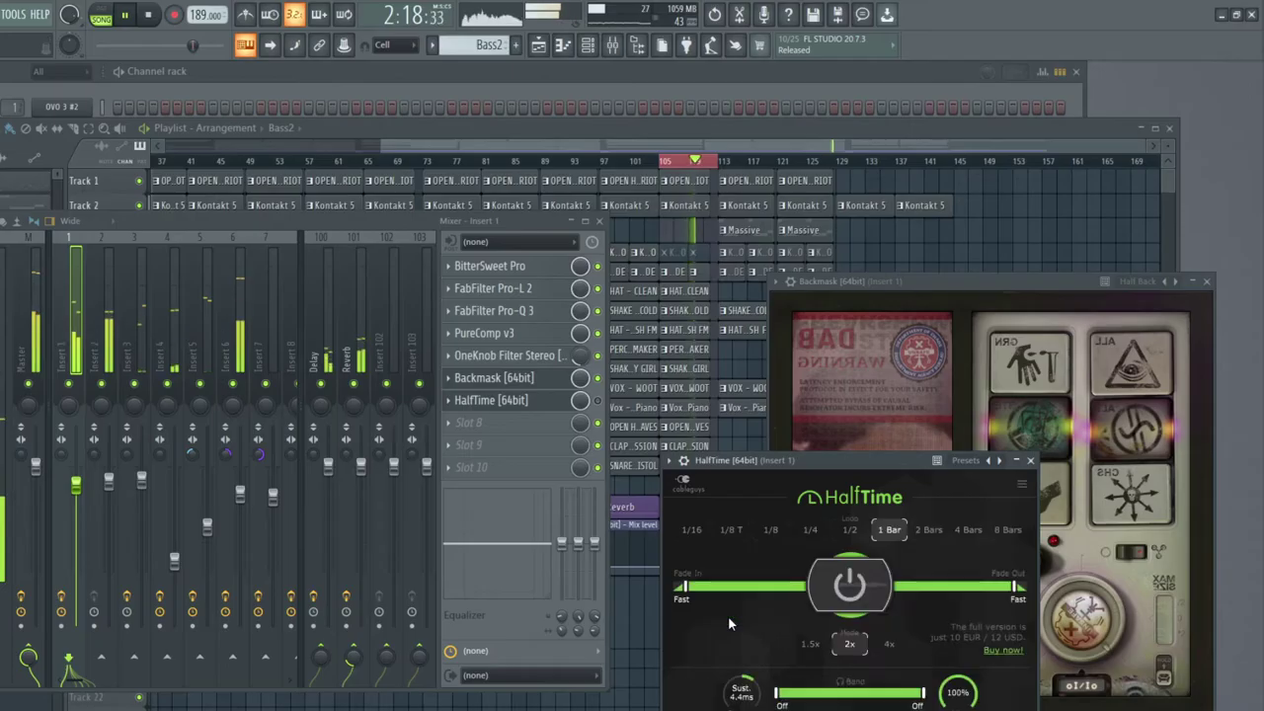
pyautogui.click(849, 530)
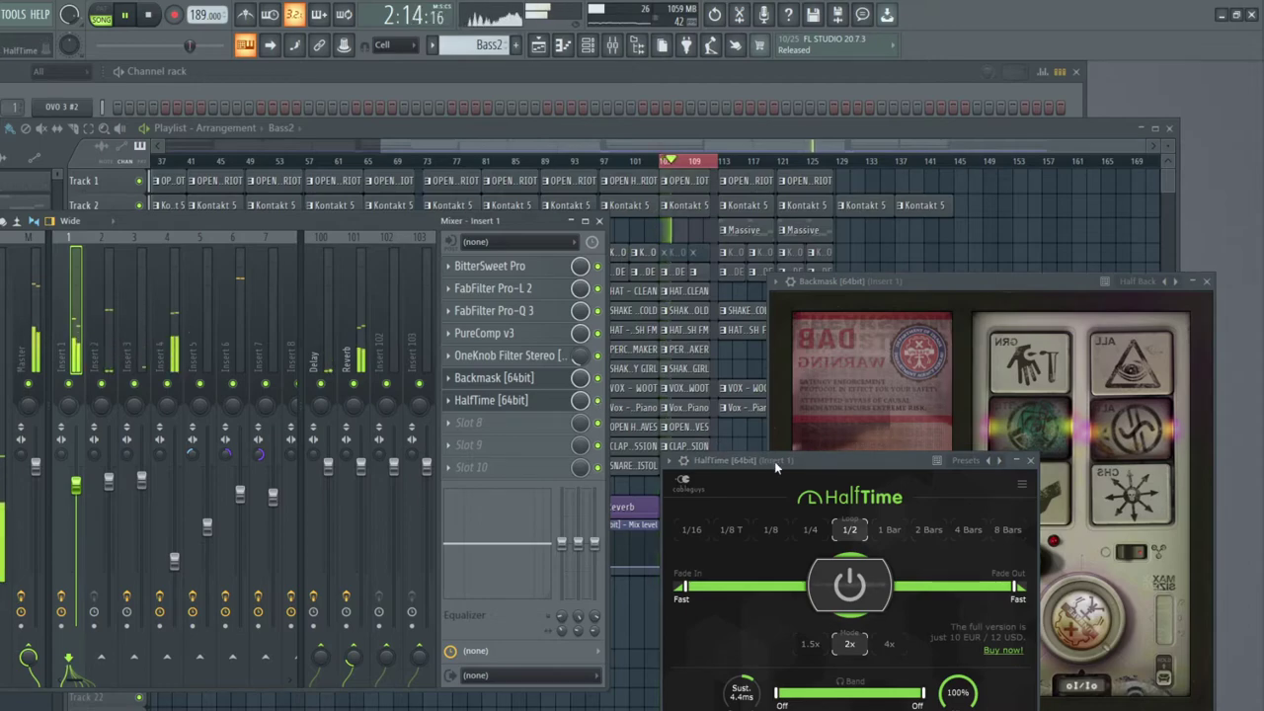
pyautogui.click(811, 533)
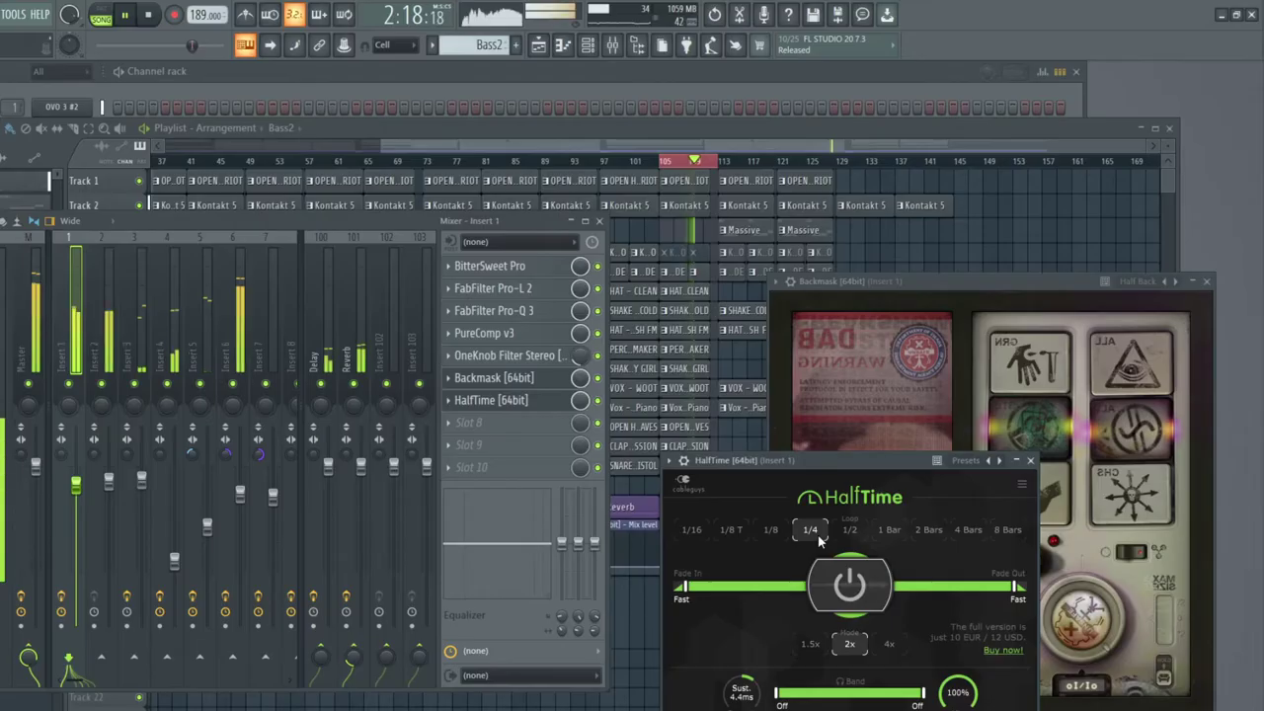
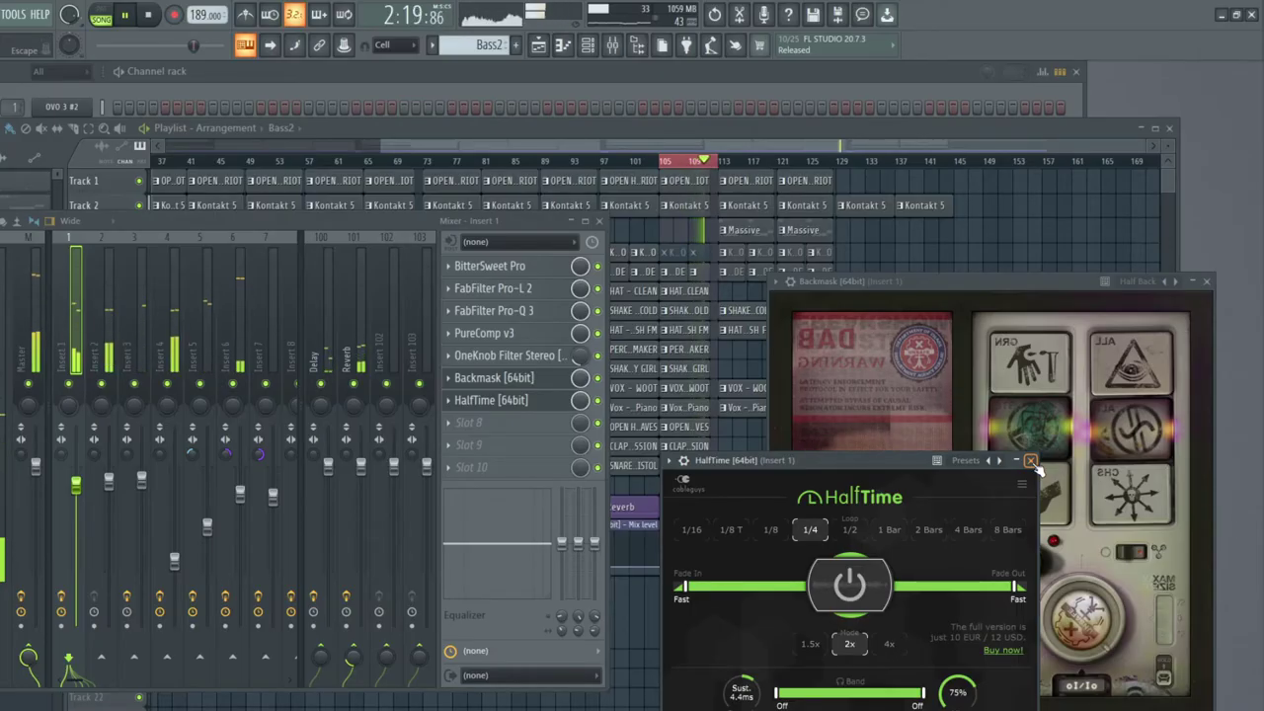
pyautogui.click(1032, 462)
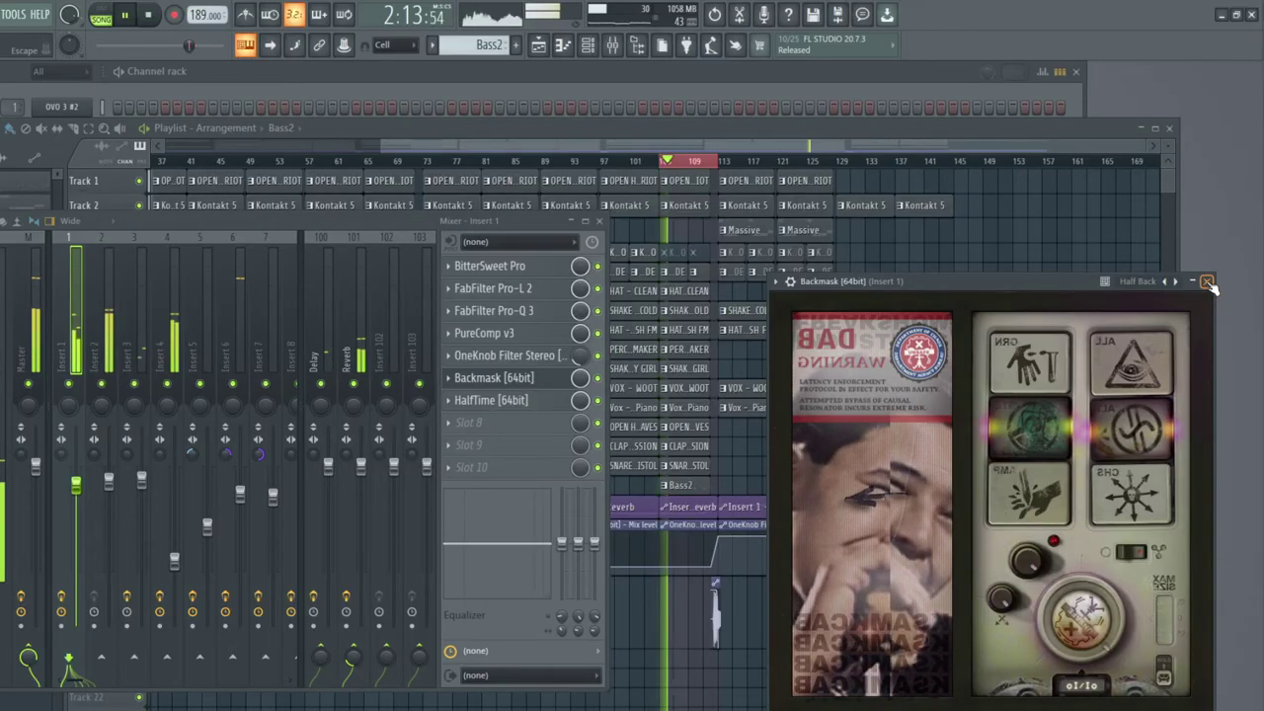
# Step: Stop playback and create automation clips for the mute switches of Backmask and HalfTime on Insert 1
pyautogui.press('space')
pyautogui.click(1207, 282)
pyautogui.moveTo(549, 218); pyautogui.dragTo(498, 217)
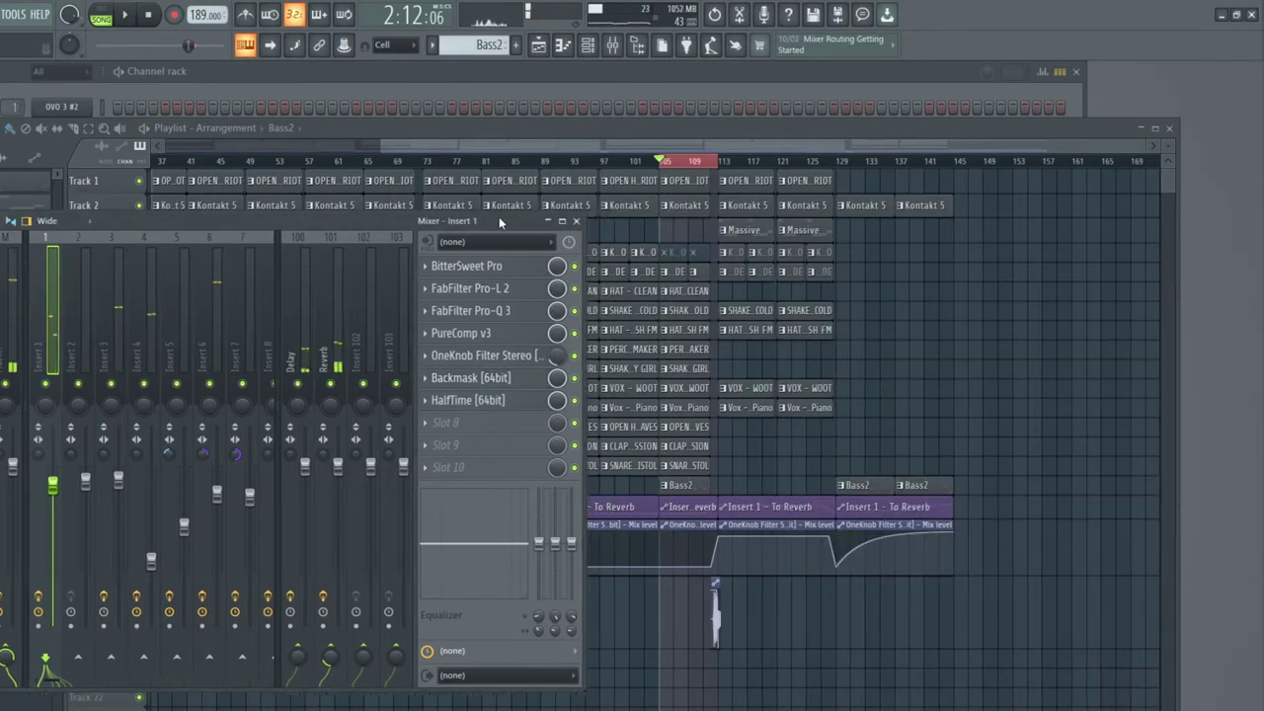
pyautogui.rightClick(549, 385)
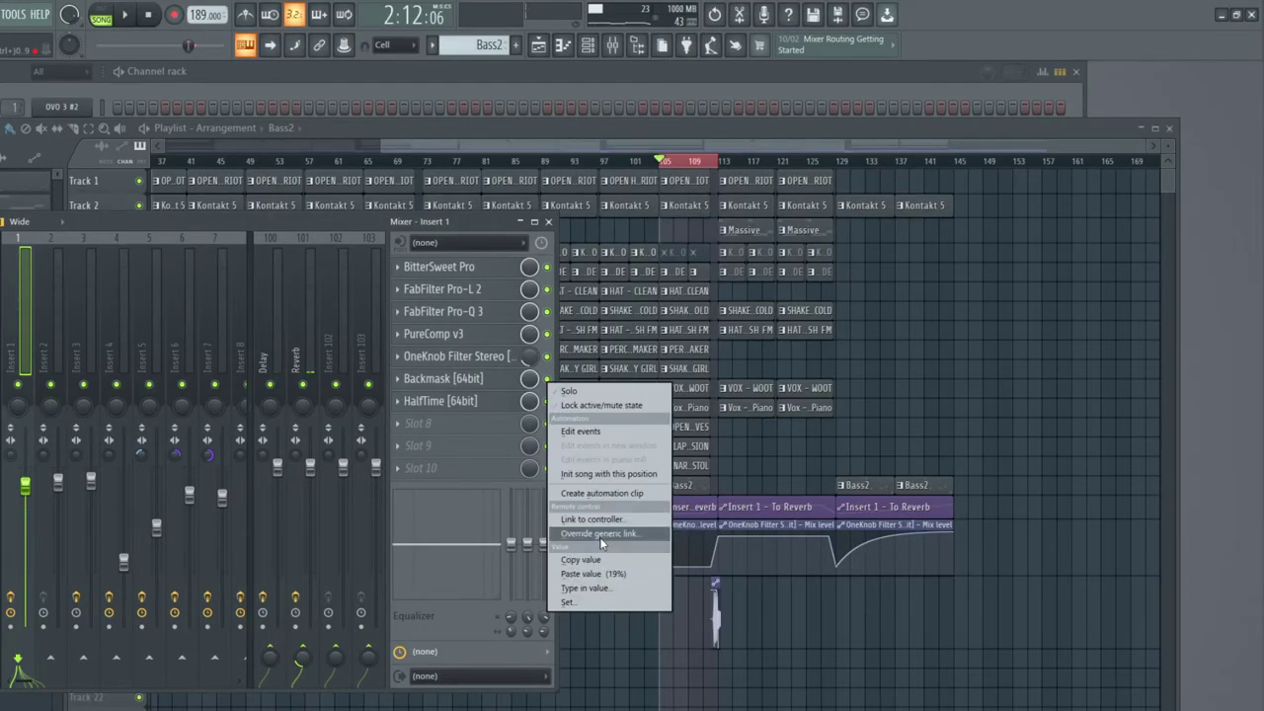
pyautogui.click(599, 493)
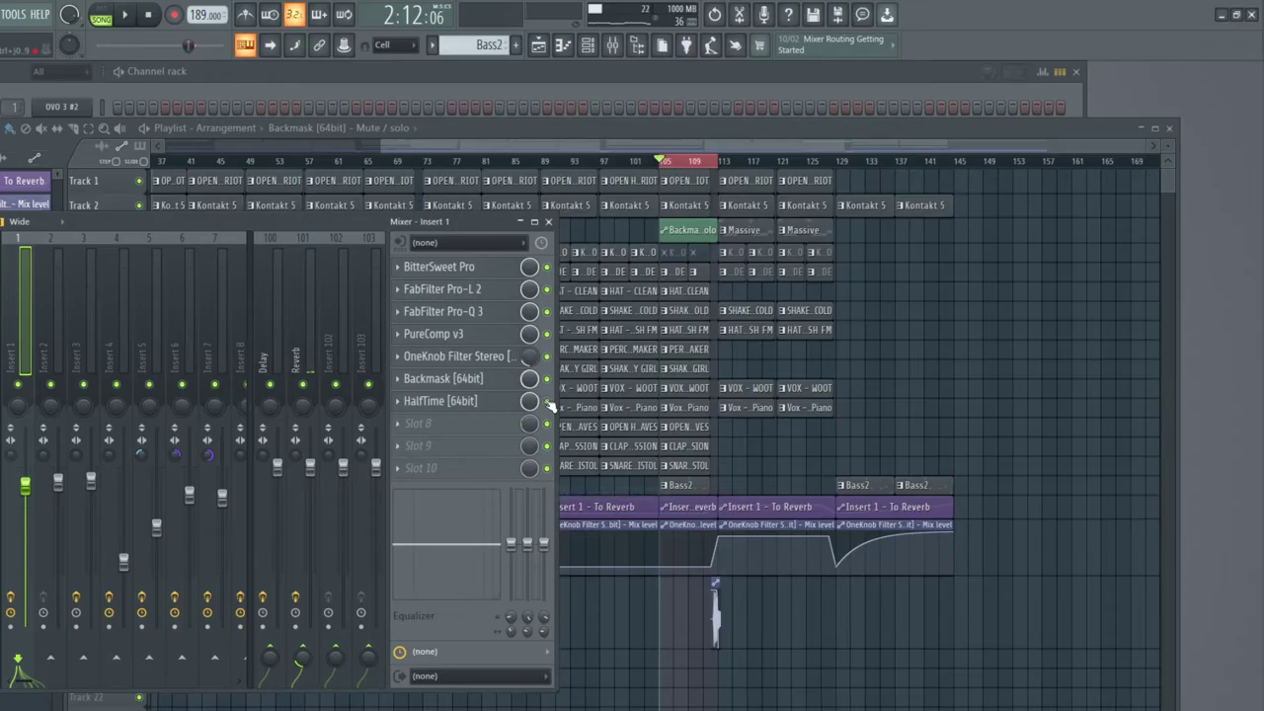
pyautogui.rightClick(549, 405)
pyautogui.click(599, 513)
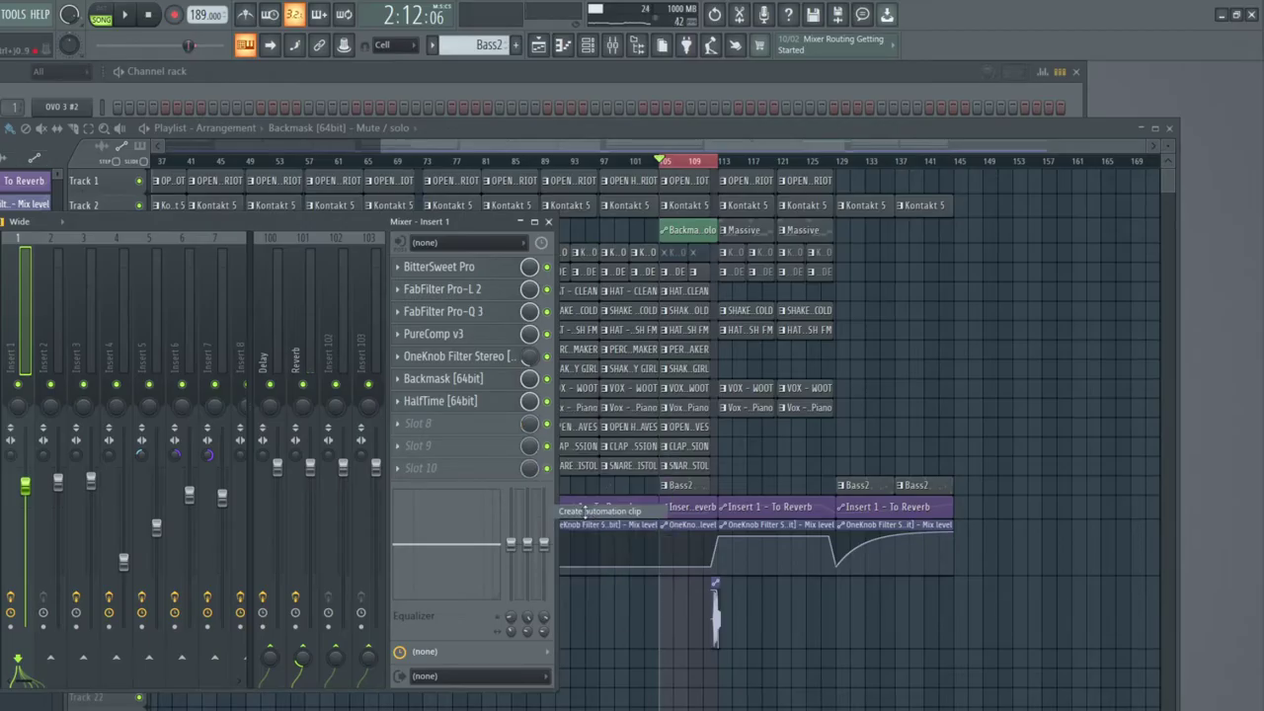
# Step: Arrange the HalfTime mute clip on Track 20 and the Backmask mute clip on Track 21, and increase Track 20's height
pyautogui.moveTo(691, 230); pyautogui.dragTo(688, 683)
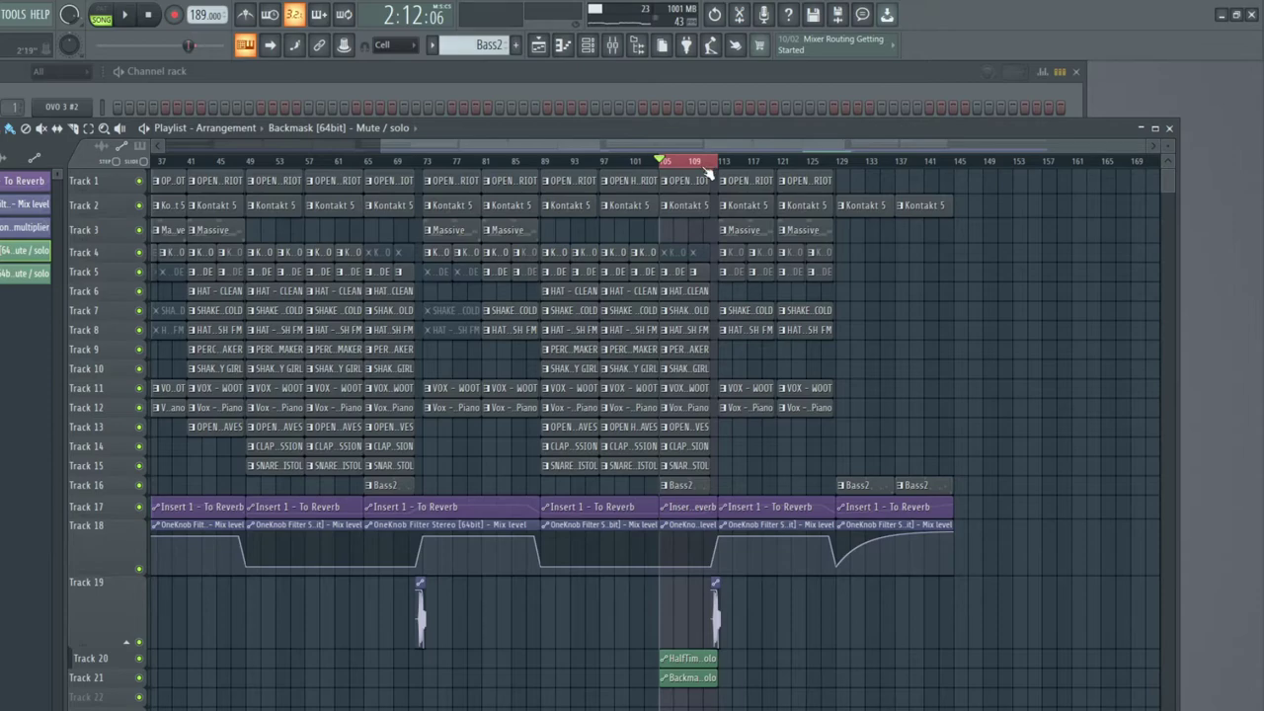
pyautogui.moveTo(674, 144); pyautogui.dragTo(789, 146)
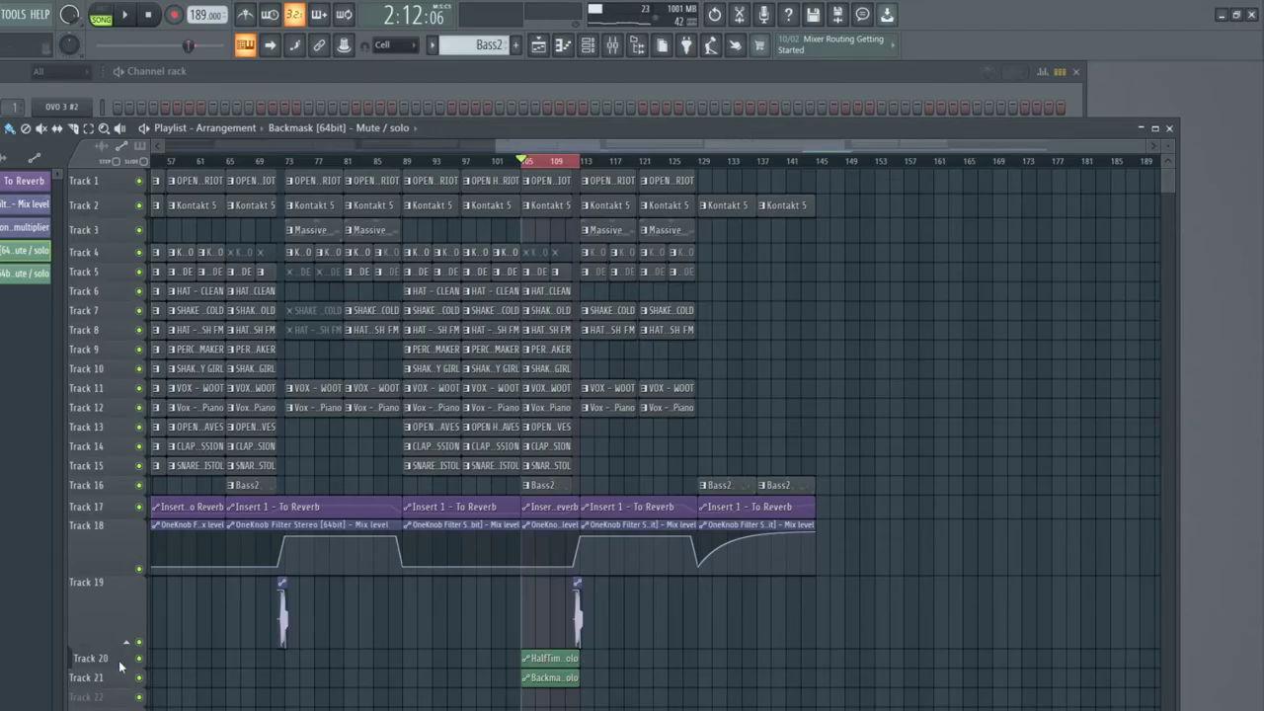
pyautogui.moveTo(117, 668); pyautogui.dragTo(117, 703)
# Step: Extend the HalfTime and Backmask mute clips to bar 145 and make their envelopes drop to off at bar 113
pyautogui.moveTo(584, 655); pyautogui.dragTo(811, 654)
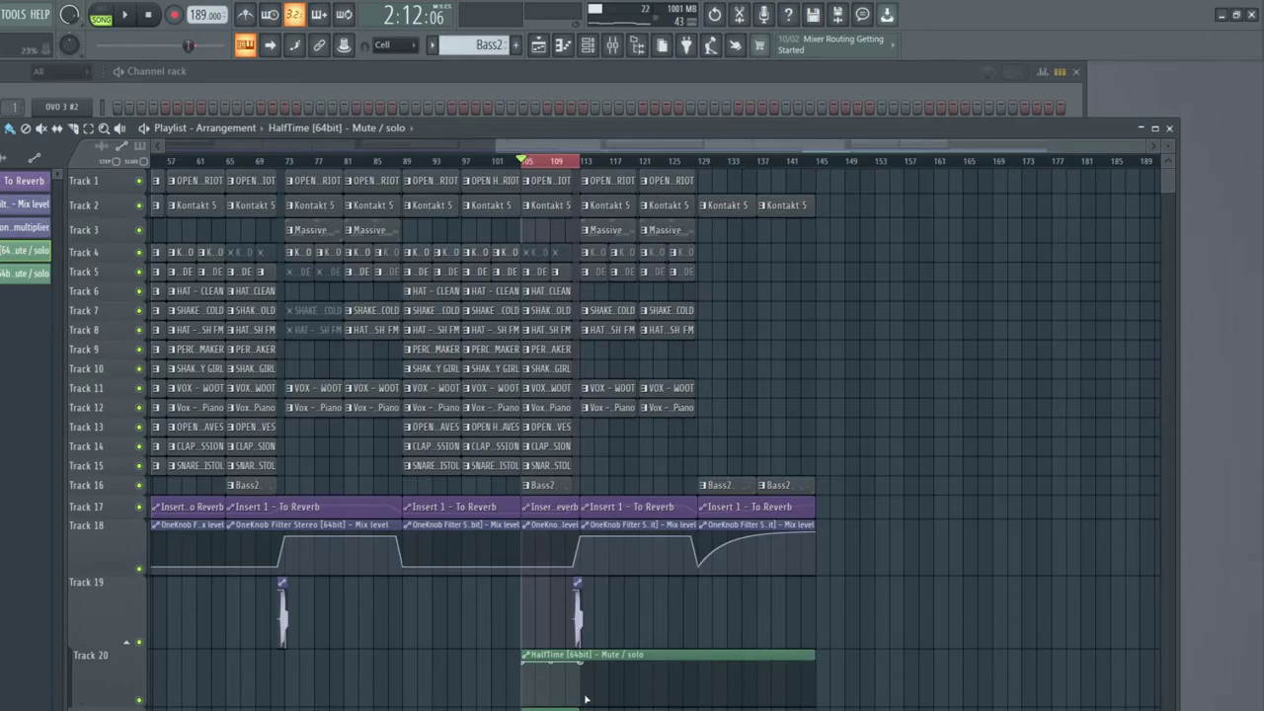
pyautogui.moveTo(579, 707); pyautogui.dragTo(593, 707)
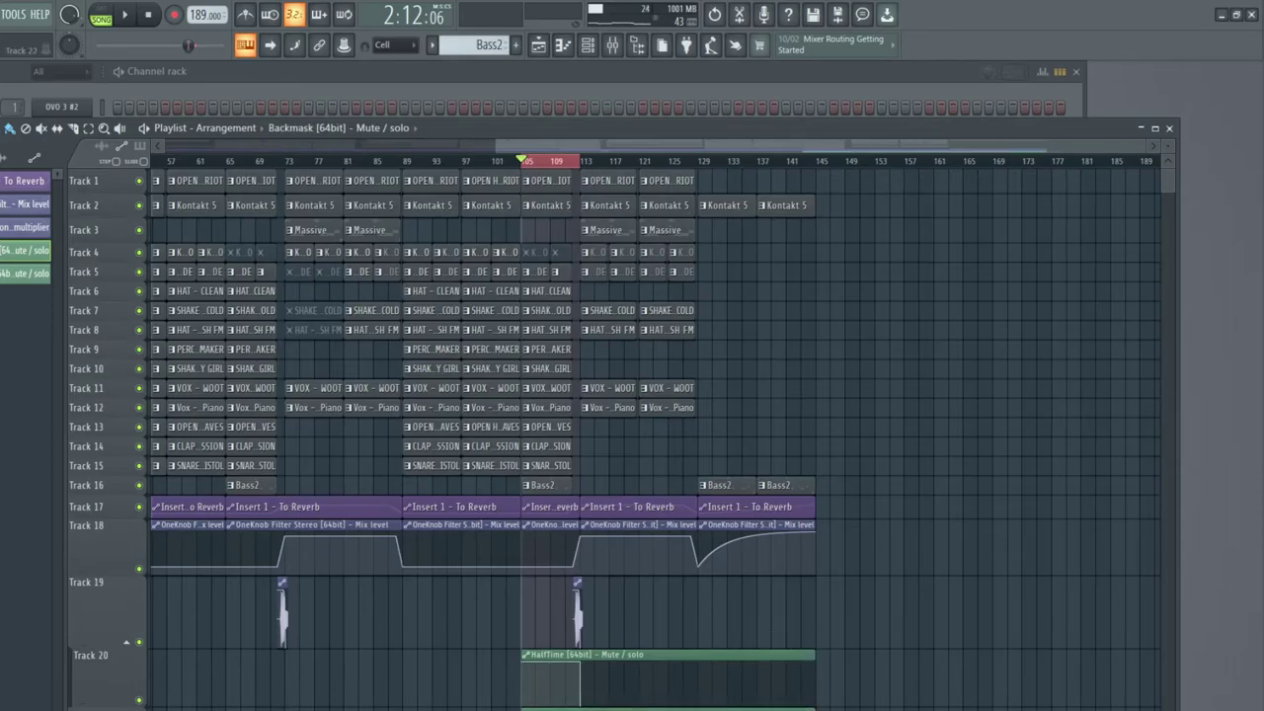
# Step: Slice the HalfTime and Backmask mute clips at bar 113 to separate their on and off sections
pyautogui.scroll(-3, 404, 652)
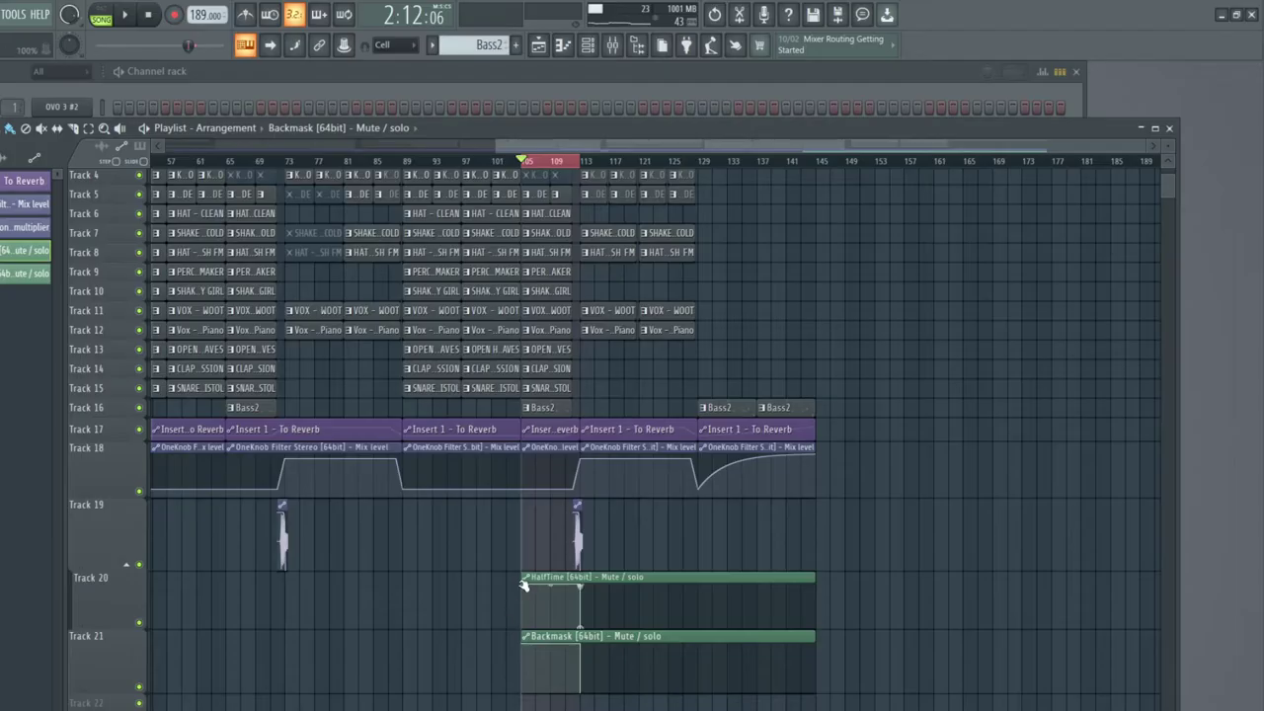
pyautogui.moveTo(515, 580); pyautogui.dragTo(178, 590)
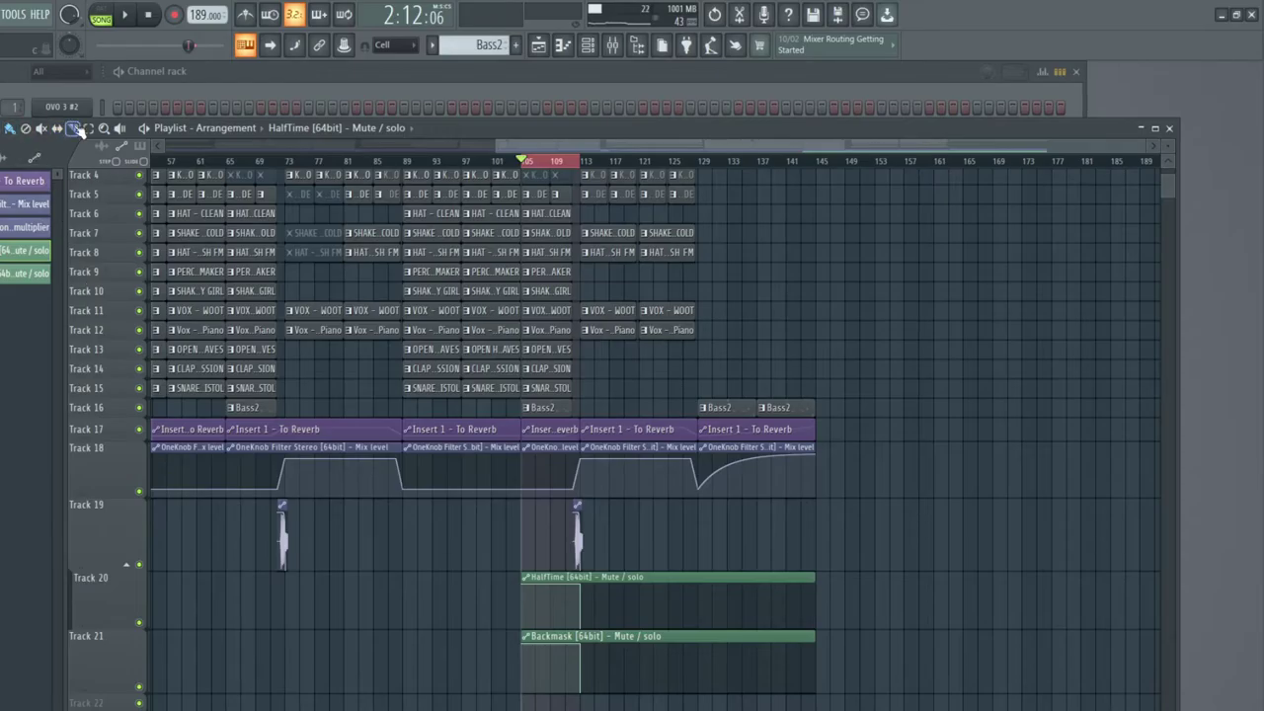
pyautogui.moveTo(583, 689); pyautogui.dragTo(582, 691)
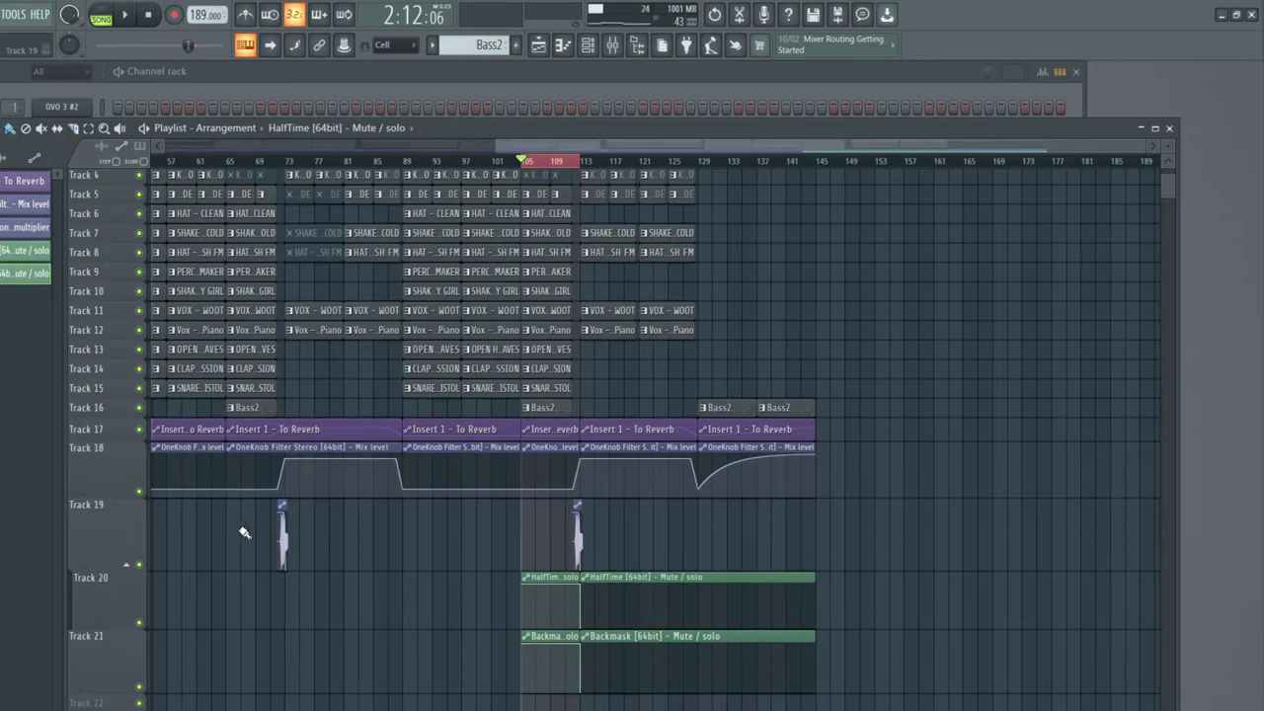
# Step: Place copies of the off sections of HalfTime and Backmask on Tracks 20 and 21, starting at bar 73
pyautogui.click(274, 607)
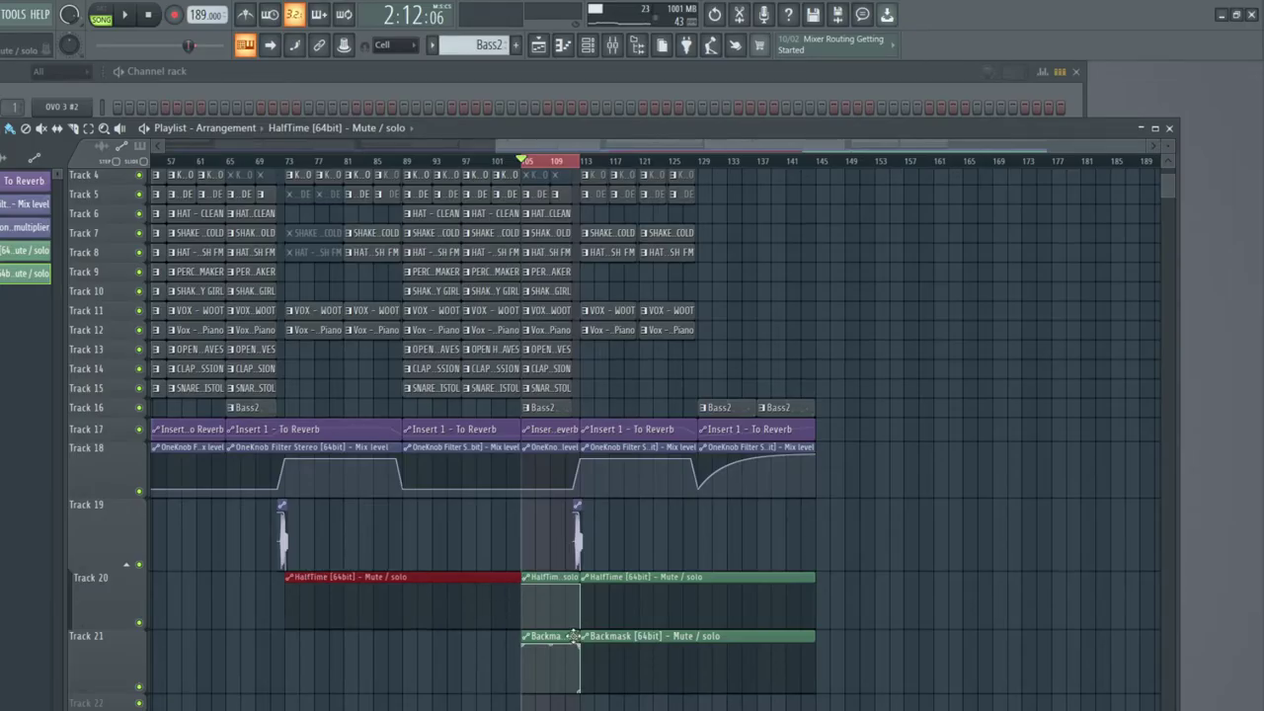
pyautogui.moveTo(811, 639); pyautogui.dragTo(827, 639)
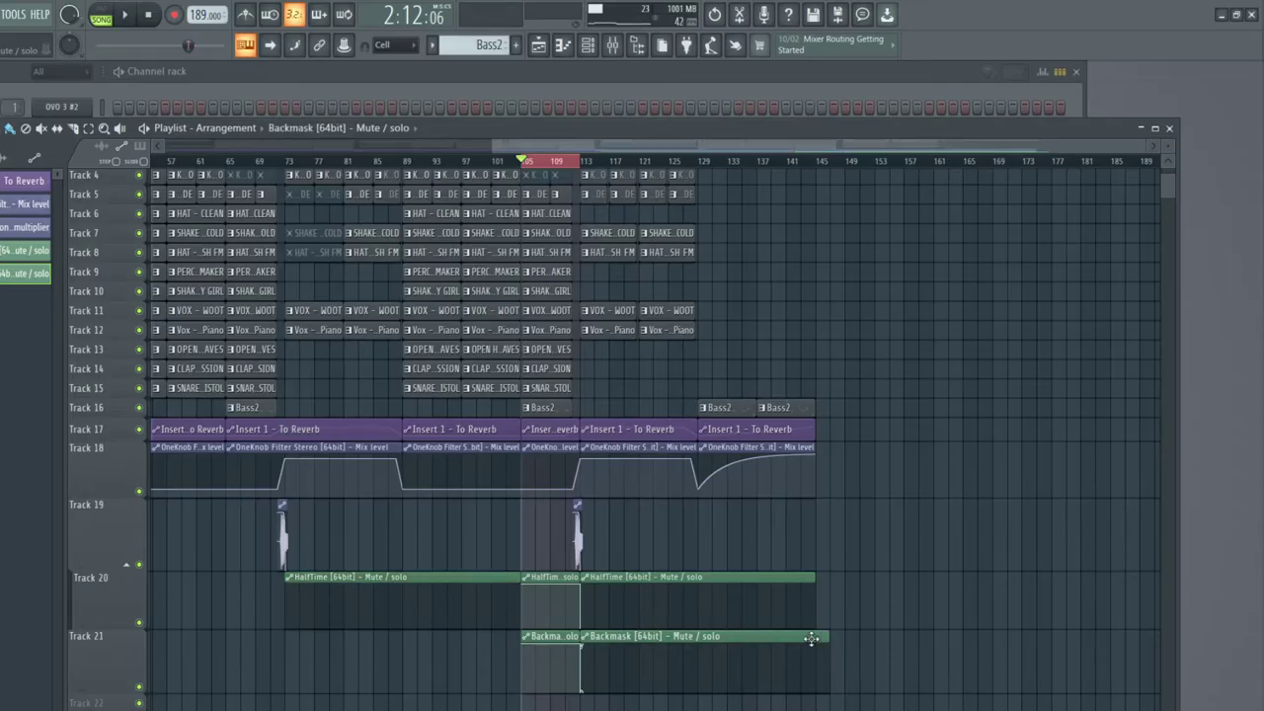
pyautogui.click(279, 653)
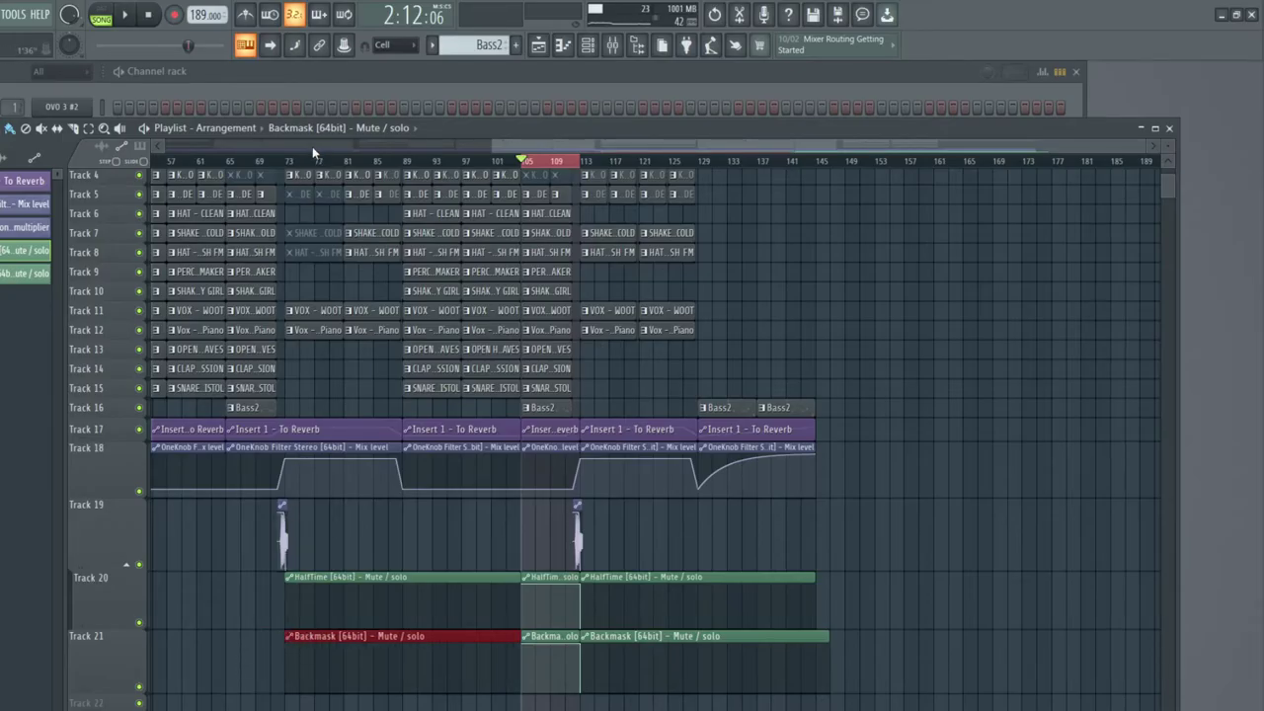
# Step: Place off sections of the Backmask and HalfTime mute clips from bar 41 to bar 73 on Tracks 21 and 20
pyautogui.moveTo(492, 144); pyautogui.dragTo(142, 158)
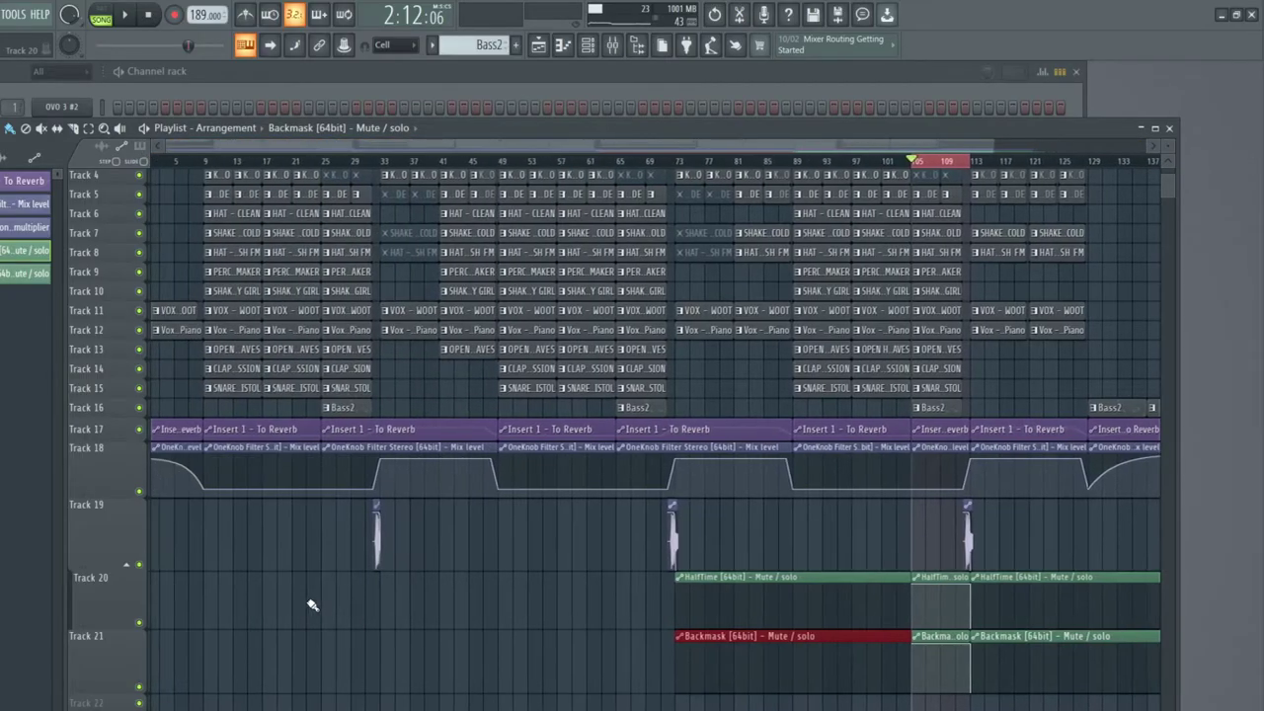
pyautogui.click(389, 609)
pyautogui.moveTo(461, 607); pyautogui.dragTo(506, 652)
pyautogui.rightClick(512, 633)
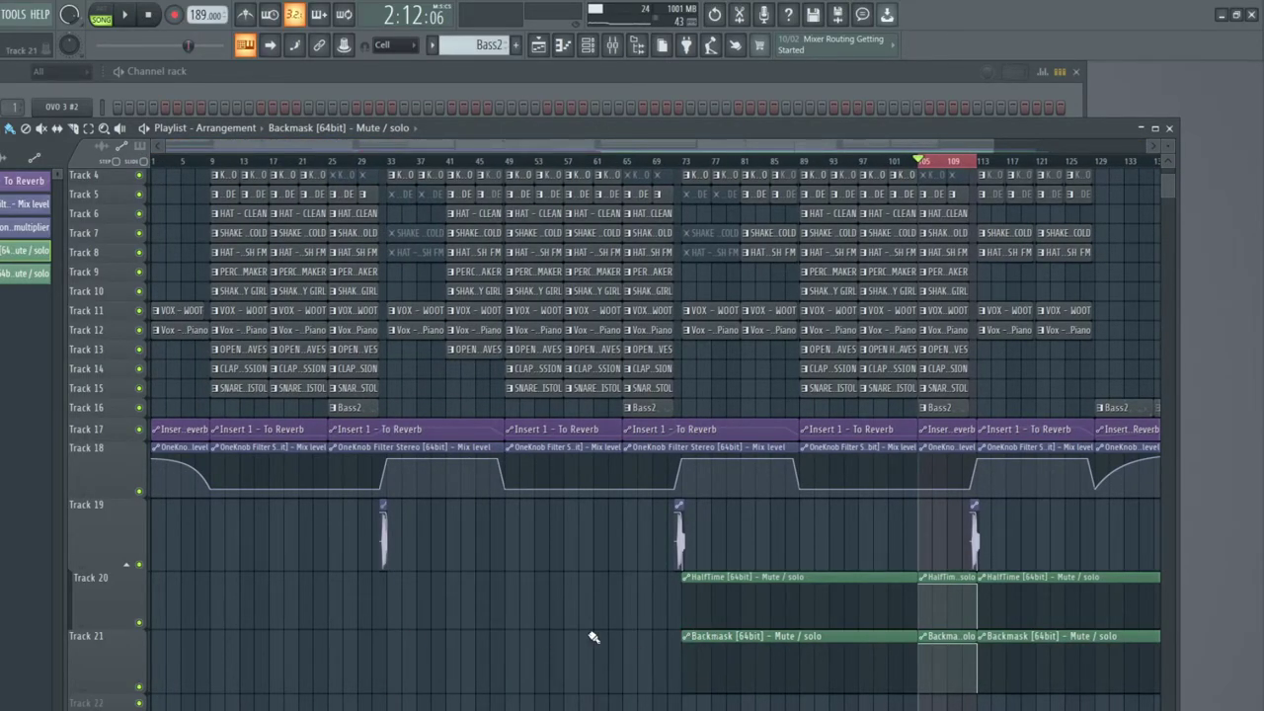
pyautogui.click(421, 650)
pyautogui.moveTo(461, 635); pyautogui.dragTo(487, 636)
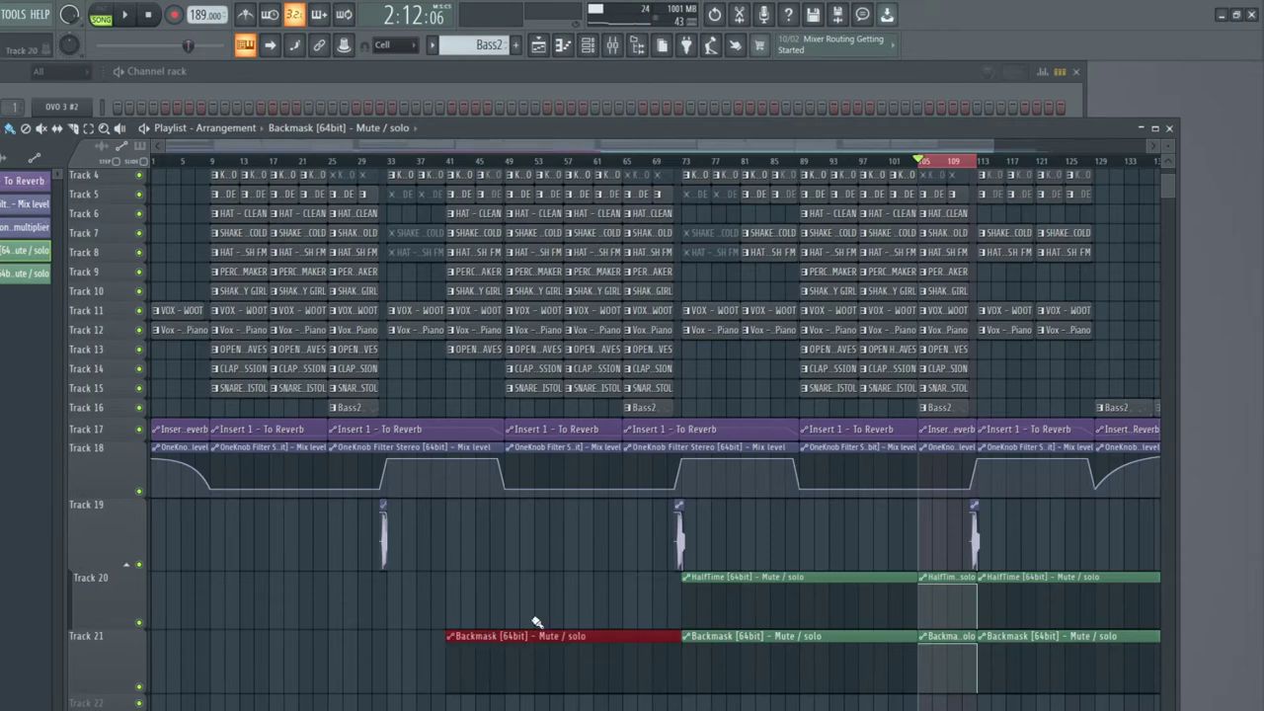
pyautogui.click(698, 577)
pyautogui.click(442, 590)
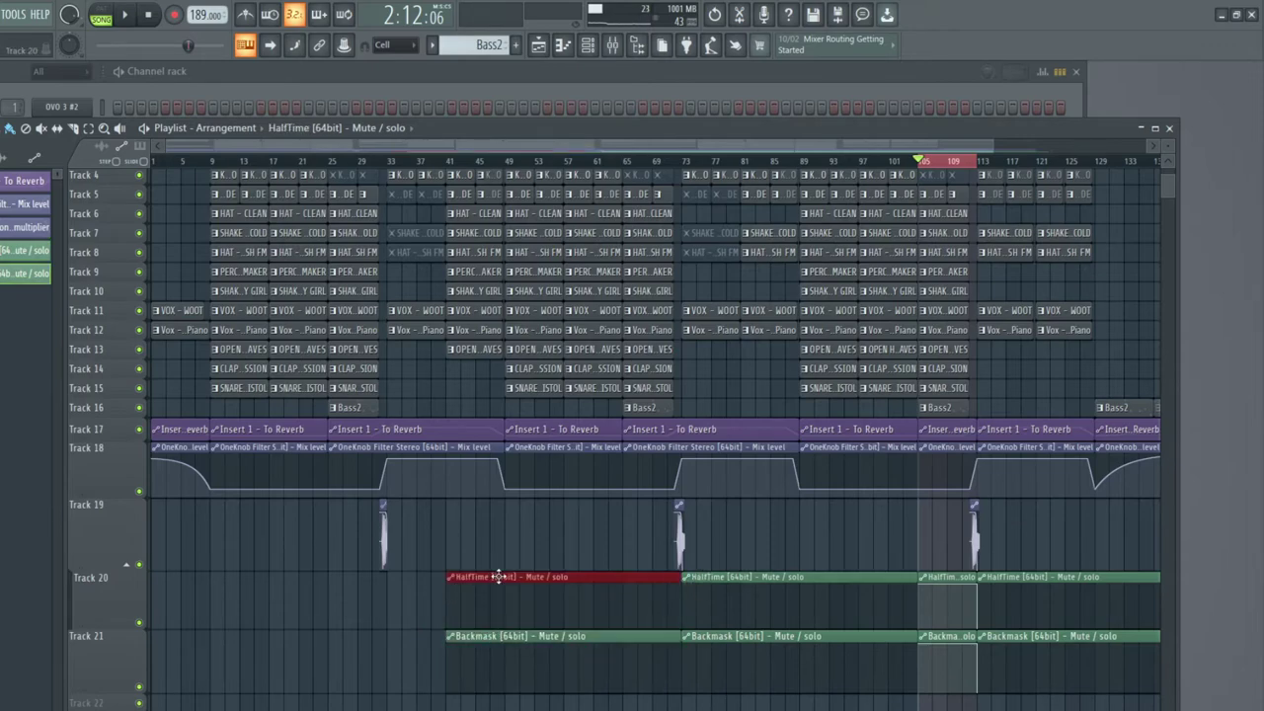
# Step: Place another off section of the HalfTime mute clip on Track 20 from bar 9 to bar 41
pyautogui.click(748, 575)
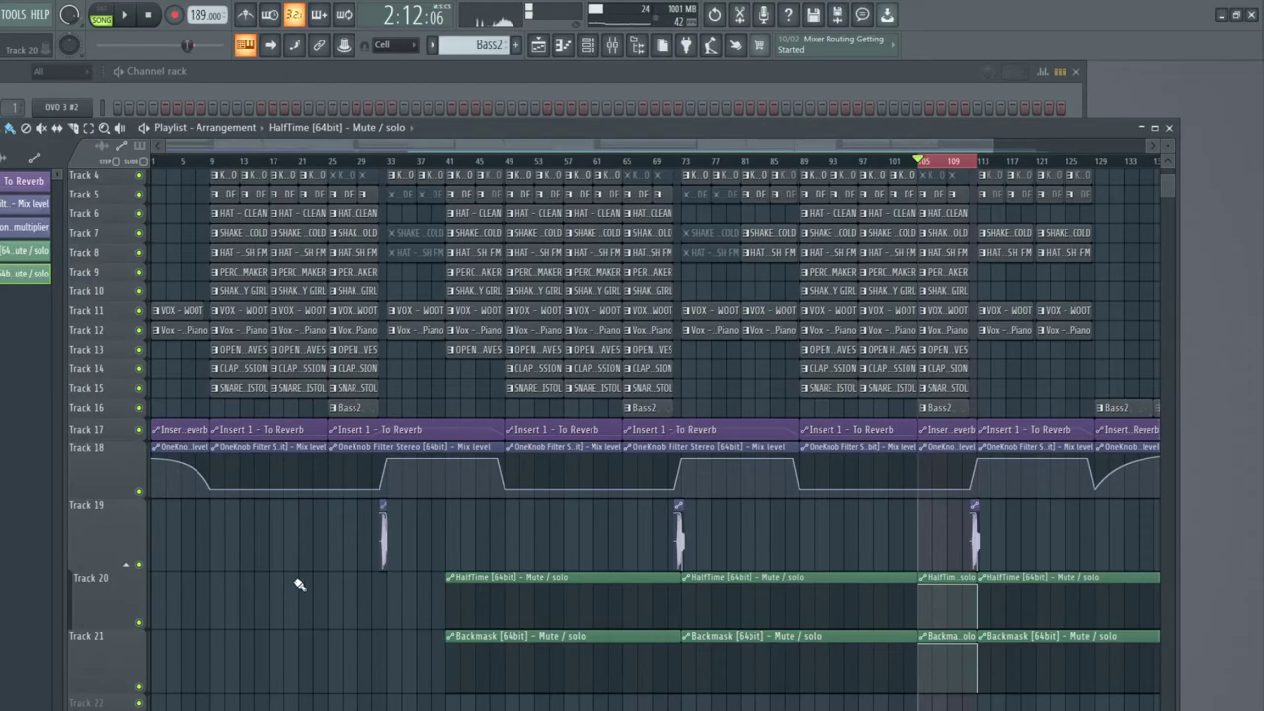
pyautogui.click(167, 598)
pyautogui.moveTo(248, 573); pyautogui.dragTo(283, 579)
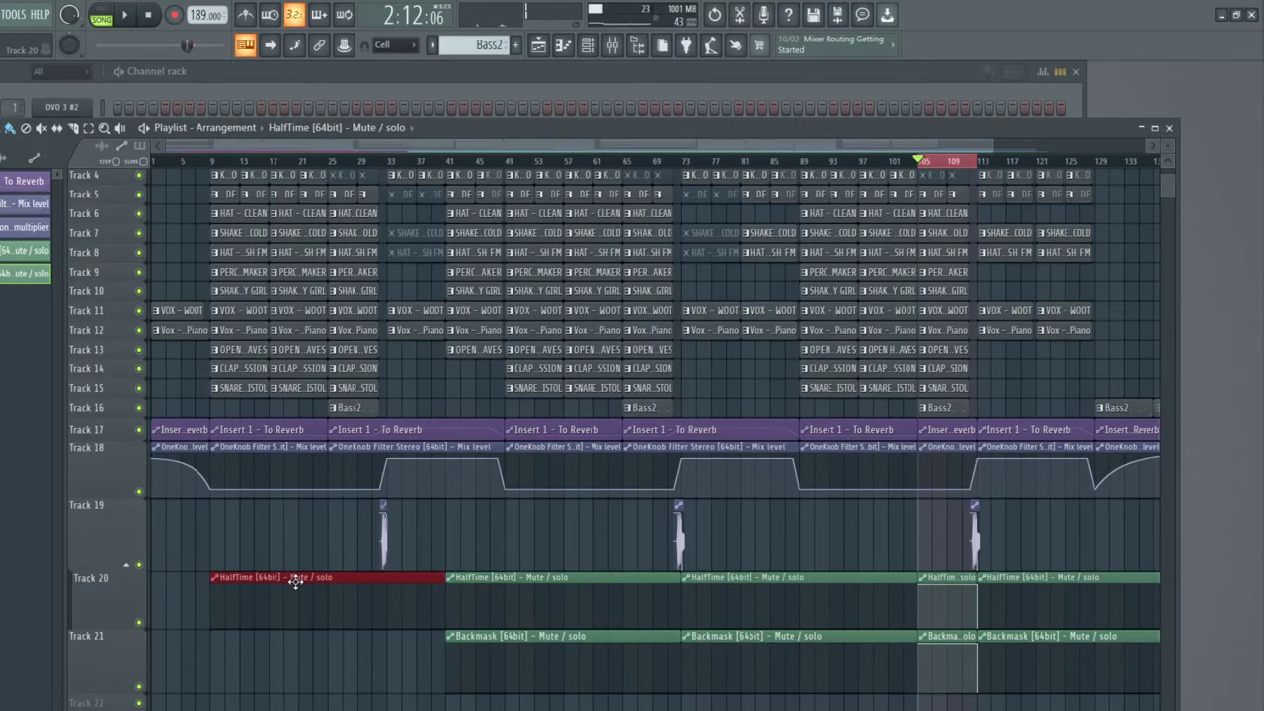
# Step: Cover bars 1 to 9 of Track 20 with the on section of the HalfTime mute clip
pyautogui.click(200, 703)
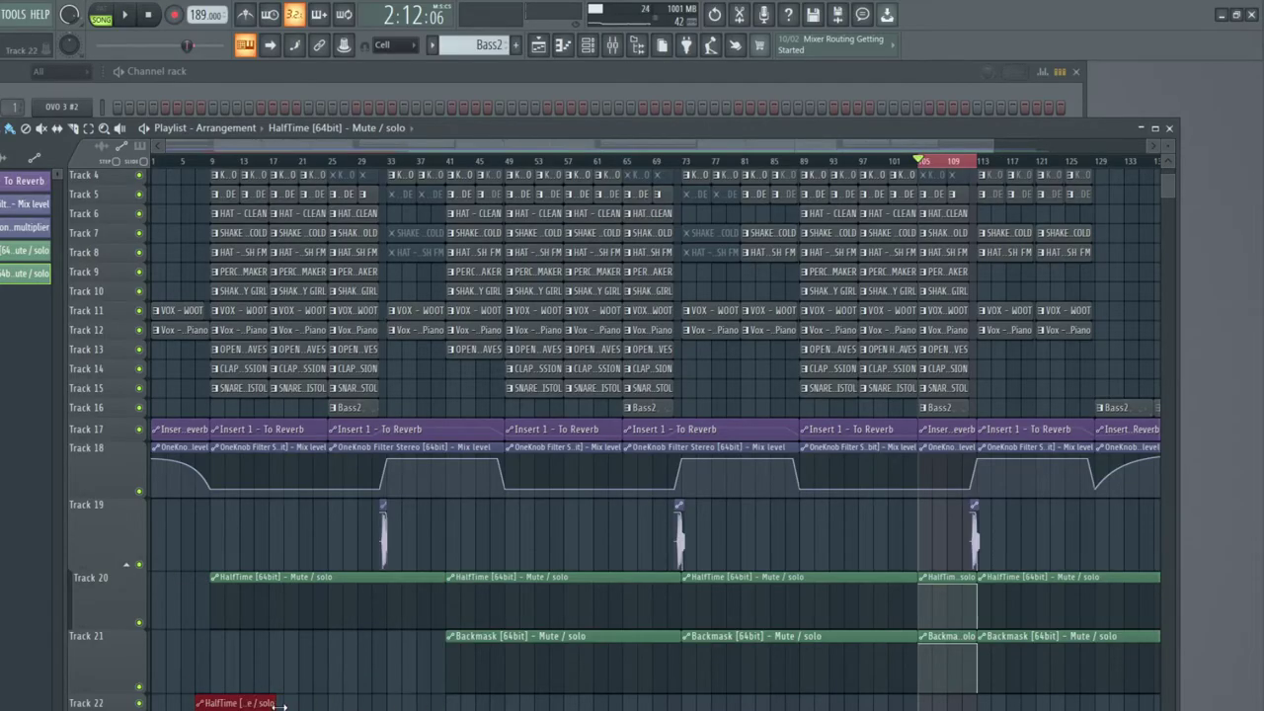
pyautogui.moveTo(243, 699); pyautogui.dragTo(184, 584)
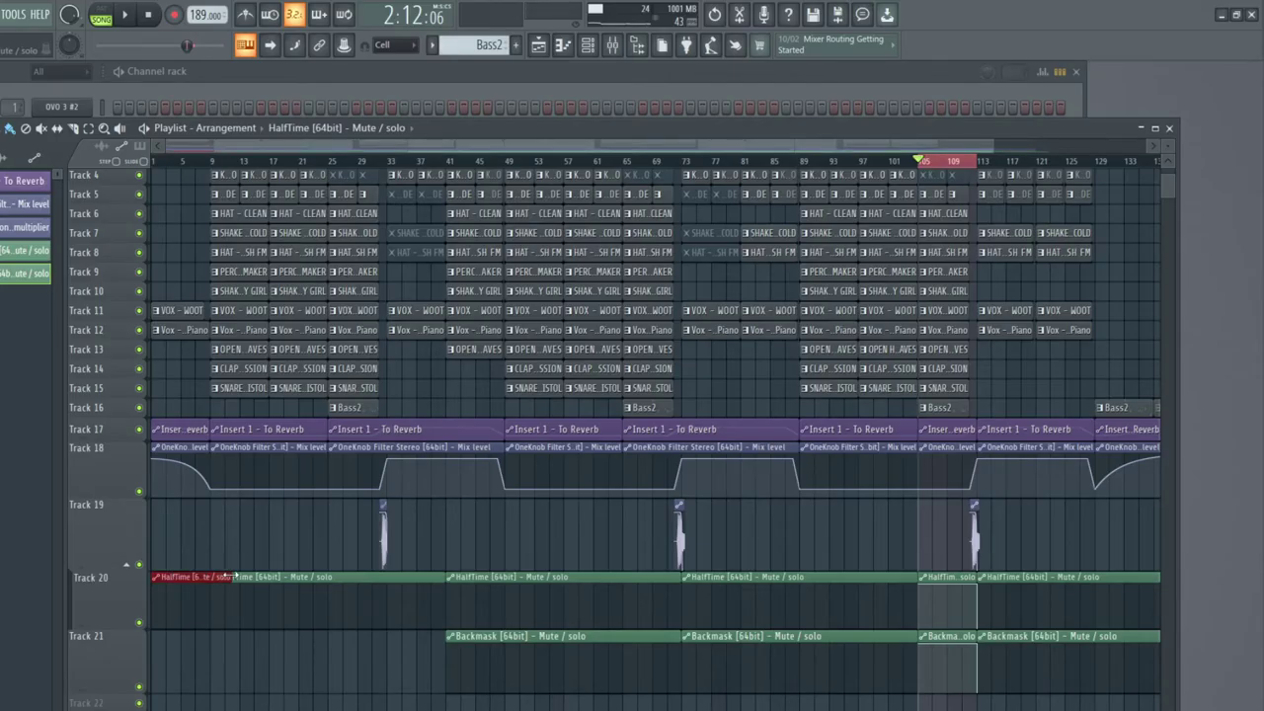
pyautogui.rightClick(192, 579)
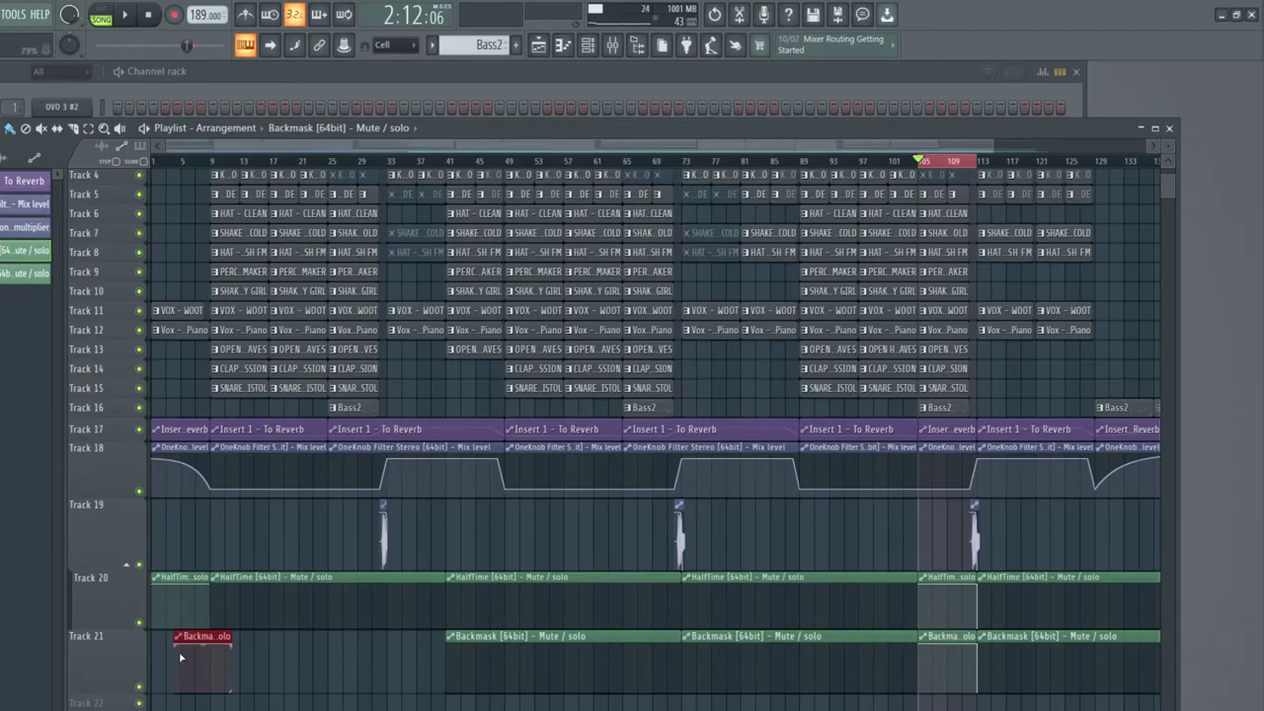
# Step: Complete Track 21 with the Backmask mute clip's on section over bars 1 to 9 and off section over bars 9 to 41, and play from the start
pyautogui.click(474, 640)
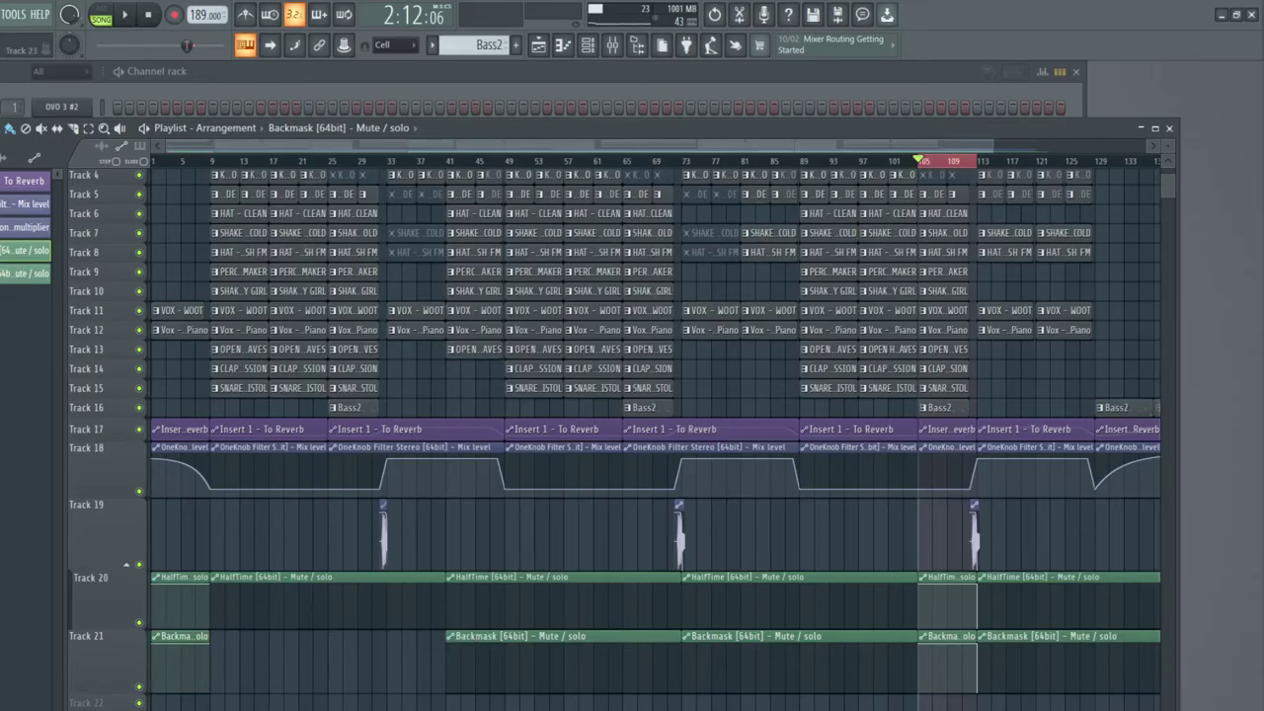
pyautogui.moveTo(210, 707); pyautogui.dragTo(262, 658)
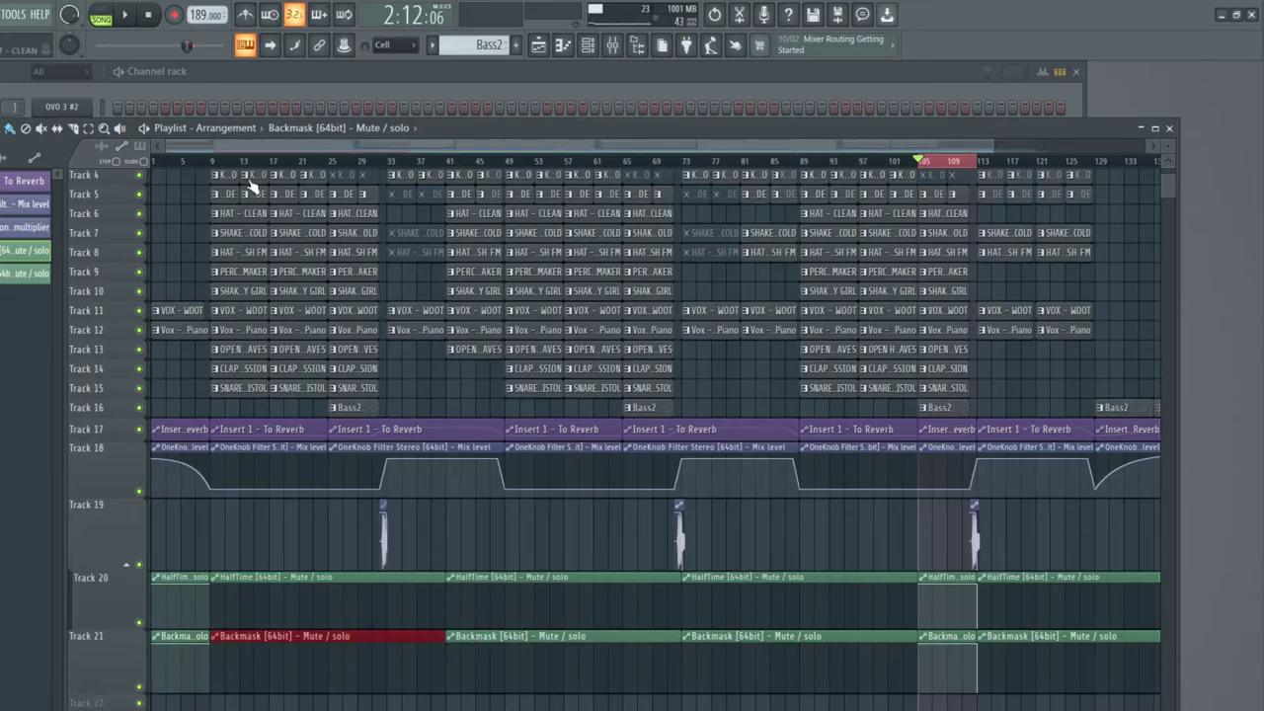
pyautogui.click(161, 162)
pyautogui.press('space')
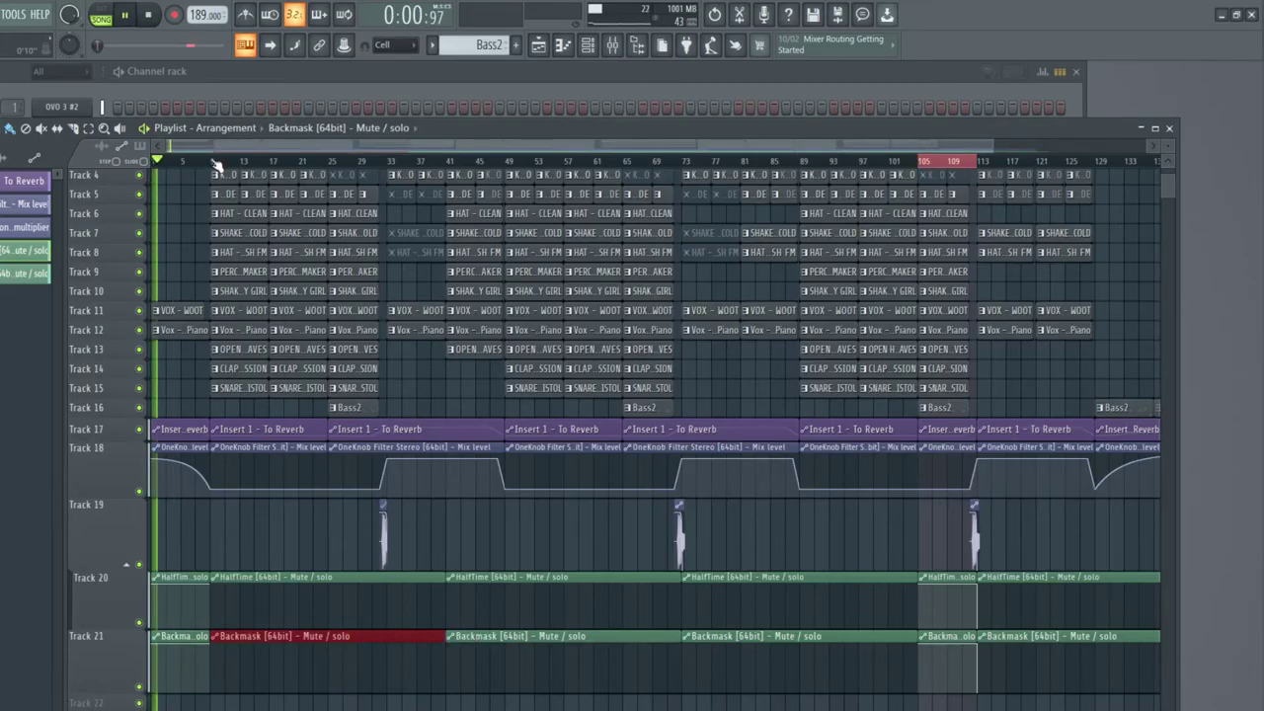
pyautogui.doubleClick(155, 163)
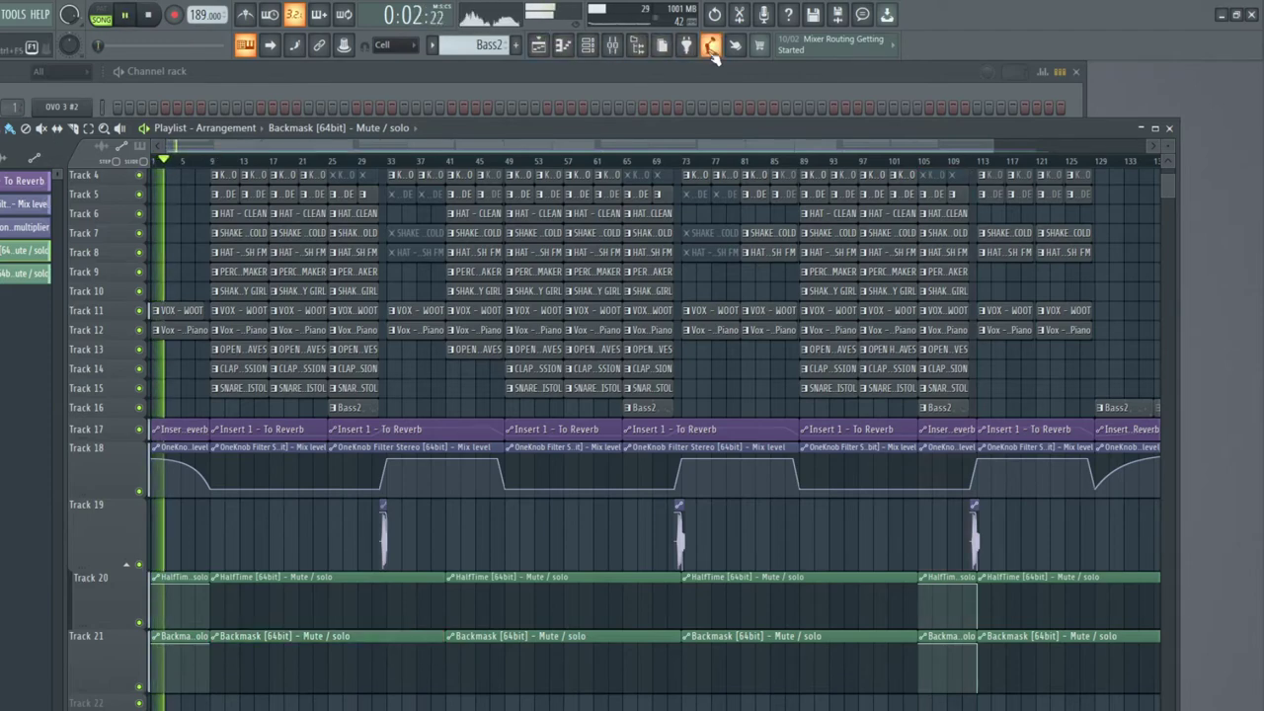
# Step: Open Backmask on Insert 1 and try different time divisions on its large dial while auditioning the intro
pyautogui.click(614, 45)
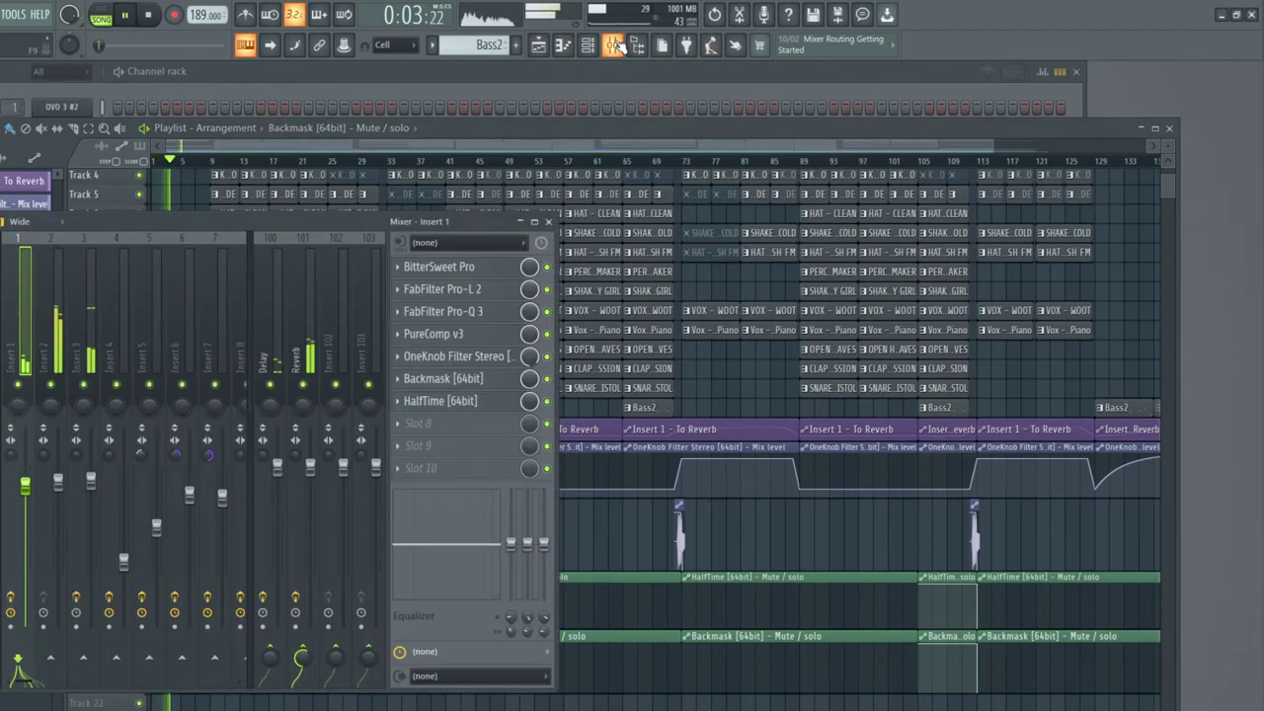
pyautogui.click(483, 388)
pyautogui.press('space')
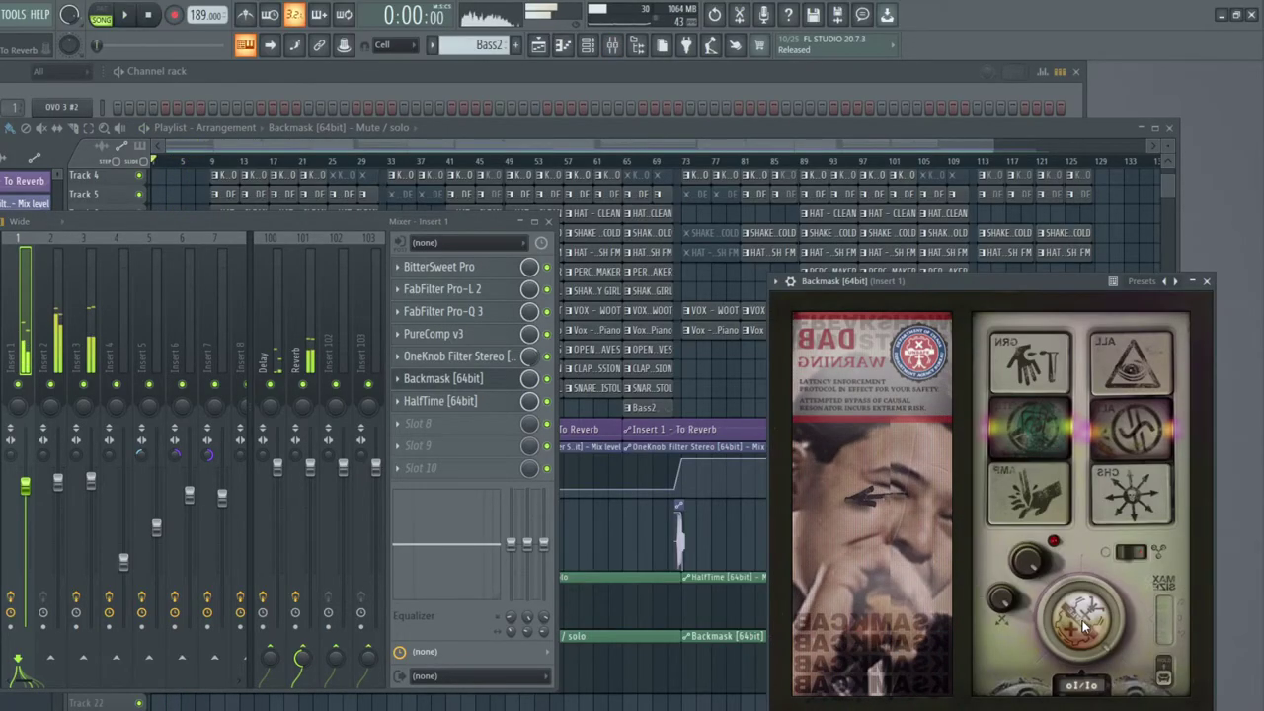
pyautogui.press('space')
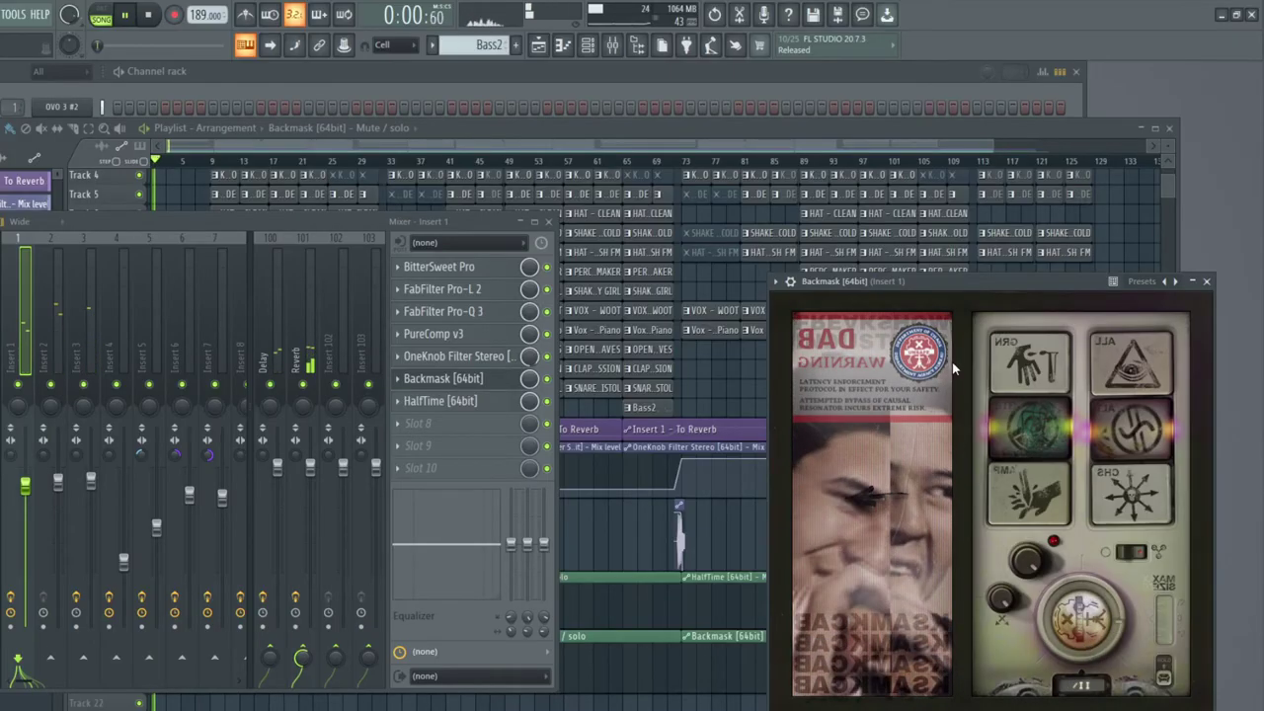
pyautogui.moveTo(463, 224); pyautogui.dragTo(711, 187)
pyautogui.press('space')
pyautogui.moveTo(1086, 620); pyautogui.dragTo(1086, 640)
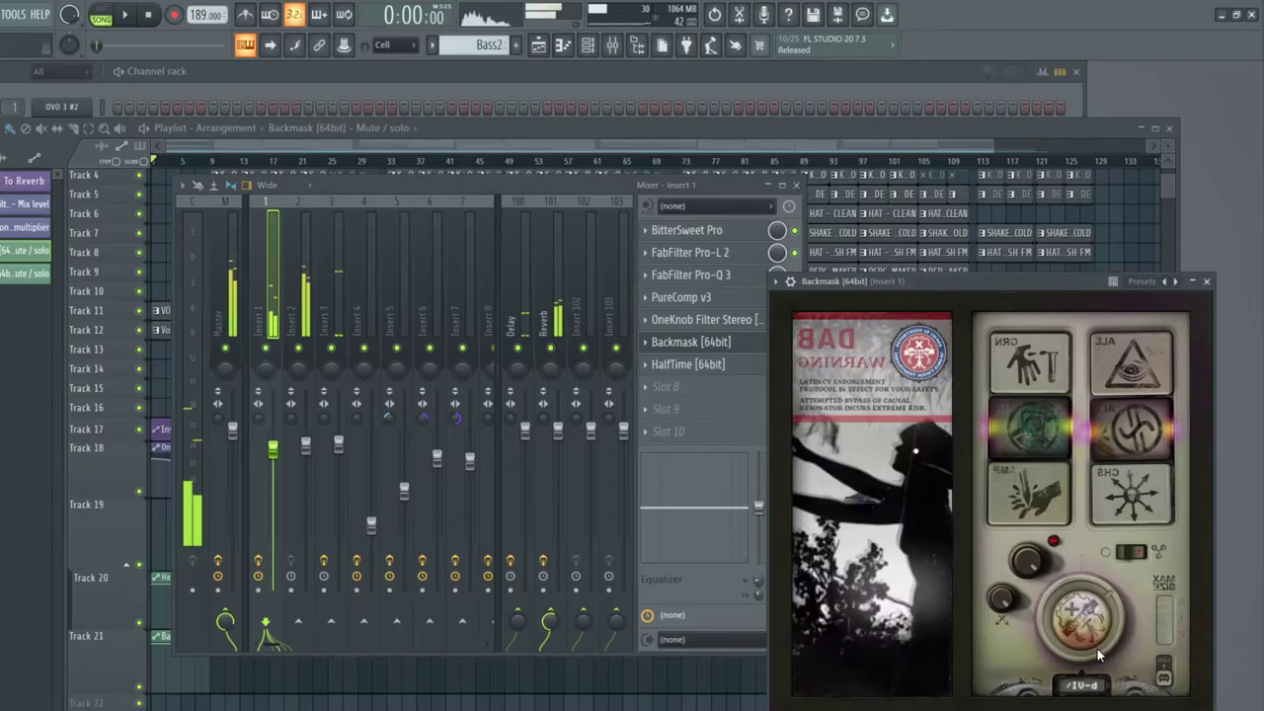
pyautogui.moveTo(519, 188); pyautogui.dragTo(567, 162)
pyautogui.press('space')
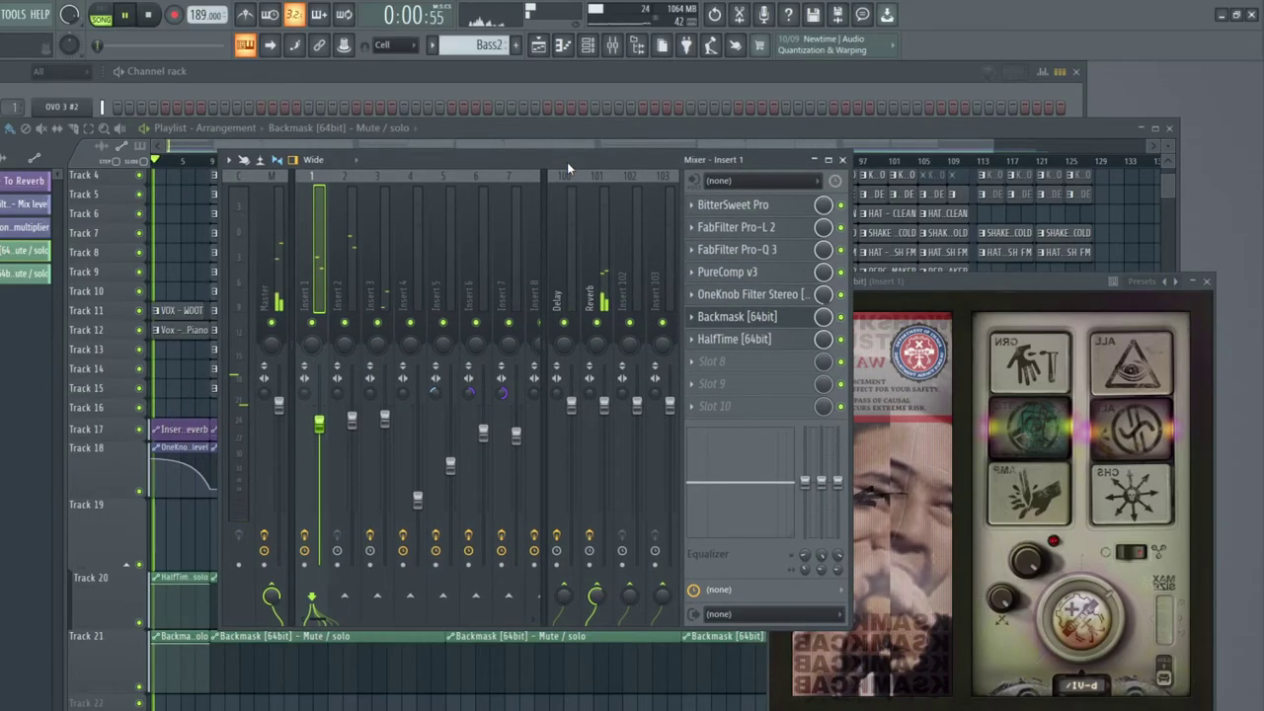
pyautogui.press('space')
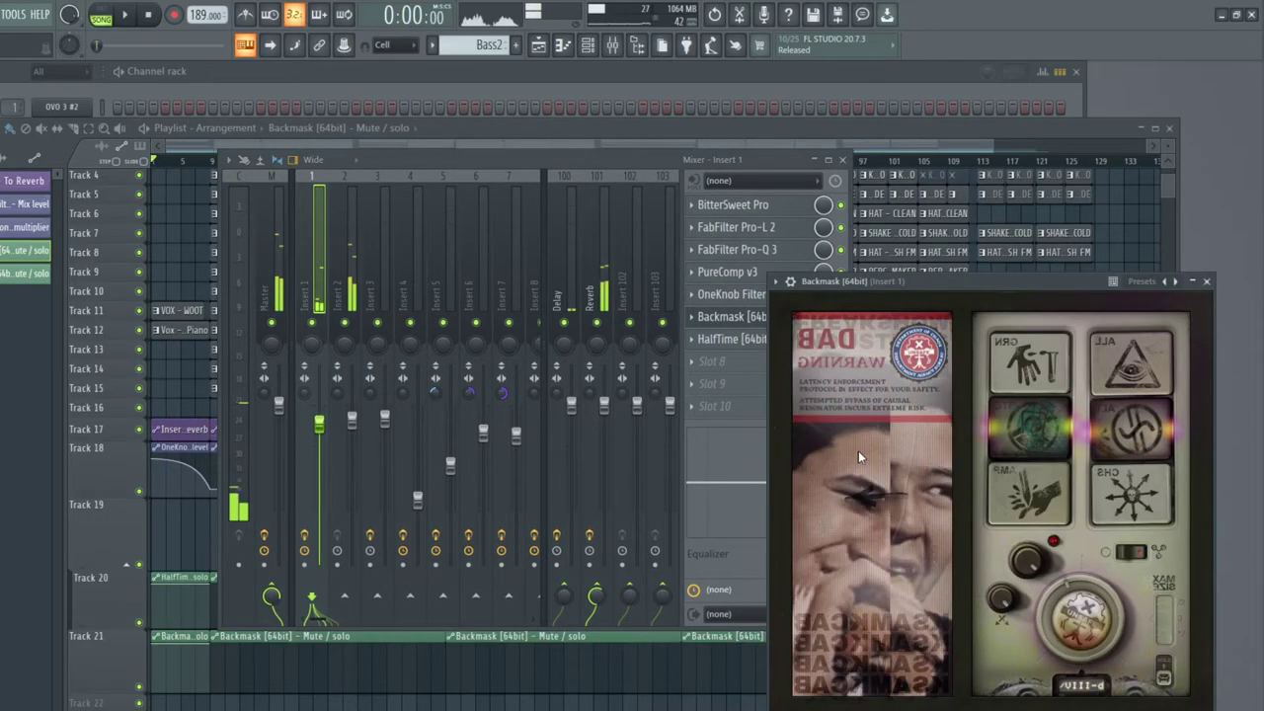
pyautogui.moveTo(510, 155); pyautogui.dragTo(539, 124)
# Step: Audition the intro and turn down HalfTime's mix level on Insert 1
pyautogui.press('space')
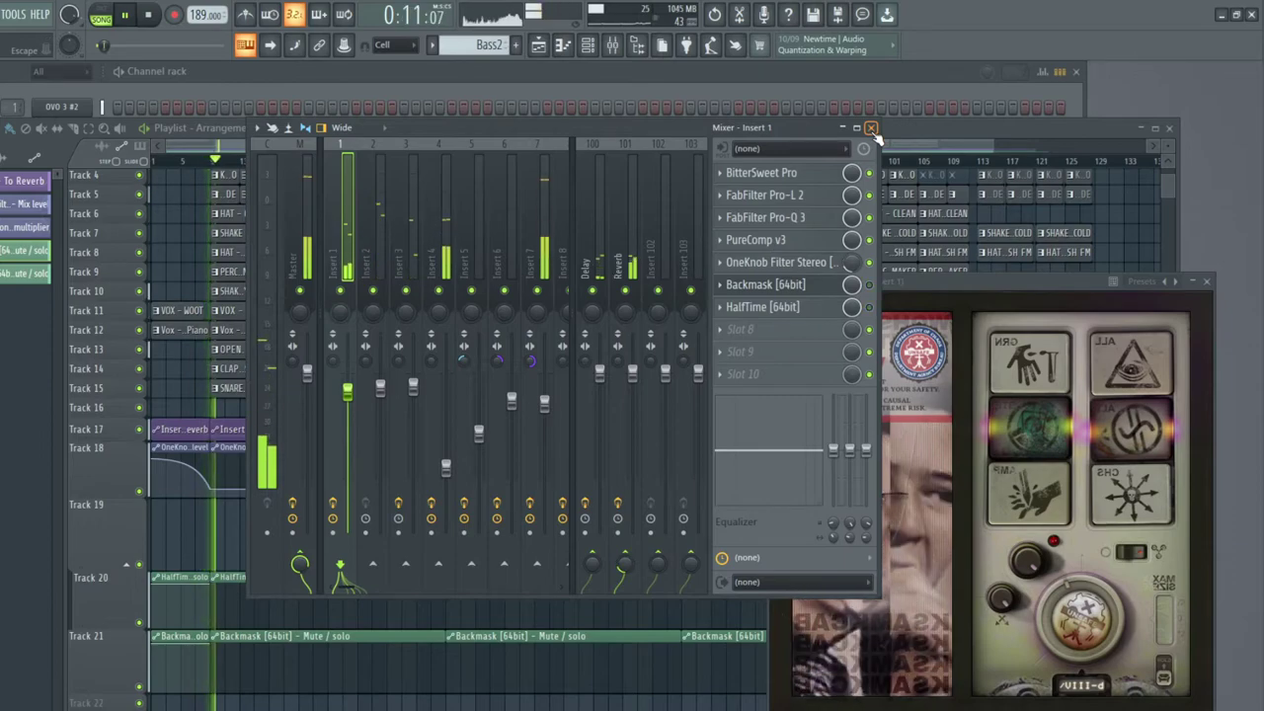
pyautogui.press('space')
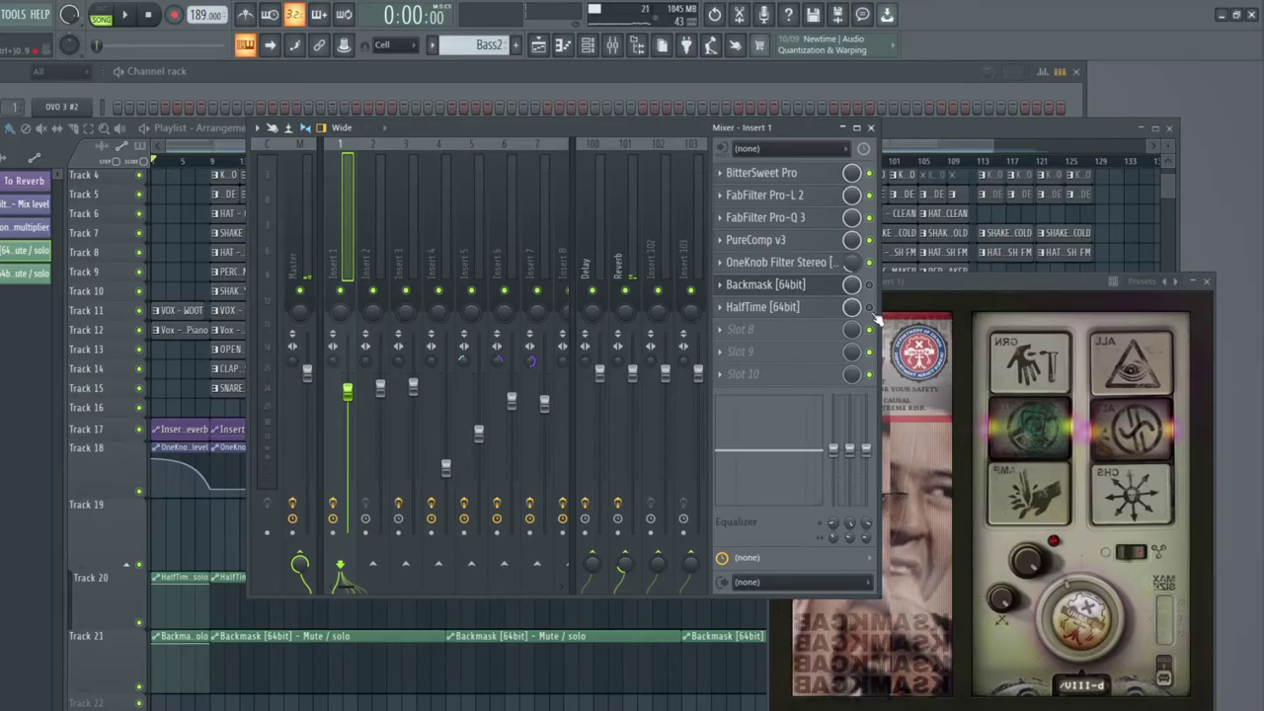
pyautogui.press('space')
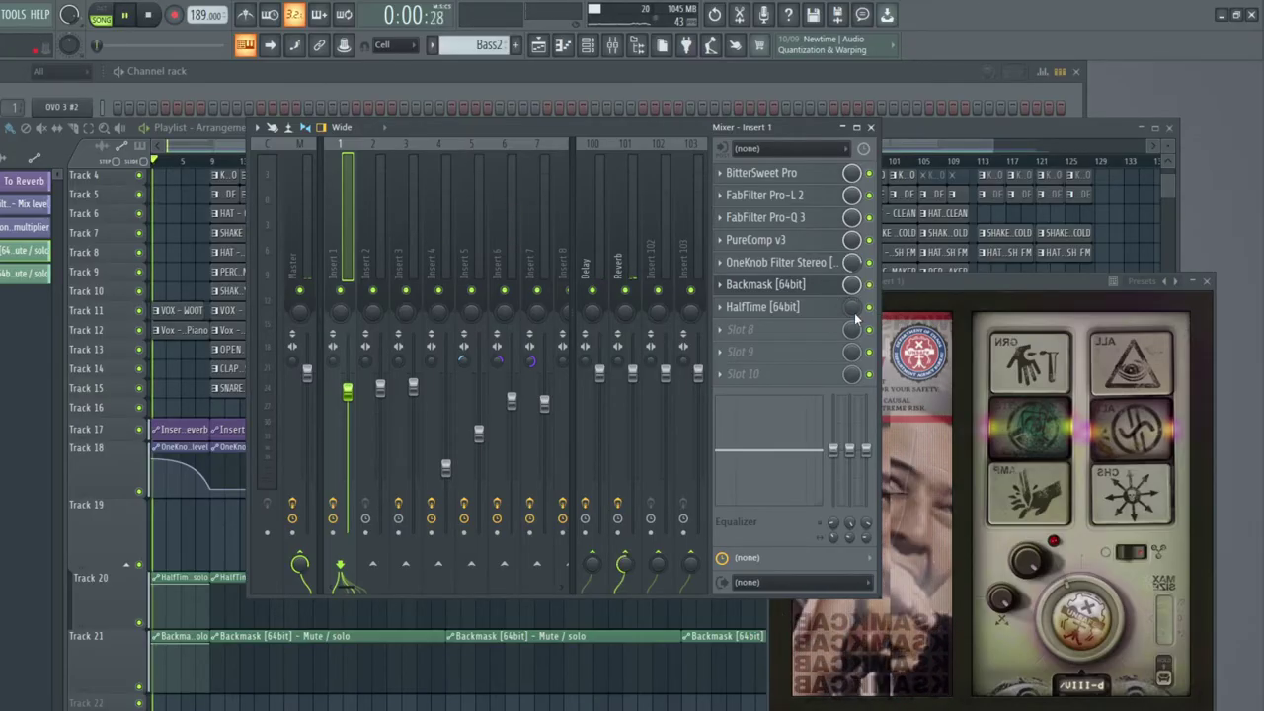
pyautogui.press('space')
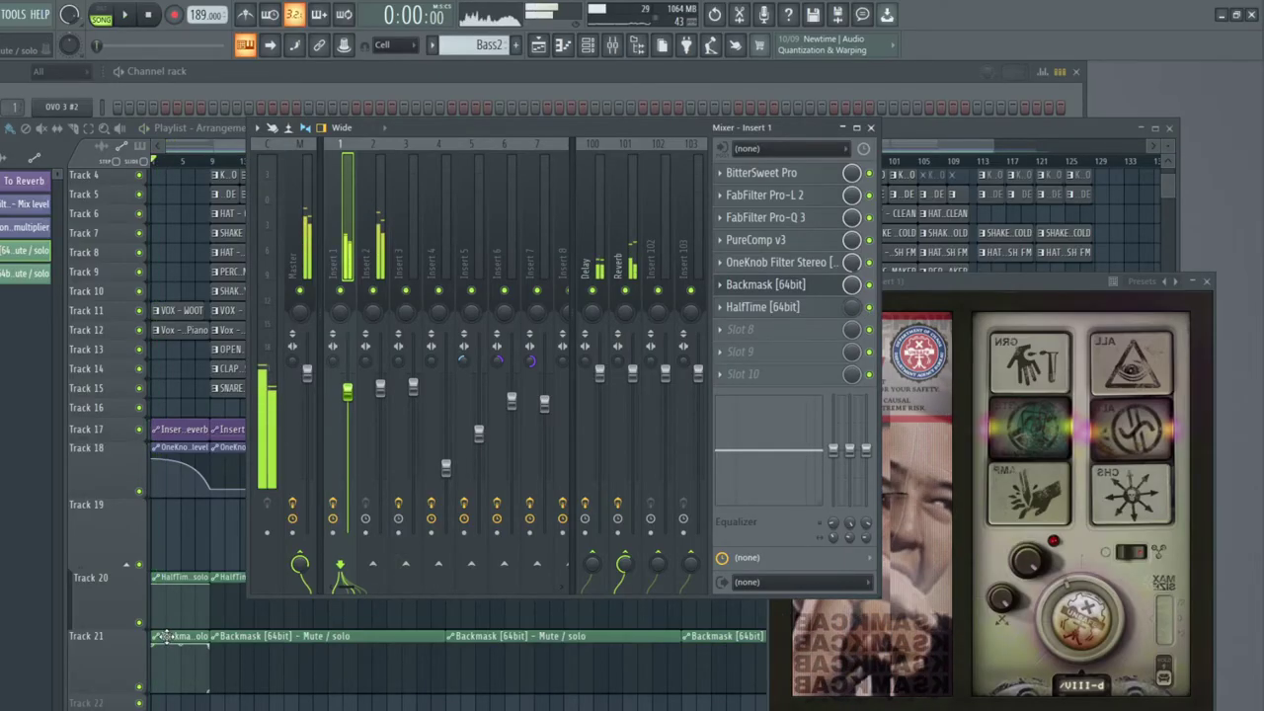
# Step: Try replacing the Backmask on section at the song's start with the off section moved to bar 1, and play the intro
pyautogui.click(254, 691)
pyautogui.rightClick(254, 691)
pyautogui.moveTo(262, 650); pyautogui.dragTo(204, 649)
pyautogui.press('space')
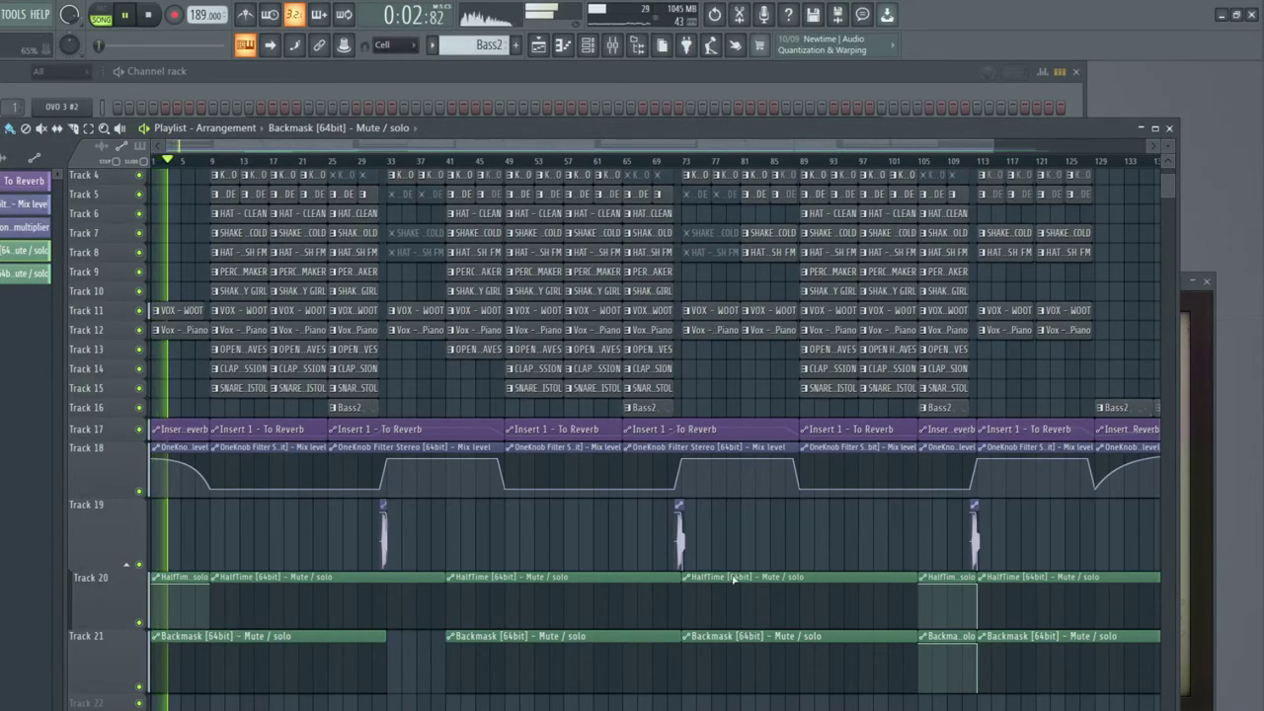
# Step: Move HalfTime above Backmask in Insert 1's effect chain and restart playback
pyautogui.click(612, 44)
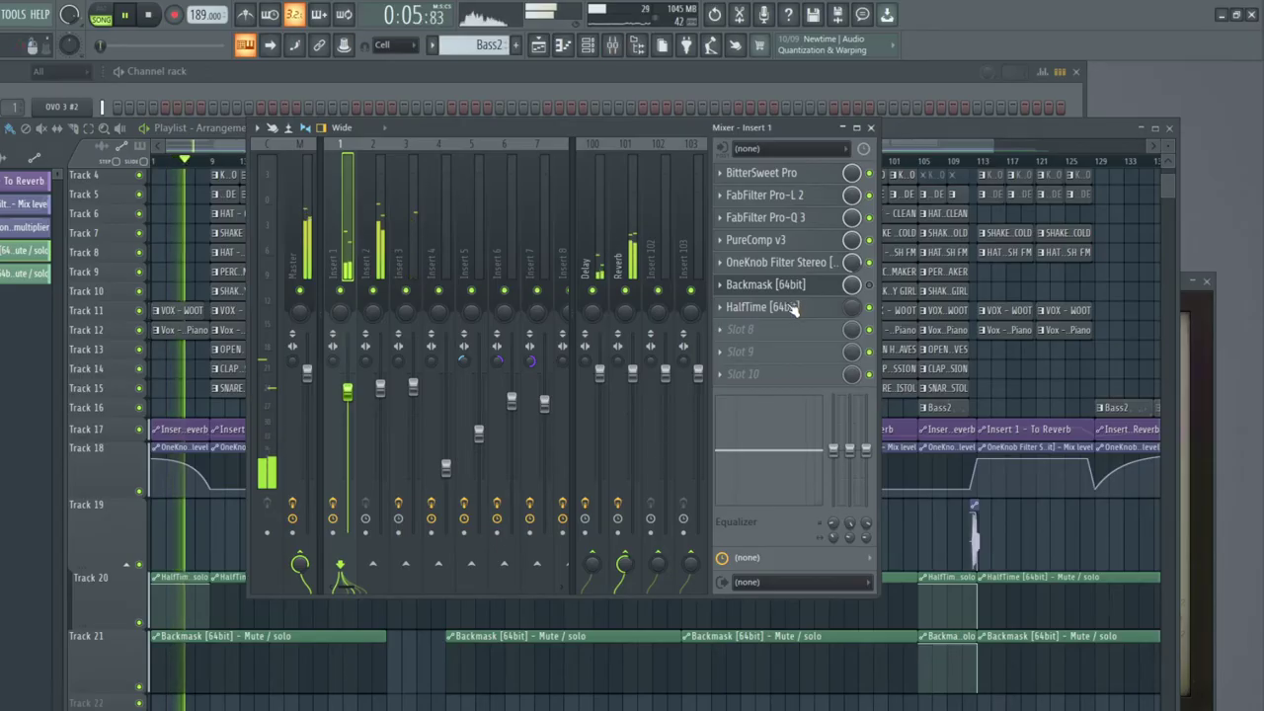
pyautogui.moveTo(790, 305); pyautogui.dragTo(795, 285)
pyautogui.press('space')
pyautogui.press('F9')
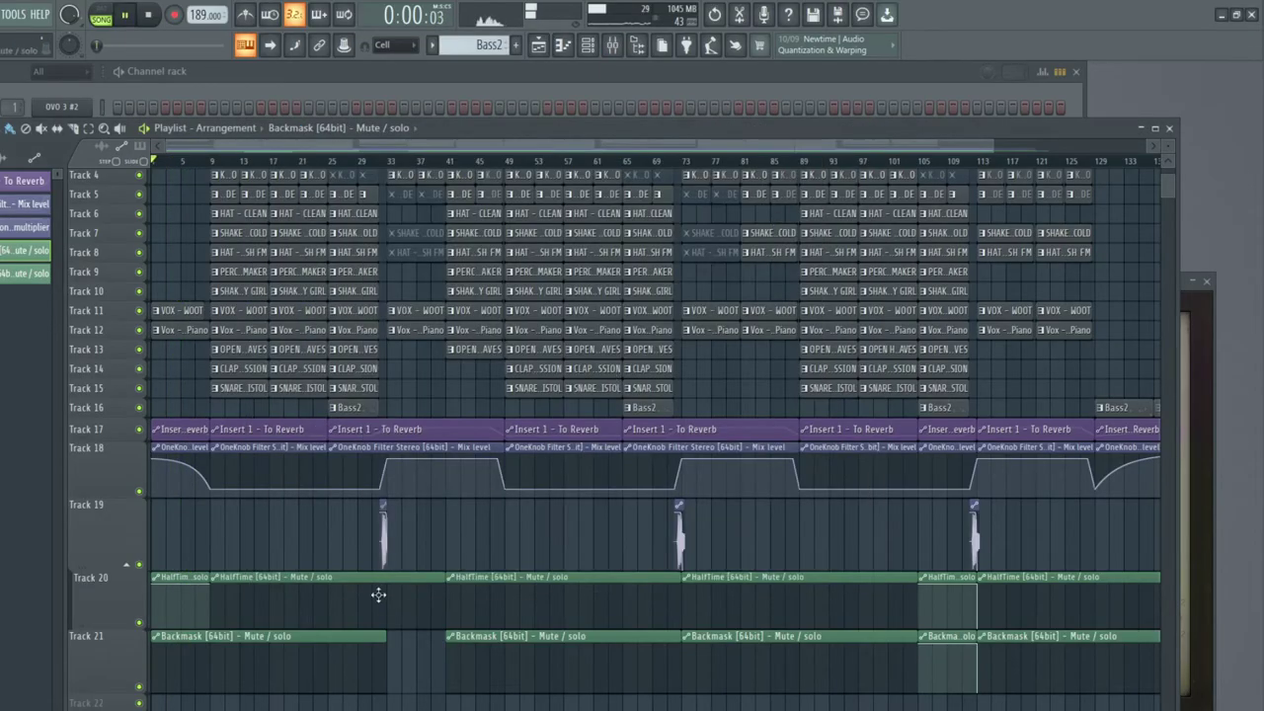
# Step: Move the Backmask off section back to bar 9 on Track 21, restore the on section over bars 1 to 9, and play the intro
pyautogui.moveTo(269, 658); pyautogui.dragTo(324, 637)
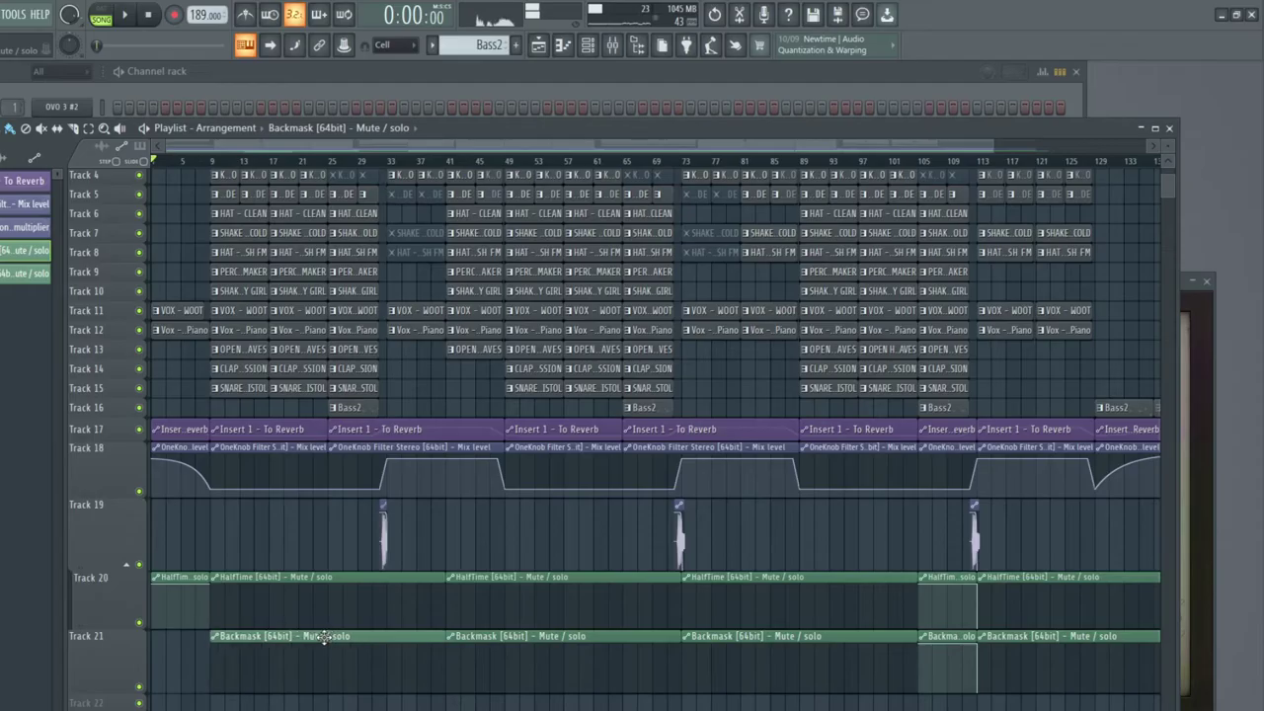
pyautogui.click(183, 647)
pyautogui.press('space')
pyautogui.press('space')
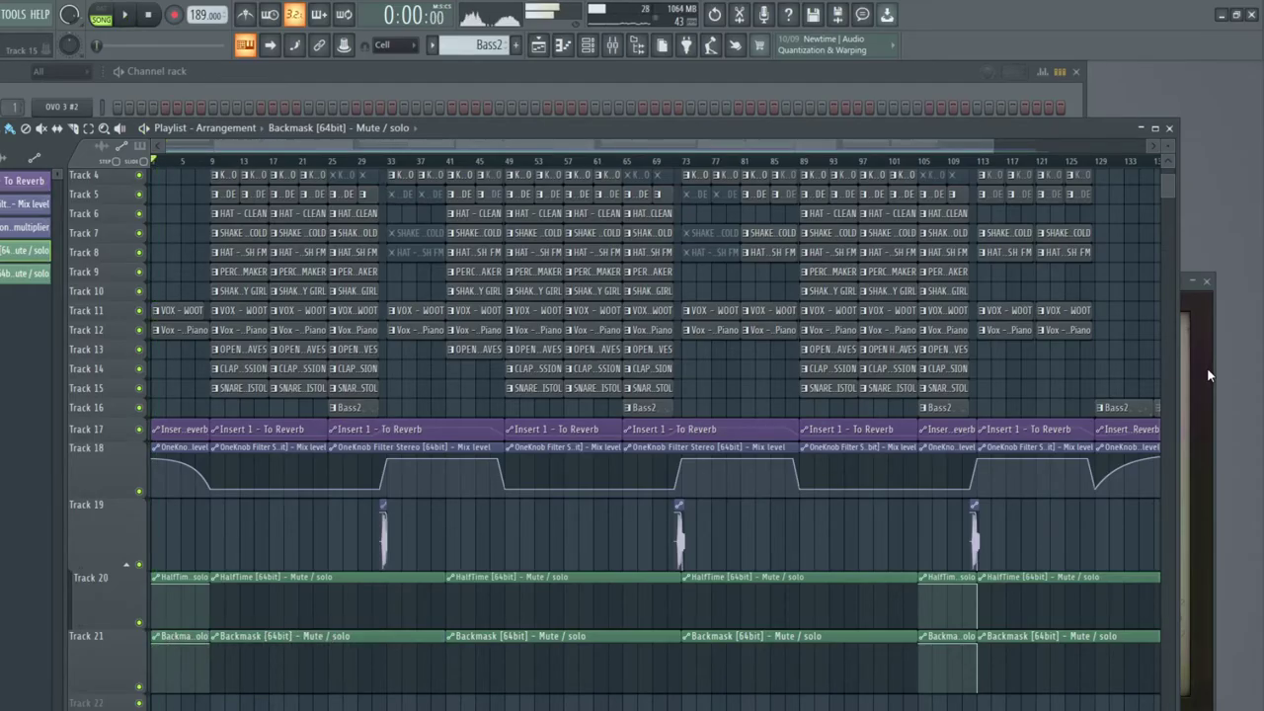
# Step: Try randomizing Backmask's settings and listen to the intro with them
pyautogui.click(1206, 368)
pyautogui.click(1142, 282)
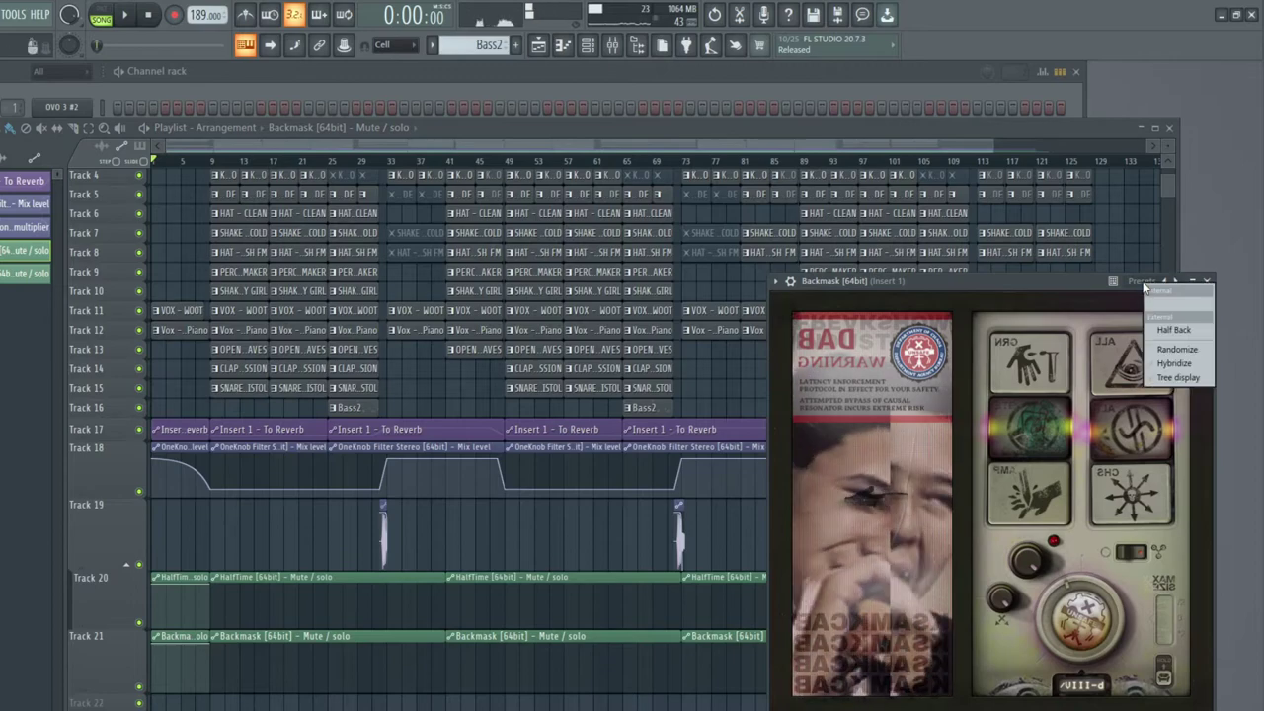
pyautogui.click(1170, 348)
pyautogui.press('space')
pyautogui.press('space')
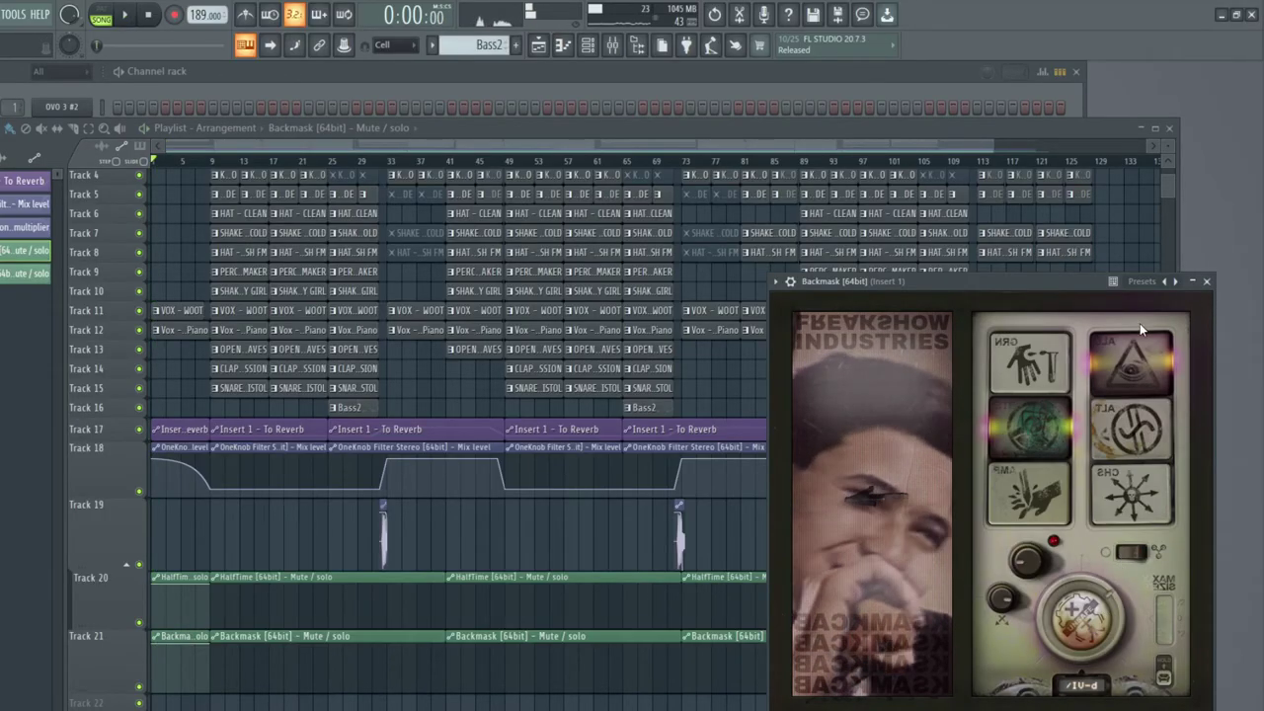
# Step: Load the Half Back preset in Backmask, play the intro, and close the plugin
pyautogui.click(1157, 286)
pyautogui.click(1179, 338)
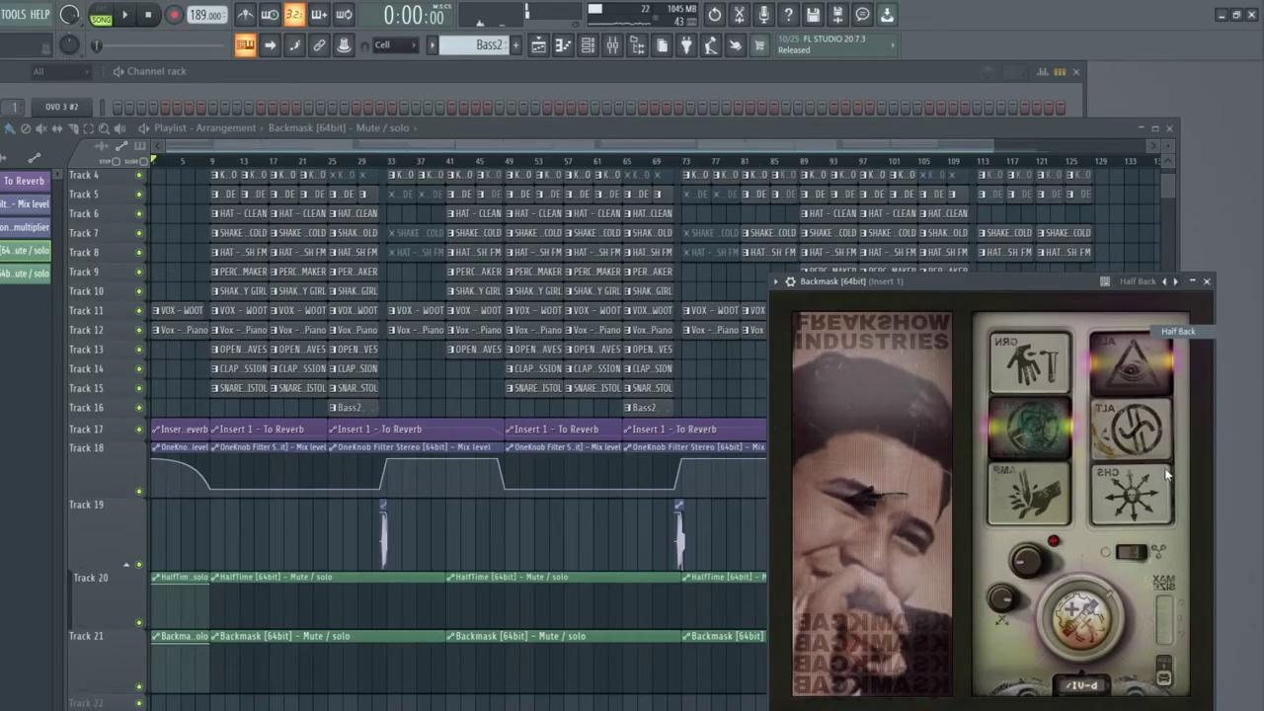
pyautogui.press('space')
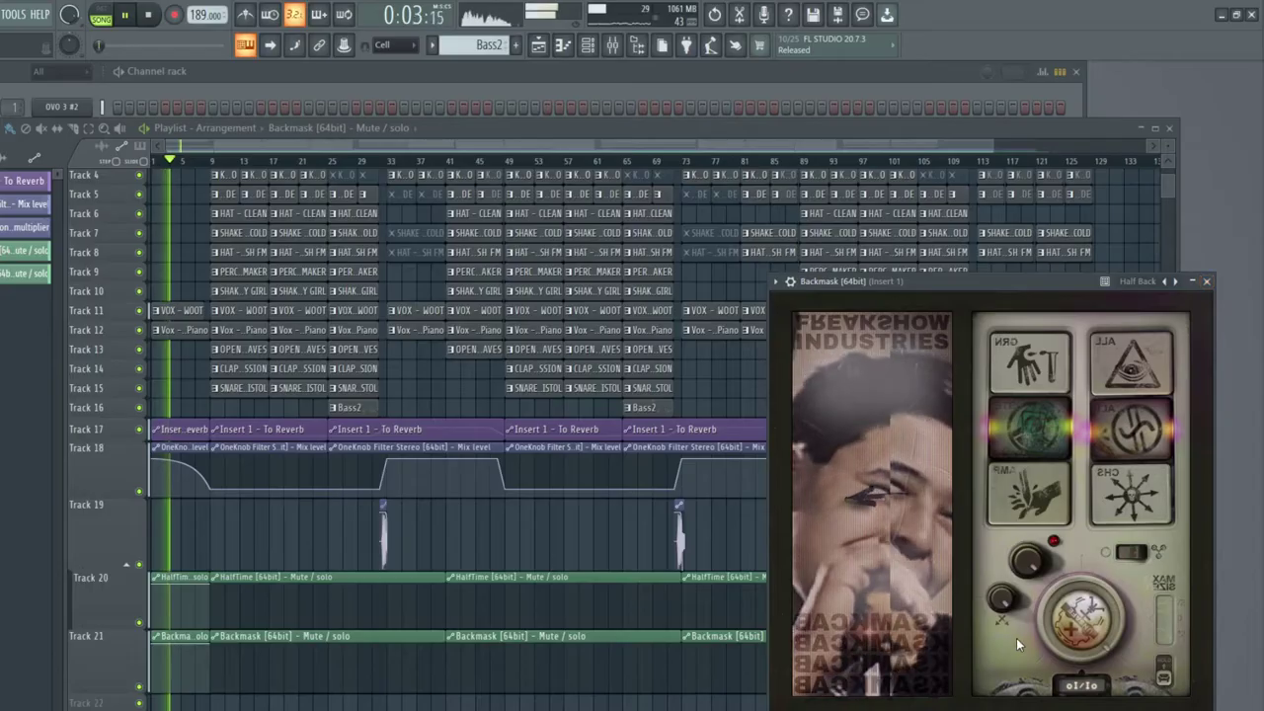
pyautogui.click(1206, 281)
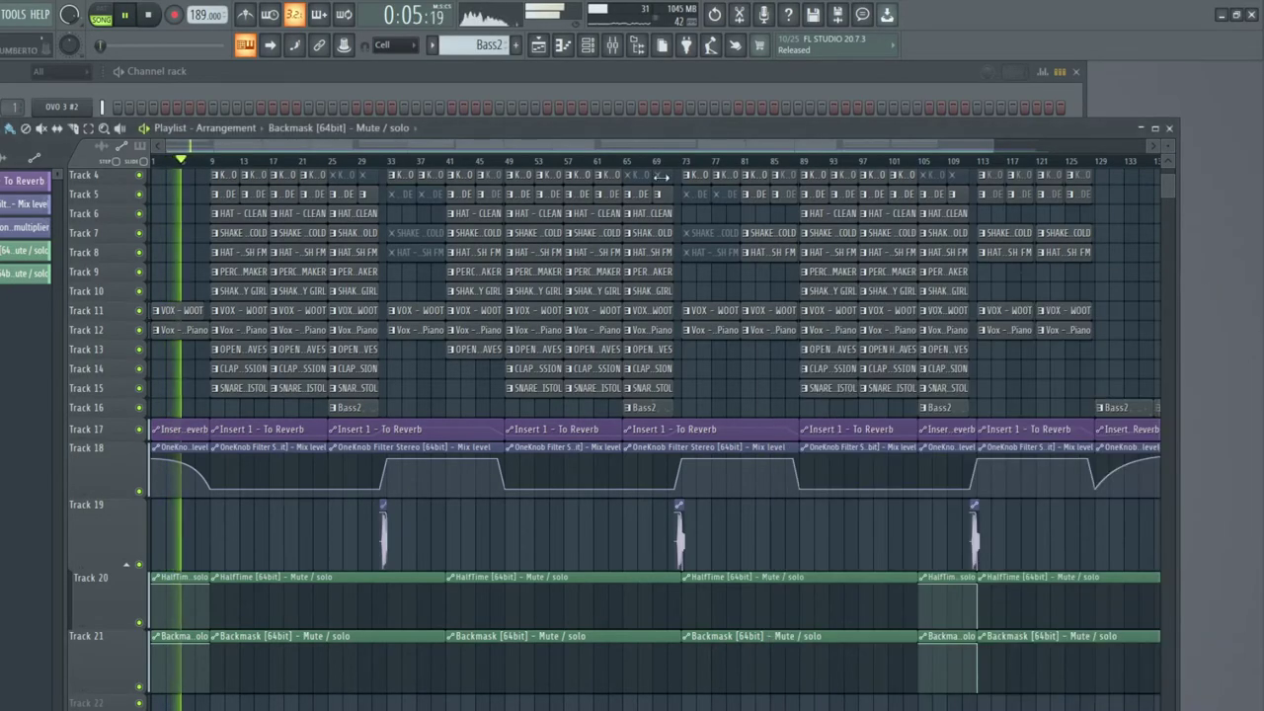
# Step: Recheck Backmask on Insert 1 during playback, and close both the plugin and the mixer
pyautogui.click(612, 50)
pyautogui.click(765, 306)
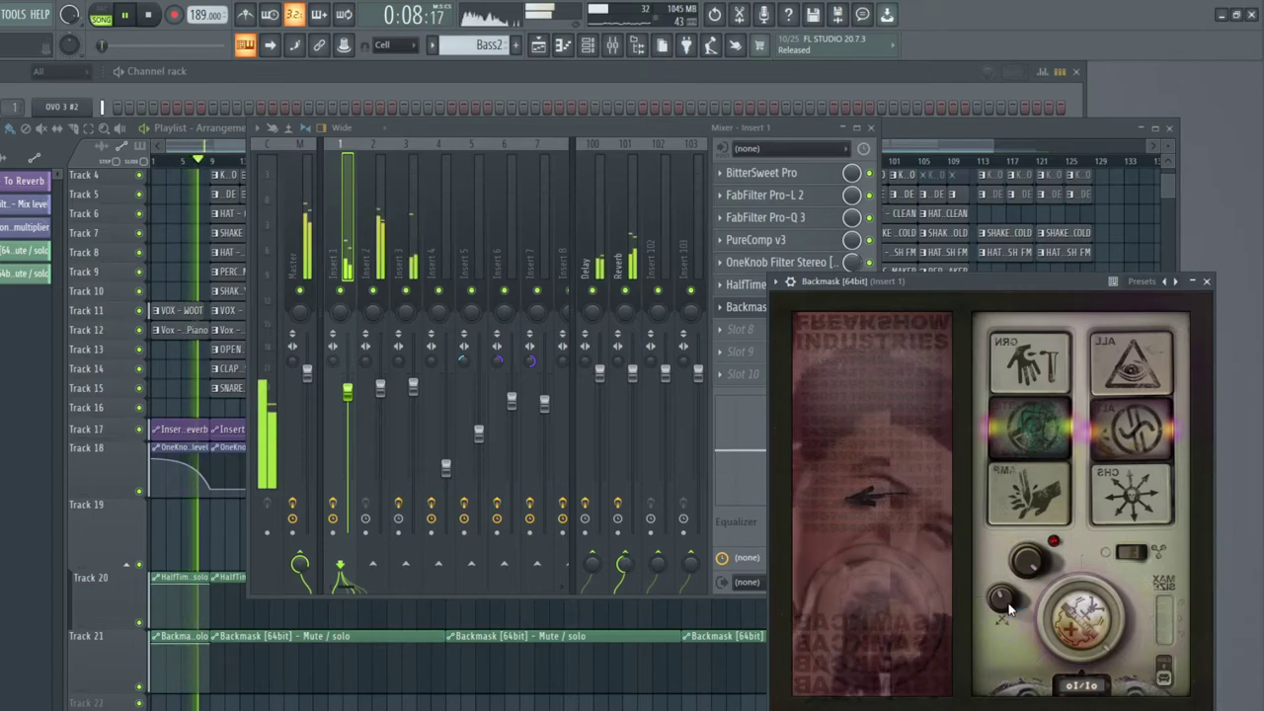
pyautogui.click(1206, 282)
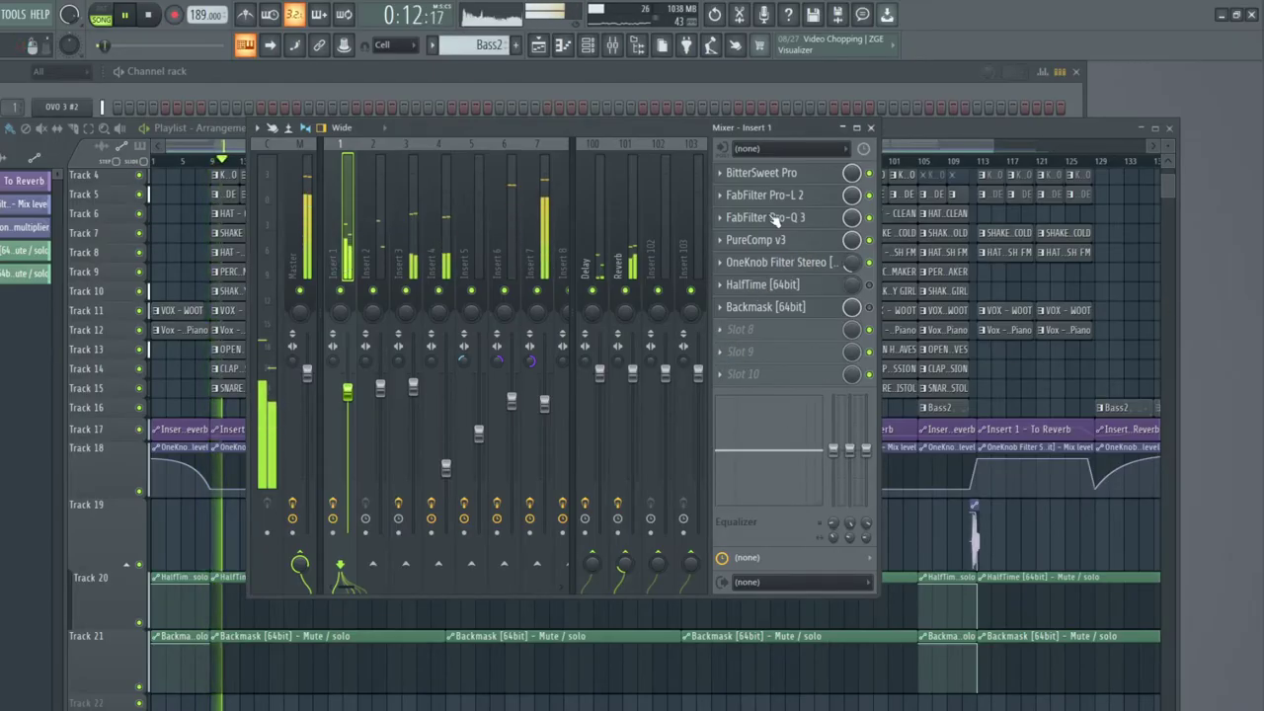
pyautogui.moveTo(666, 124); pyautogui.dragTo(789, 178)
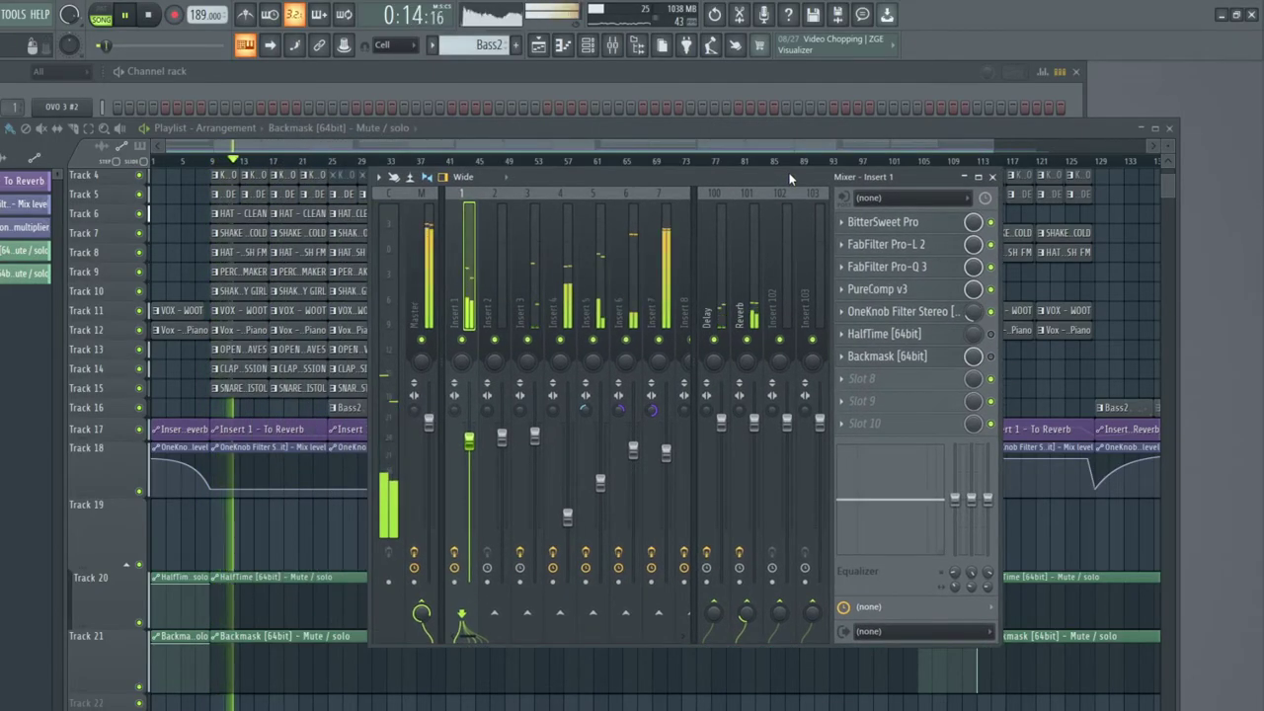
pyautogui.click(992, 176)
pyautogui.scroll(-1, 357, 173)
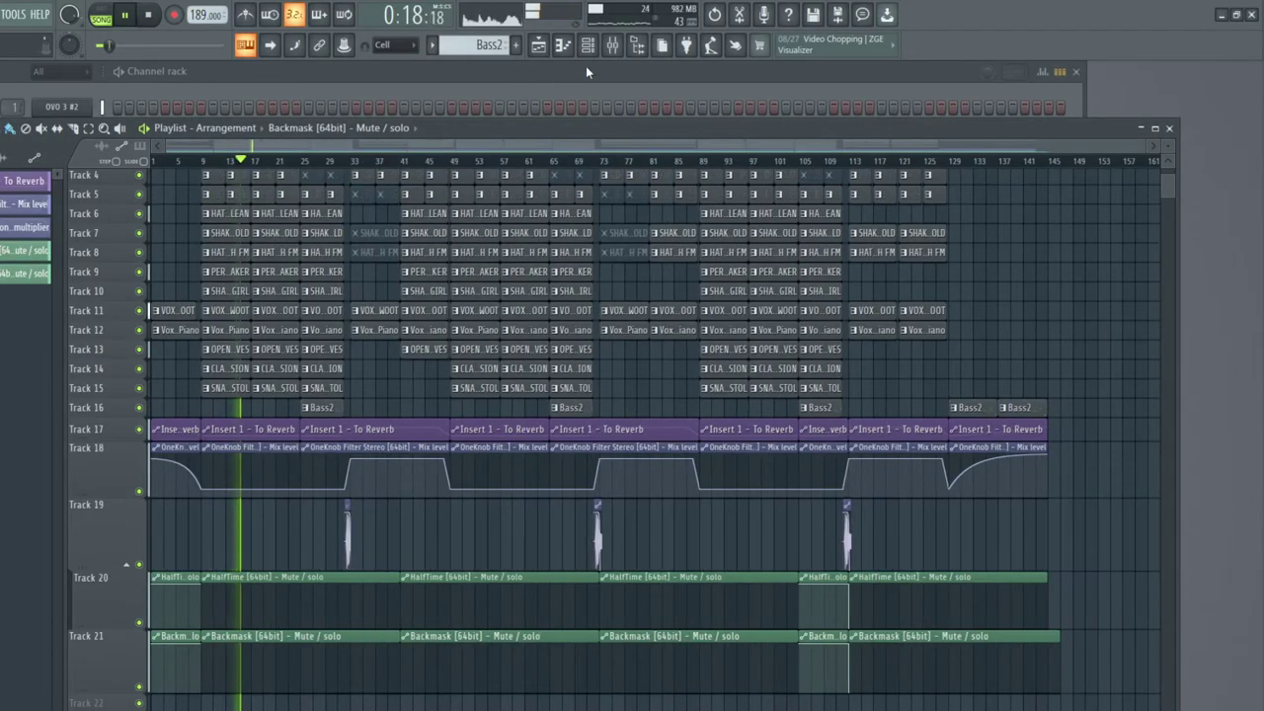
# Step: Move Gullfoss to slot 7 on the Master track and load Ozone 9 into slot 10
pyautogui.click(612, 45)
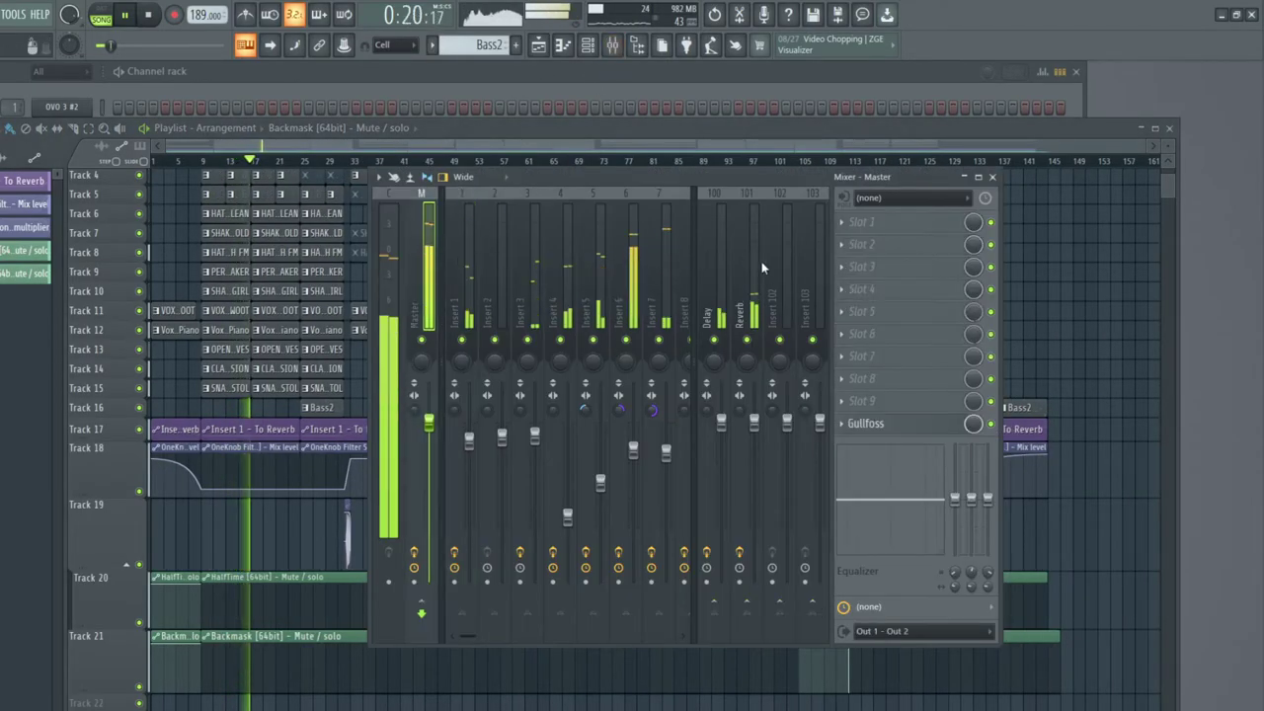
pyautogui.moveTo(872, 423); pyautogui.dragTo(875, 358)
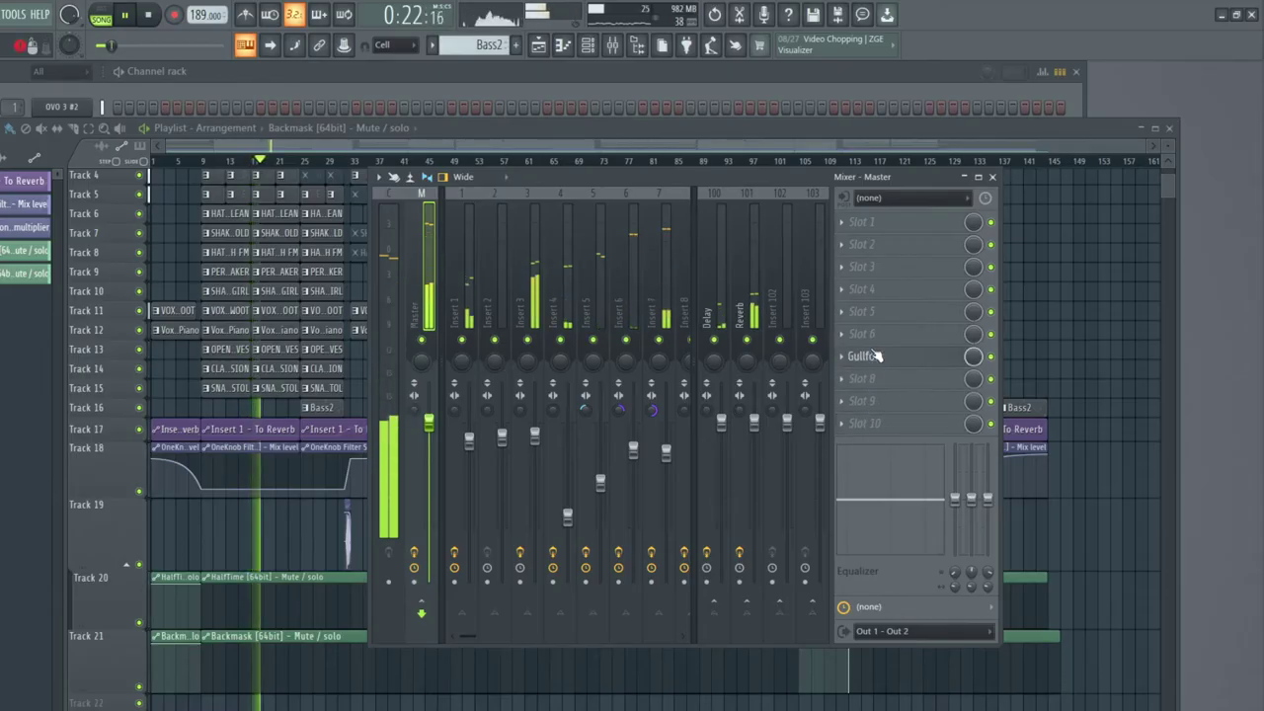
pyautogui.click(849, 426)
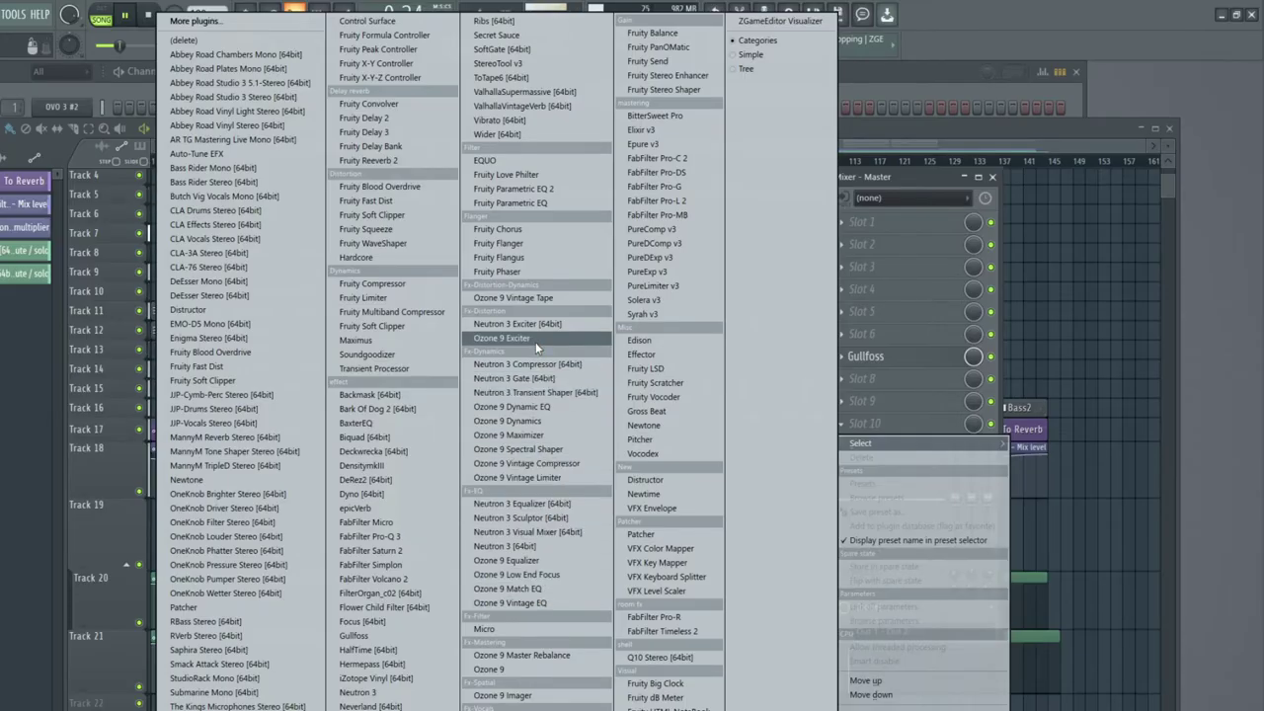
pyautogui.click(546, 668)
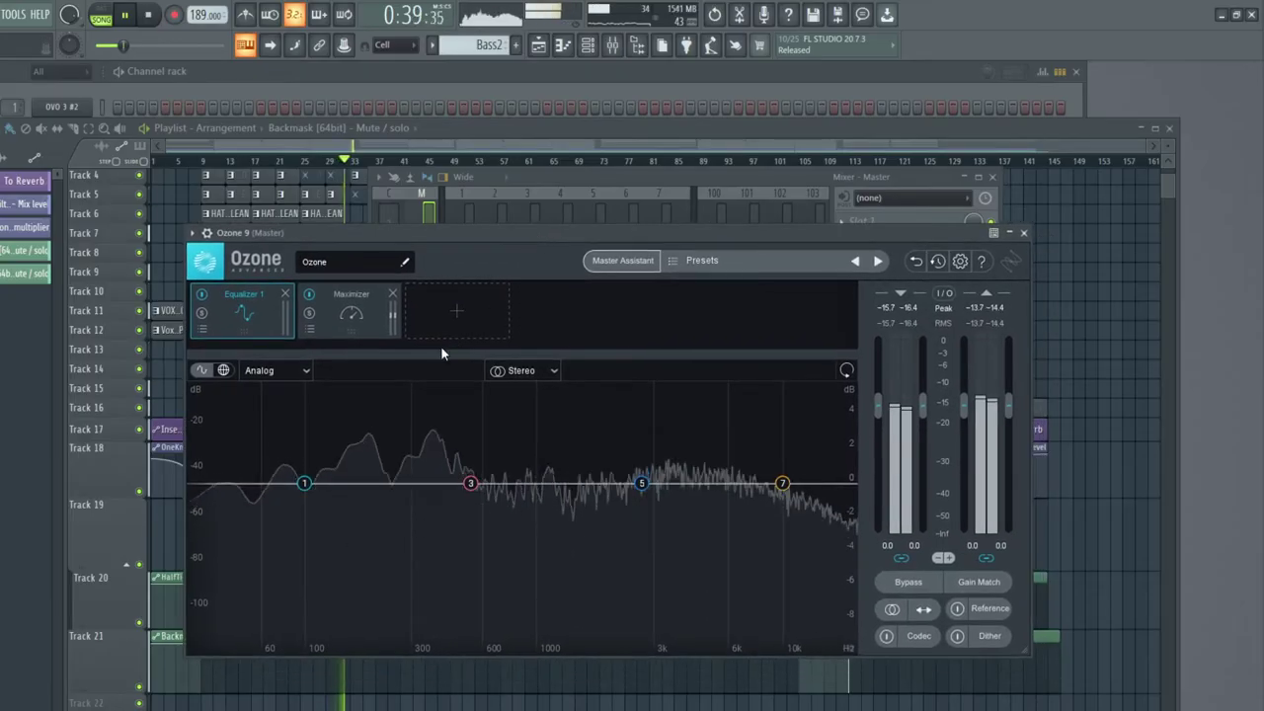
# Step: Open Ozone 9's preset manager and audition the Analog Dreams and Analog Buddy presets from All-Purpose Mastering
pyautogui.click(674, 264)
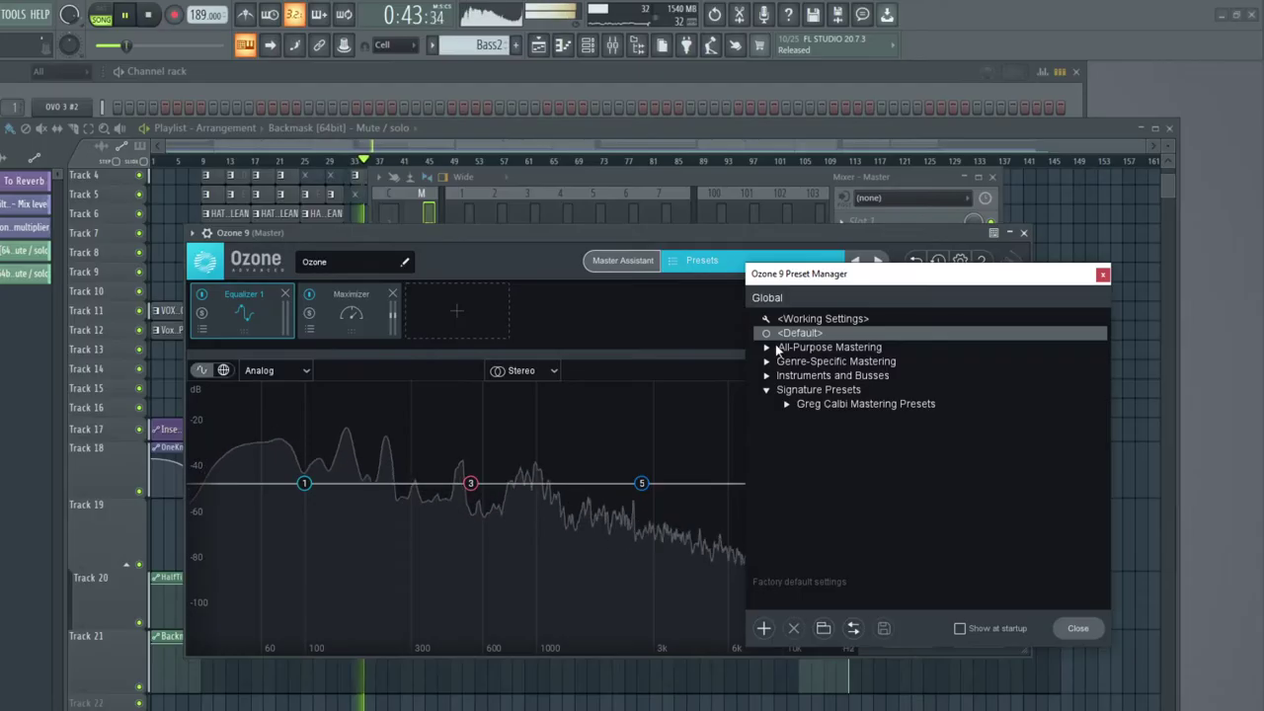
pyautogui.click(767, 348)
pyautogui.scroll(-1, 837, 462)
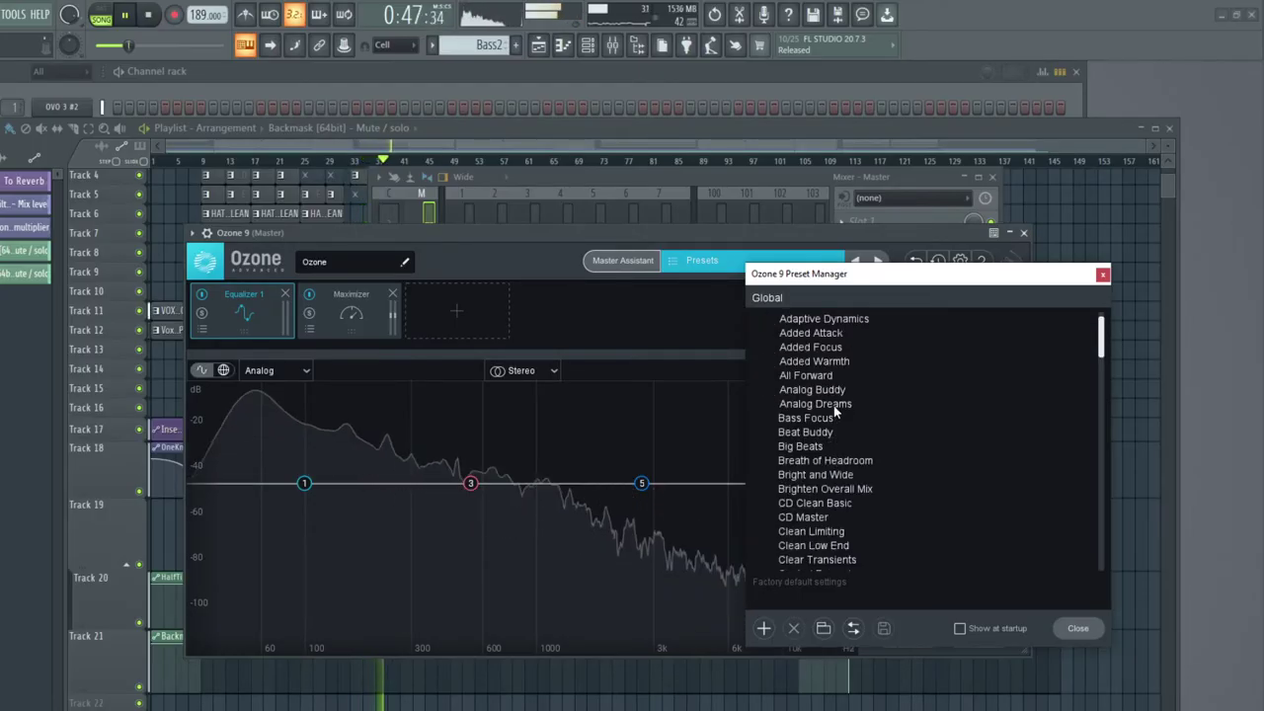
pyautogui.scroll(1, 833, 404)
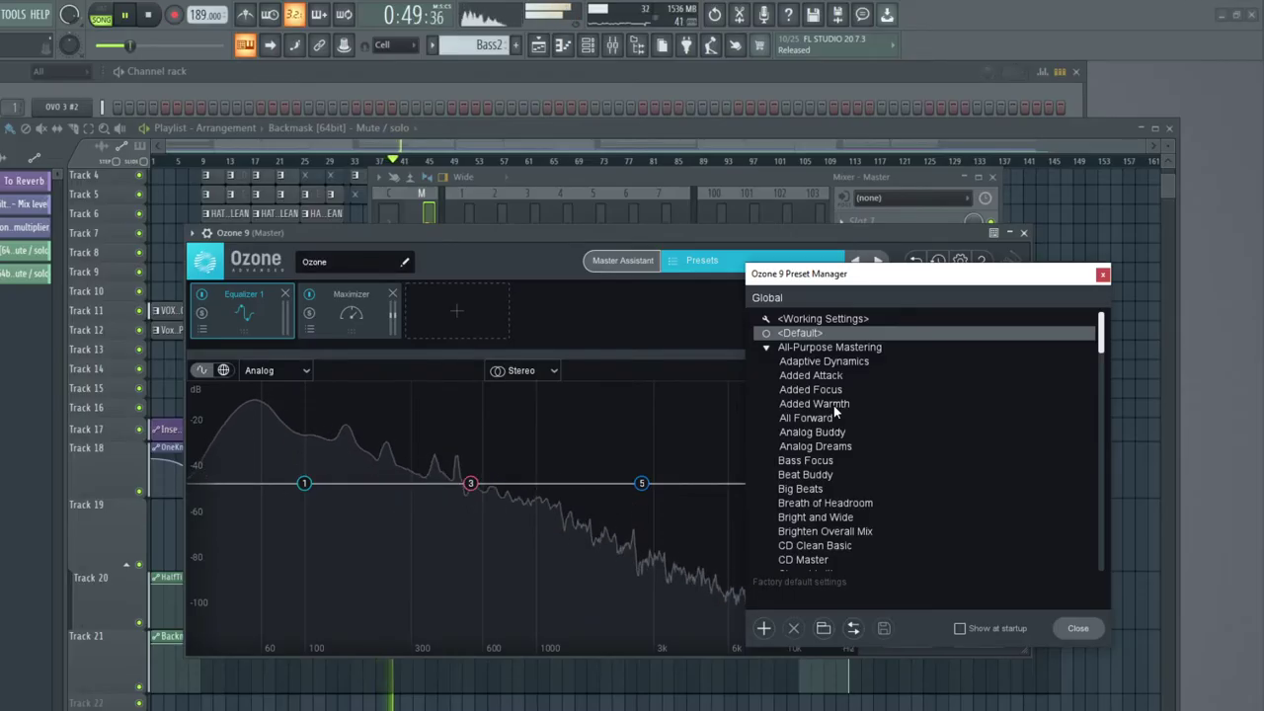
pyautogui.click(838, 446)
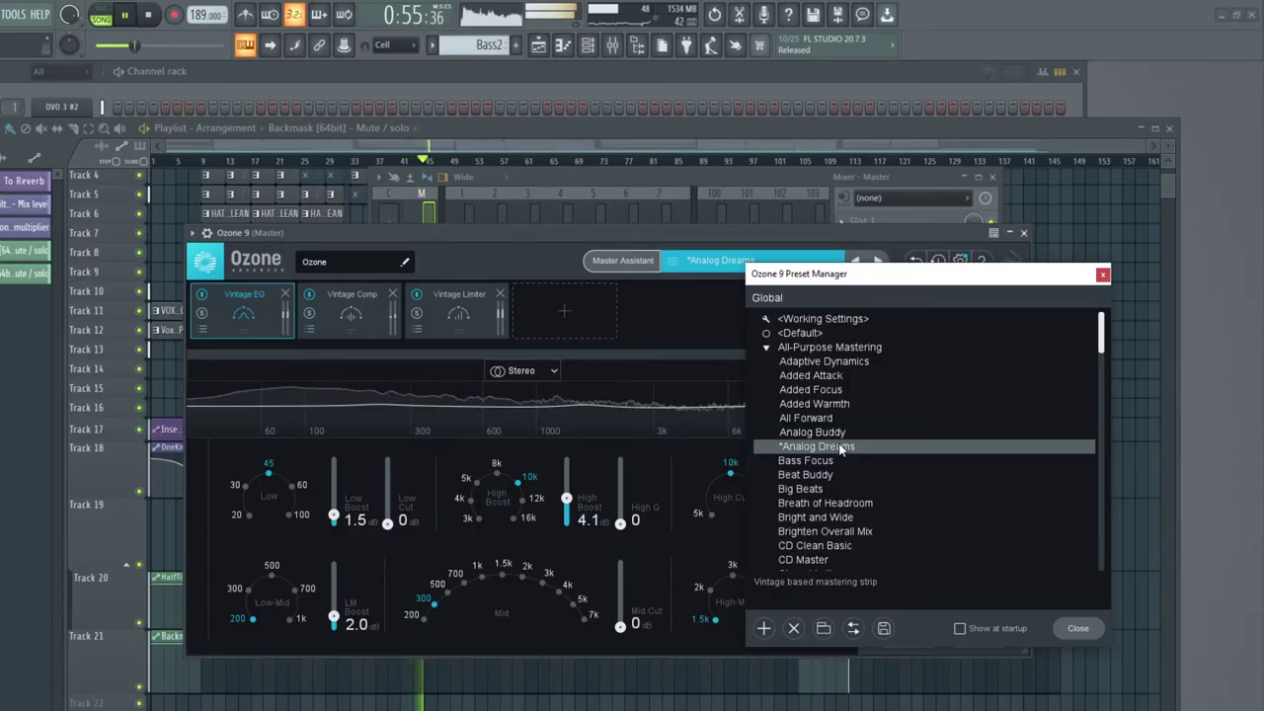
pyautogui.click(813, 432)
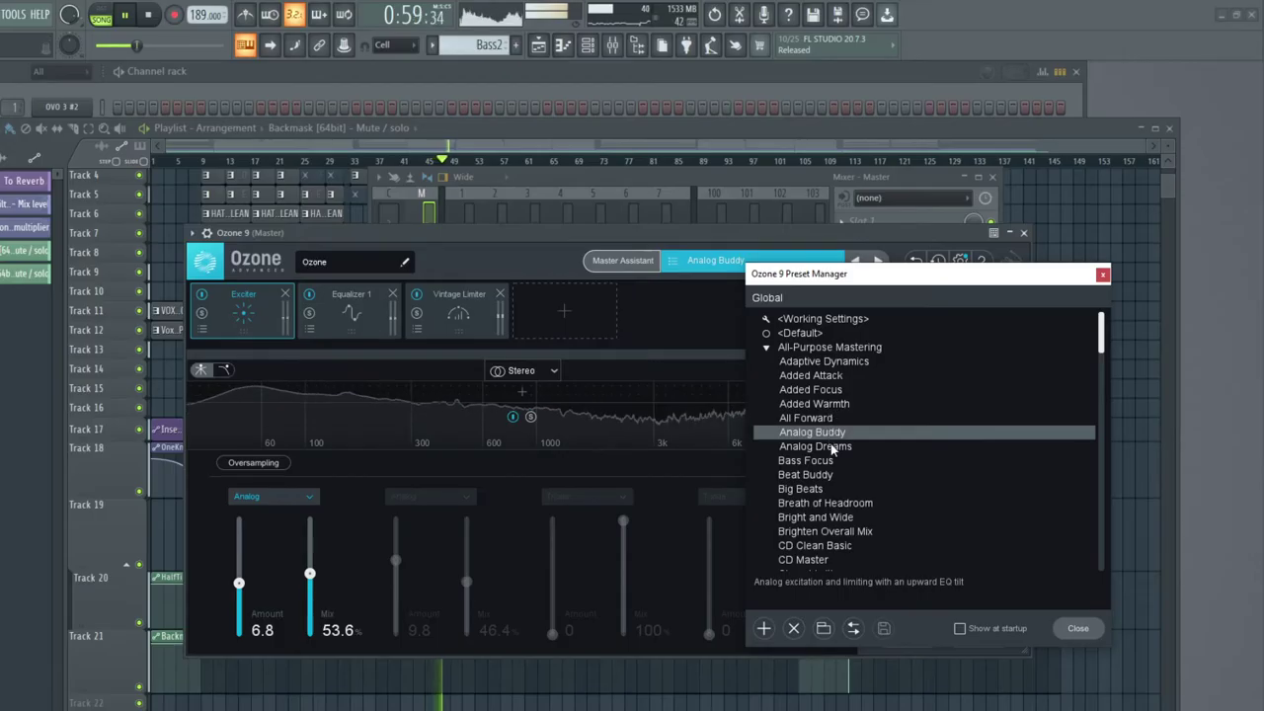
# Step: Audition the Big Beats, Bright and Wide, and Breath of Headroom presets in Ozone 9
pyautogui.scroll(-1, 832, 451)
pyautogui.click(820, 447)
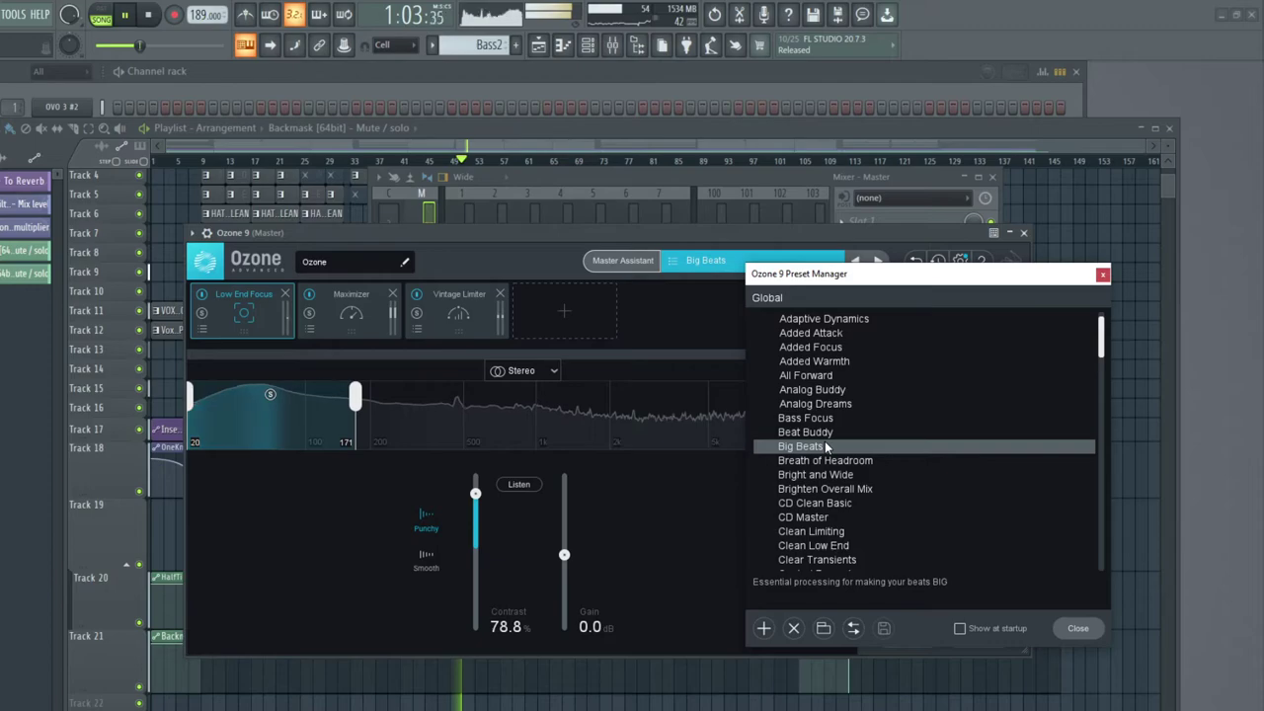
pyautogui.scroll(-1, 827, 444)
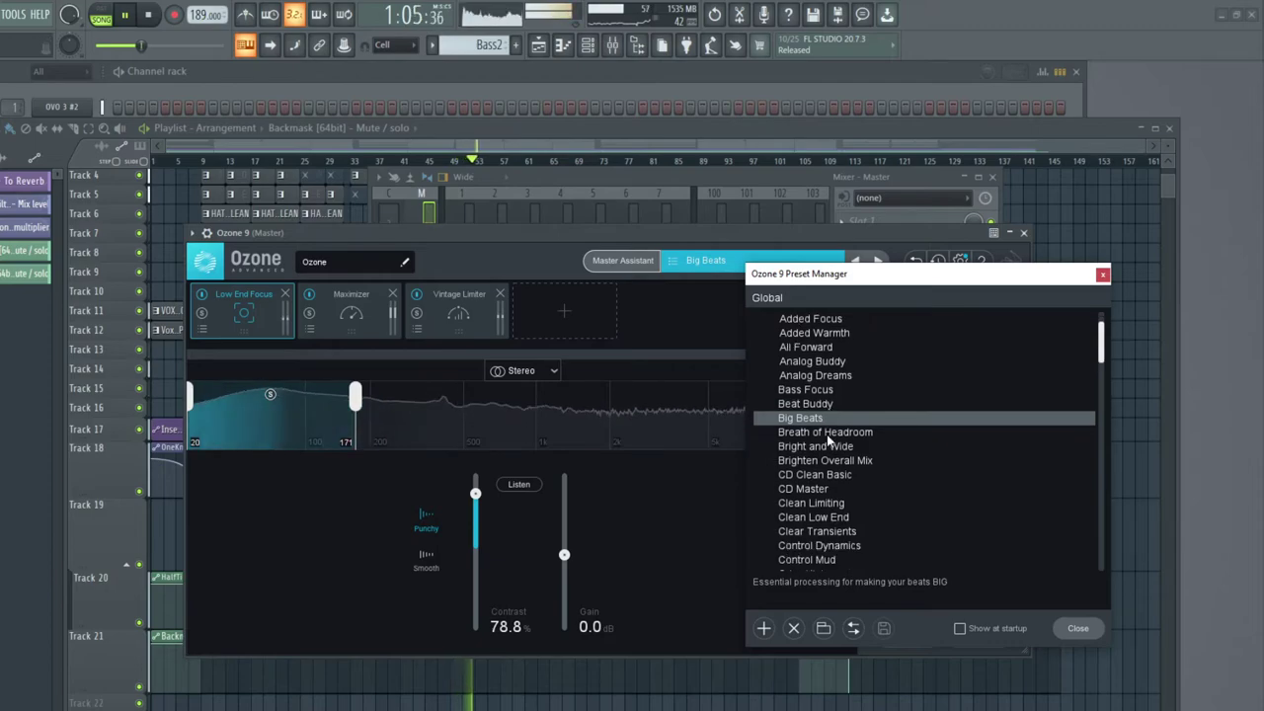
pyautogui.click(831, 446)
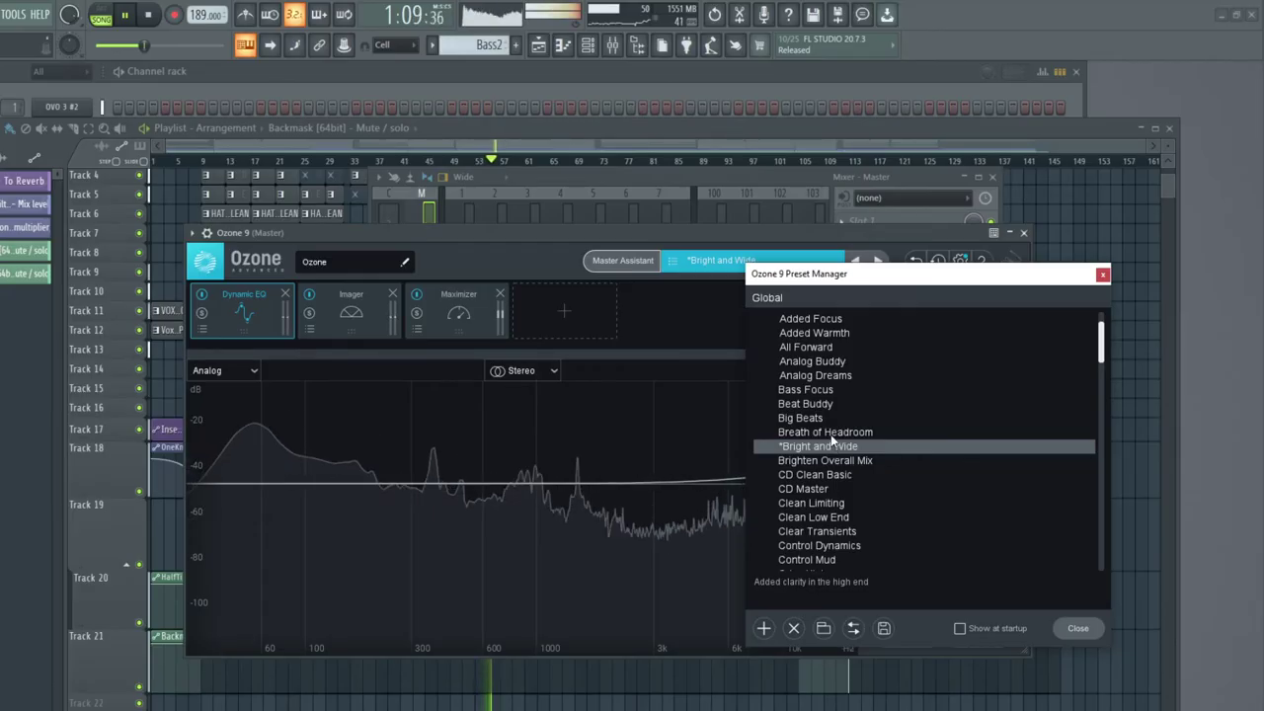
pyautogui.click(830, 435)
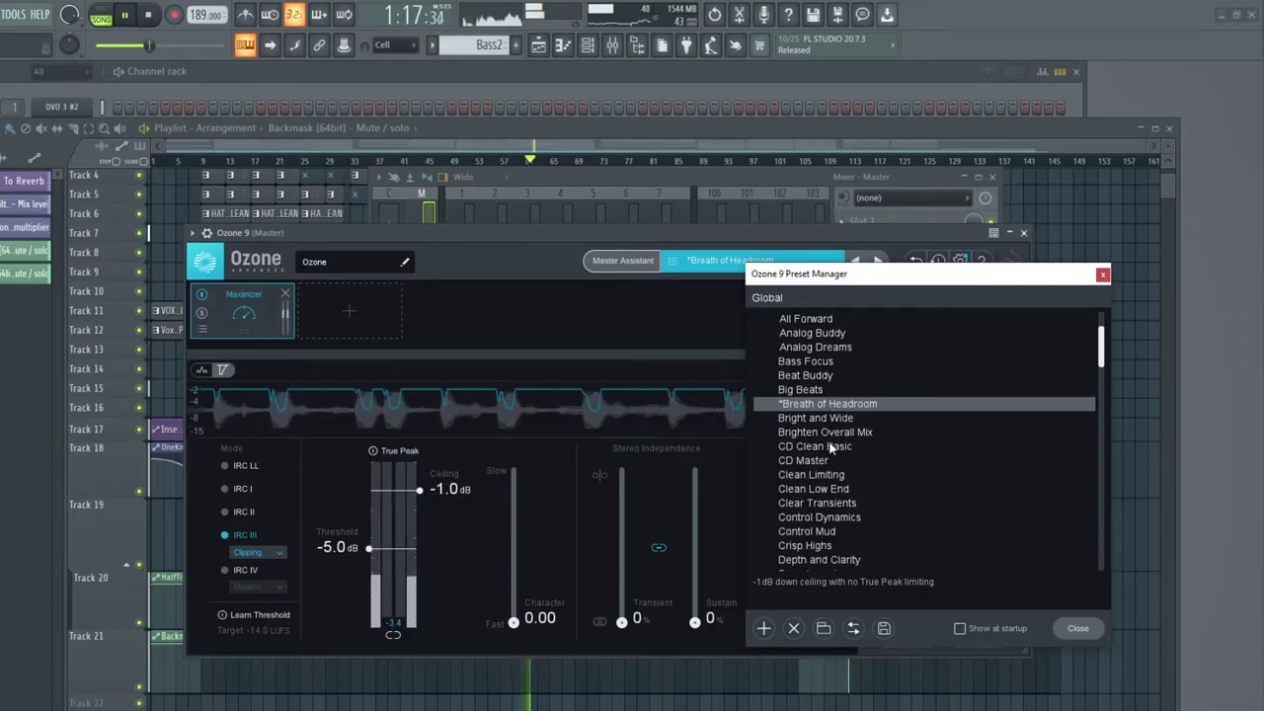
pyautogui.scroll(-2, 834, 446)
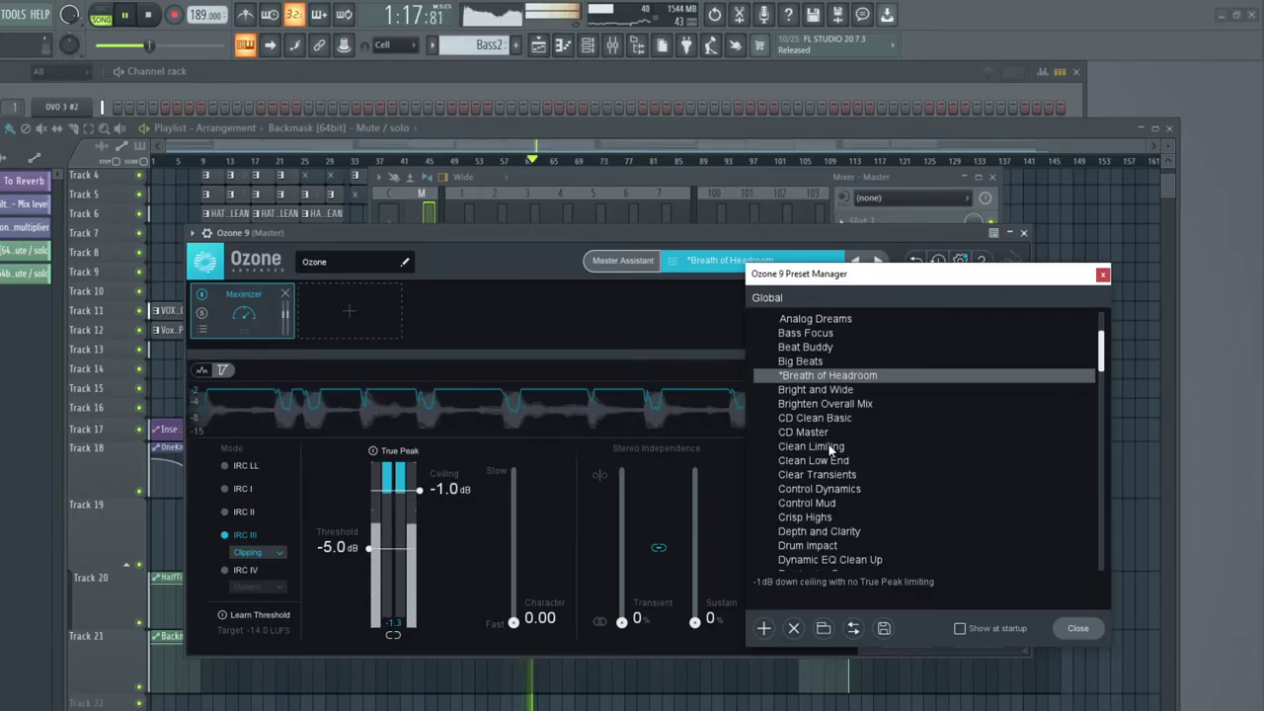
# Step: Set Bark Of Dog 2 on Insert 7 to 80 Hz, with a 9.1 dB boost and -7.0 dB output
pyautogui.click(674, 181)
pyautogui.click(666, 454)
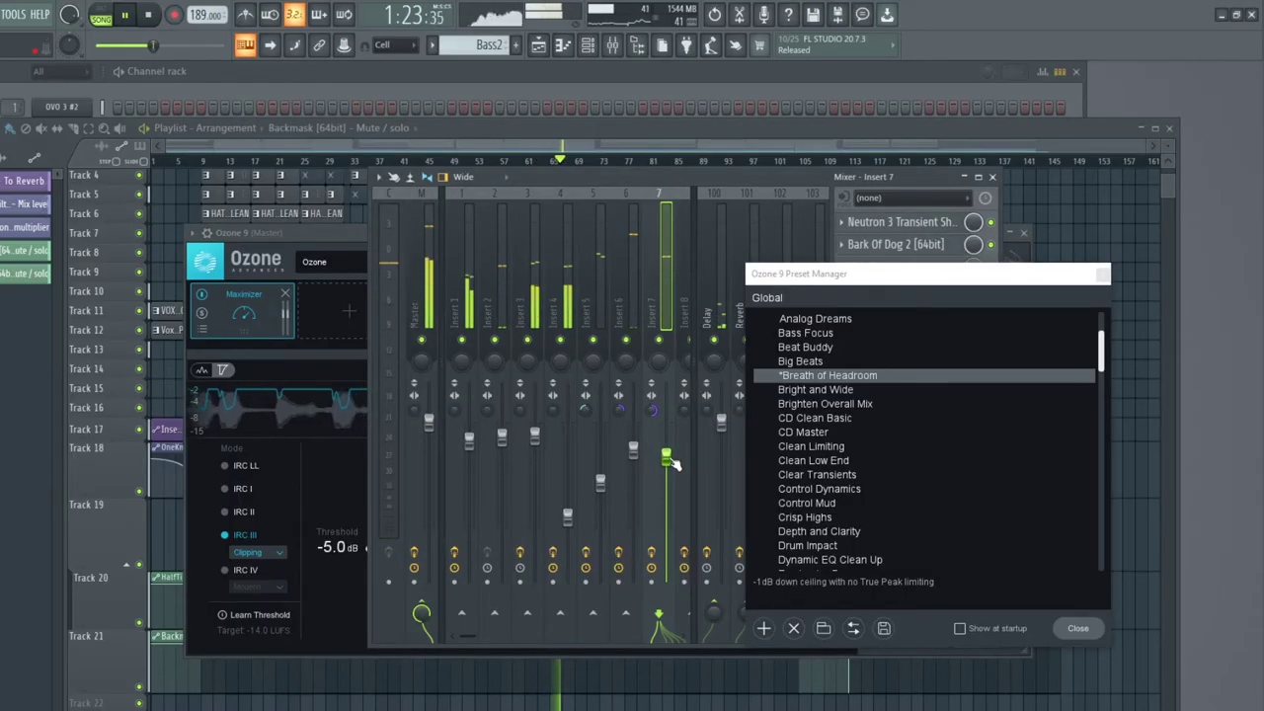
pyautogui.click(864, 244)
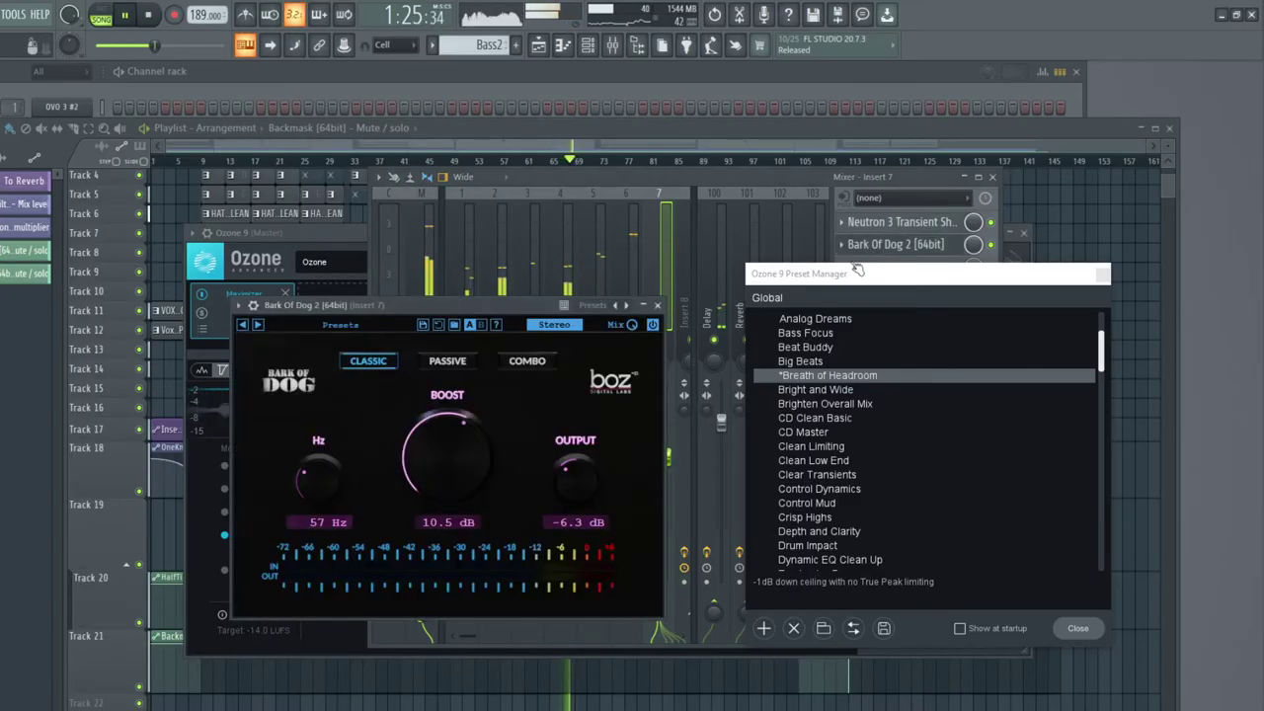
pyautogui.moveTo(442, 457); pyautogui.dragTo(444, 473)
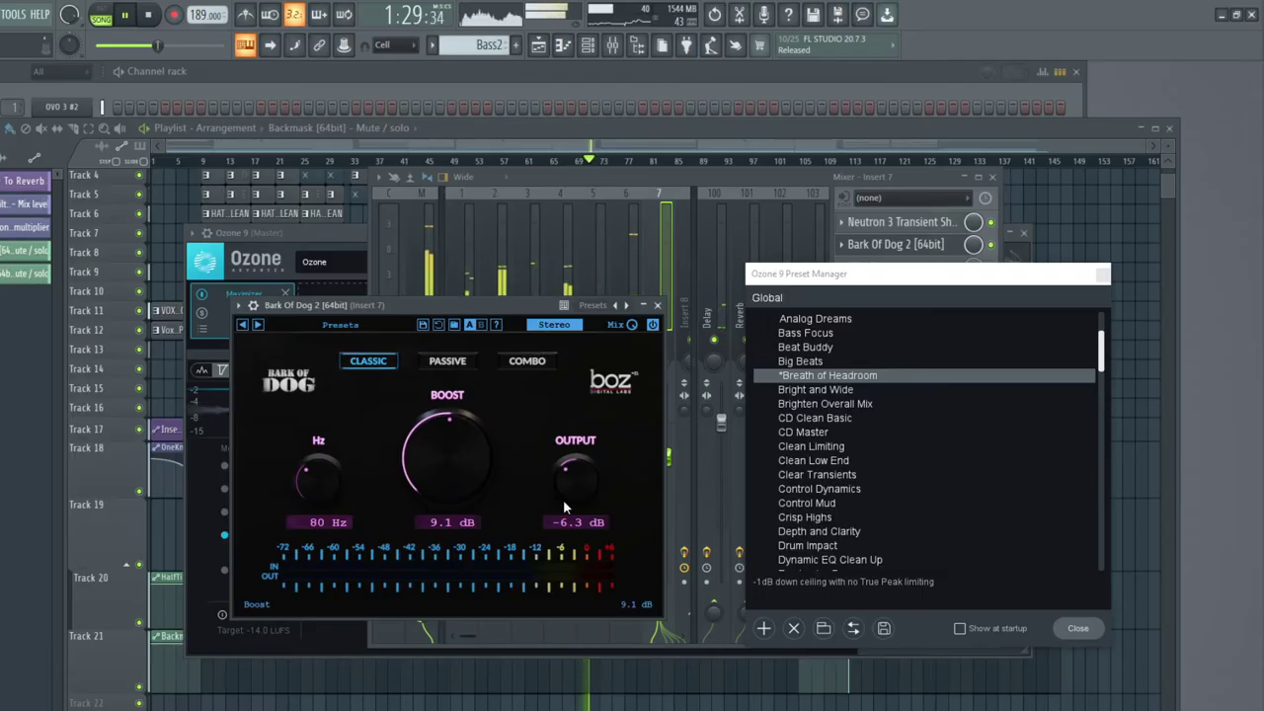
pyautogui.moveTo(573, 488); pyautogui.dragTo(573, 493)
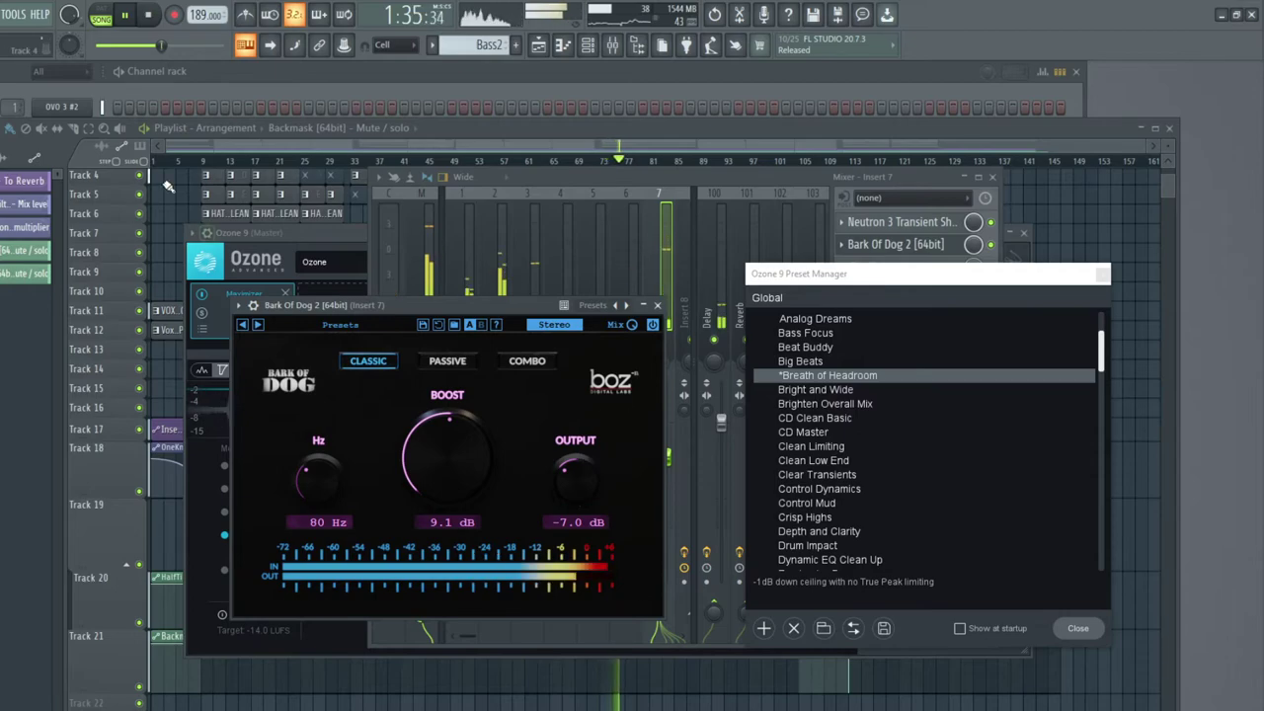
# Step: Reopen Bark Of Dog 2 on Insert 7 and set its output to 0.2 dB
pyautogui.click(330, 78)
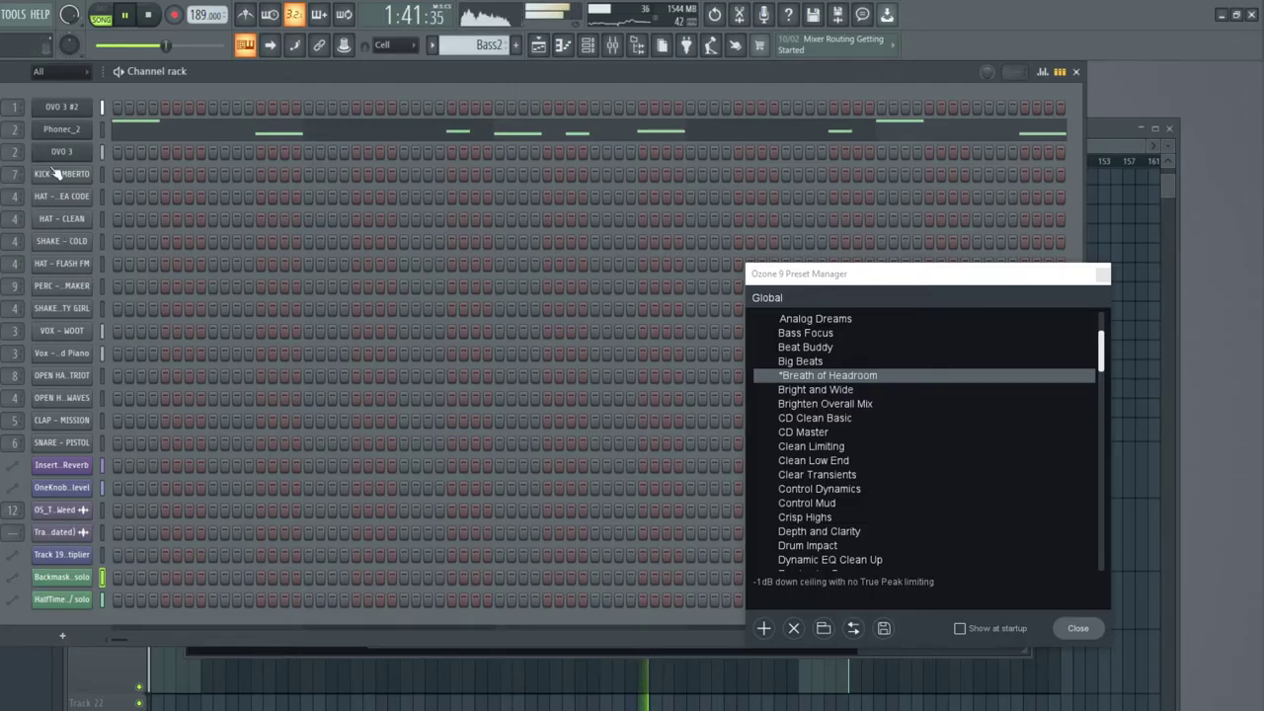
pyautogui.click(488, 652)
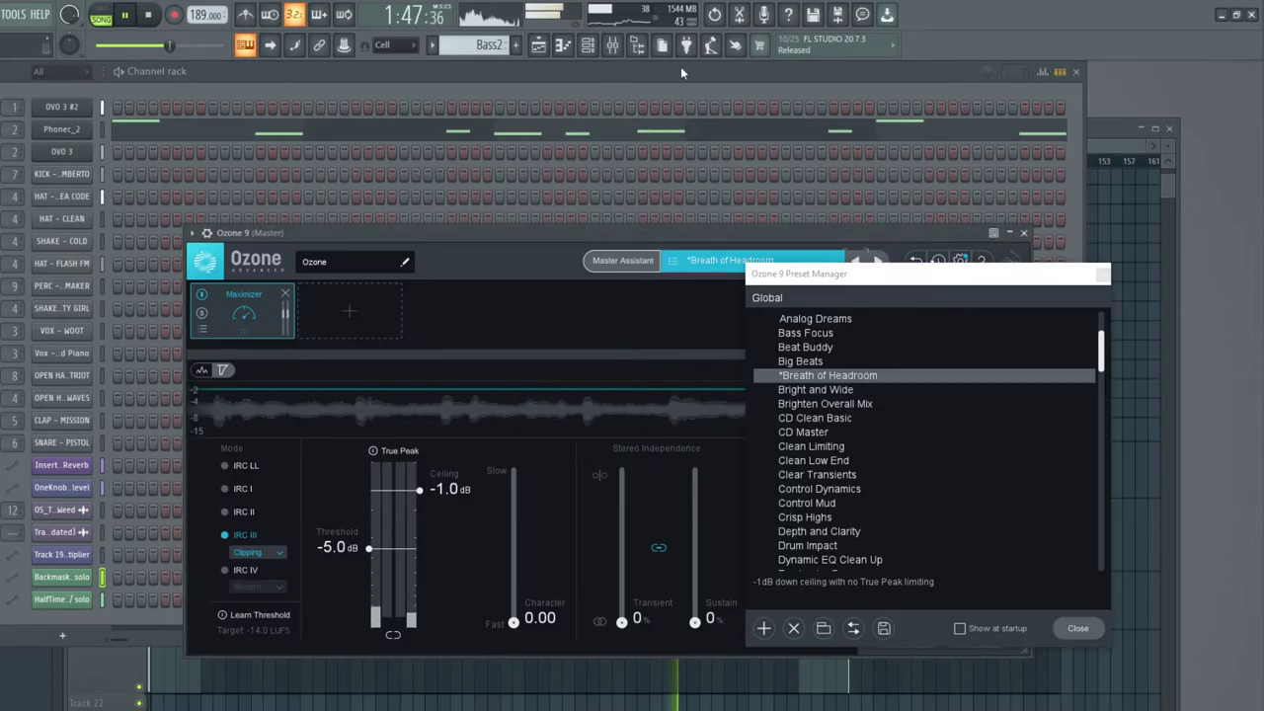
pyautogui.press('F9')
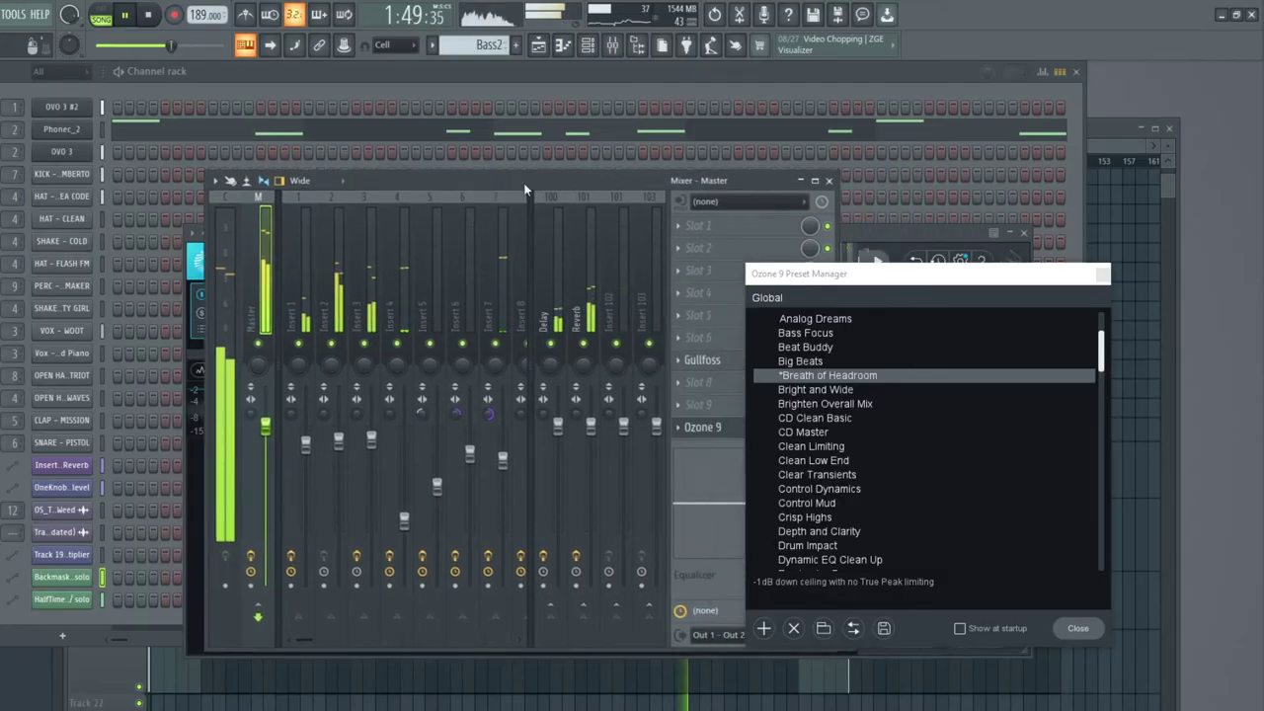
pyautogui.moveTo(523, 183); pyautogui.dragTo(431, 191)
pyautogui.click(391, 301)
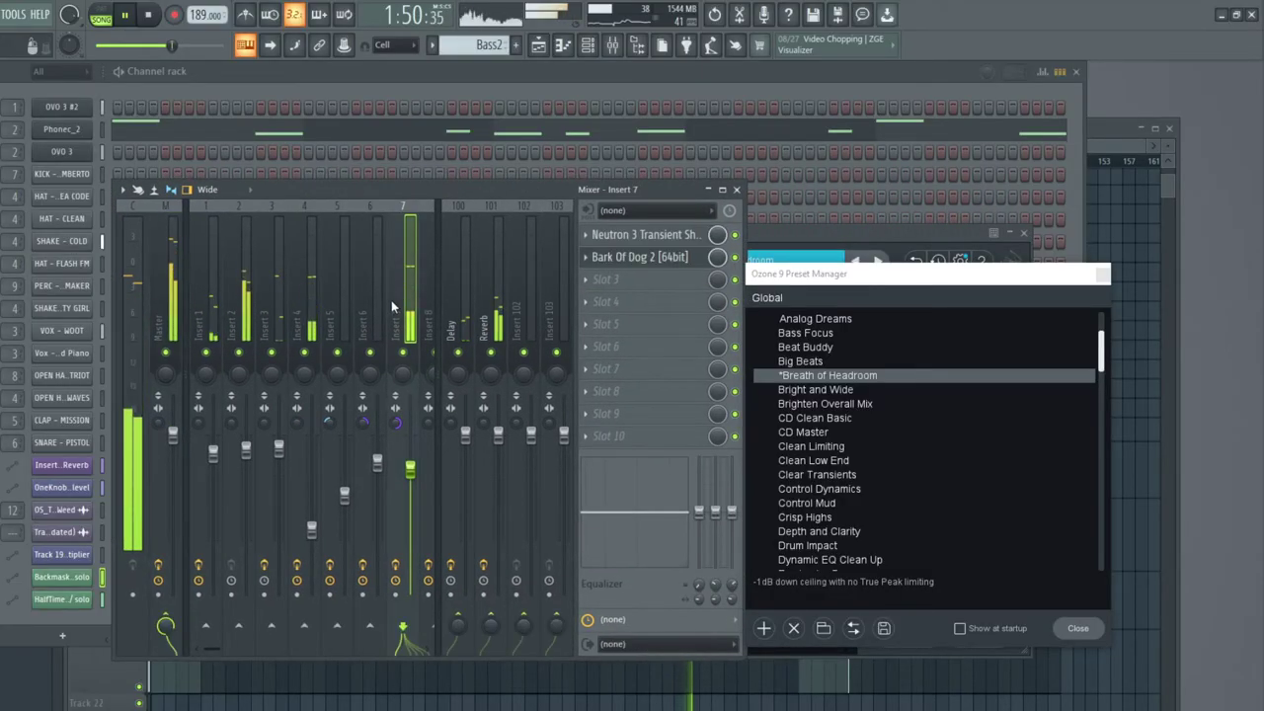
pyautogui.click(663, 257)
pyautogui.moveTo(578, 467); pyautogui.dragTo(596, 435)
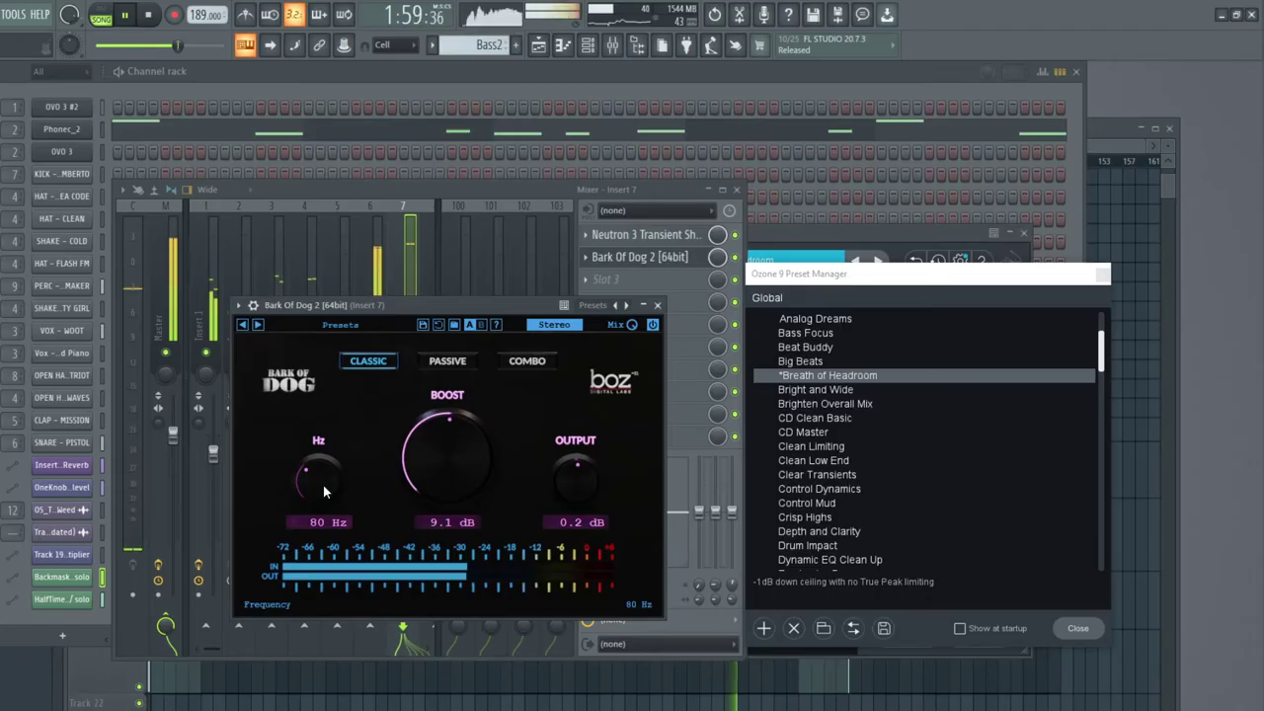
# Step: Lower the Insert 7 fader slightly and close the mixer
pyautogui.click(591, 357)
pyautogui.moveTo(410, 468); pyautogui.dragTo(411, 482)
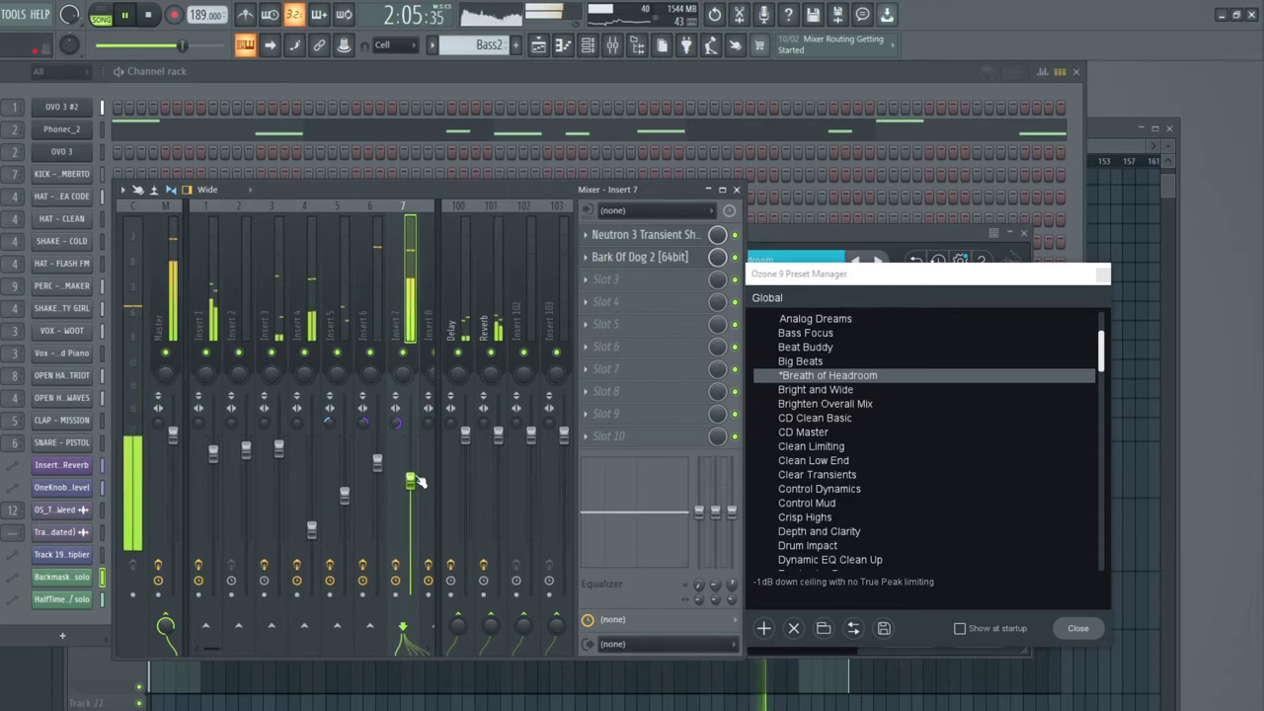
pyautogui.click(736, 189)
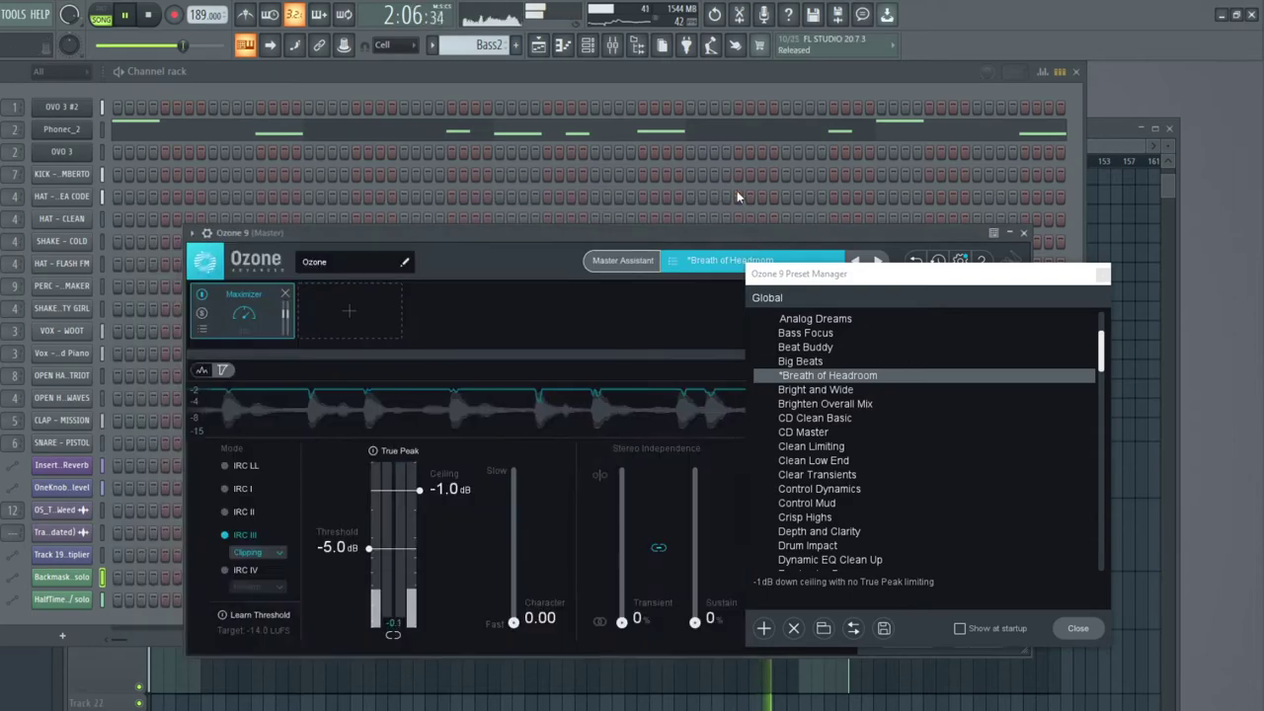
# Step: Compare the Bright and Wide preset again in Ozone 9, and load Clean Low End
pyautogui.click(835, 390)
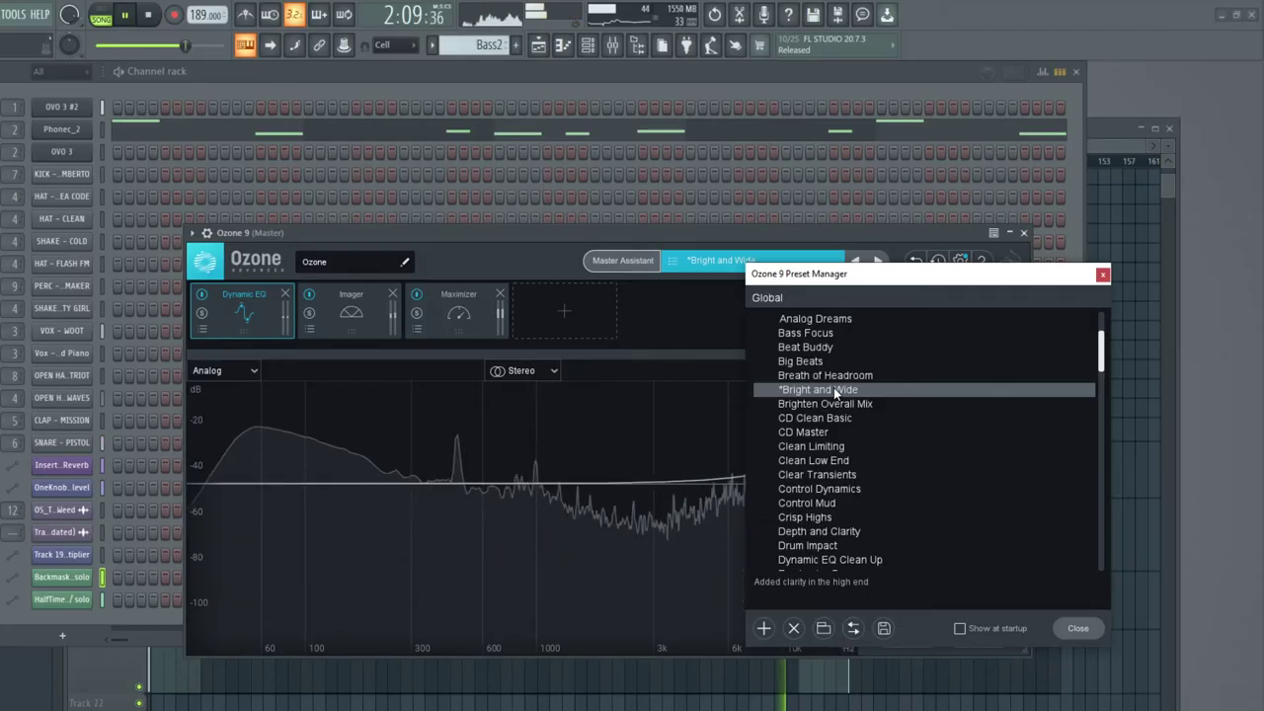
pyautogui.click(831, 462)
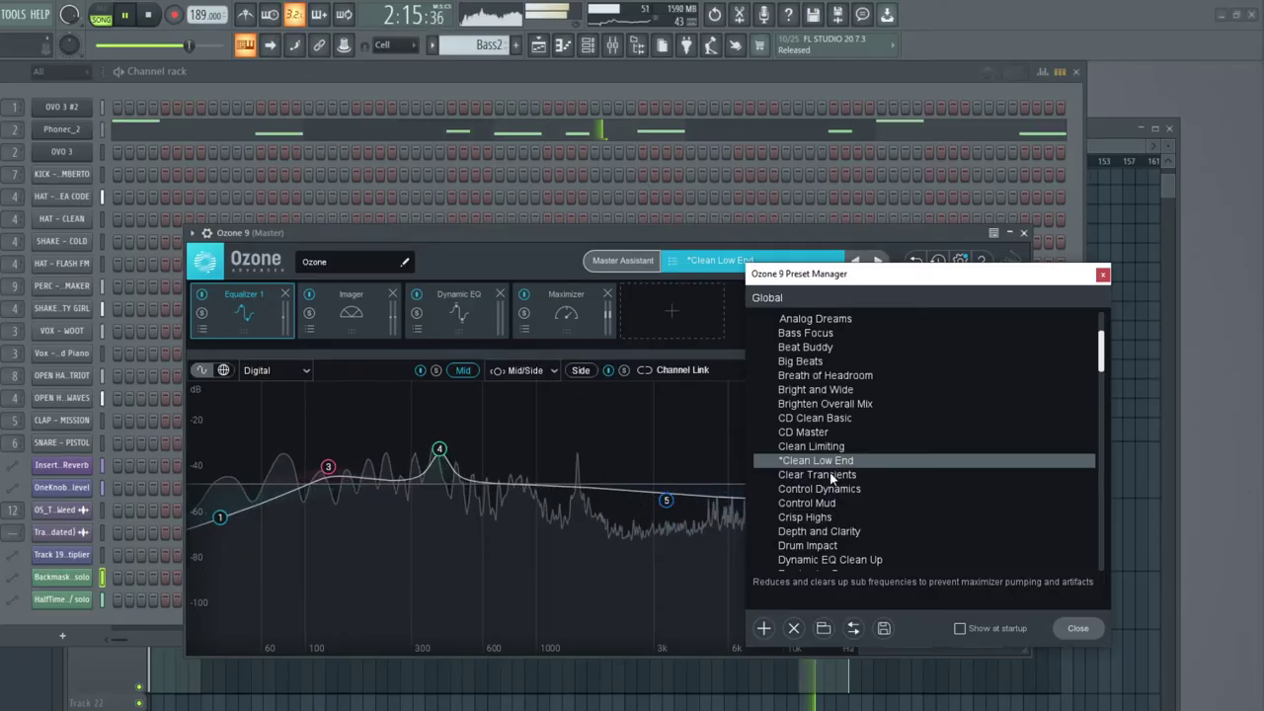
pyautogui.scroll(-1, 829, 473)
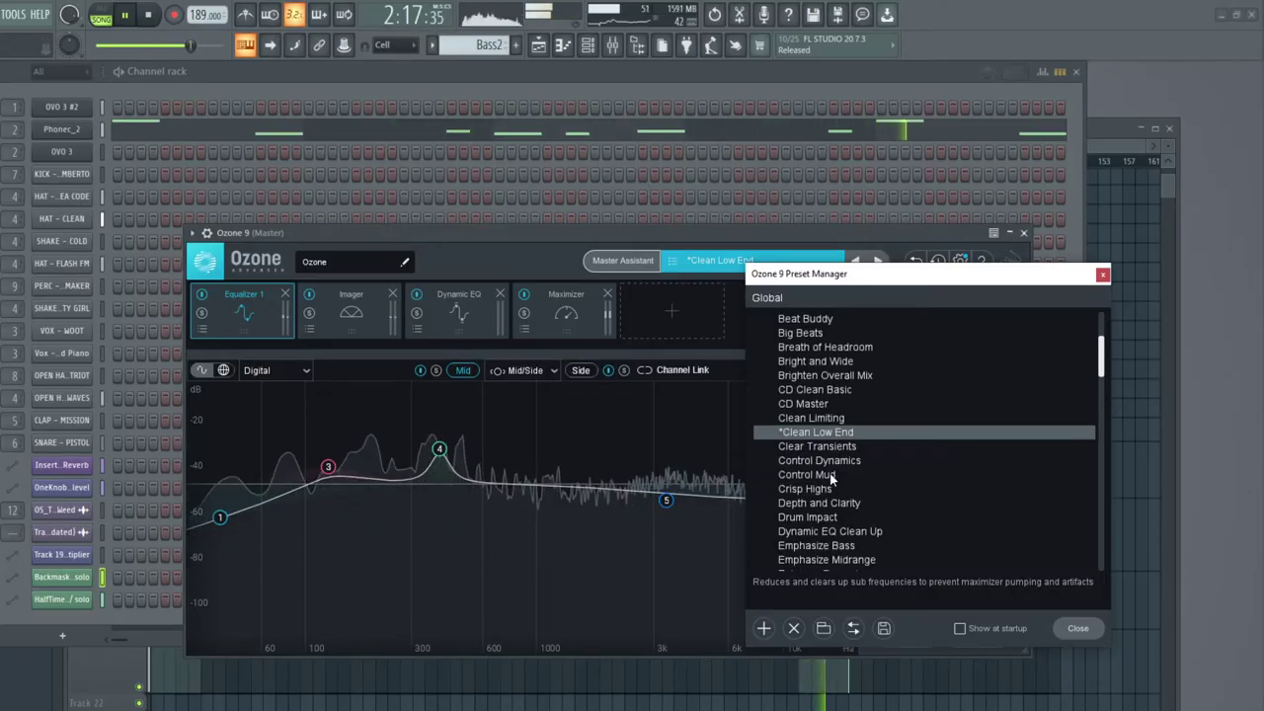
pyautogui.scroll(-1, 829, 473)
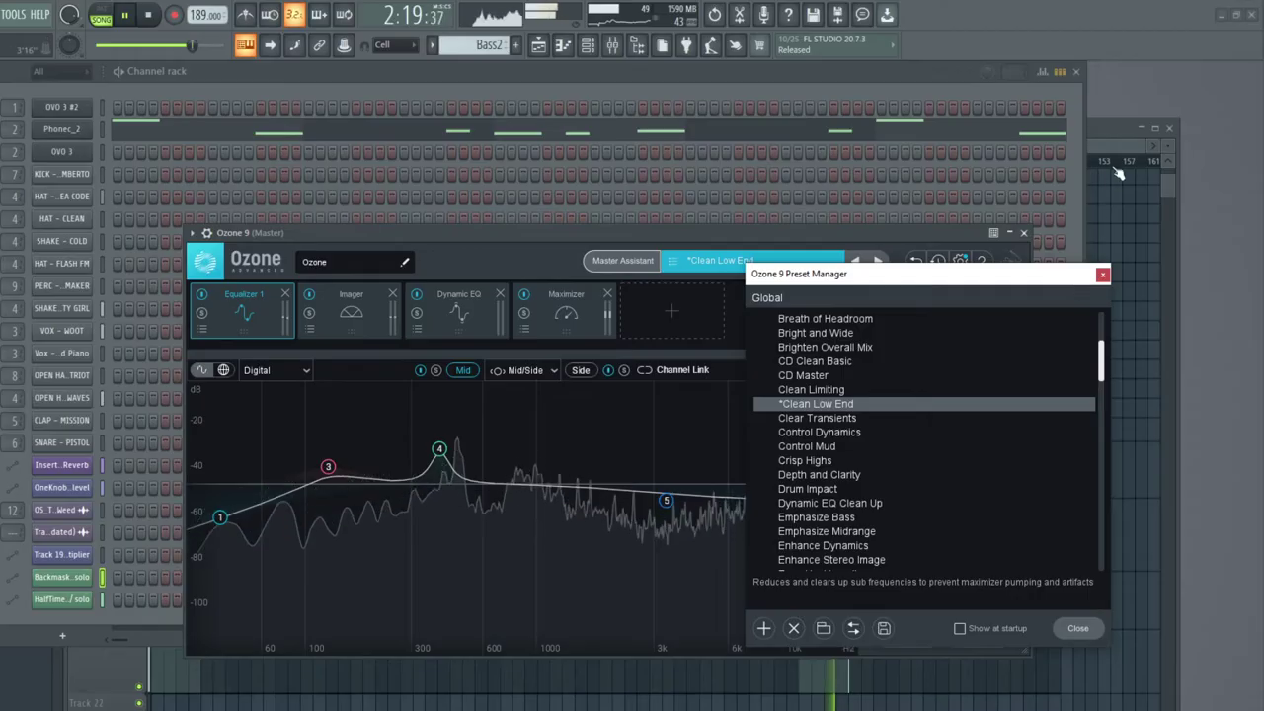
# Step: Bring the playlist forward and replay the song from just before bar 105 to check the HalfTime and Backmask section
pyautogui.click(1107, 124)
pyautogui.moveTo(886, 276); pyautogui.dragTo(1138, 422)
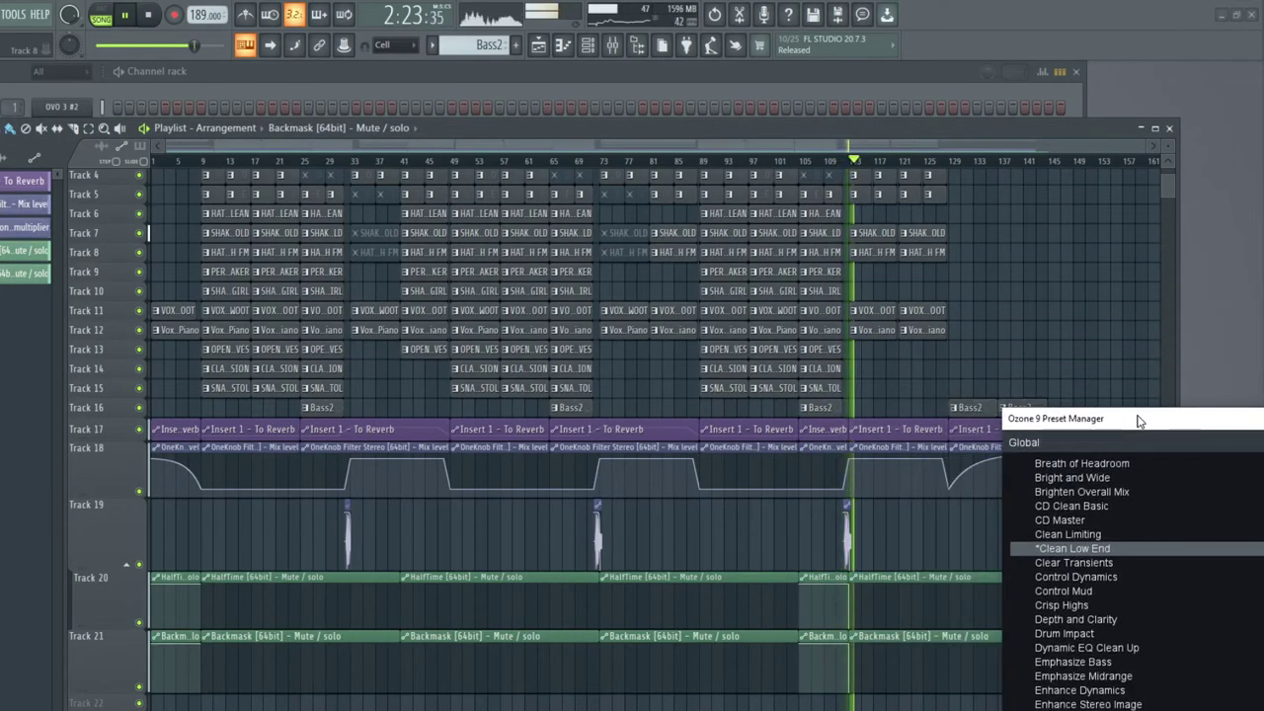
pyautogui.moveTo(1122, 423); pyautogui.dragTo(390, 250)
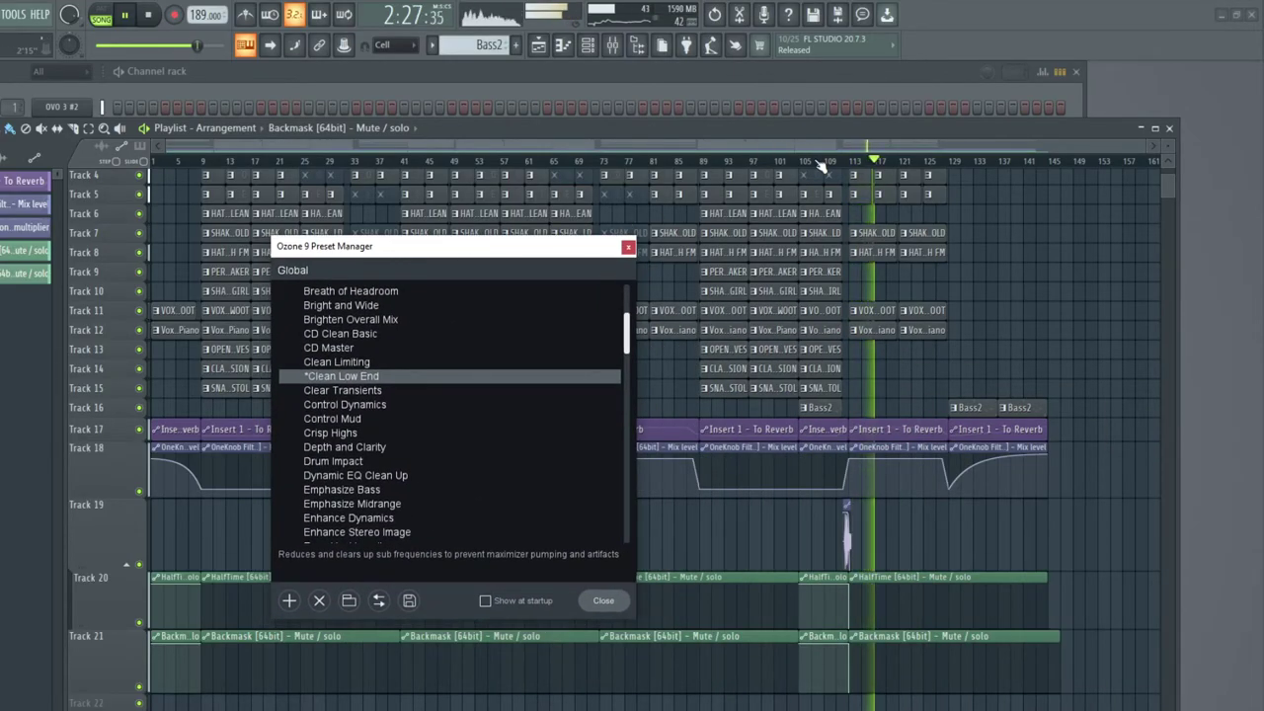
pyautogui.scroll(3, 824, 148)
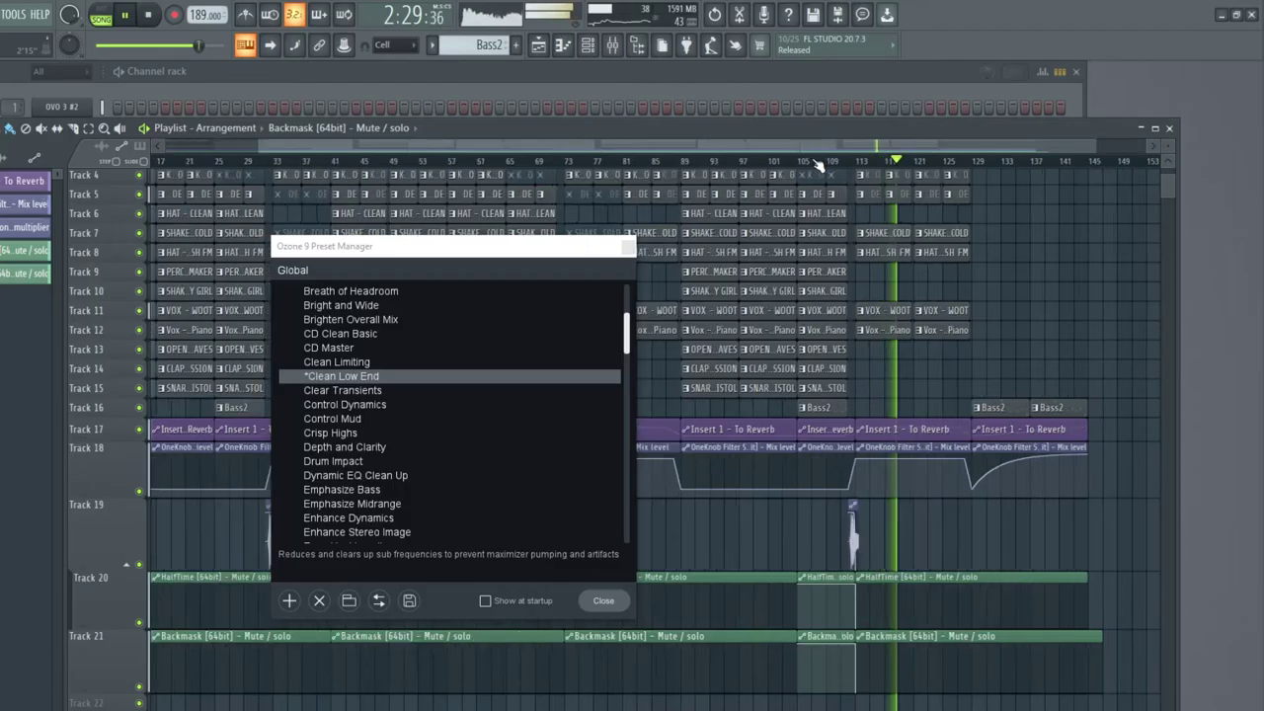
pyautogui.click(770, 160)
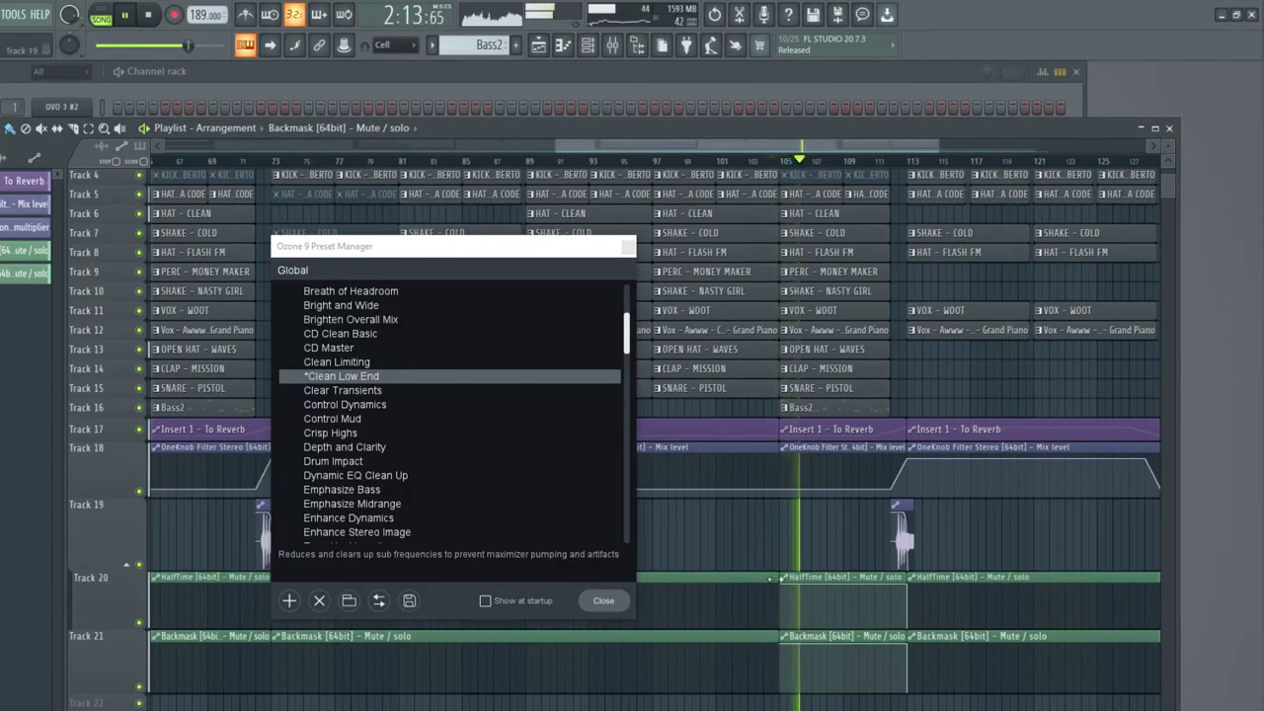
pyautogui.press('space')
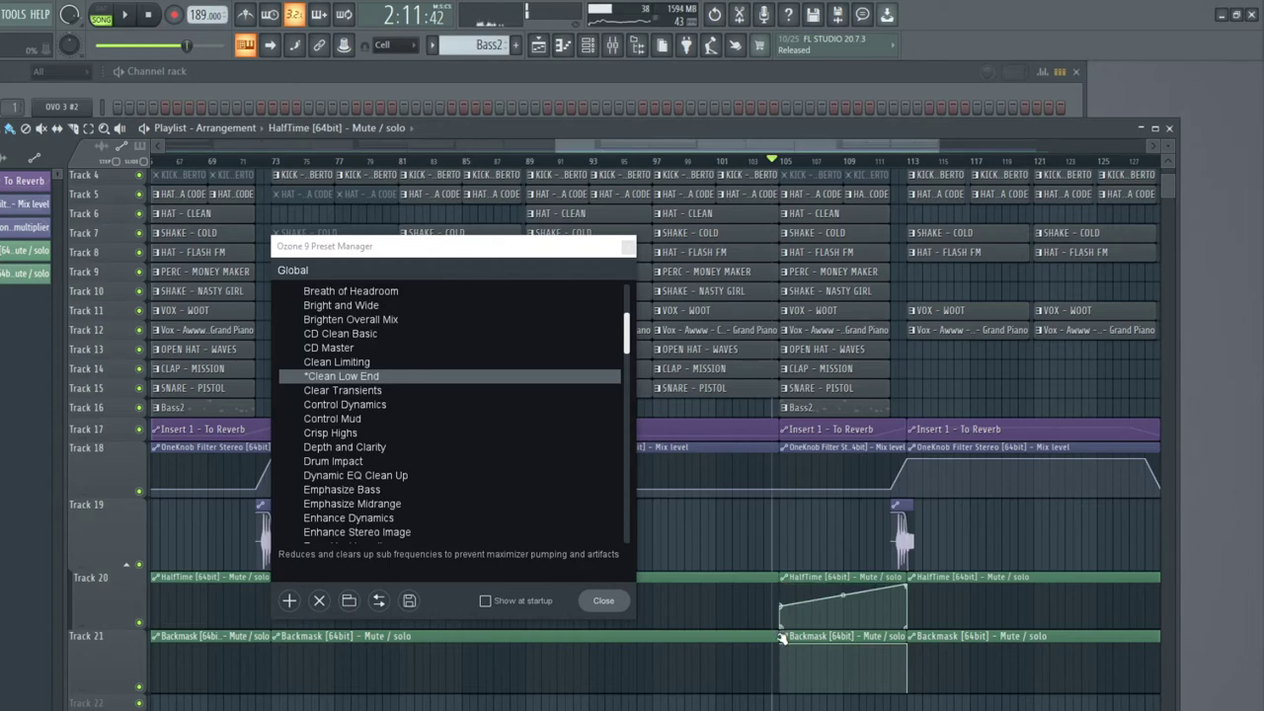
pyautogui.press('space')
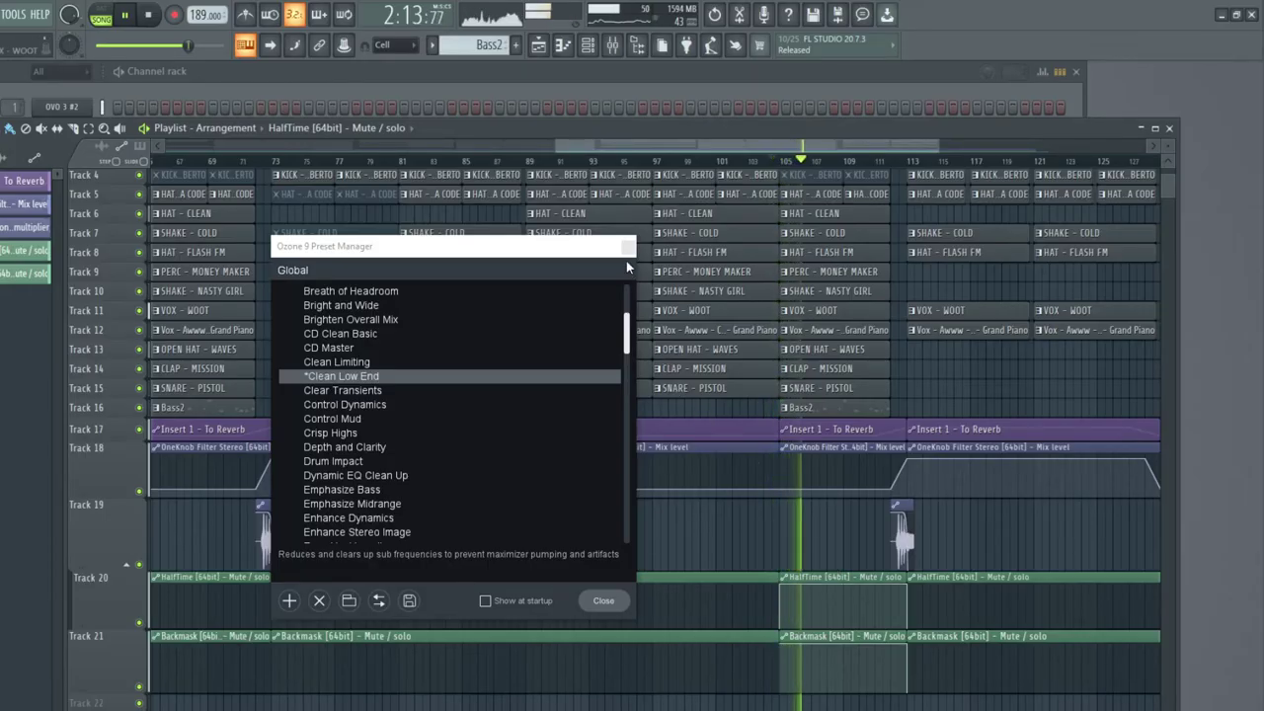
# Step: Move Backmask above HalfTime in Insert 1's effect chain and replay the section around bar 105
pyautogui.click(613, 45)
pyautogui.moveTo(549, 245); pyautogui.dragTo(392, 448)
pyautogui.click(208, 316)
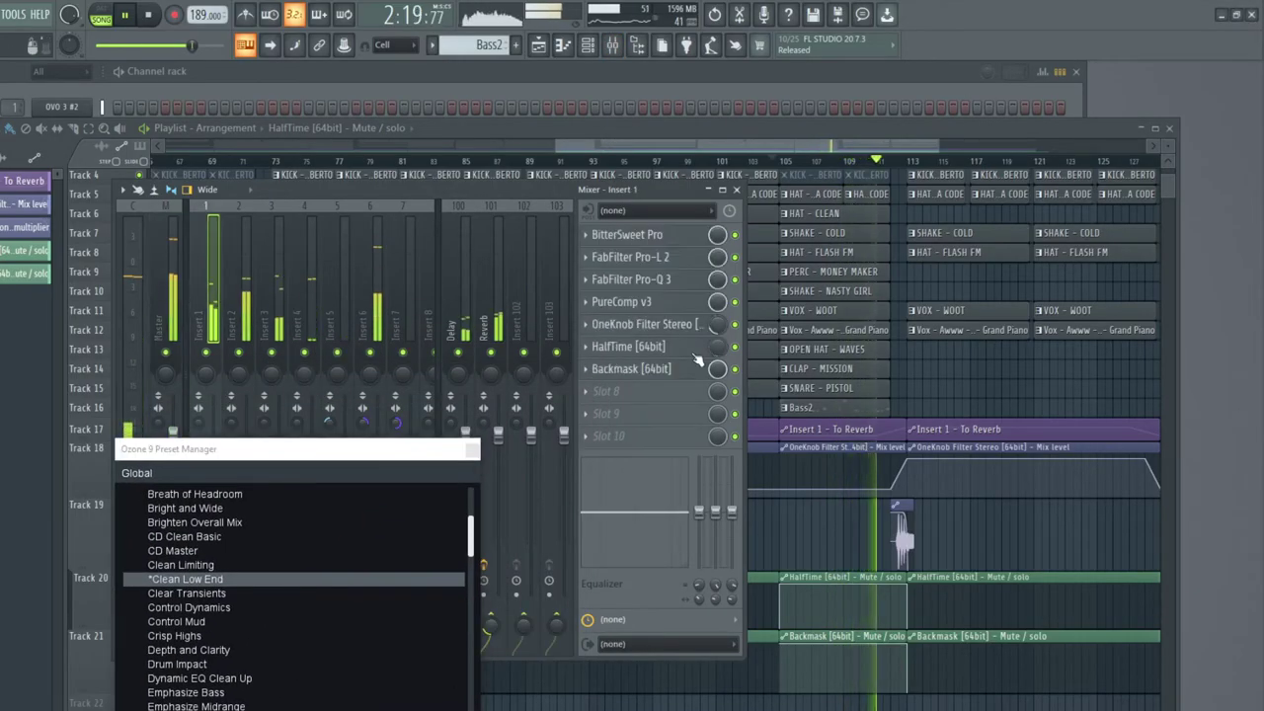
pyautogui.click(733, 370)
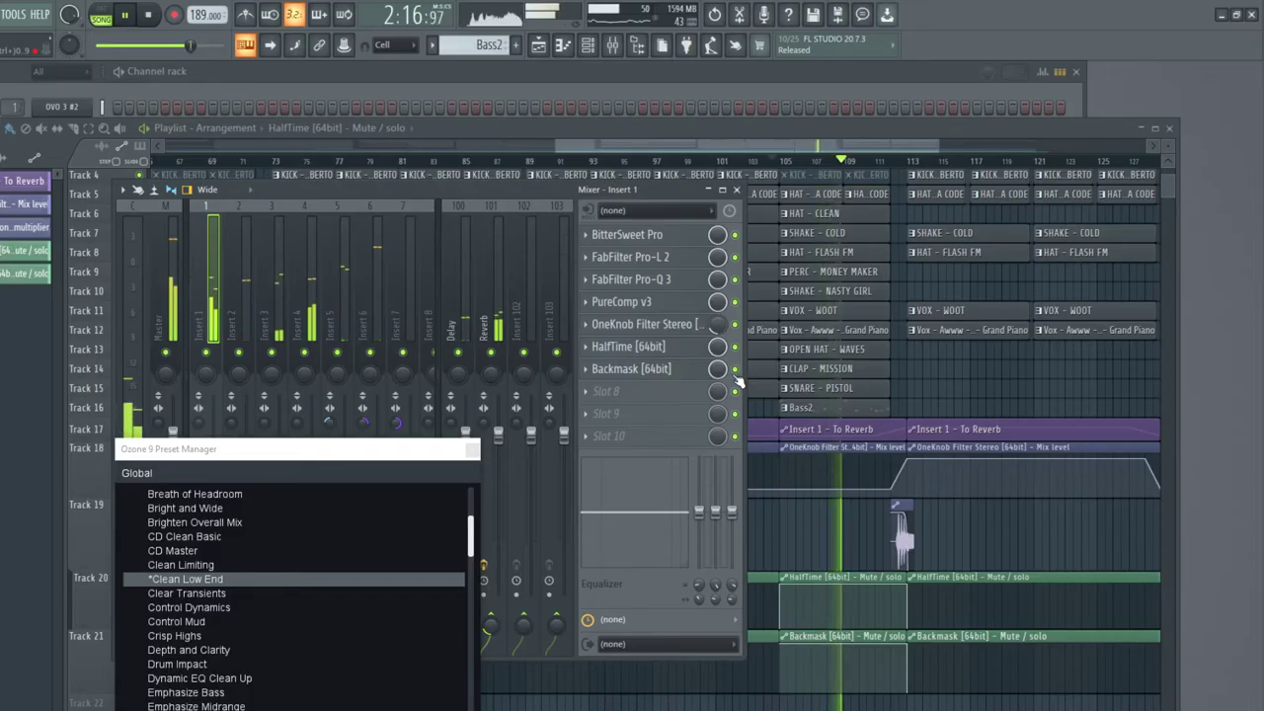
pyautogui.click(683, 374)
pyautogui.scroll(1, 684, 353)
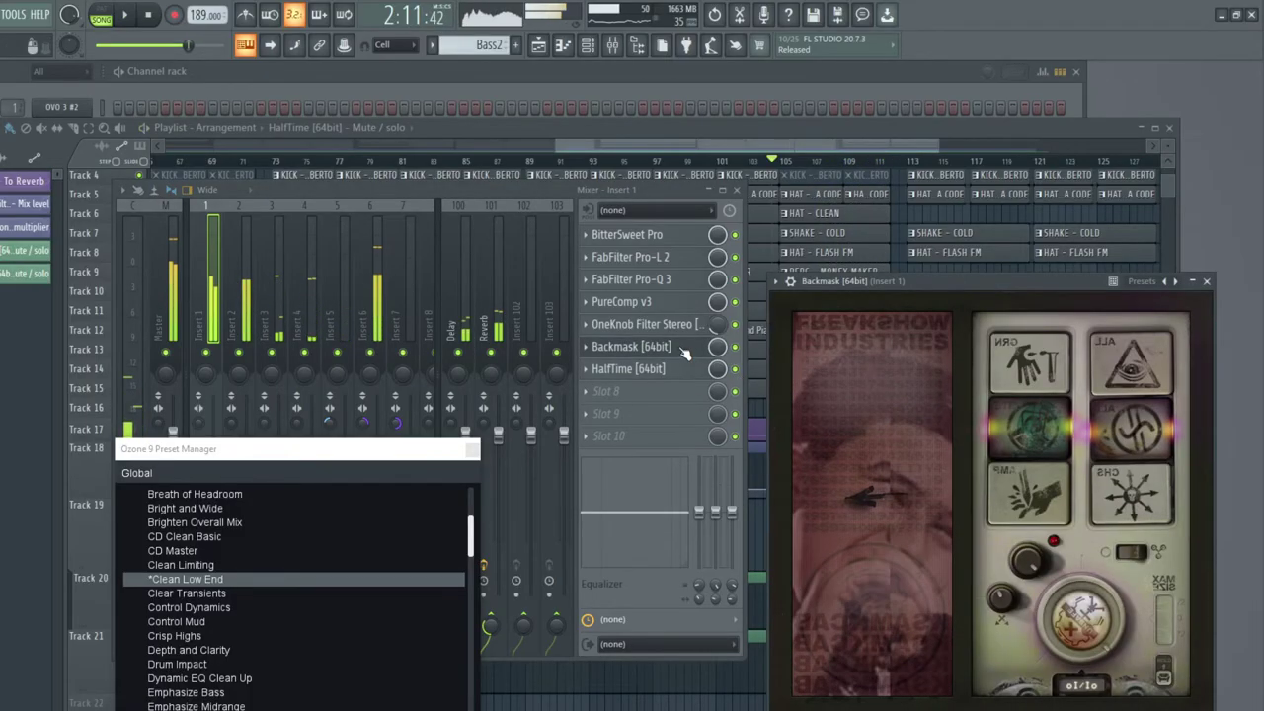
pyautogui.moveTo(402, 449); pyautogui.dragTo(426, 367)
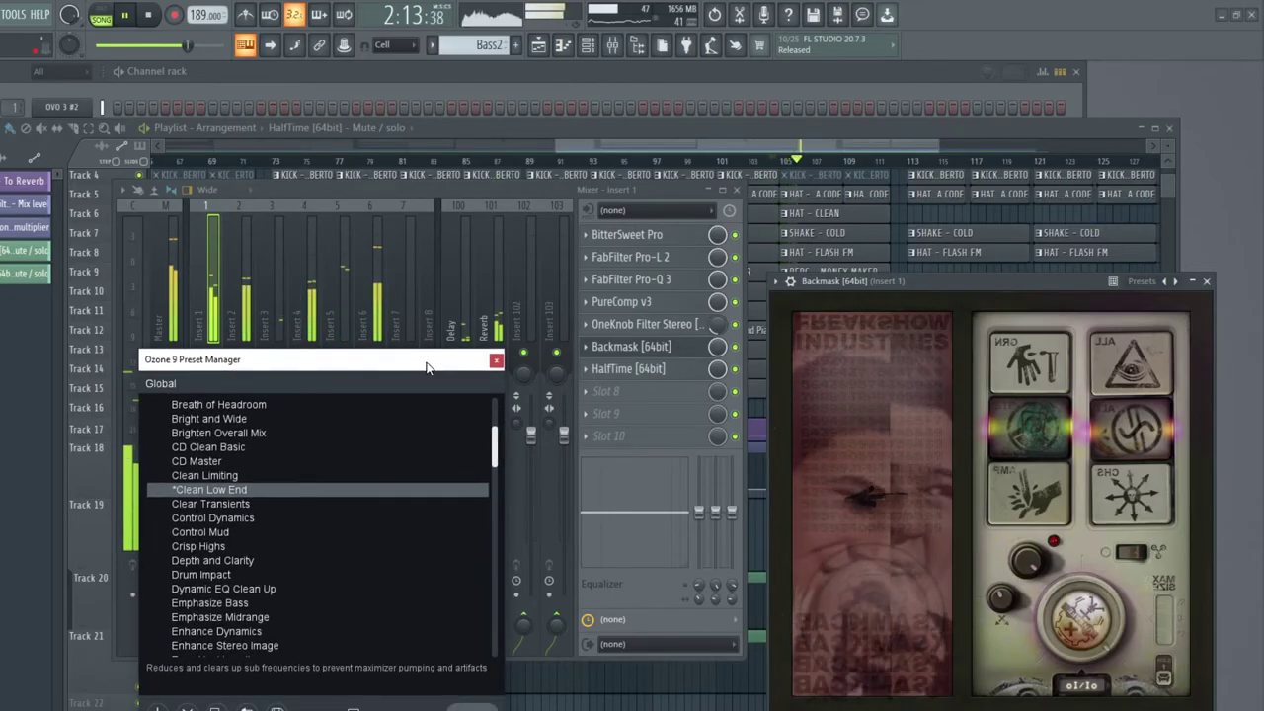
# Step: Close the Ozone 9 preset manager, set Backmask to Reverse All with a different size, and replay the section around bar 105
pyautogui.click(496, 362)
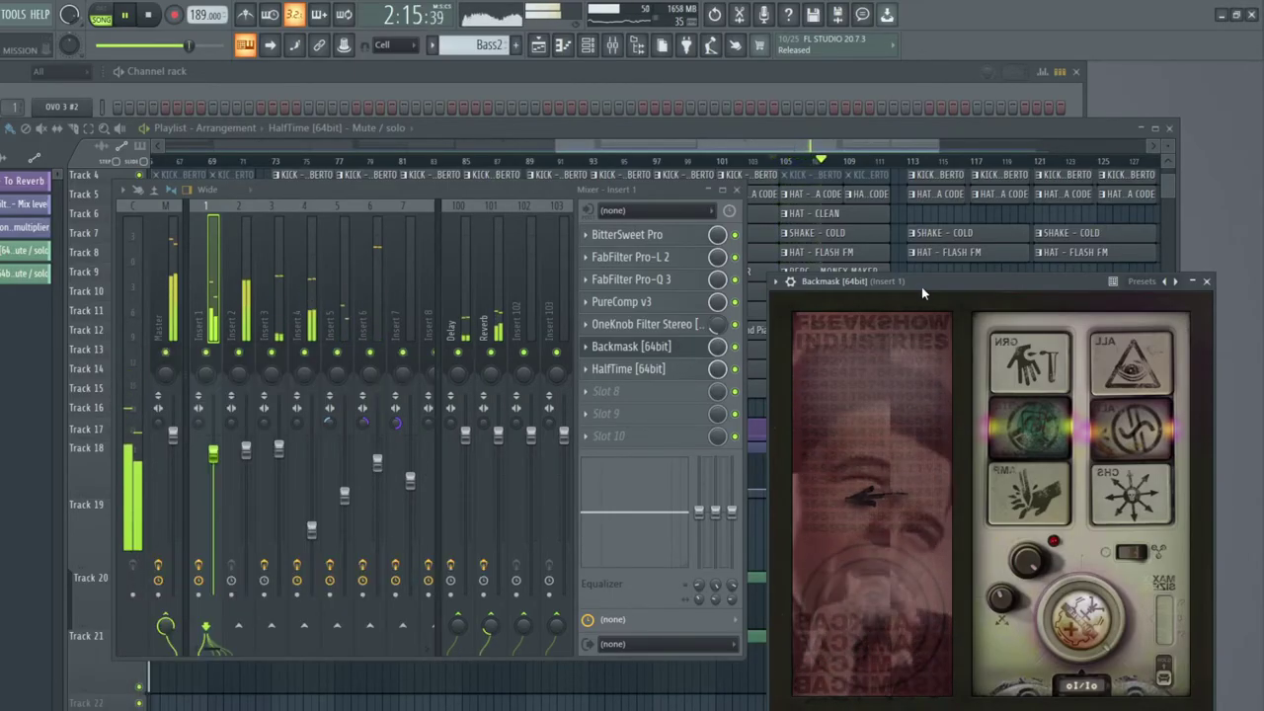
pyautogui.moveTo(921, 283); pyautogui.dragTo(902, 264)
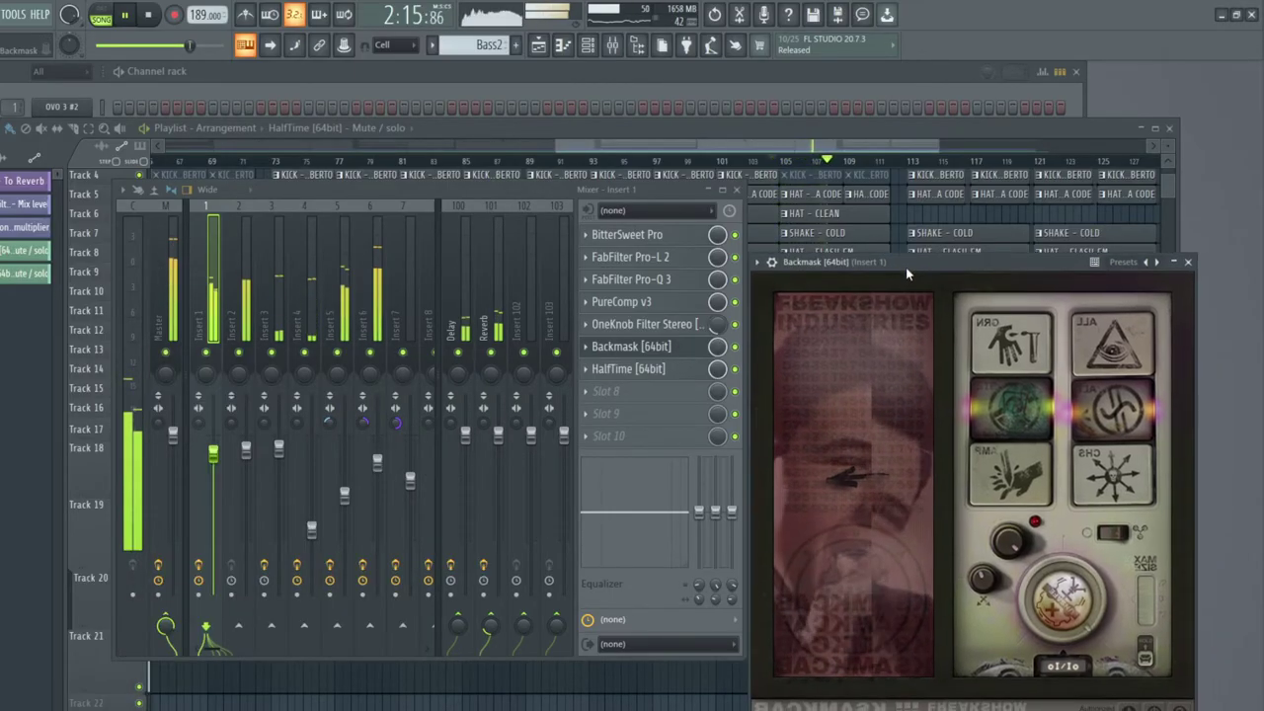
pyautogui.click(1128, 342)
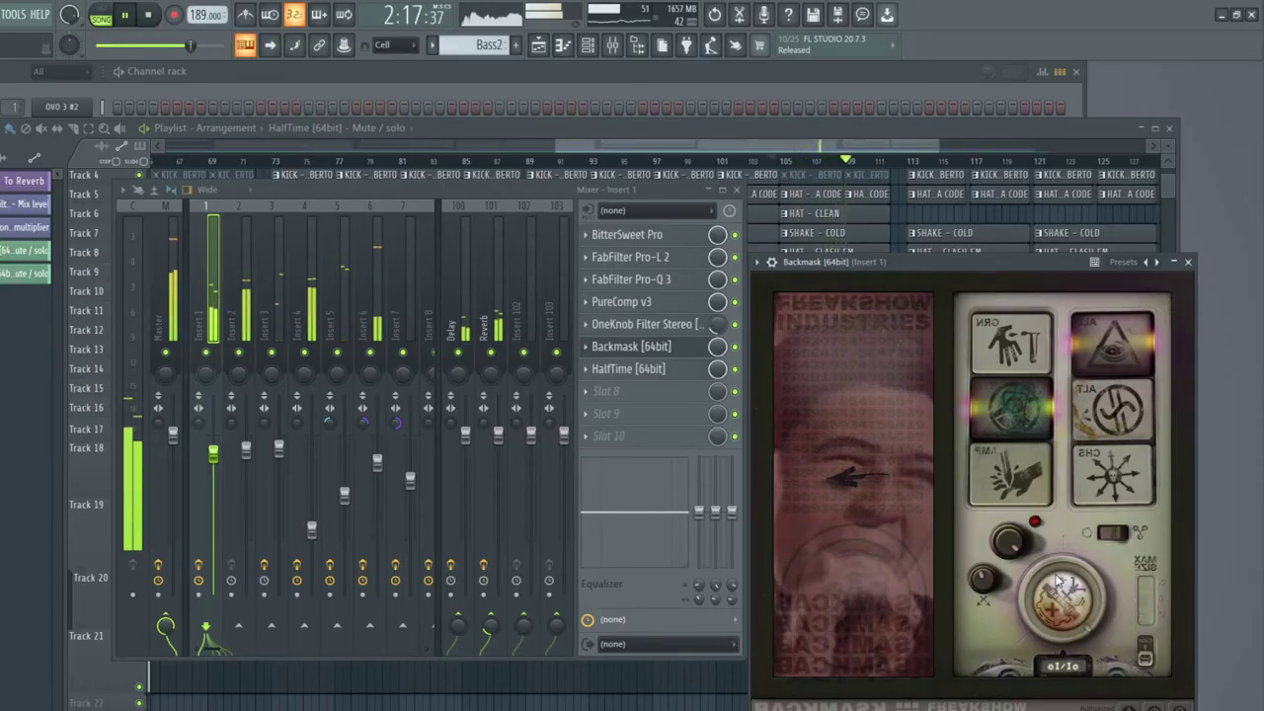
pyautogui.click(1058, 587)
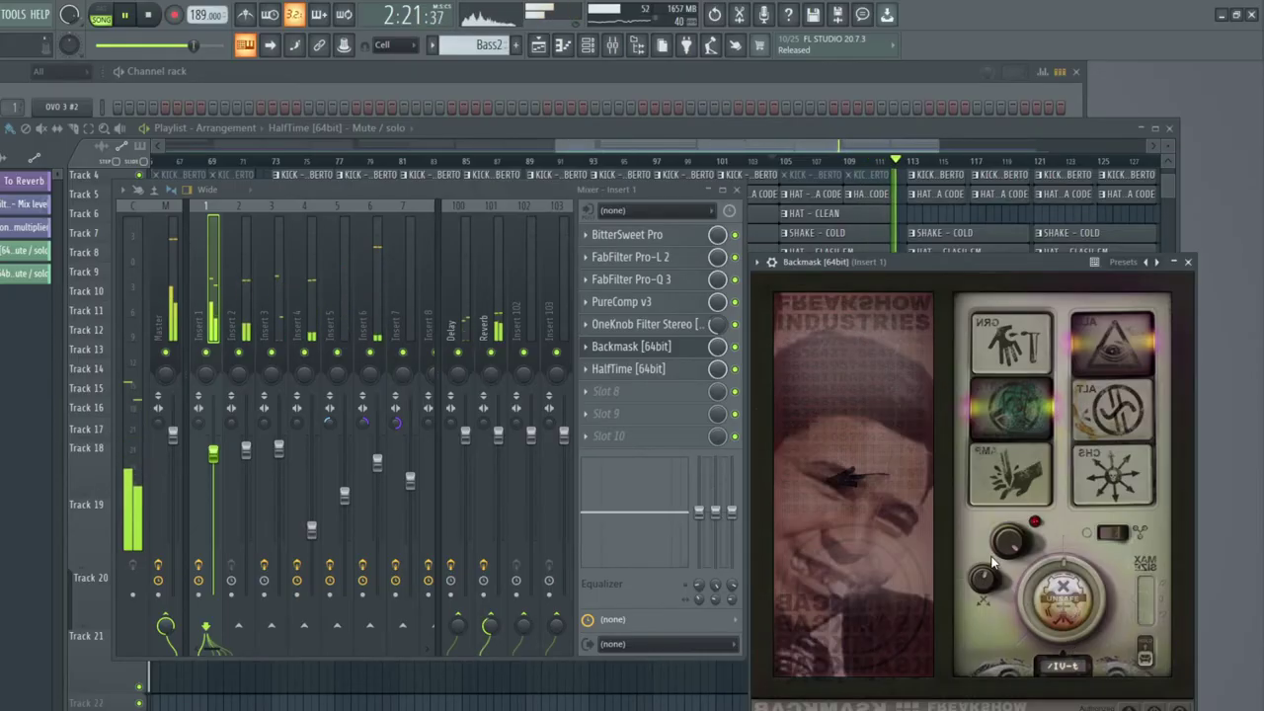
pyautogui.press('space')
pyautogui.press('space')
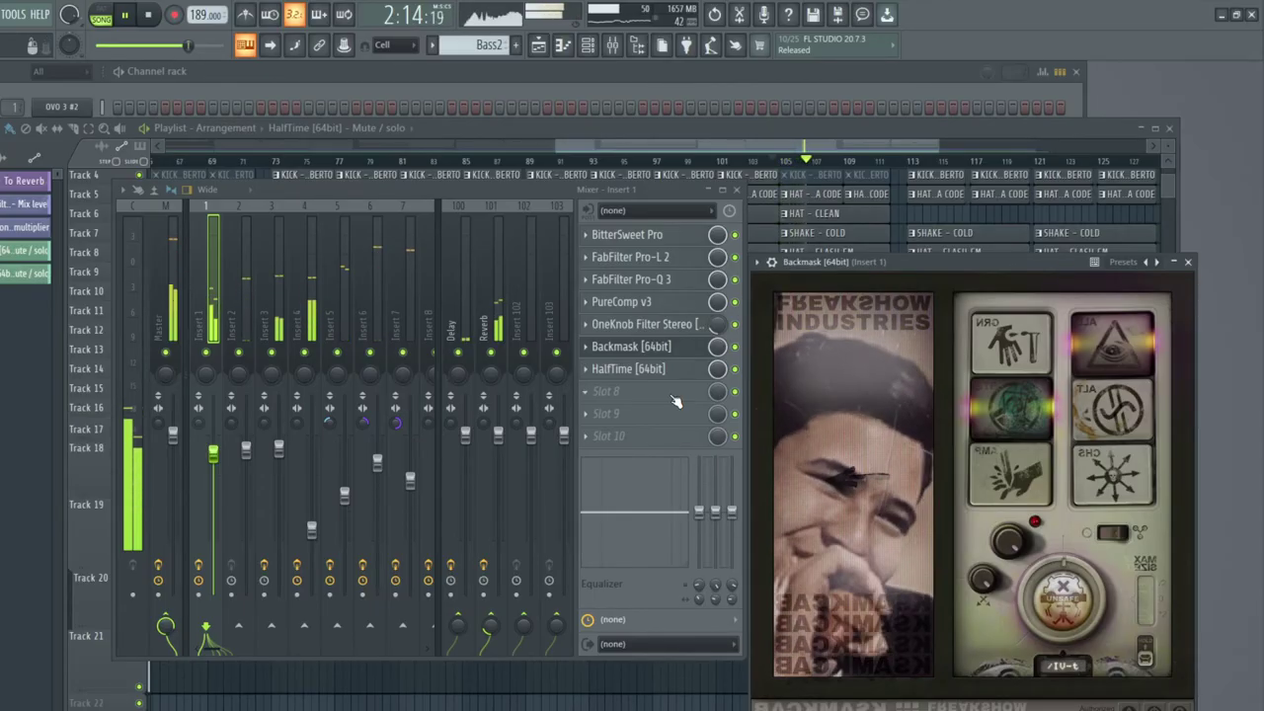
# Step: Stop playback and replace the Backmask instance in Insert 1's slot 6 with a fresh Backmask
pyautogui.press('space')
pyautogui.click(587, 349)
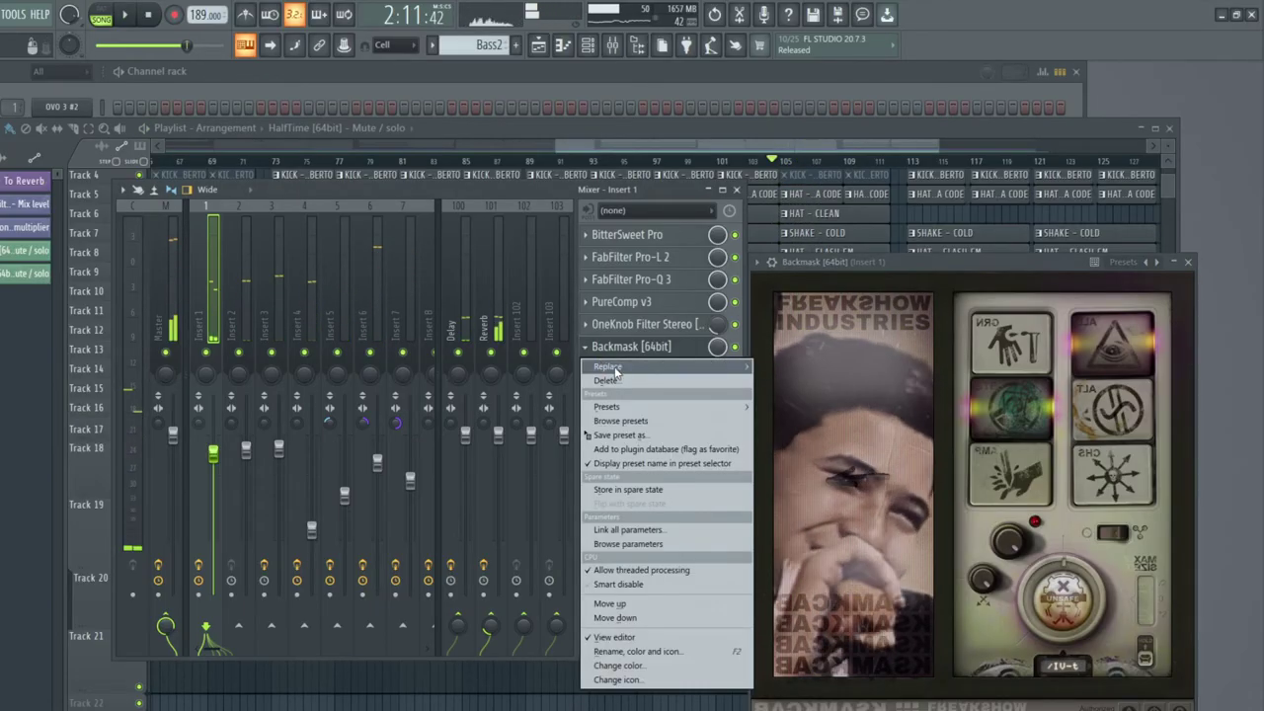
pyautogui.moveTo(610, 366)
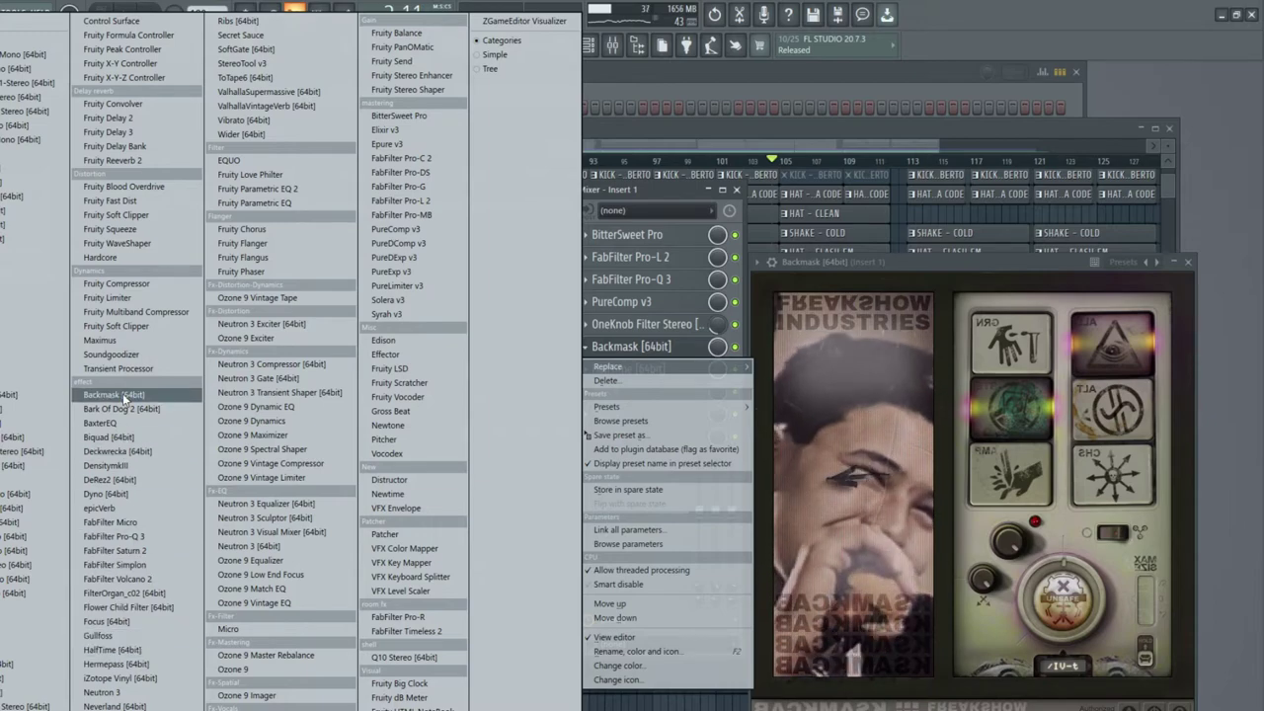
pyautogui.click(113, 649)
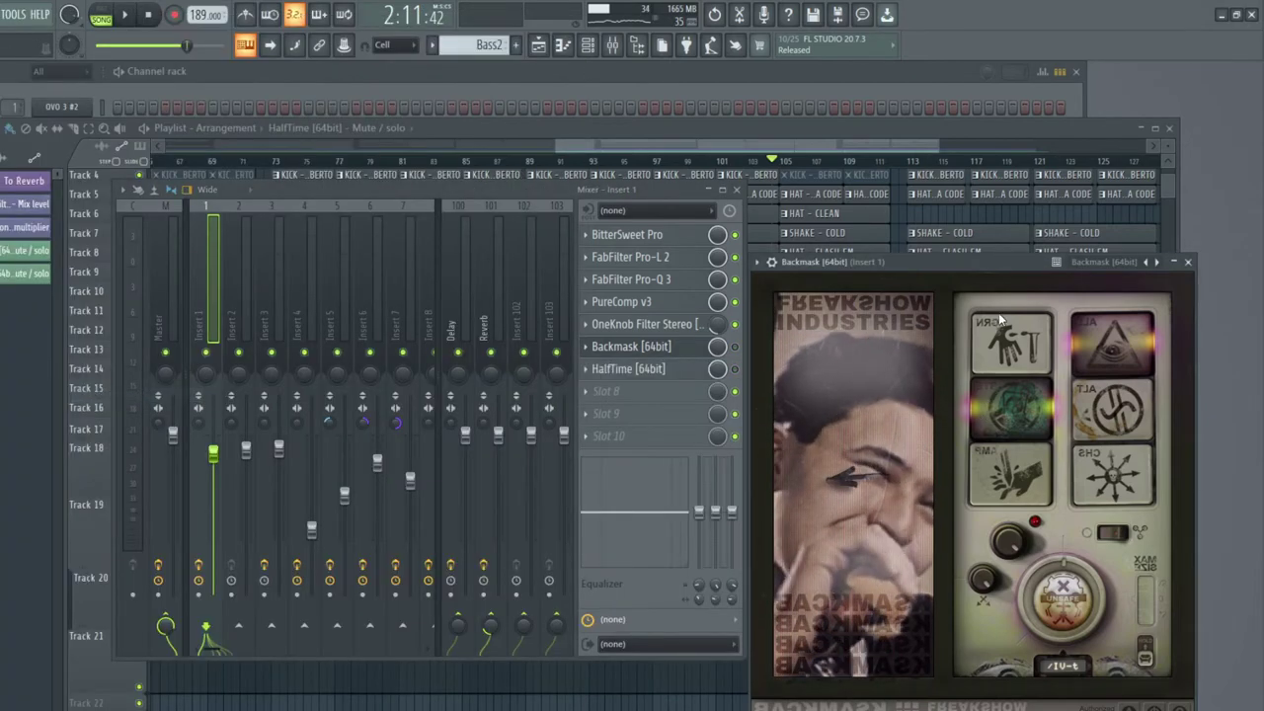
# Step: Try Backmask with Trigger on Level and Reverse Alternating during playback, consulting the overlay that labels its controls
pyautogui.press('space')
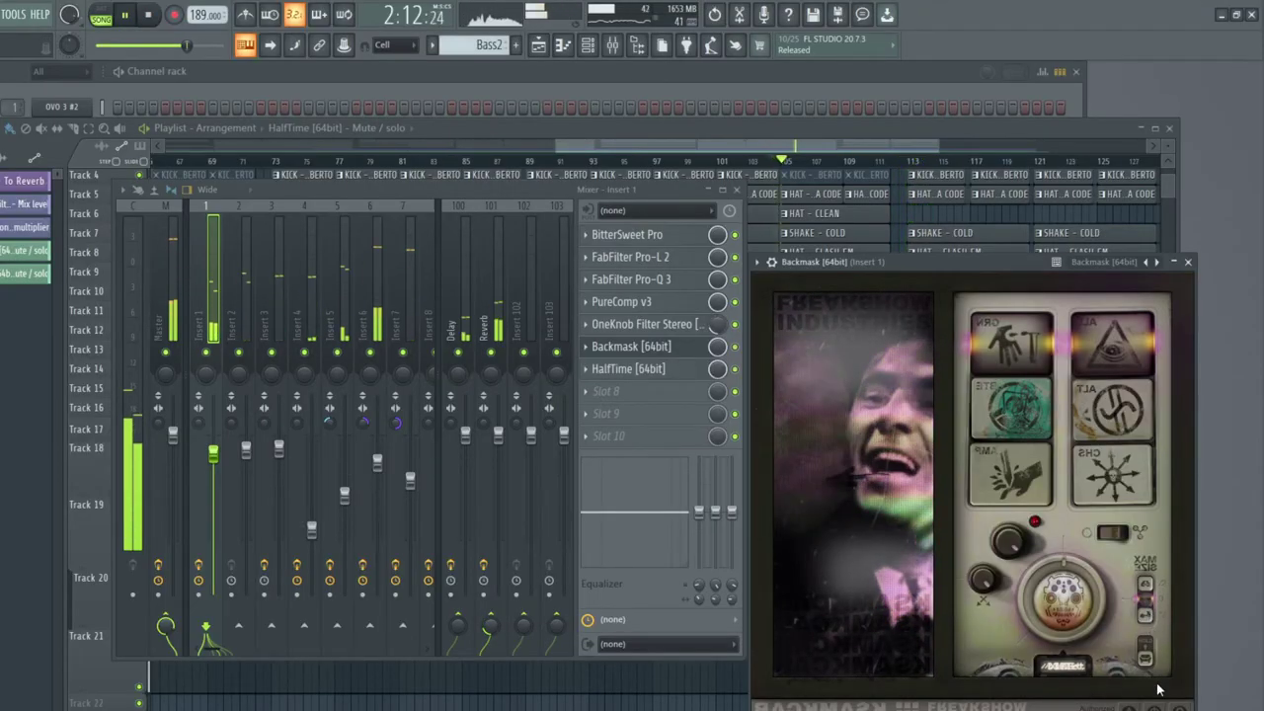
pyautogui.click(1180, 708)
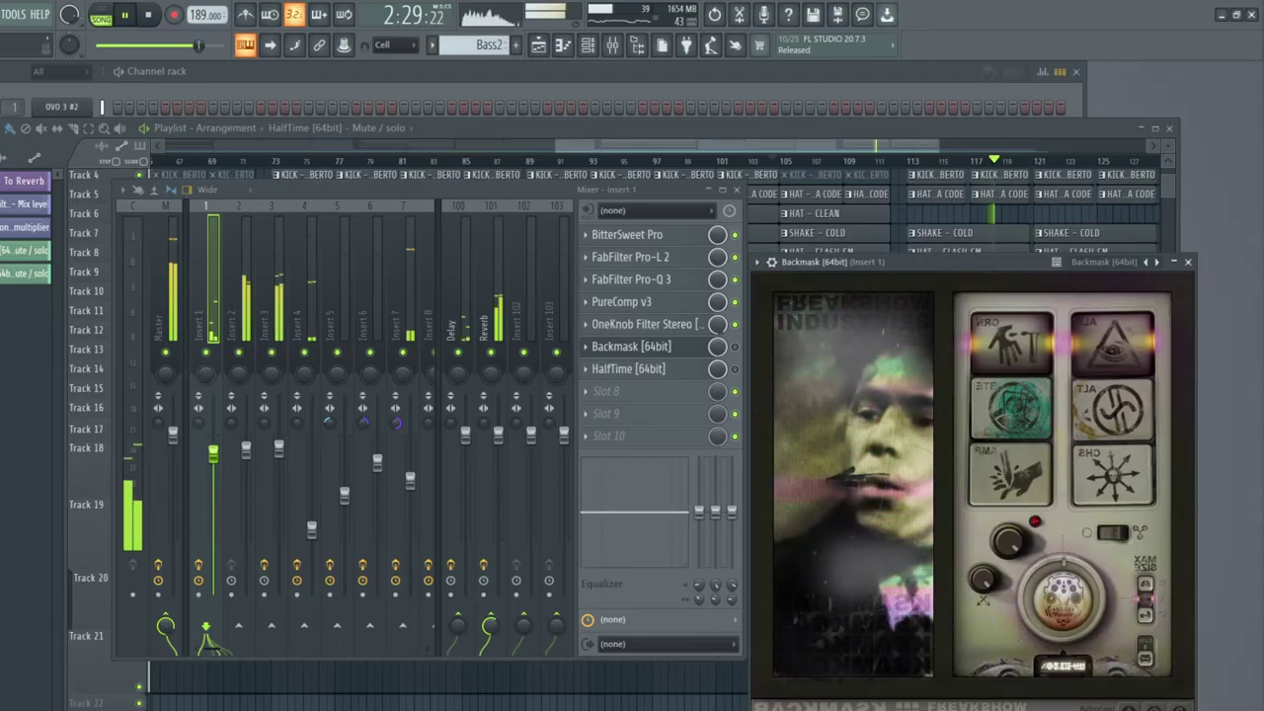
pyautogui.press('space')
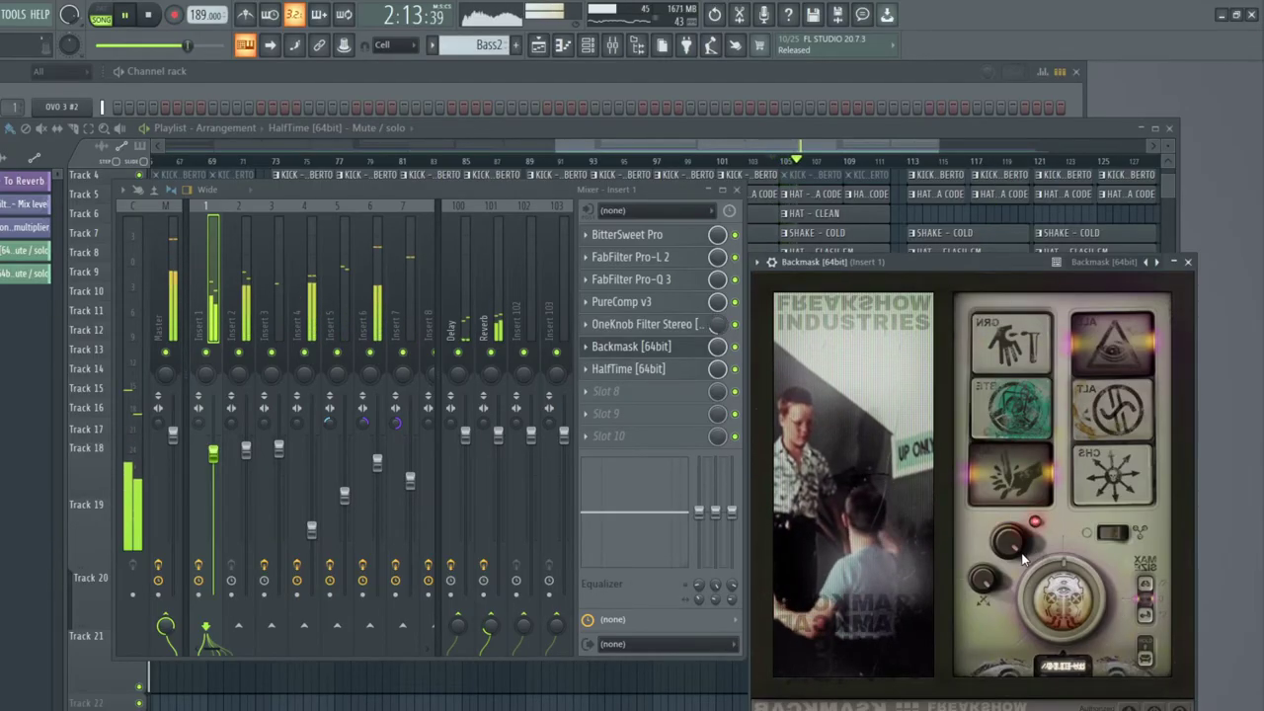
pyautogui.click(1179, 706)
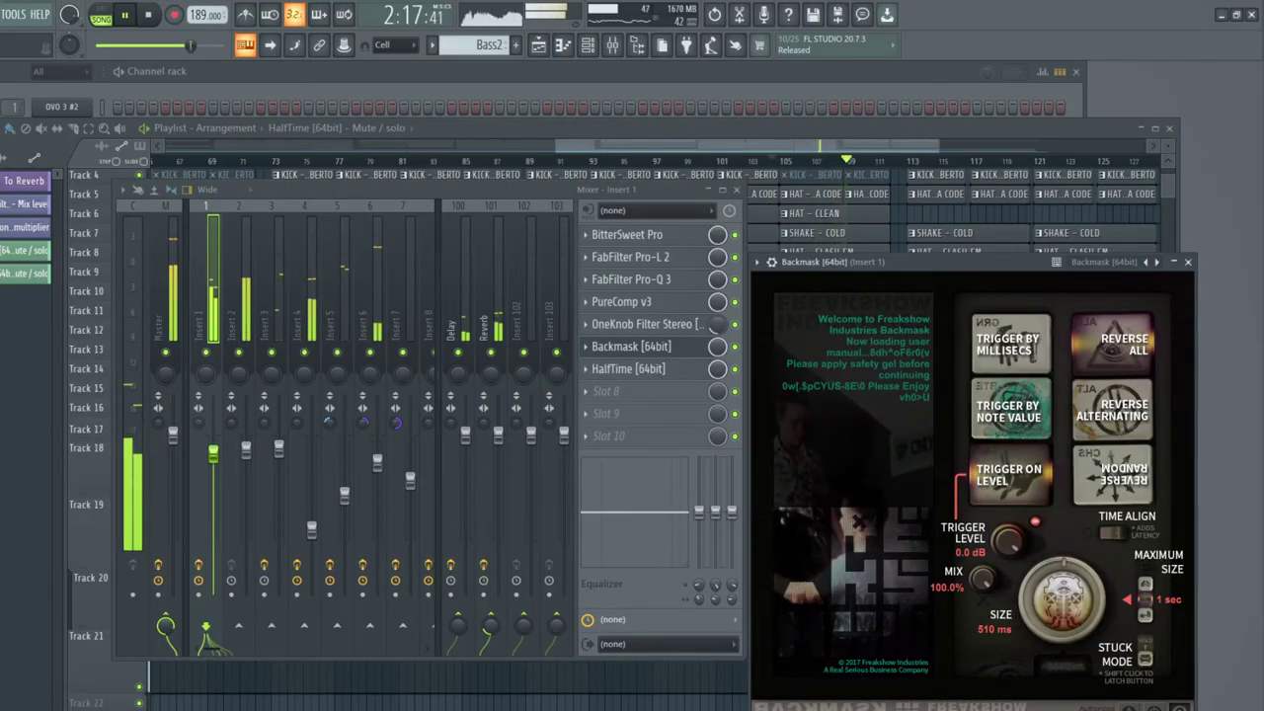
pyautogui.click(1180, 706)
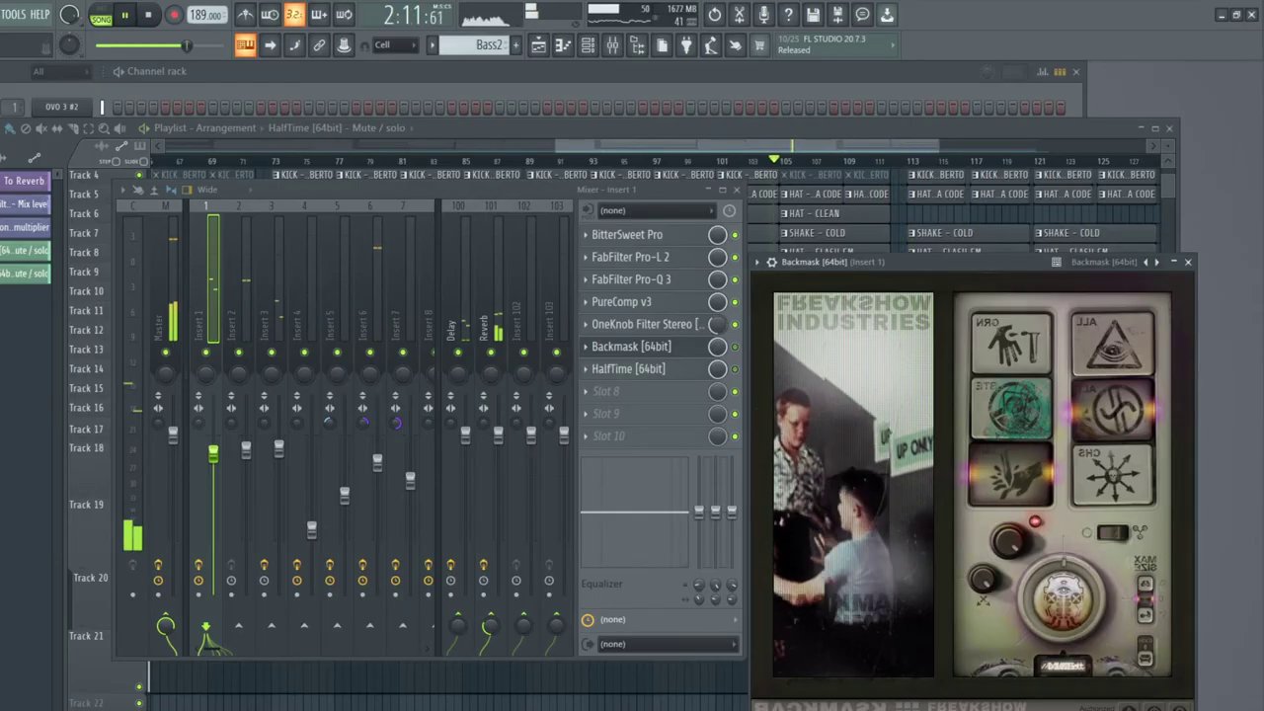
pyautogui.click(1180, 706)
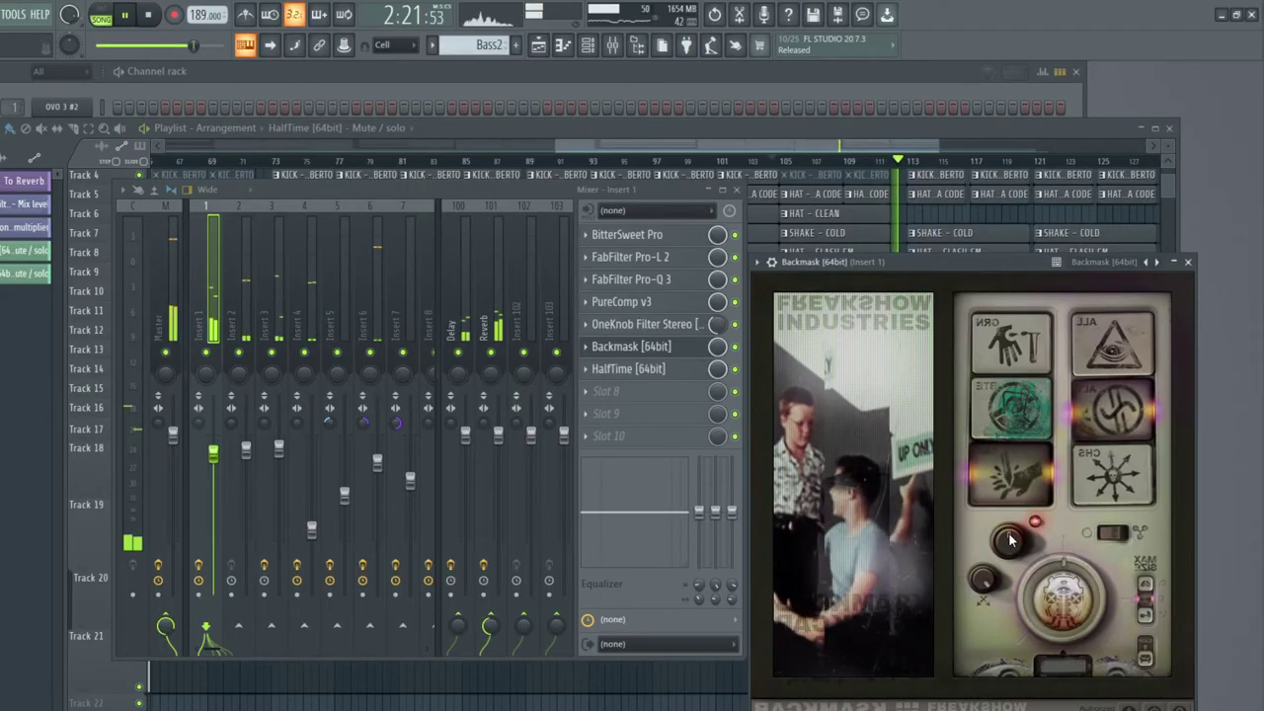
pyautogui.press('space')
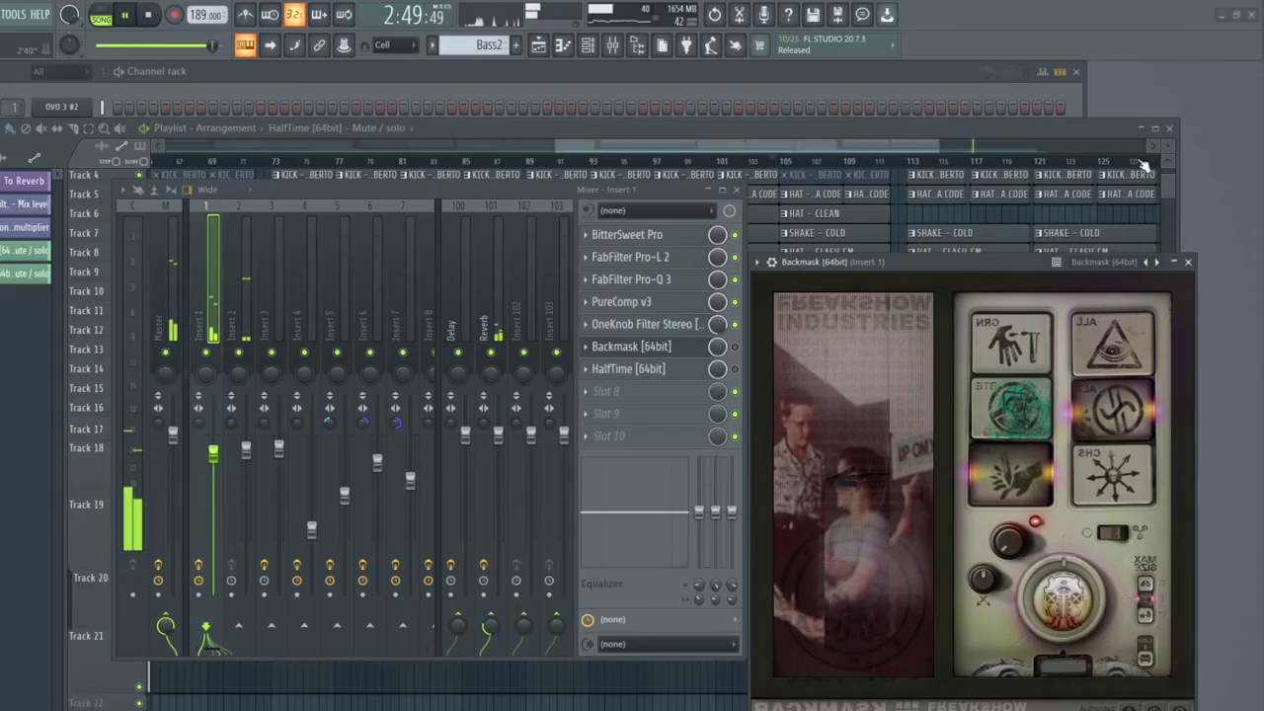
# Step: Close Backmask, delete it from Insert 1's effect chain, and replay the section around bar 105
pyautogui.click(1189, 263)
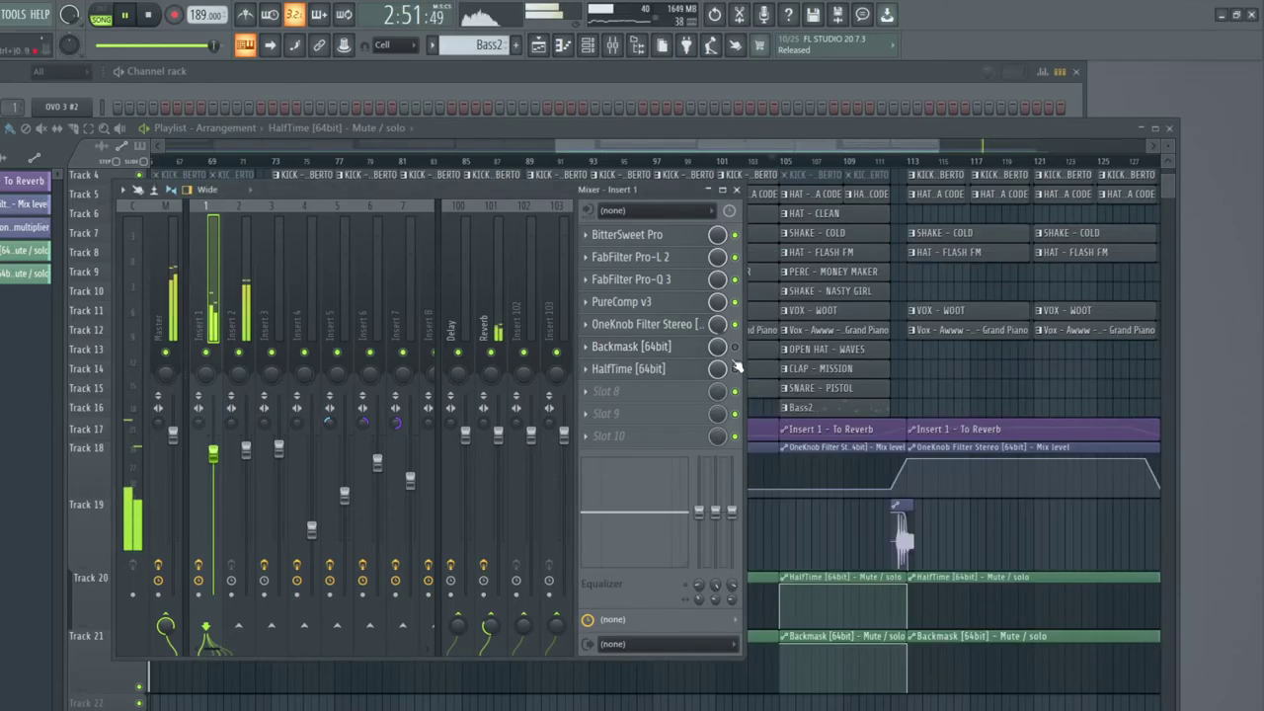
pyautogui.rightClick(590, 353)
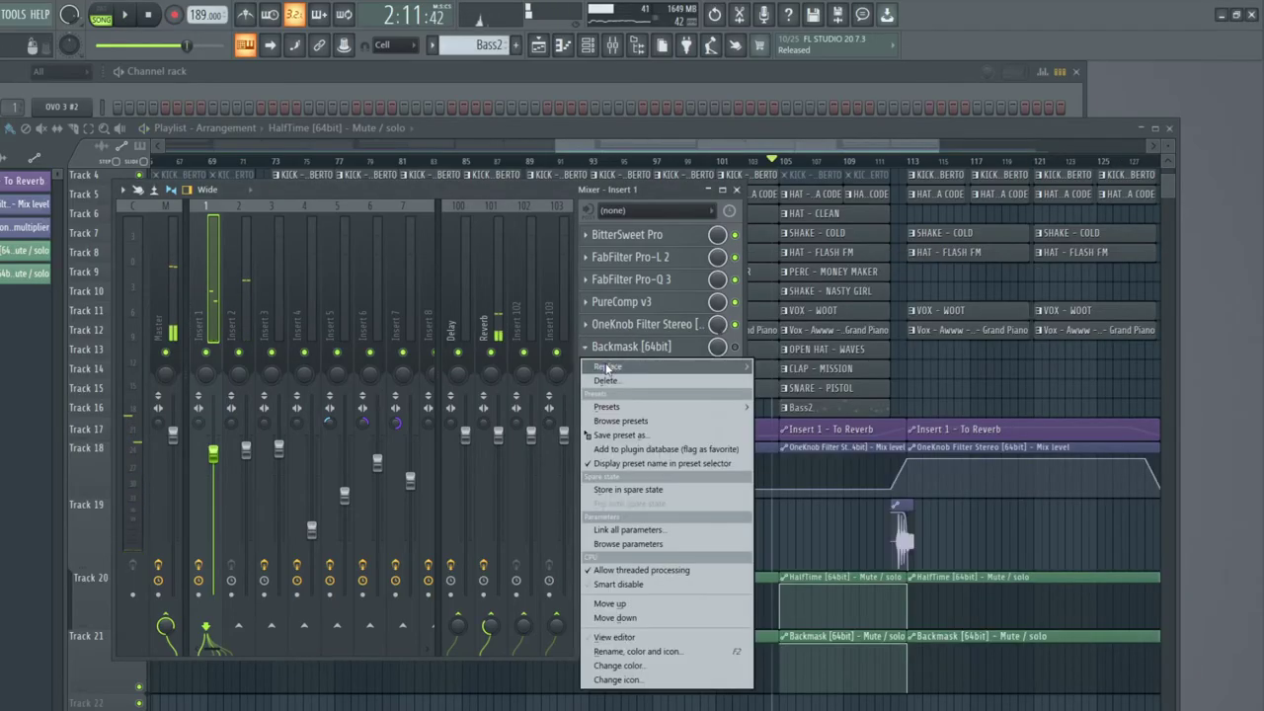
pyautogui.click(617, 385)
pyautogui.press('space')
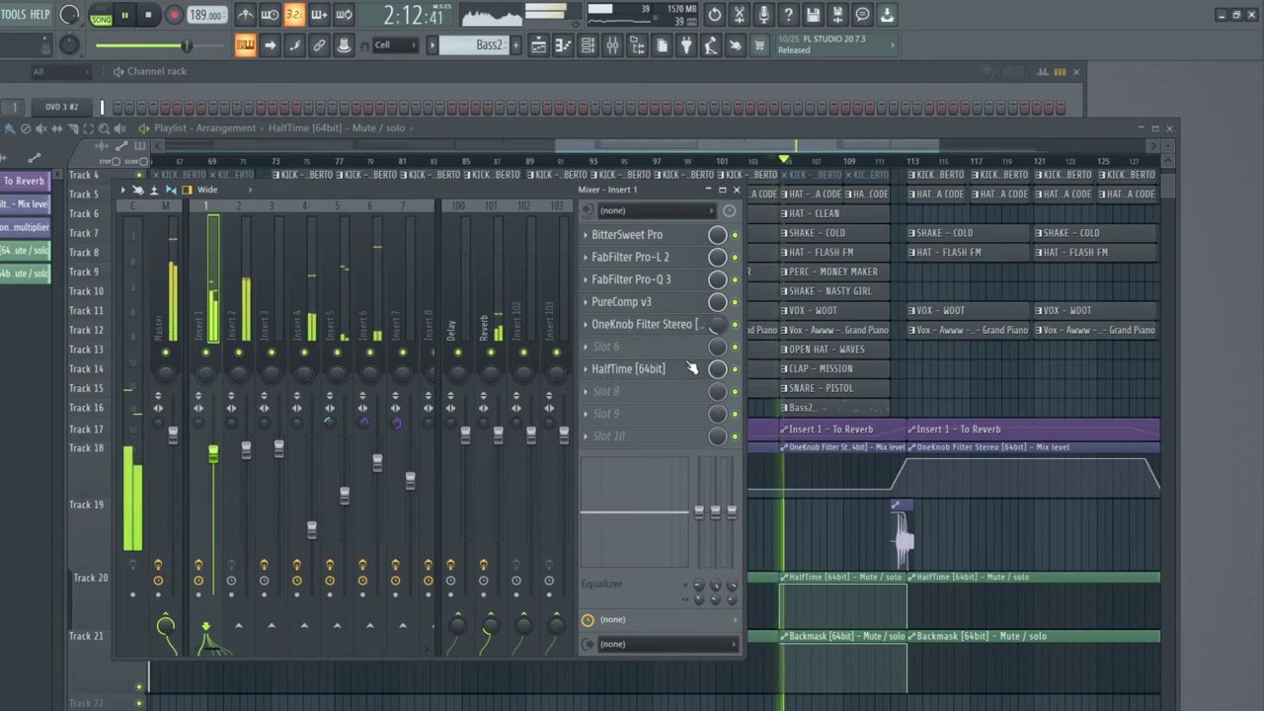
# Step: Open the HalfTime demo on Insert 1, set its loop to 1/2 and mix to 100%, and close it
pyautogui.click(689, 373)
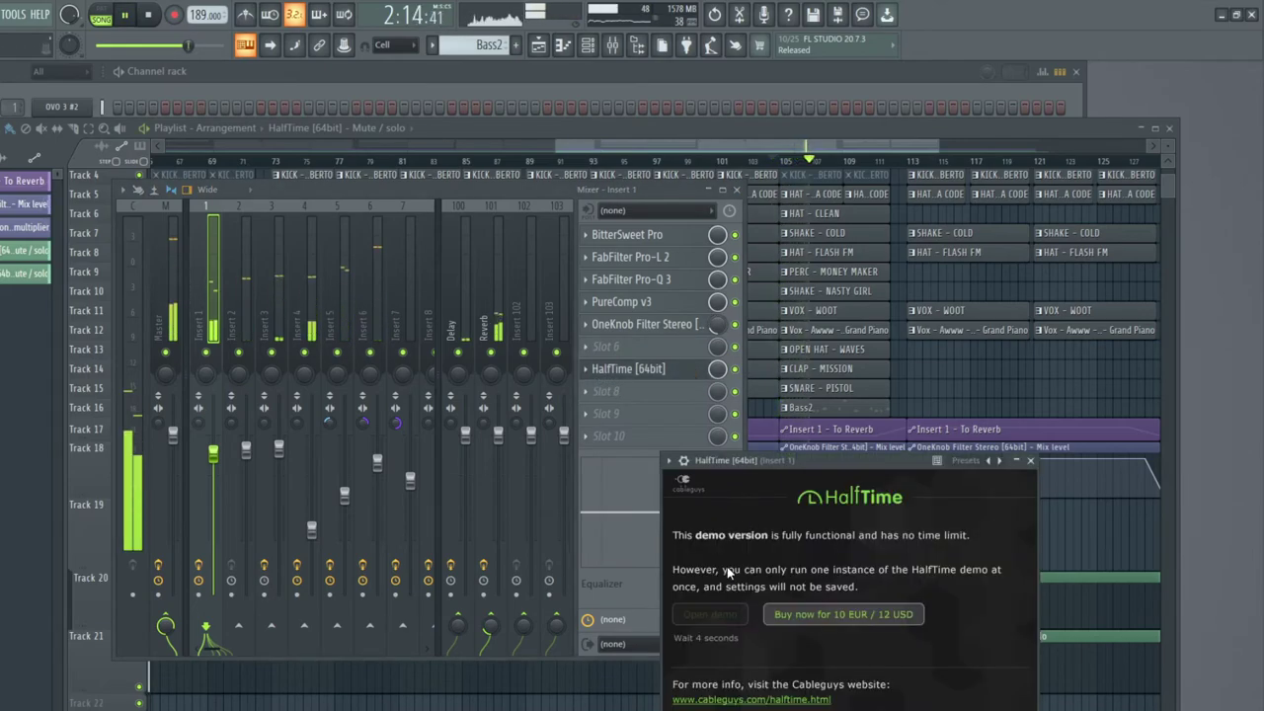
pyautogui.moveTo(767, 463); pyautogui.dragTo(458, 303)
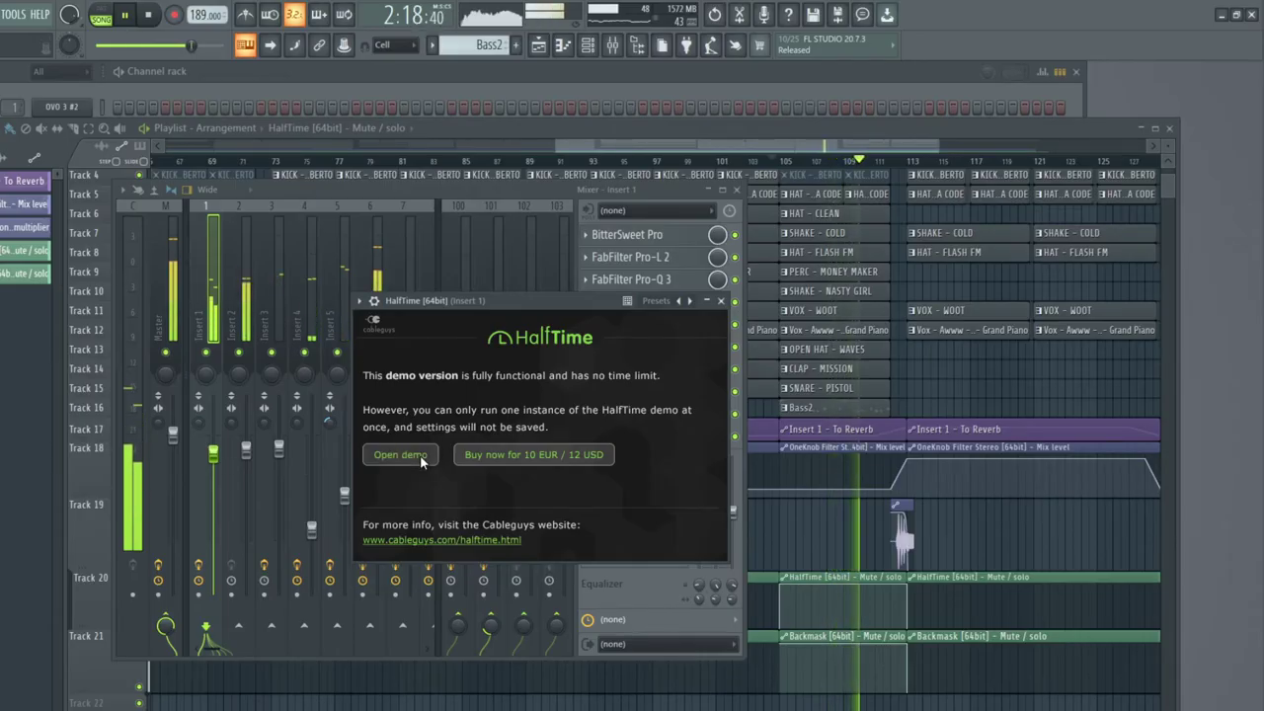
pyautogui.click(419, 456)
pyautogui.click(539, 369)
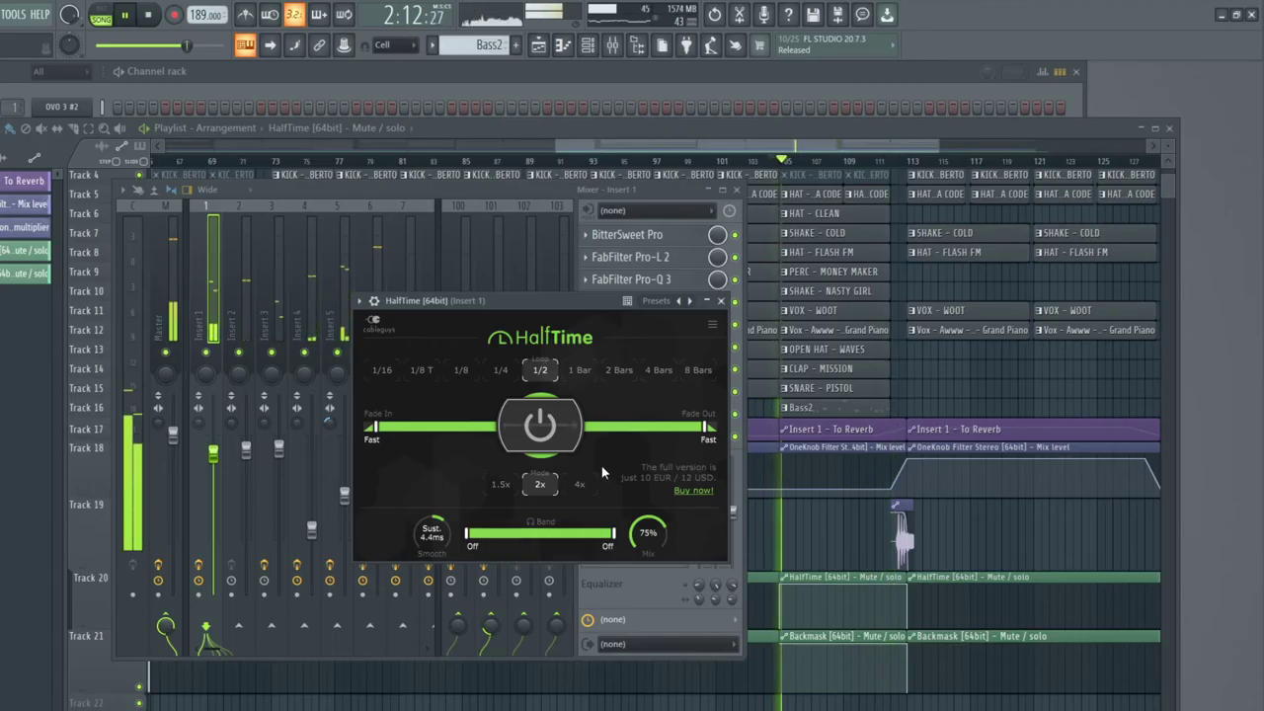
pyautogui.scroll(5, 652, 538)
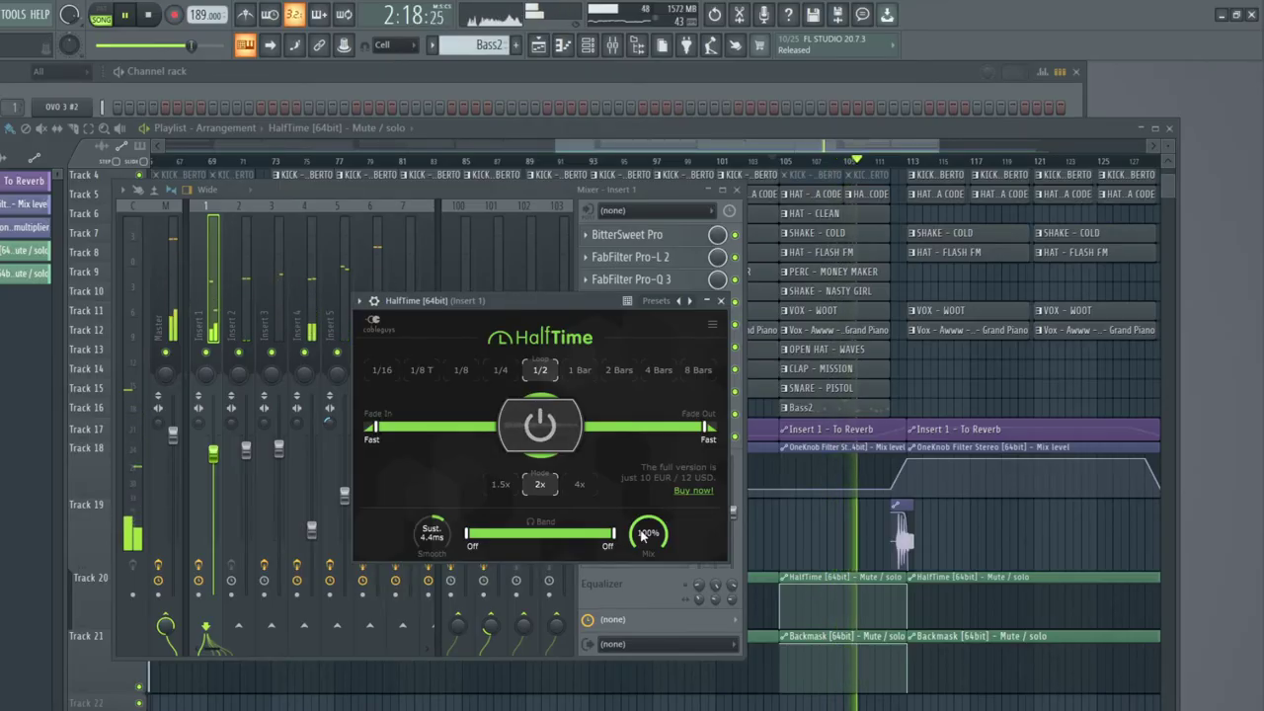
pyautogui.click(719, 301)
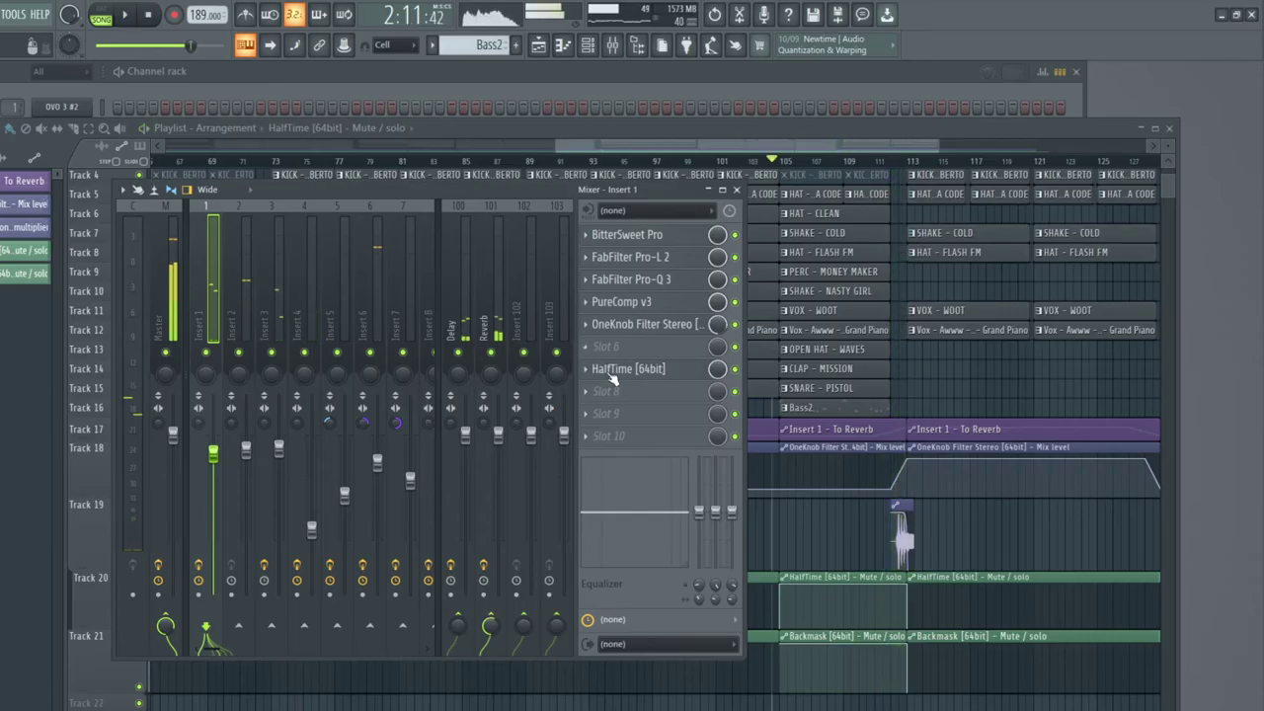
# Step: Move HalfTime up to slot 6 on Insert 1 and set its mix to 55%
pyautogui.moveTo(609, 367); pyautogui.dragTo(612, 352)
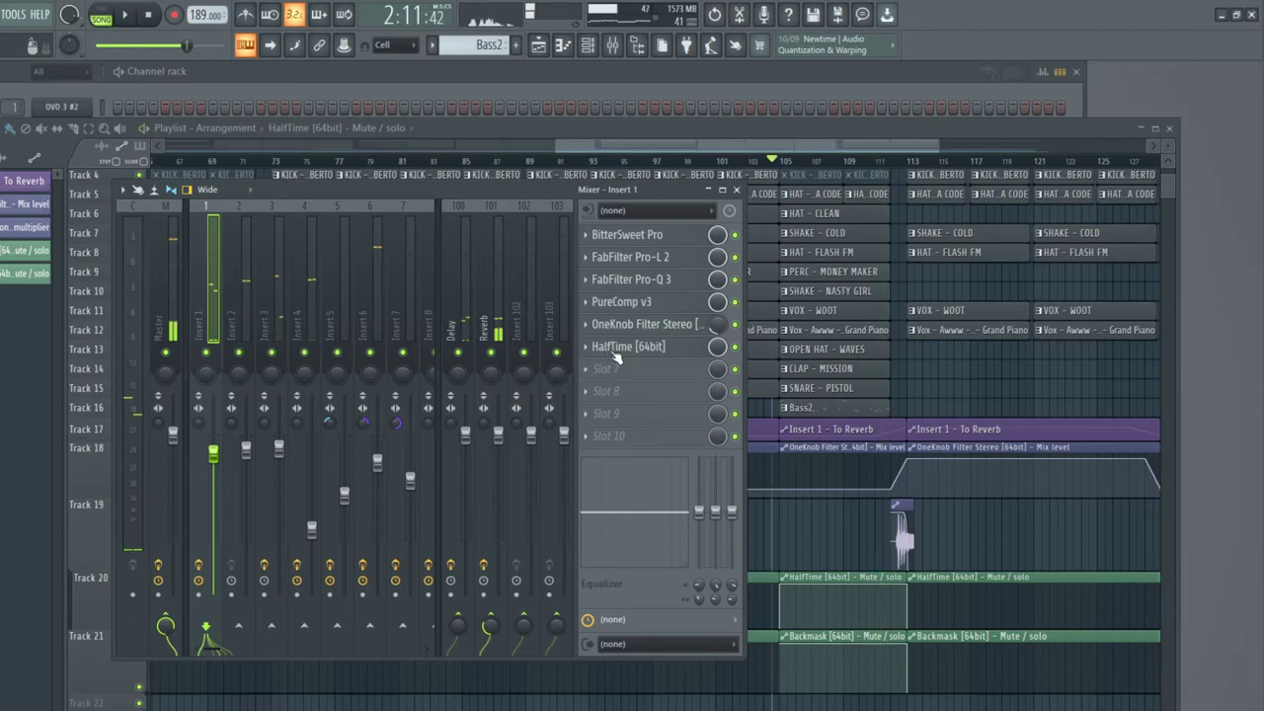
pyautogui.click(613, 351)
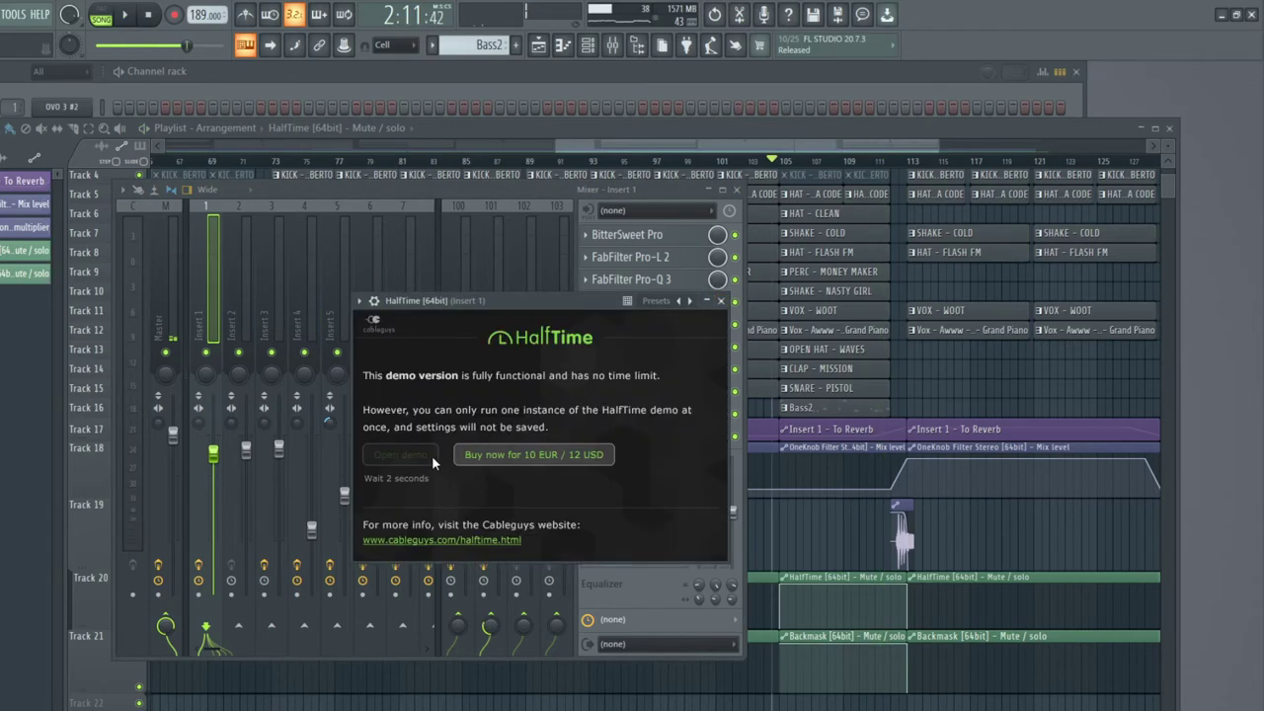
pyautogui.click(424, 456)
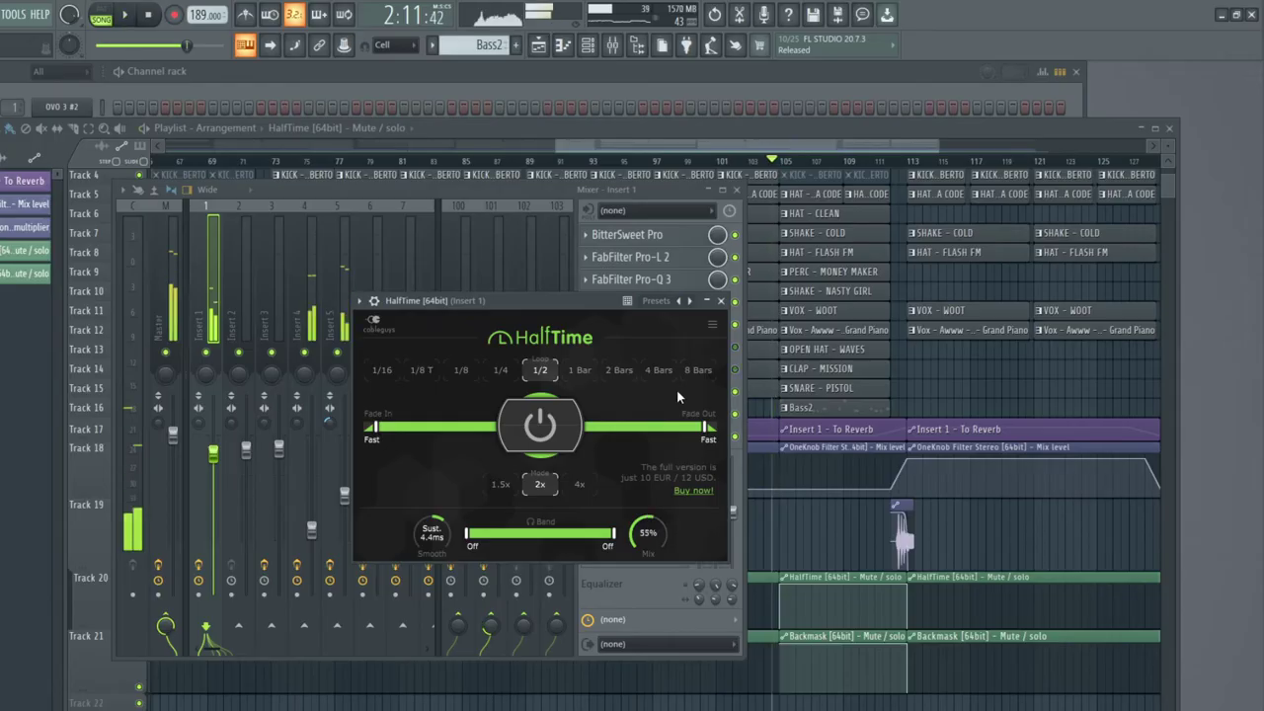
pyautogui.click(721, 300)
# Step: Load Tape Cassette 2 into slot 7 on Insert 1 and place its window beside the mixer
pyautogui.click(586, 373)
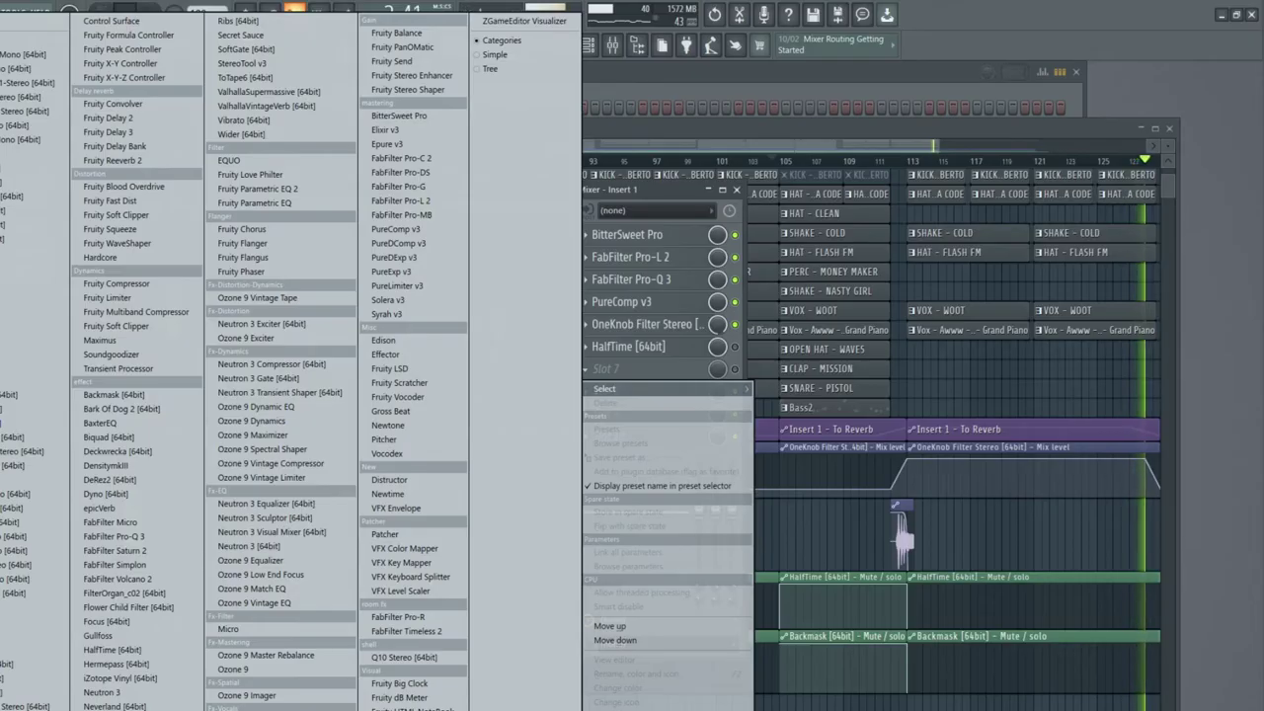
pyautogui.click(253, 709)
pyautogui.moveTo(894, 266); pyautogui.dragTo(902, 300)
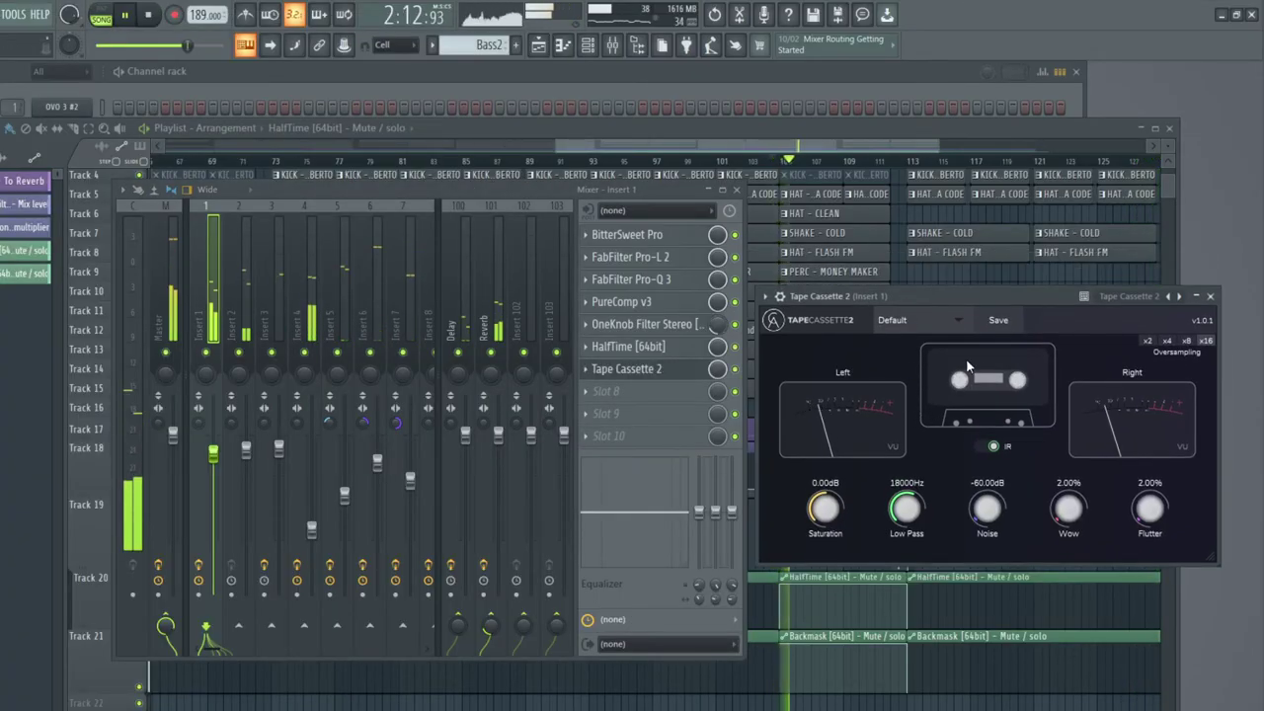
# Step: Set Tape Cassette 2's noise to -80 dB, wow to 23.60% and flutter to 24%, checking during playback
pyautogui.press('space')
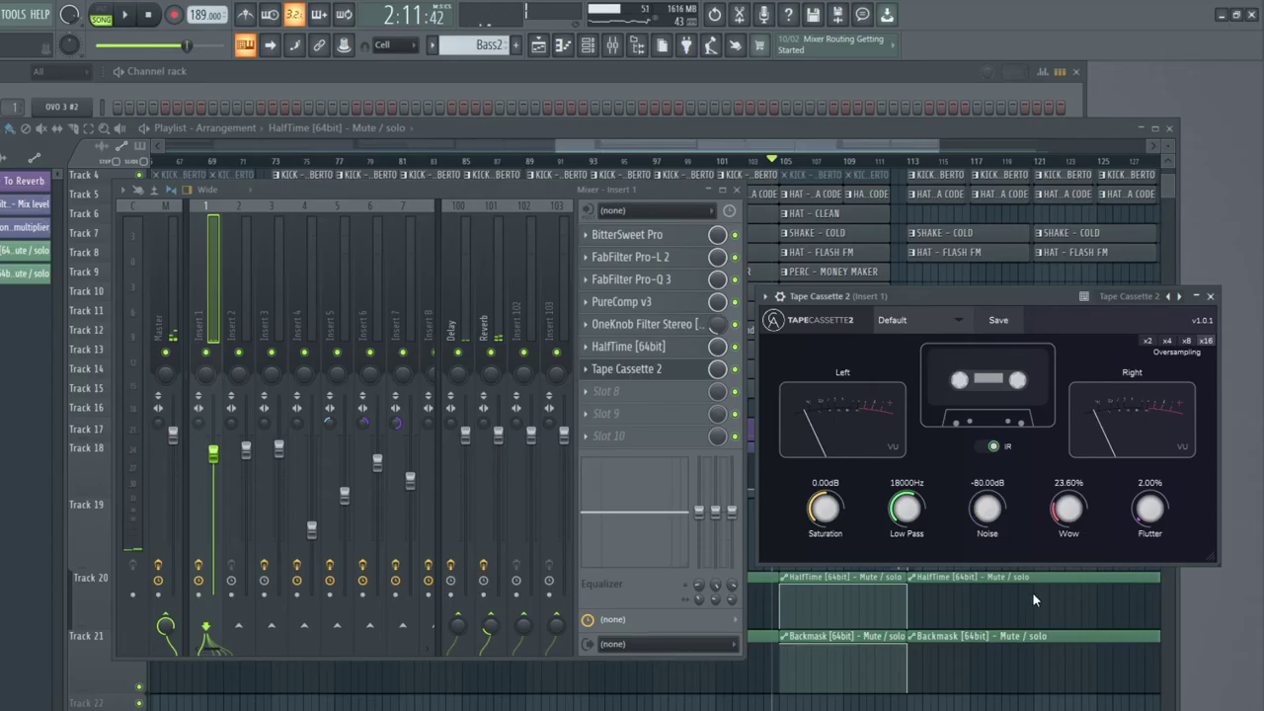
pyautogui.moveTo(1048, 296); pyautogui.dragTo(1042, 274)
pyautogui.press('space')
pyautogui.moveTo(1146, 491); pyautogui.dragTo(1150, 474)
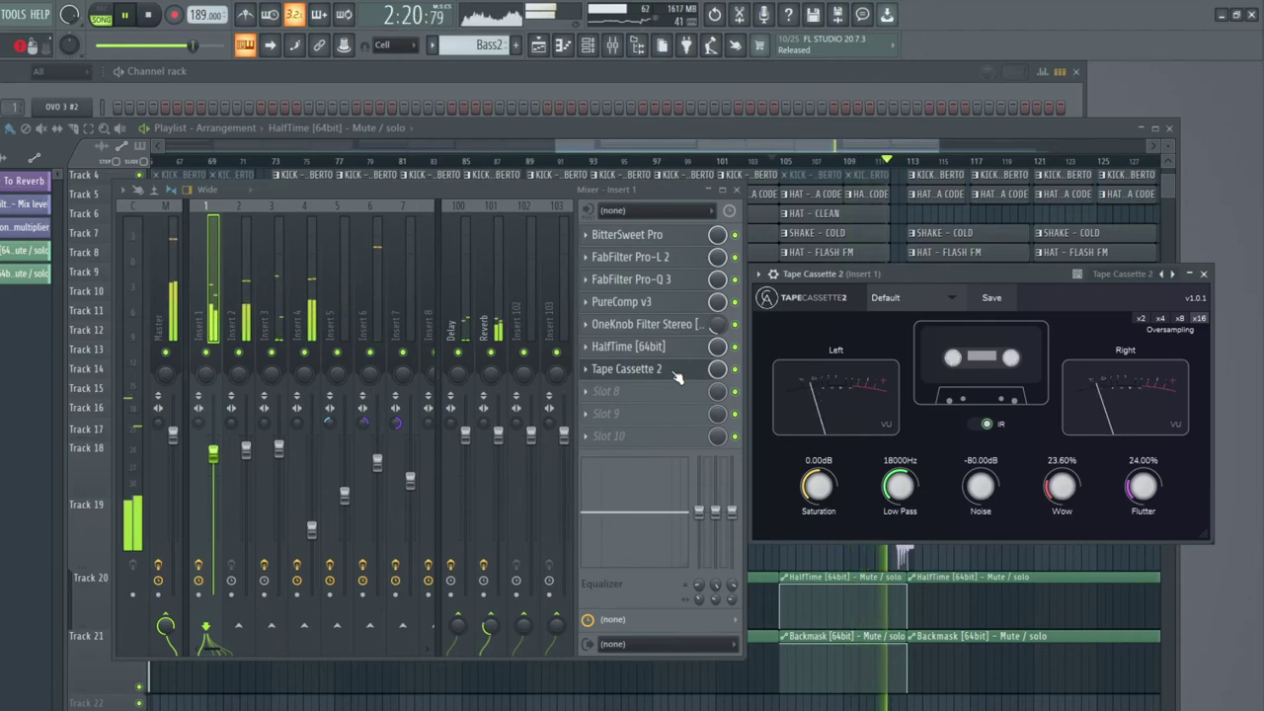
pyautogui.click(1203, 273)
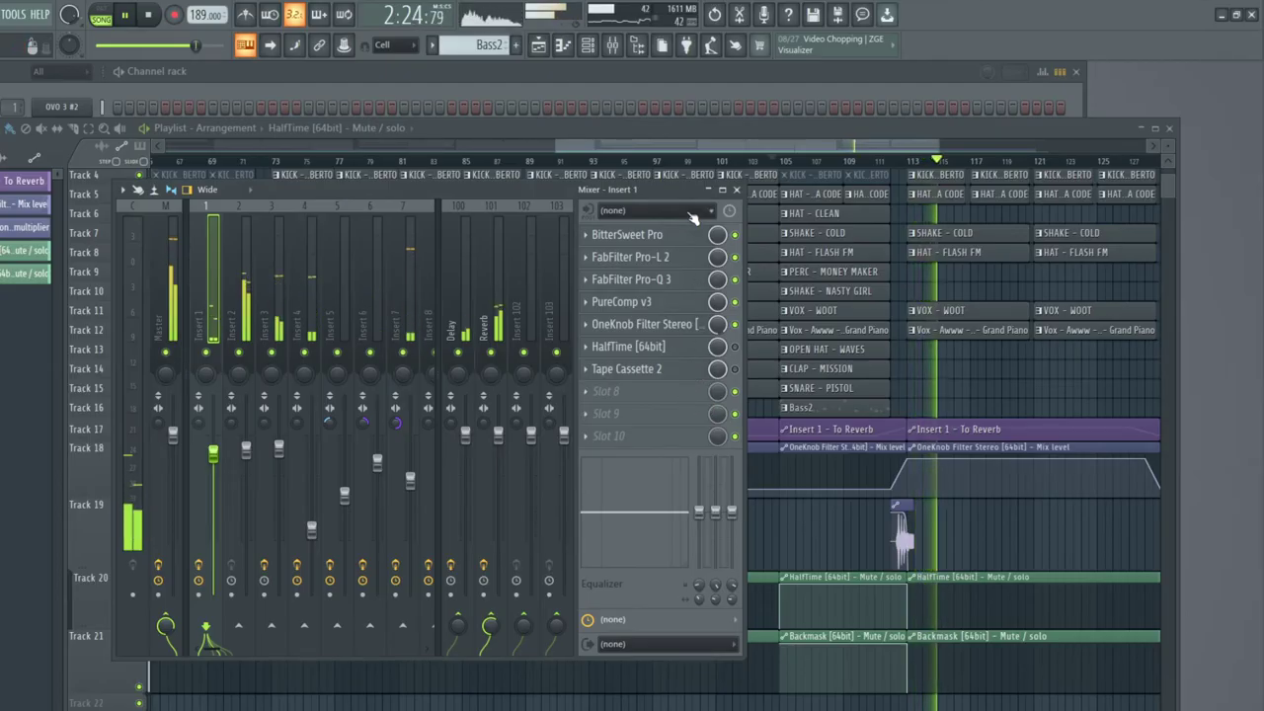
# Step: Move Tape Cassette 2 above HalfTime in Insert 1's effect chain and open the HalfTime demo
pyautogui.moveTo(683, 194); pyautogui.dragTo(729, 224)
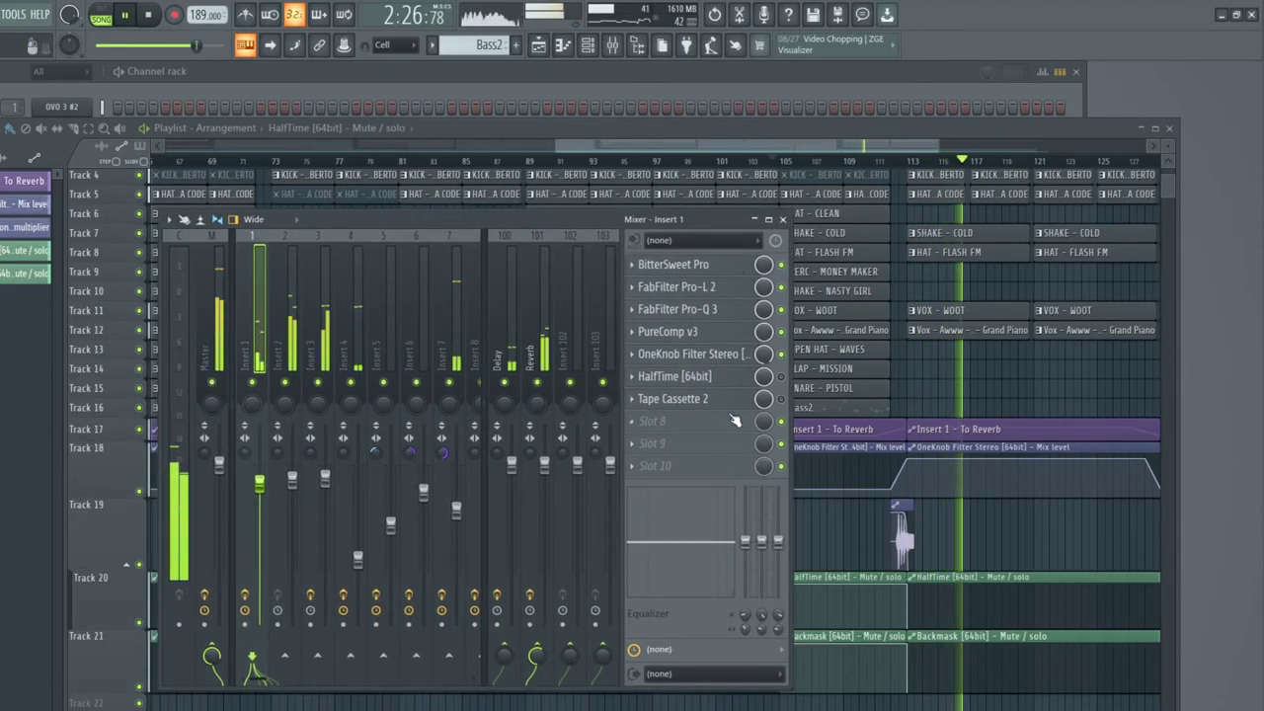
pyautogui.moveTo(735, 398); pyautogui.dragTo(735, 383)
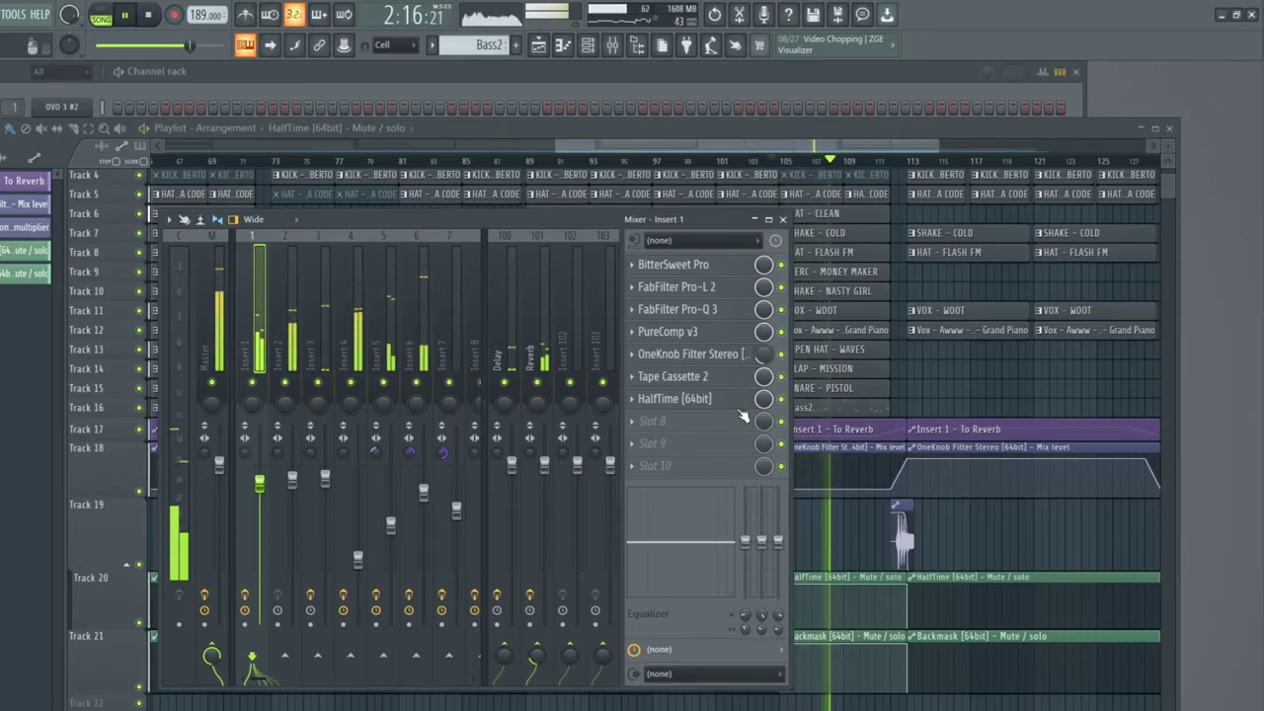
pyautogui.click(674, 398)
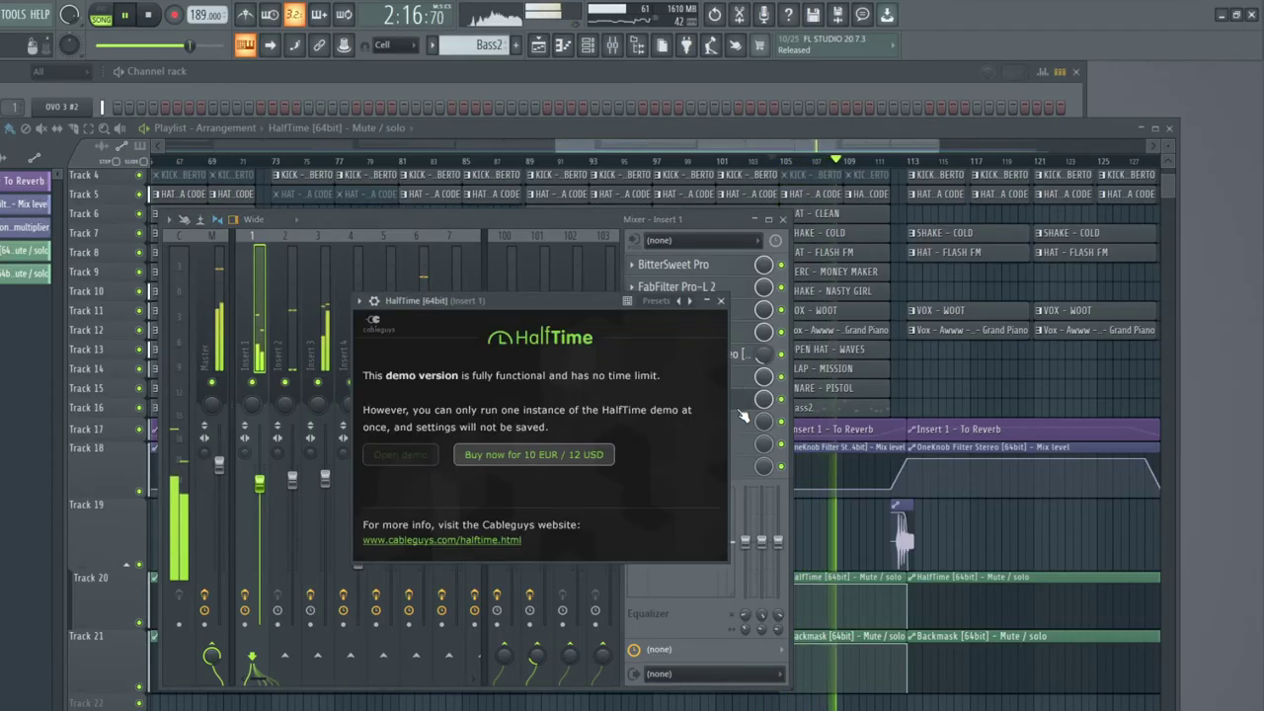
pyautogui.click(431, 450)
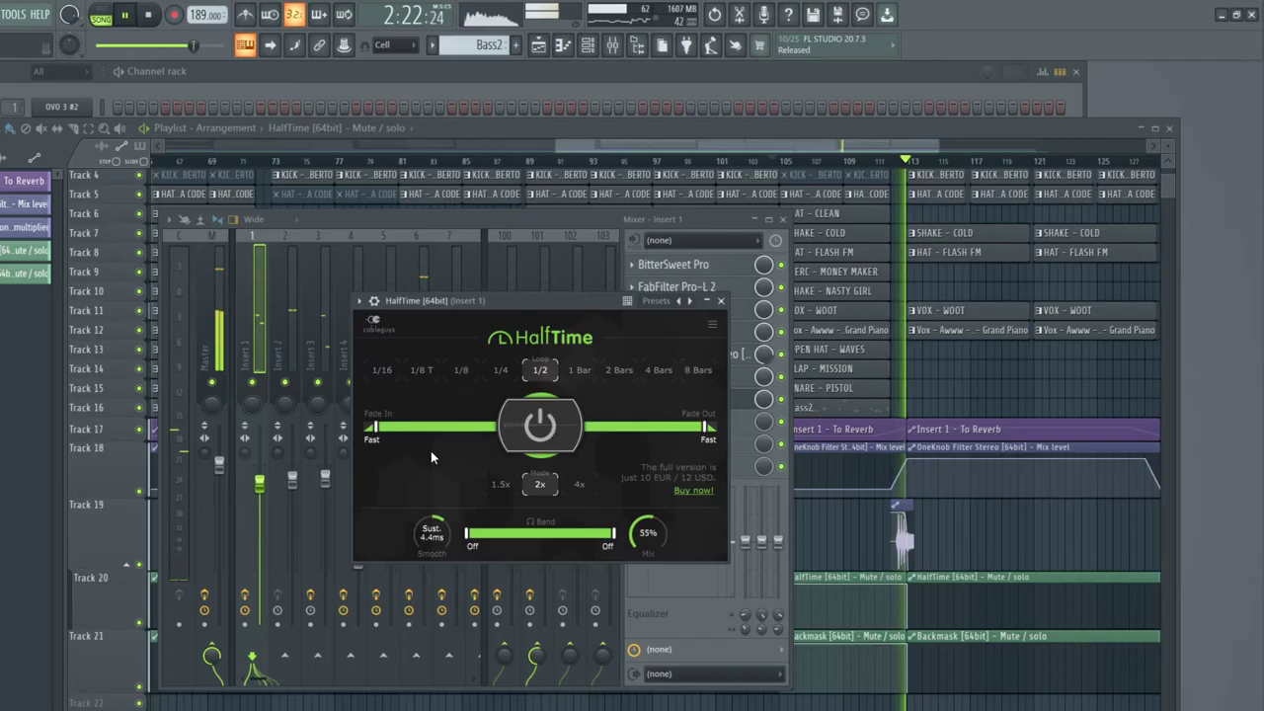
# Step: Set HalfTime's loop to 1/4 and mix to 100% during playback, and move it above Tape Cassette 2 on Insert 1
pyautogui.press('space')
pyautogui.click(500, 371)
pyautogui.press('space')
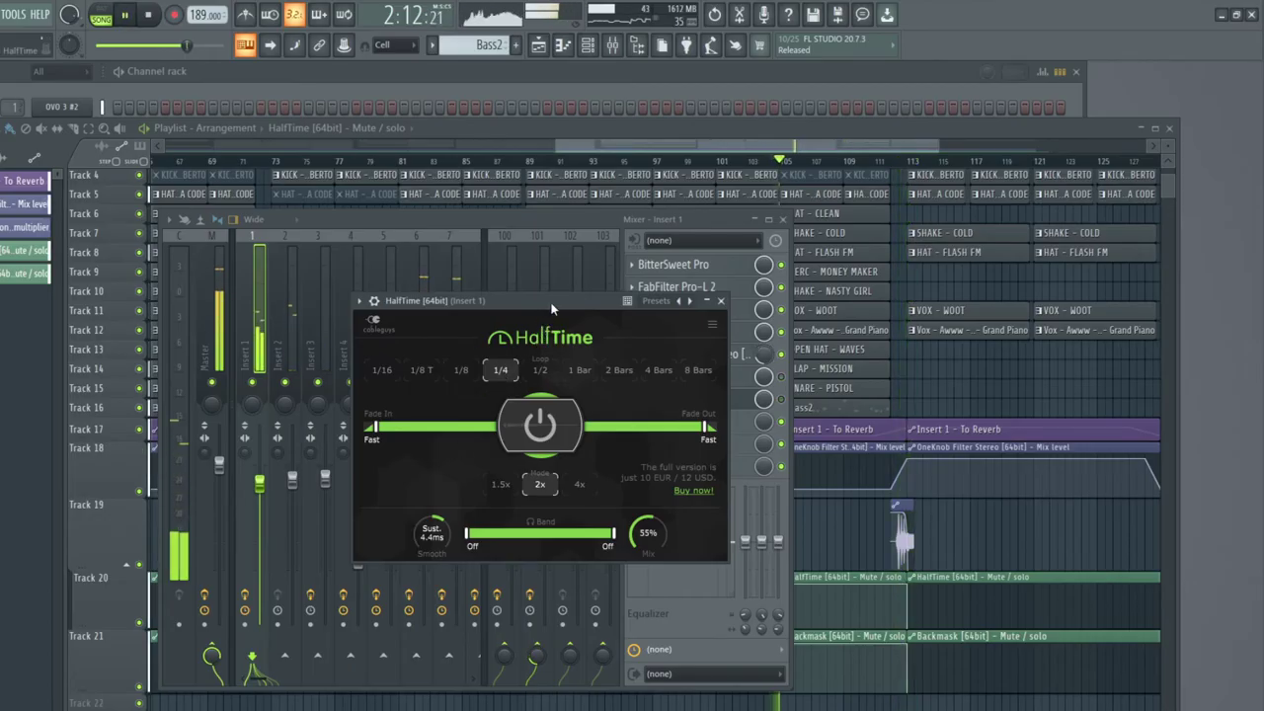
pyautogui.moveTo(550, 309); pyautogui.dragTo(490, 308)
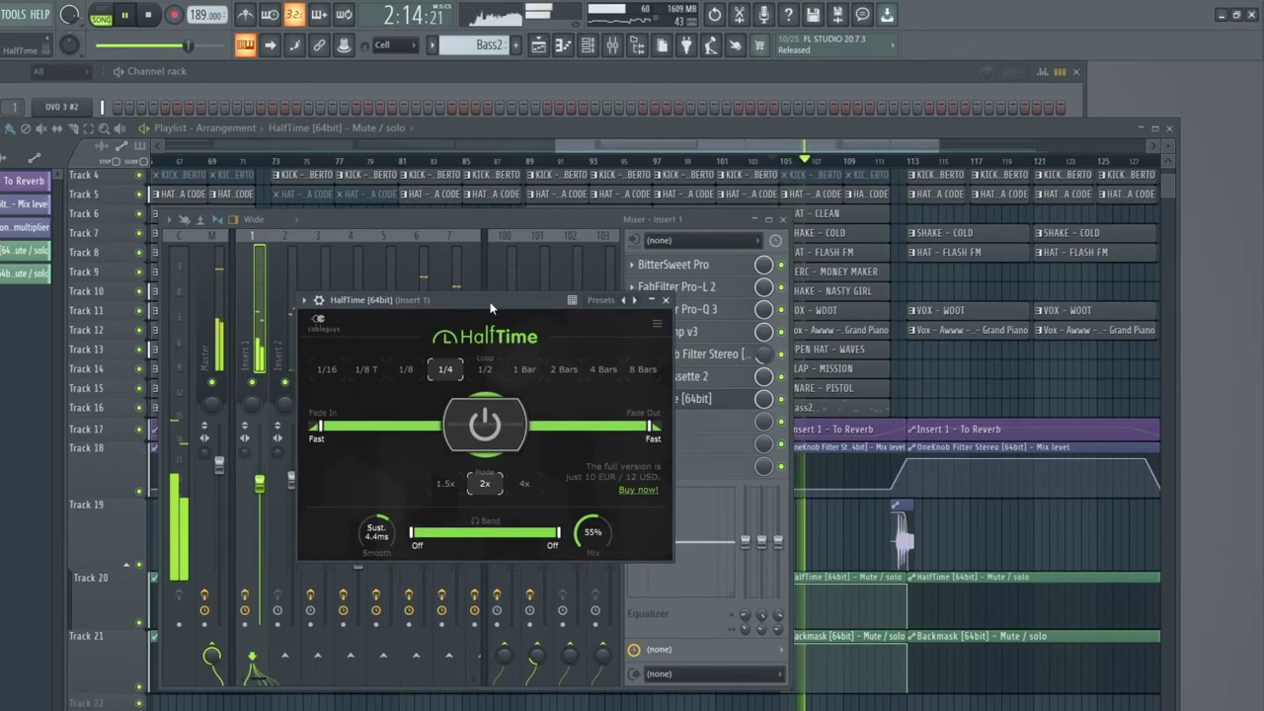
pyautogui.moveTo(590, 531); pyautogui.dragTo(590, 484)
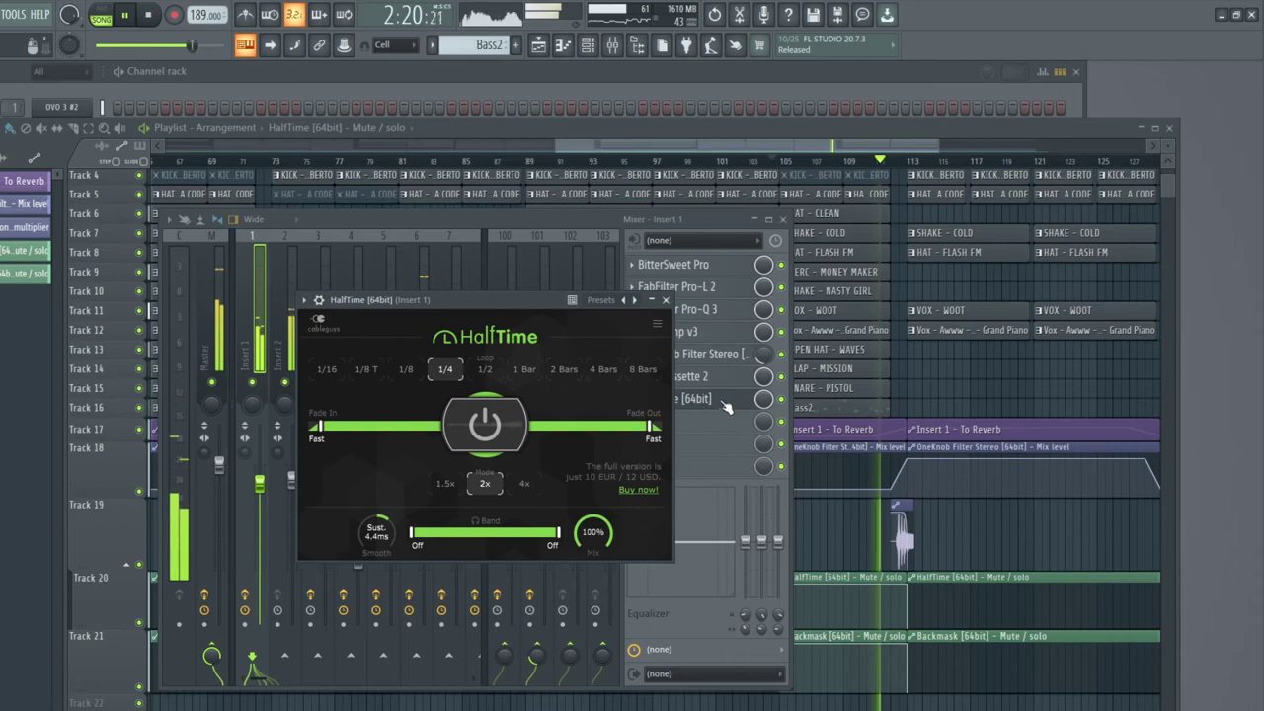
pyautogui.press('space')
pyautogui.press('space')
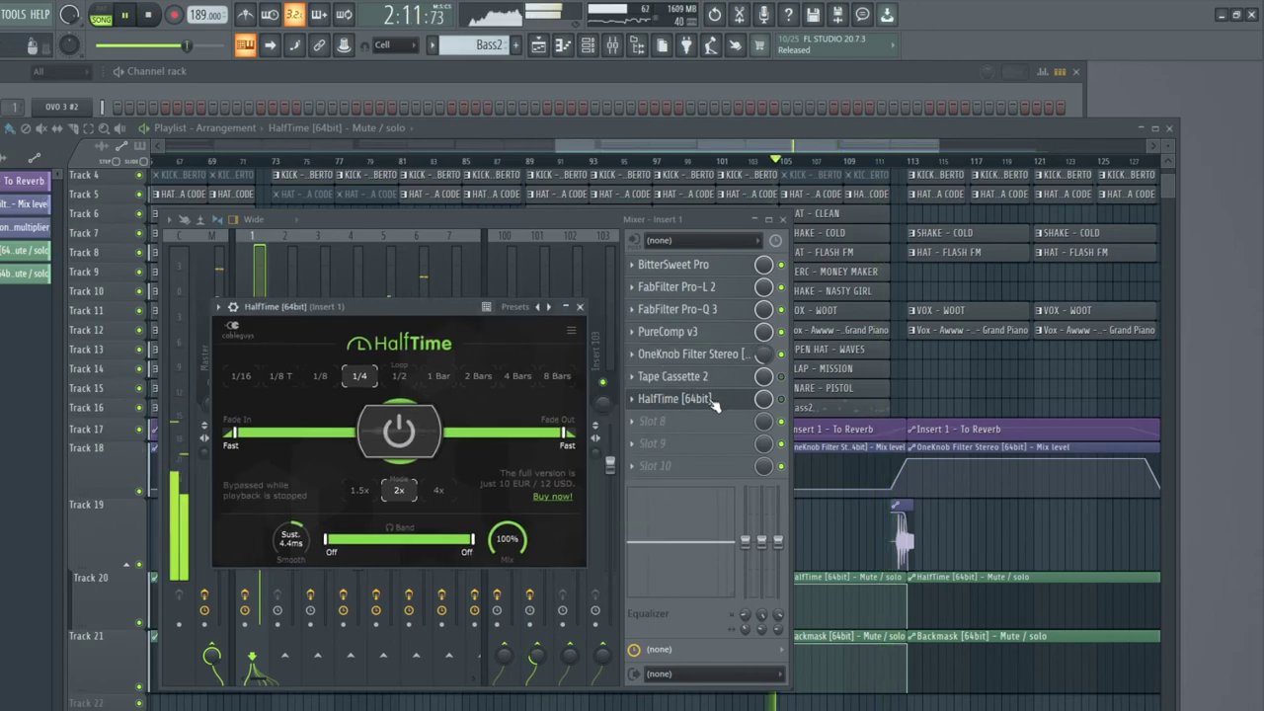
pyautogui.moveTo(719, 390); pyautogui.dragTo(719, 405)
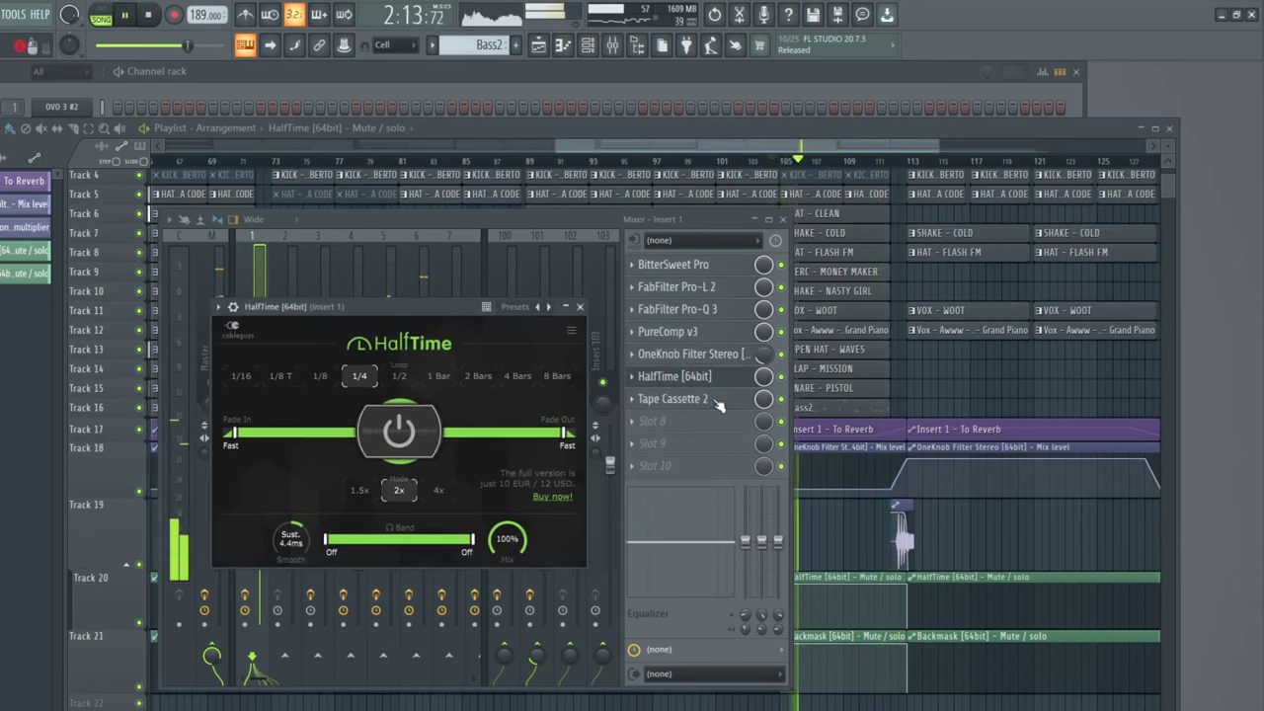
# Step: Set Tape Cassette 2's wow to 29.20%, flutter to 26%, low pass to 17173 Hz and saturation to 3.53 dB during playback
pyautogui.click(719, 402)
pyautogui.moveTo(1059, 497); pyautogui.dragTo(1070, 458)
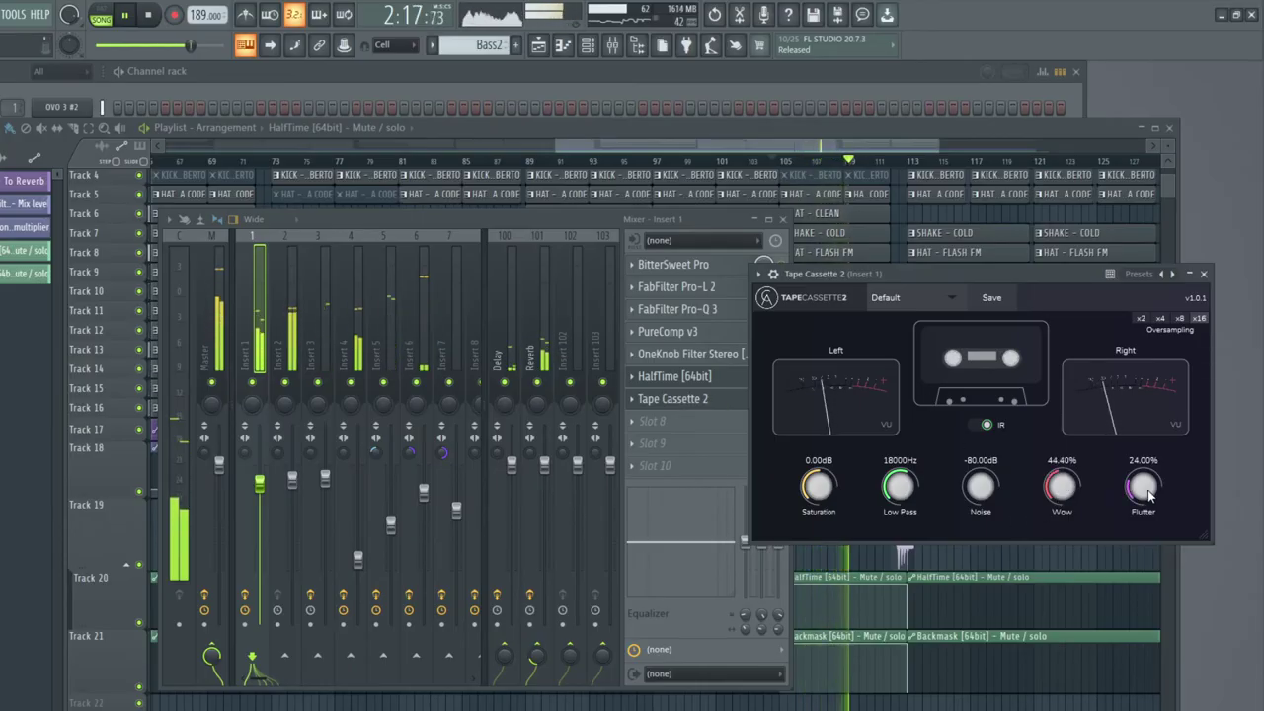
pyautogui.moveTo(1055, 494); pyautogui.dragTo(1061, 527)
pyautogui.moveTo(1145, 504)
pyautogui.mouseDown()
pyautogui.moveTo(1147, 471)
pyautogui.moveTo(1146, 501)
pyautogui.mouseUp()
pyautogui.moveTo(914, 502); pyautogui.dragTo(913, 507)
pyautogui.moveTo(818, 491); pyautogui.dragTo(821, 475)
pyautogui.moveTo(851, 277); pyautogui.dragTo(845, 303)
pyautogui.press('space')
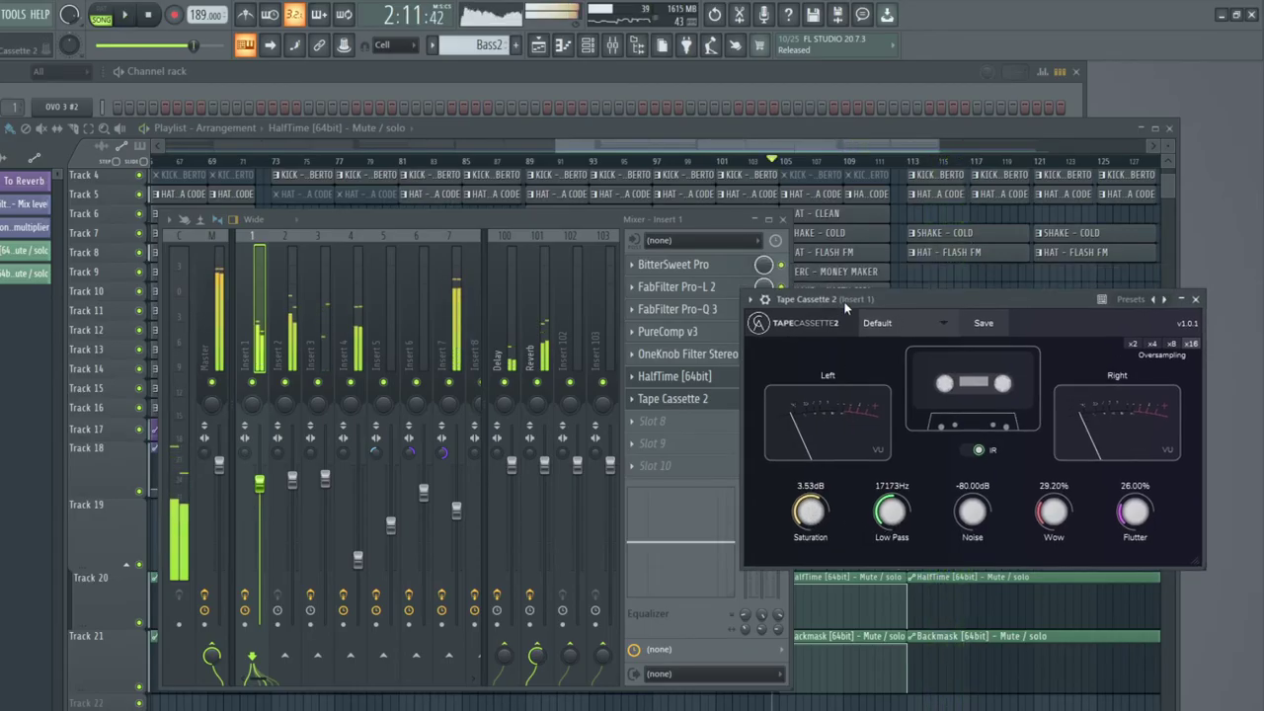
# Step: Refine Tape Cassette 2 during playback with low pass at 20662 Hz and flutter at 24%, and close its window
pyautogui.press('space')
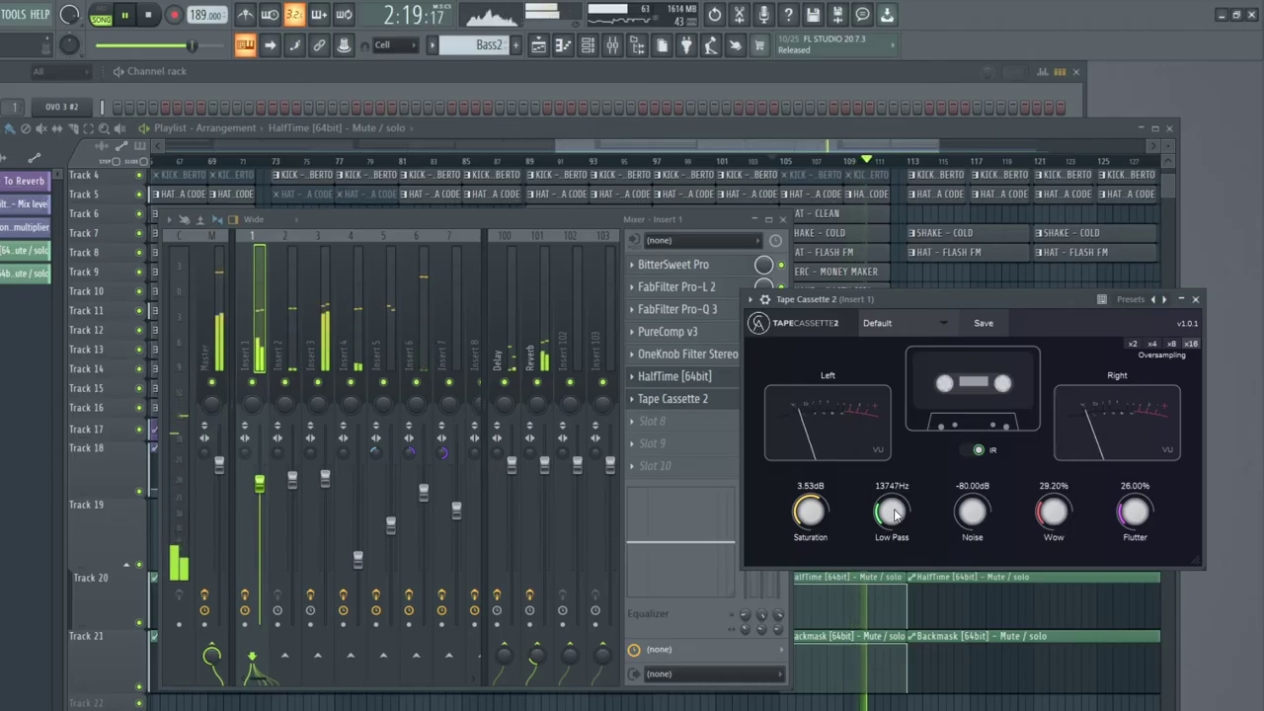
pyautogui.moveTo(895, 514); pyautogui.dragTo(908, 443)
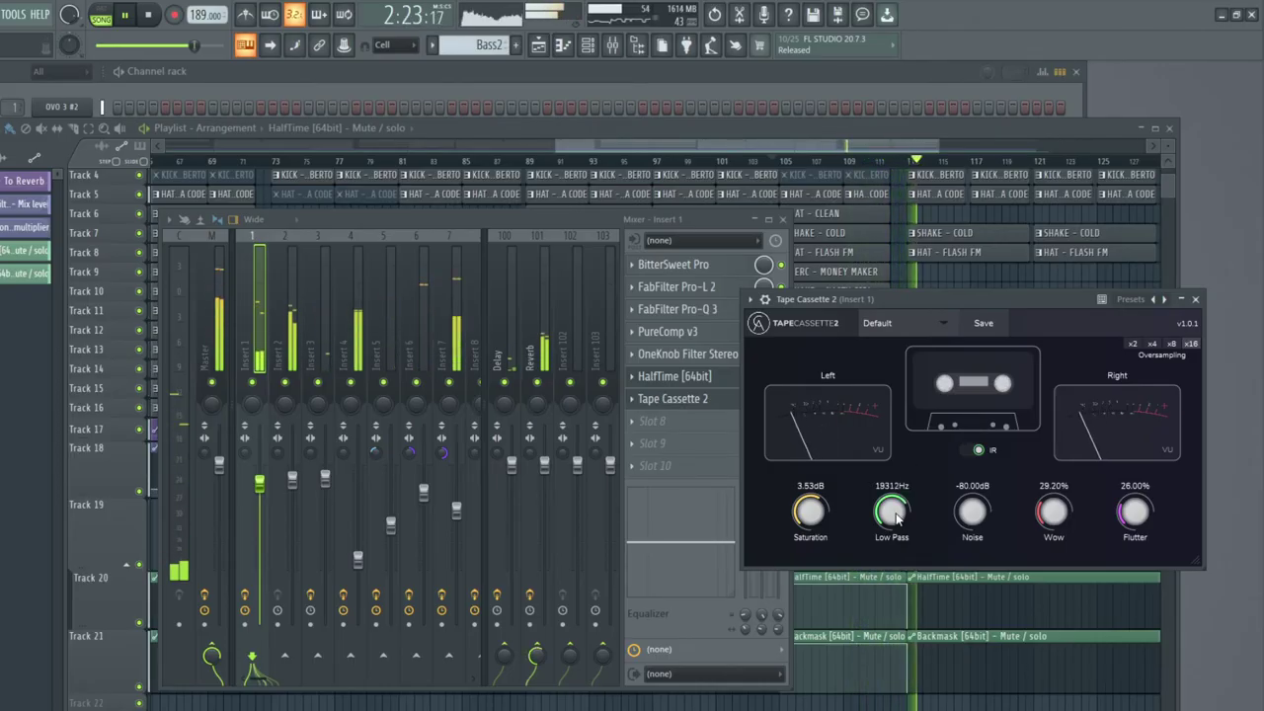
pyautogui.press('space')
pyautogui.press('space')
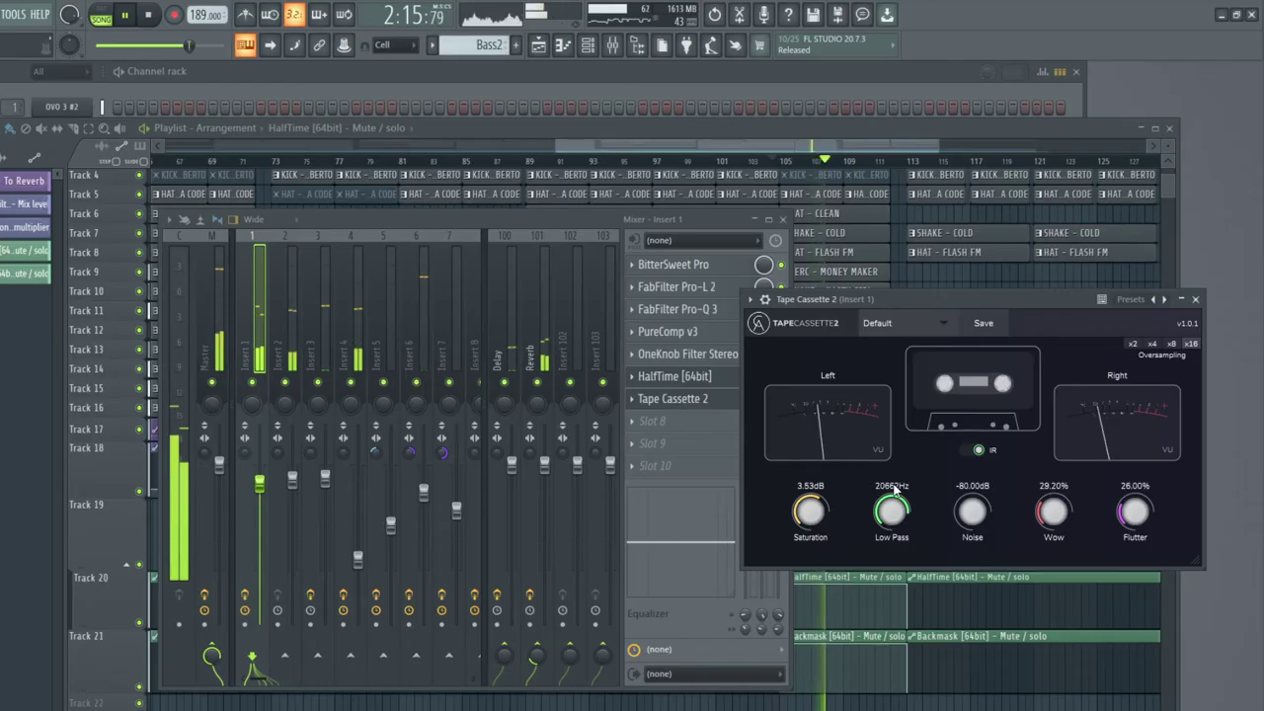
pyautogui.moveTo(1134, 517)
pyautogui.mouseDown()
pyautogui.moveTo(1145, 537)
pyautogui.moveTo(1143, 519)
pyautogui.mouseUp()
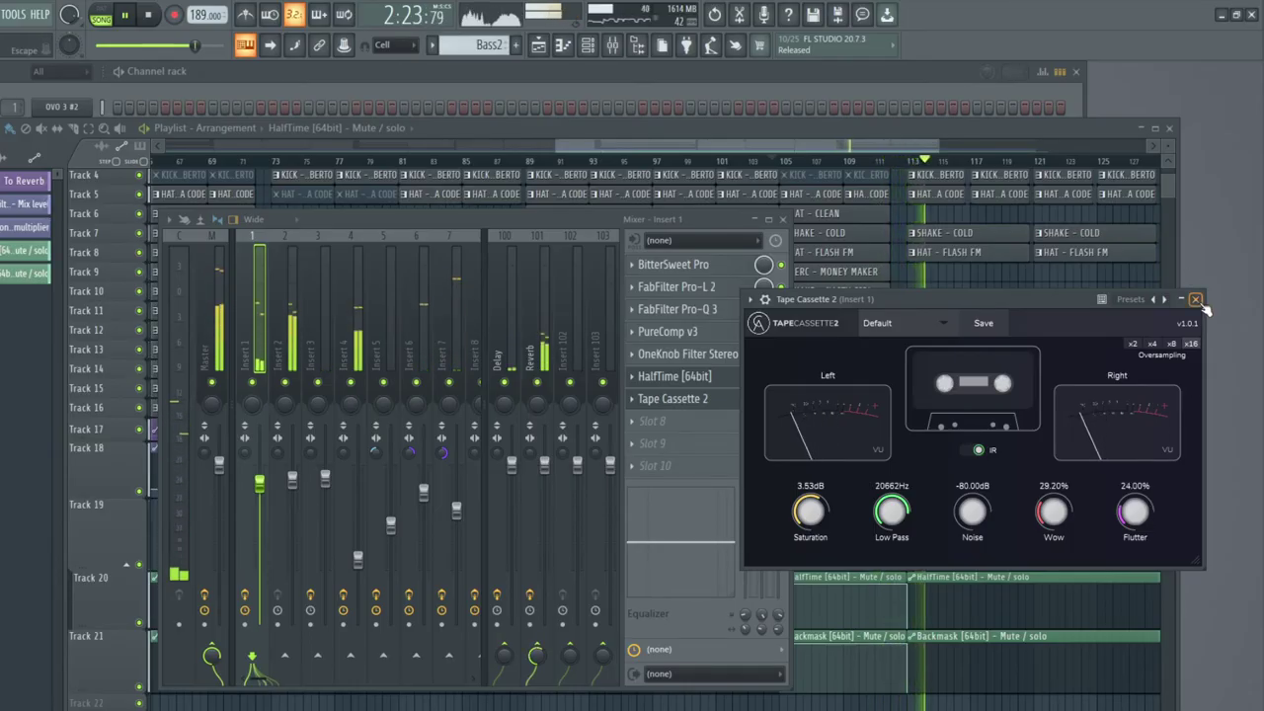
pyautogui.click(1193, 297)
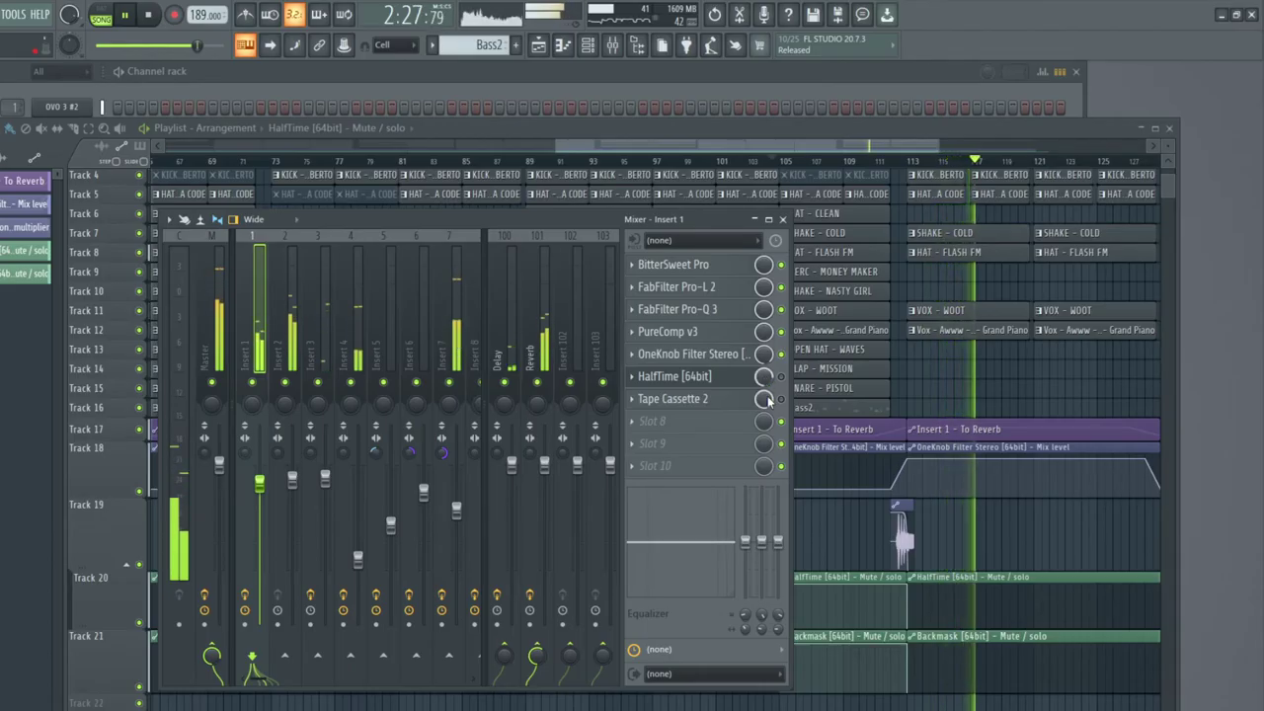
# Step: Close the mixer and HalfTime windows and maximize the playlist to show the whole arrangement
pyautogui.click(783, 220)
pyautogui.scroll(-3, 745, 164)
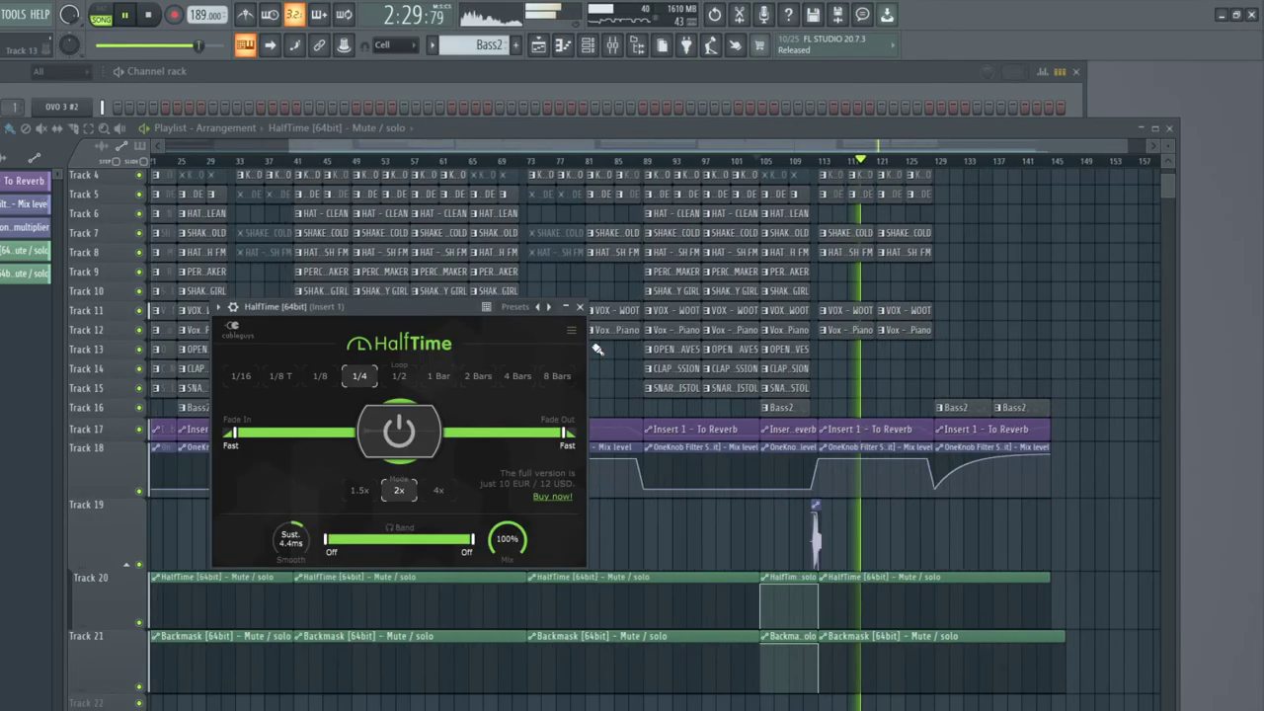
pyautogui.click(580, 307)
pyautogui.scroll(-1, 699, 164)
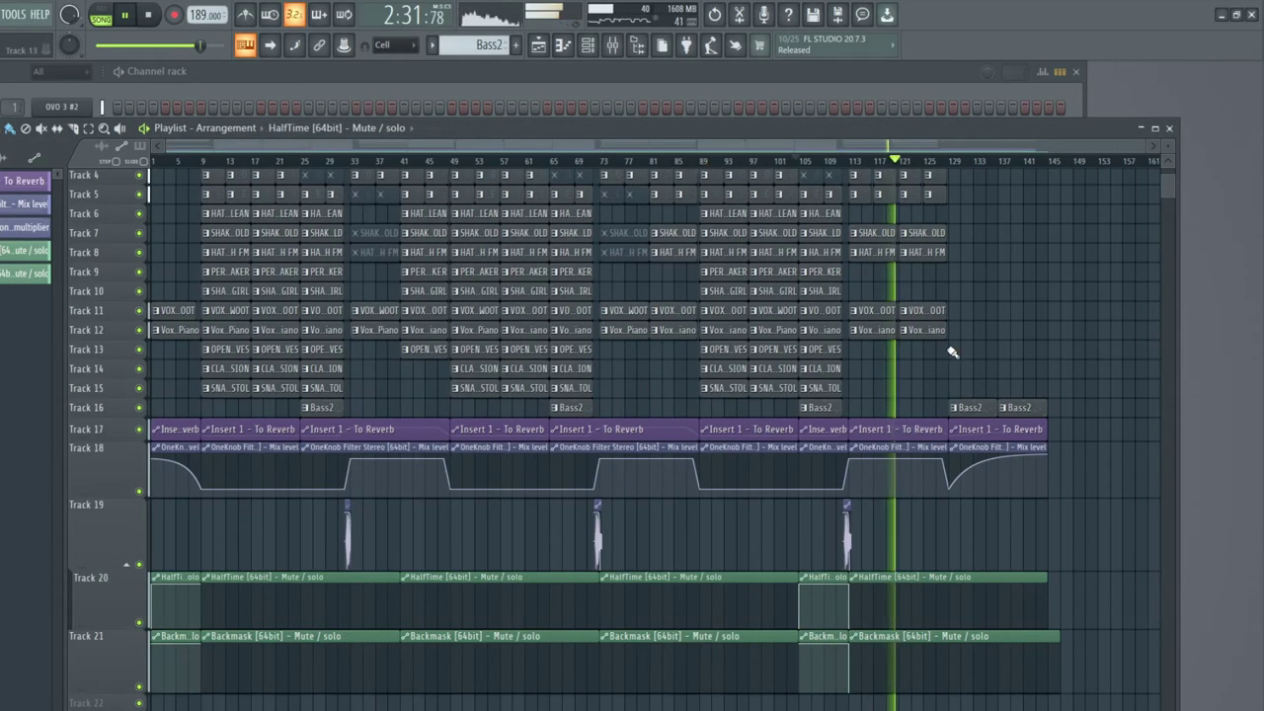
pyautogui.scroll(3, 954, 358)
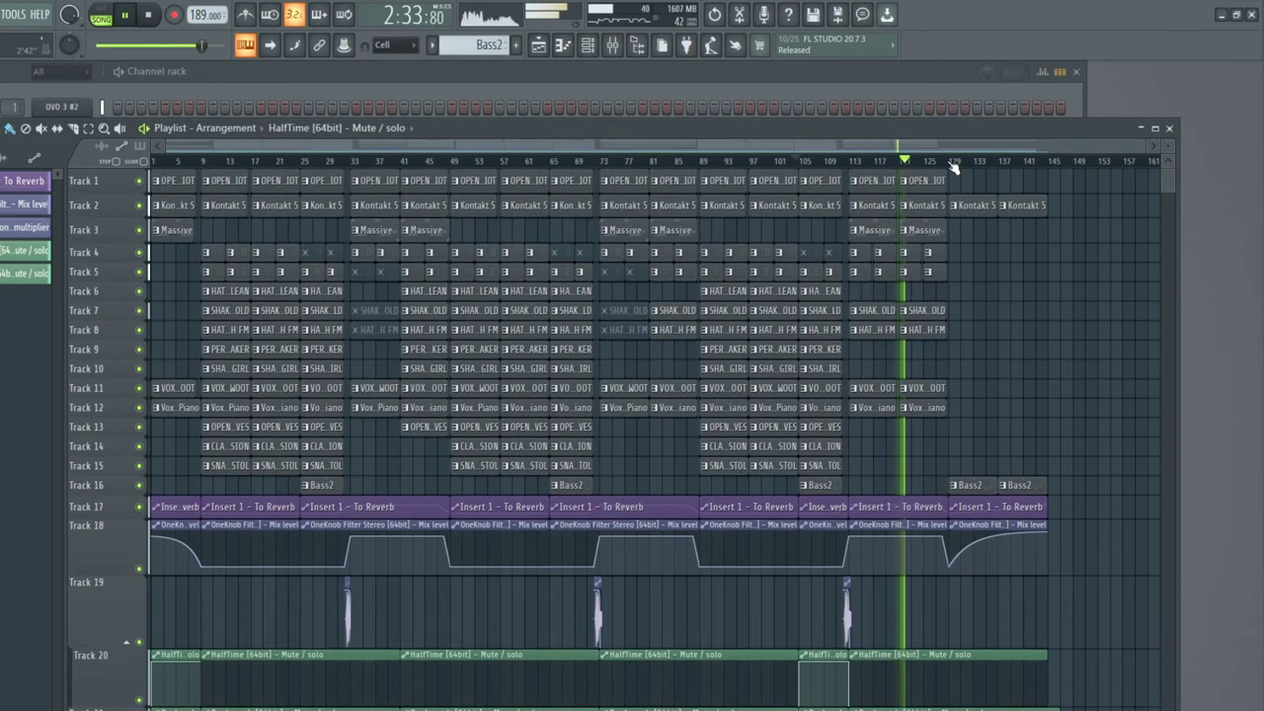
pyautogui.moveTo(774, 131); pyautogui.dragTo(778, 93)
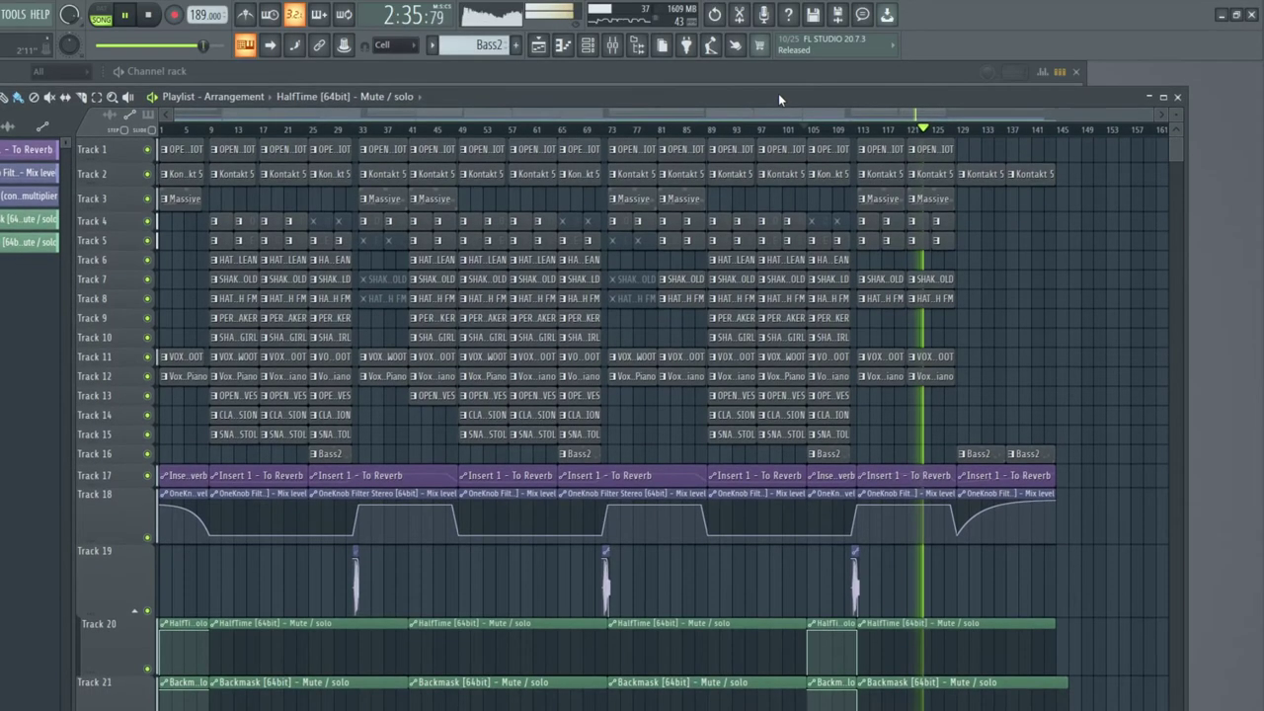
pyautogui.doubleClick(1060, 95)
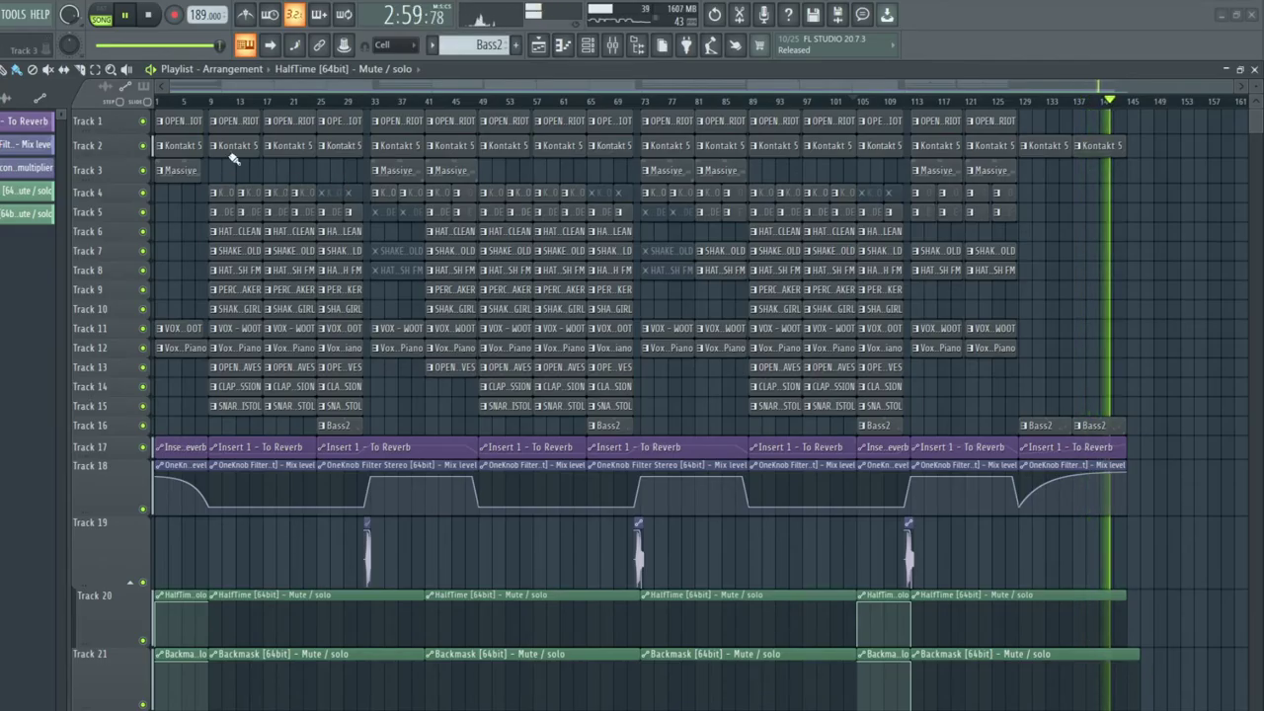
# Step: Open Ozone 9 on the Master channel and load its Depth and Clarity preset
pyautogui.click(614, 49)
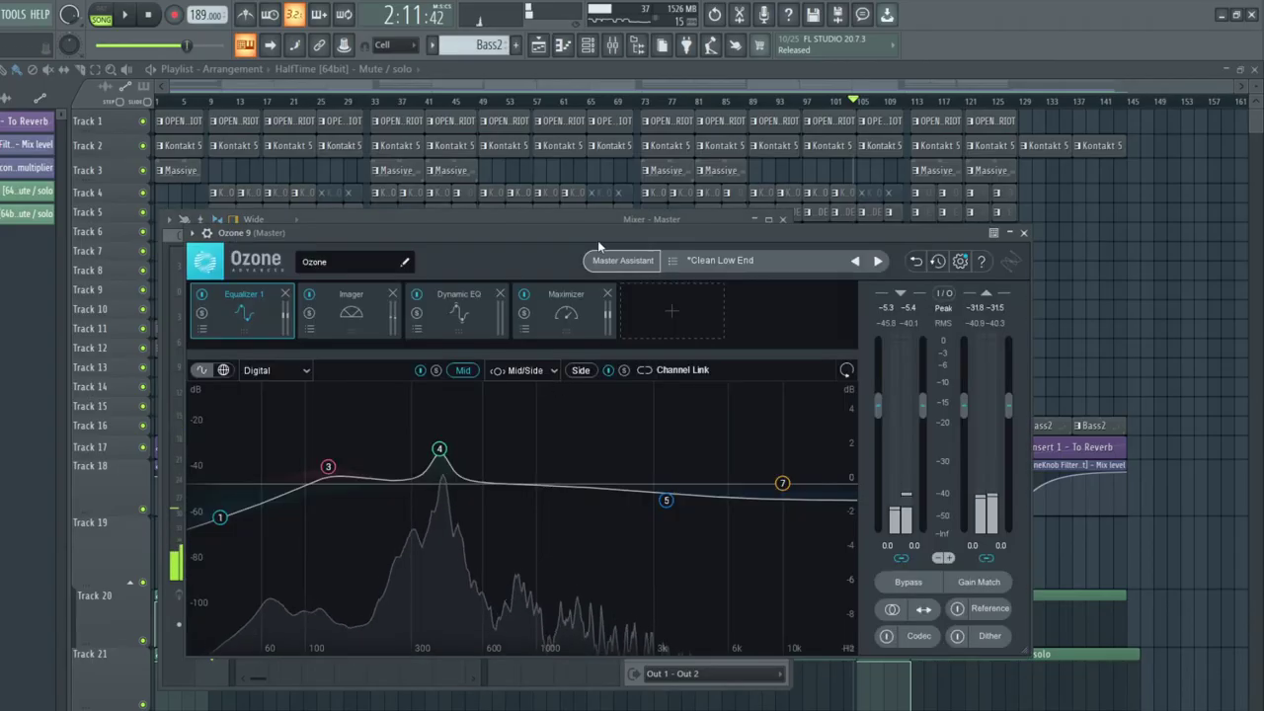
pyautogui.moveTo(597, 237); pyautogui.dragTo(500, 224)
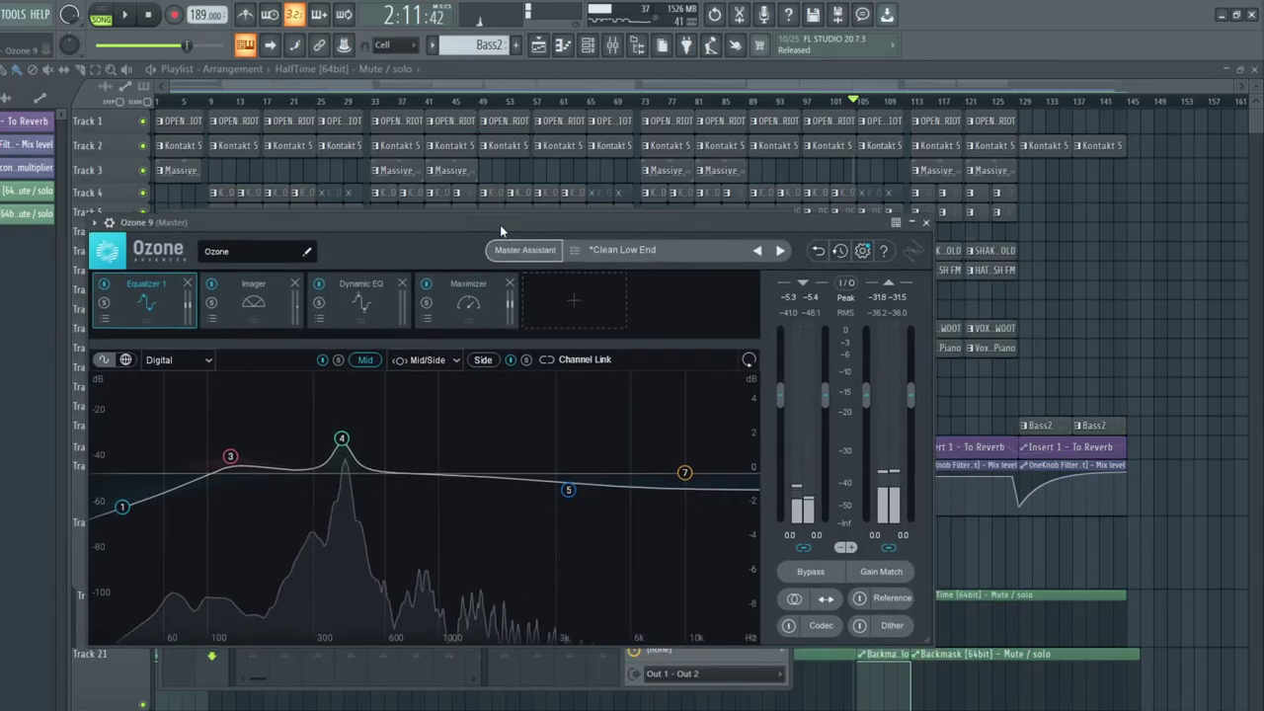
pyautogui.click(575, 251)
pyautogui.scroll(-5, 297, 543)
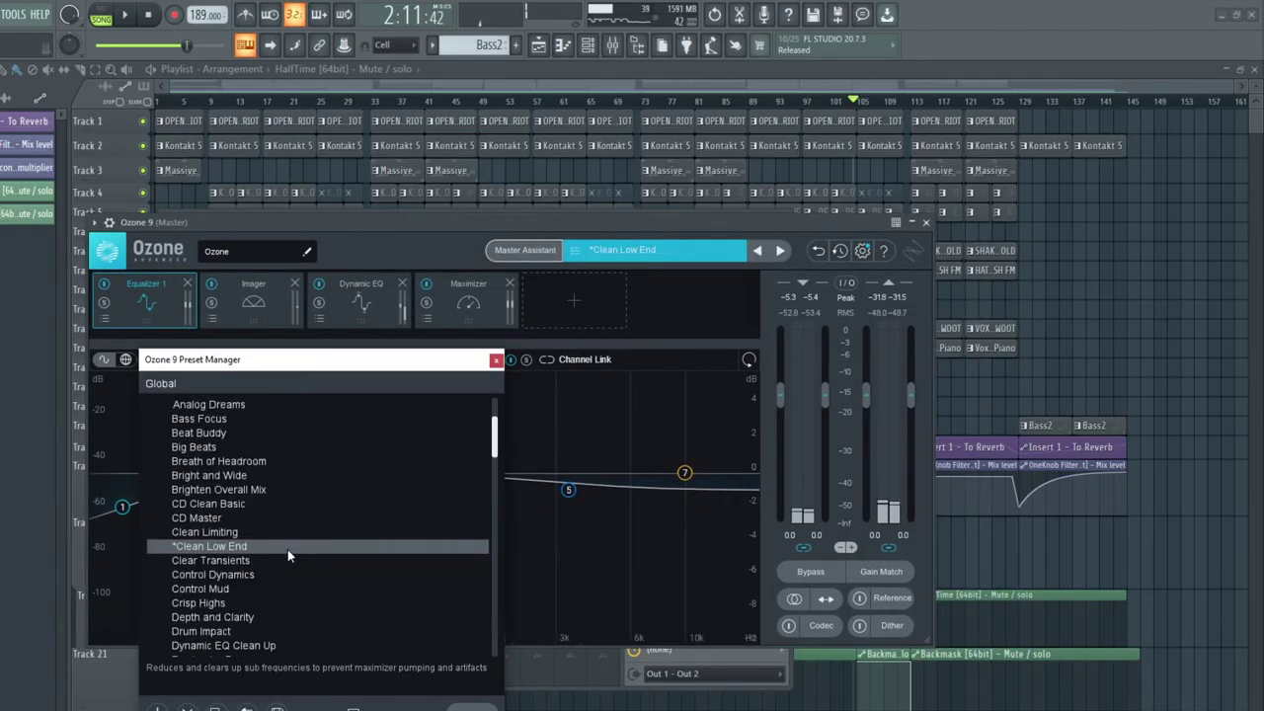
pyautogui.click(221, 491)
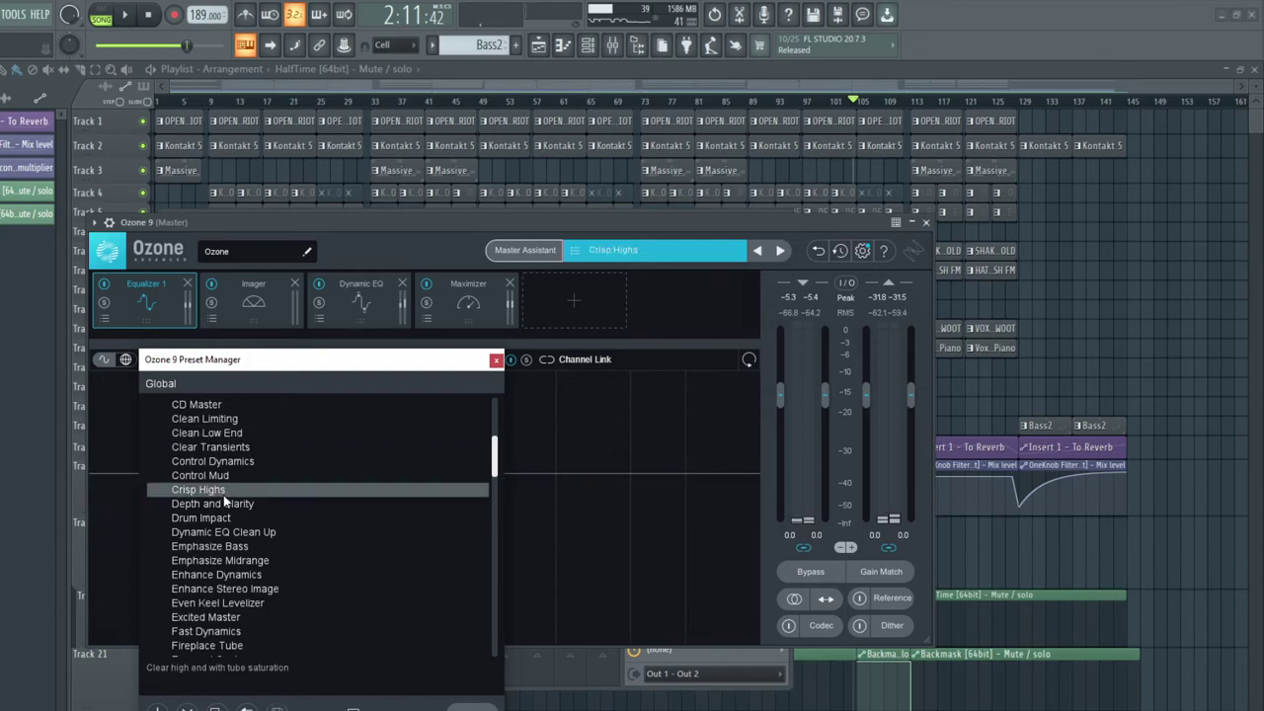
pyautogui.click(227, 503)
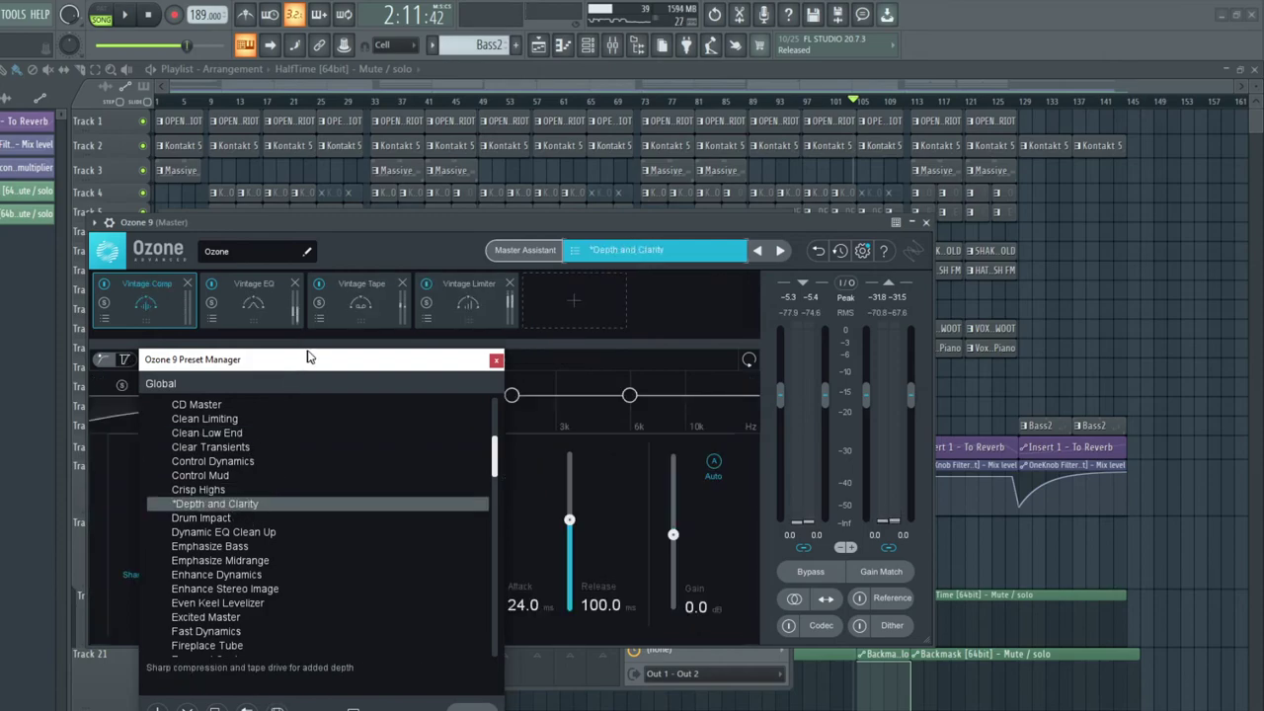
pyautogui.moveTo(308, 357); pyautogui.dragTo(377, 346)
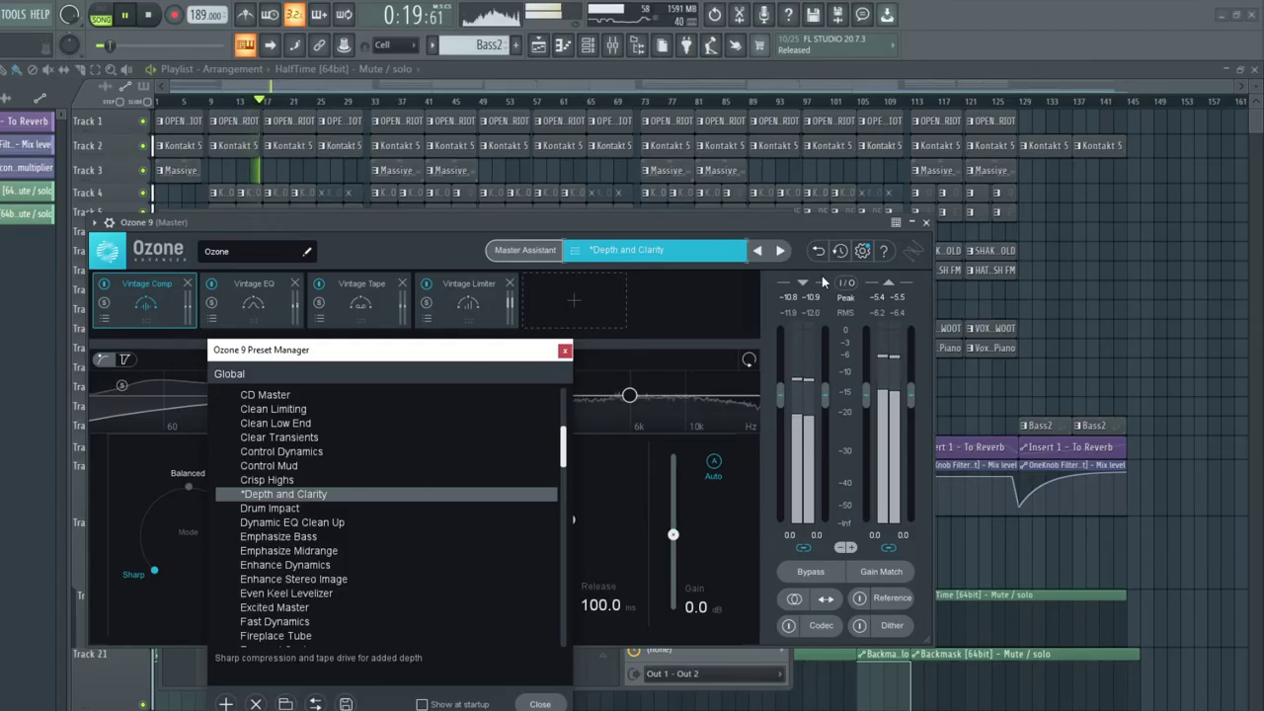
# Step: Check Insert 1's effect chain in the mixer during playback, with the Ozone windows moved aside, and close the mixer
pyautogui.moveTo(741, 223); pyautogui.dragTo(741, 312)
pyautogui.click(723, 217)
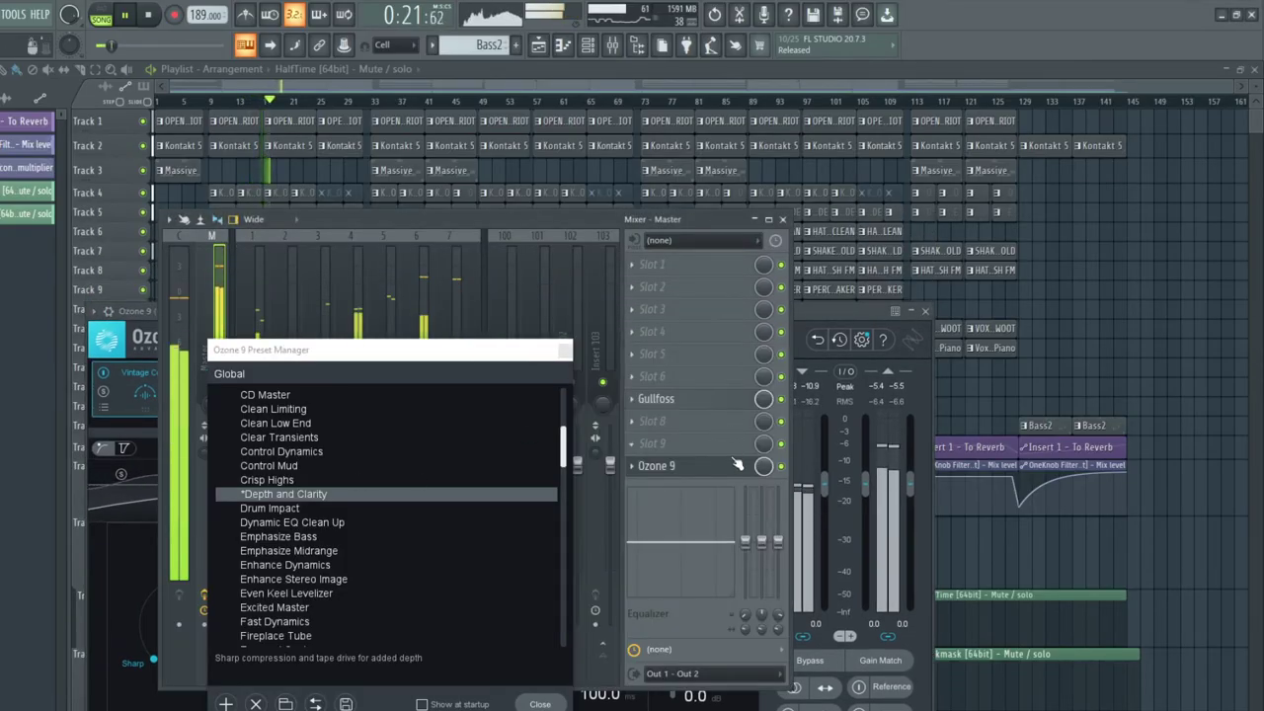
pyautogui.click(261, 282)
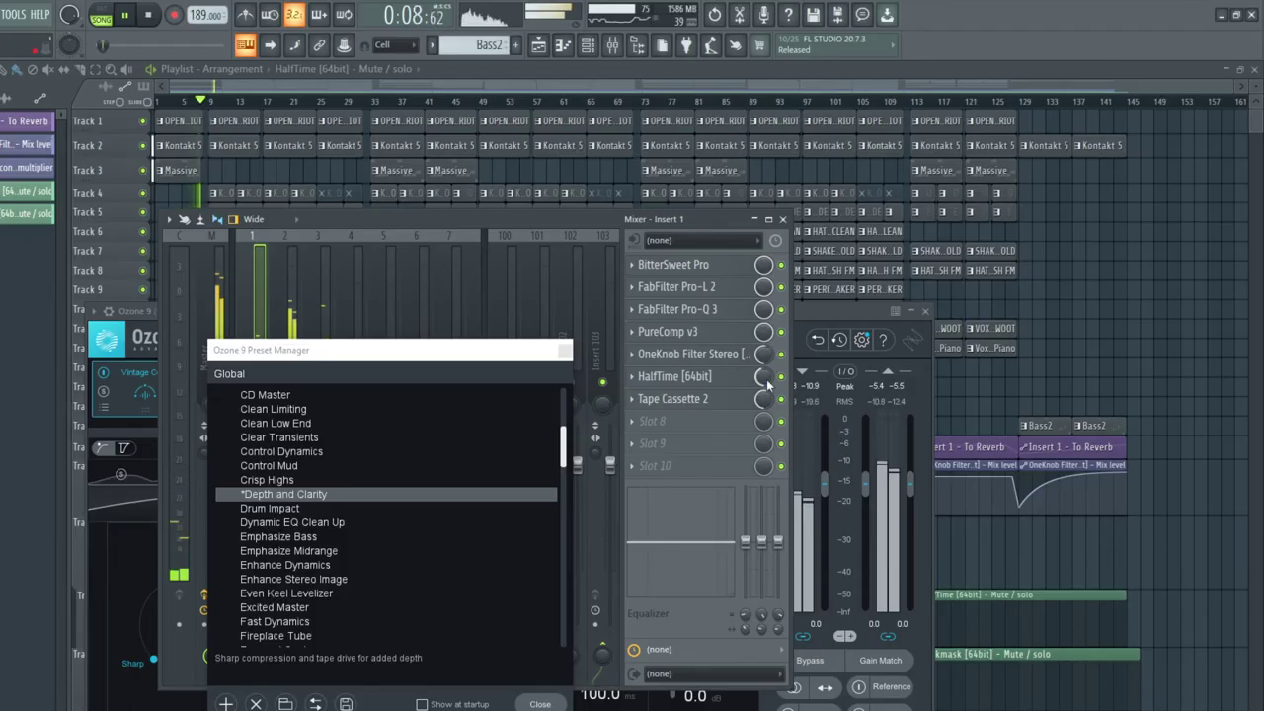
pyautogui.moveTo(478, 353); pyautogui.dragTo(588, 269)
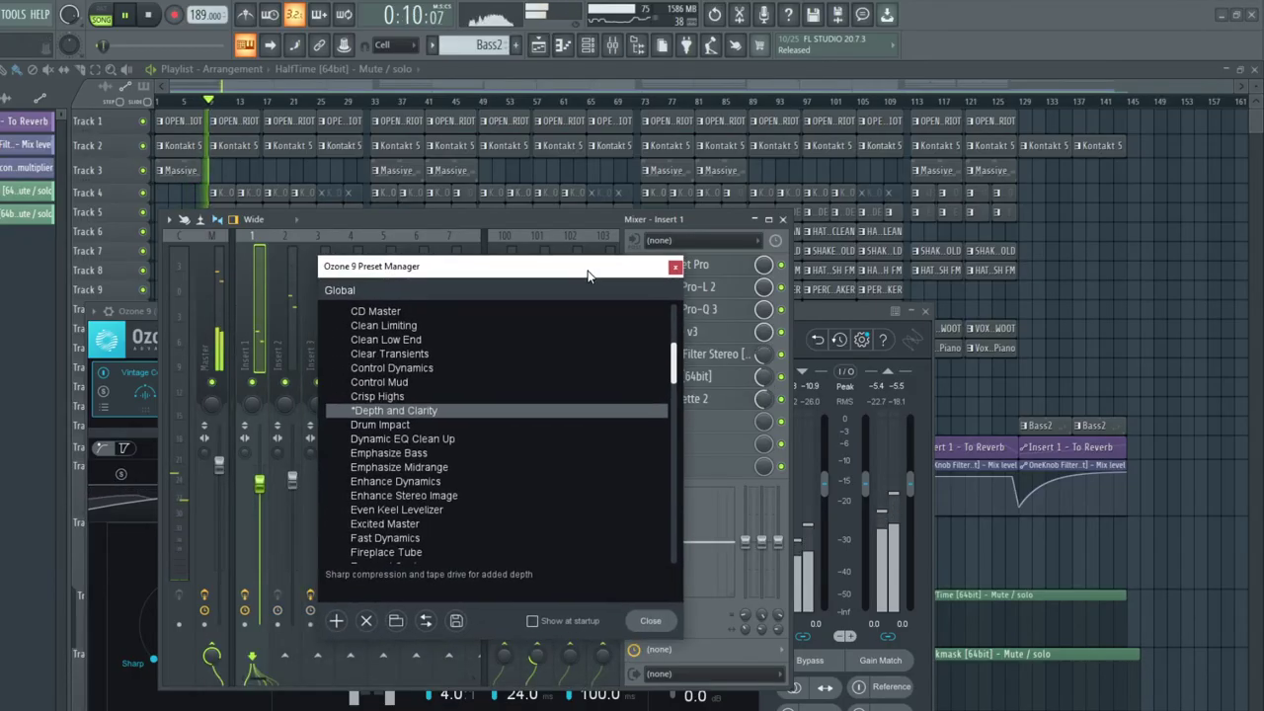
pyautogui.click(782, 219)
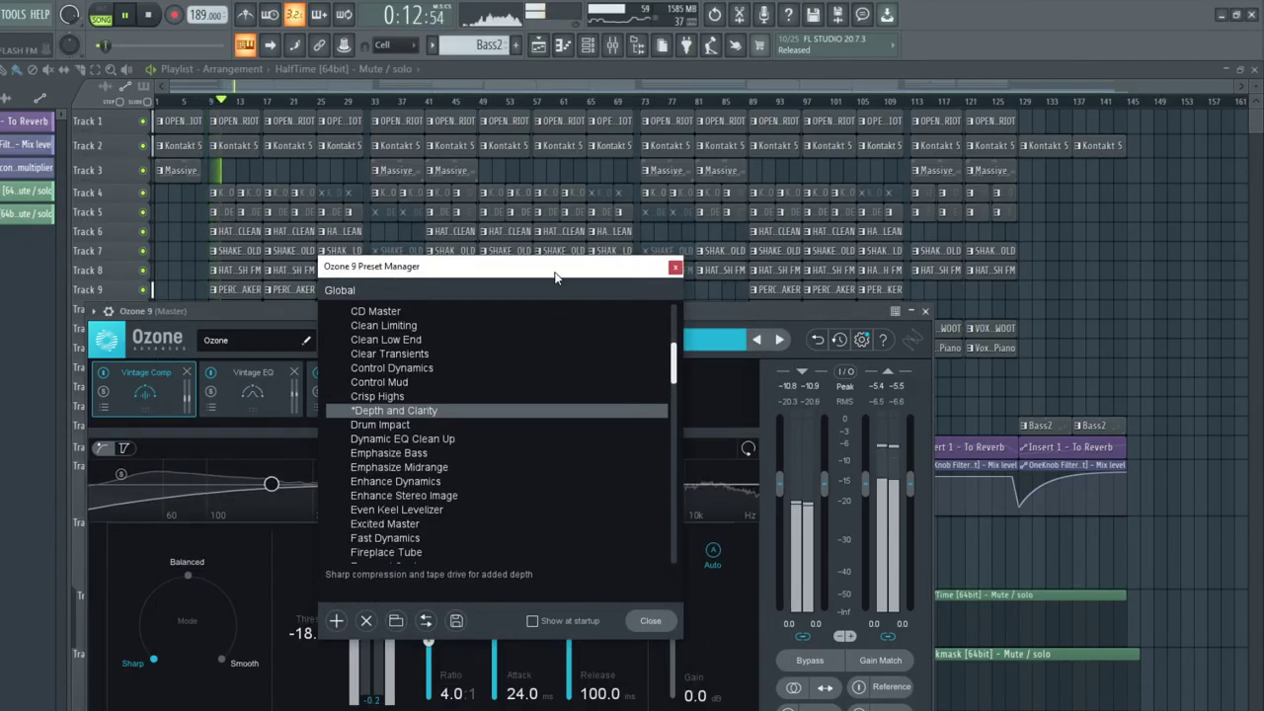
# Step: Try the Ozone presets Control Mud and Fireplace Tube on the master during playback
pyautogui.moveTo(553, 273); pyautogui.dragTo(568, 304)
pyautogui.click(429, 410)
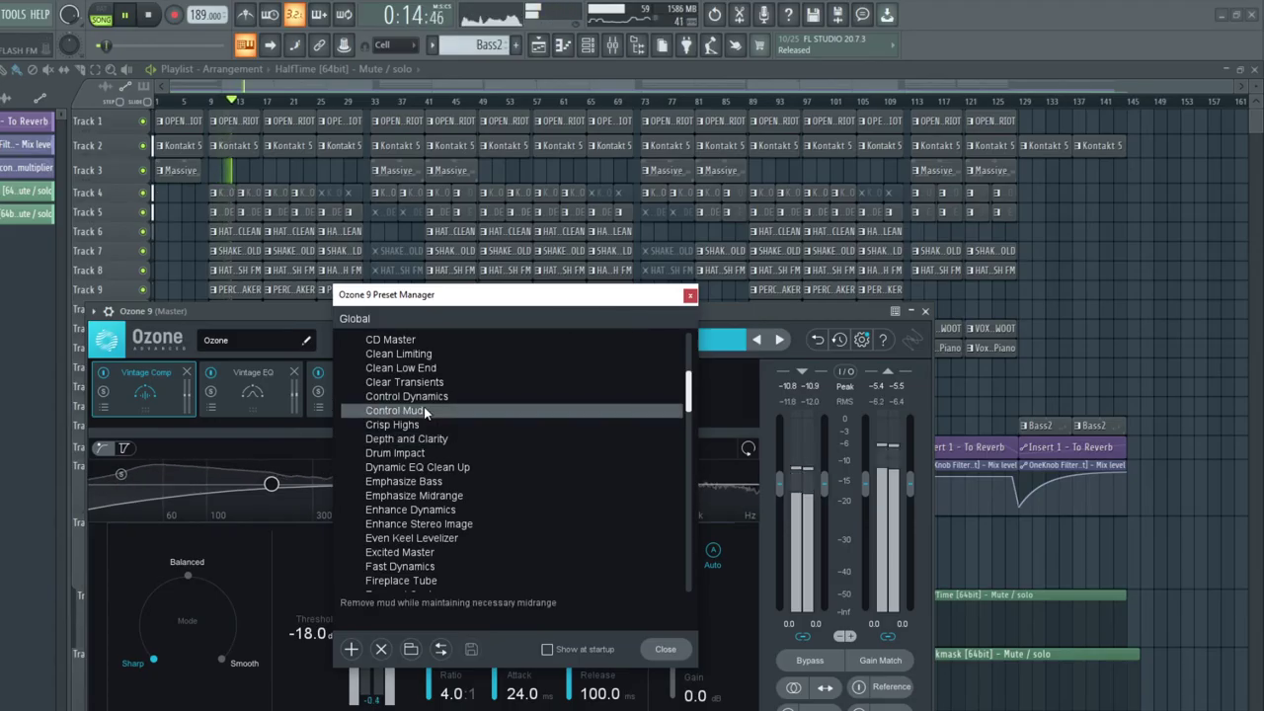
pyautogui.scroll(-2, 457, 447)
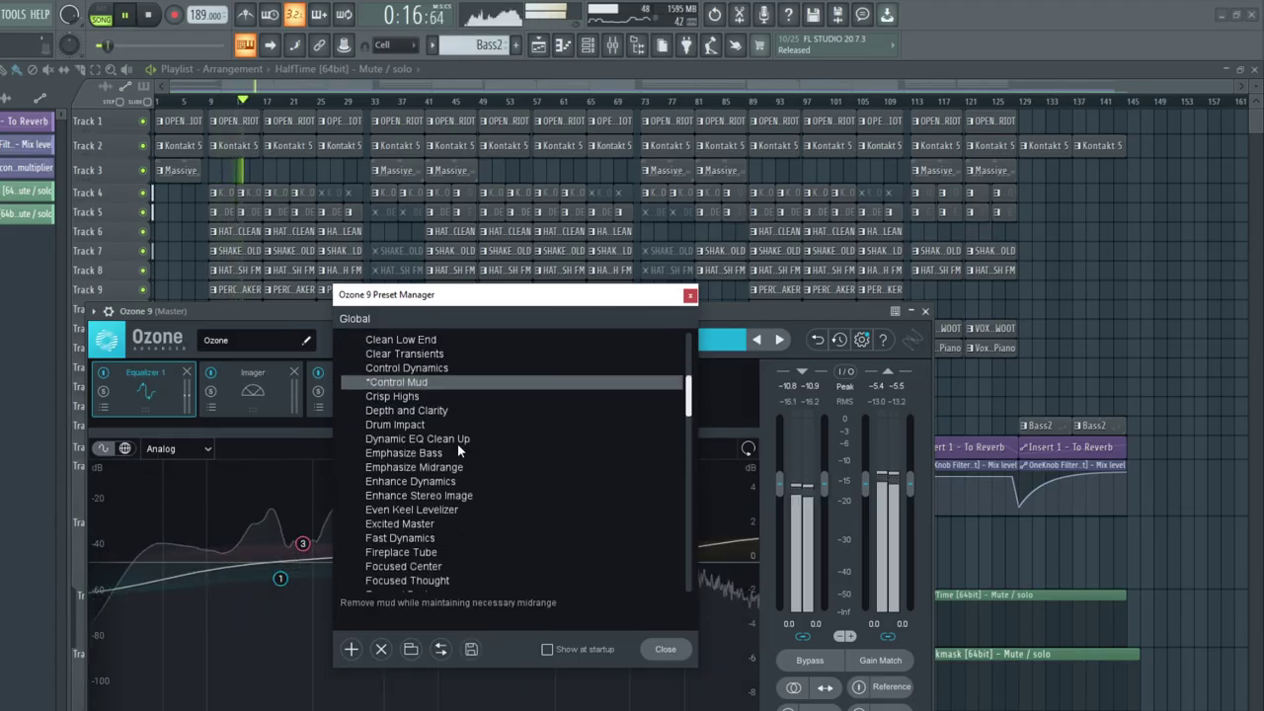
pyautogui.scroll(-1, 457, 443)
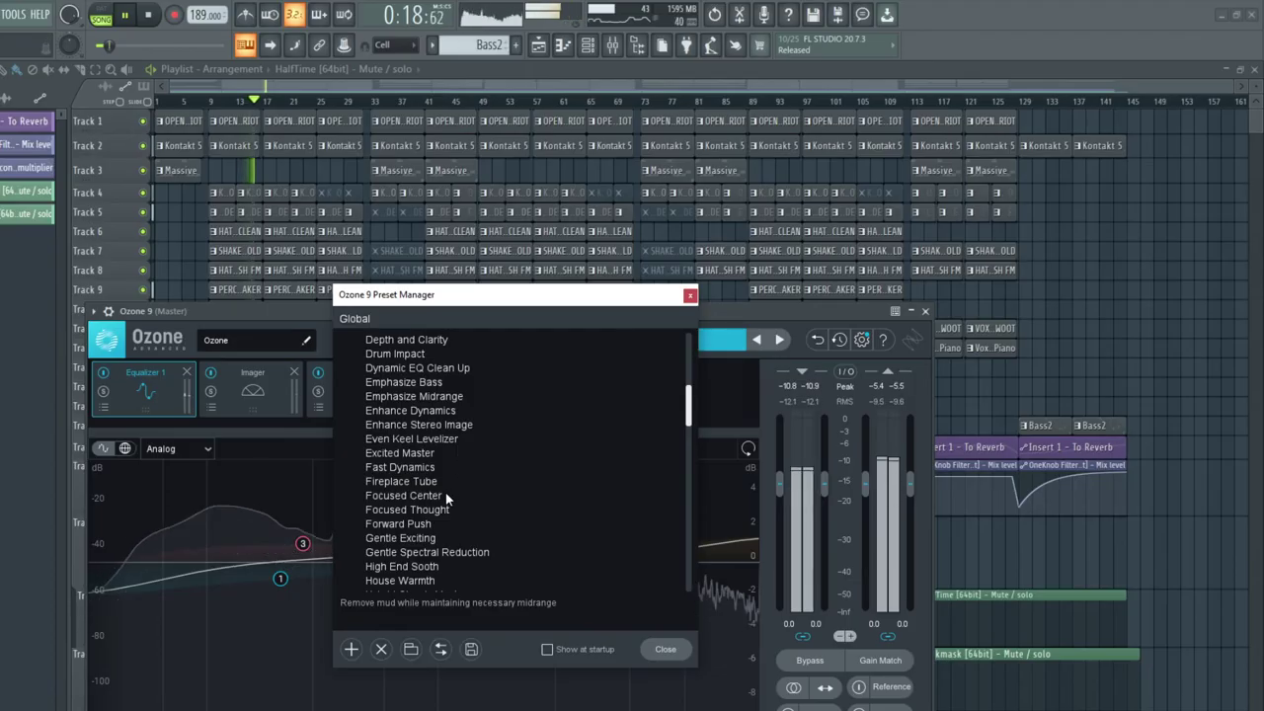
pyautogui.click(433, 482)
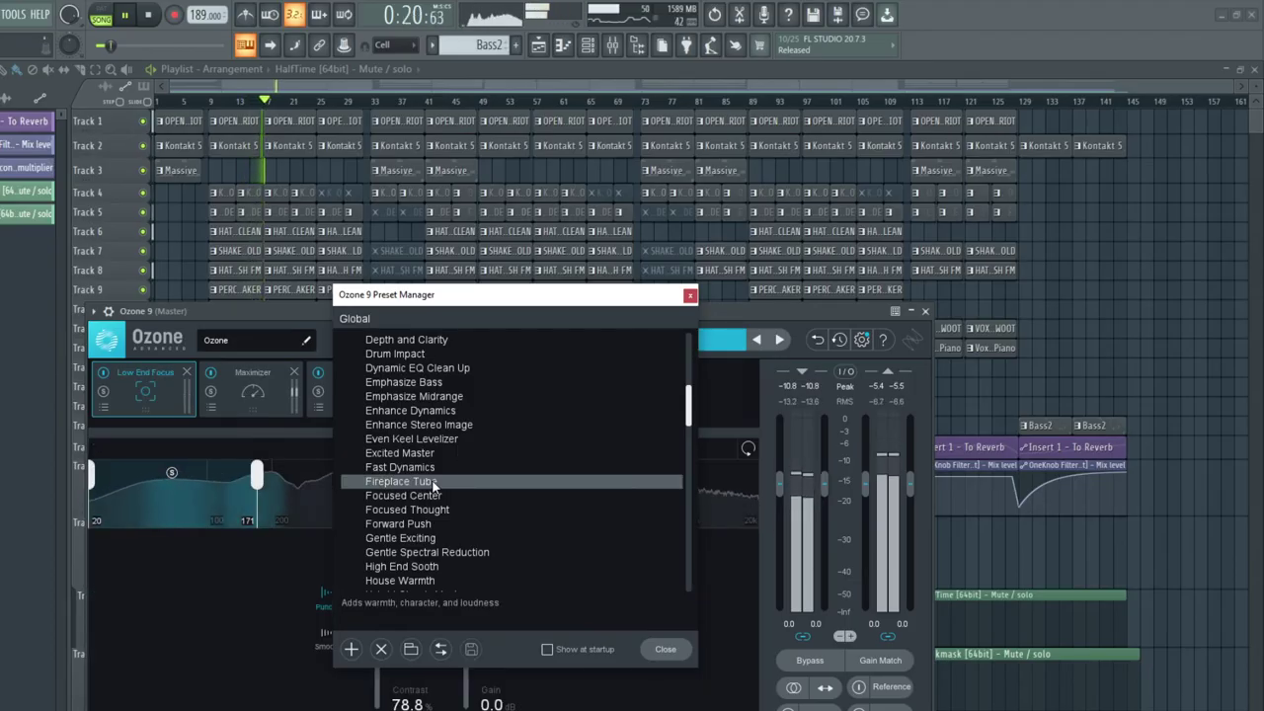
pyautogui.scroll(-1, 444, 456)
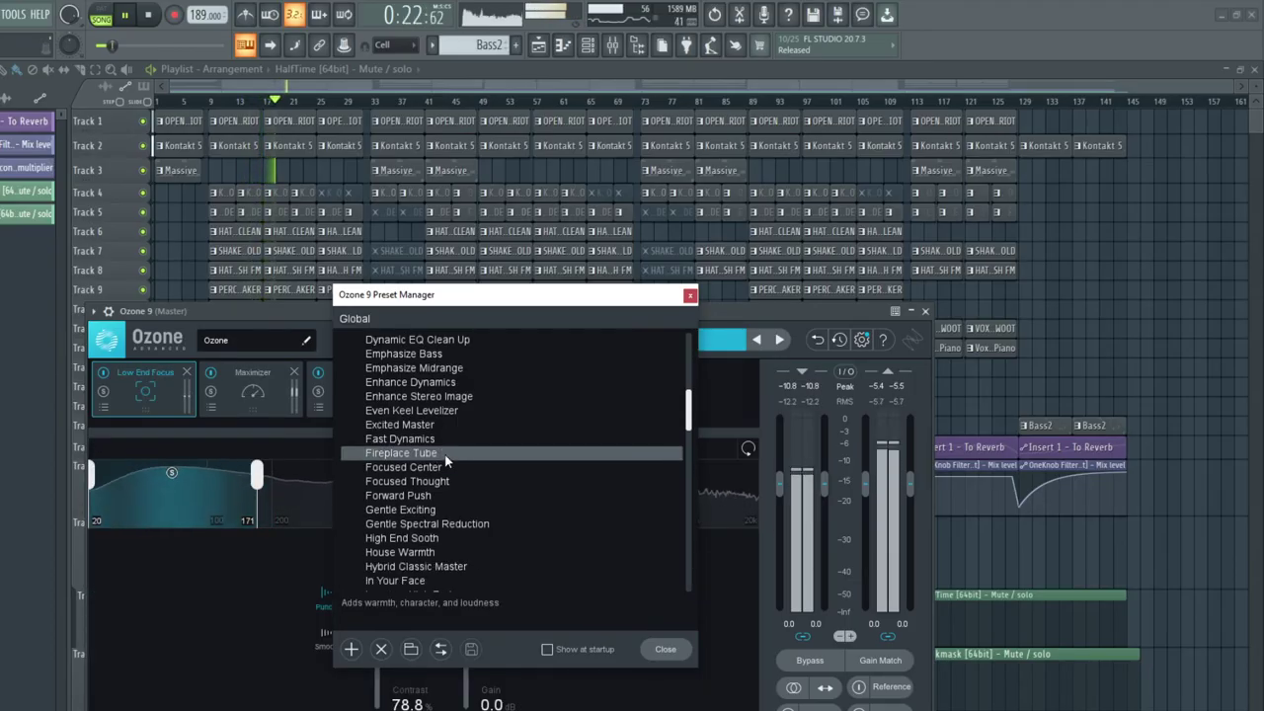
# Step: Load Ozone's Even Keel Levelizer preset on the master and close the preset manager
pyautogui.click(416, 413)
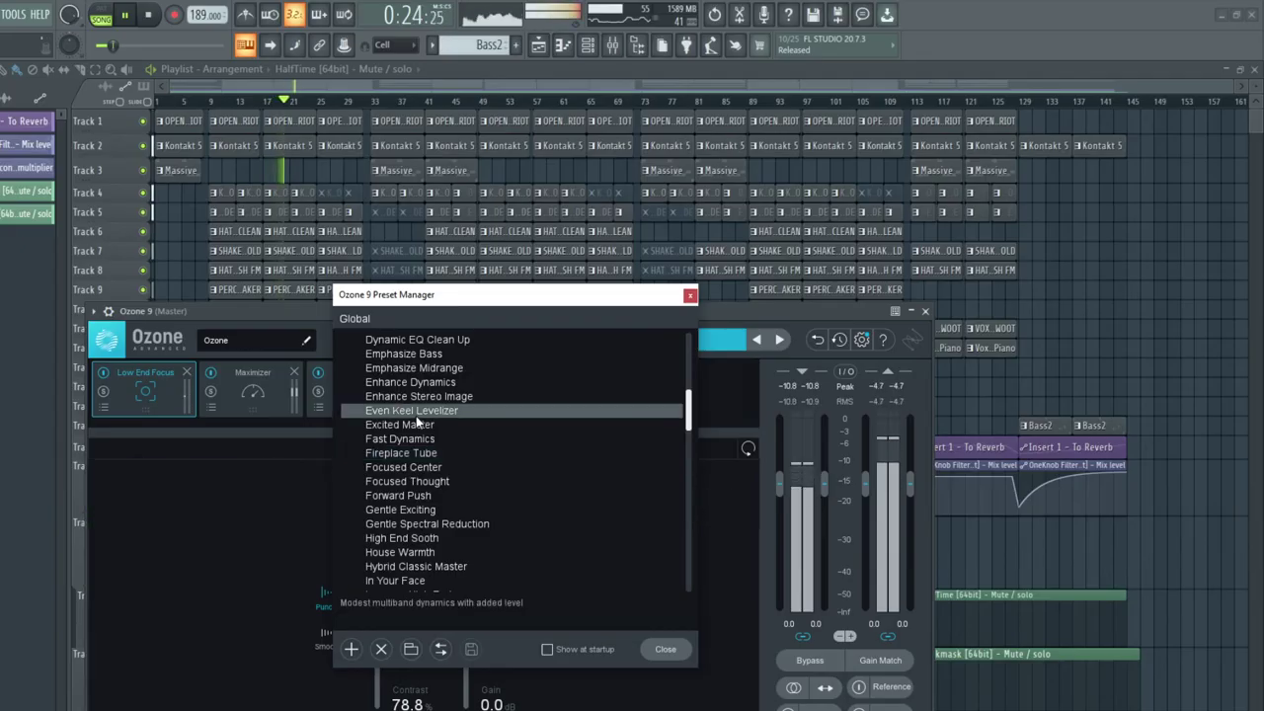
pyautogui.scroll(-2, 419, 435)
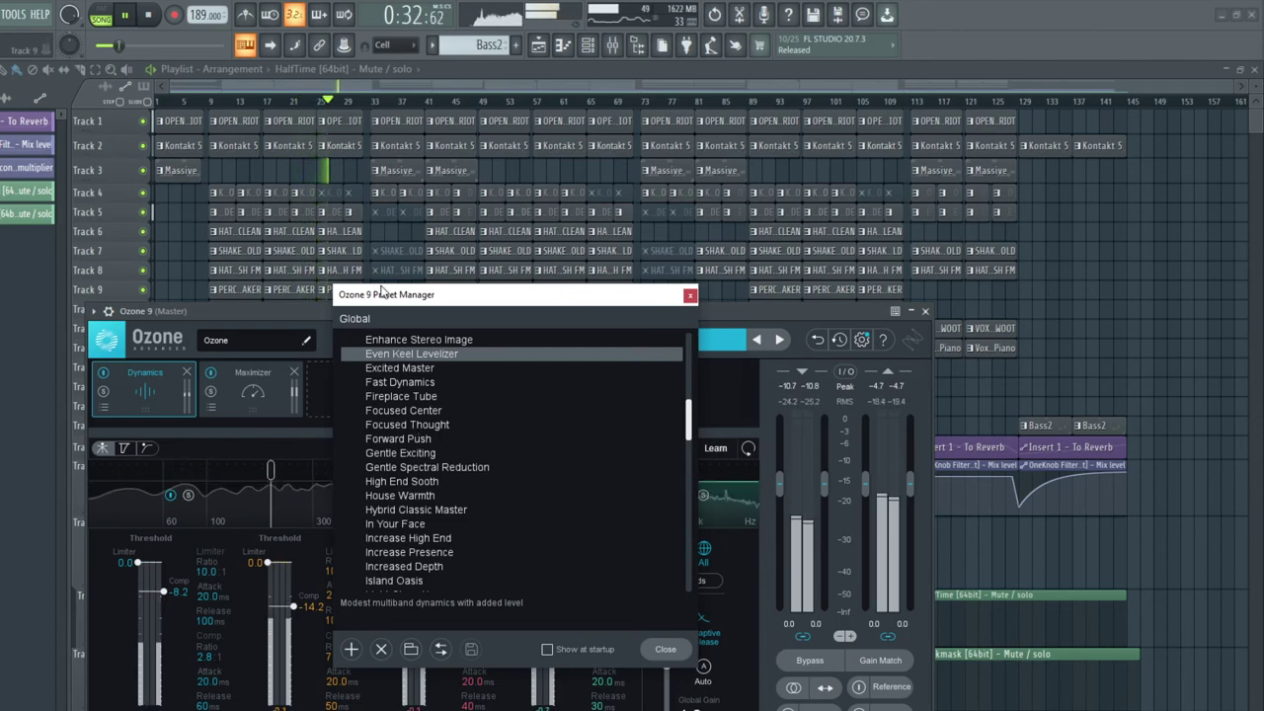
pyautogui.click(689, 295)
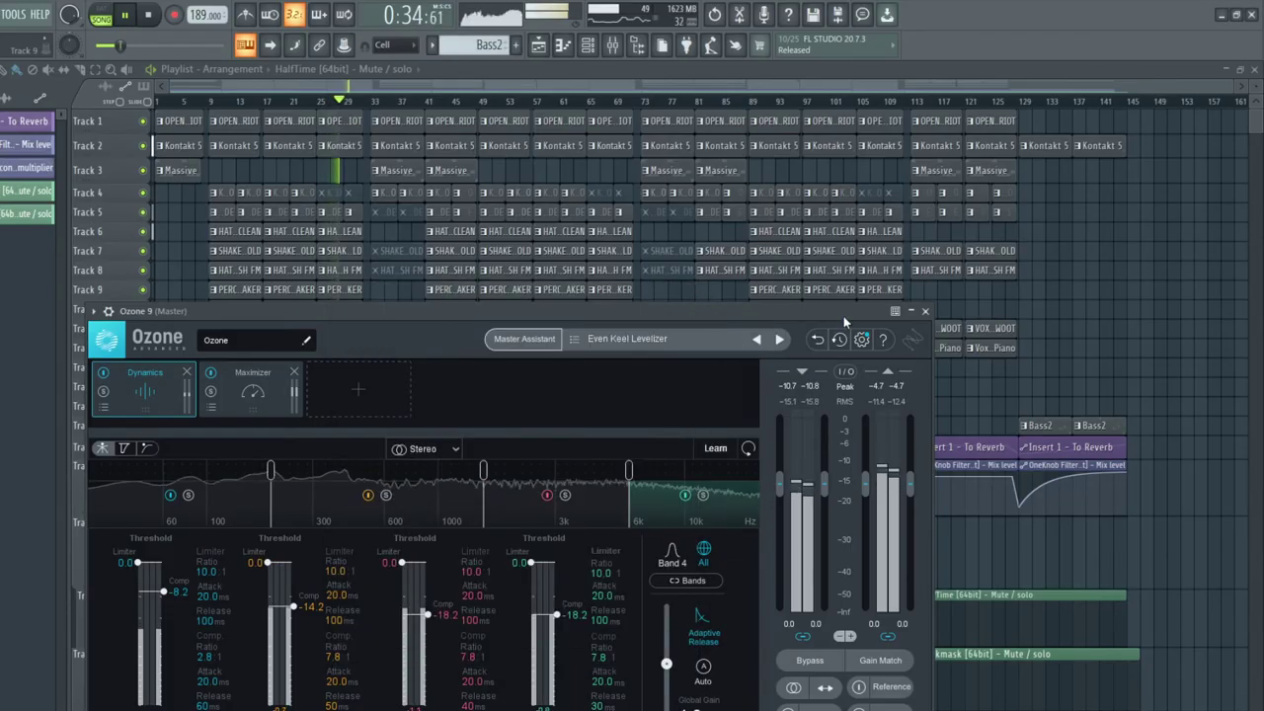
# Step: Close Ozone, select the Bass2 pattern in the playlist, and move the playlist aside to expose the channel rack
pyautogui.click(925, 311)
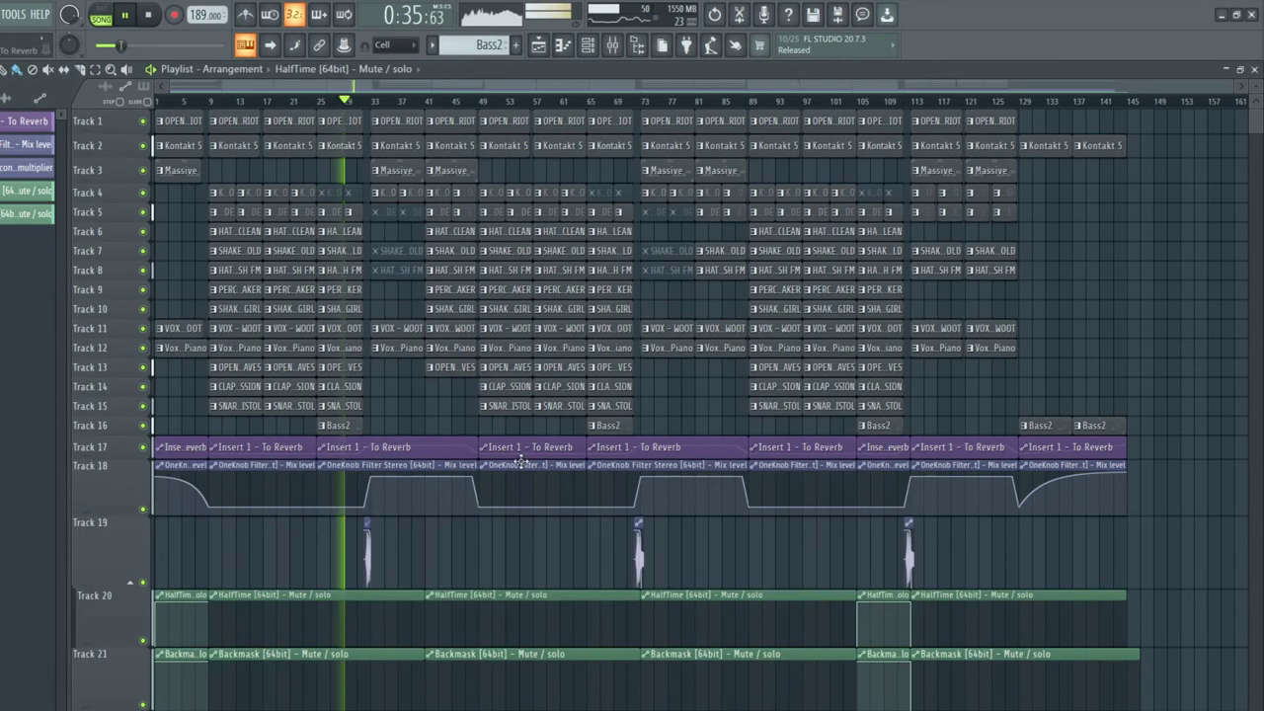
pyautogui.click(337, 425)
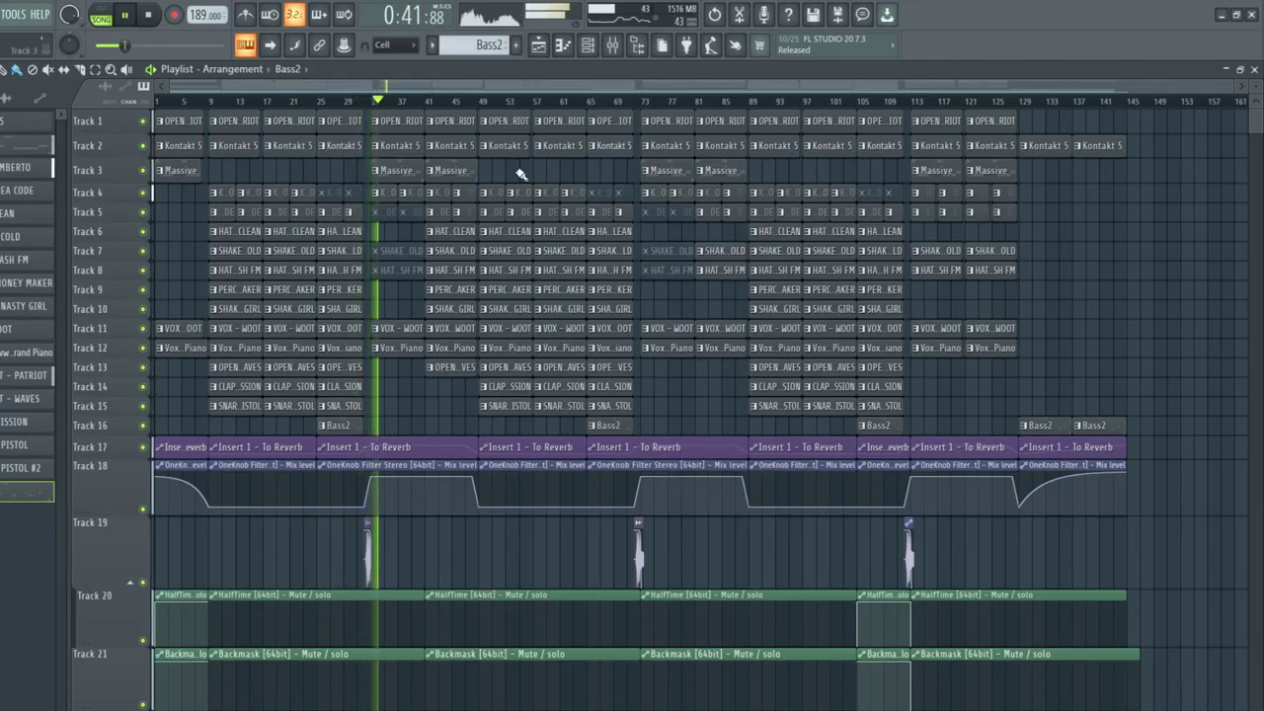
pyautogui.doubleClick(512, 68)
pyautogui.moveTo(510, 89); pyautogui.dragTo(708, 396)
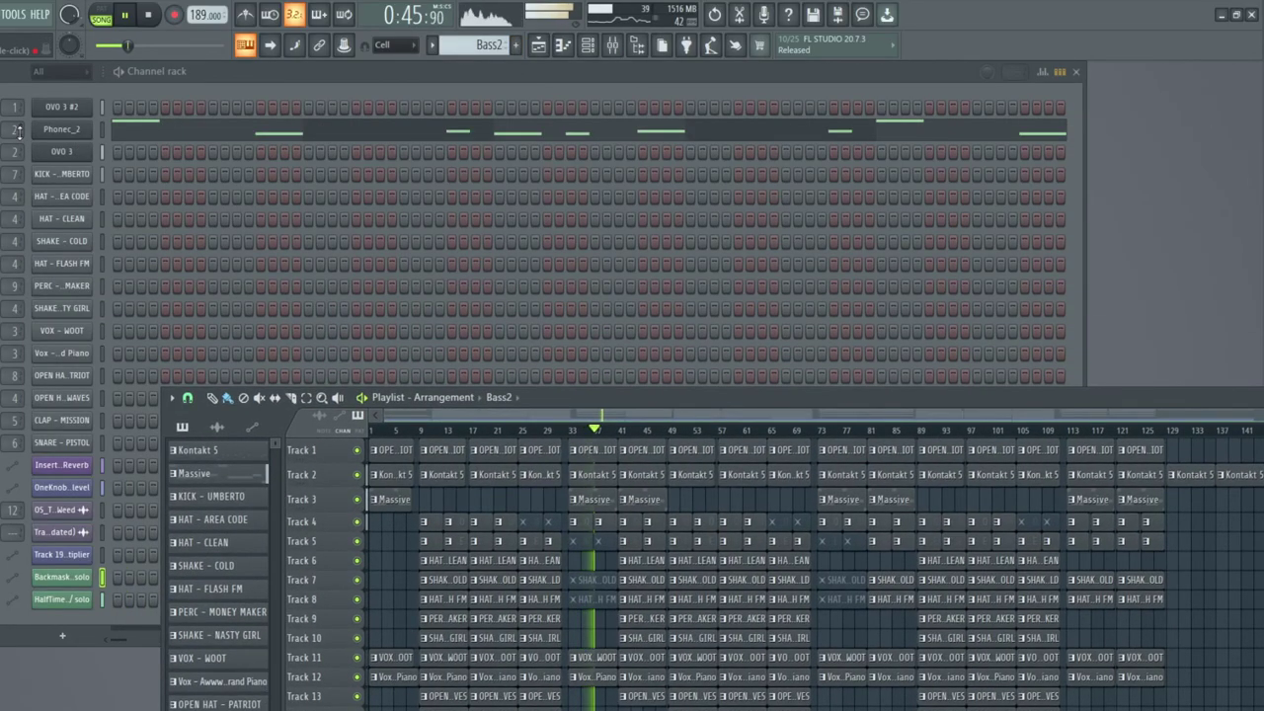
# Step: Play the Bass2 pattern on its own and route the Phonec_2 channel to mixer track 7
pyautogui.press('space')
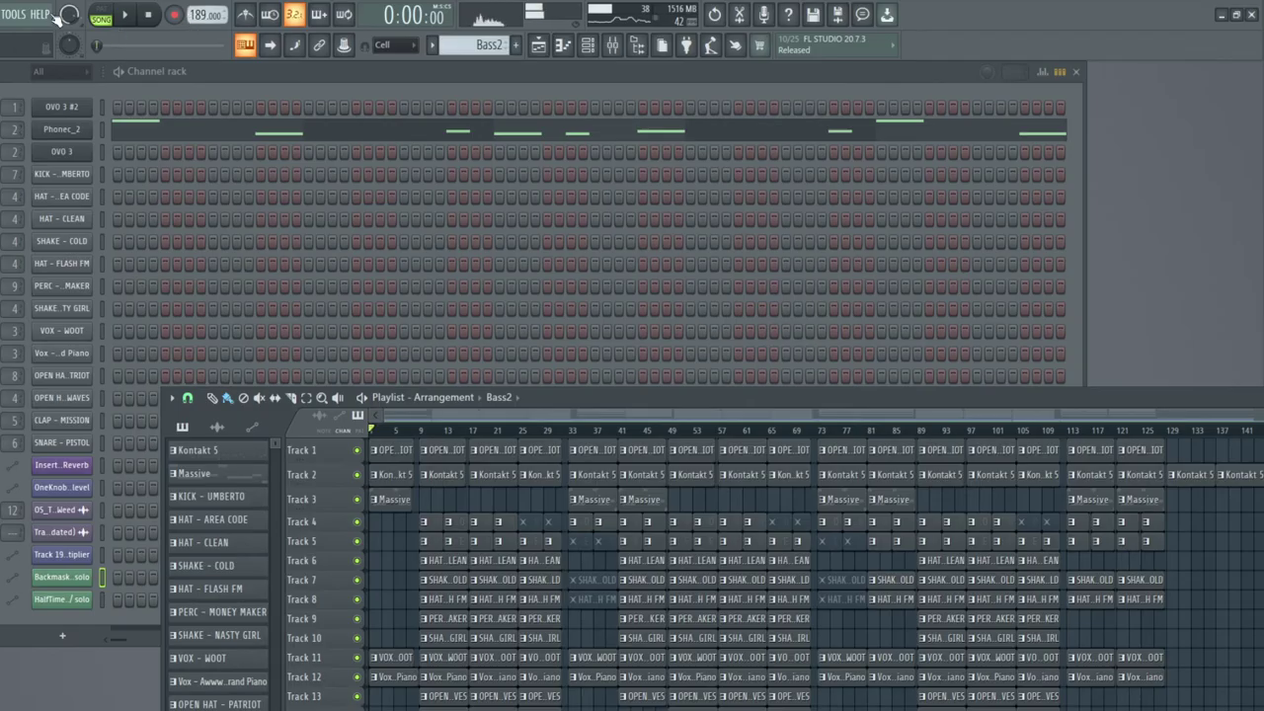
pyautogui.click(111, 11)
pyautogui.press('space')
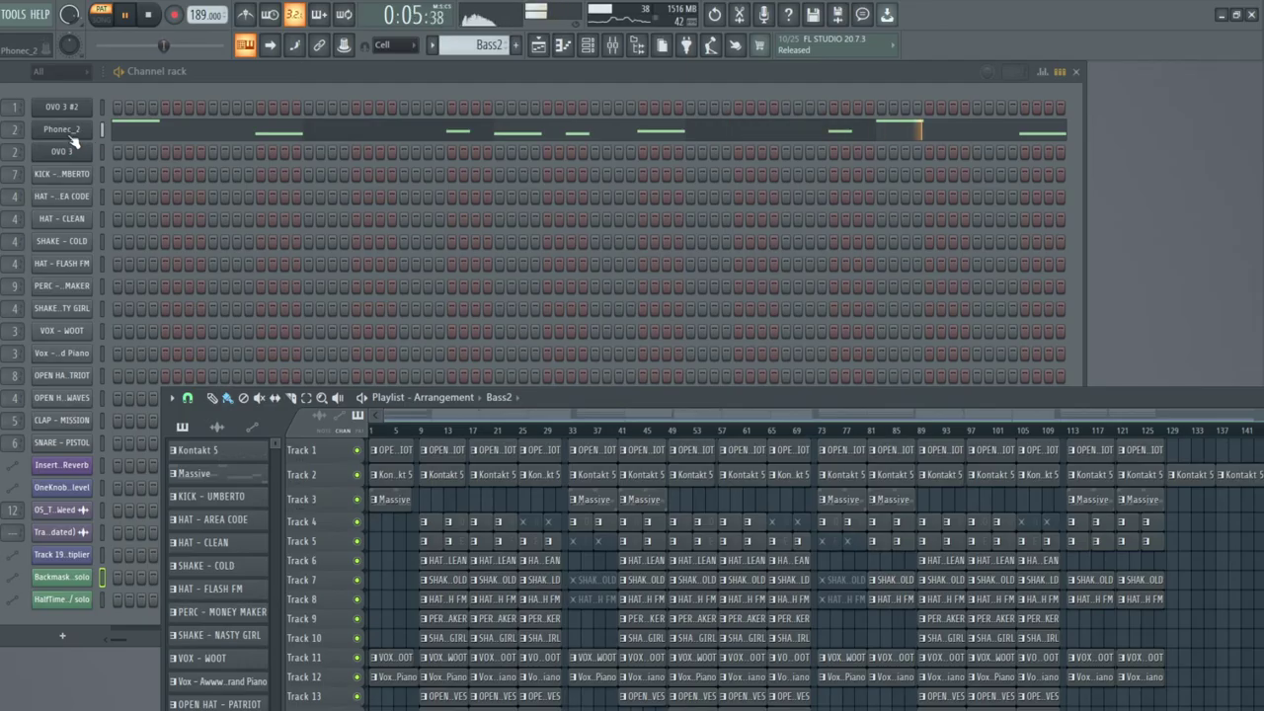
pyautogui.click(13, 131)
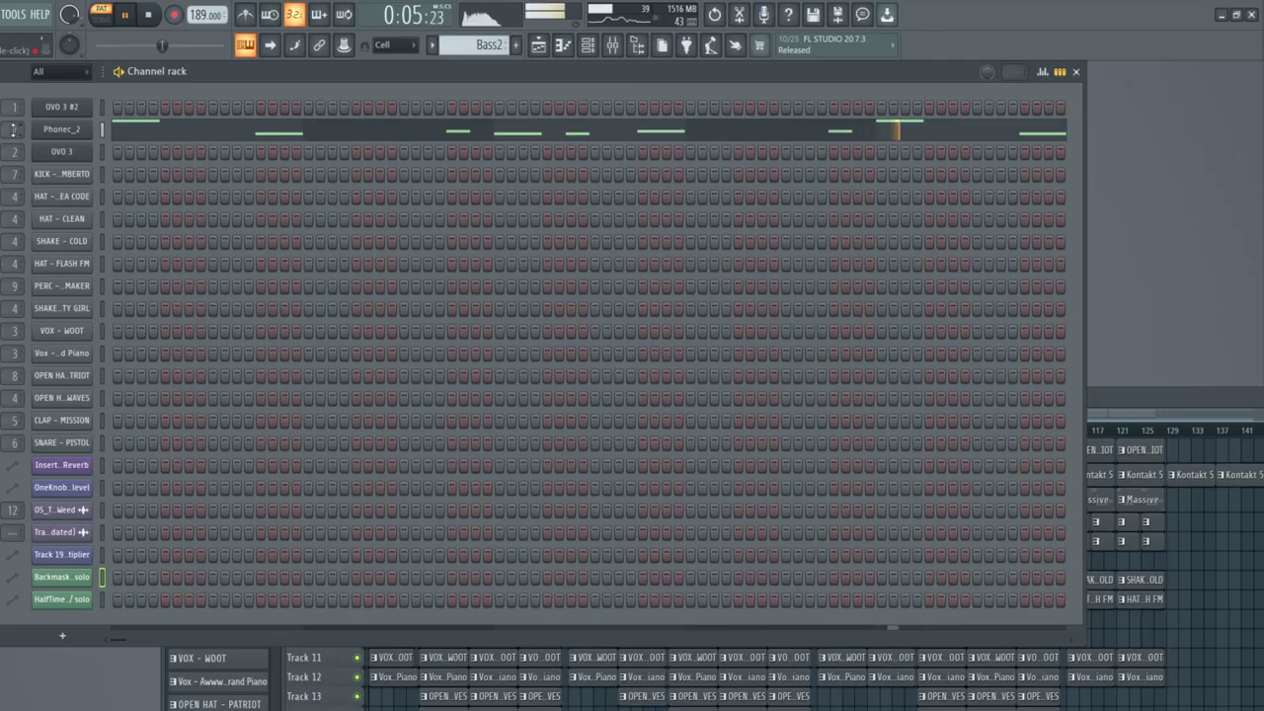
# Step: Bring the playlist back into view and play the full song from bar 25
pyautogui.moveTo(1099, 397); pyautogui.dragTo(937, 198)
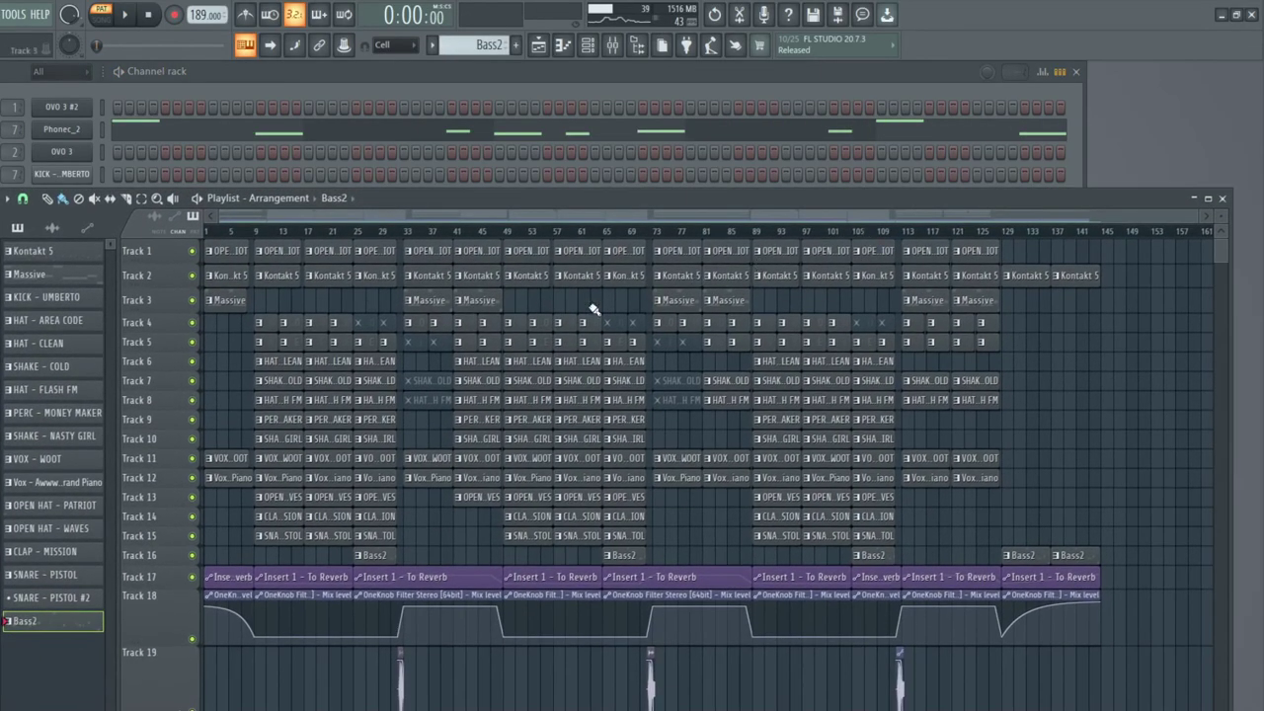
pyautogui.click(359, 234)
pyautogui.press('space')
pyautogui.moveTo(390, 198); pyautogui.dragTo(384, 148)
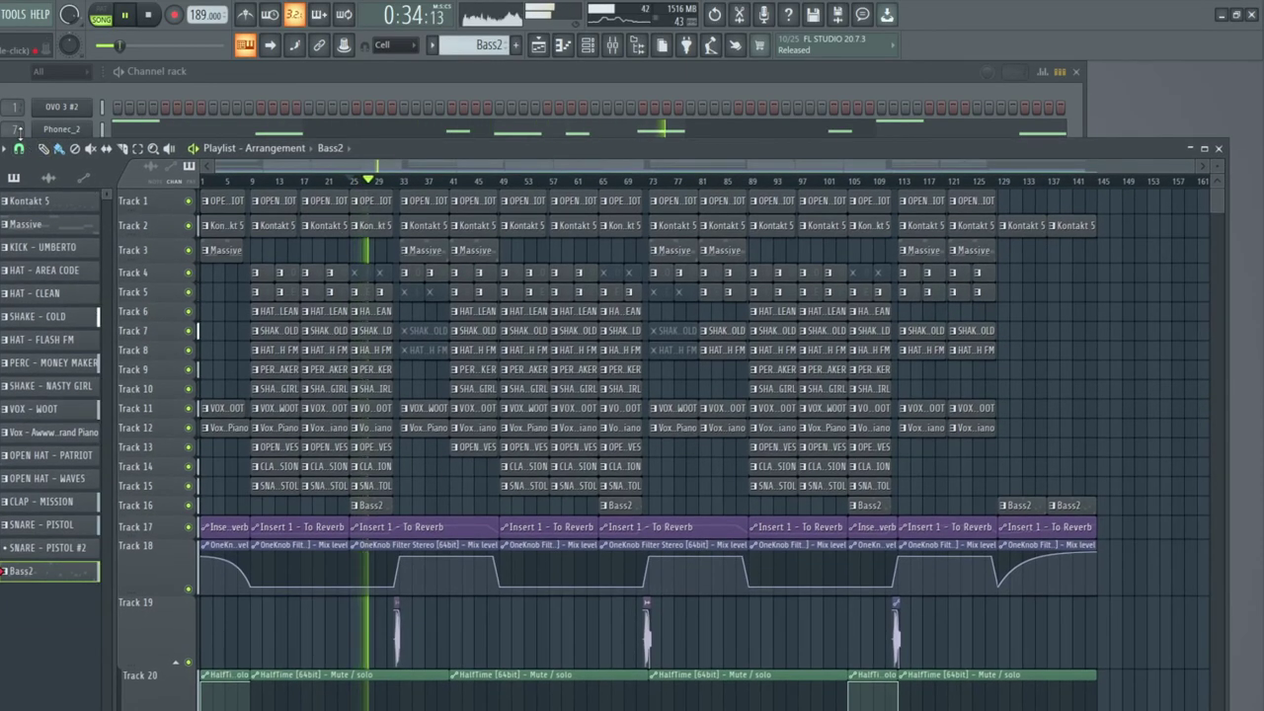
# Step: Open Bark Of Dog 2 on mixer Insert 7 and set its frequency to 80 Hz
pyautogui.click(17, 129)
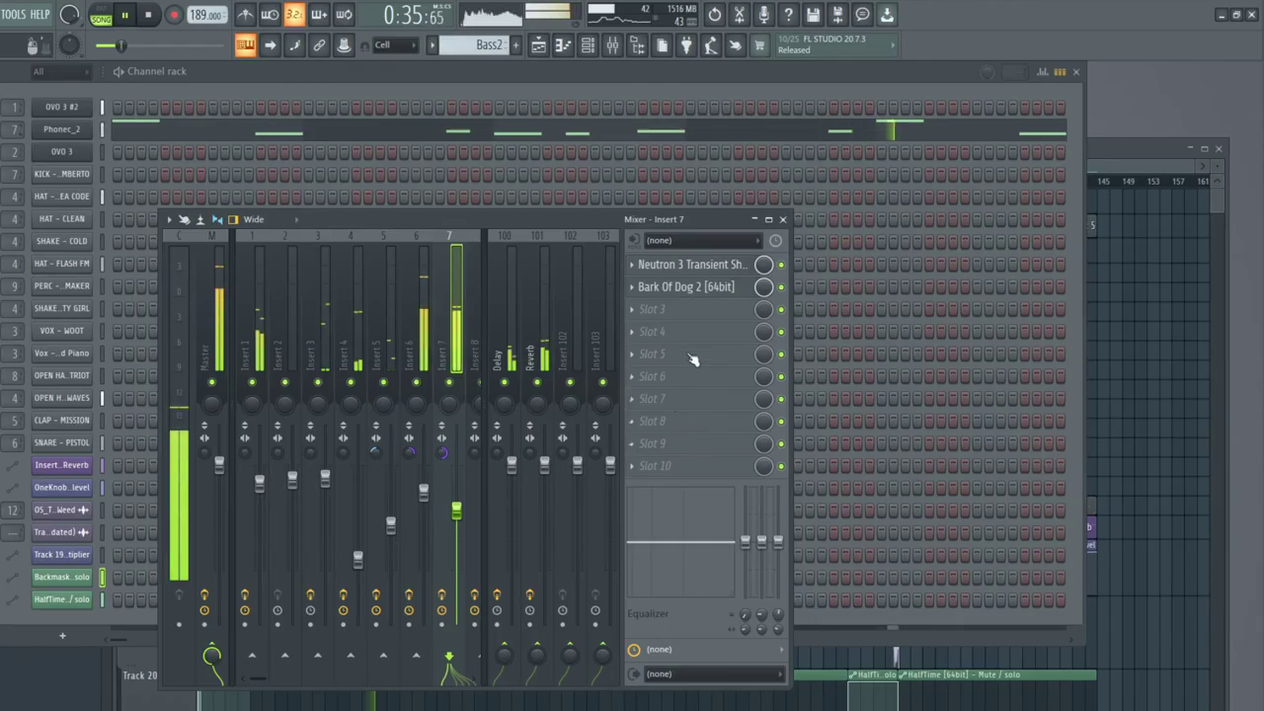
pyautogui.click(691, 286)
pyautogui.moveTo(340, 491)
pyautogui.mouseDown()
pyautogui.moveTo(328, 485)
pyautogui.moveTo(328, 498)
pyautogui.mouseUp()
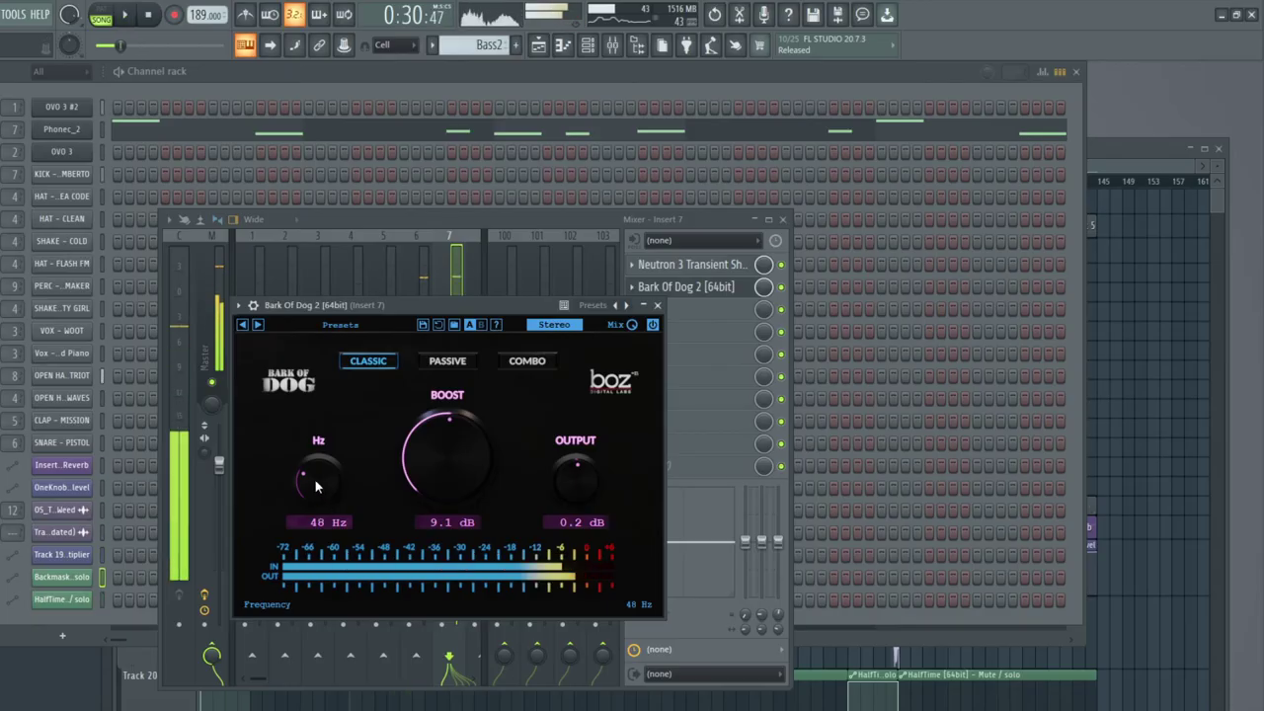
pyautogui.moveTo(315, 480); pyautogui.dragTo(331, 469)
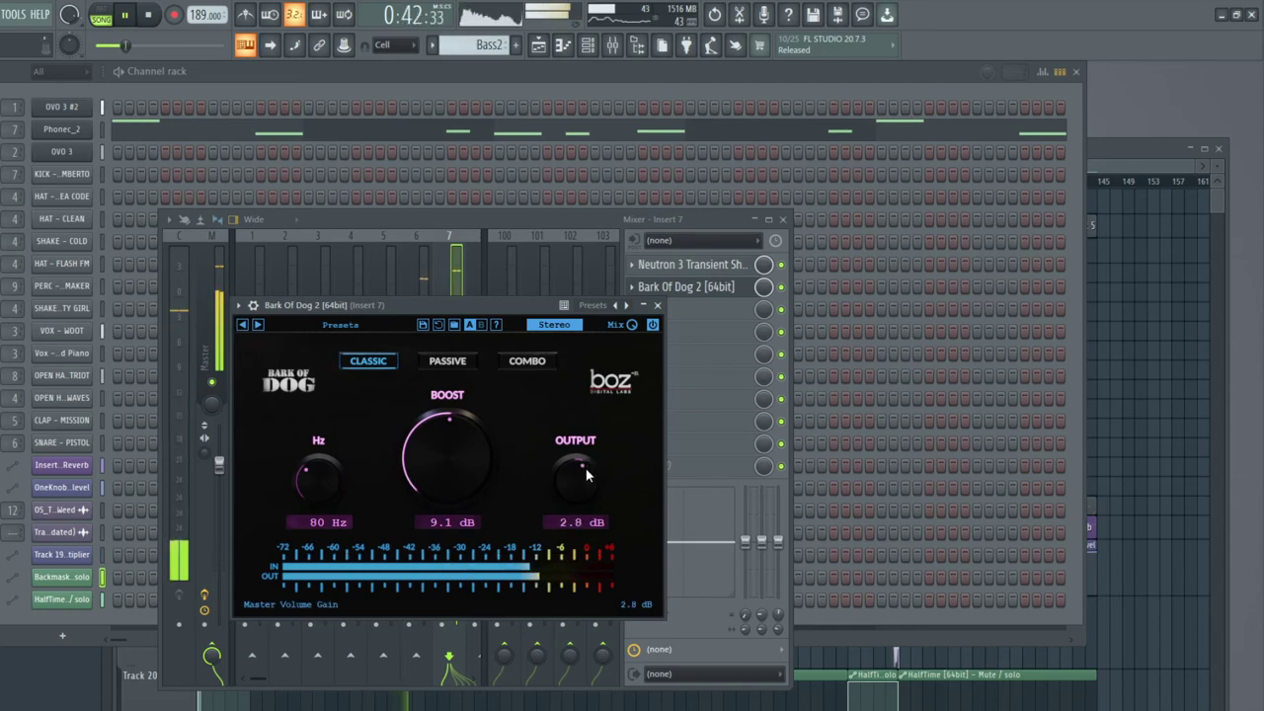
# Step: Balance Bark Of Dog 2 on Insert 7 during playback, with output at -3.1 dB and boost at 9.3 dB
pyautogui.moveTo(585, 475); pyautogui.dragTo(583, 501)
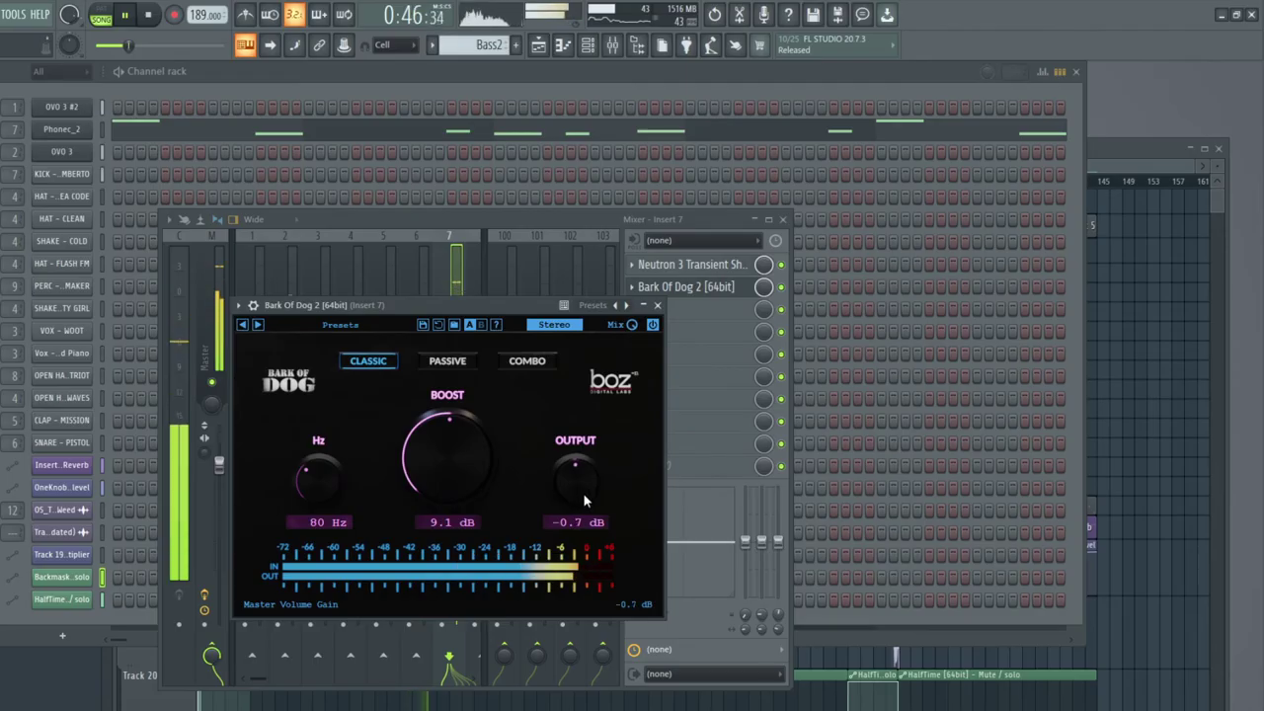
pyautogui.moveTo(463, 485); pyautogui.dragTo(453, 455)
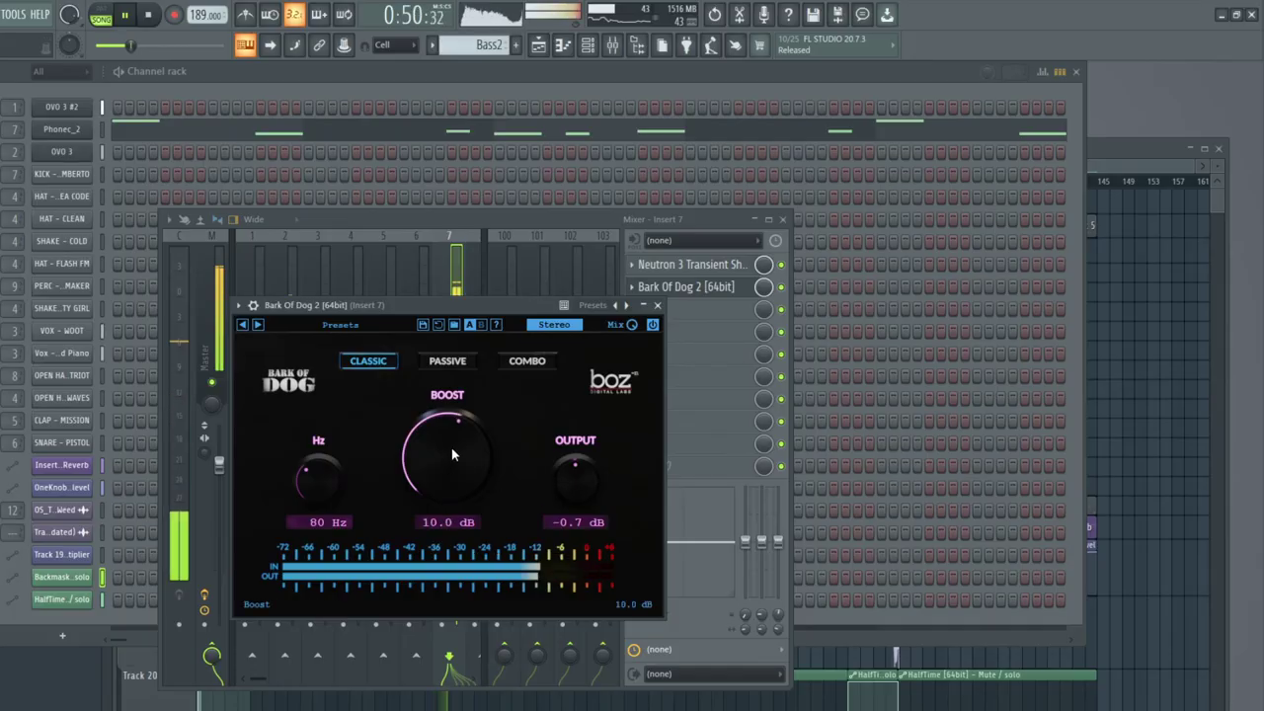
pyautogui.moveTo(580, 478); pyautogui.dragTo(582, 497)
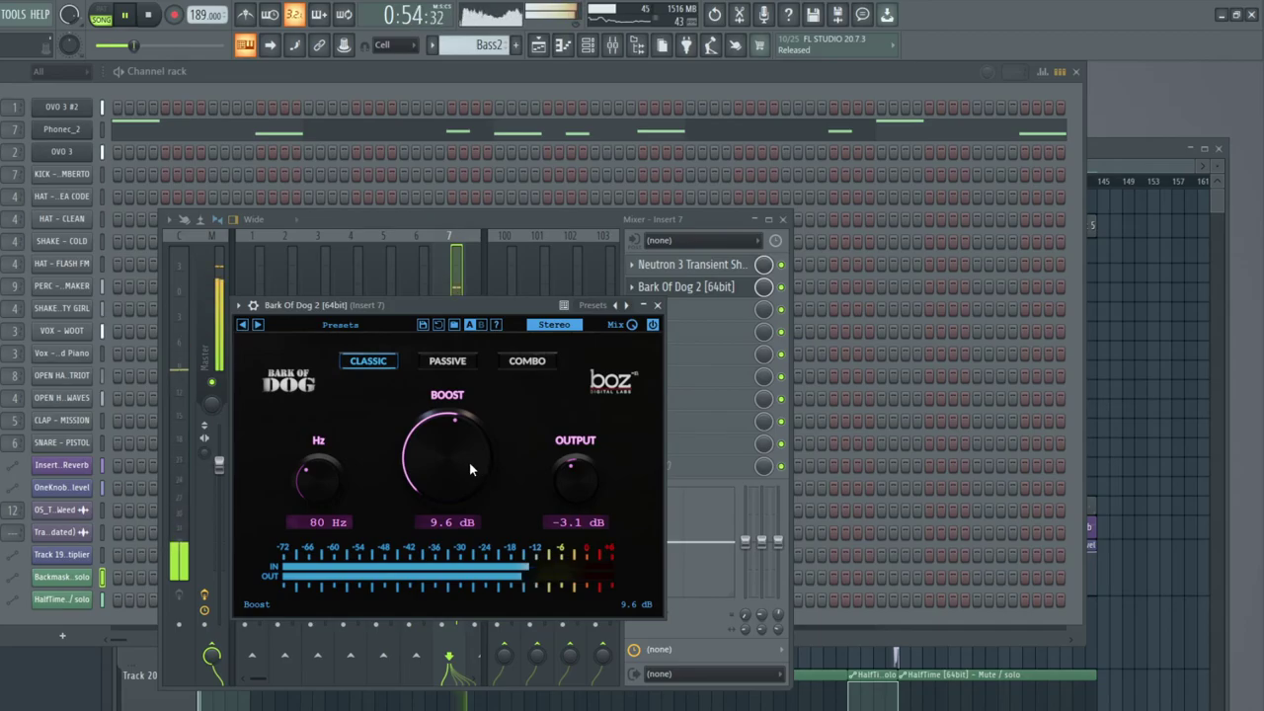
pyautogui.moveTo(468, 461); pyautogui.dragTo(421, 469)
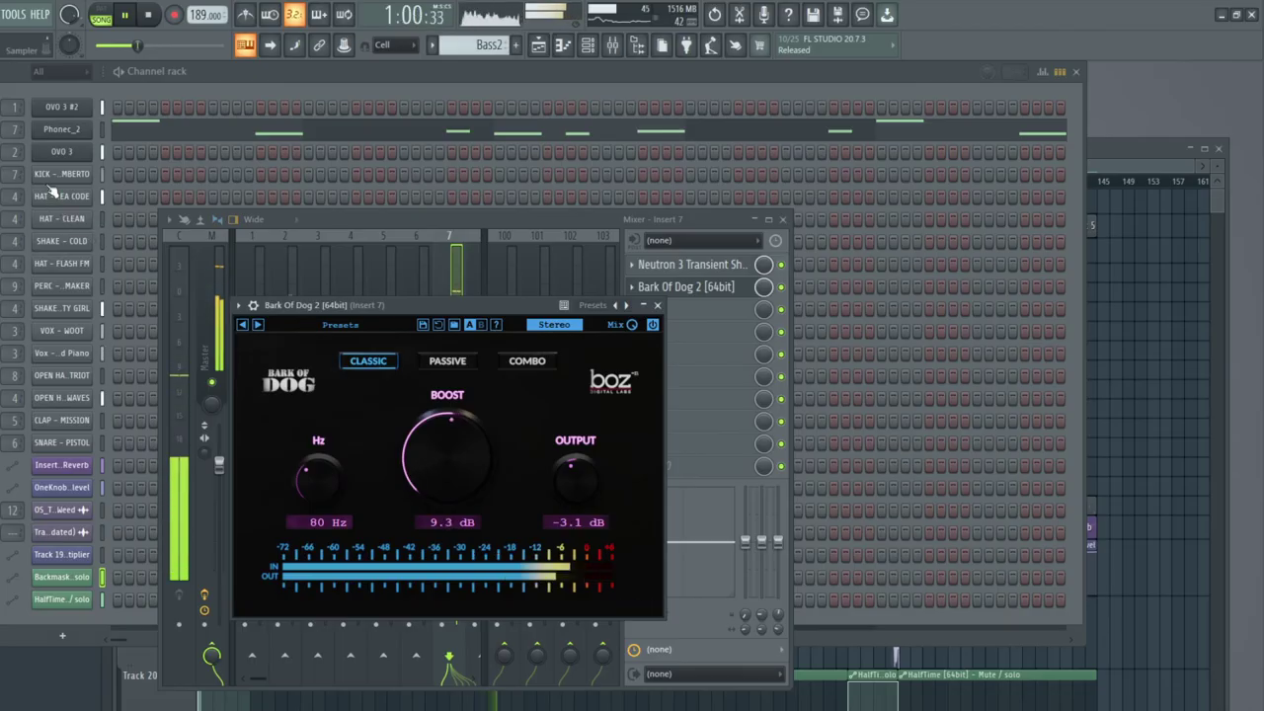
# Step: Reset Insert 7's stereo separation in the mixer and raise its volume fader during playback
pyautogui.click(12, 151)
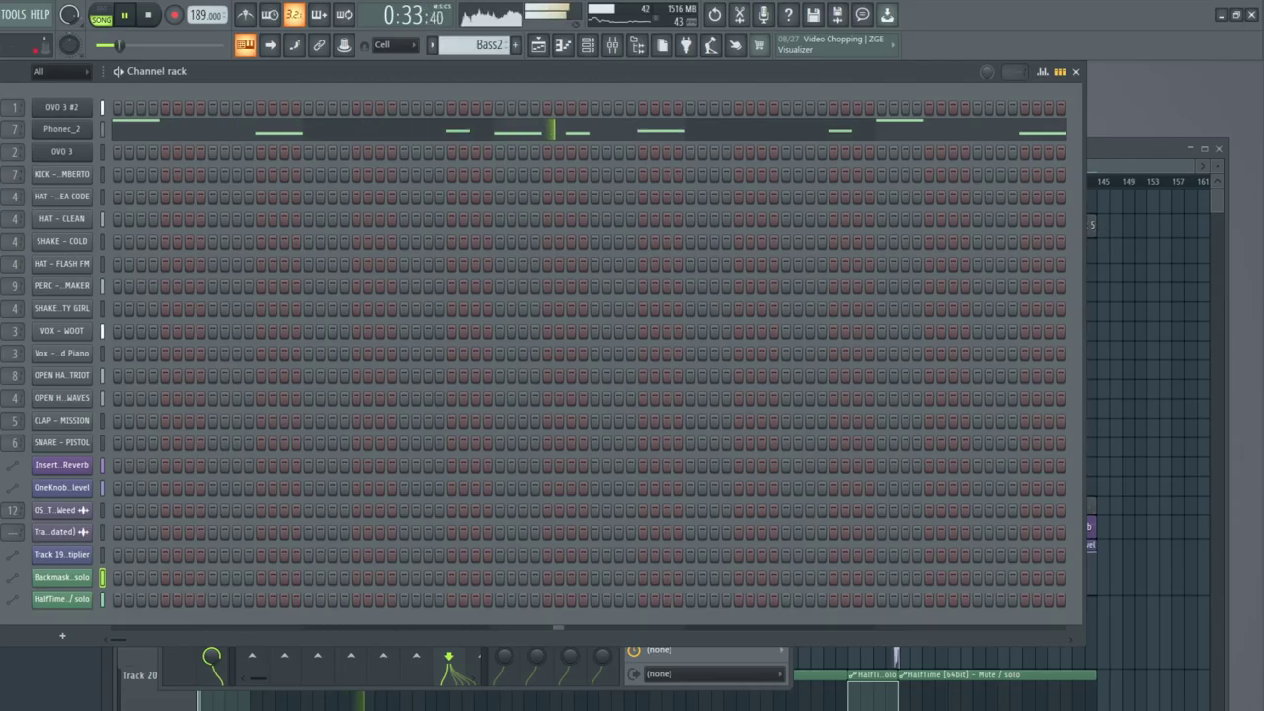
pyautogui.press('F9')
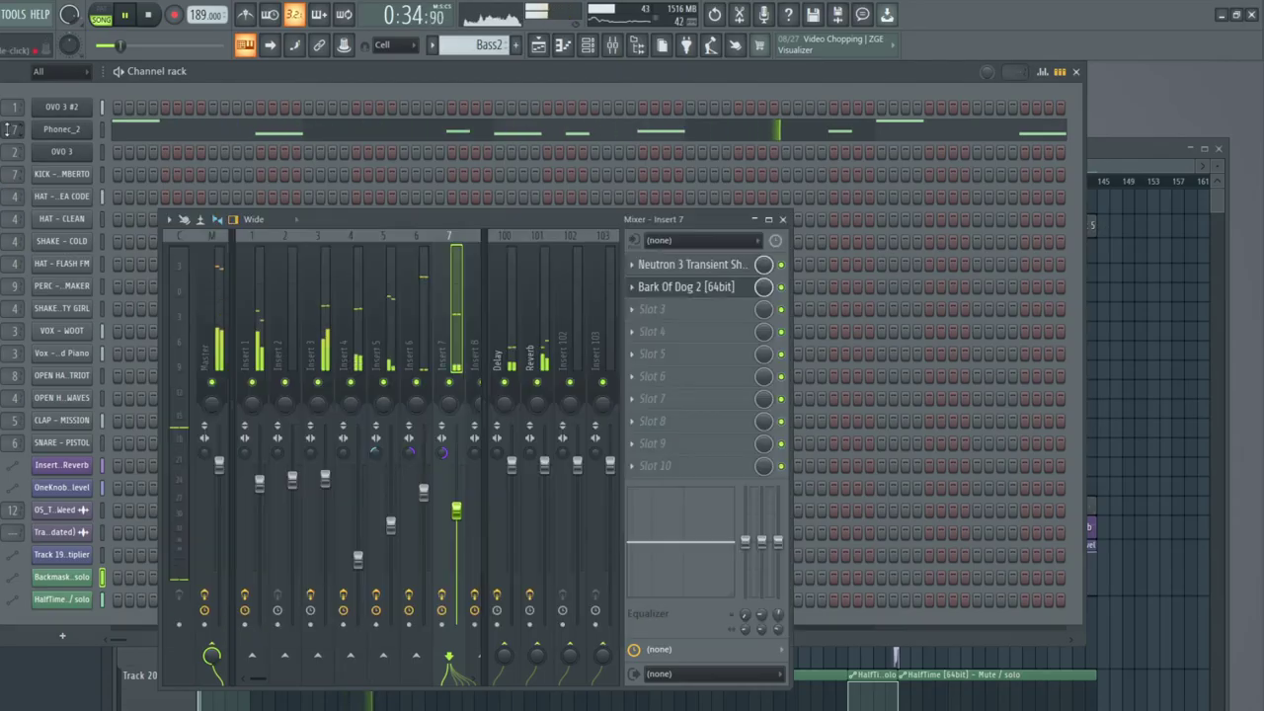
pyautogui.rightClick(457, 503)
pyautogui.press('Escape')
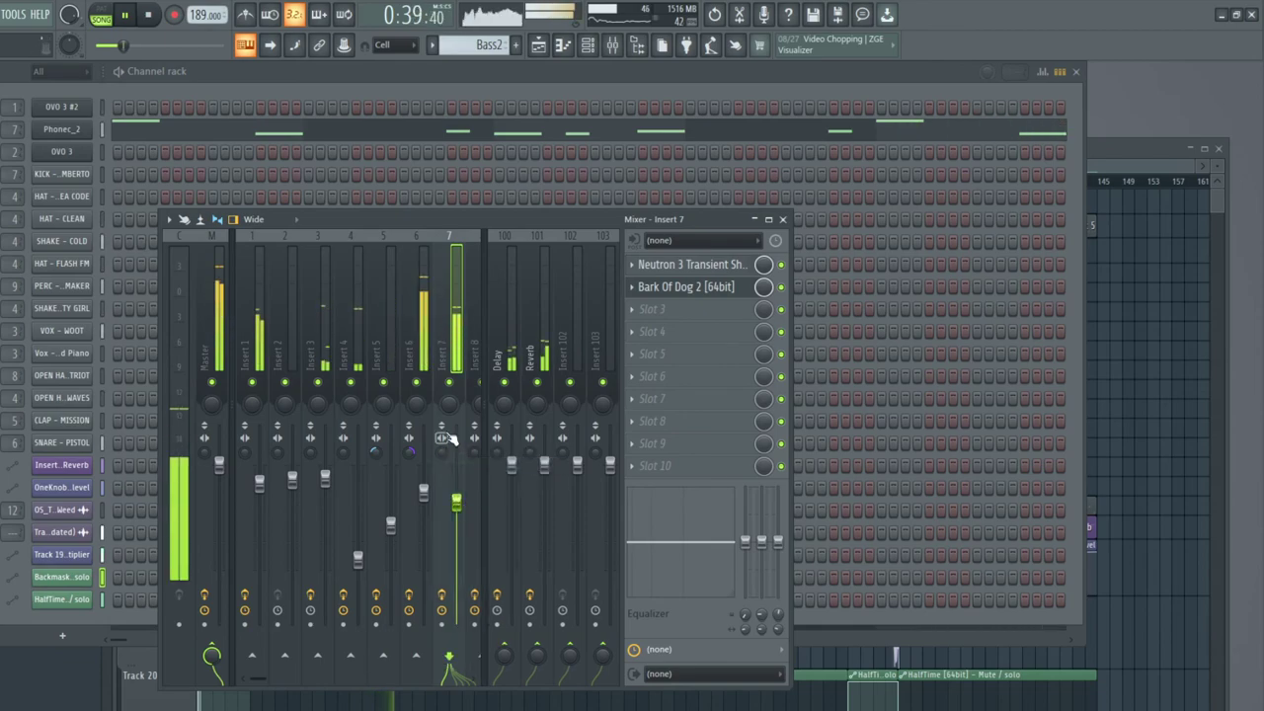
pyautogui.moveTo(457, 502); pyautogui.dragTo(457, 495)
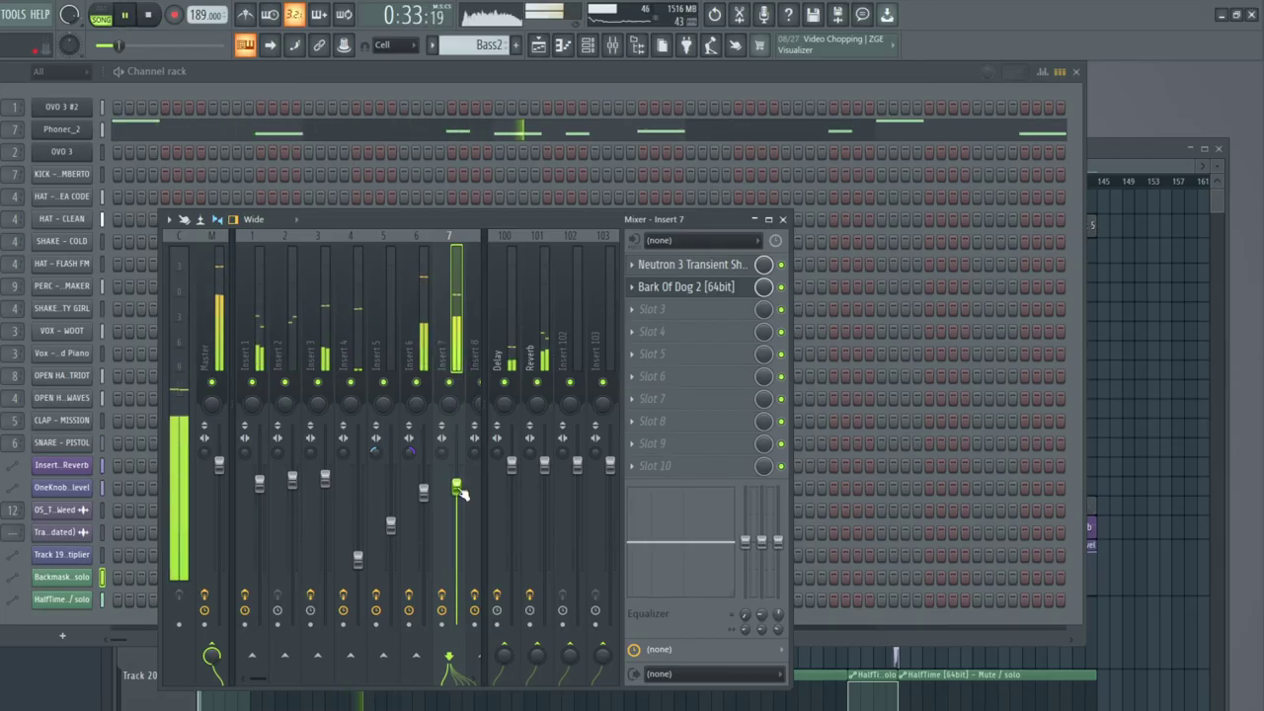
pyautogui.moveTo(456, 491); pyautogui.dragTo(456, 481)
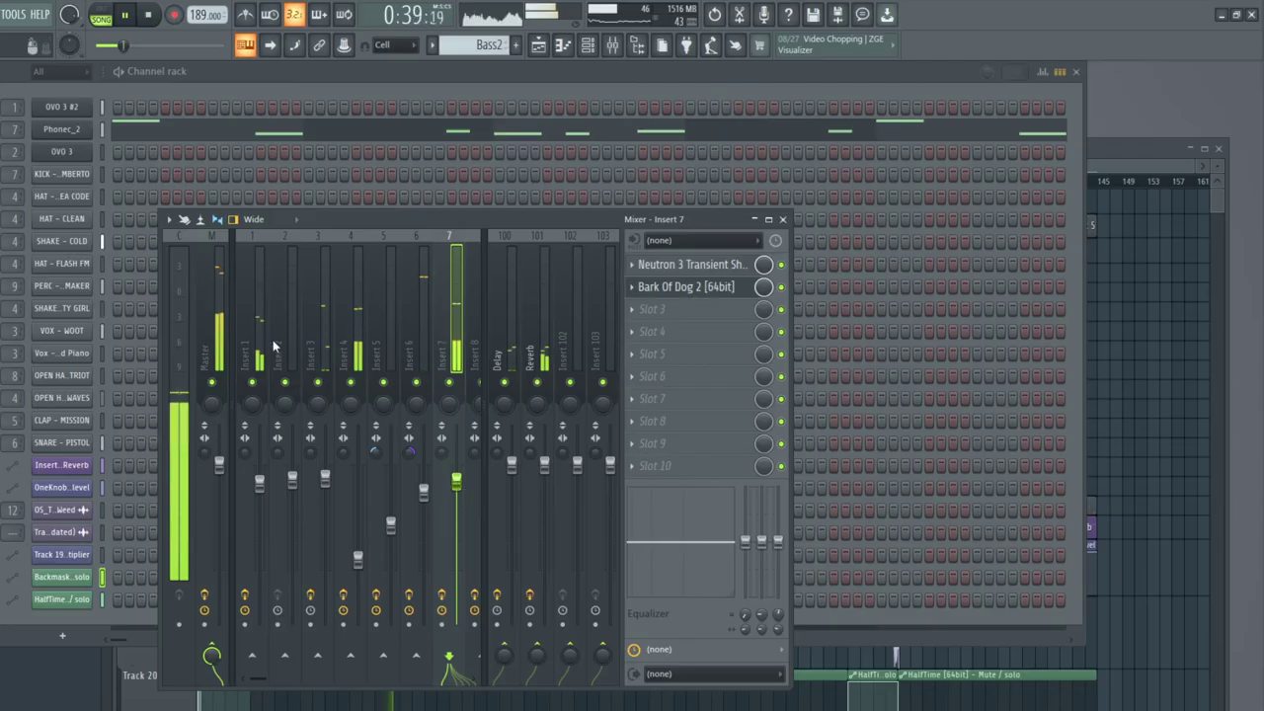
pyautogui.press('F9')
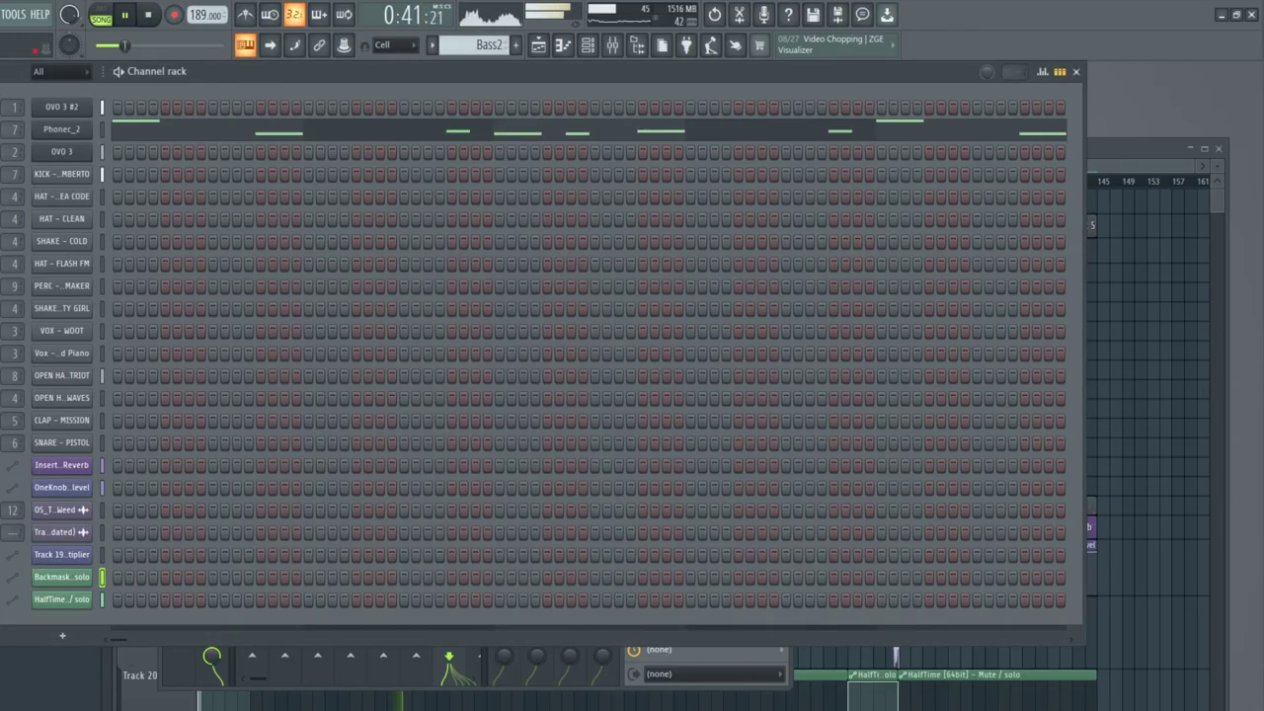
# Step: Open the KICK - UMBERTO sampler settings and enable Normalize in its precomputed effects
pyautogui.click(54, 176)
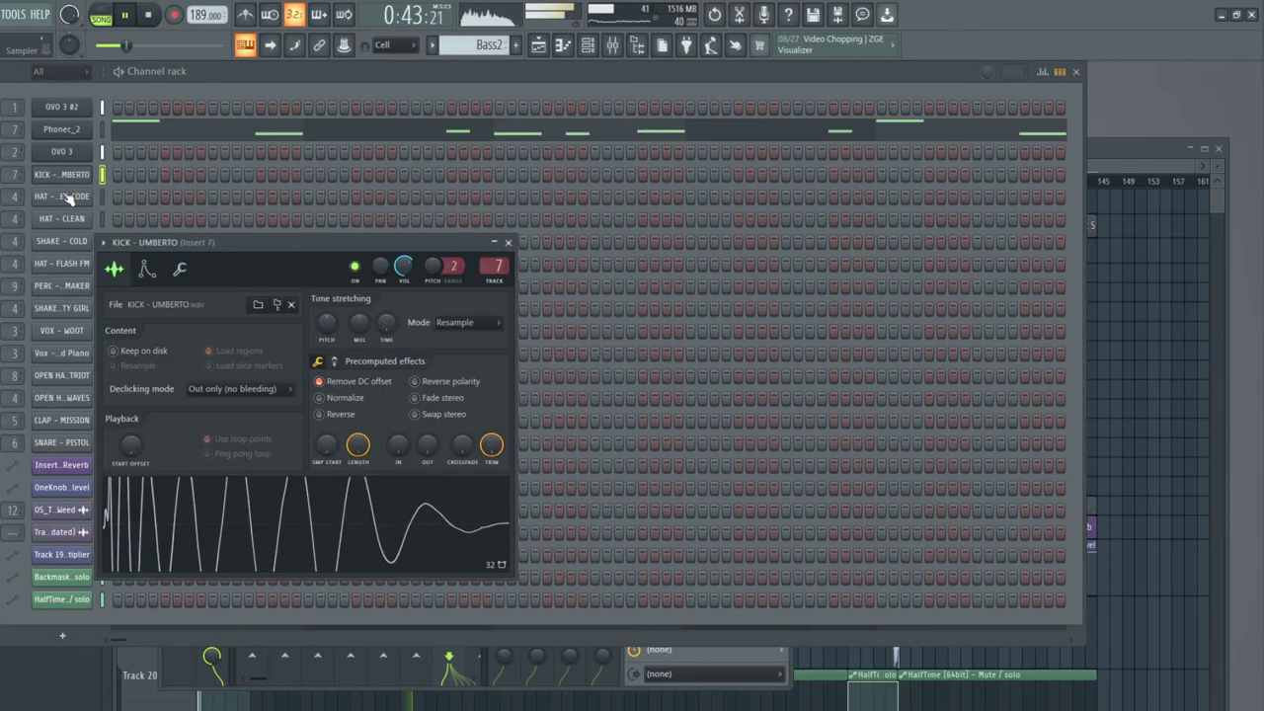
pyautogui.click(339, 362)
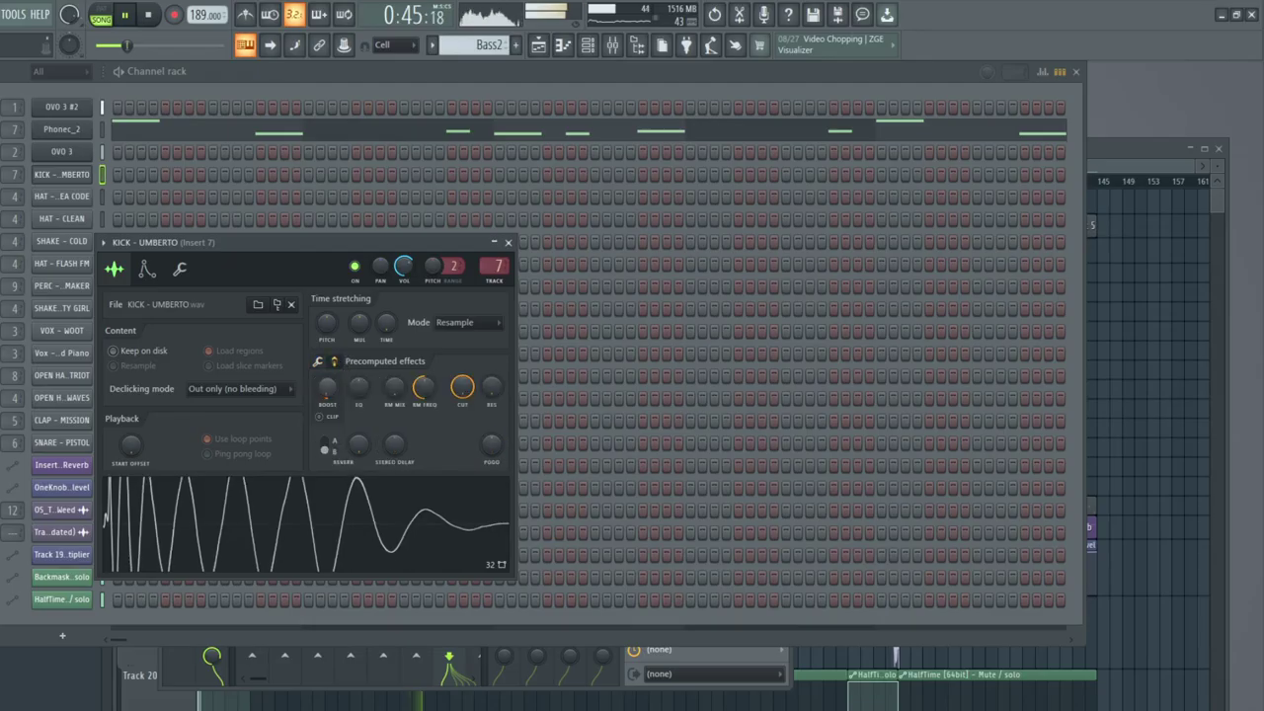
pyautogui.moveTo(328, 385); pyautogui.dragTo(328, 370)
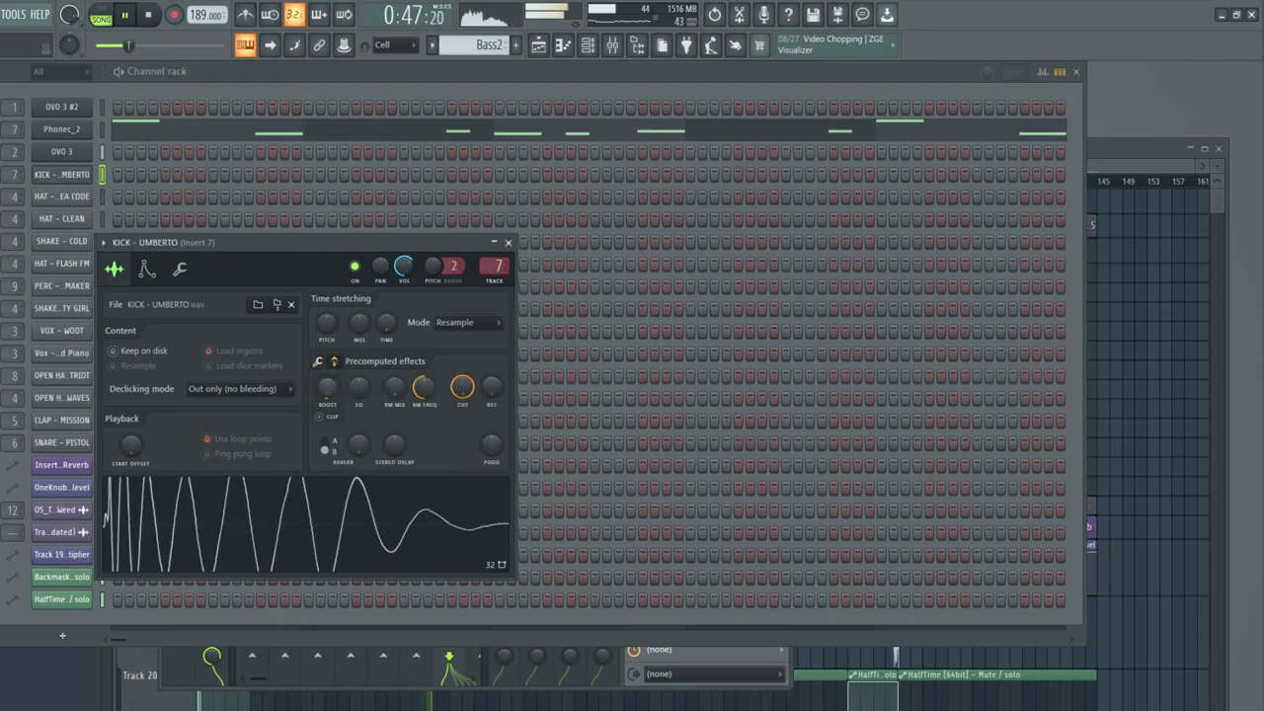
pyautogui.click(331, 362)
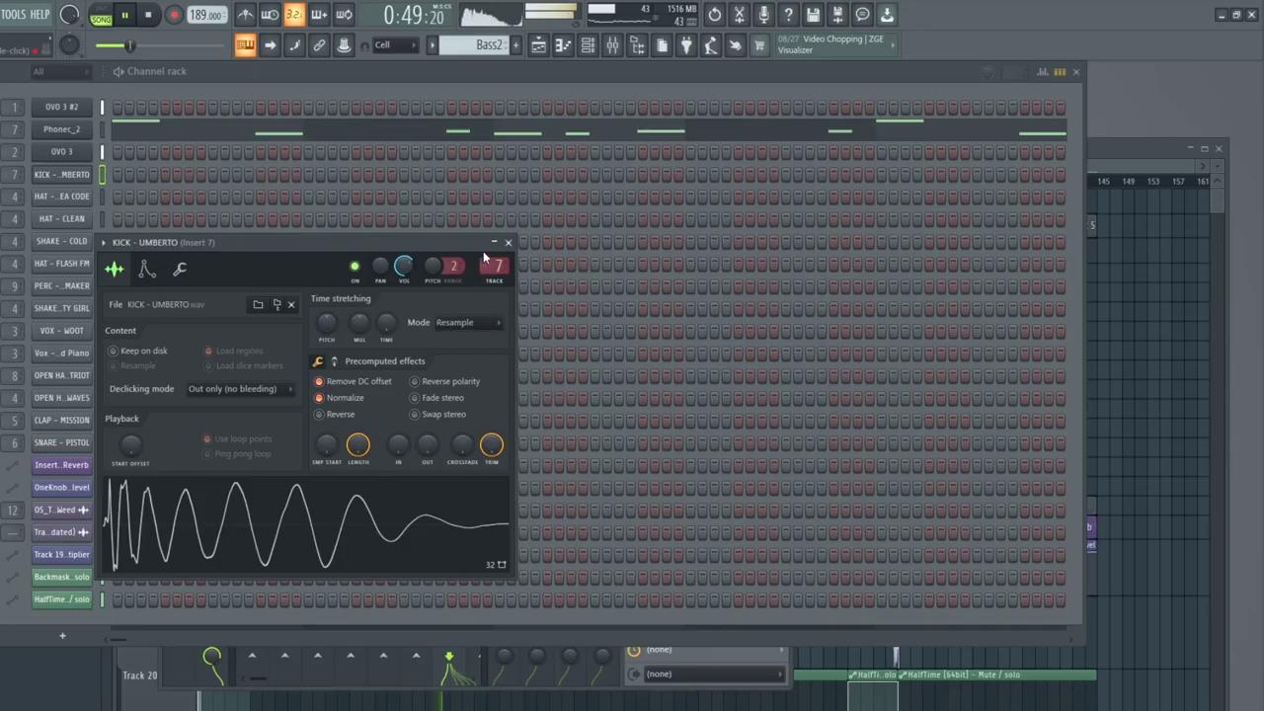
# Step: Fine-tune Bark Of Dog 2 on Insert 7 to 80 Hz, 9.2 dB boost and -3.2 dB output, and close the plugin
pyautogui.press('F9')
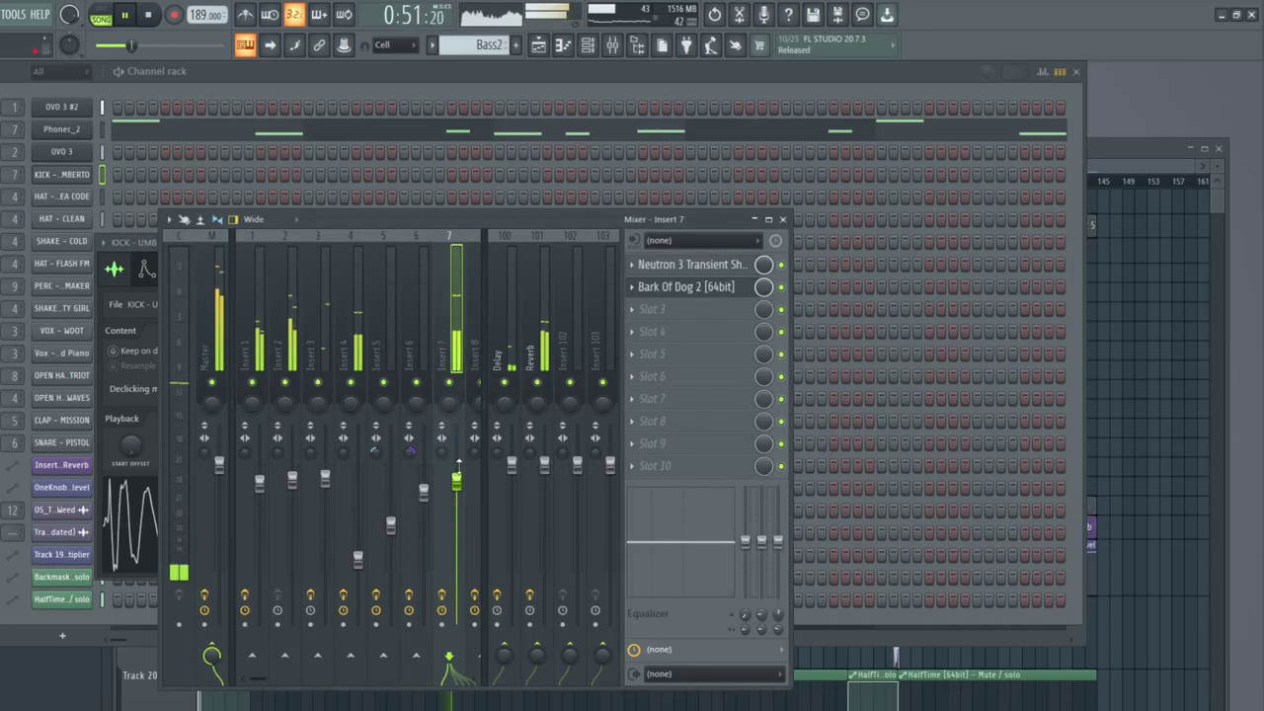
pyautogui.click(3, 172)
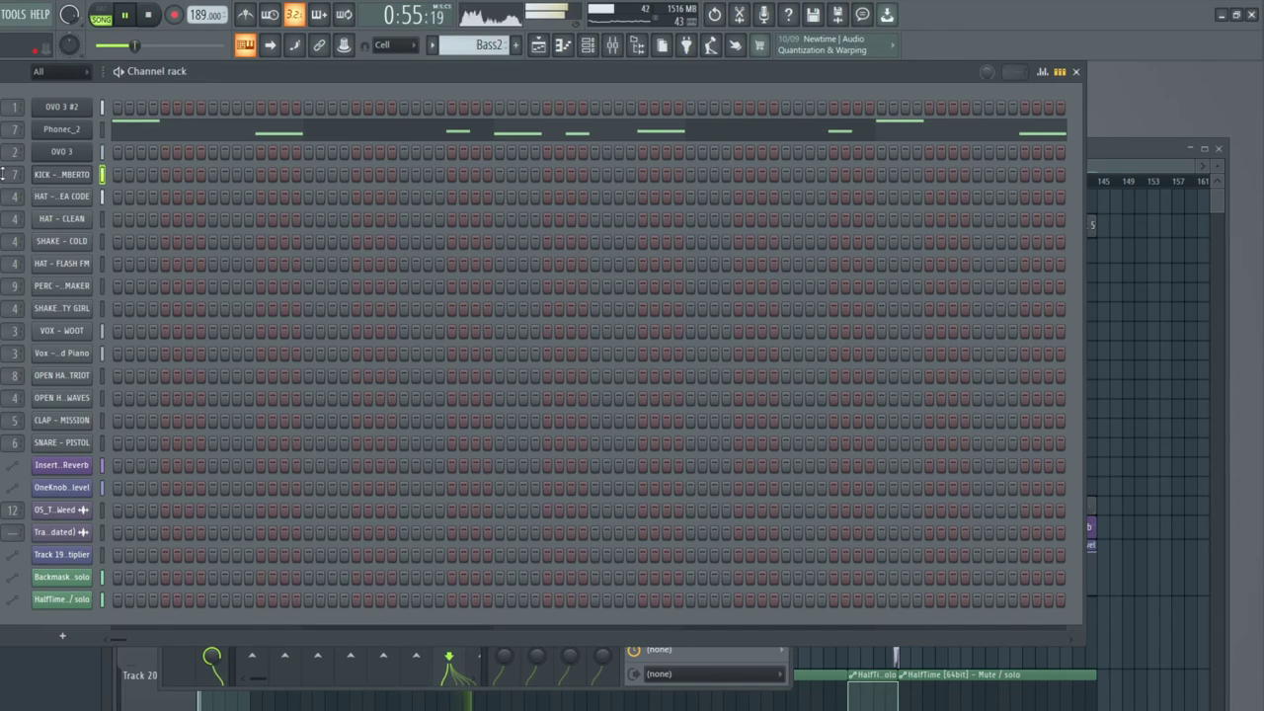
pyautogui.press('F9')
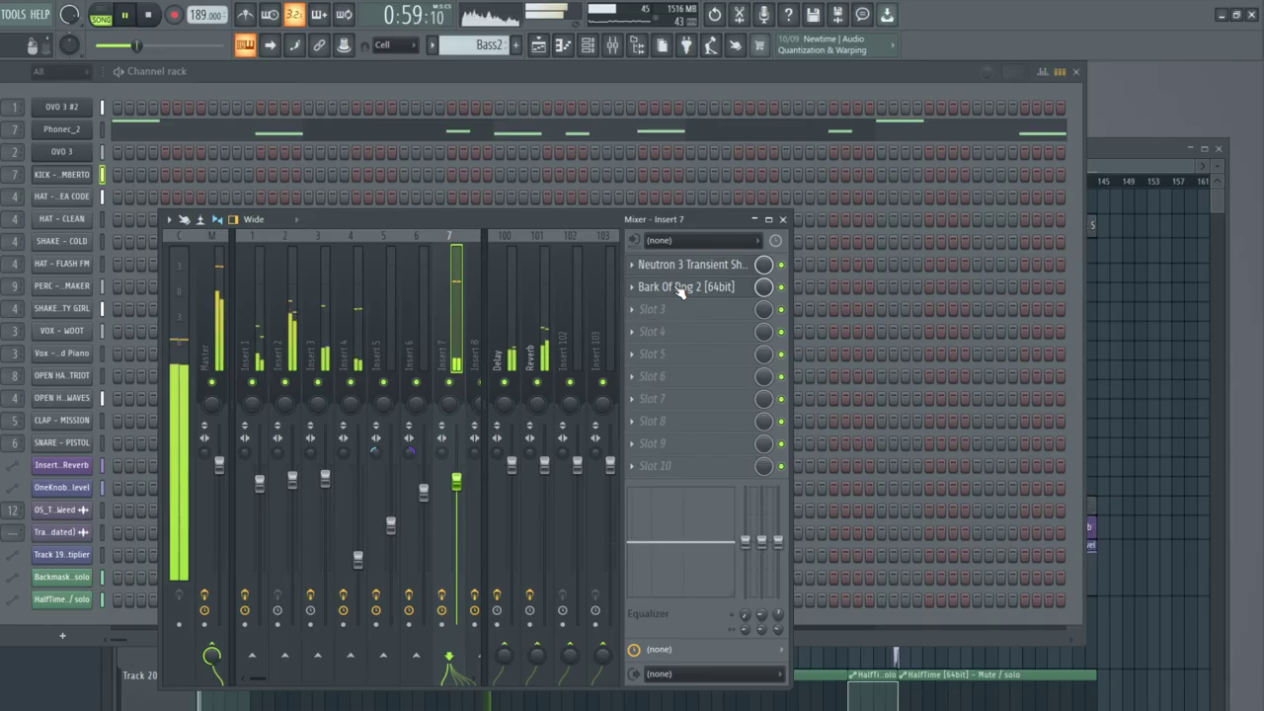
pyautogui.click(685, 287)
pyautogui.moveTo(321, 472); pyautogui.dragTo(319, 478)
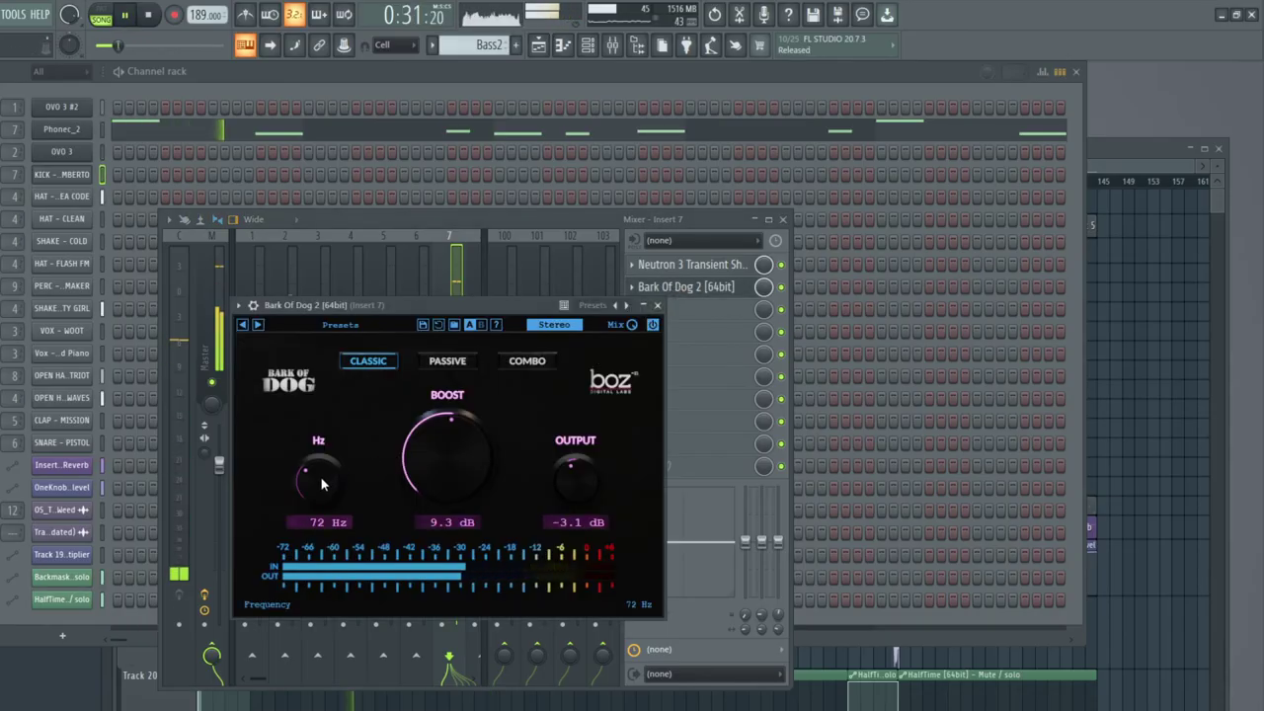
pyautogui.moveTo(425, 468); pyautogui.dragTo(424, 470)
pyautogui.moveTo(330, 481); pyautogui.dragTo(329, 478)
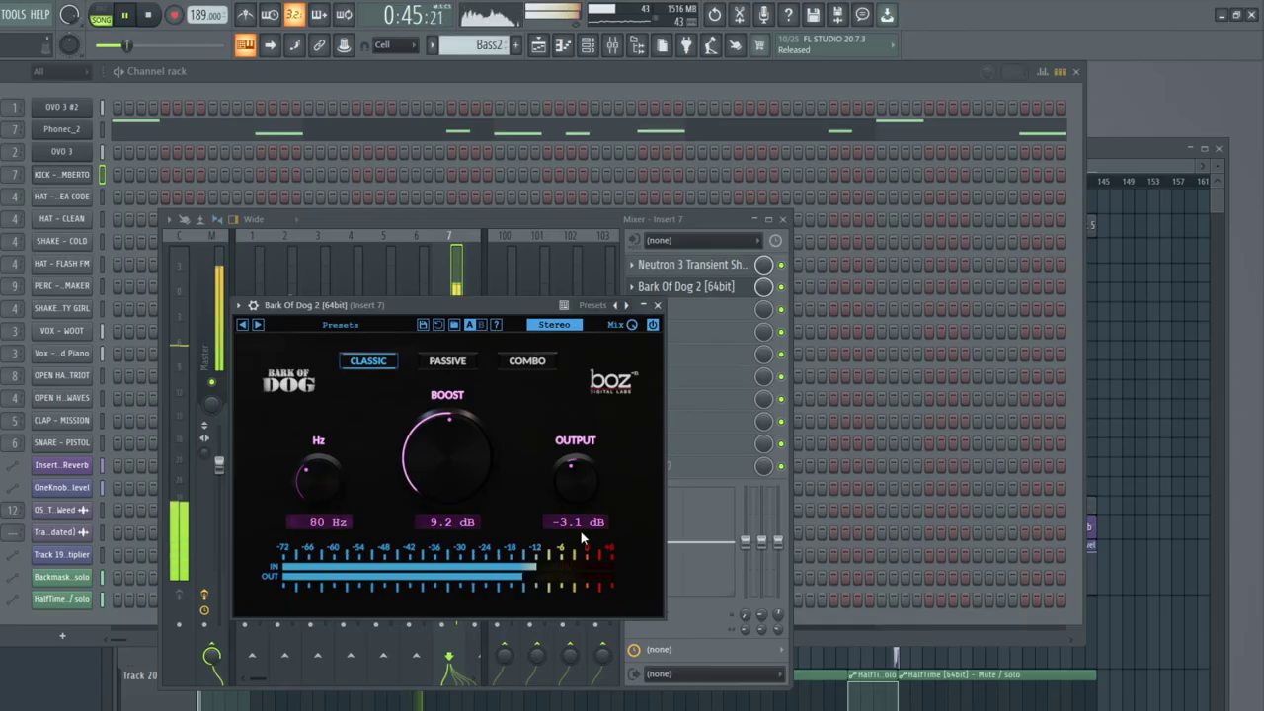
pyautogui.scroll(-1, 578, 490)
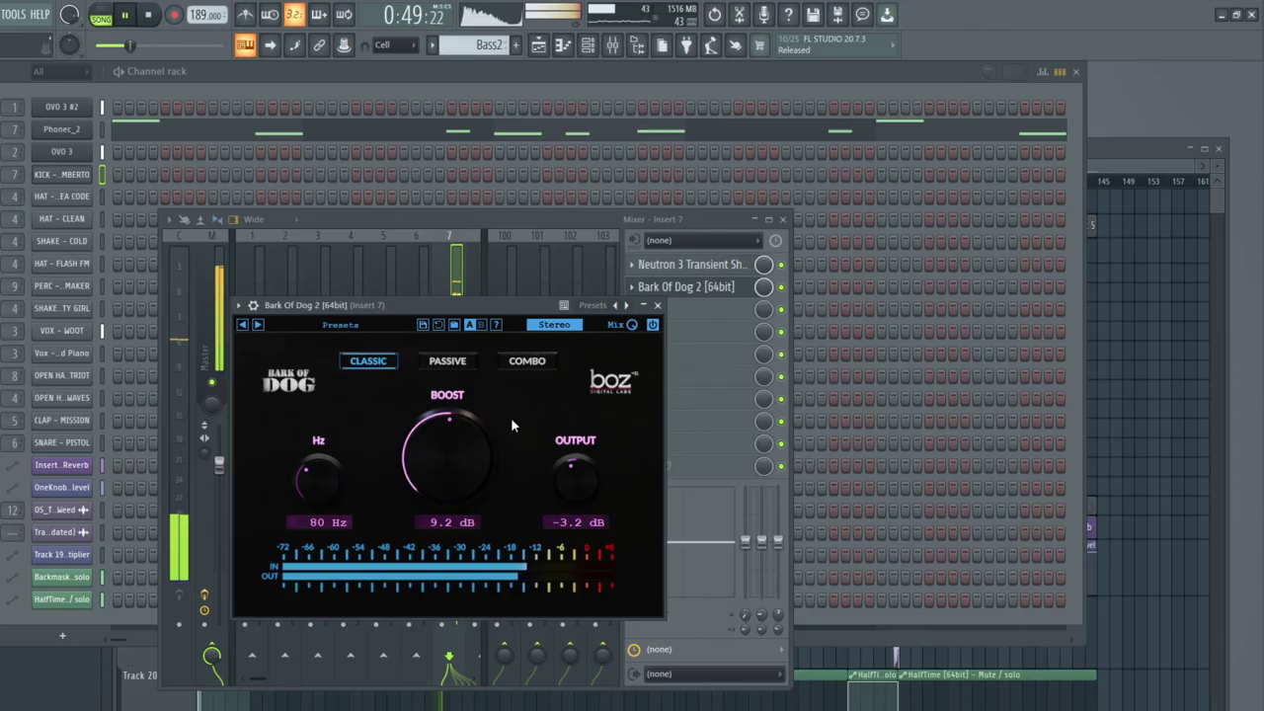
pyautogui.click(657, 305)
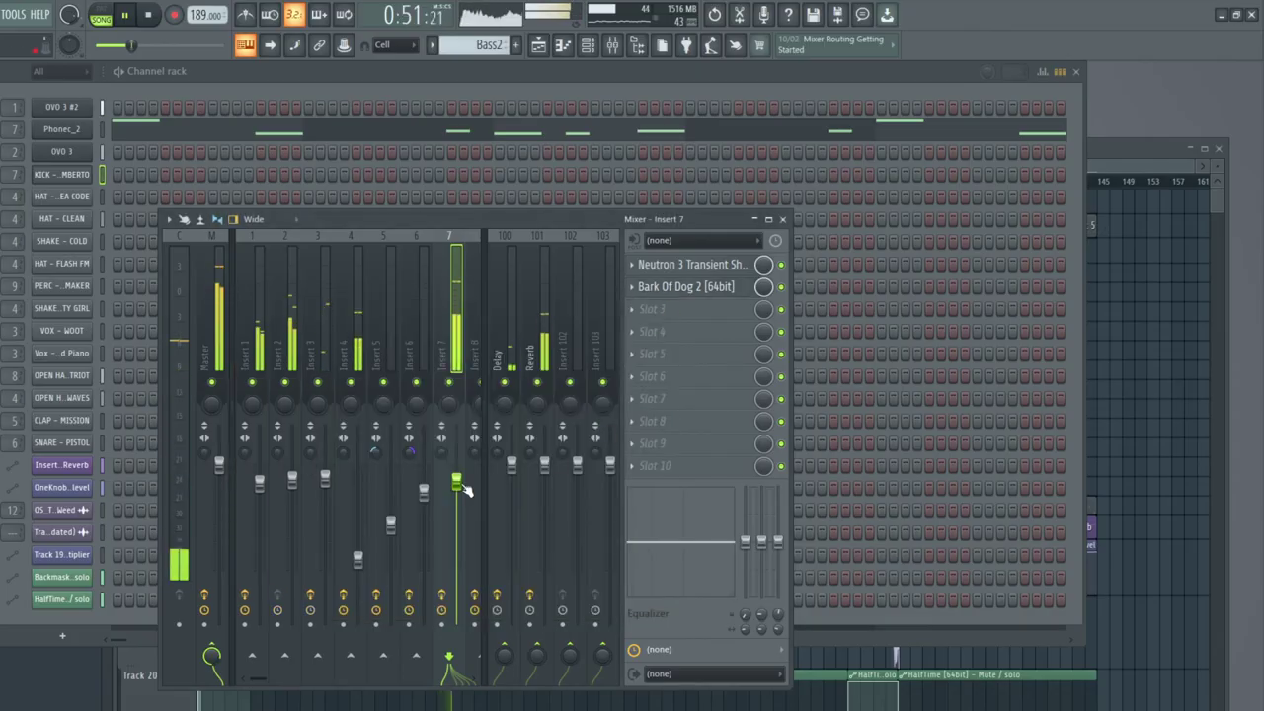
# Step: Open Ozone 9 on the Master track and try the High End Sooth preset from its preset manager
pyautogui.click(210, 314)
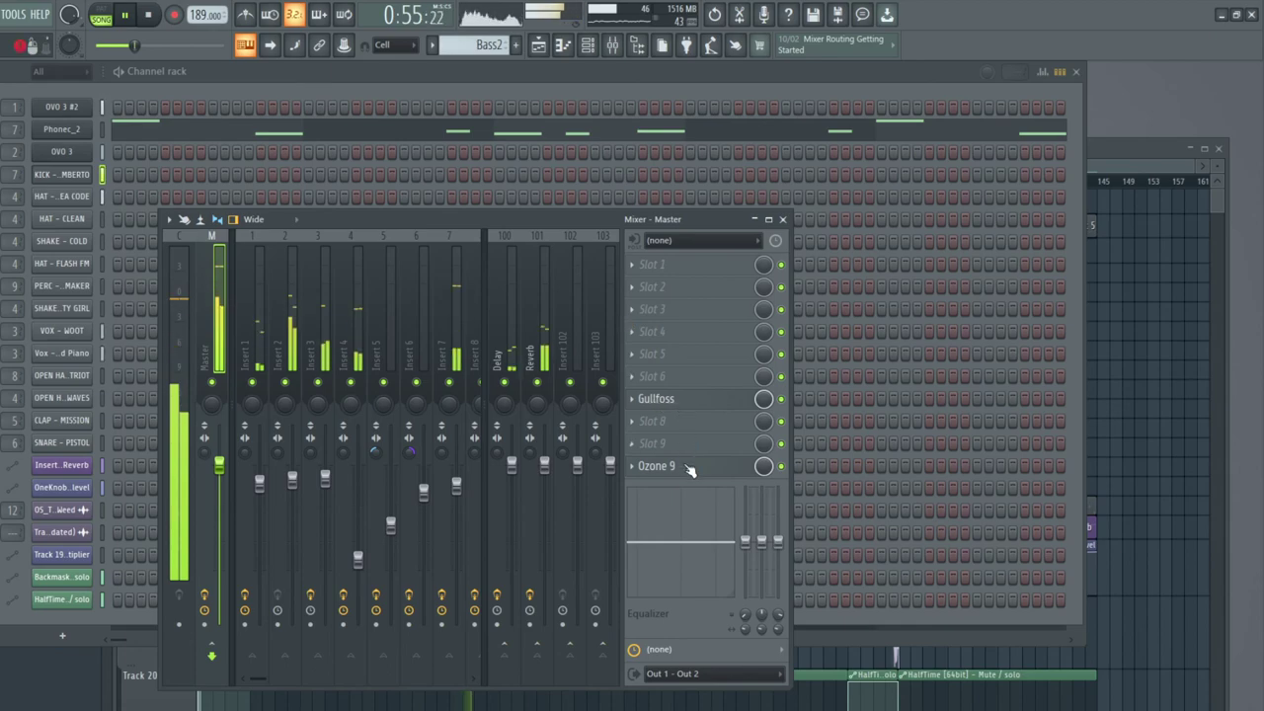
pyautogui.click(683, 465)
pyautogui.moveTo(481, 321); pyautogui.dragTo(535, 262)
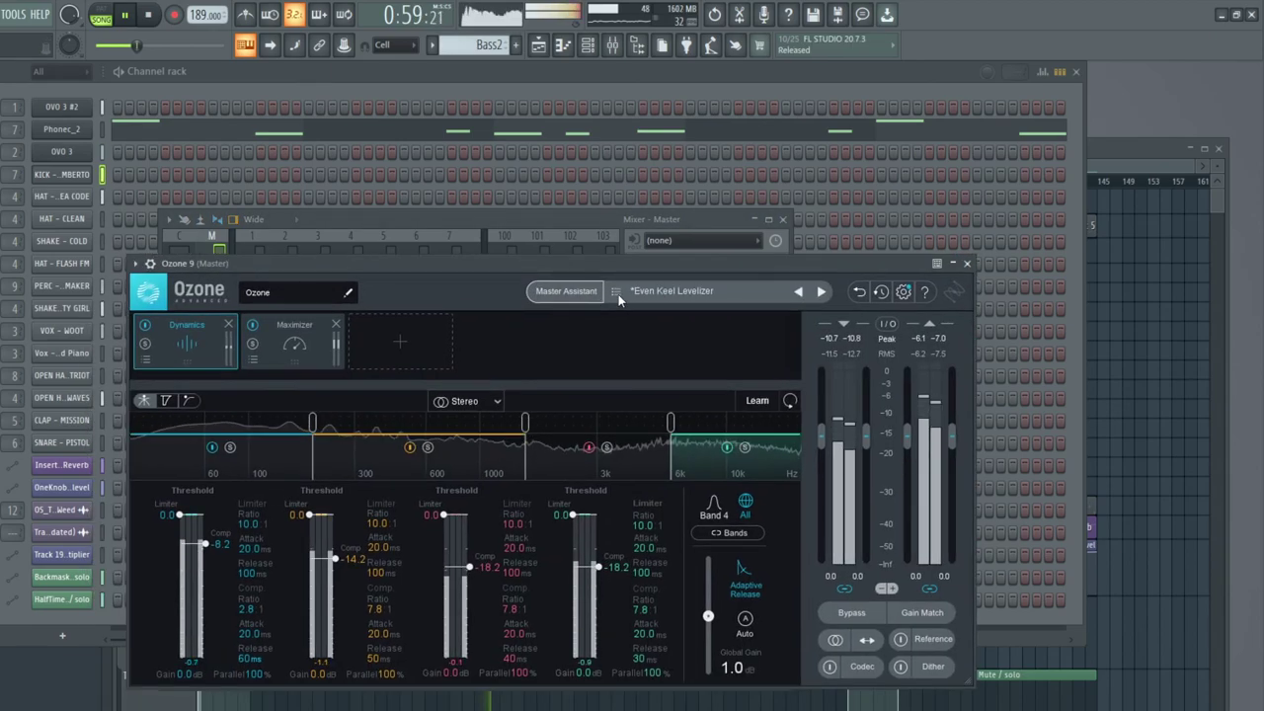
pyautogui.click(618, 294)
pyautogui.scroll(-6, 484, 430)
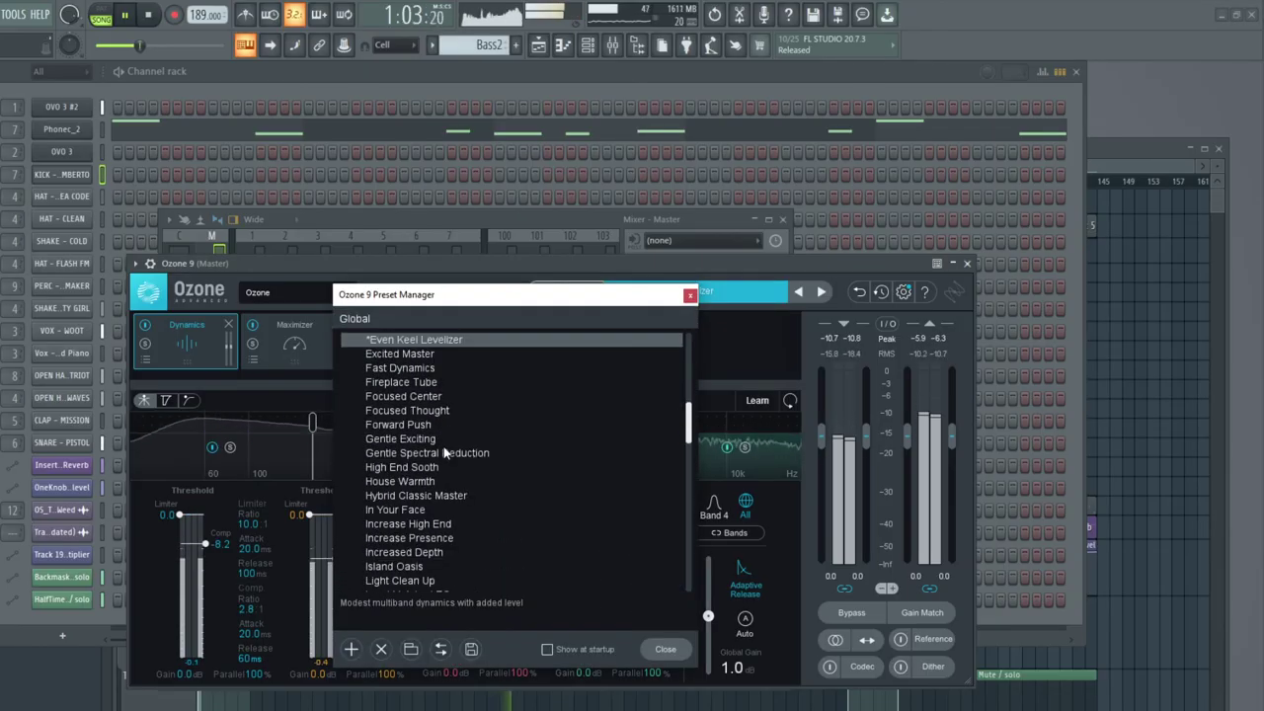
pyautogui.click(443, 466)
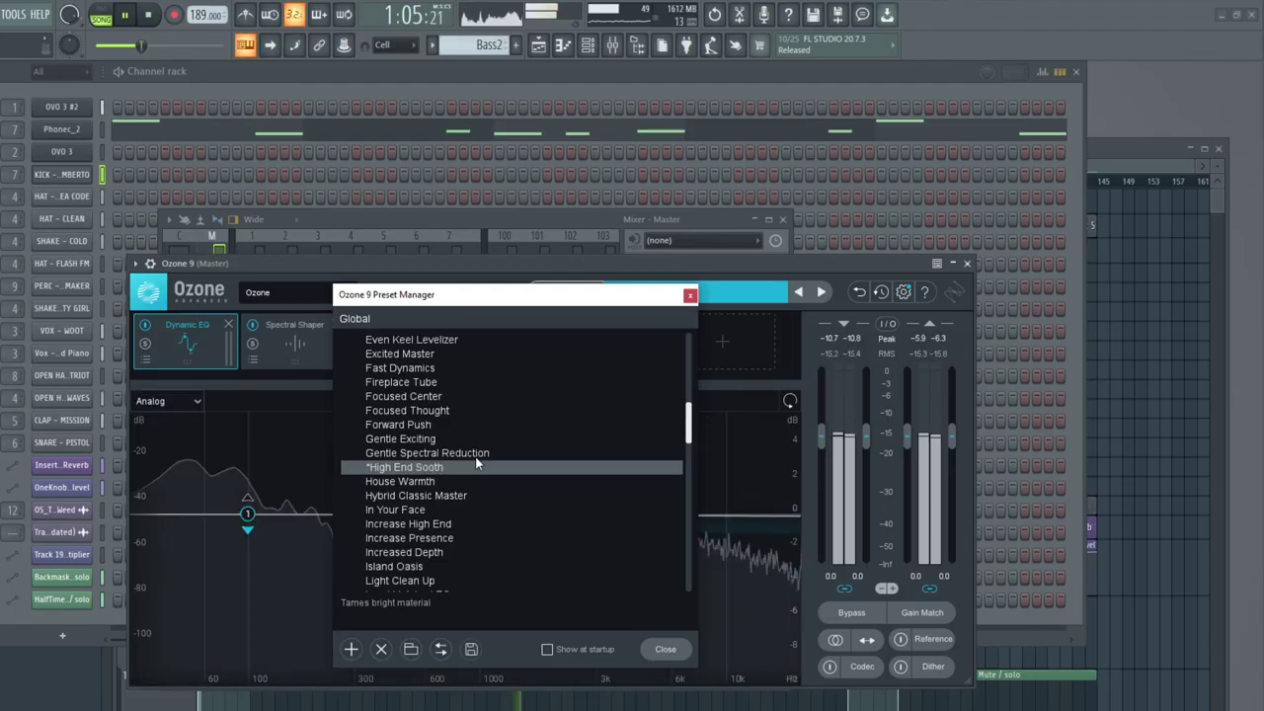
# Step: Load the Island Oasis preset in the Master's Ozone 9 and close the plugin
pyautogui.scroll(-4, 453, 434)
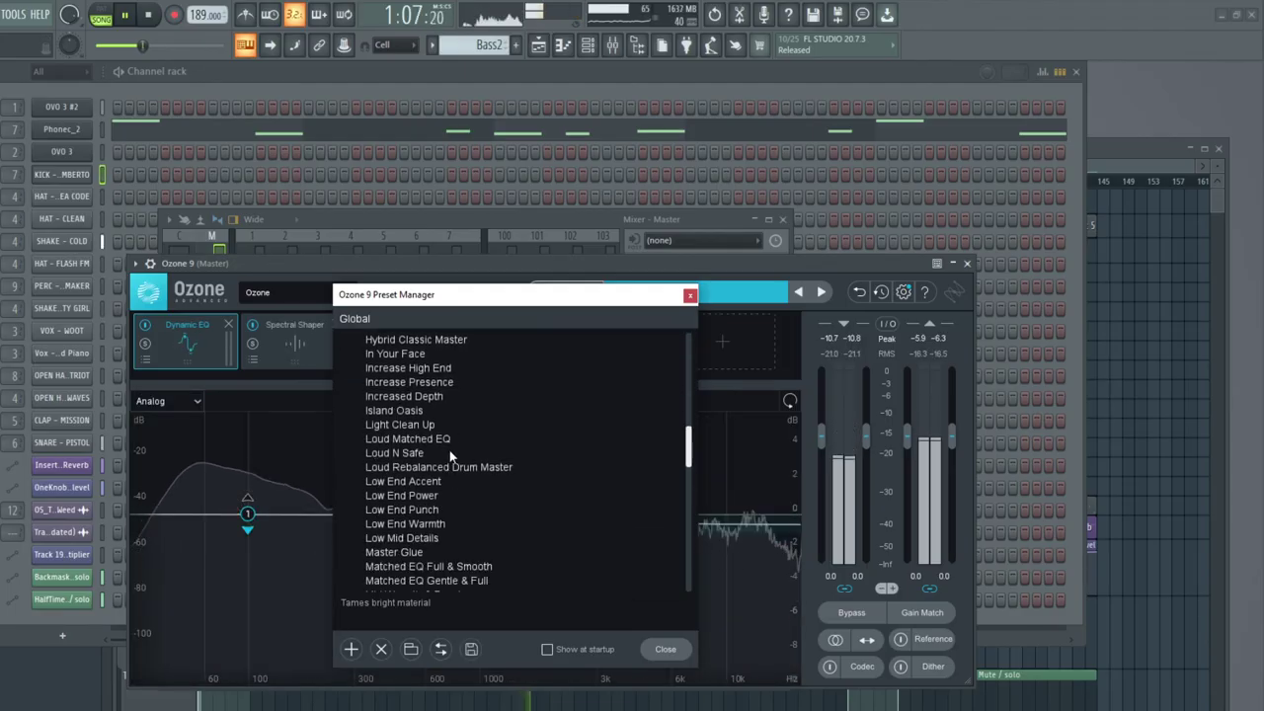
pyautogui.click(491, 409)
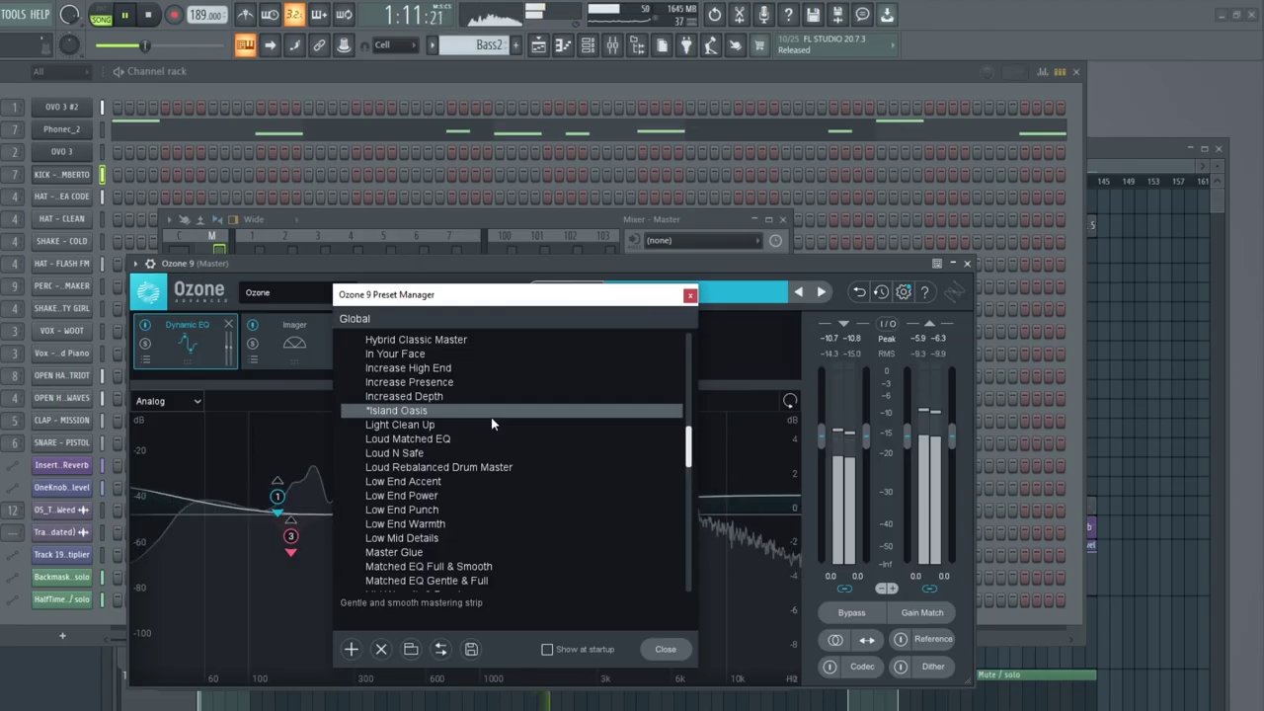
pyautogui.click(689, 294)
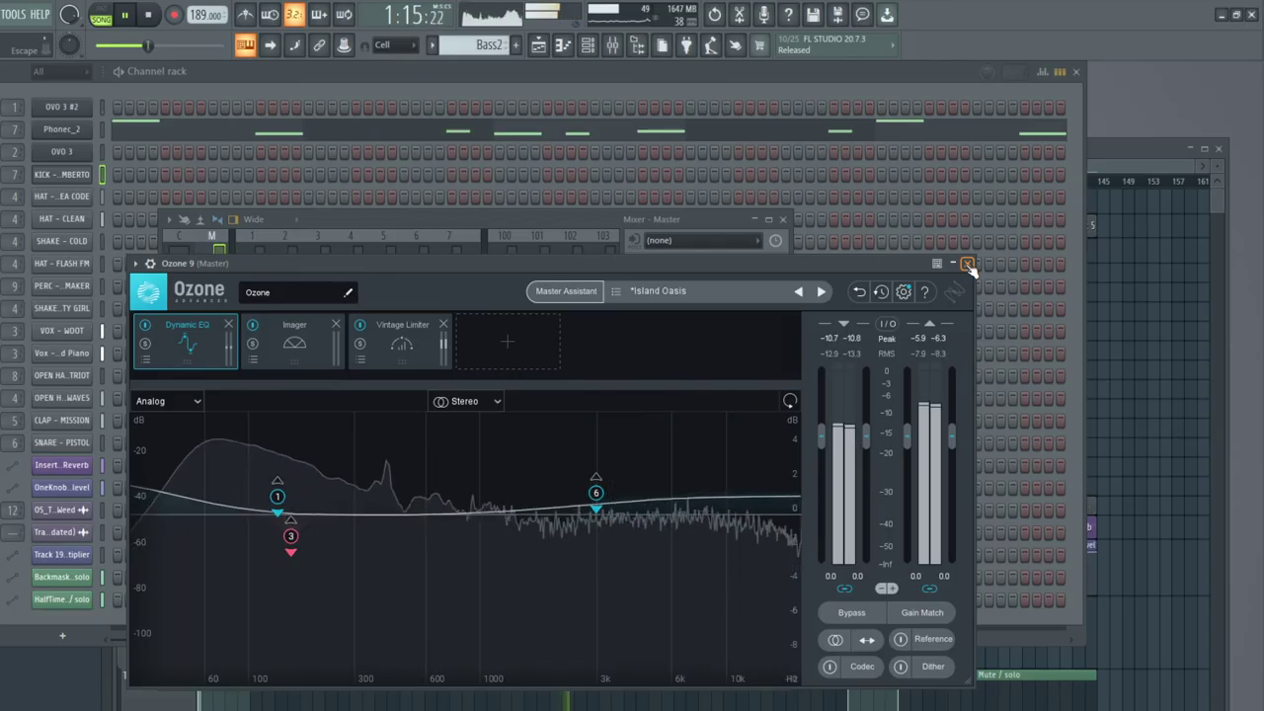
pyautogui.click(967, 265)
# Step: Set Gullfoss on the Master to -21% Brighten and 61% Recover, and close it
pyautogui.click(655, 399)
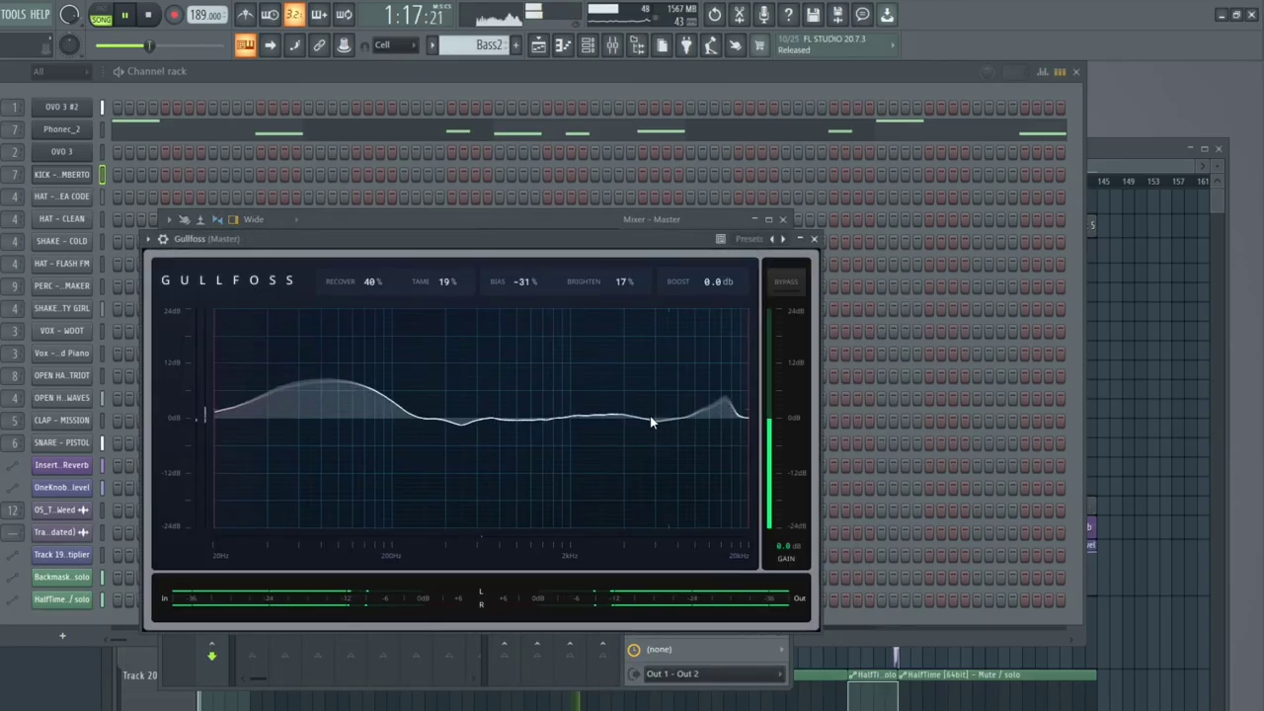
pyautogui.moveTo(606, 285); pyautogui.dragTo(608, 350)
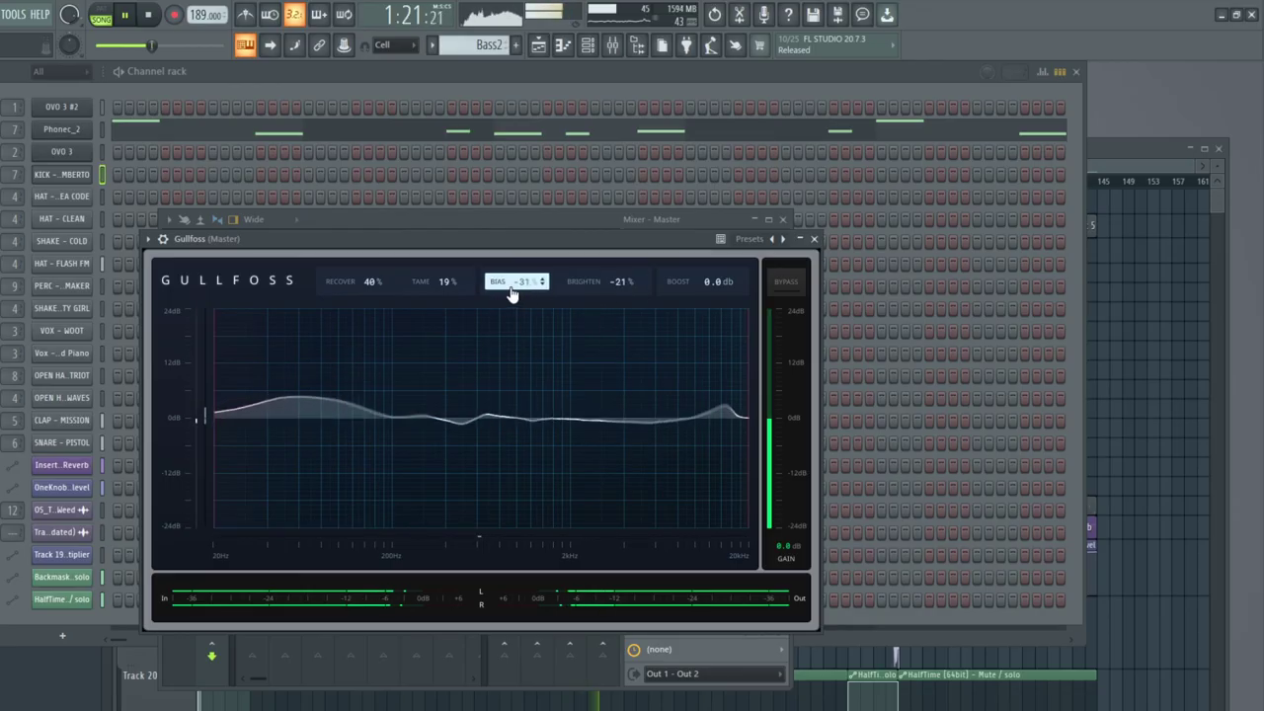
pyautogui.moveTo(335, 294); pyautogui.dragTo(361, 259)
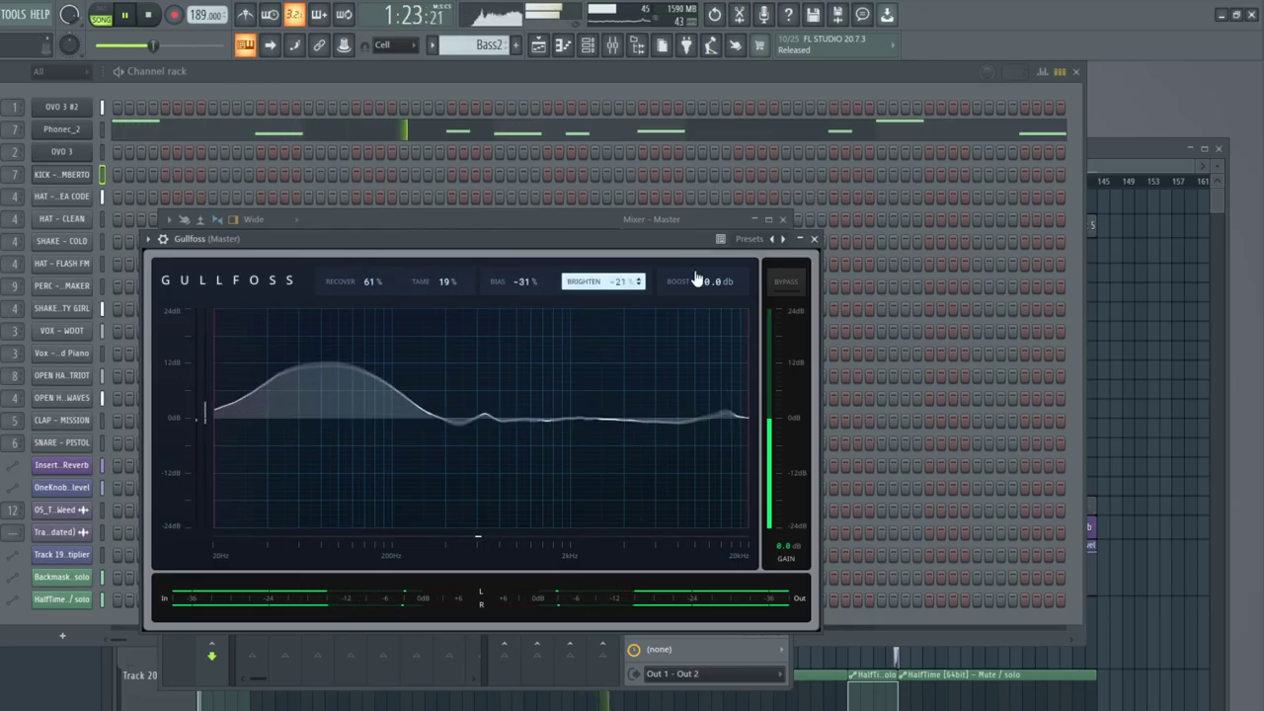
pyautogui.click(813, 239)
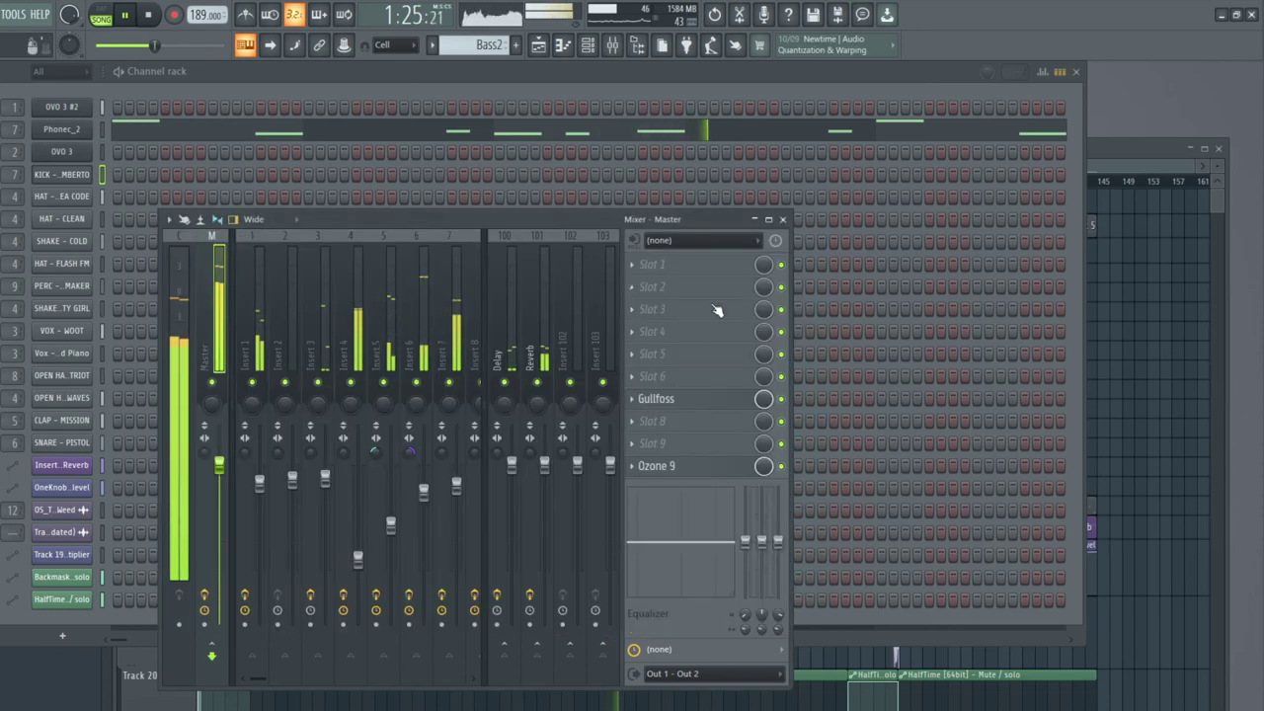
# Step: Reopen Ozone 9 on the Master and start the Master Assistant
pyautogui.click(679, 465)
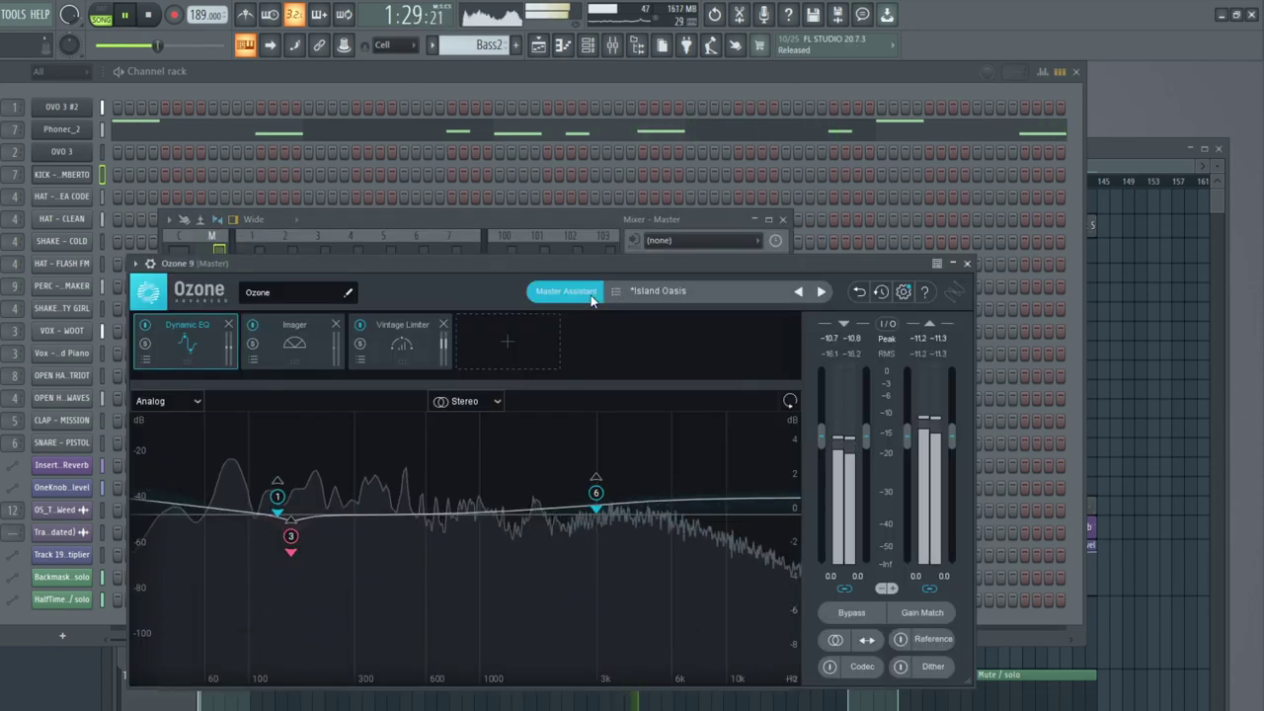
pyautogui.click(566, 292)
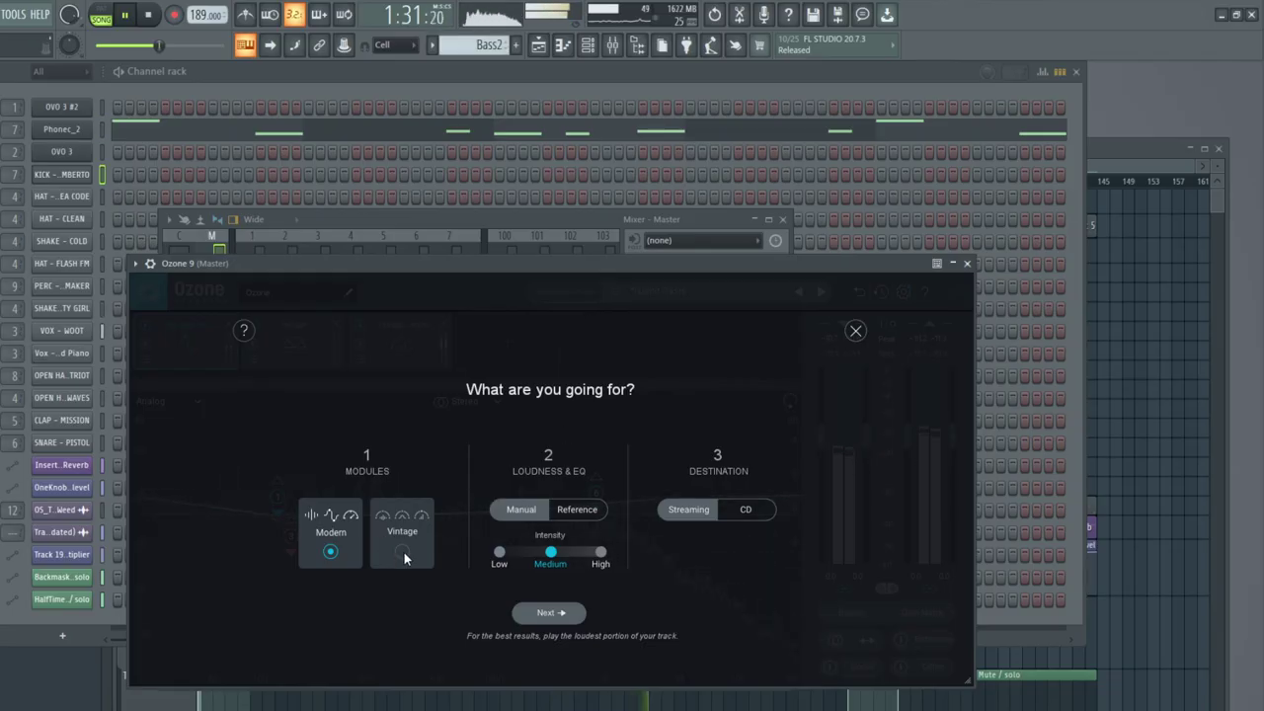